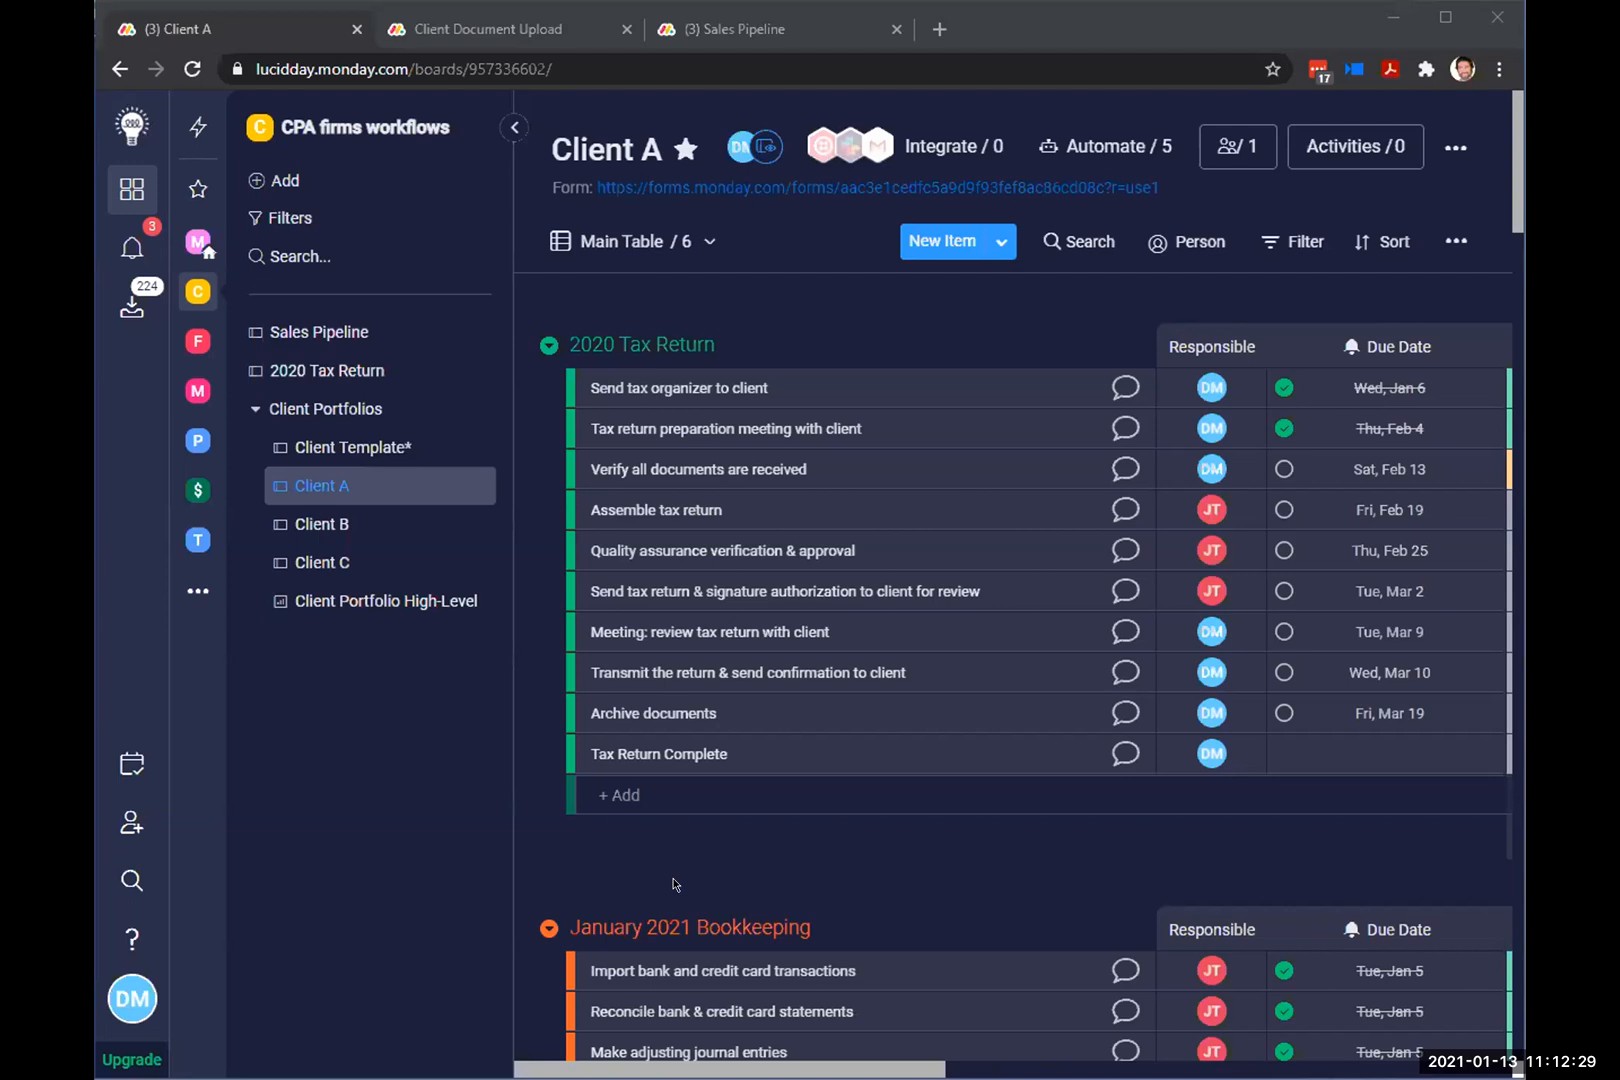
Step: Open the 2020 Tax Return board in the CPA firms workflows workspace
{"action": "left_click", "coordinate": [407, 373]}
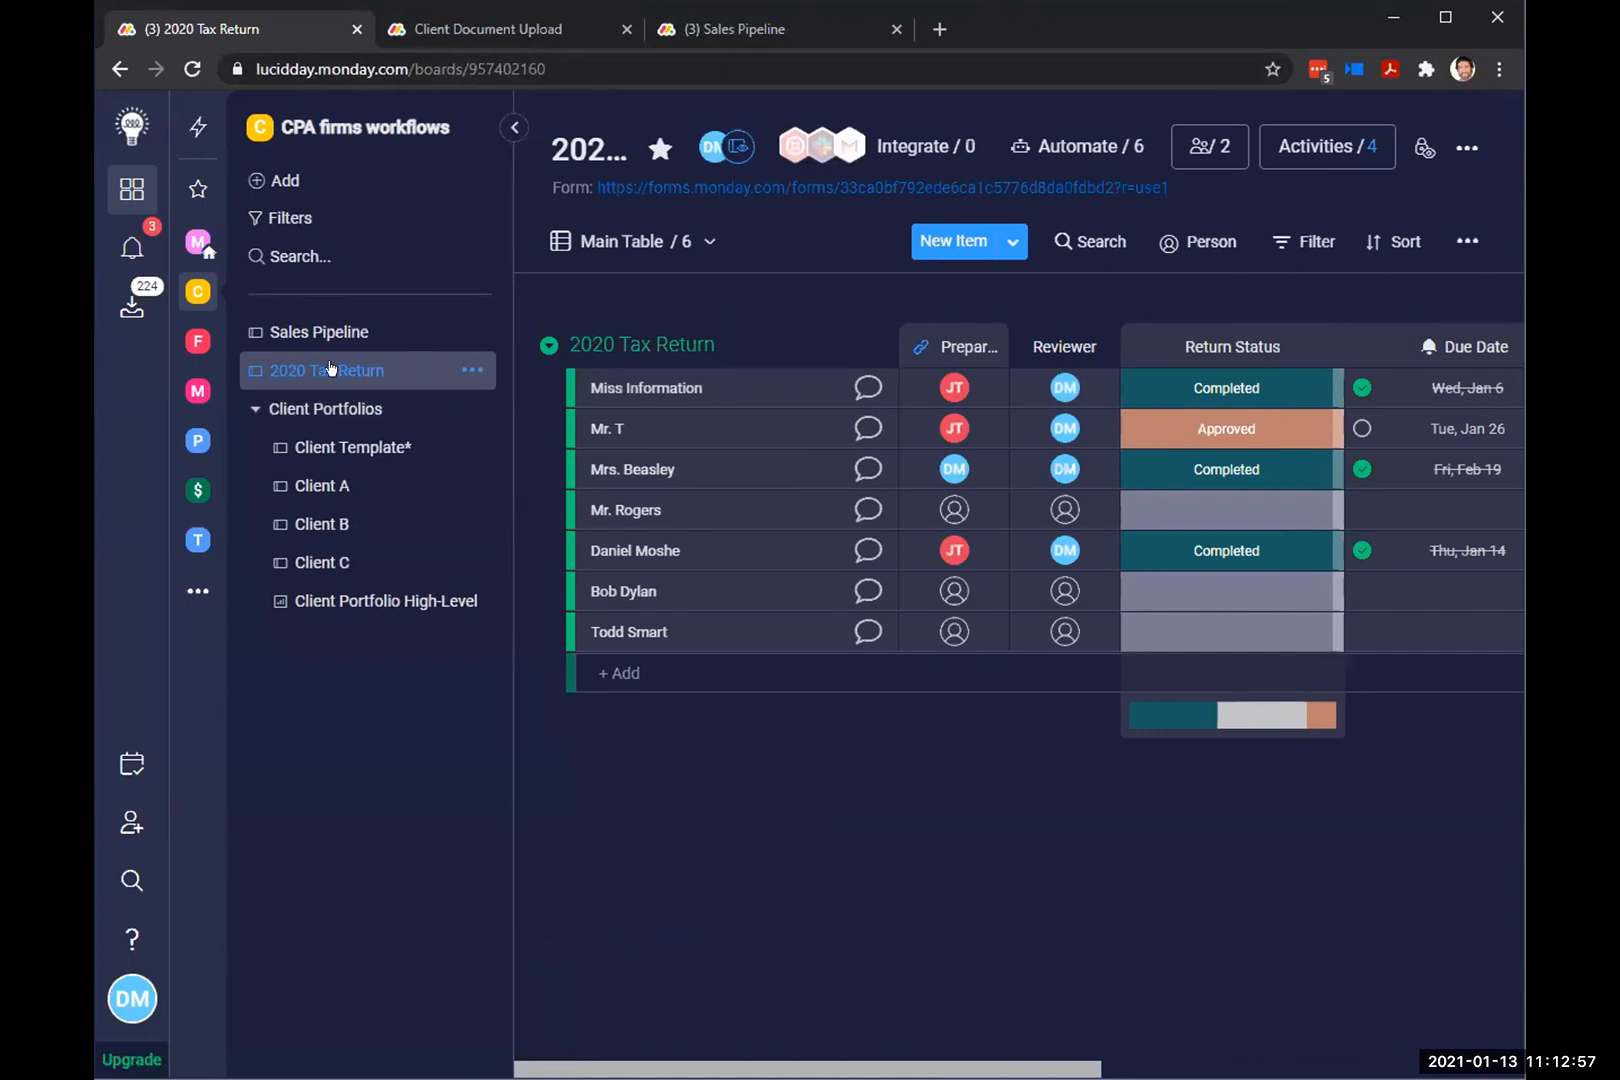
{"action": "left_click", "coordinate": [251, 410]}
{"action": "left_click", "coordinate": [252, 410]}
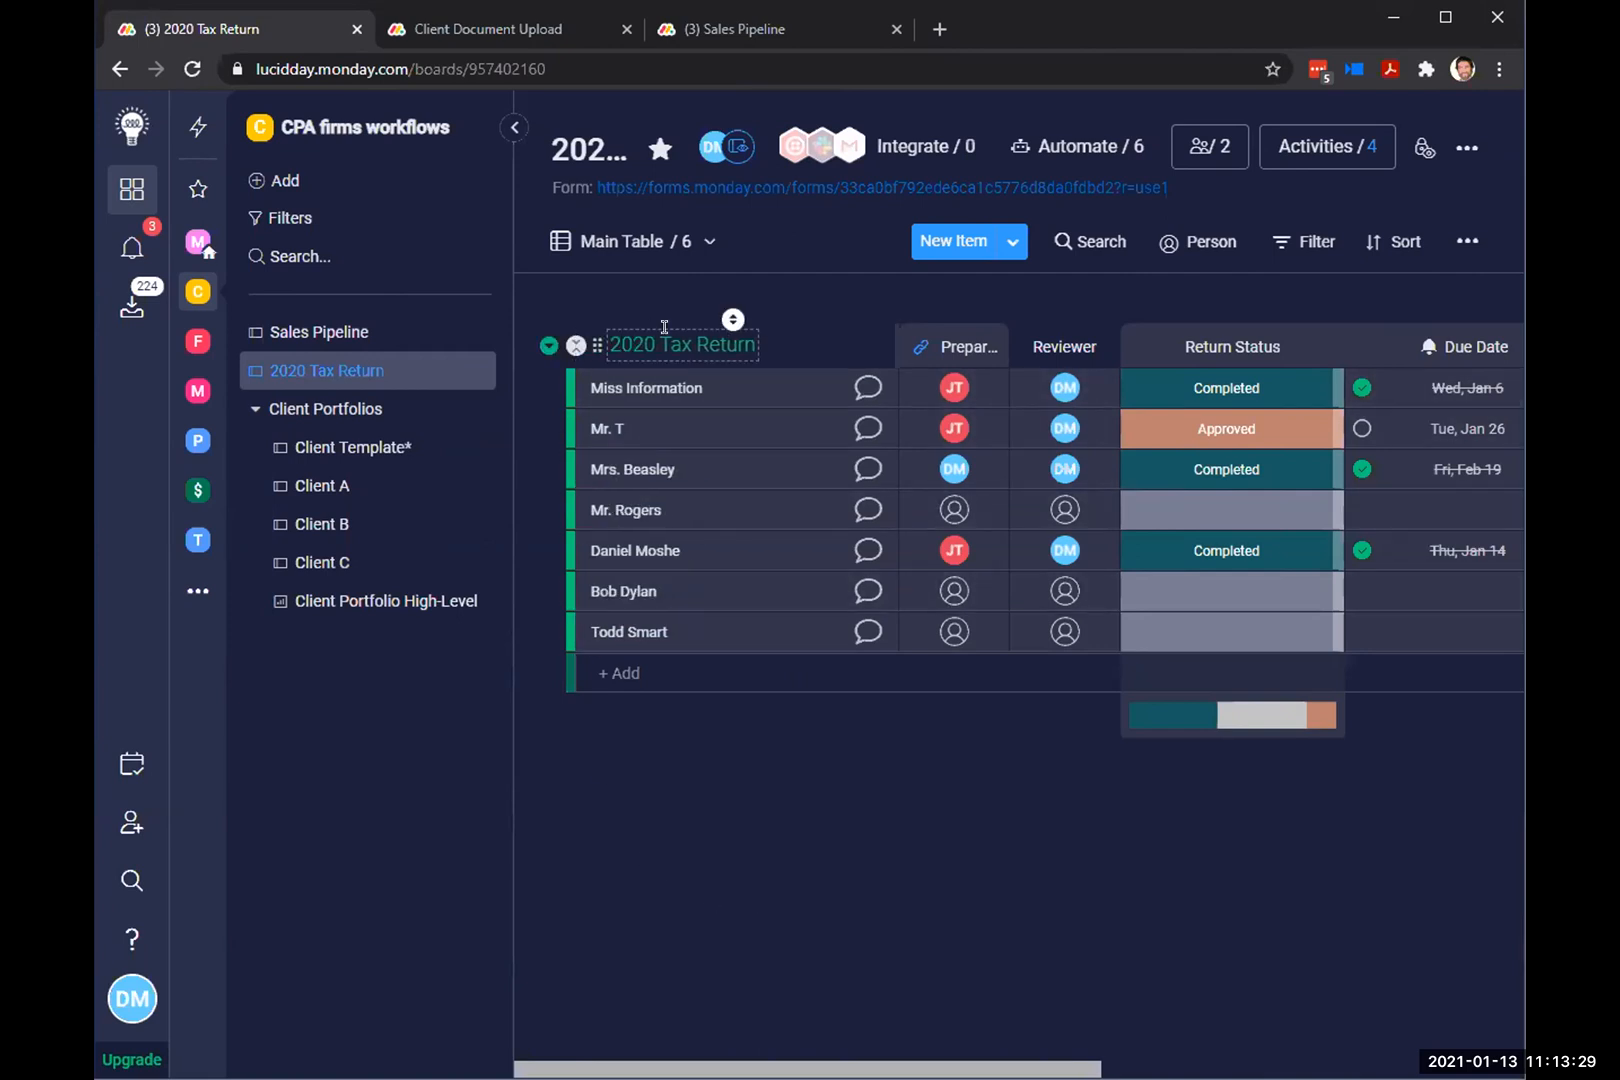
Step: Examine the columns of the 2020 Tax Return group, from the preparer through to Docs
{"action": "left_click", "coordinate": [546, 345]}
{"action": "left_click", "coordinate": [600, 386]}
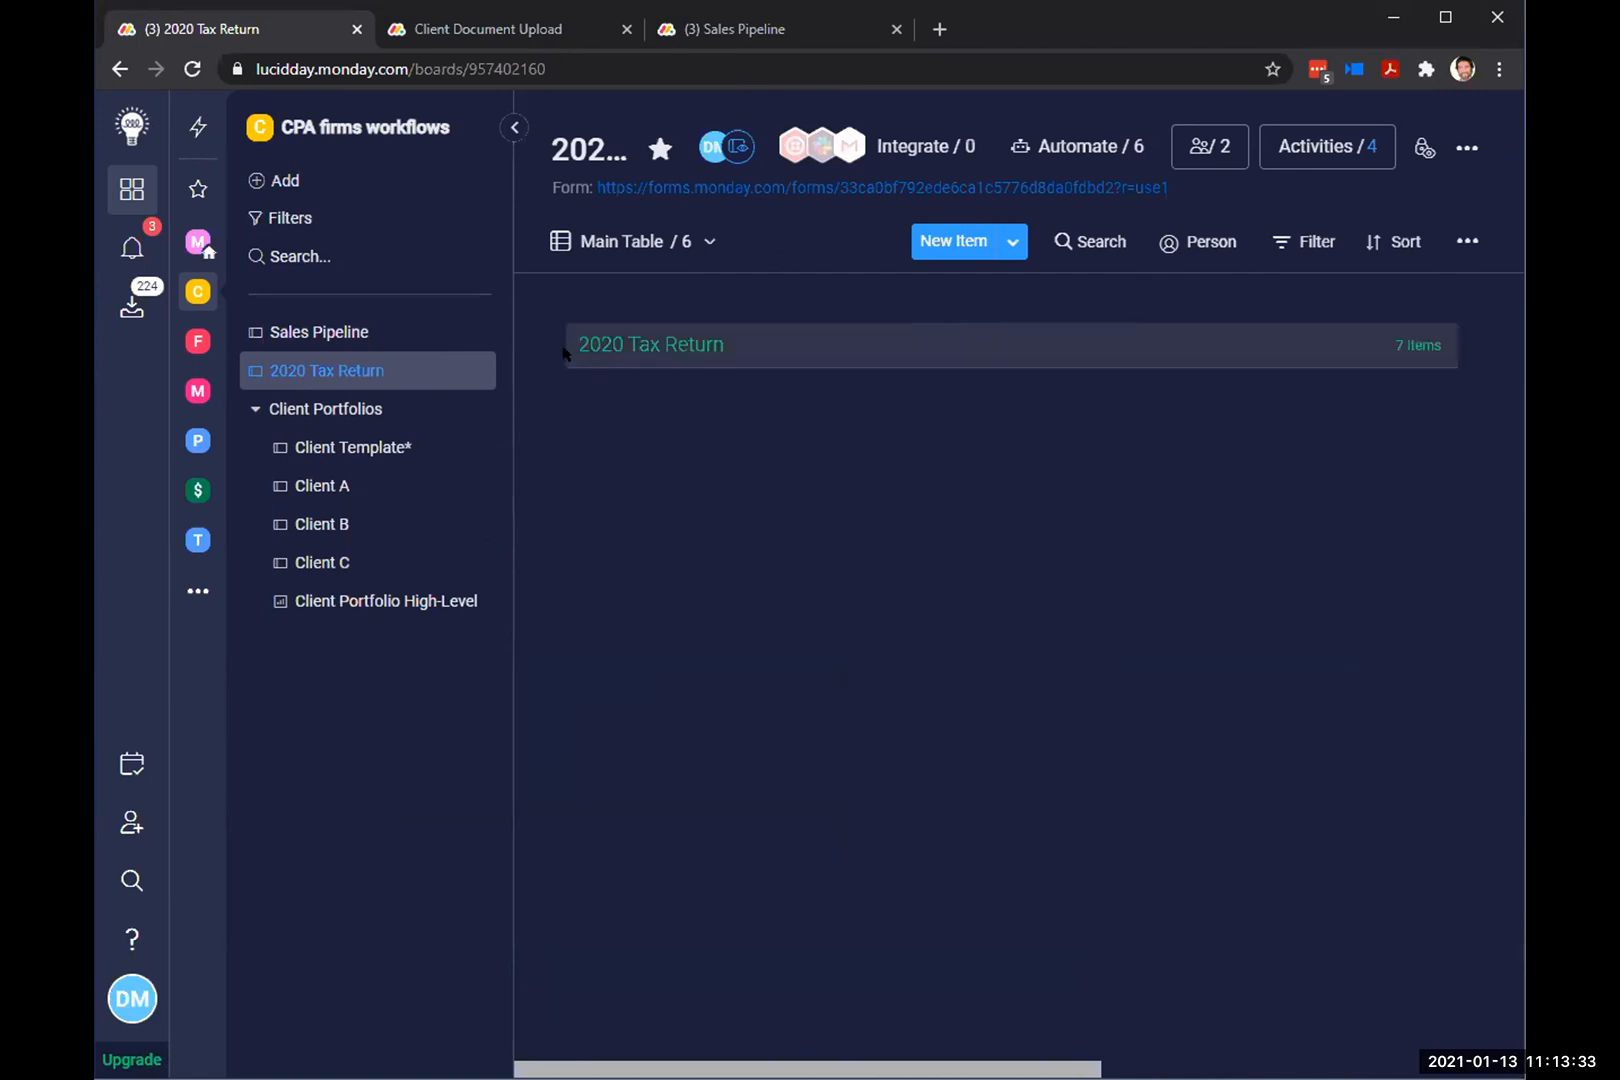
{"action": "left_click", "coordinate": [581, 344]}
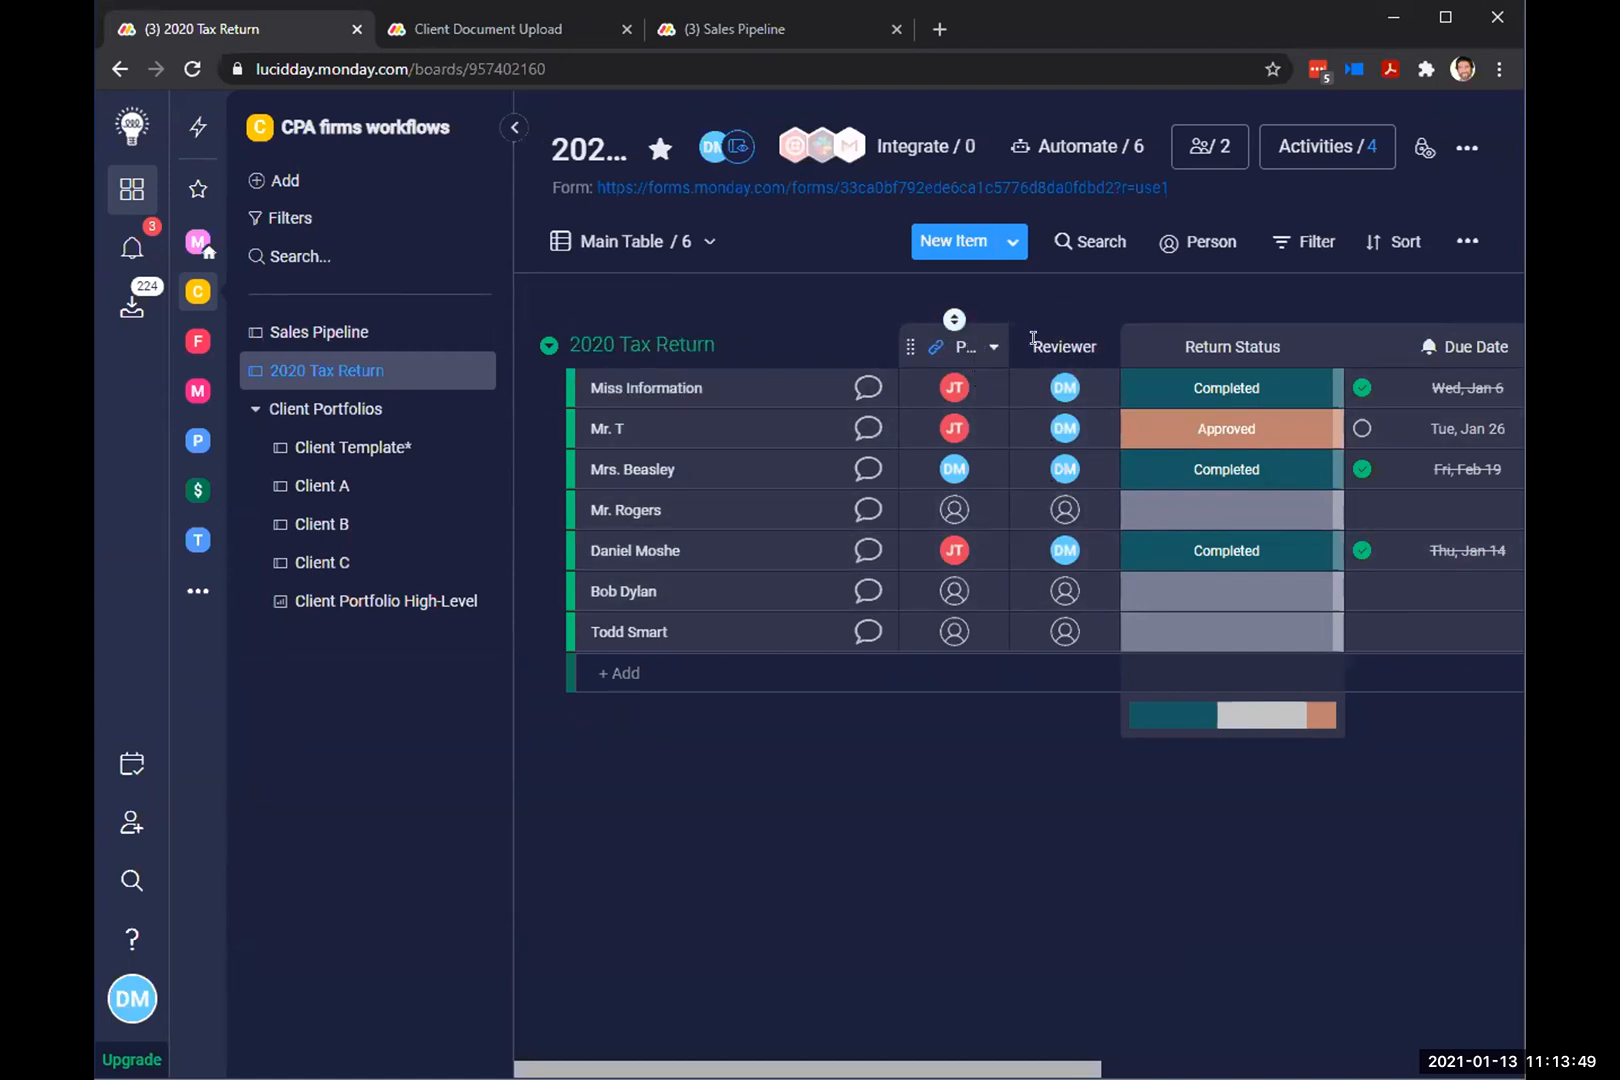
{"action": "scroll", "coordinate": [1235, 340], "scroll_direction": "right", "scroll_amount": 4}
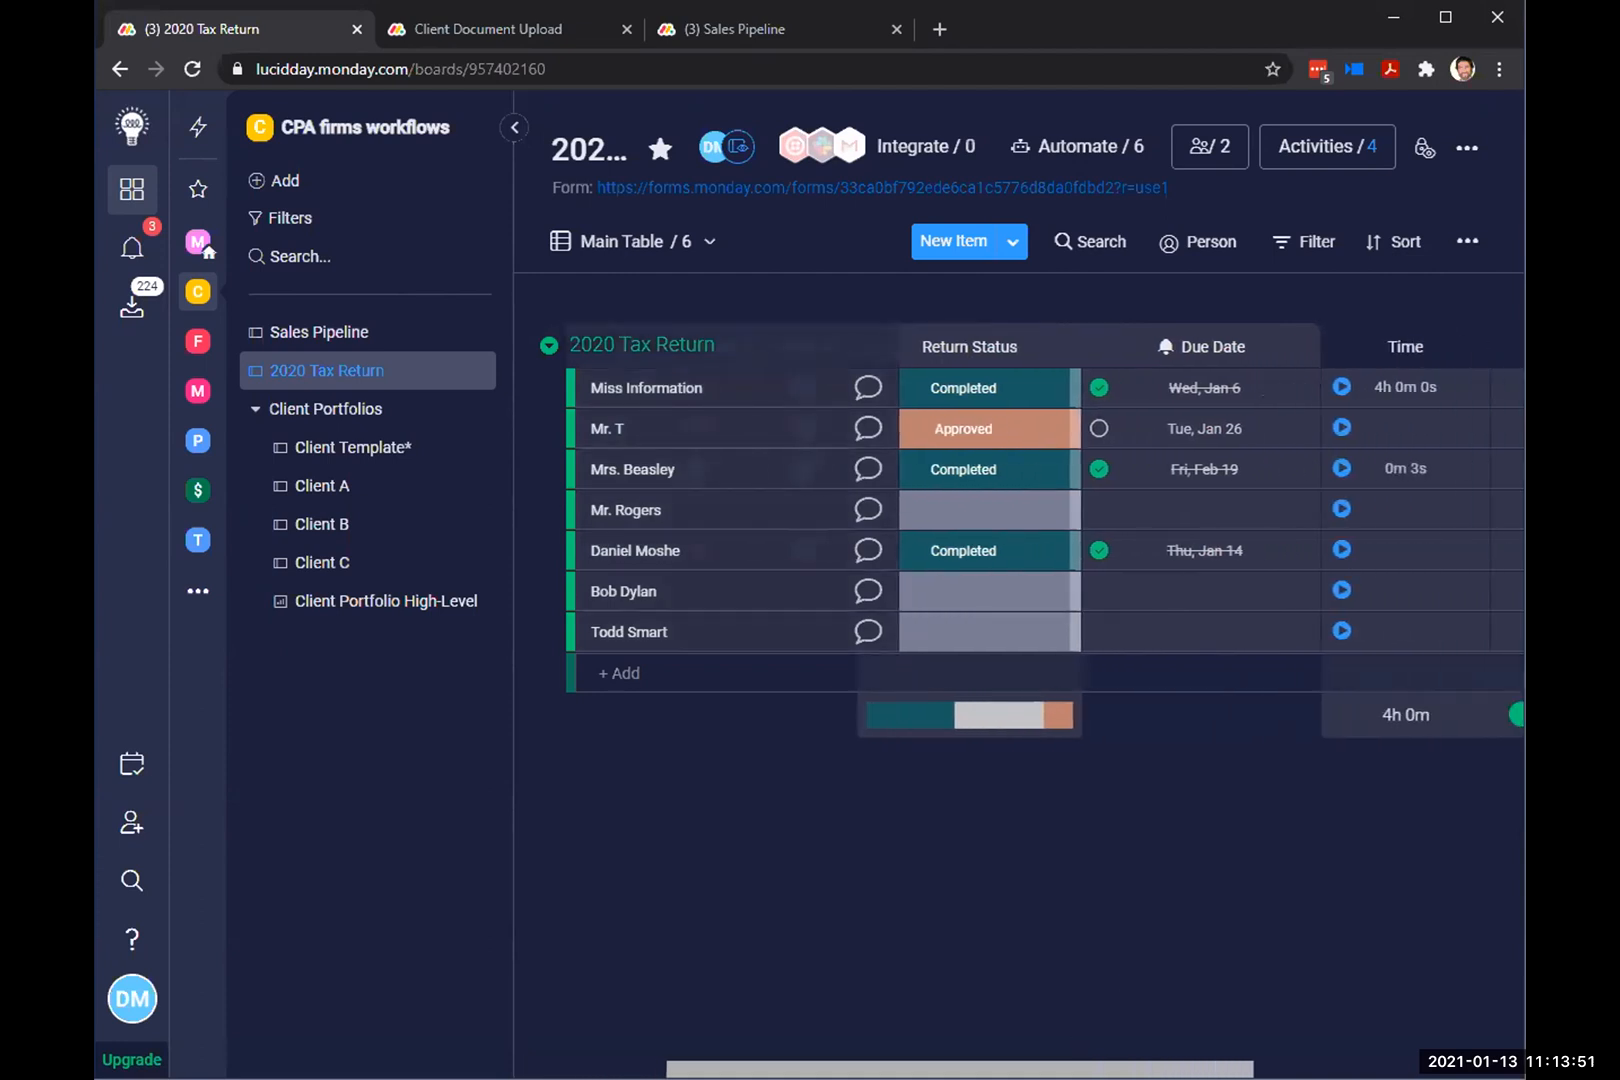
{"action": "scroll", "coordinate": [1383, 1040], "scroll_direction": "right", "scroll_amount": 5}
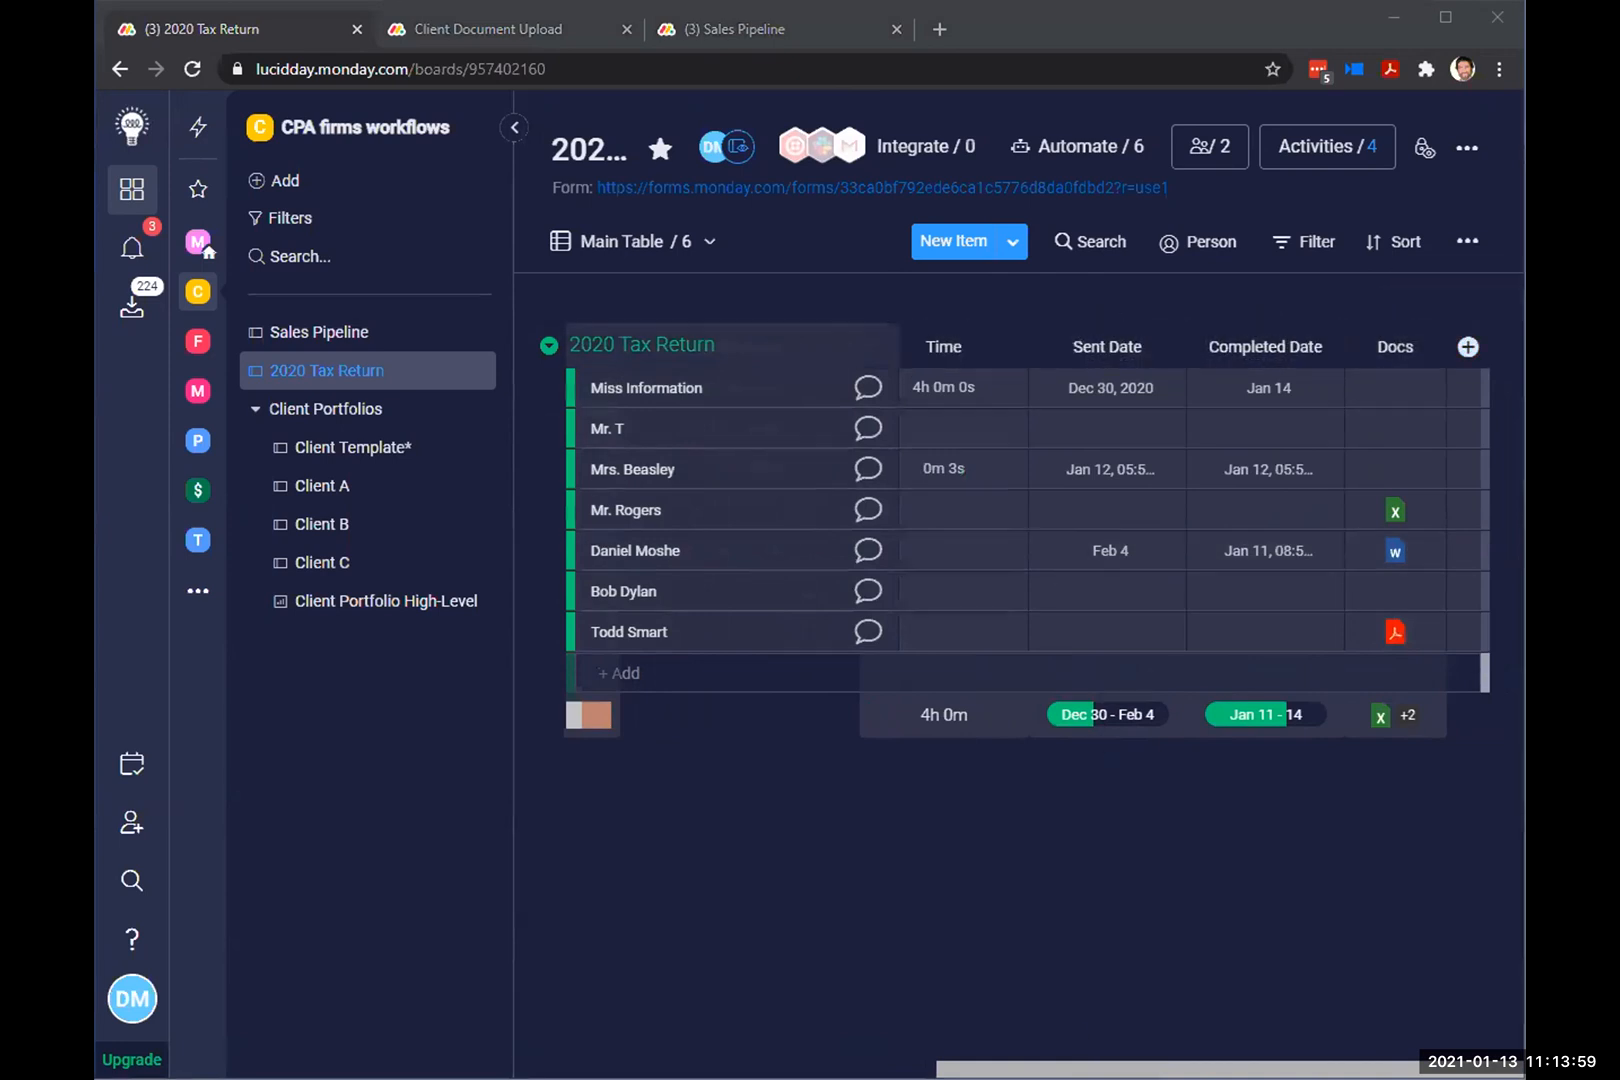
{"action": "scroll", "coordinate": [808, 1045], "scroll_direction": "left", "scroll_amount": 5}
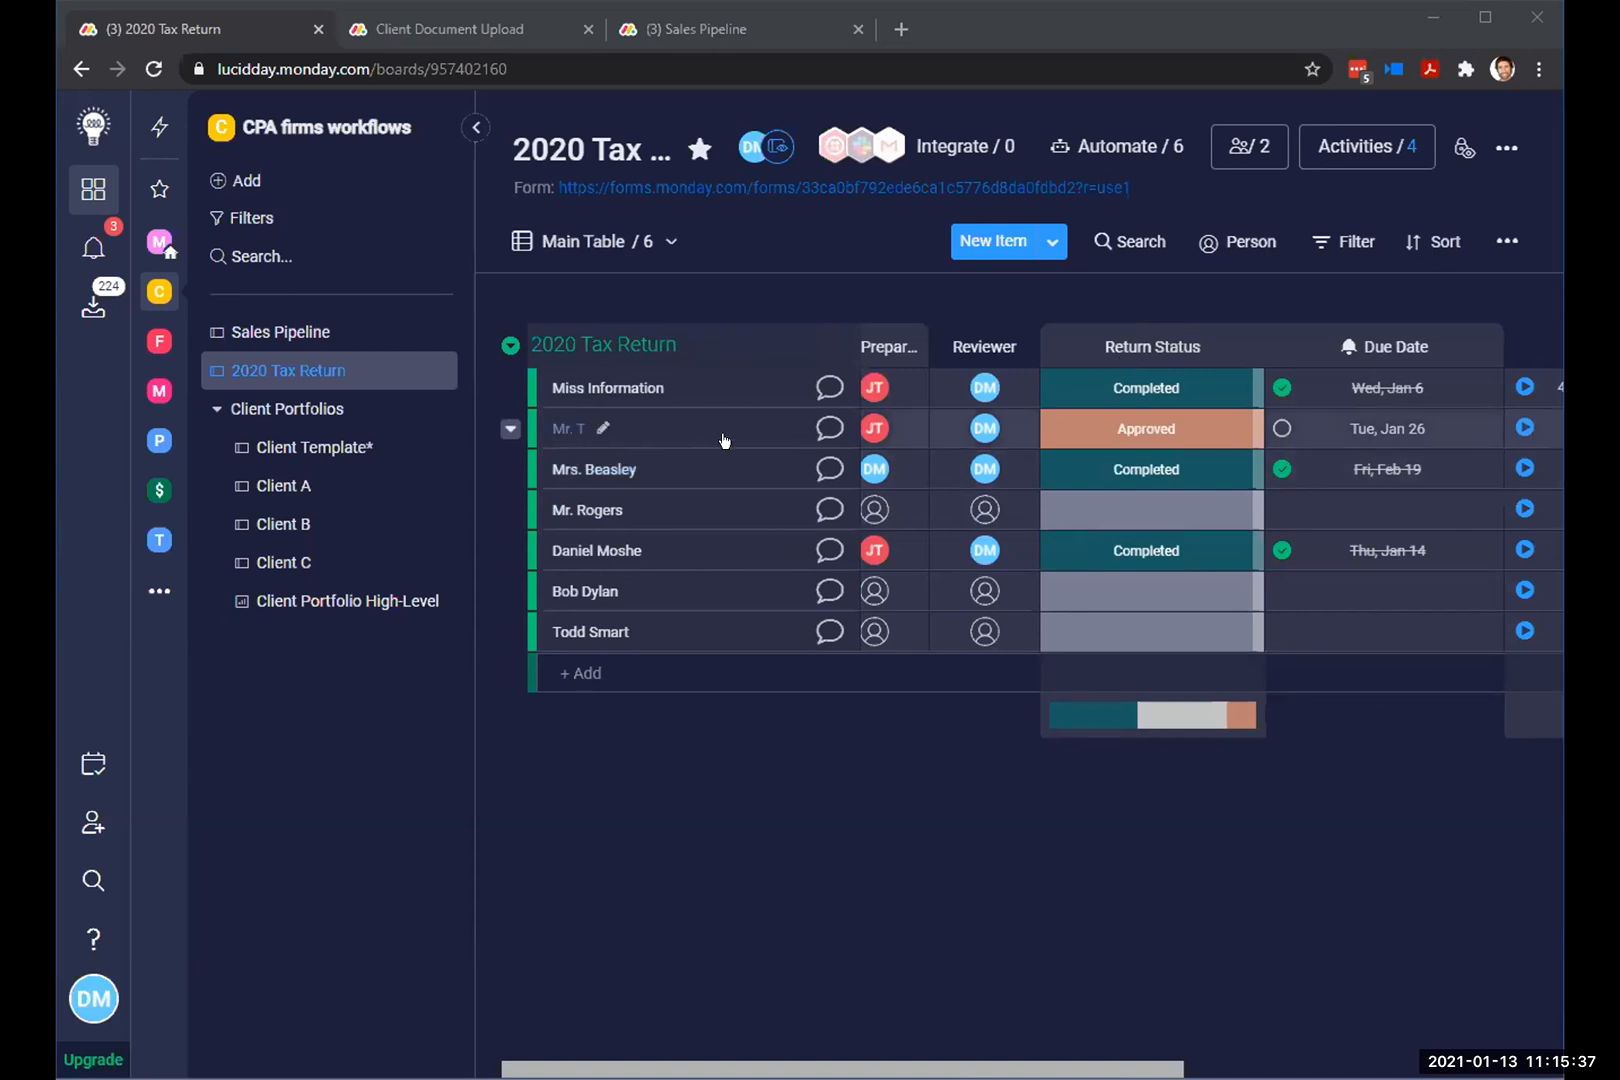
Step: Look at the board's options for adding items, including the import from Excel/CSV
{"action": "left_click", "coordinate": [1052, 241]}
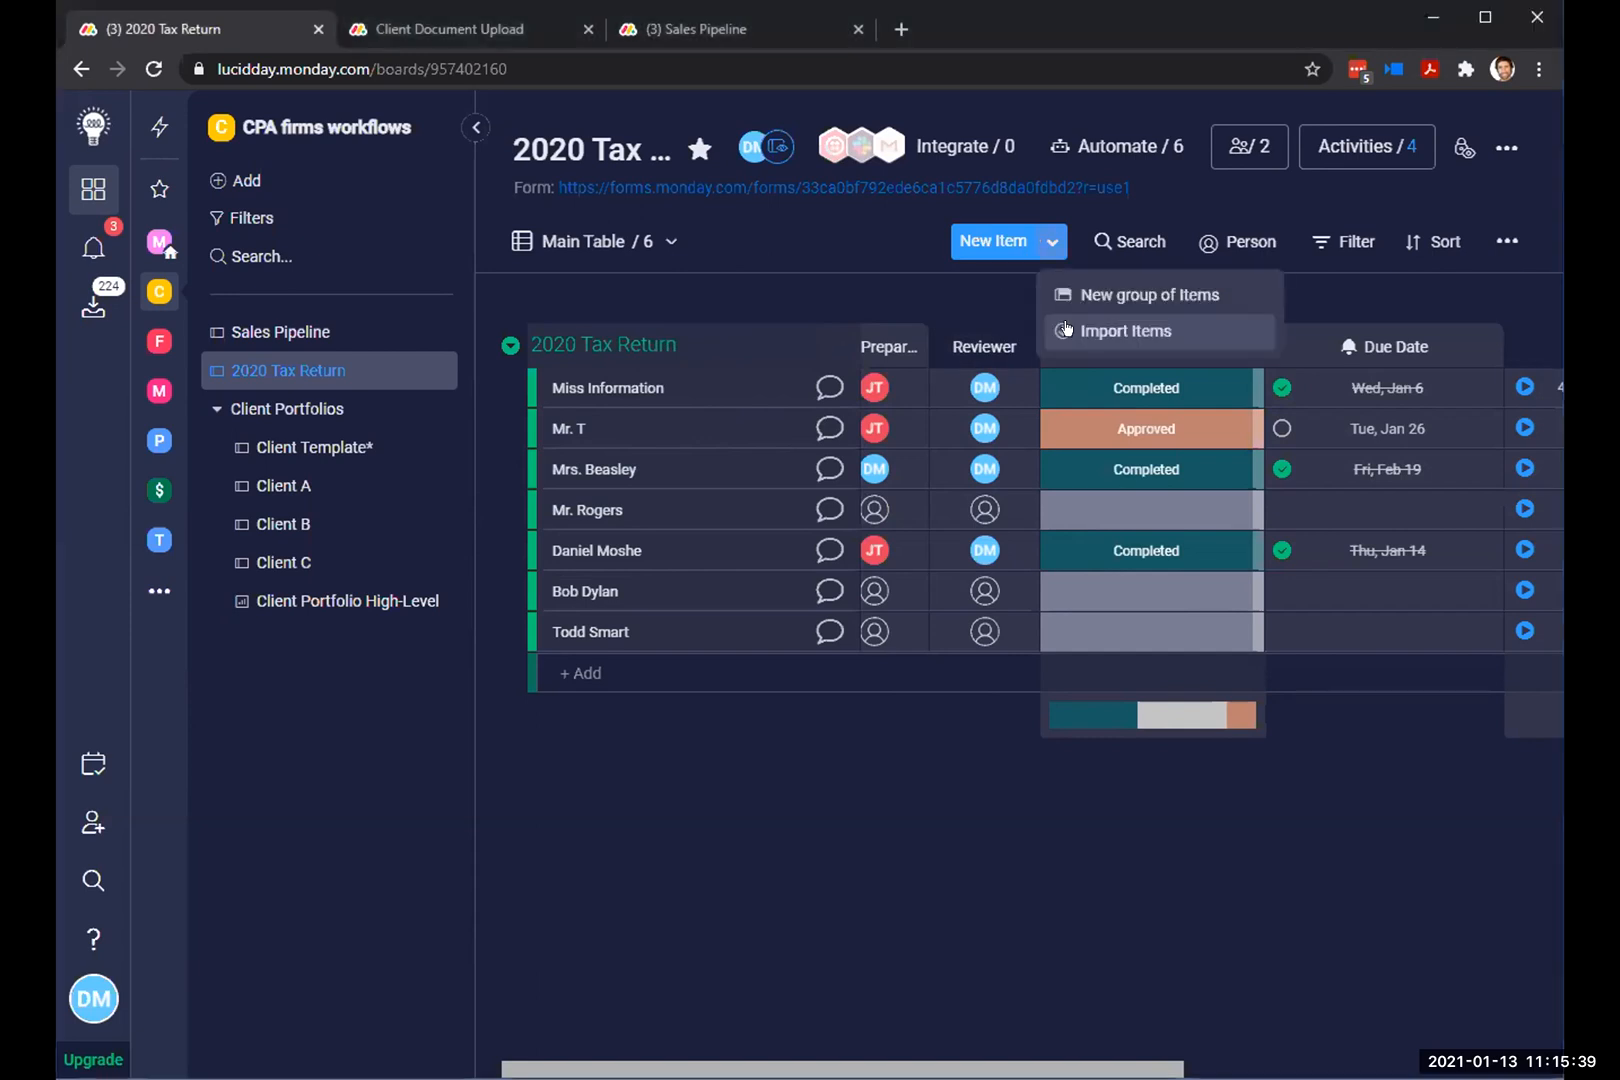
{"action": "left_click", "coordinate": [1066, 329]}
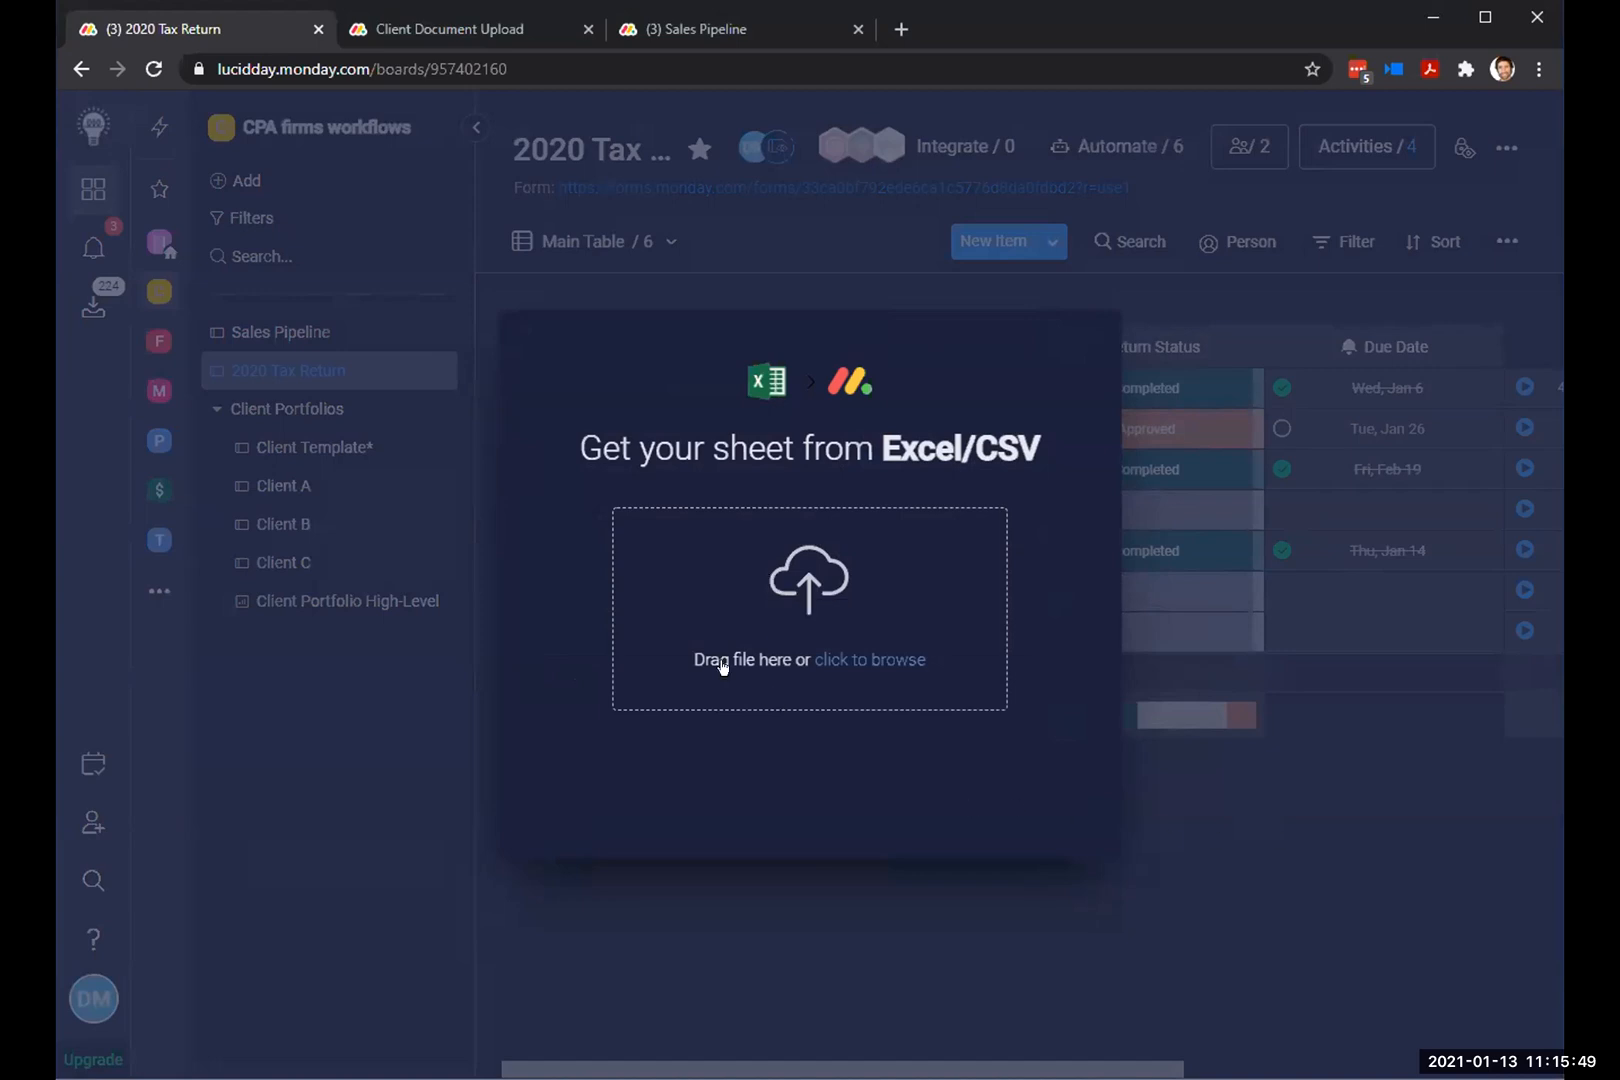
{"action": "key", "text": "Escape"}
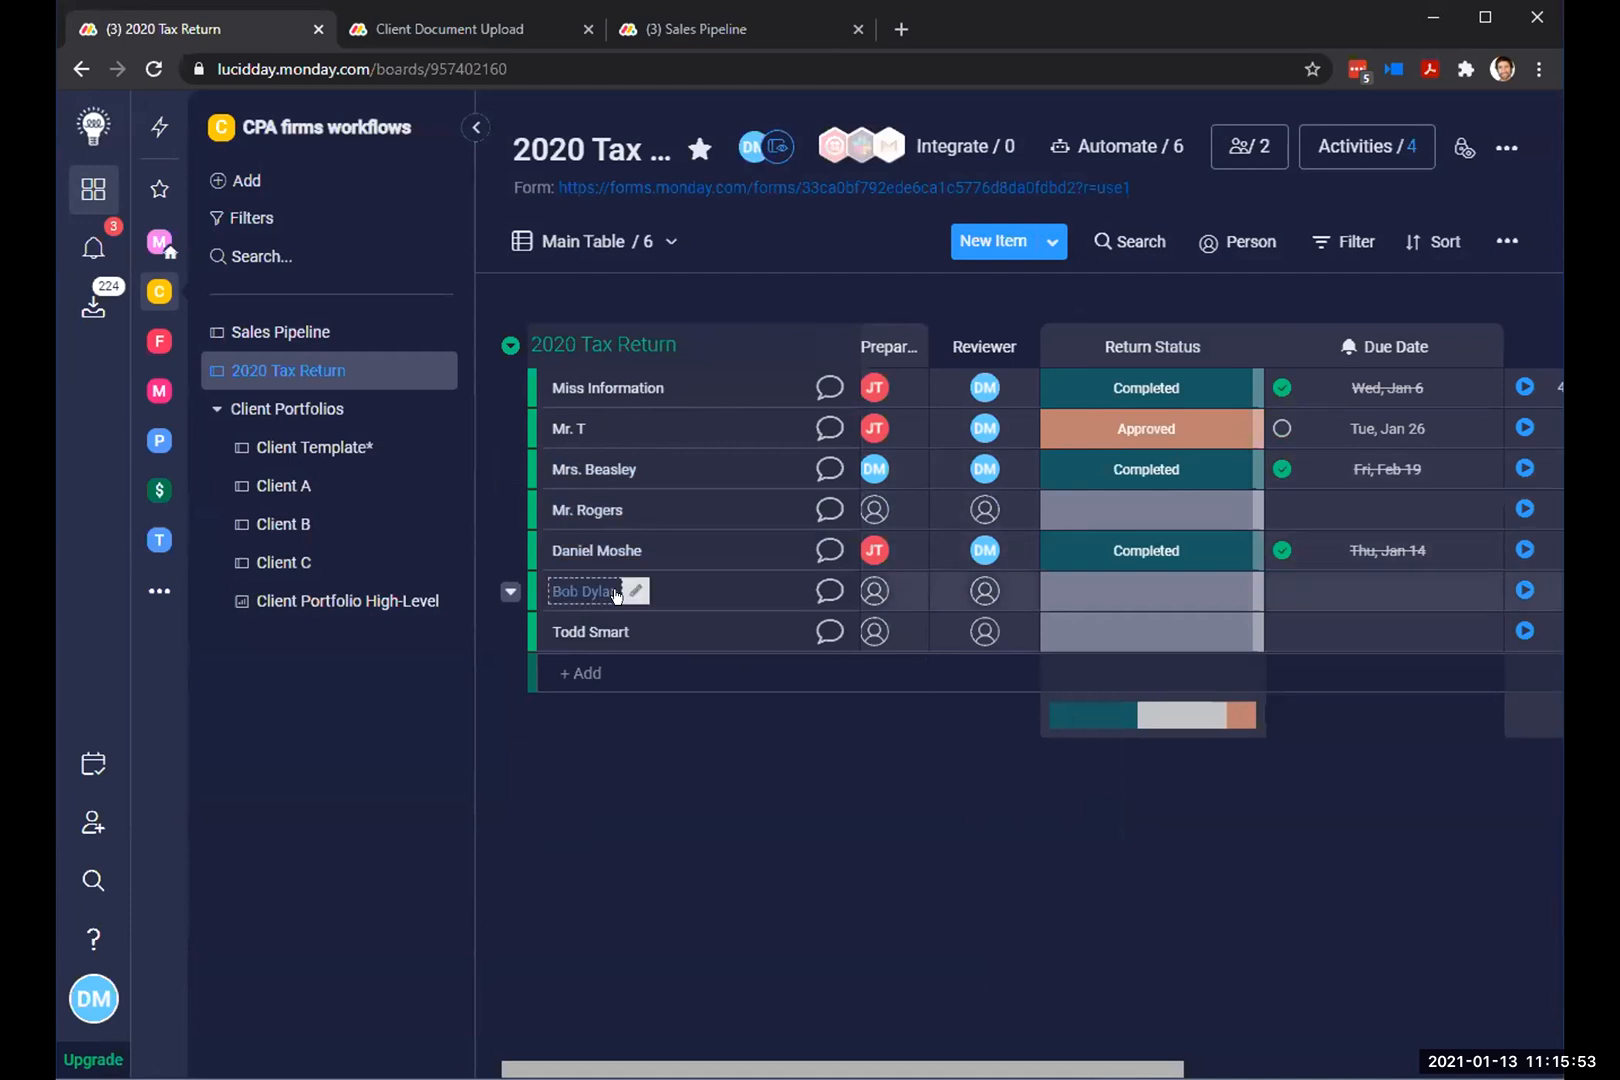
{"action": "left_click", "coordinate": [561, 672]}
{"action": "left_click", "coordinate": [666, 804]}
{"action": "left_click", "coordinate": [1051, 242]}
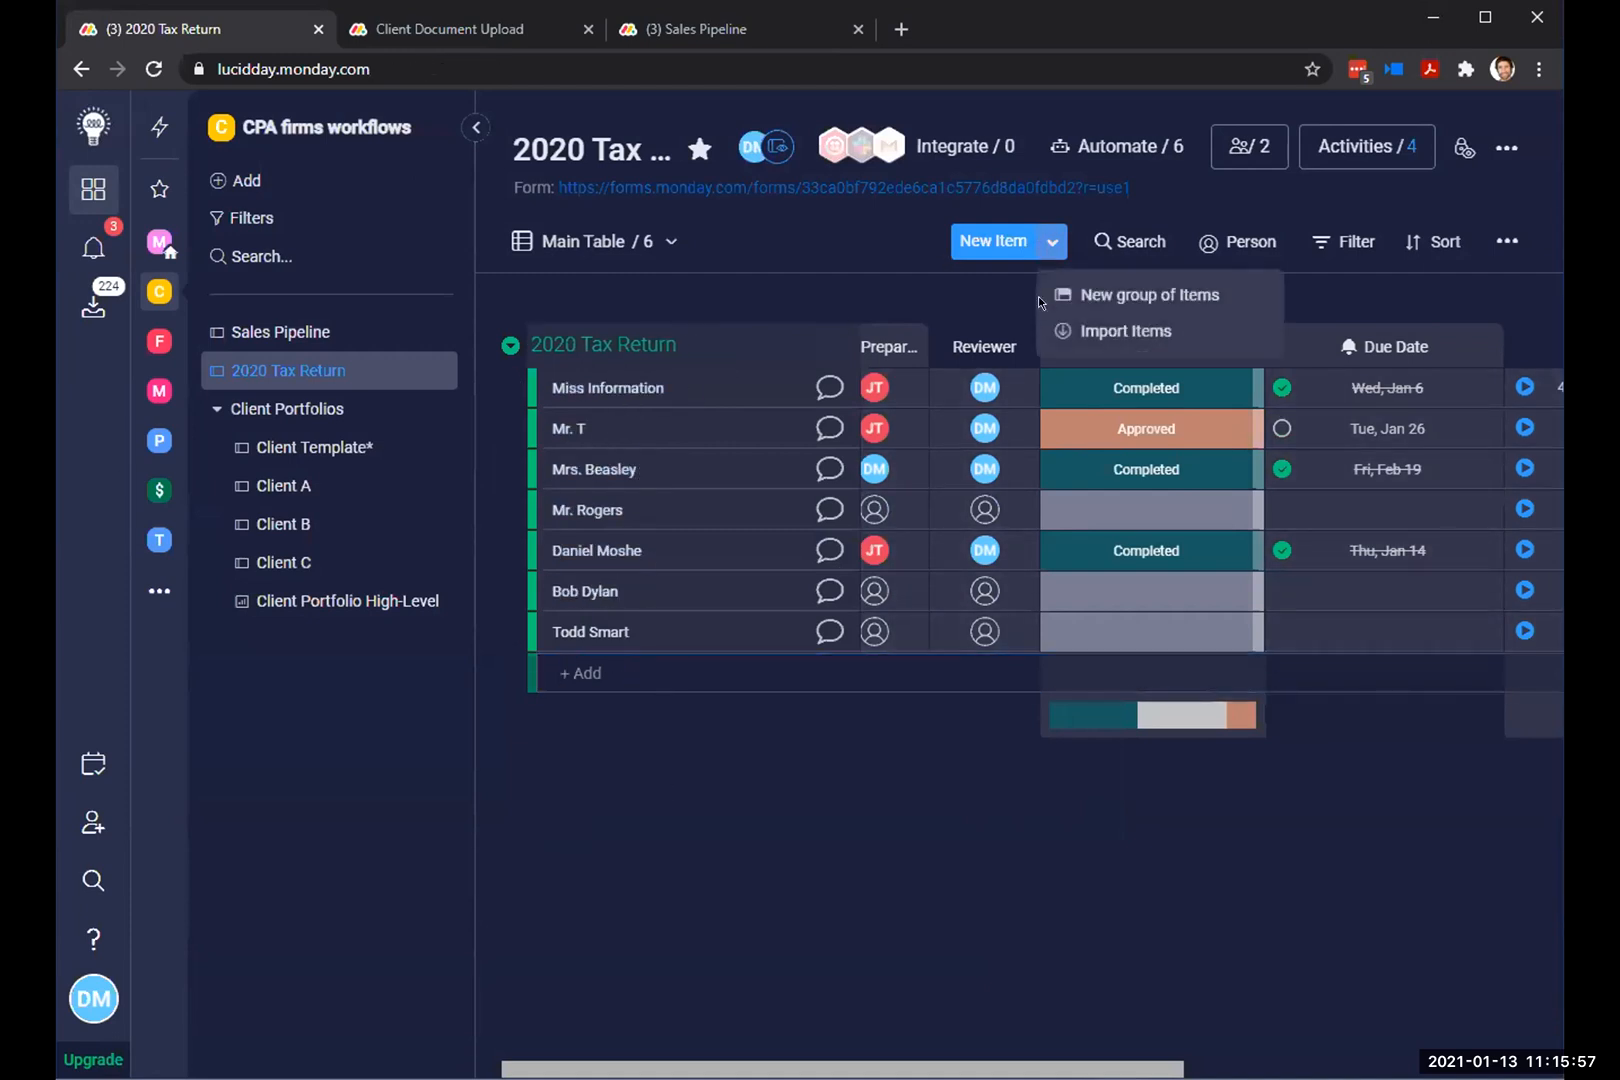
{"action": "left_click", "coordinate": [835, 260]}
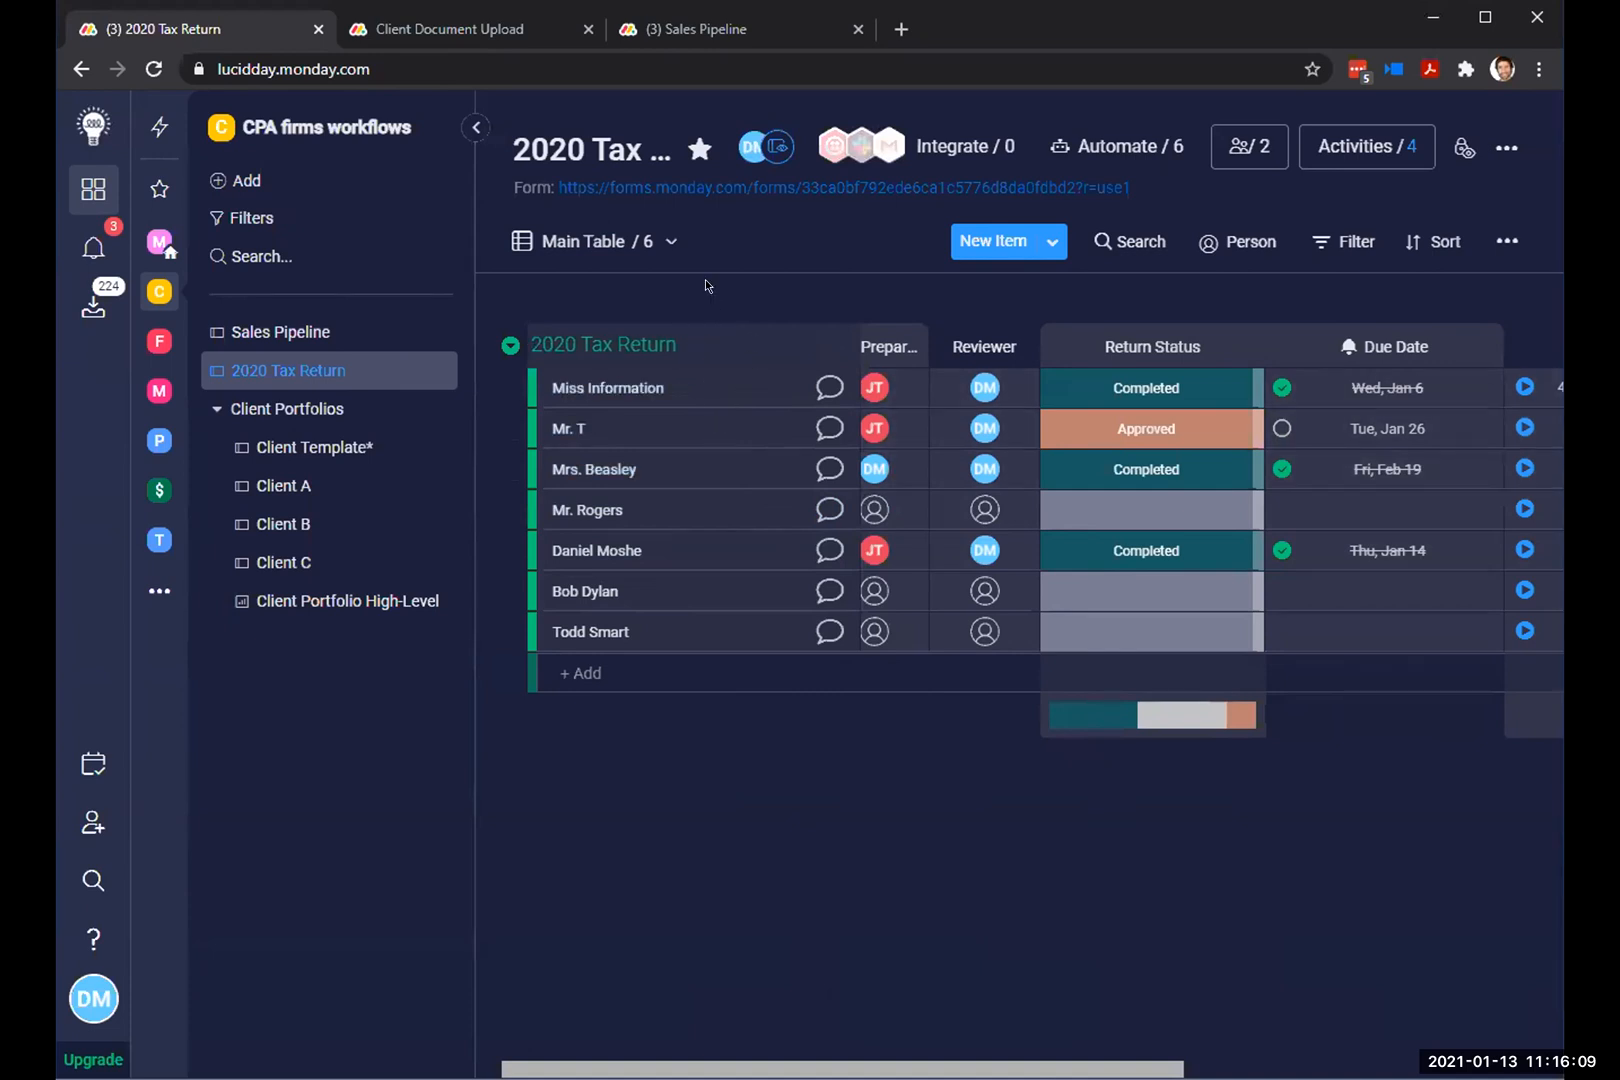
Step: Copy the shareable link of the board's New Client Form view and open it in a new browser tab
{"action": "left_click", "coordinate": [660, 241]}
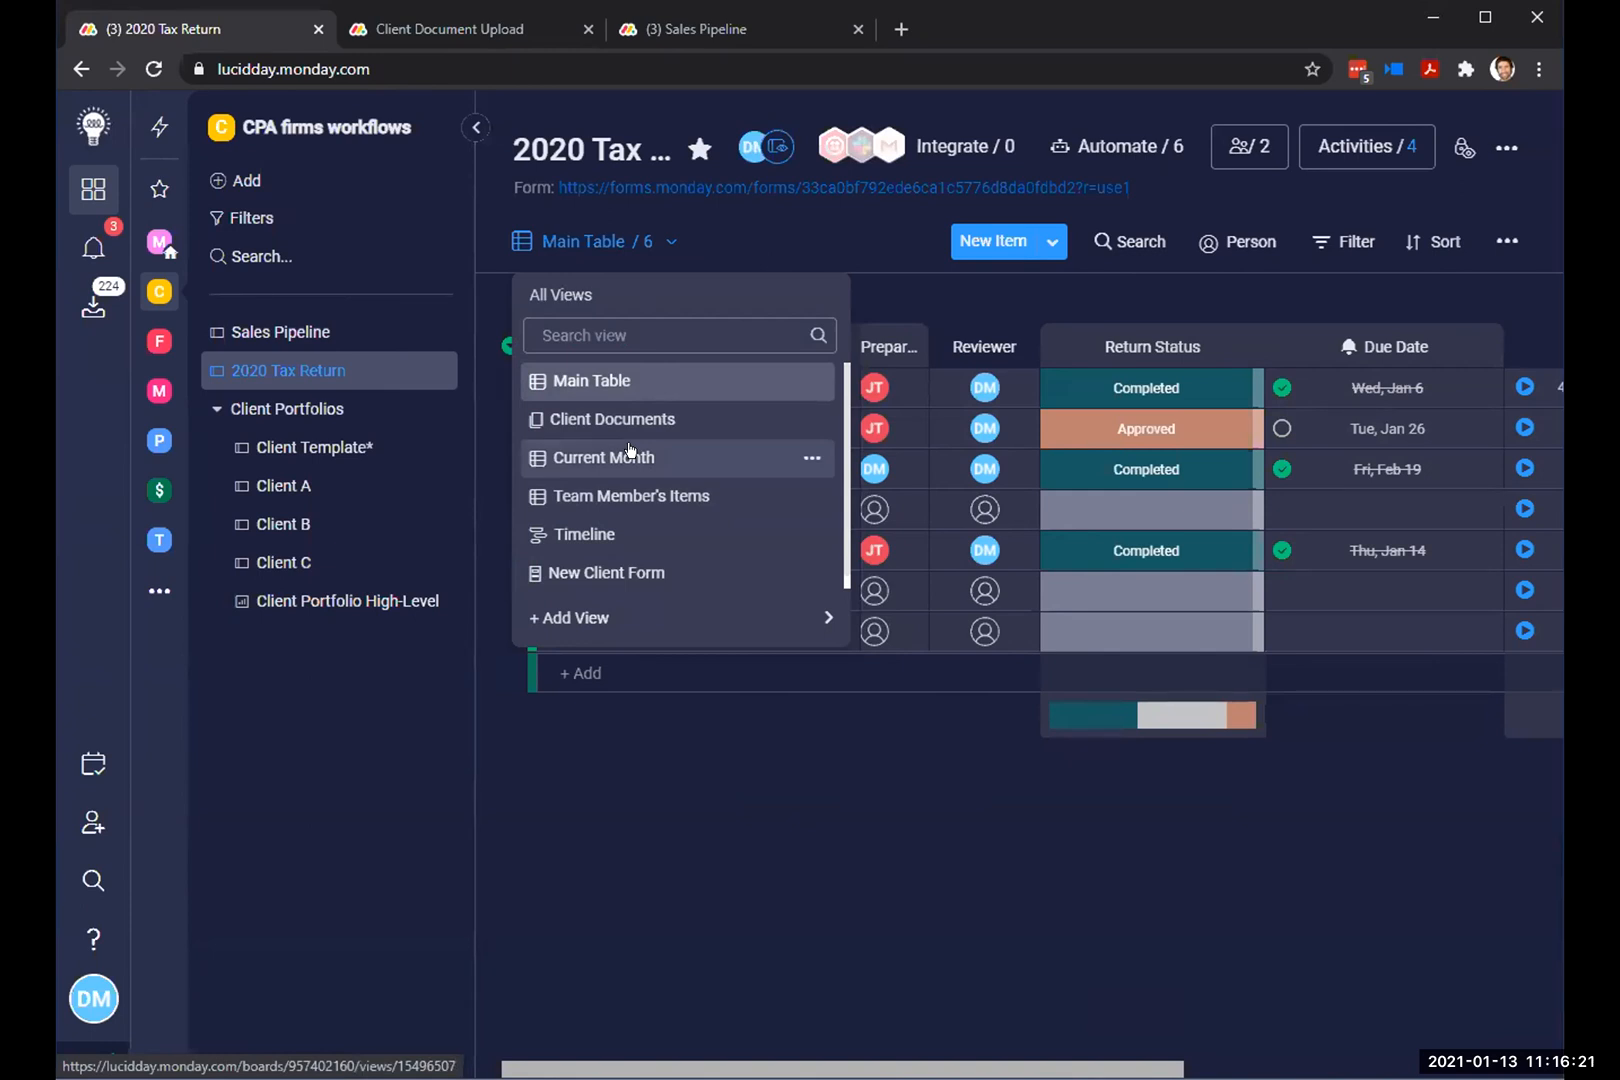
{"action": "left_click", "coordinate": [607, 574]}
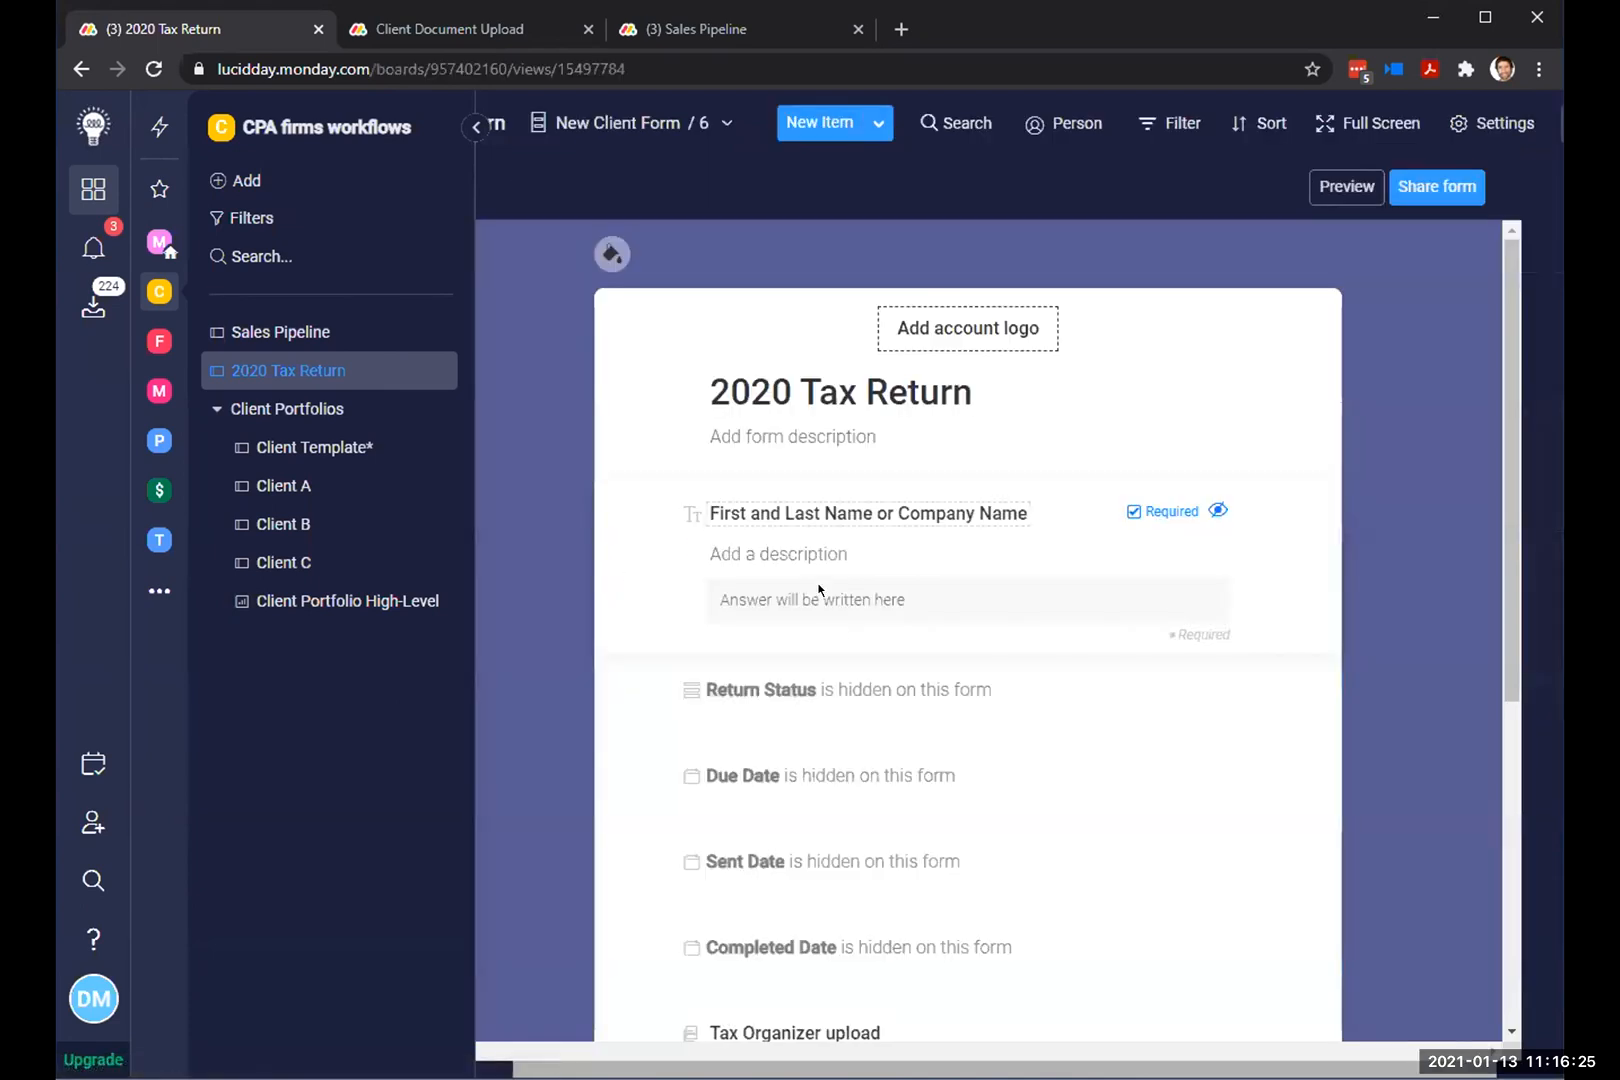
{"action": "left_click", "coordinate": [1455, 187]}
{"action": "left_click", "coordinate": [1166, 469]}
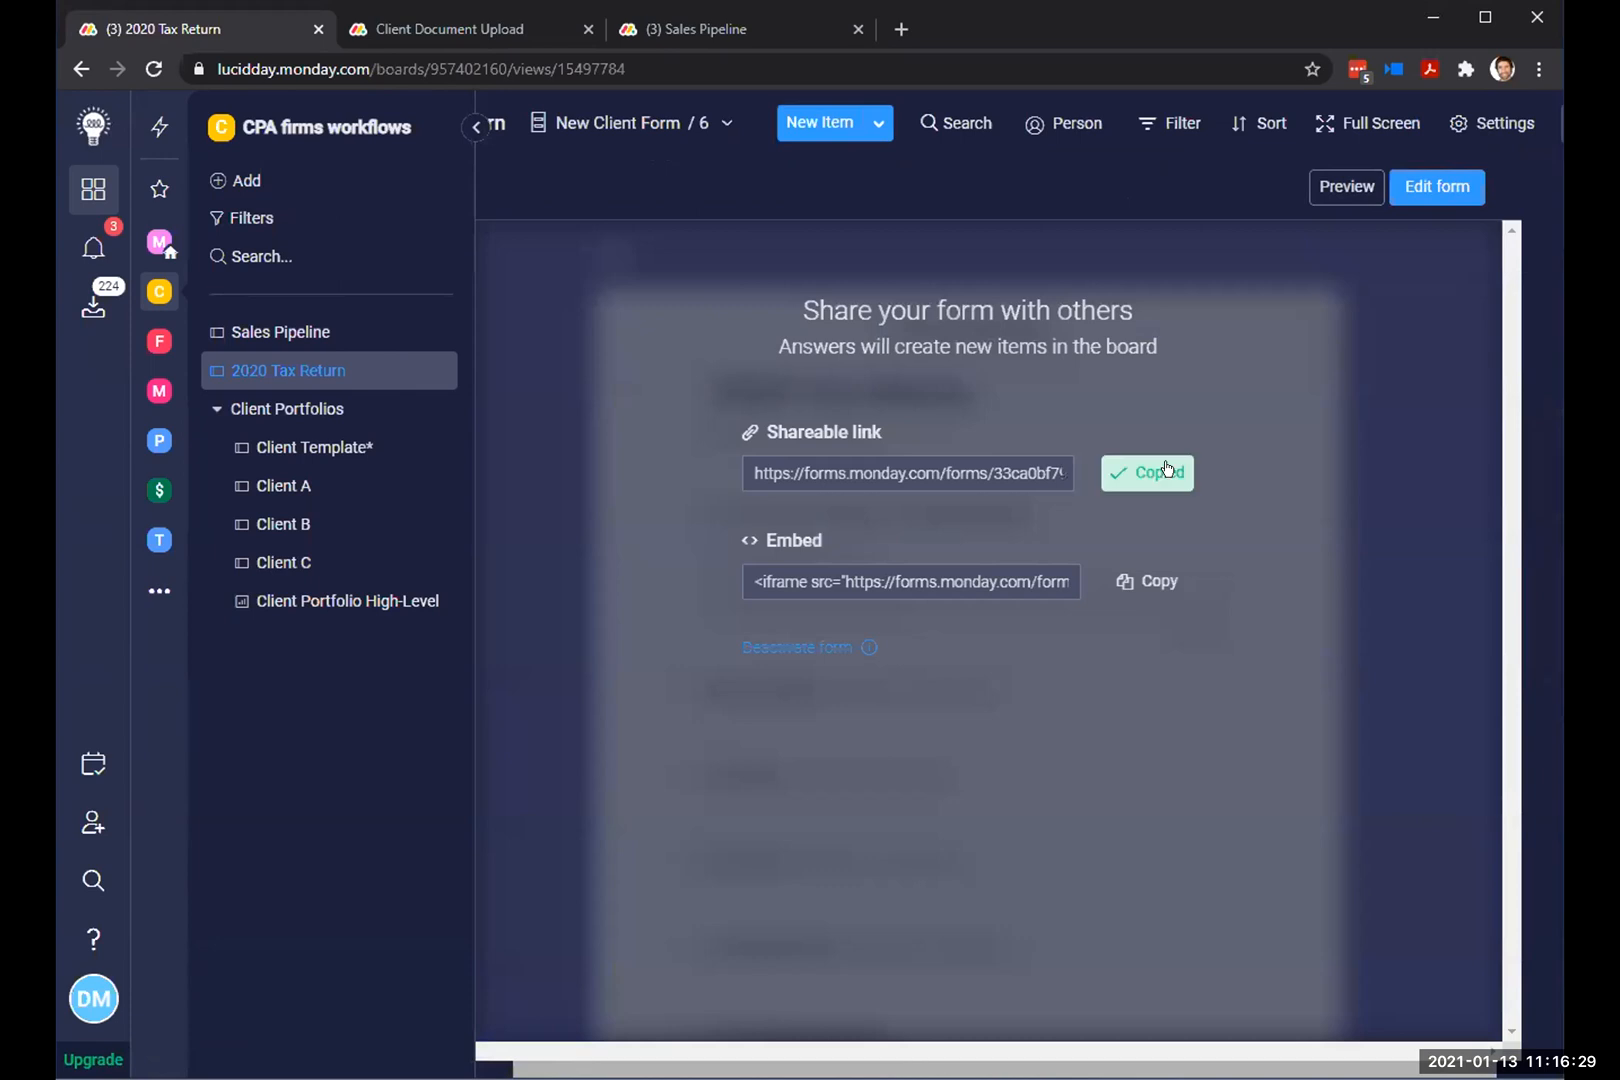
{"action": "left_click", "coordinate": [900, 30]}
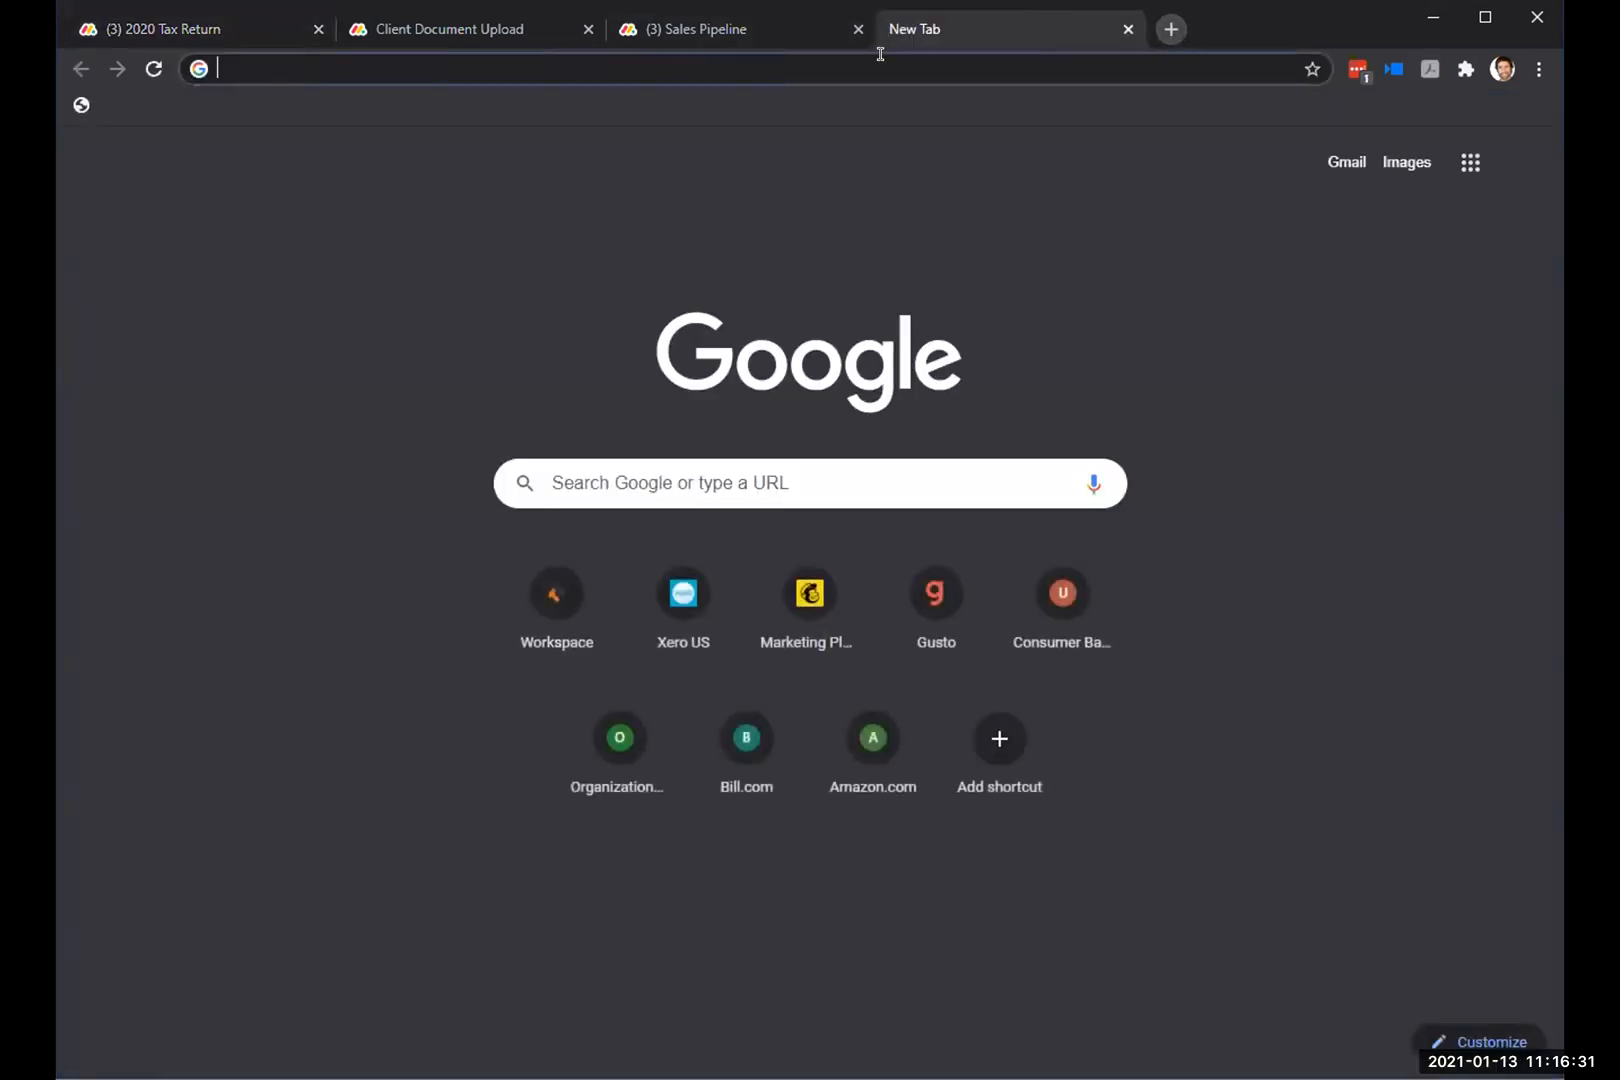
{"action": "key", "text": "ctrl+v"}
{"action": "key", "text": "Return"}
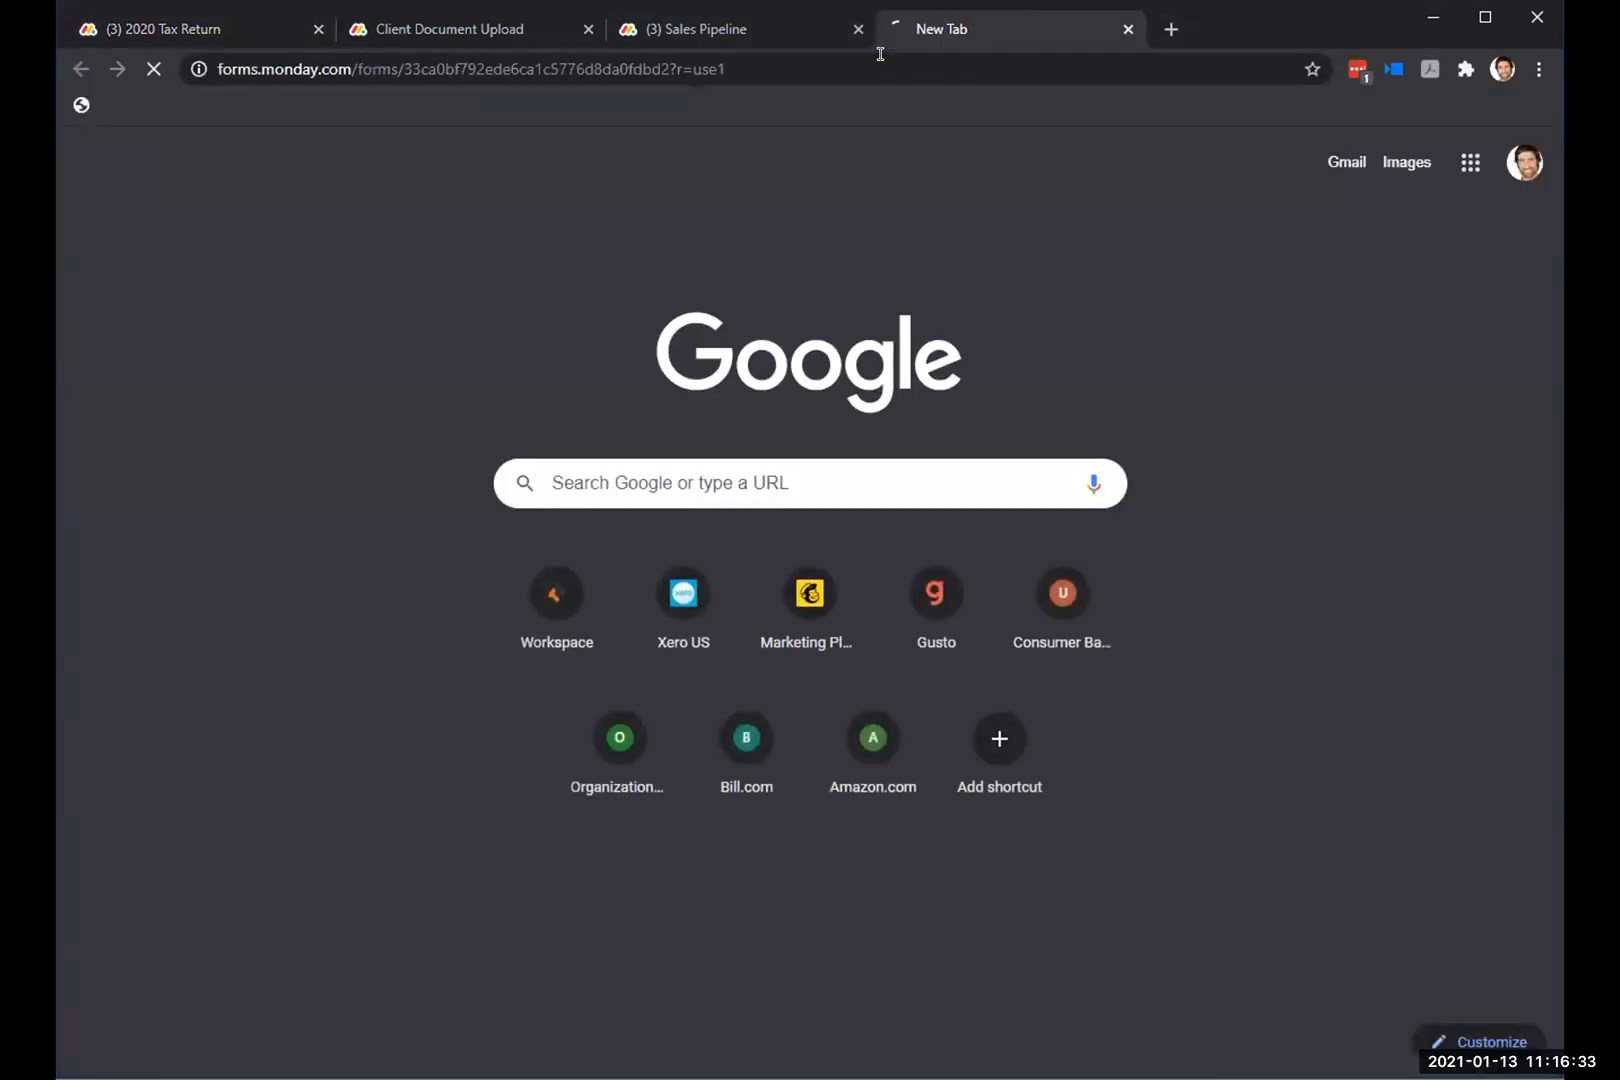
Step: Submit the 2020 Tax Return form with the client's name and the guardian long-term disability PDF from Downloads as the Tax Organizer upload
{"action": "left_click", "coordinate": [773, 338]}
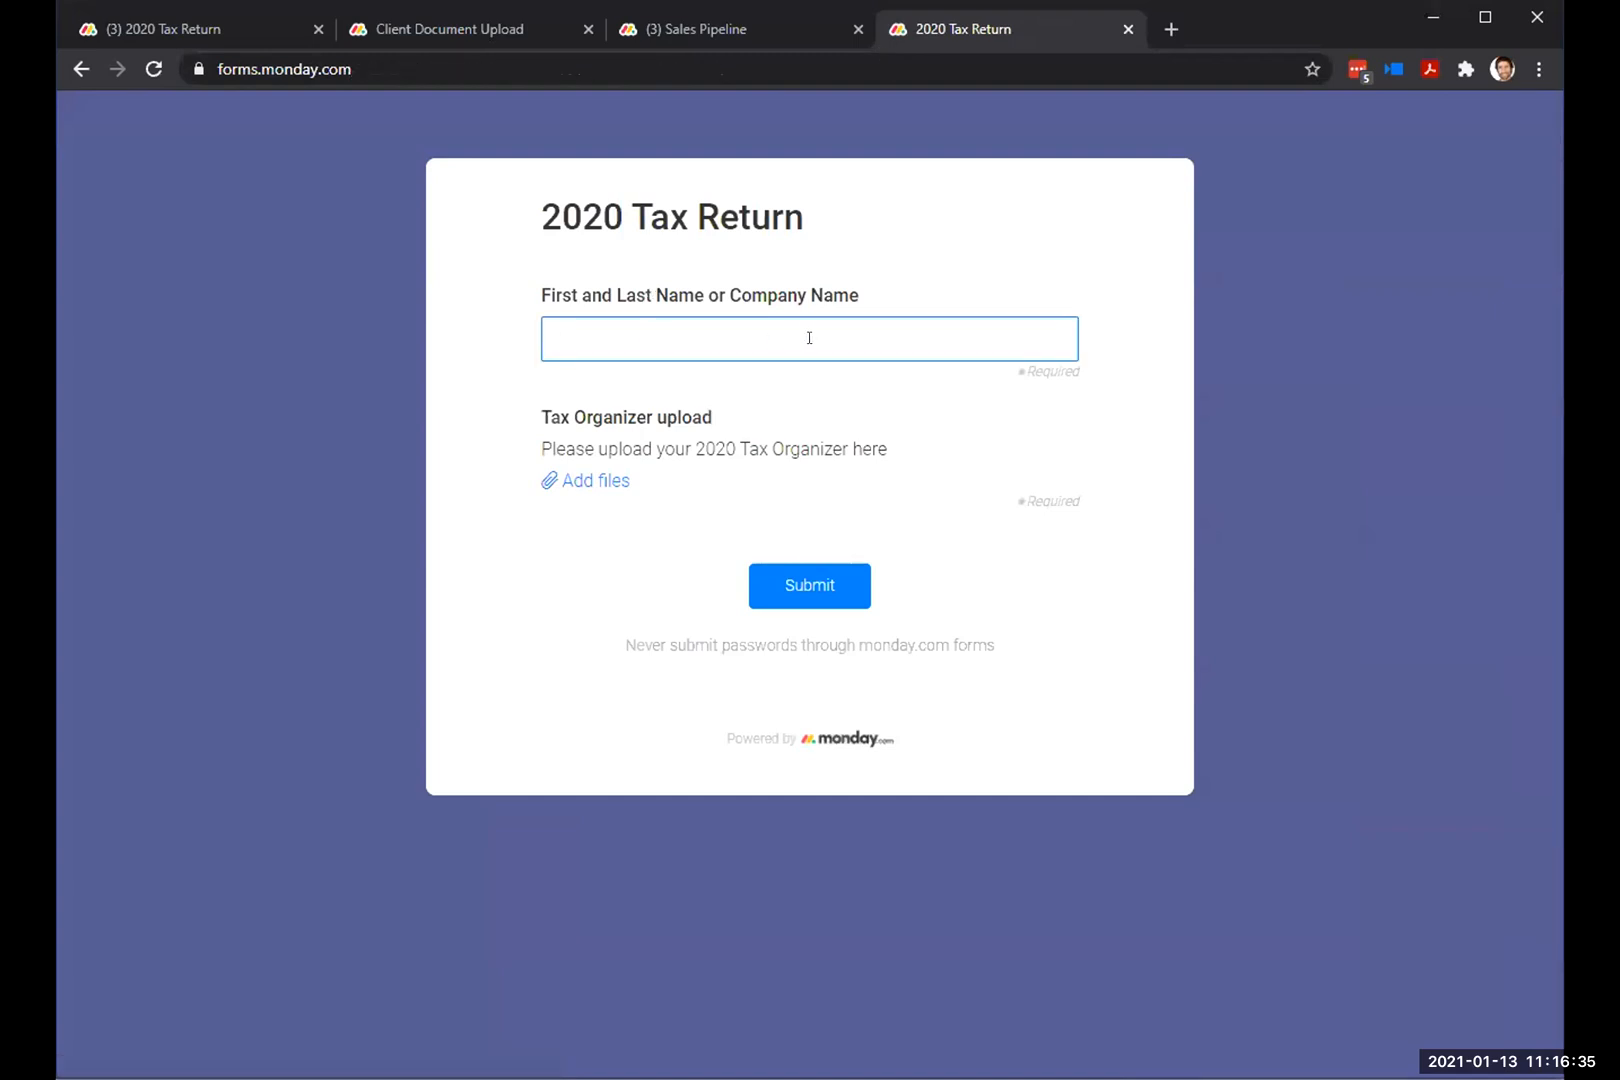
{"action": "type", "text": "Sarit C"}
{"action": "left_click", "coordinate": [581, 468]}
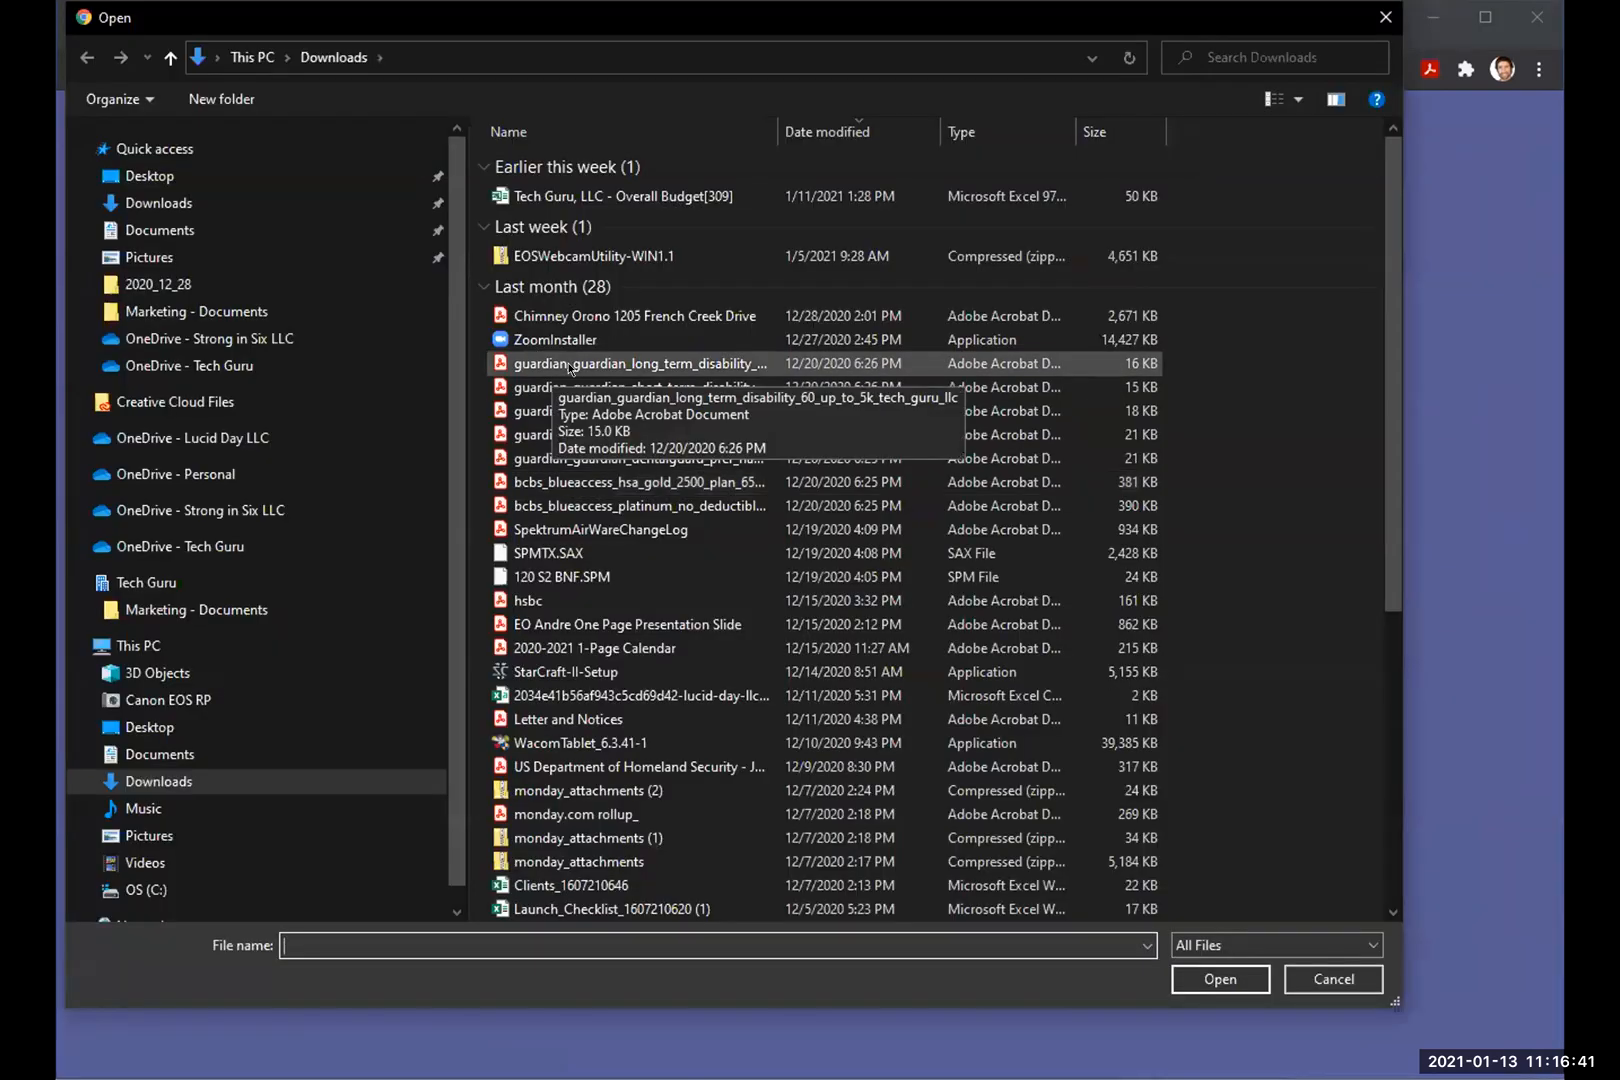
{"action": "left_click", "coordinate": [560, 364]}
{"action": "left_click", "coordinate": [1245, 985]}
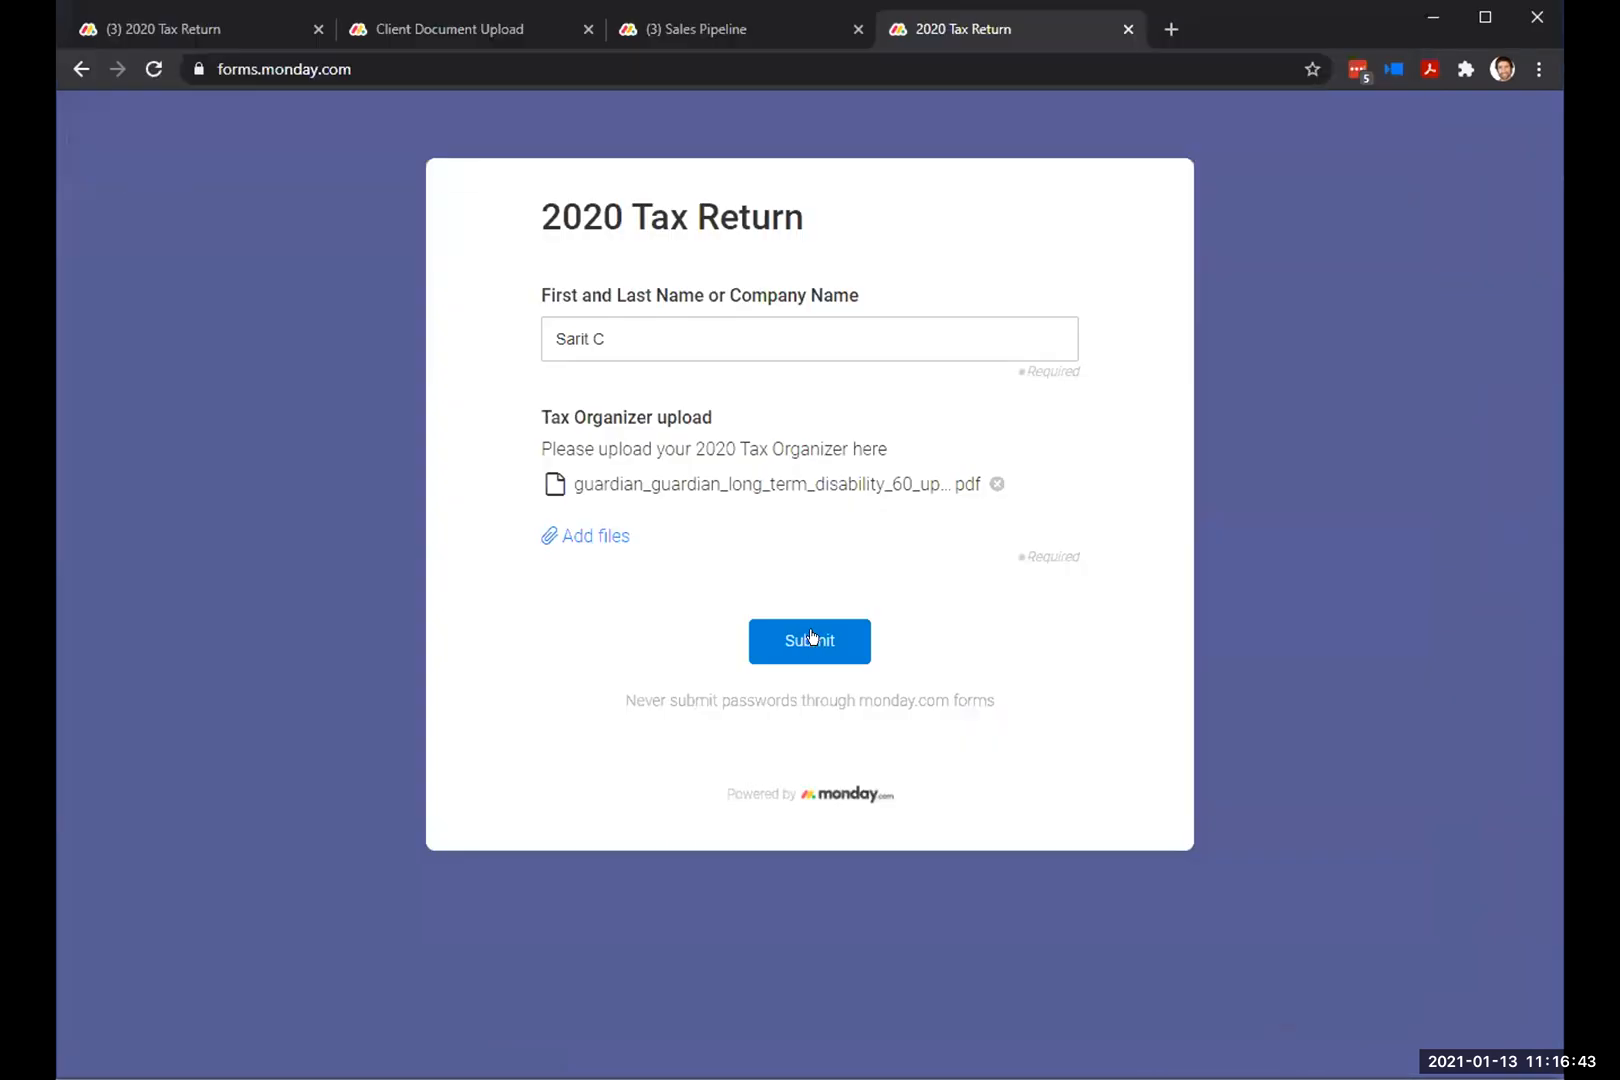
{"action": "left_click", "coordinate": [813, 643]}
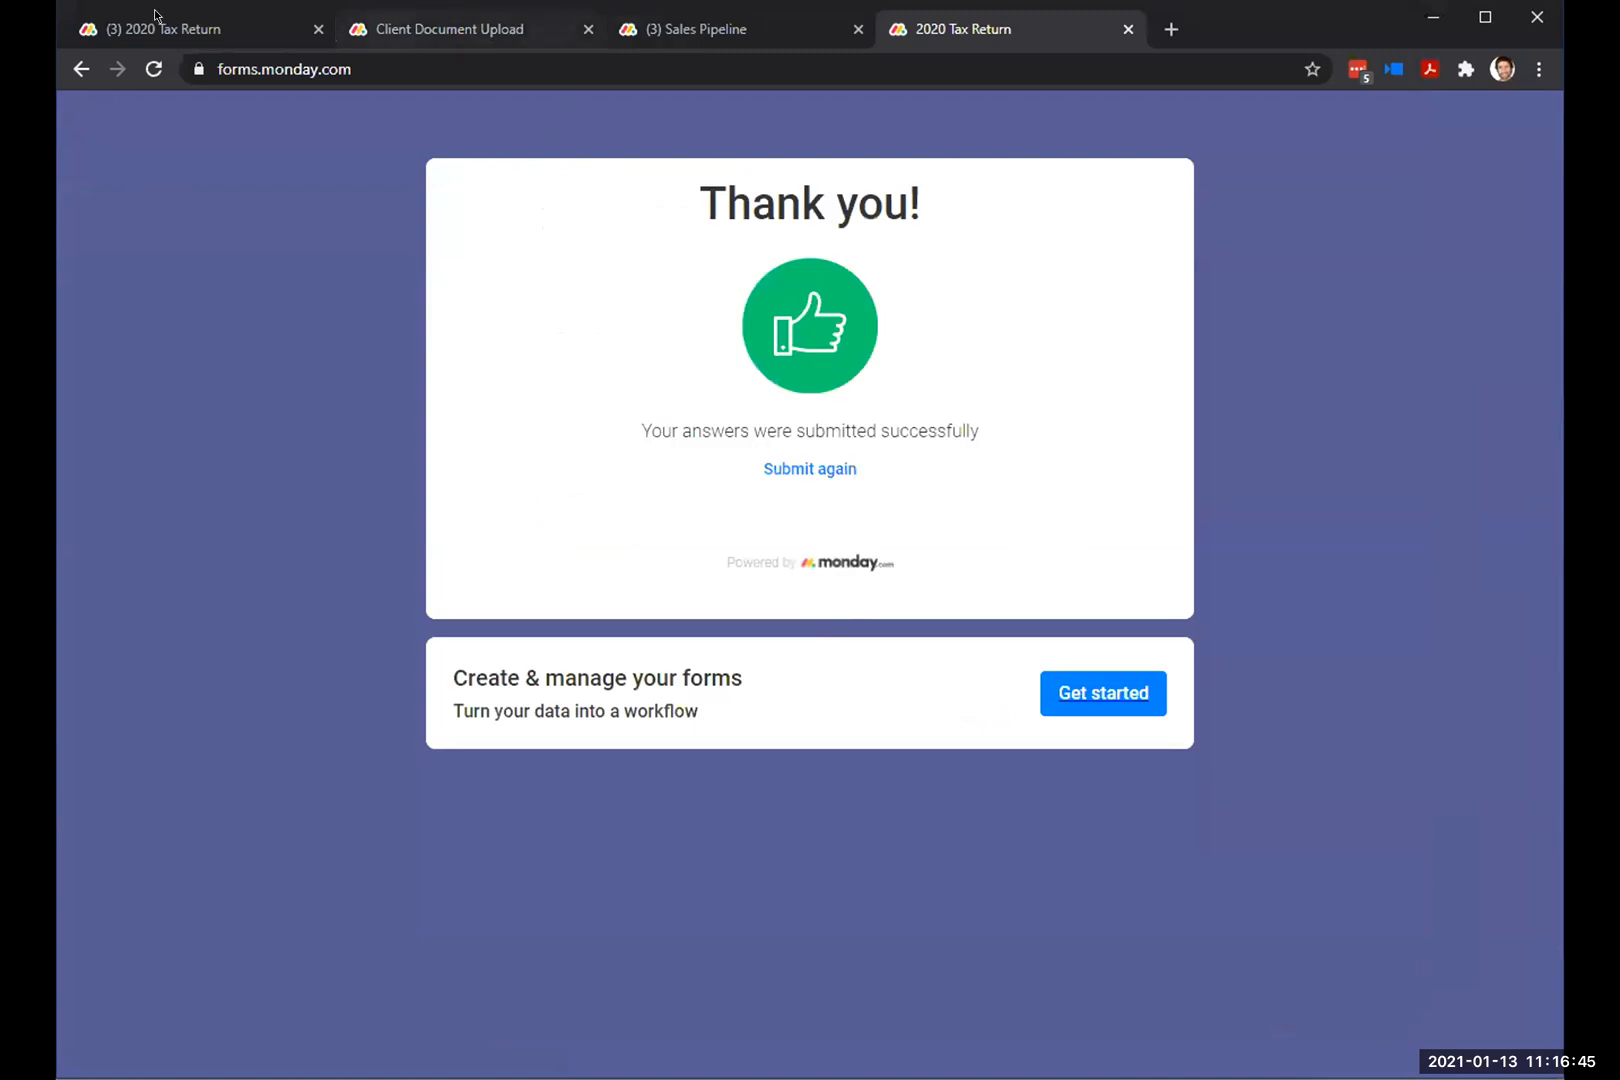
Step: Return to the board's Main Table view and check the newly submitted client's row and its Docs file
{"action": "left_click", "coordinate": [158, 28]}
{"action": "left_click", "coordinate": [700, 122]}
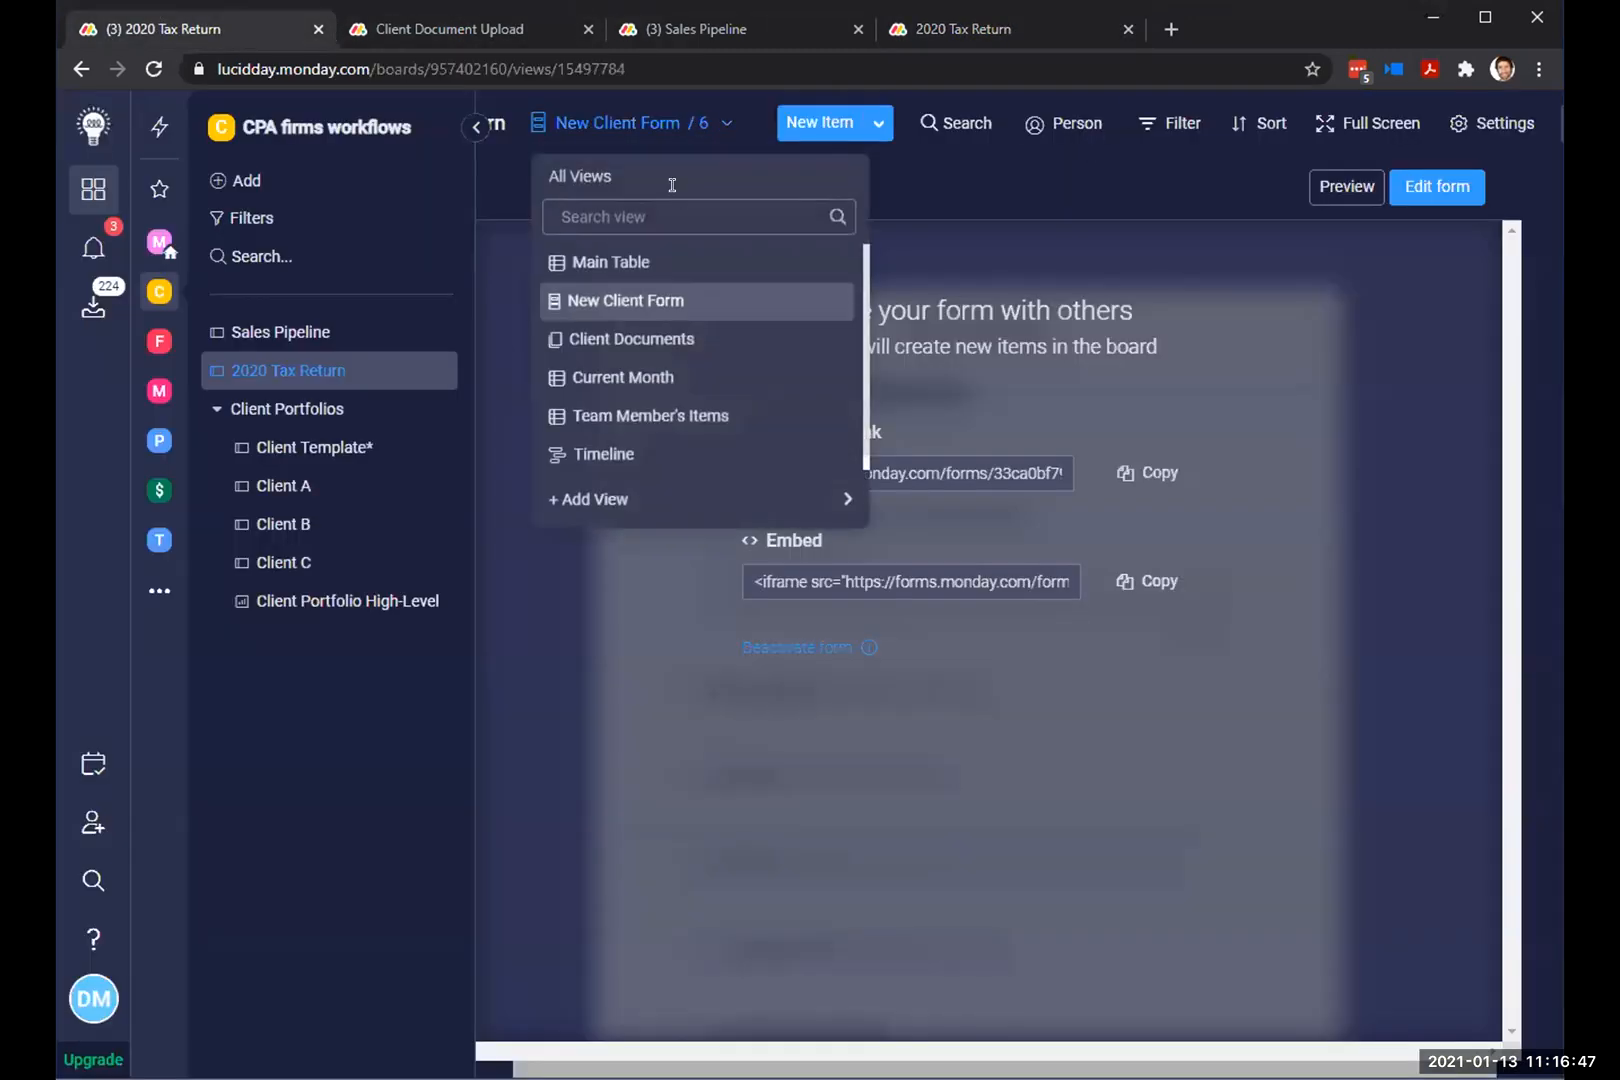
{"action": "left_click", "coordinate": [652, 264]}
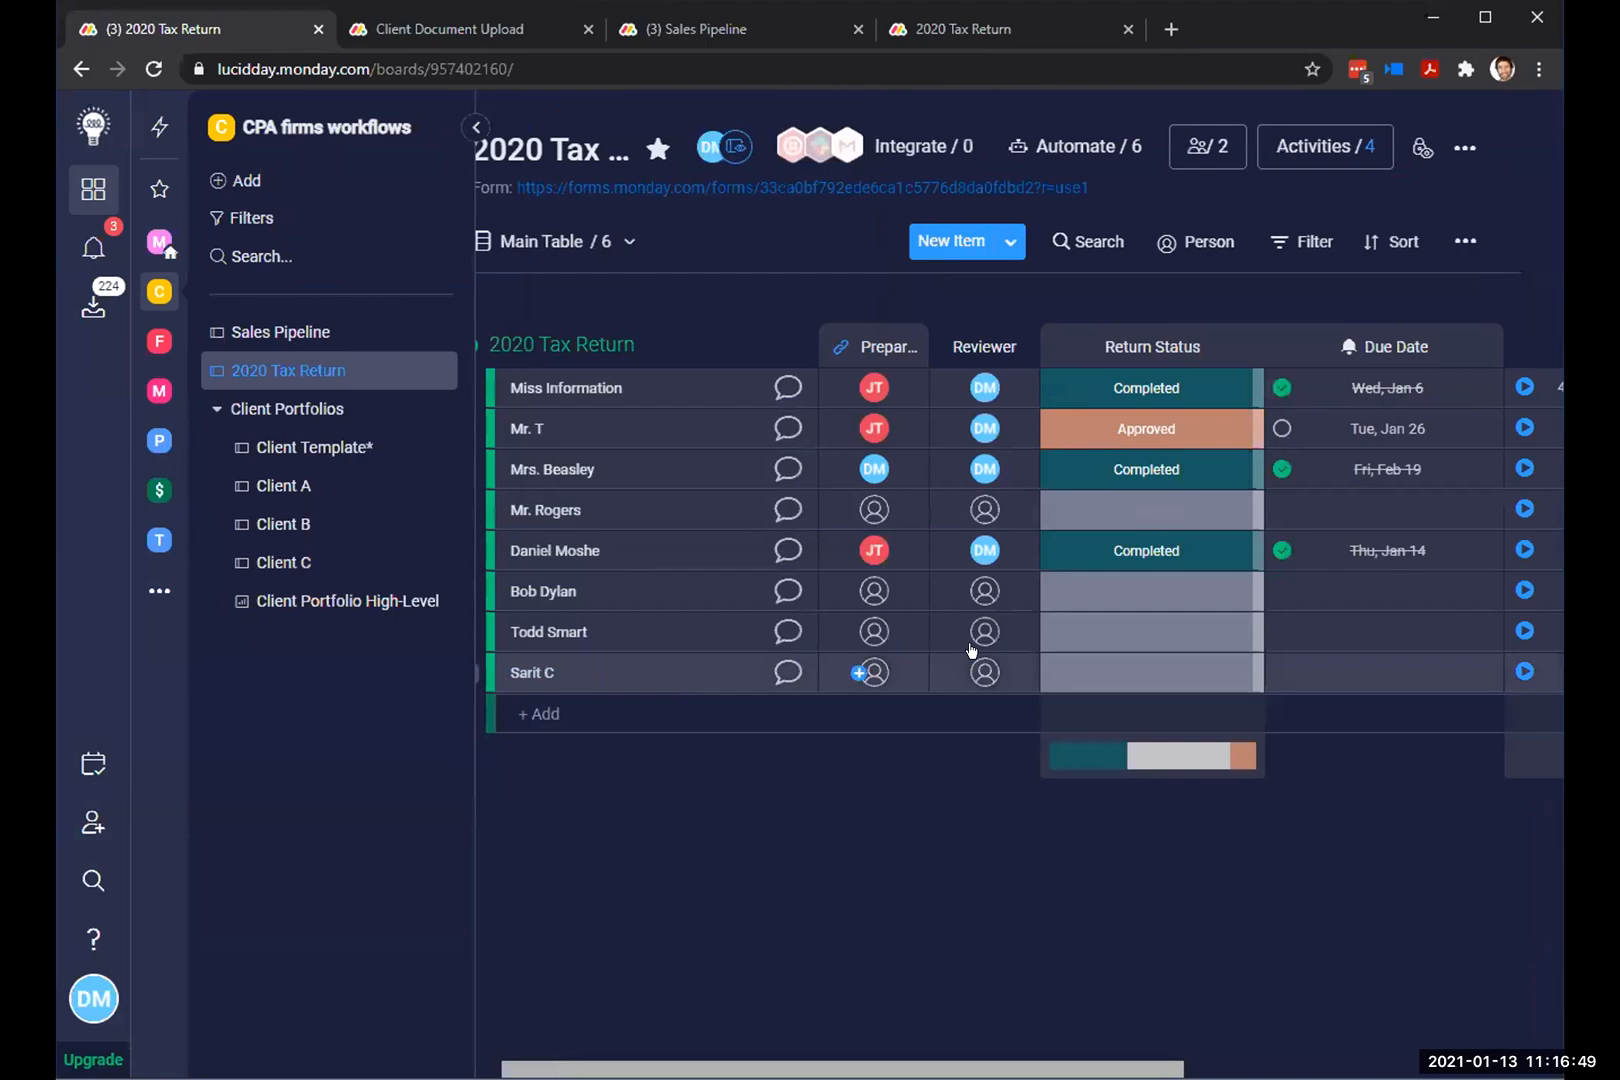
{"action": "scroll", "coordinate": [960, 1022], "scroll_direction": "right", "scroll_amount": 5}
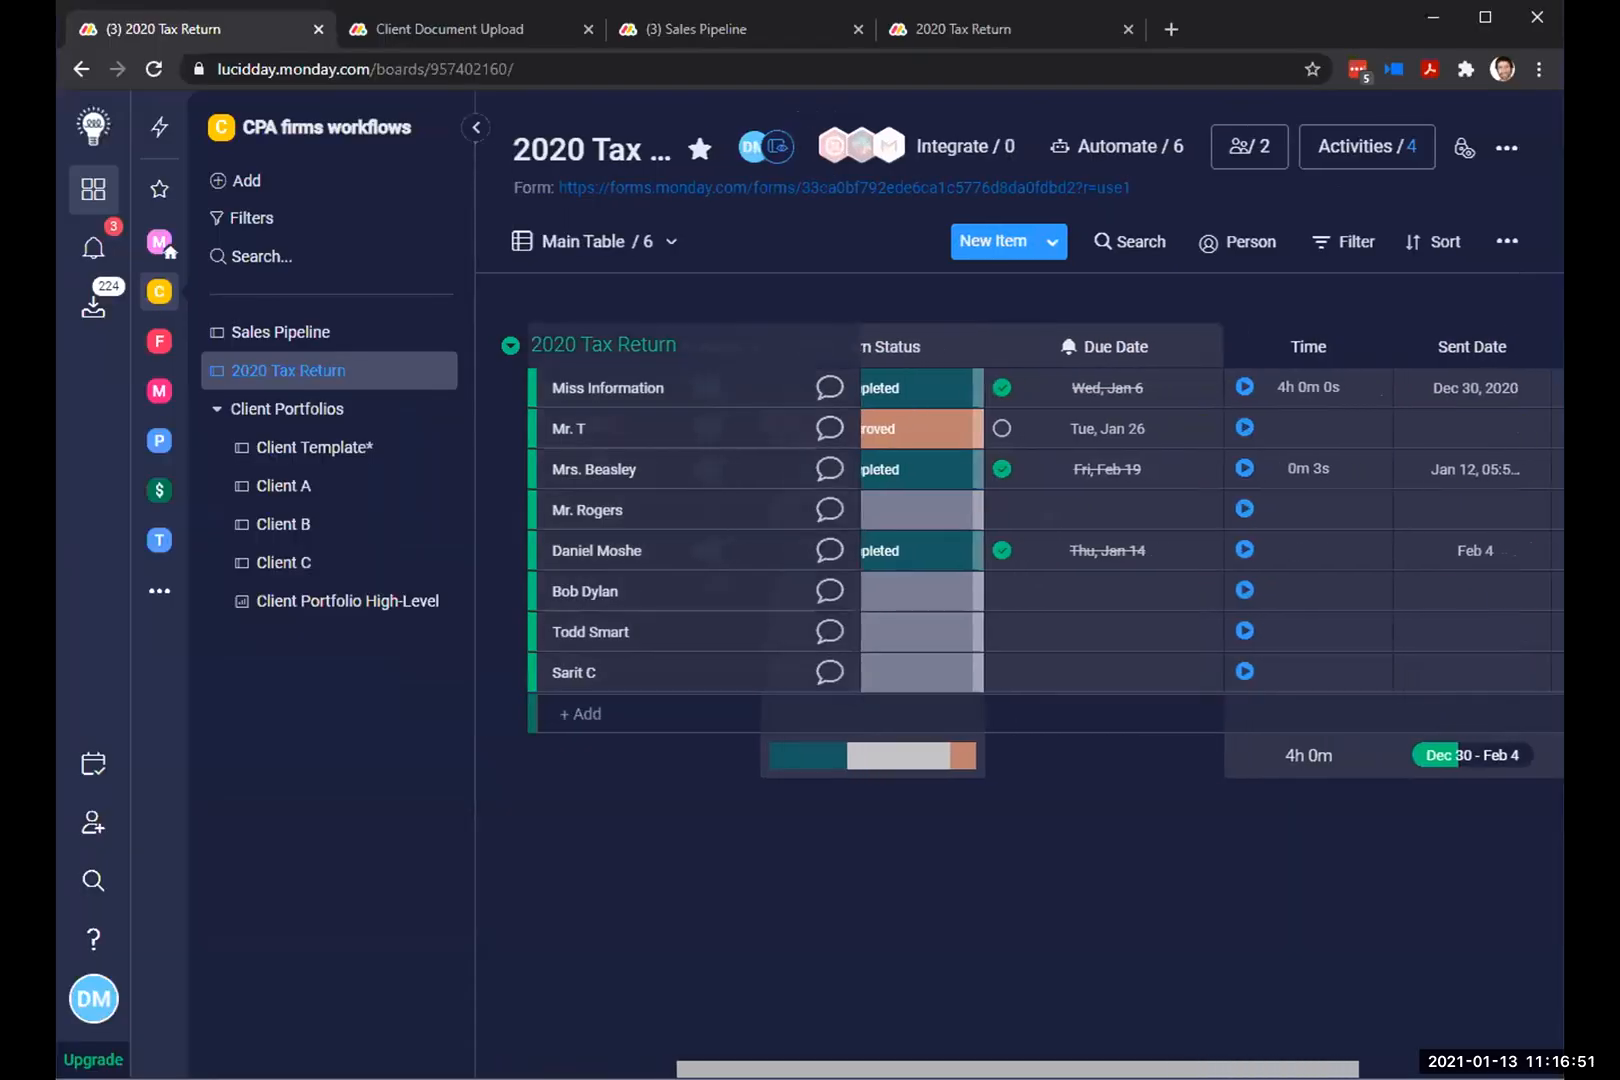
{"action": "mouse_move", "coordinate": [1452, 668]}
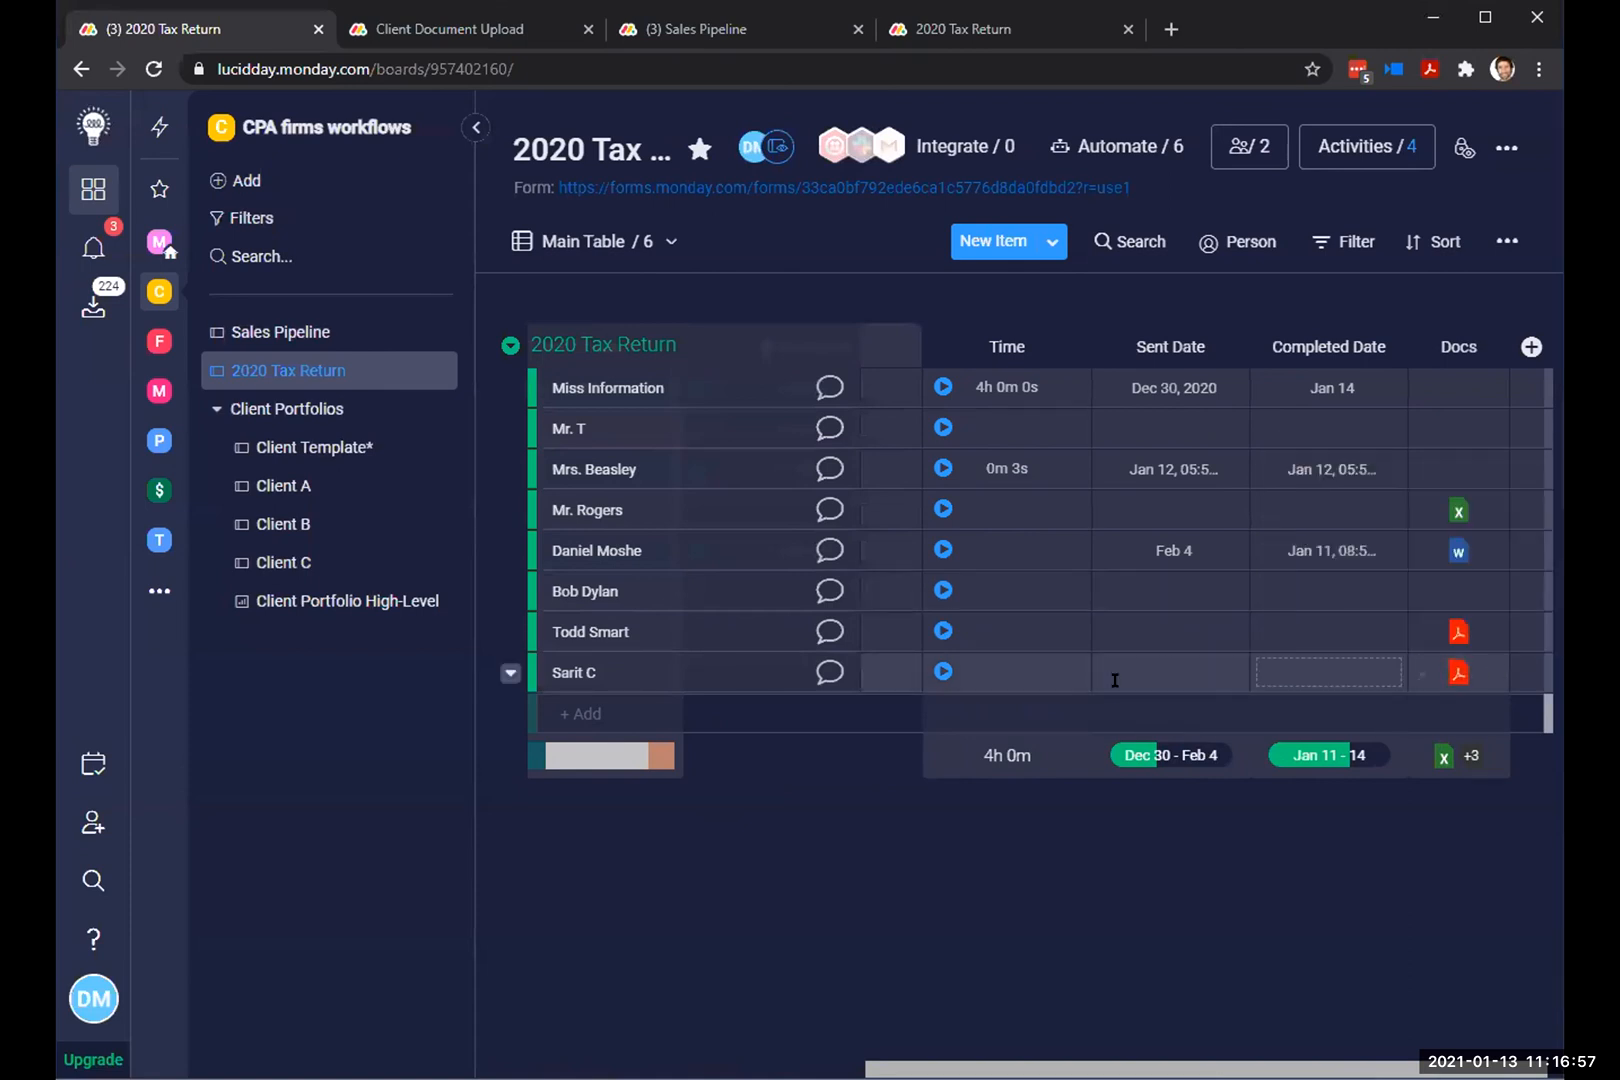
{"action": "scroll", "coordinate": [1040, 530], "scroll_direction": "left", "scroll_amount": 5}
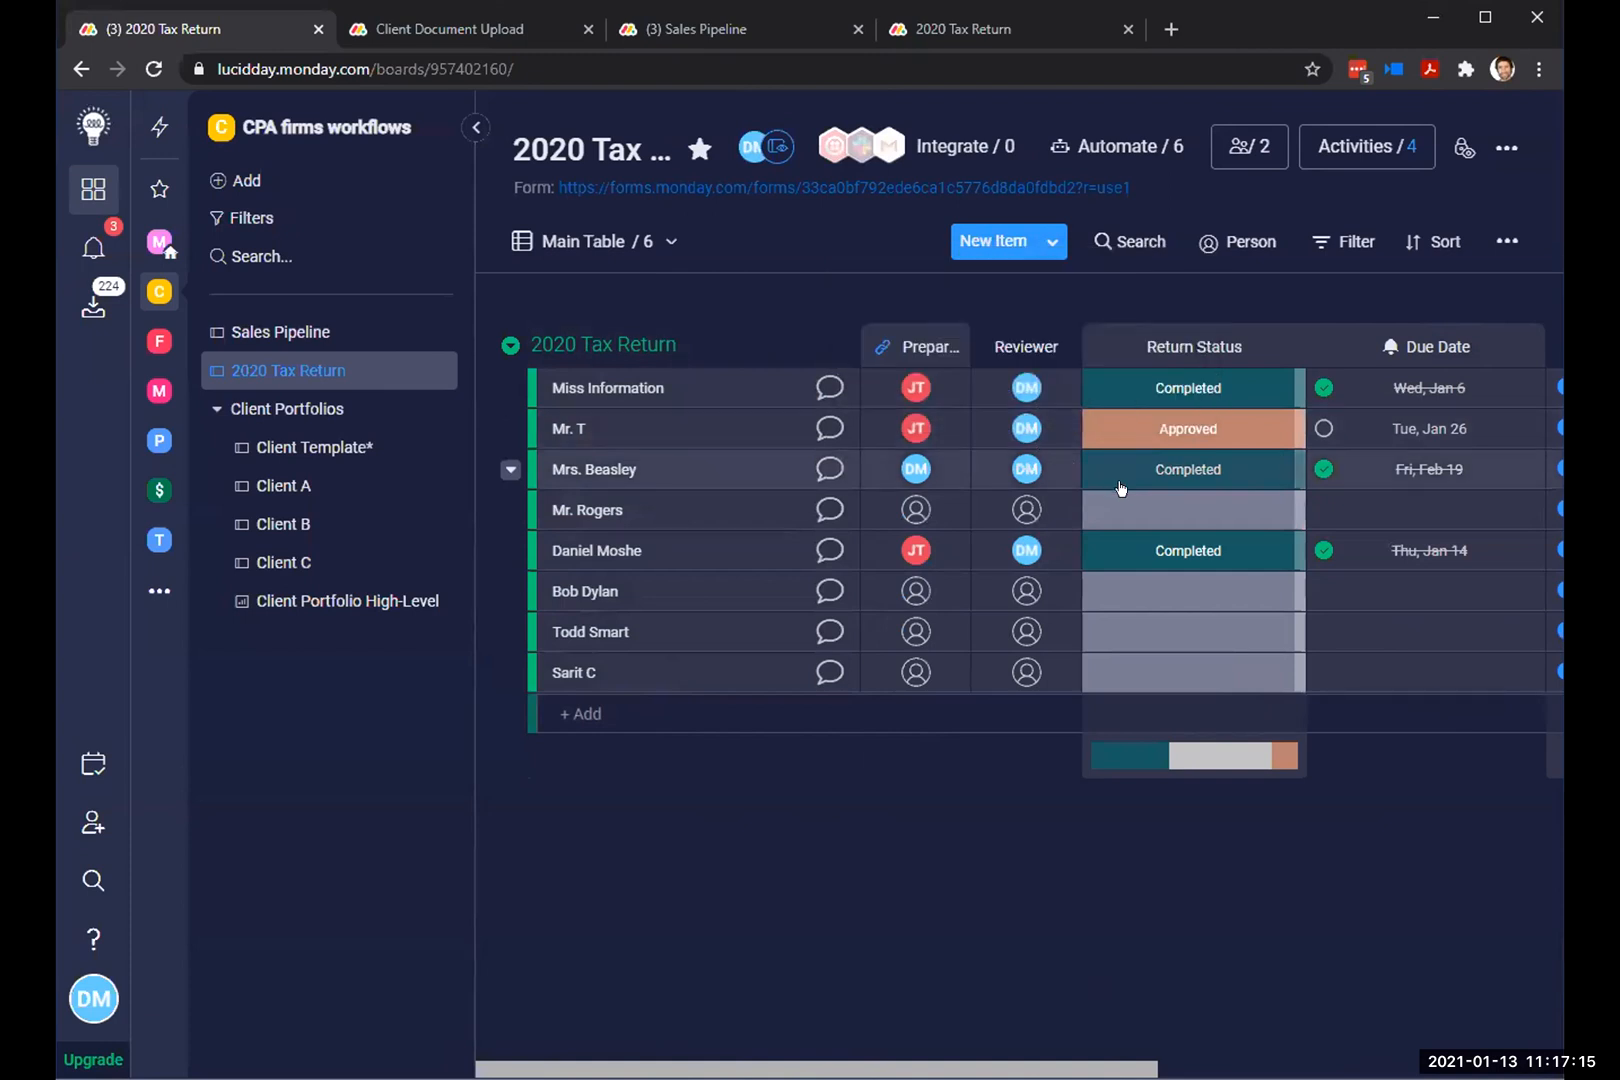
Step: Set the Return Status of the third client in the 2020 Tax Return group to Ready and check the notifications
{"action": "left_click", "coordinate": [1135, 470]}
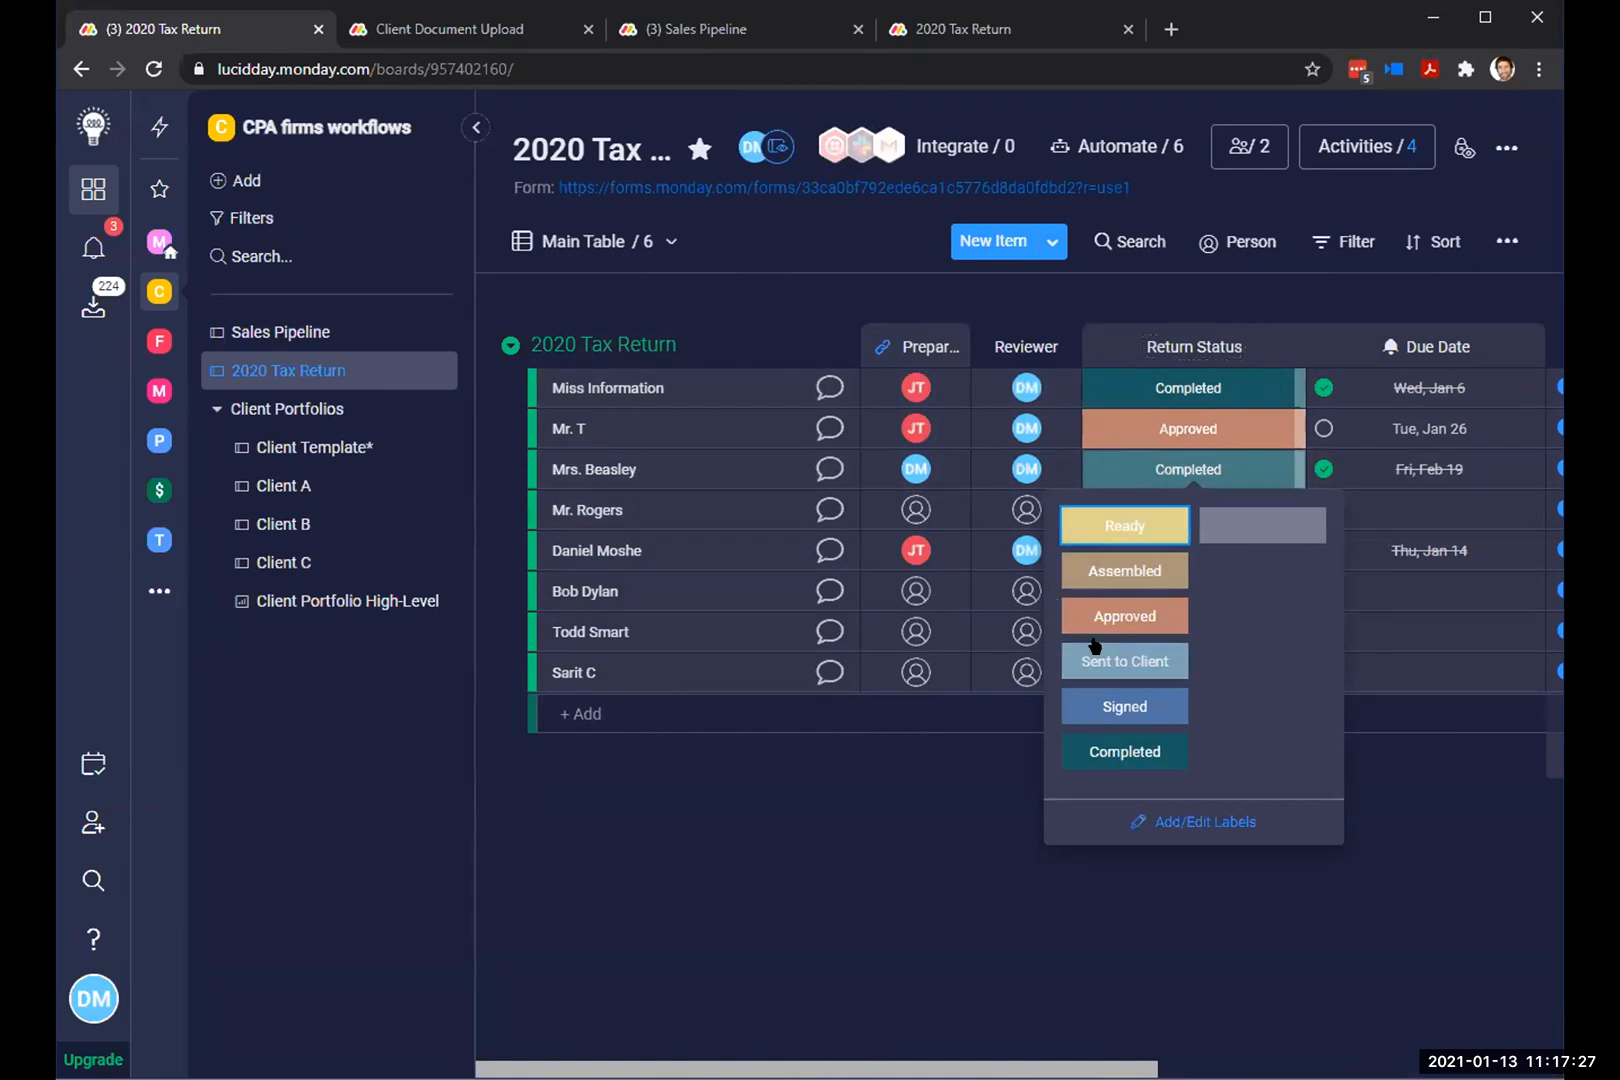
{"action": "left_click", "coordinate": [1122, 524]}
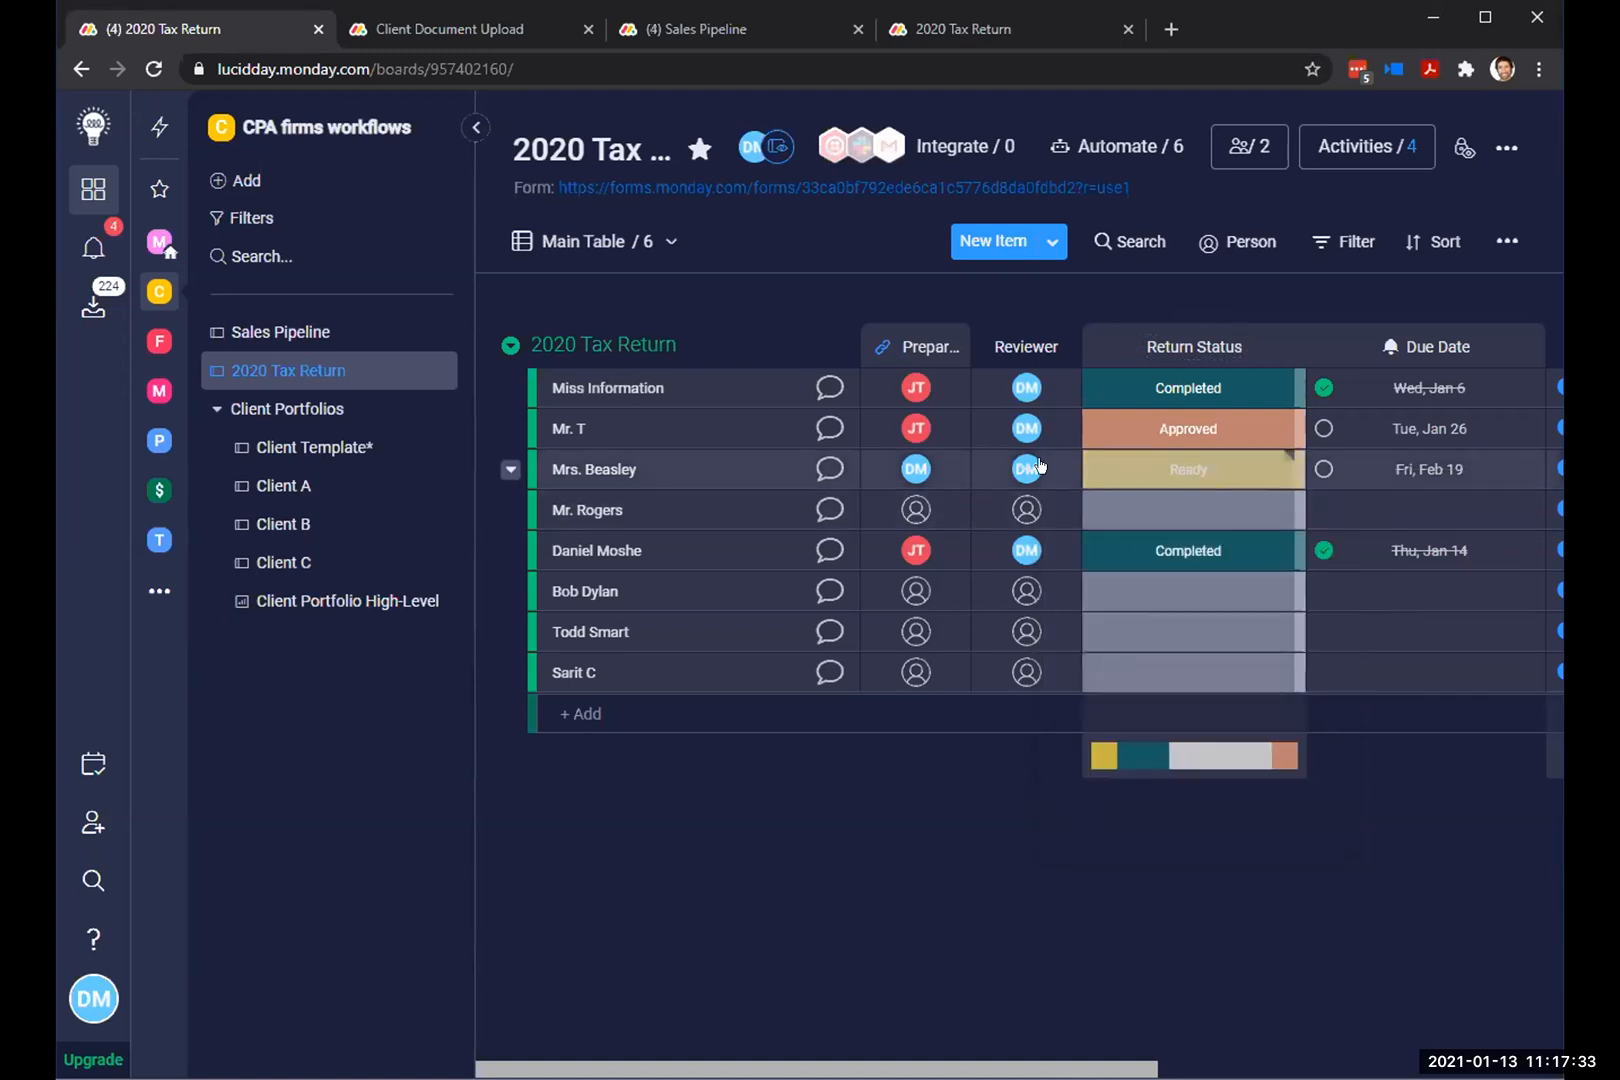
{"action": "mouse_move", "coordinate": [922, 471]}
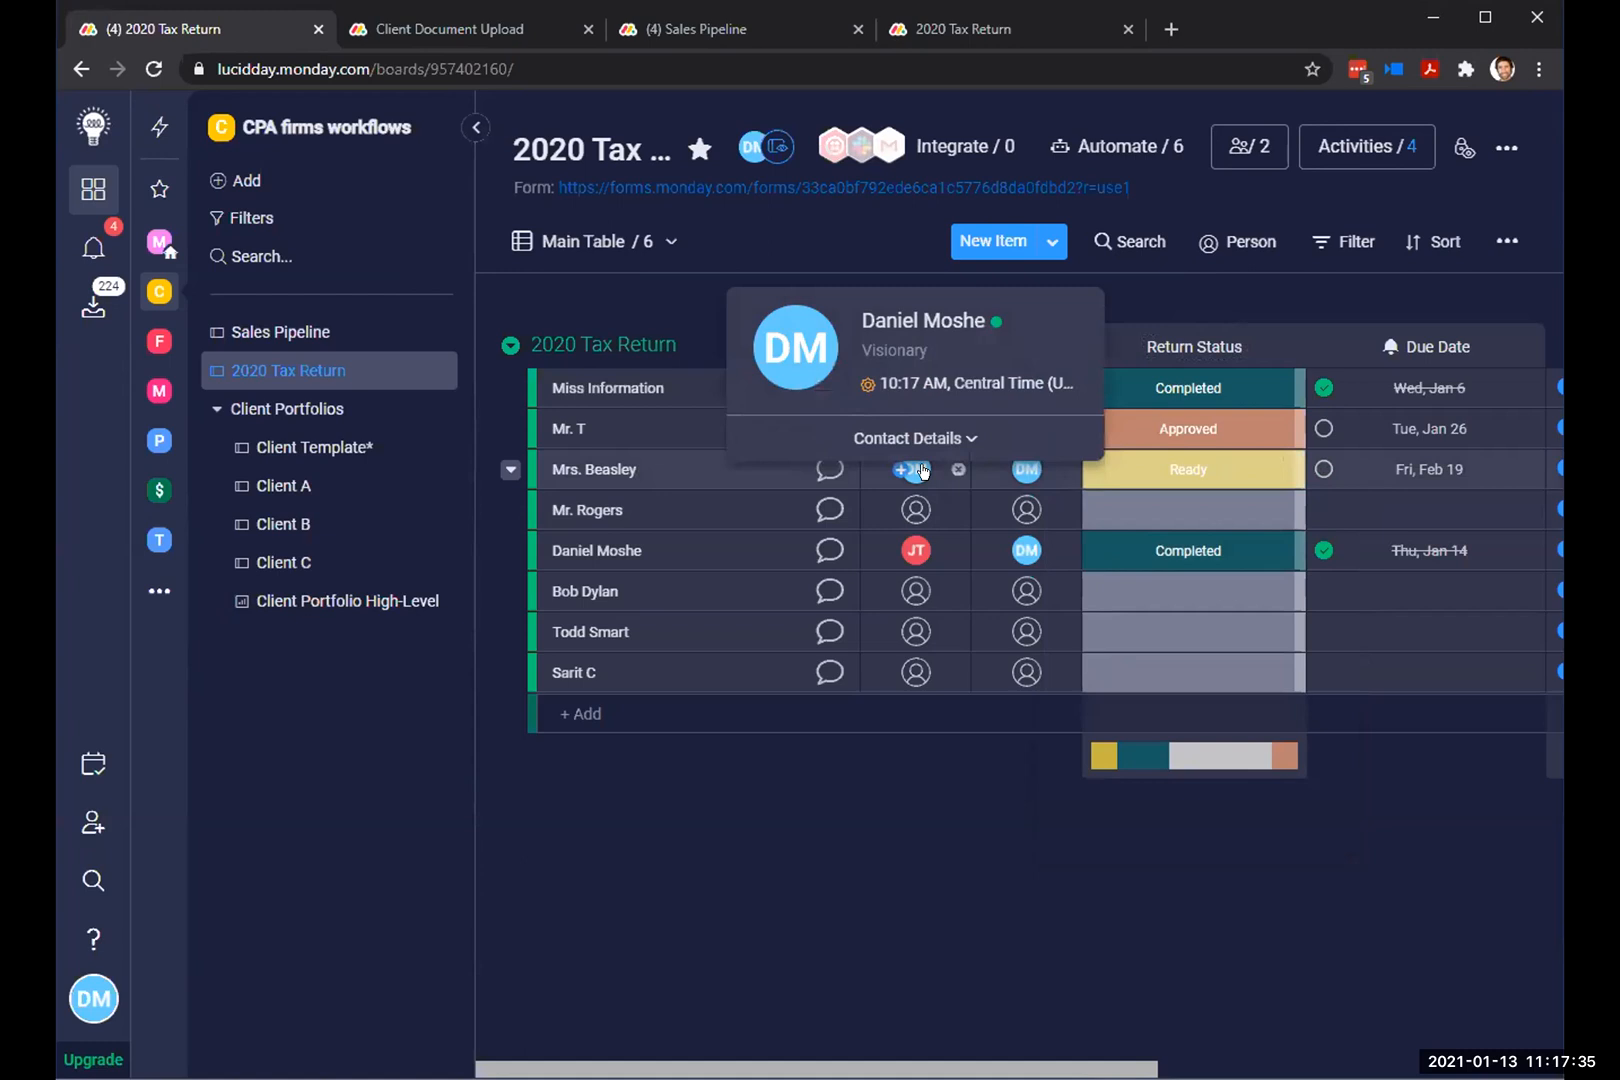
{"action": "left_click", "coordinate": [96, 248]}
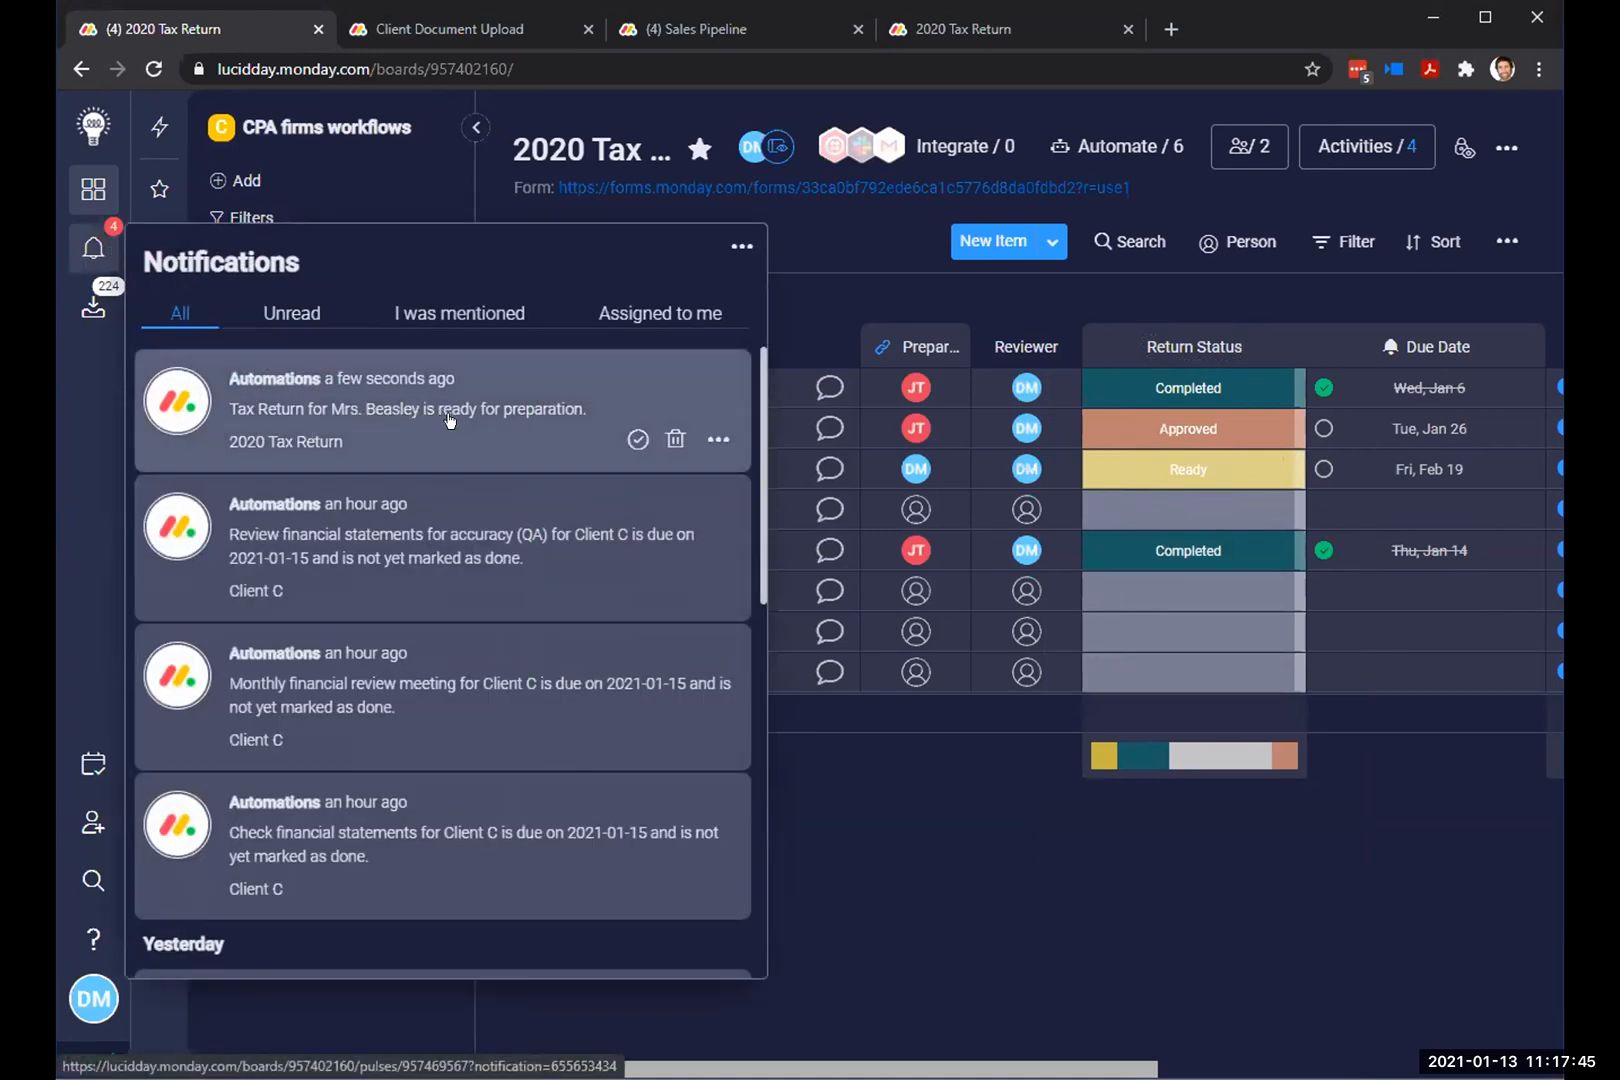
{"action": "left_click", "coordinate": [911, 775]}
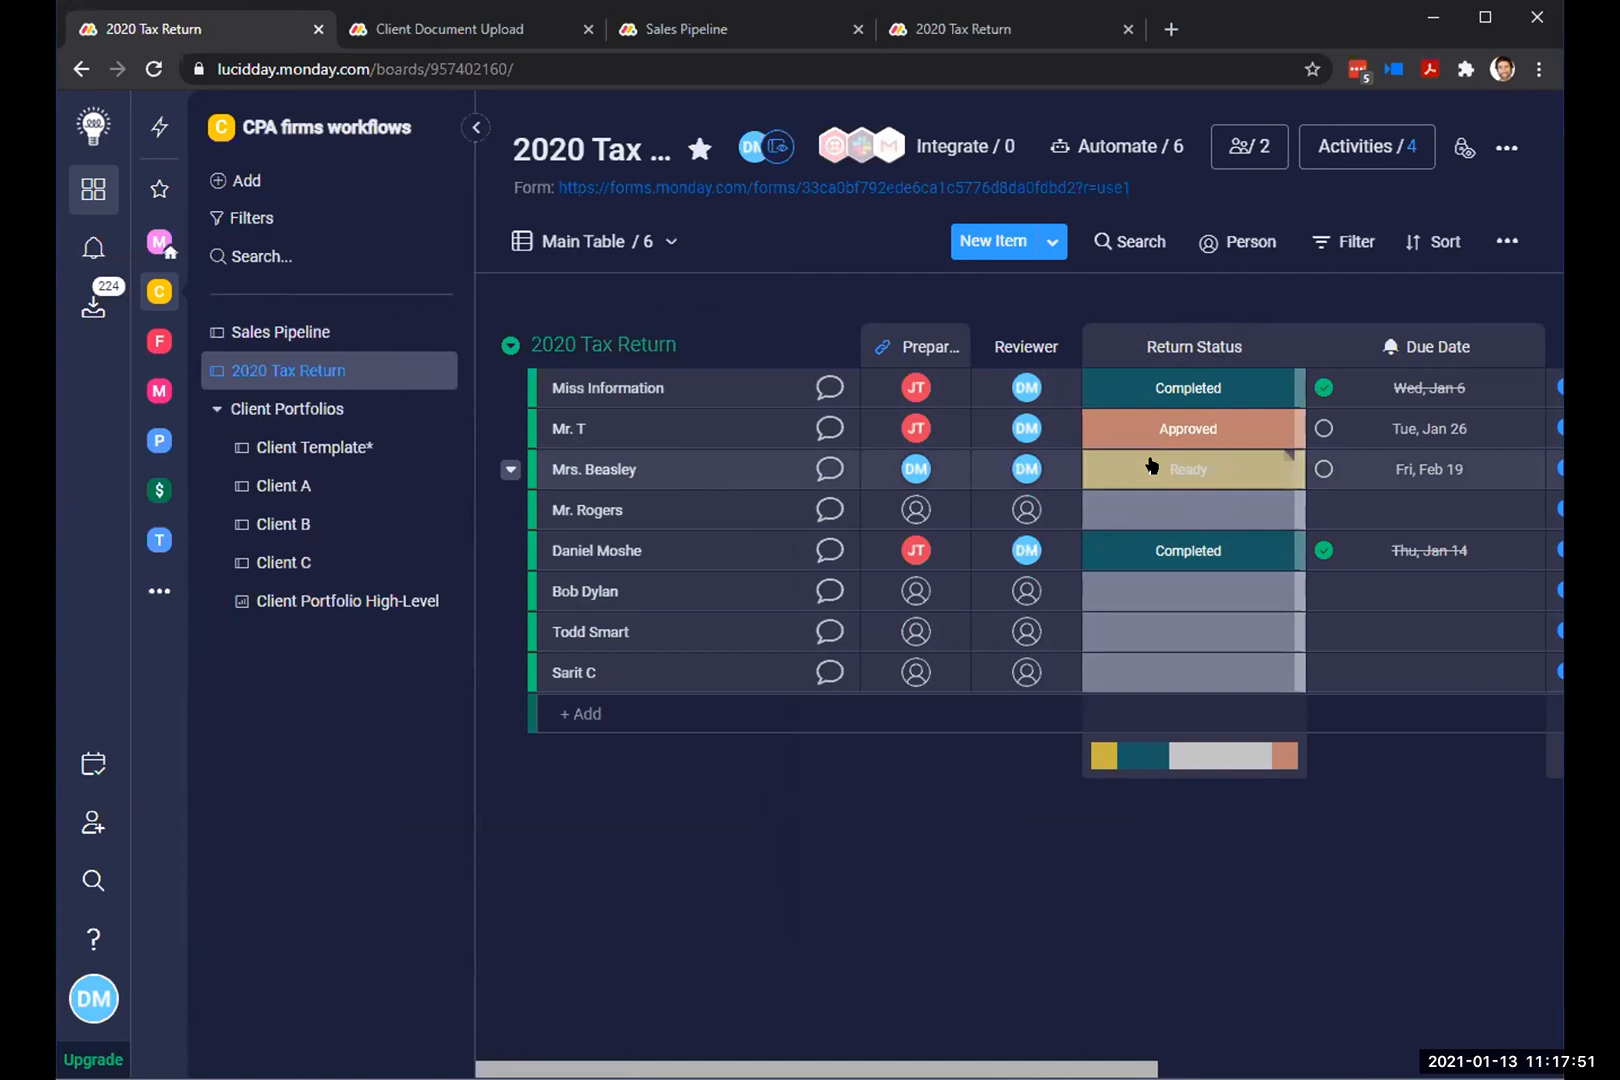
Step: Change the third client's Return Status to Assembled and check the notifications again
{"action": "left_click", "coordinate": [1187, 470]}
{"action": "left_click", "coordinate": [1121, 567]}
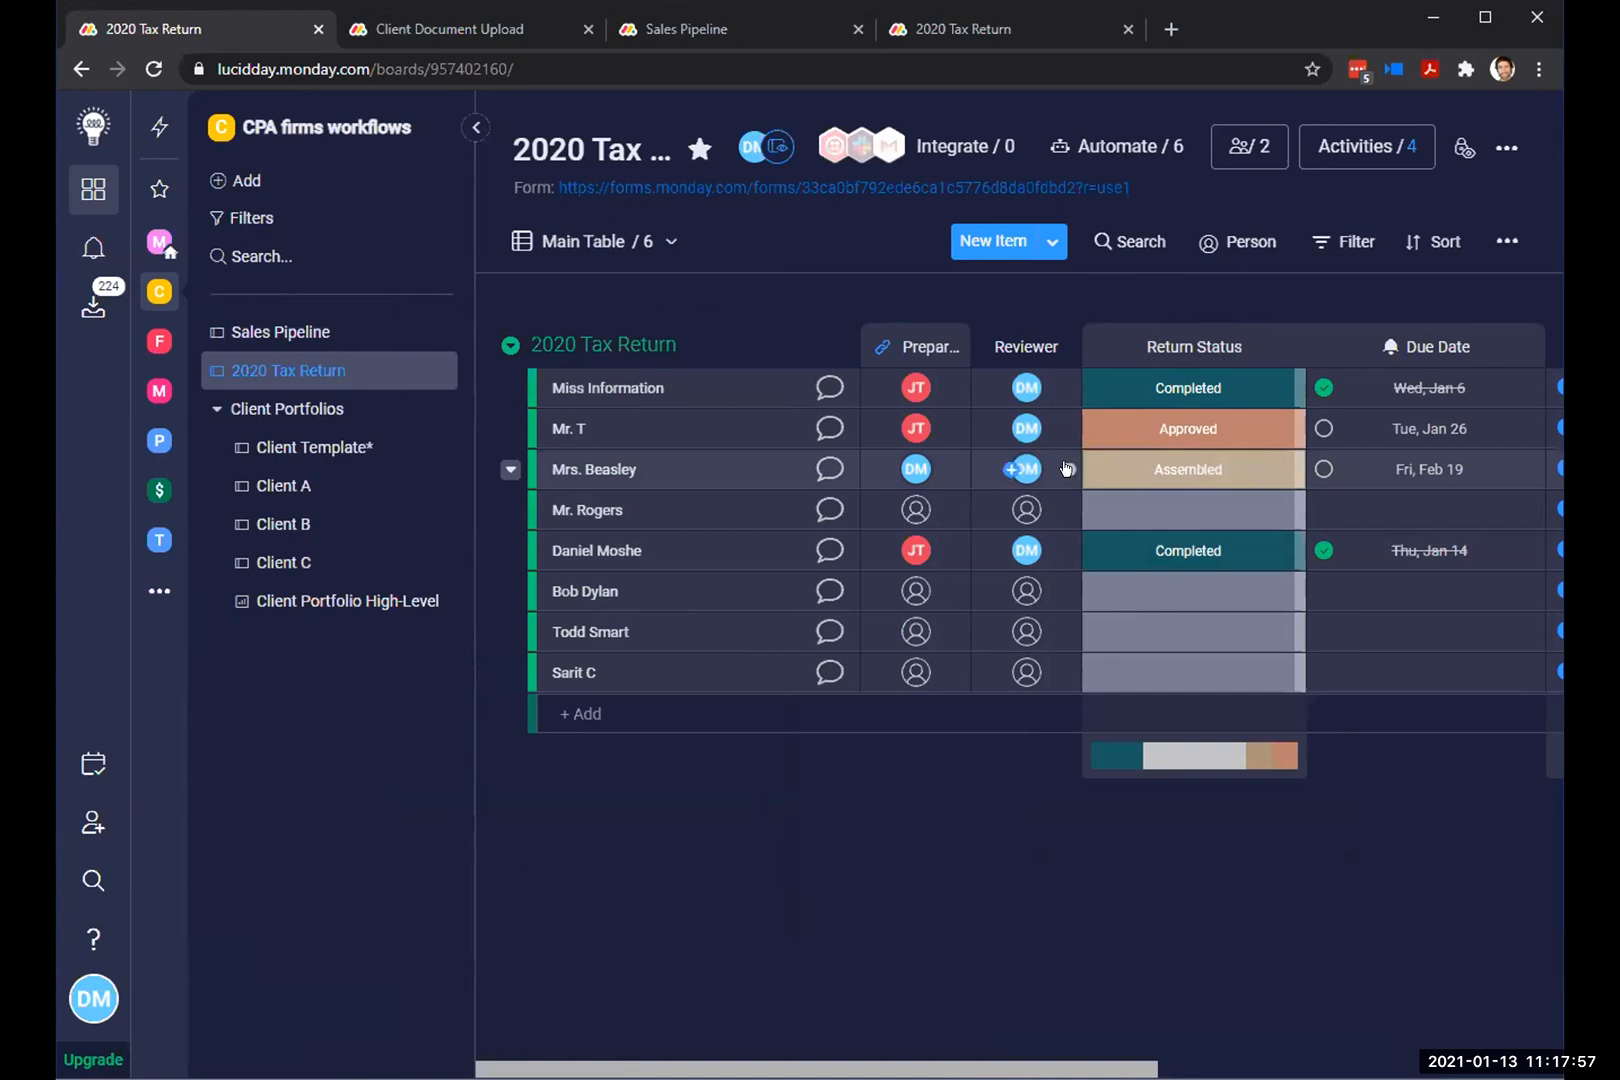
{"action": "left_click", "coordinate": [1128, 456]}
{"action": "left_click", "coordinate": [1130, 460]}
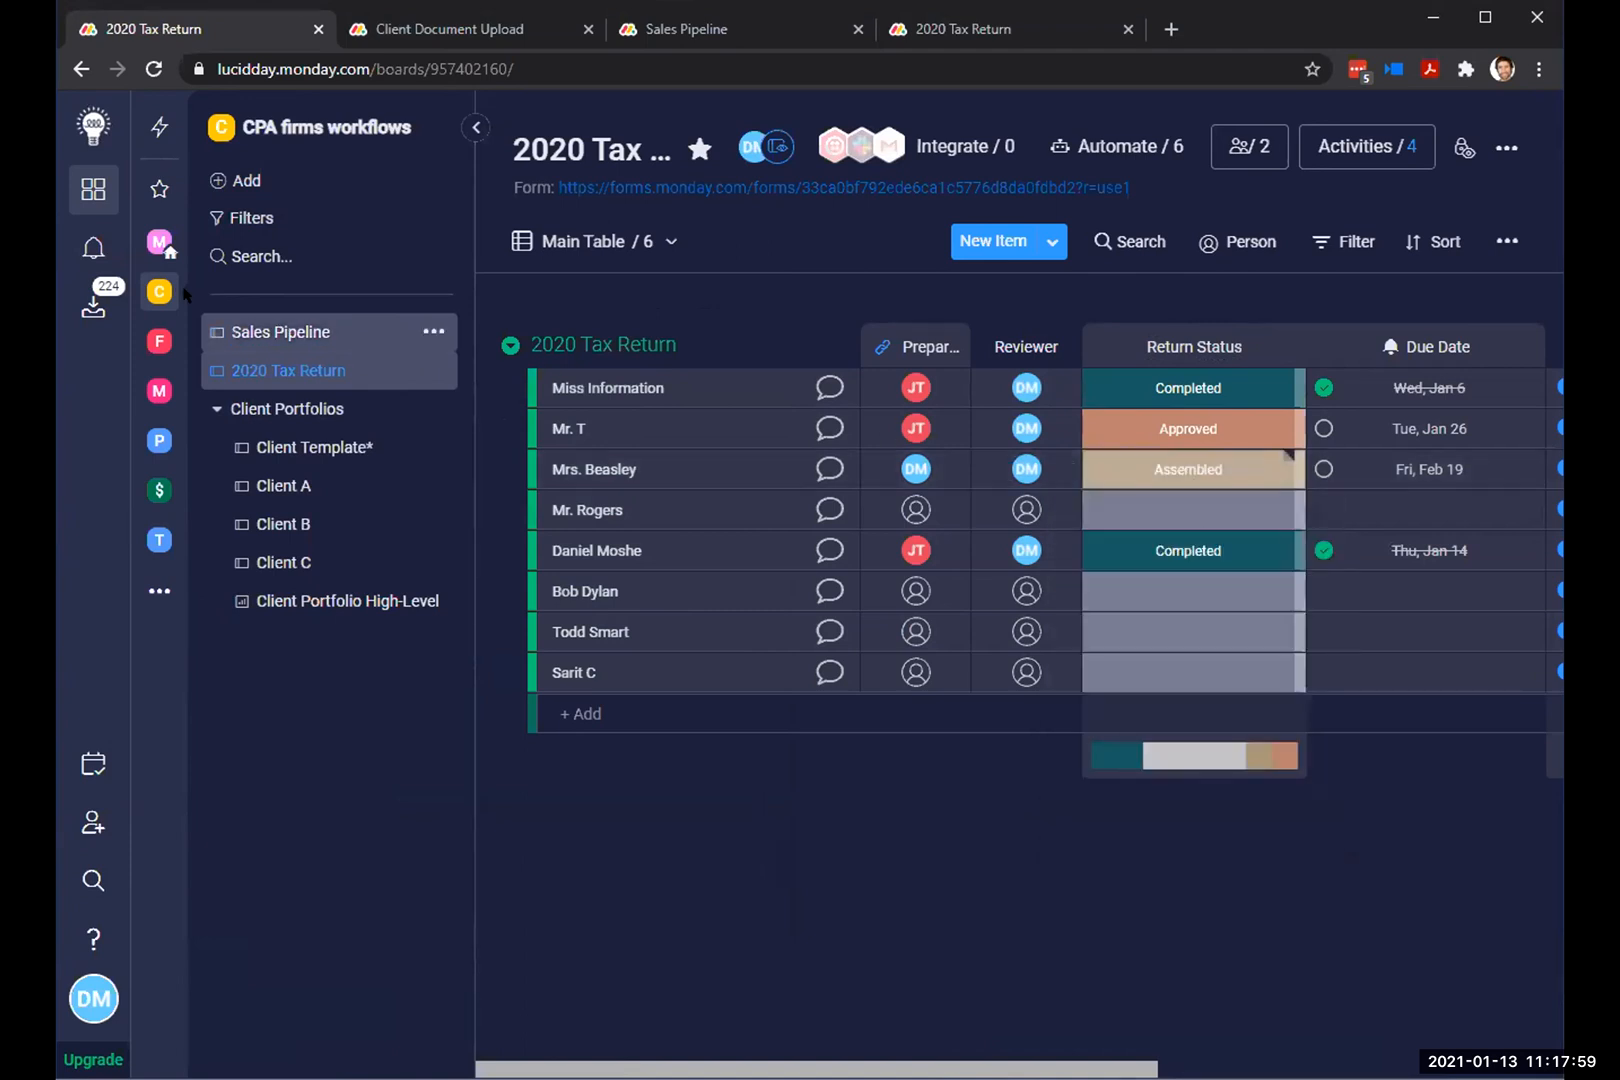
{"action": "left_click", "coordinate": [75, 250]}
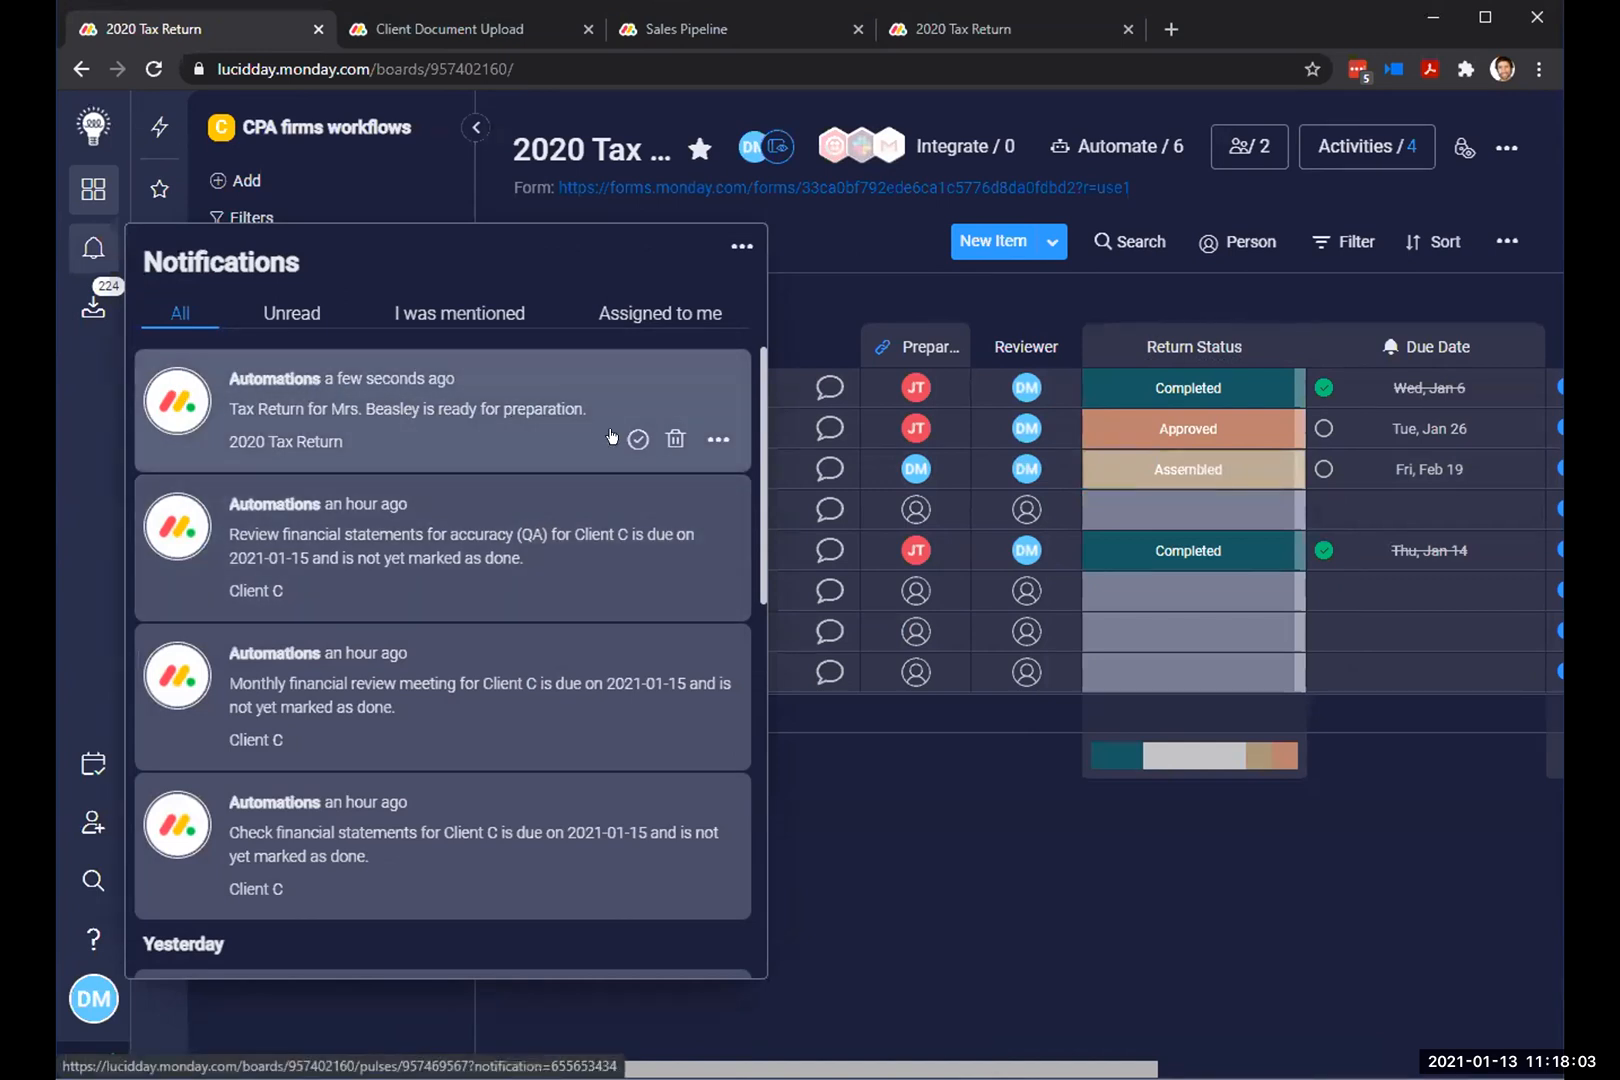
{"action": "left_click", "coordinate": [978, 763]}
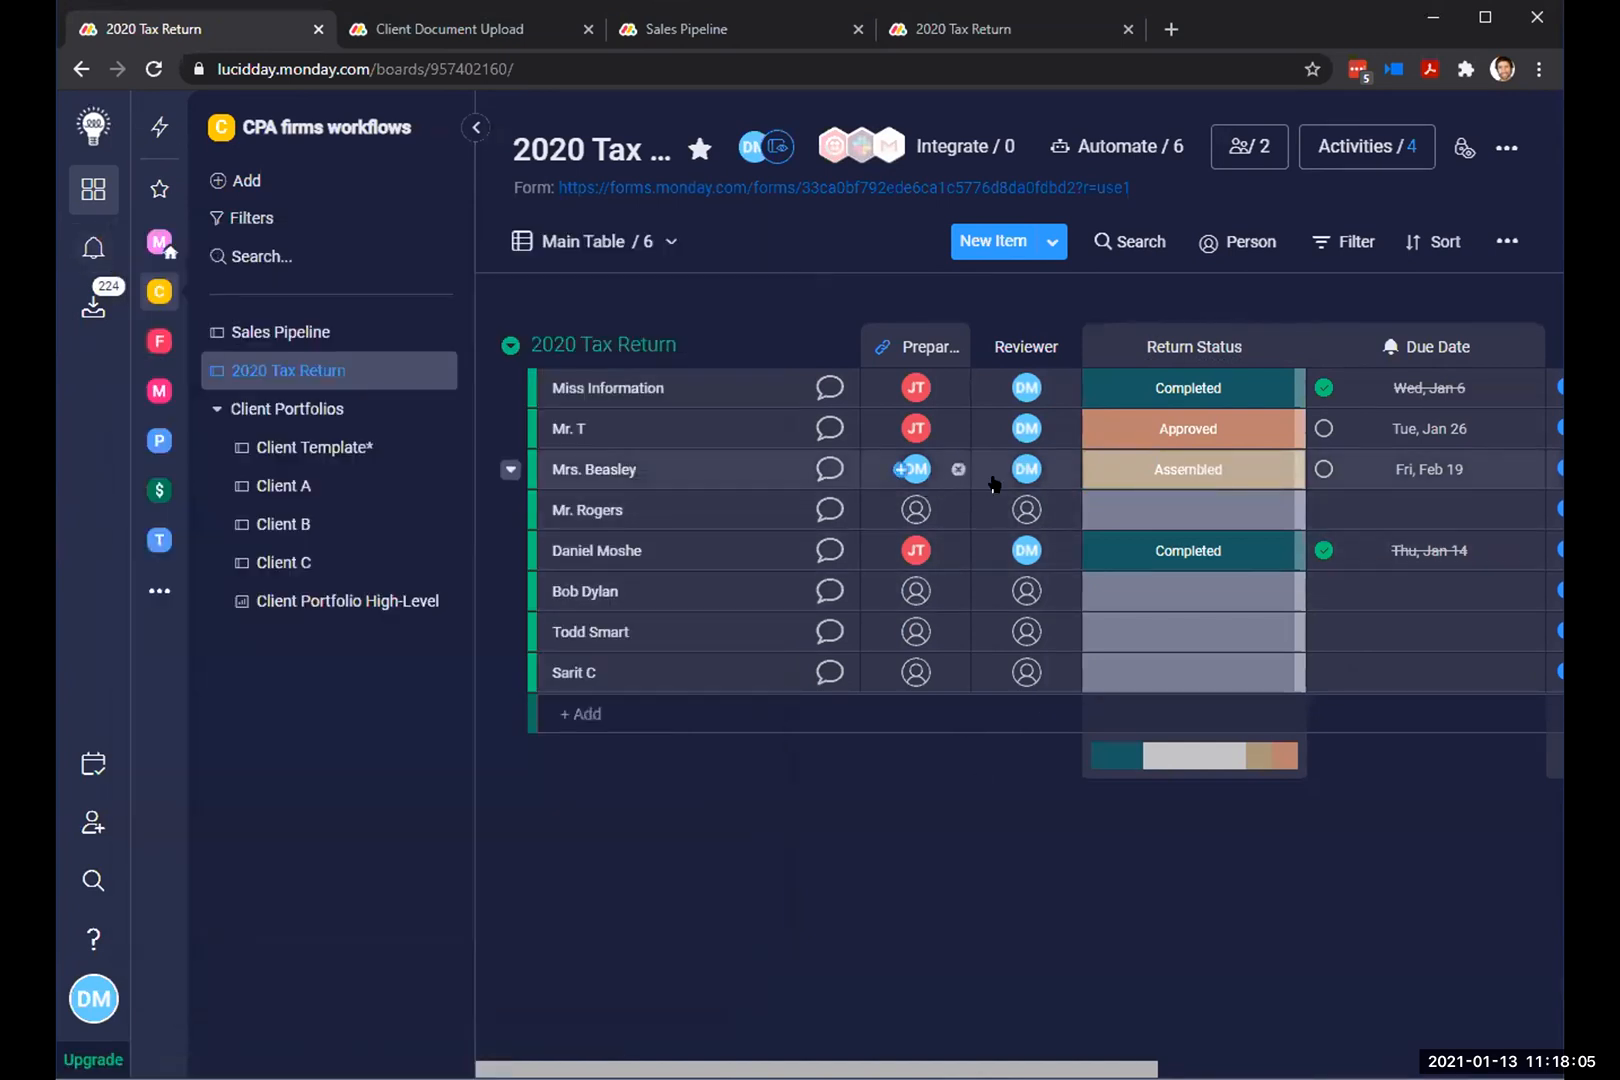
Step: Remove the assigned reviewer from the third client's row in the 2020 Tax Return group
{"action": "left_click", "coordinate": [1069, 469]}
{"action": "left_click", "coordinate": [1103, 467]}
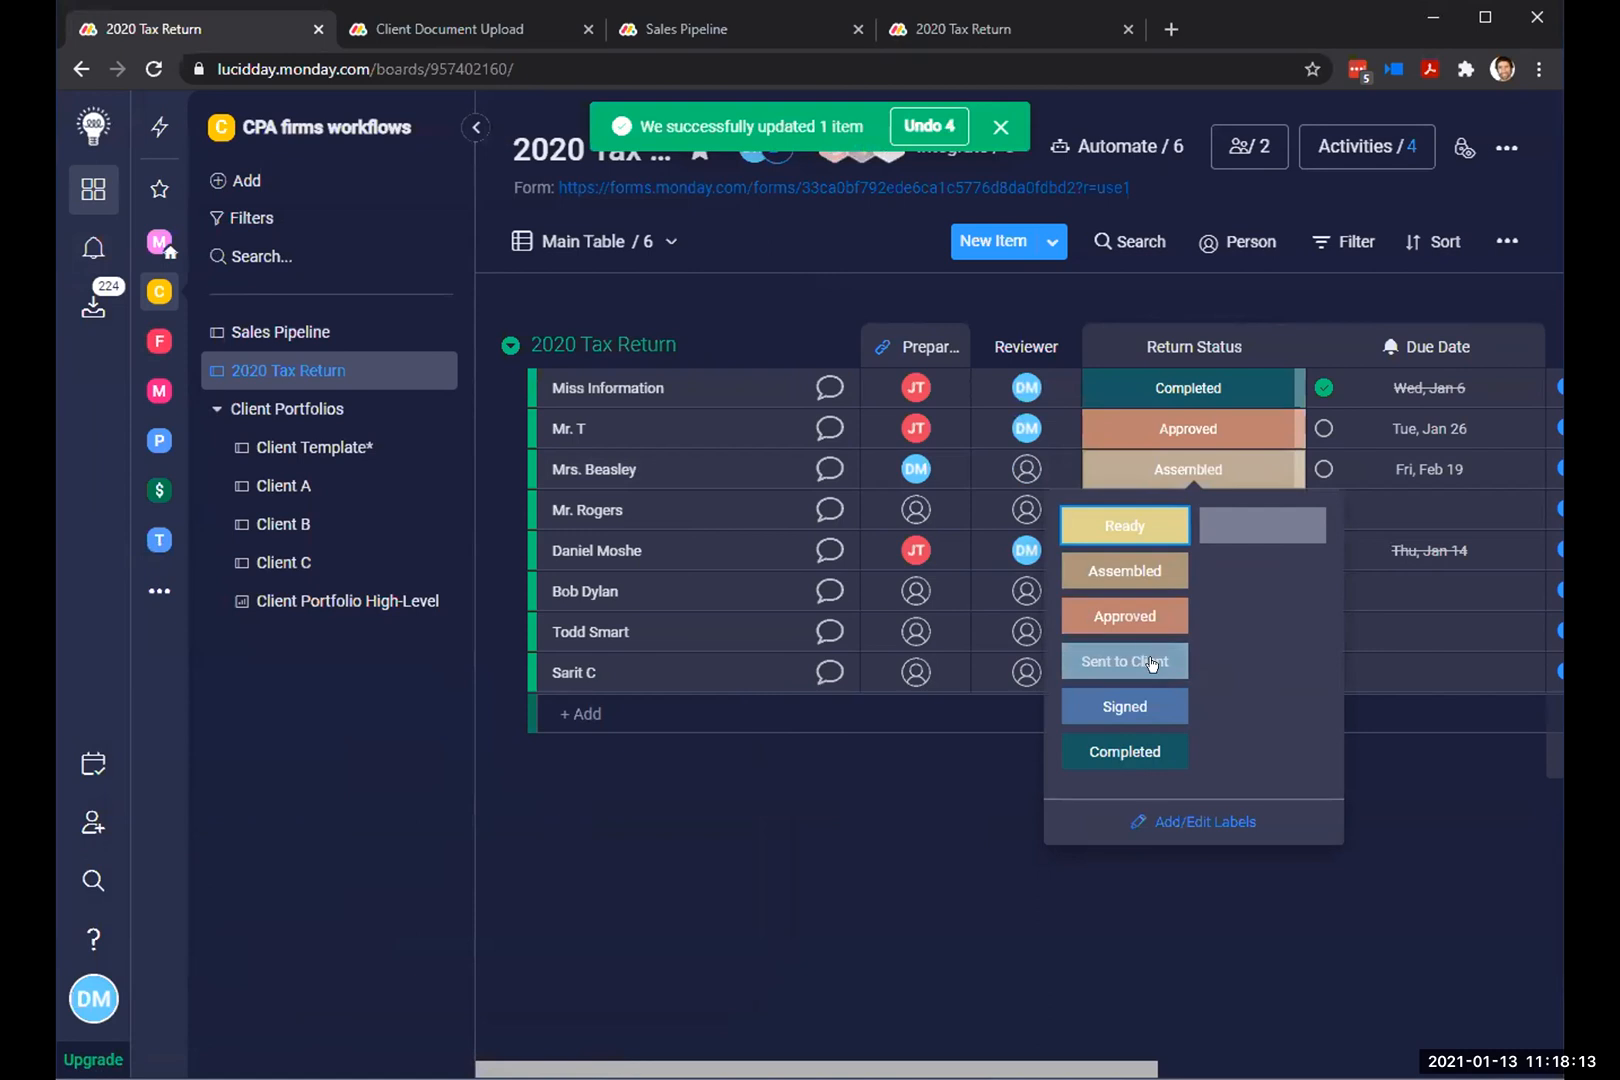
{"action": "left_click", "coordinate": [1000, 126]}
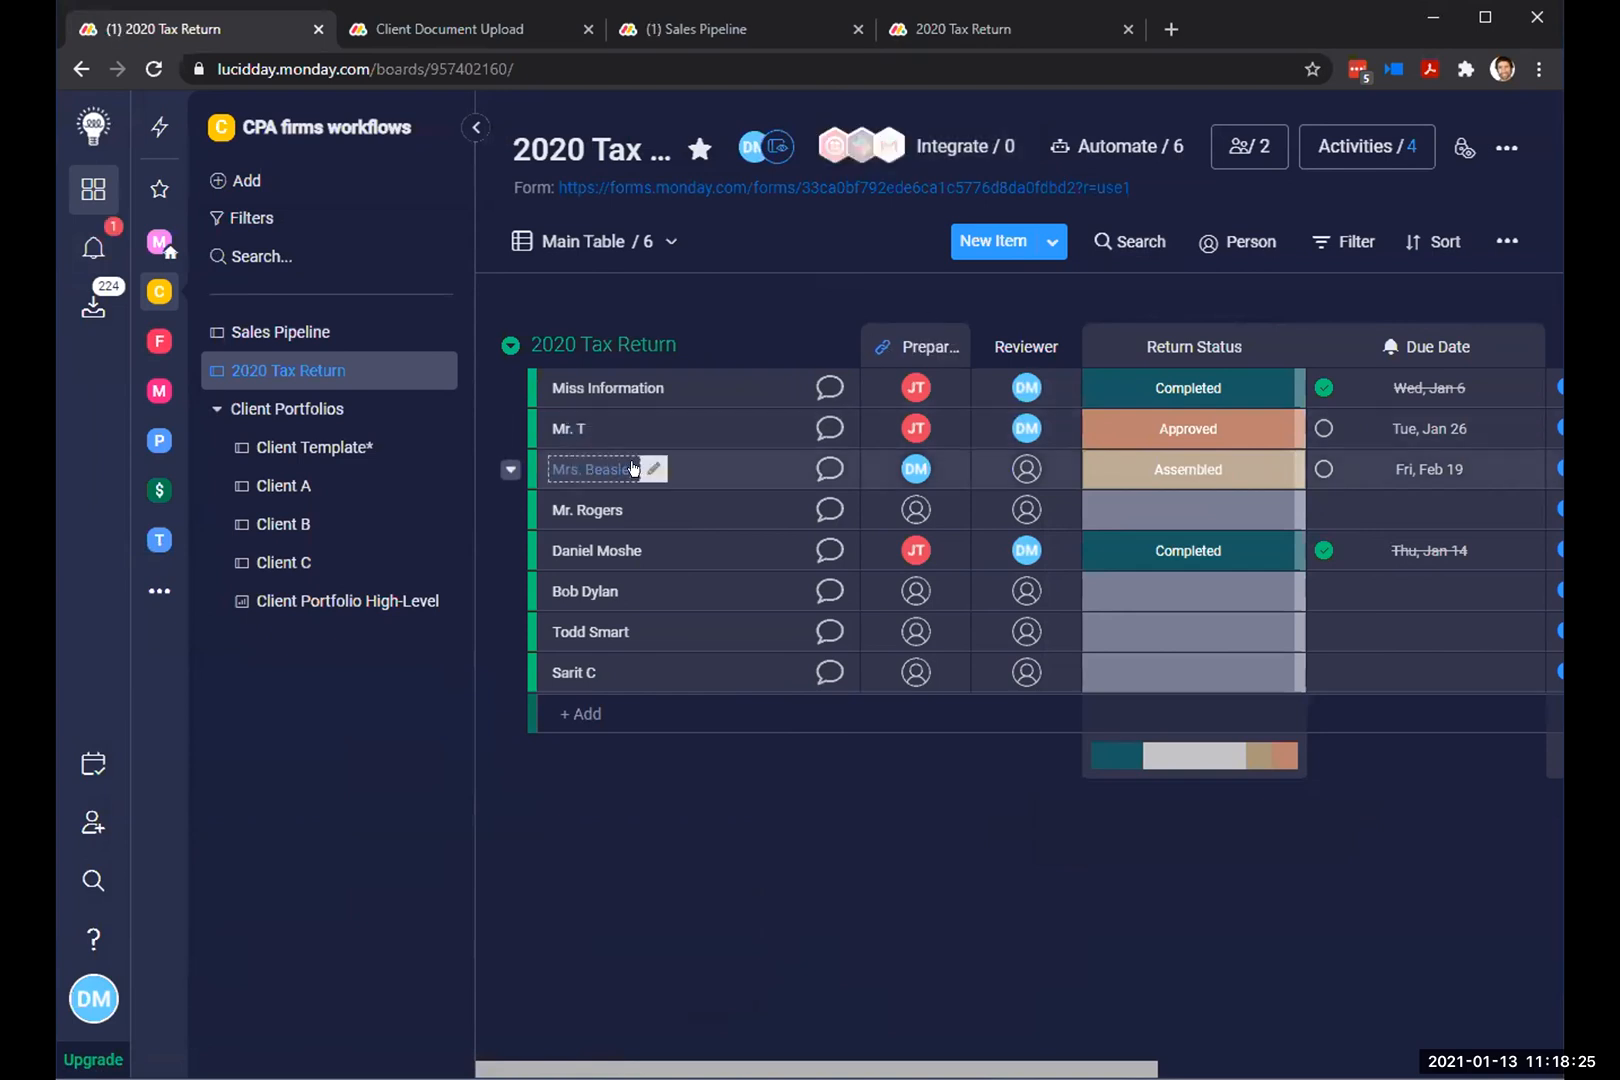
Step: Set the third client's Return Status to Sent to Client and view the status options for the fourth client
{"action": "left_click", "coordinate": [1172, 460]}
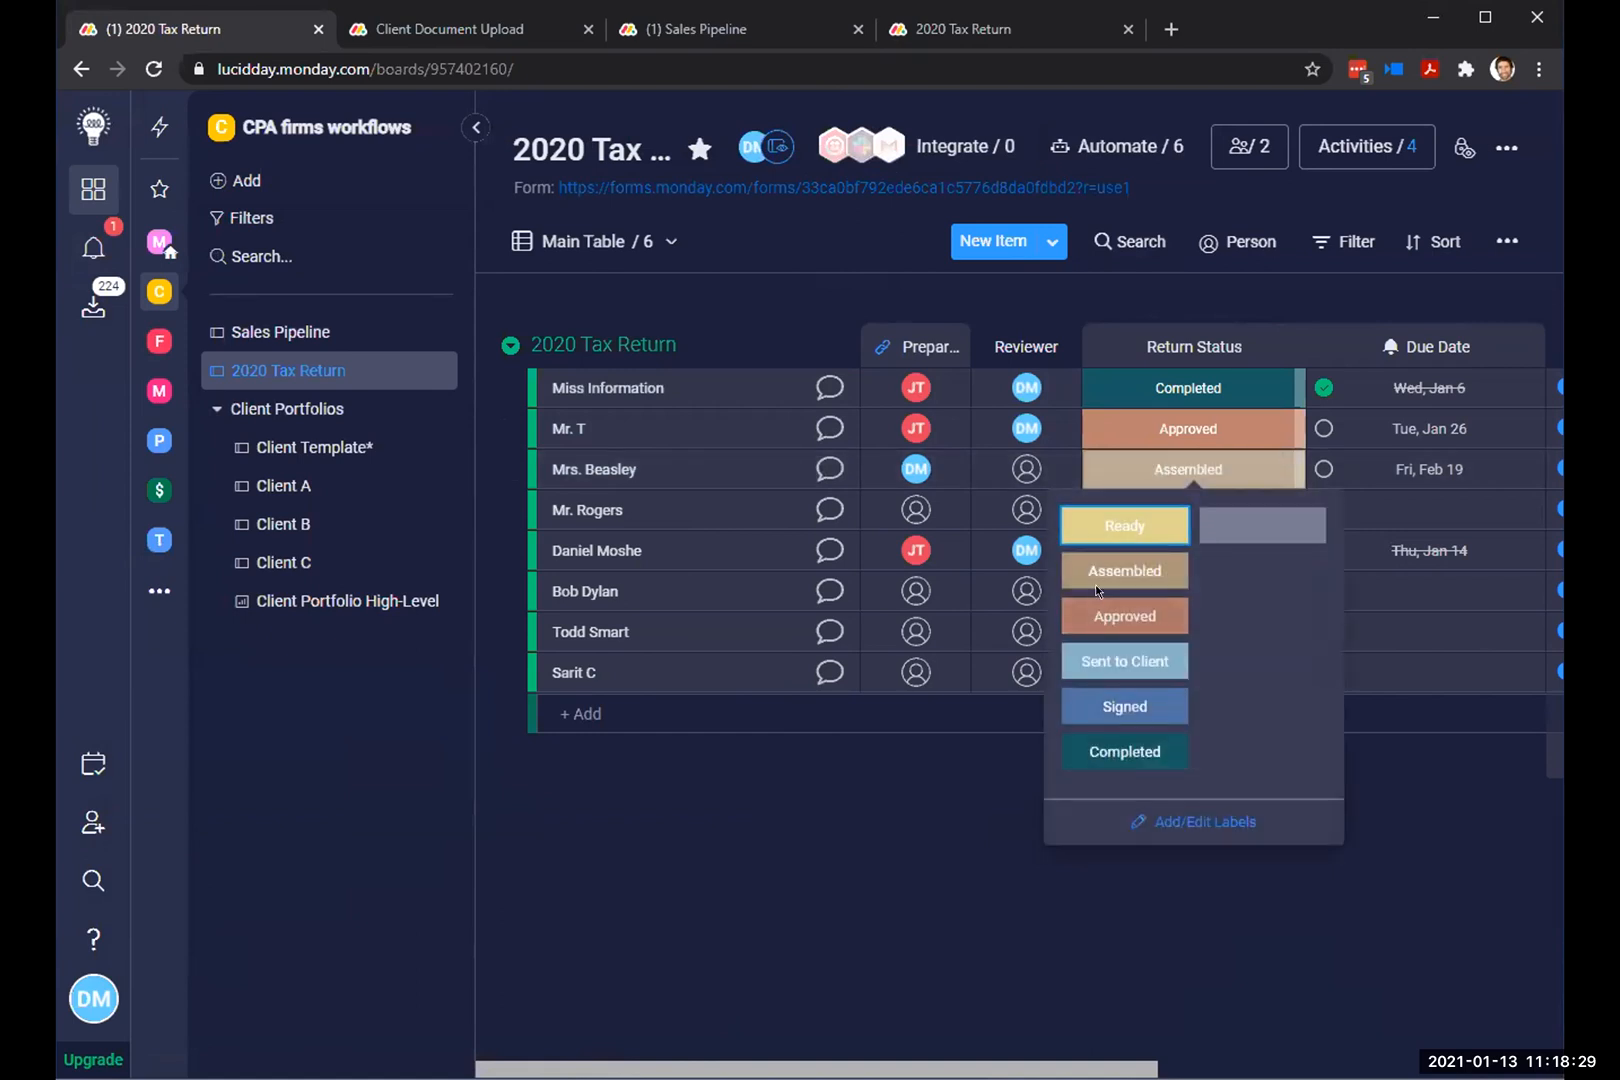
{"action": "left_click", "coordinate": [1105, 667]}
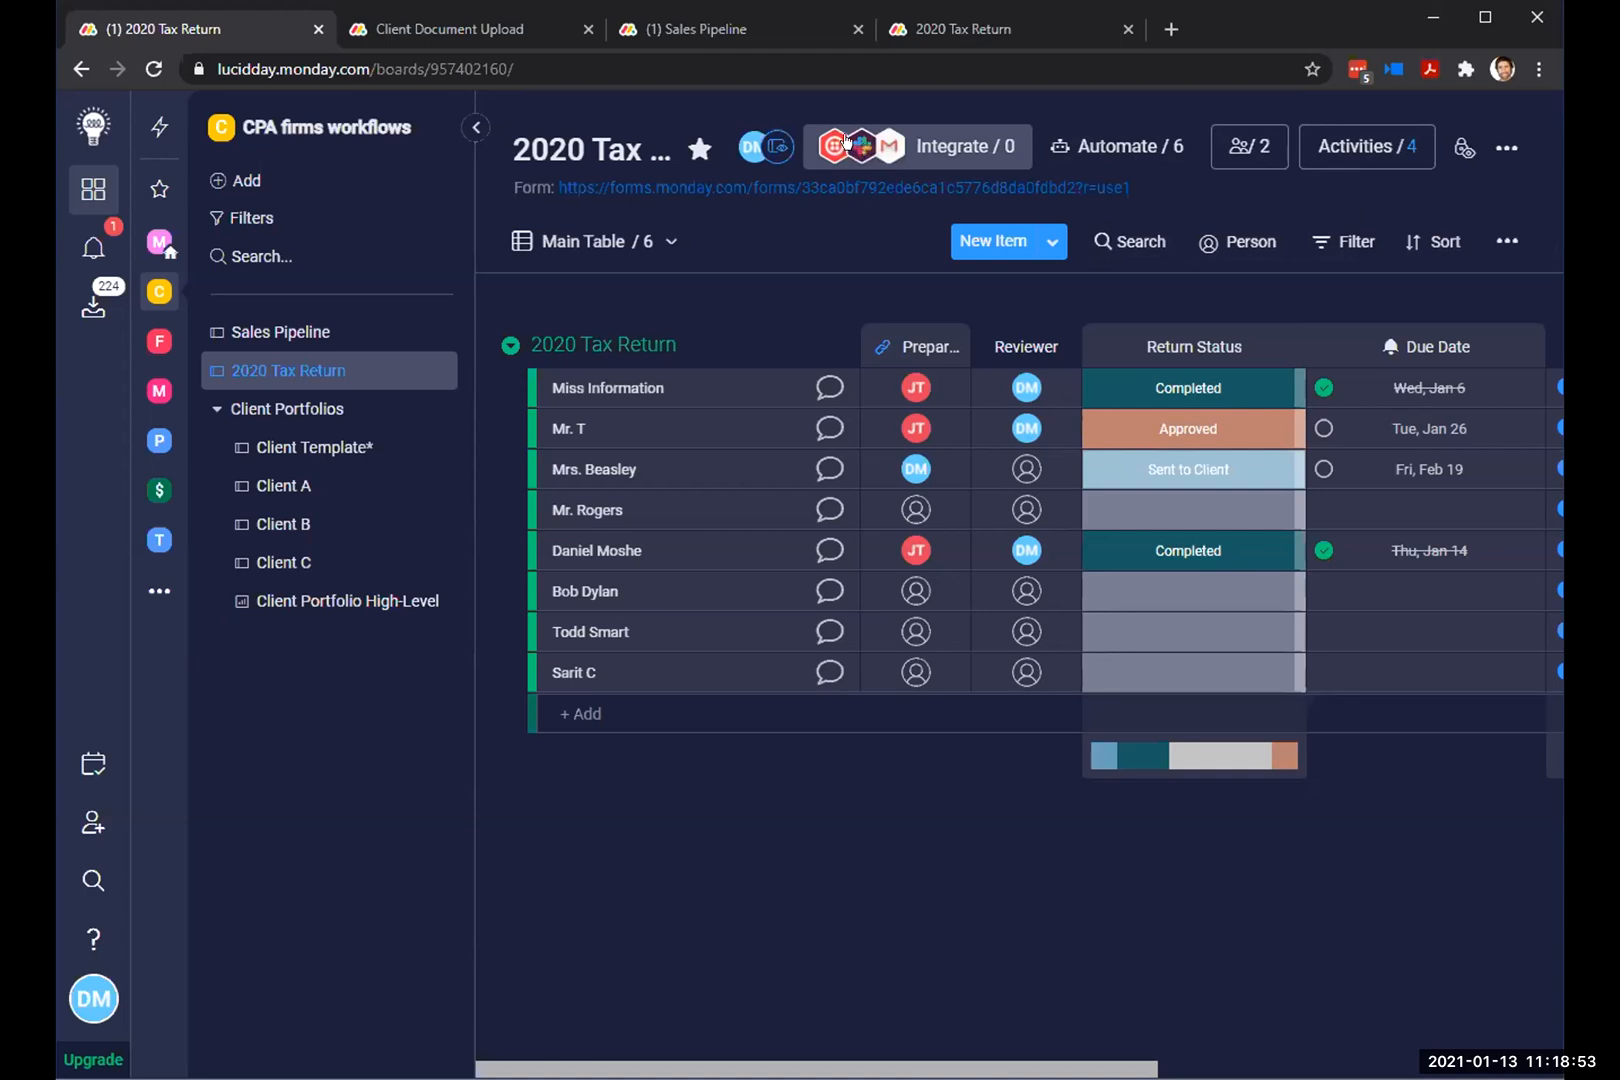
{"action": "left_click", "coordinate": [1175, 510]}
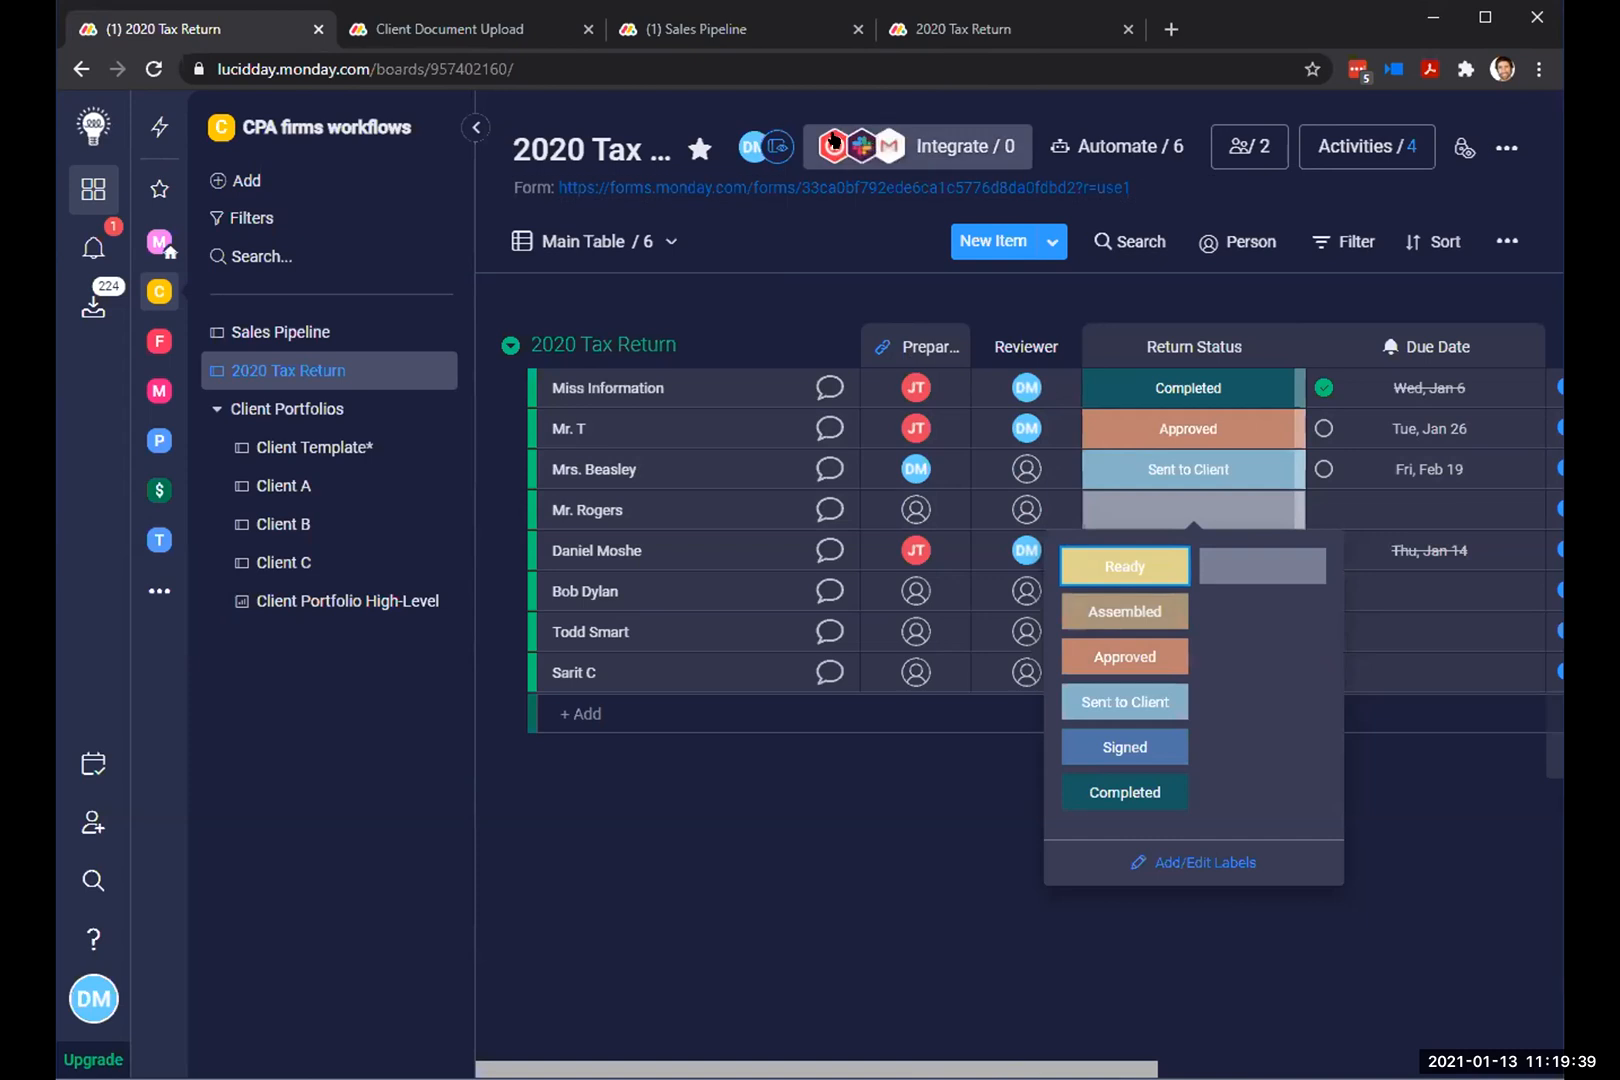
{"action": "left_click", "coordinate": [960, 843]}
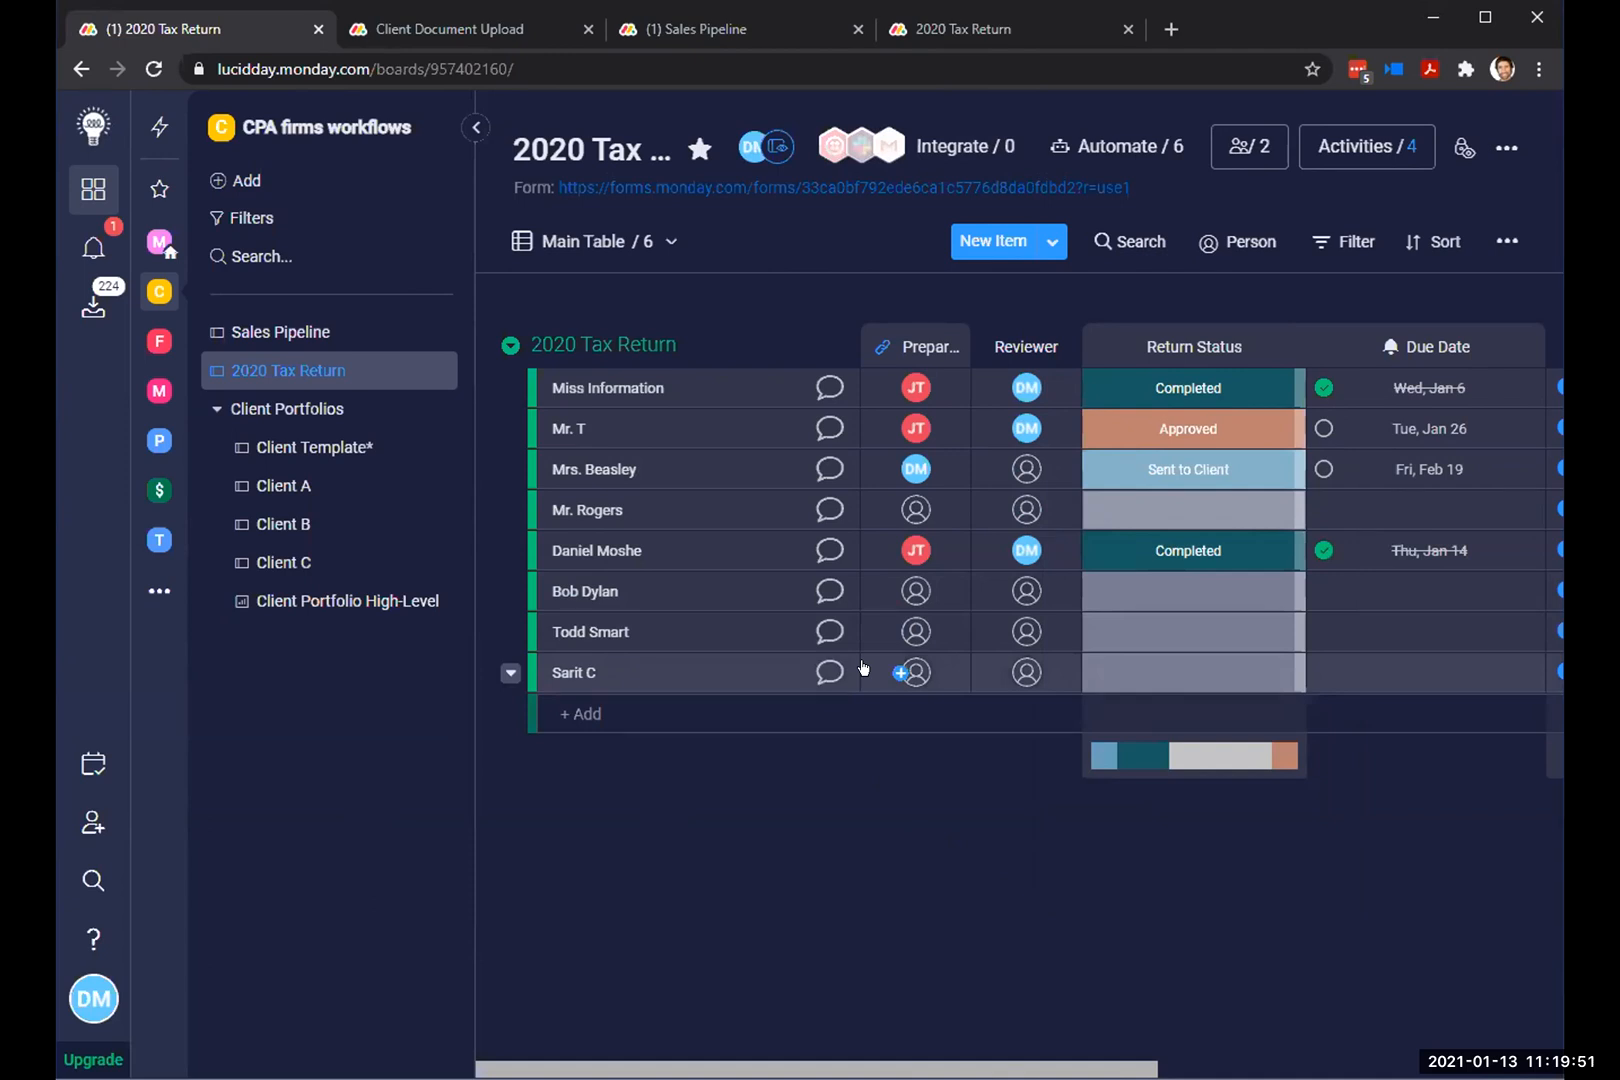
Step: Examine the board's Integrations Center and the available Gmail integration recipes
{"action": "left_click", "coordinate": [900, 145]}
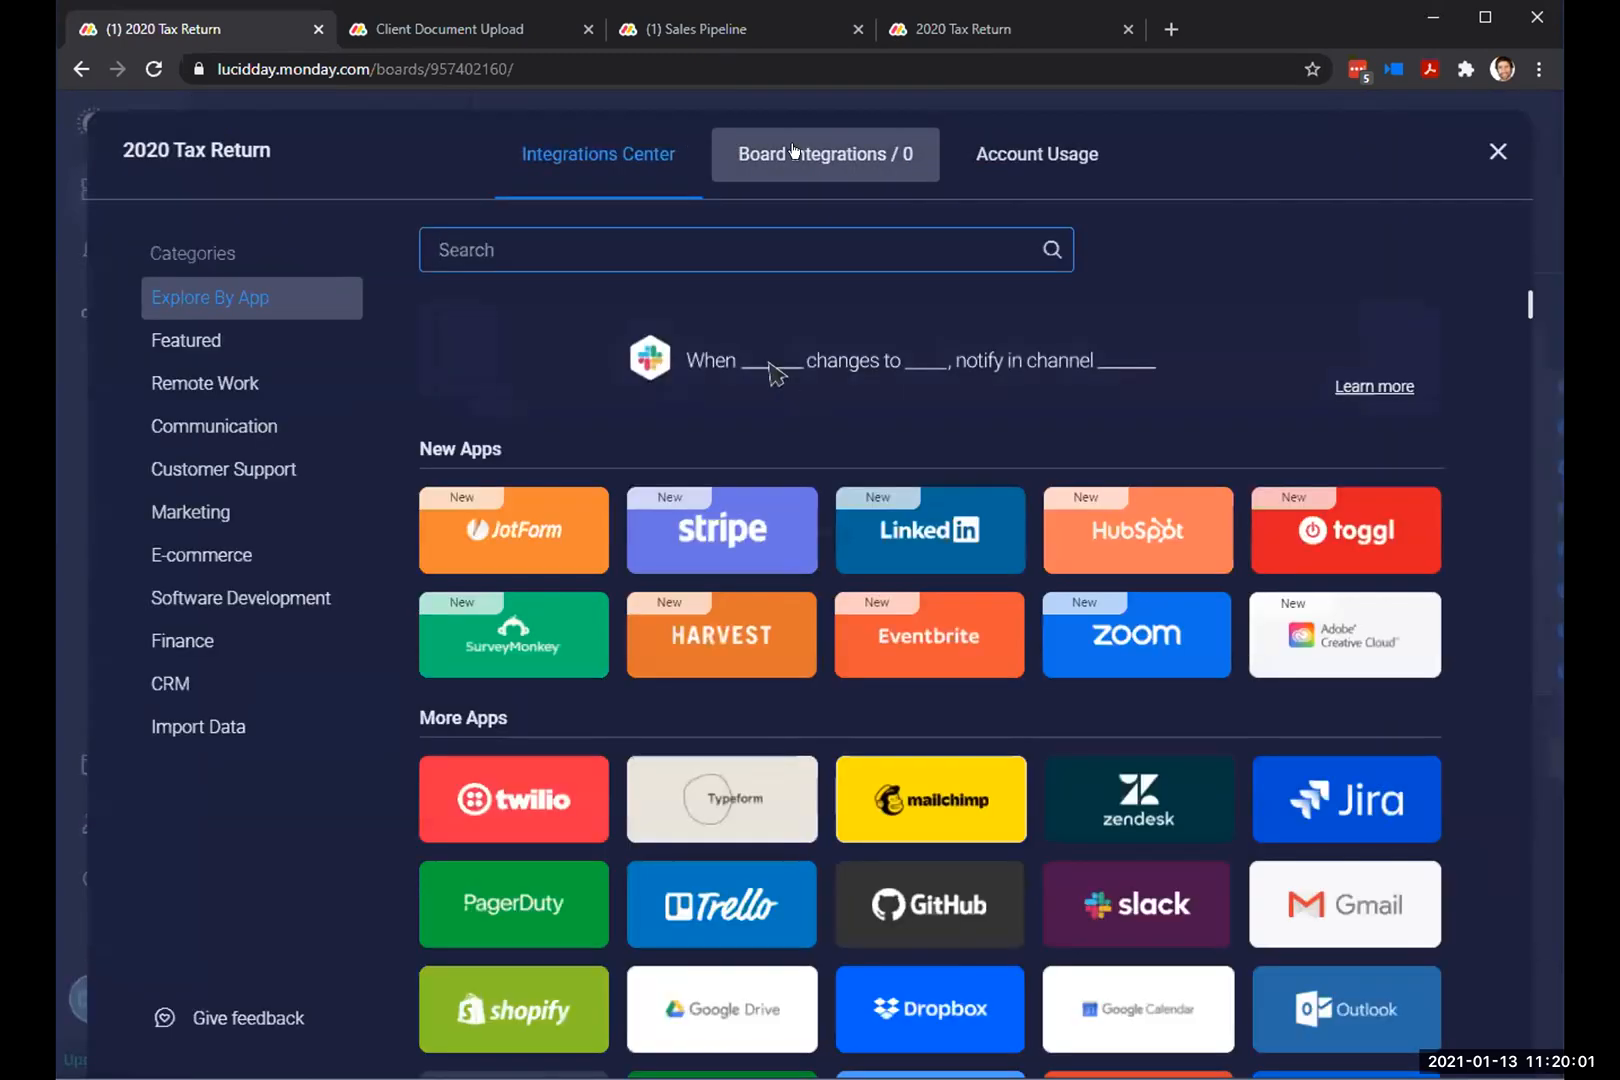
{"action": "left_click", "coordinate": [1496, 149]}
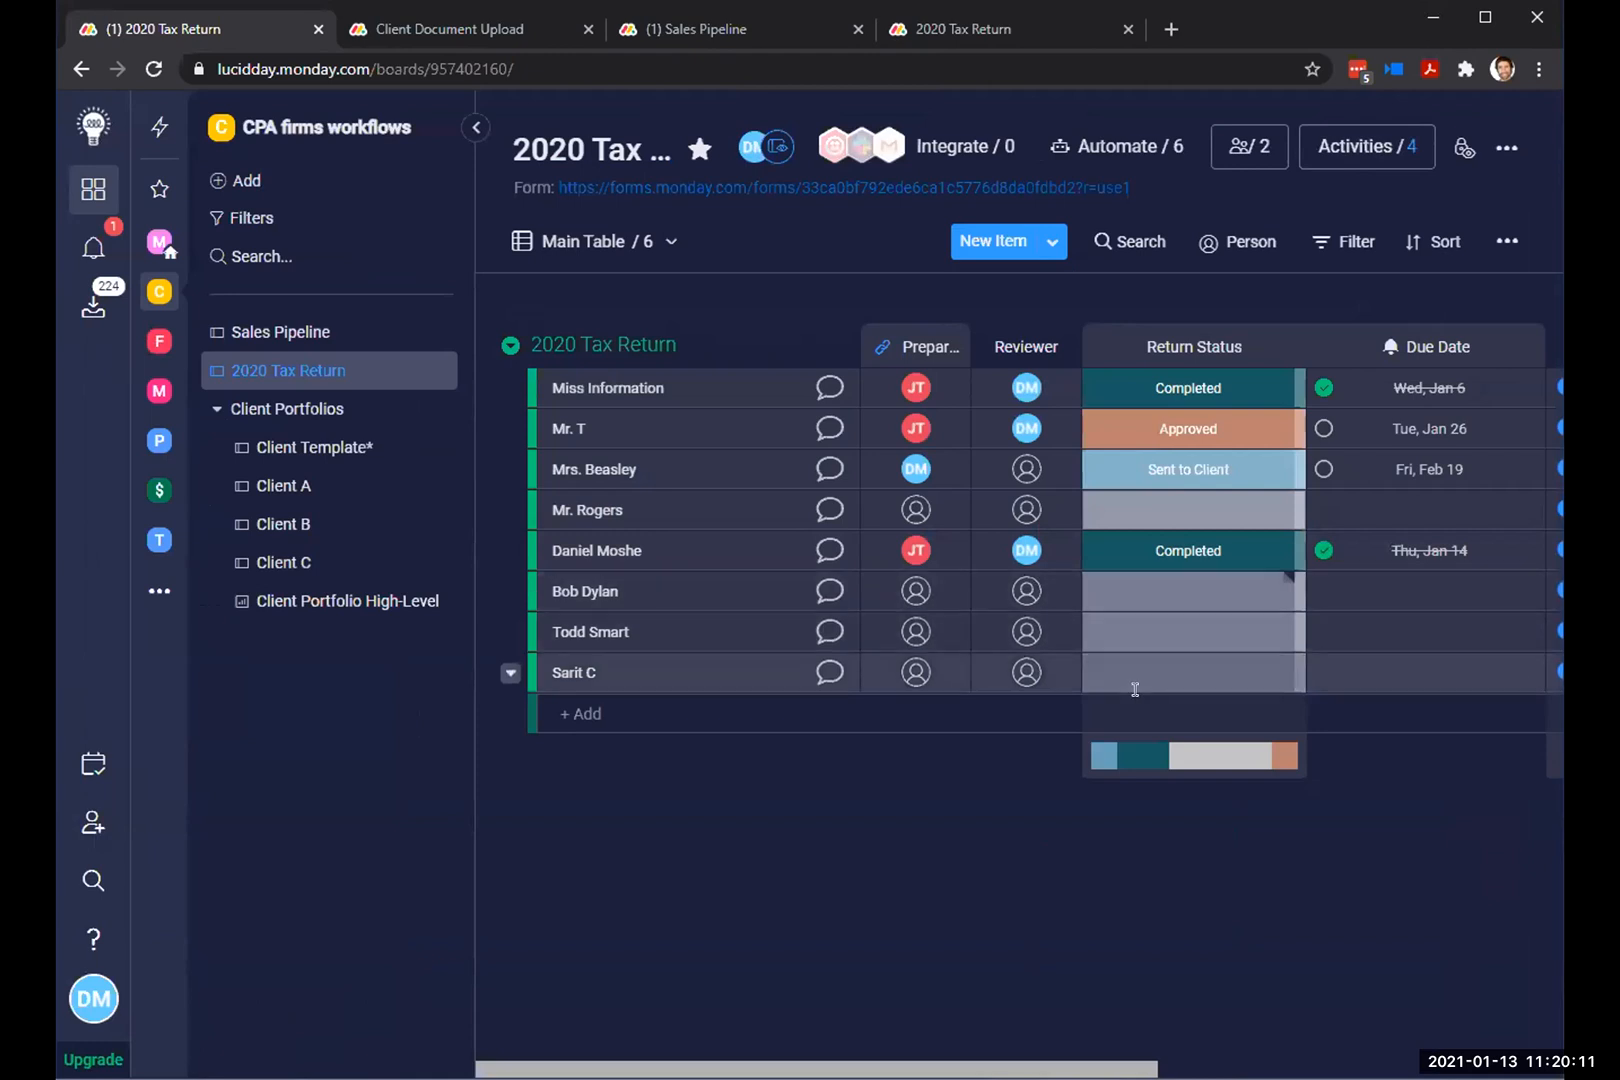
{"action": "left_click", "coordinate": [880, 145]}
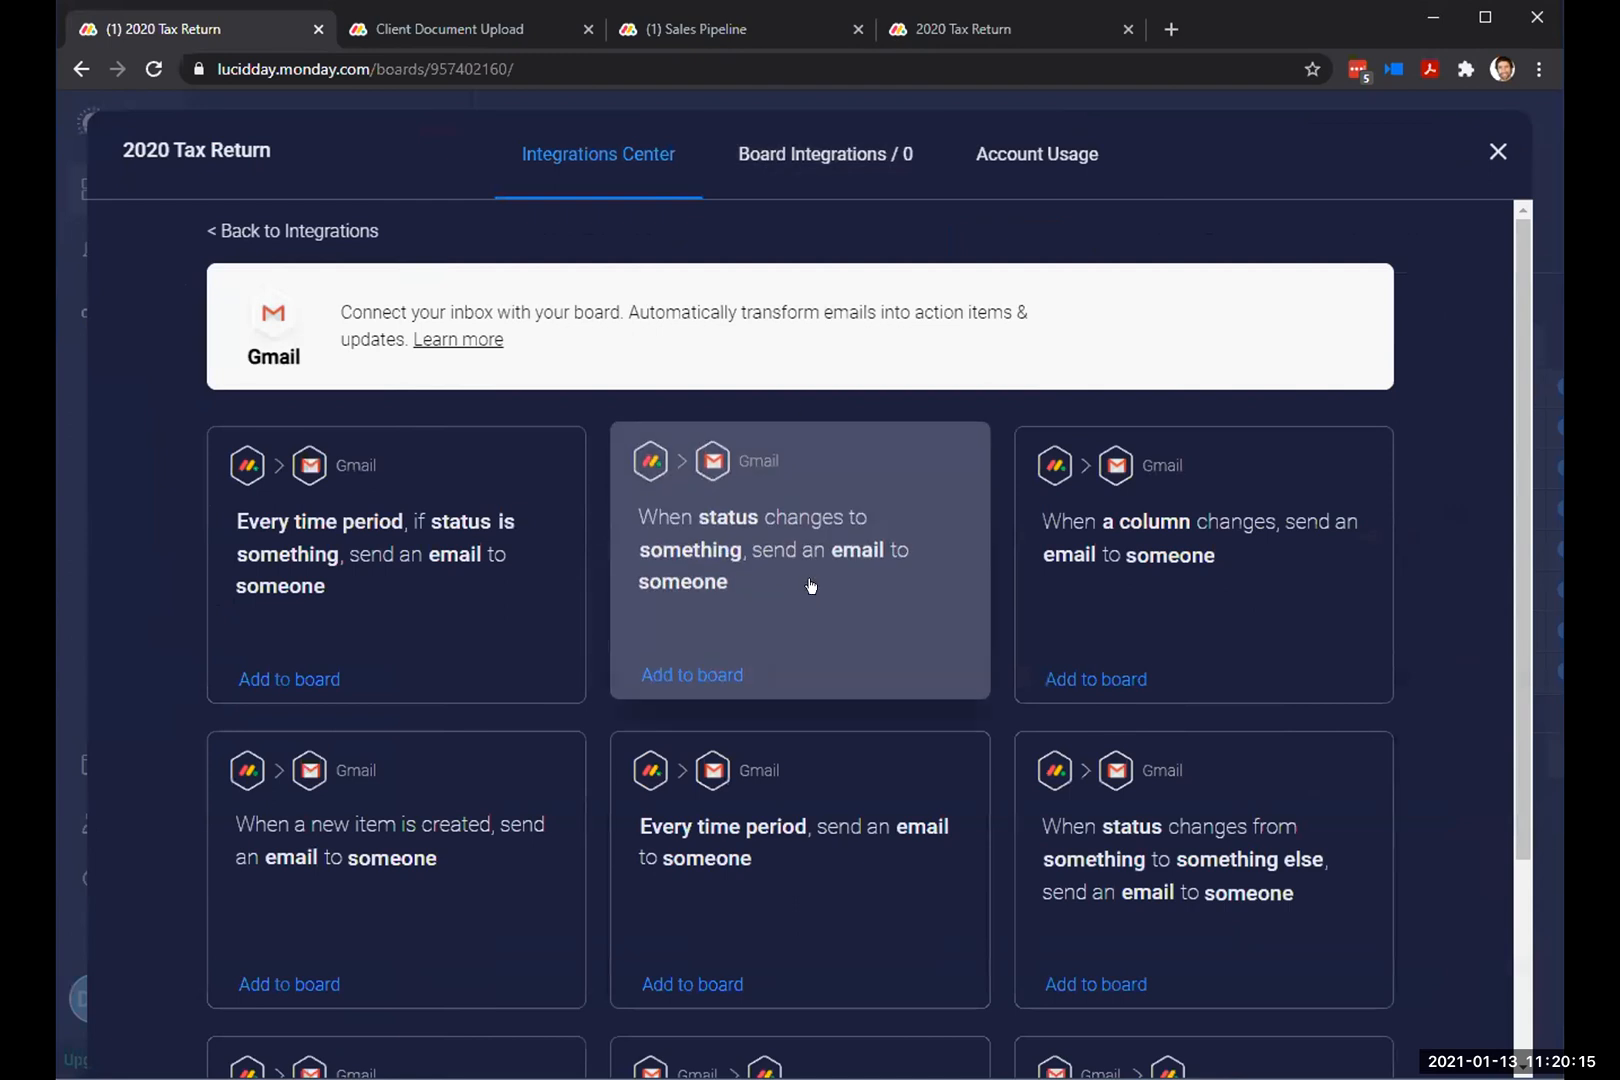
{"action": "scroll", "coordinate": [813, 582], "scroll_direction": "down", "scroll_amount": 3}
{"action": "scroll", "coordinate": [815, 588], "scroll_direction": "up", "scroll_amount": 3}
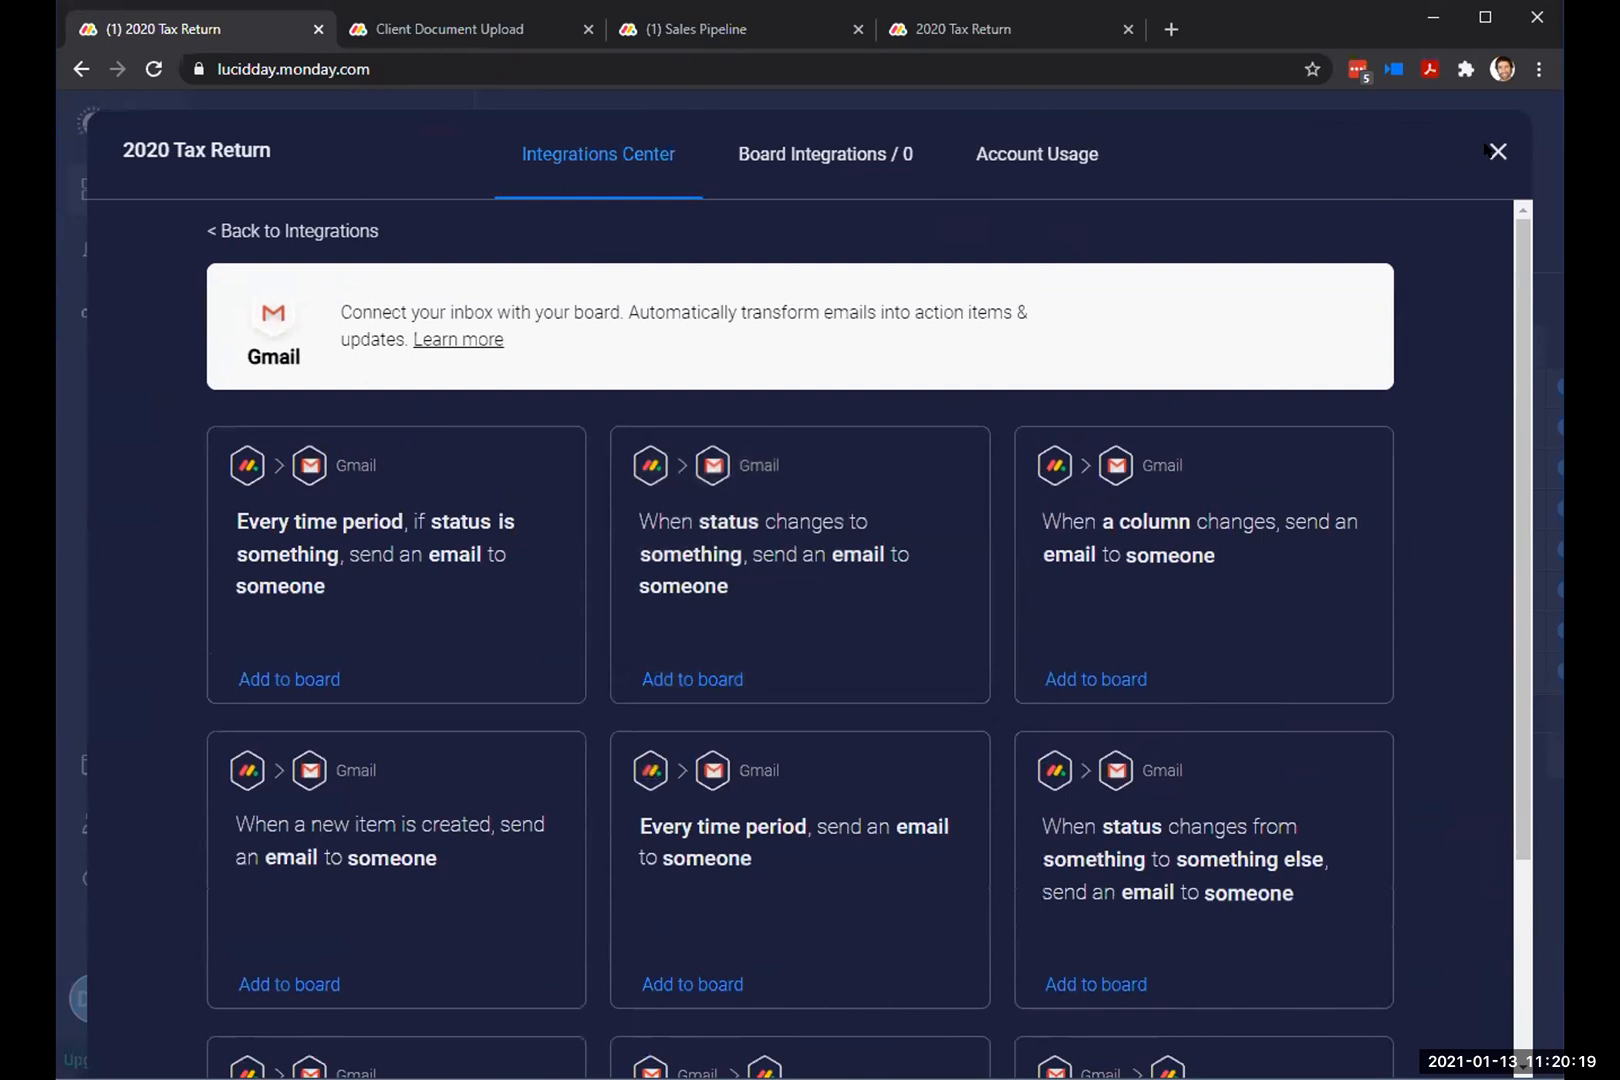
Step: Check the board's own integrations and browse the full catalogue of apps and featured recipes, including the eSign and calendar apps
{"action": "left_click", "coordinate": [824, 166]}
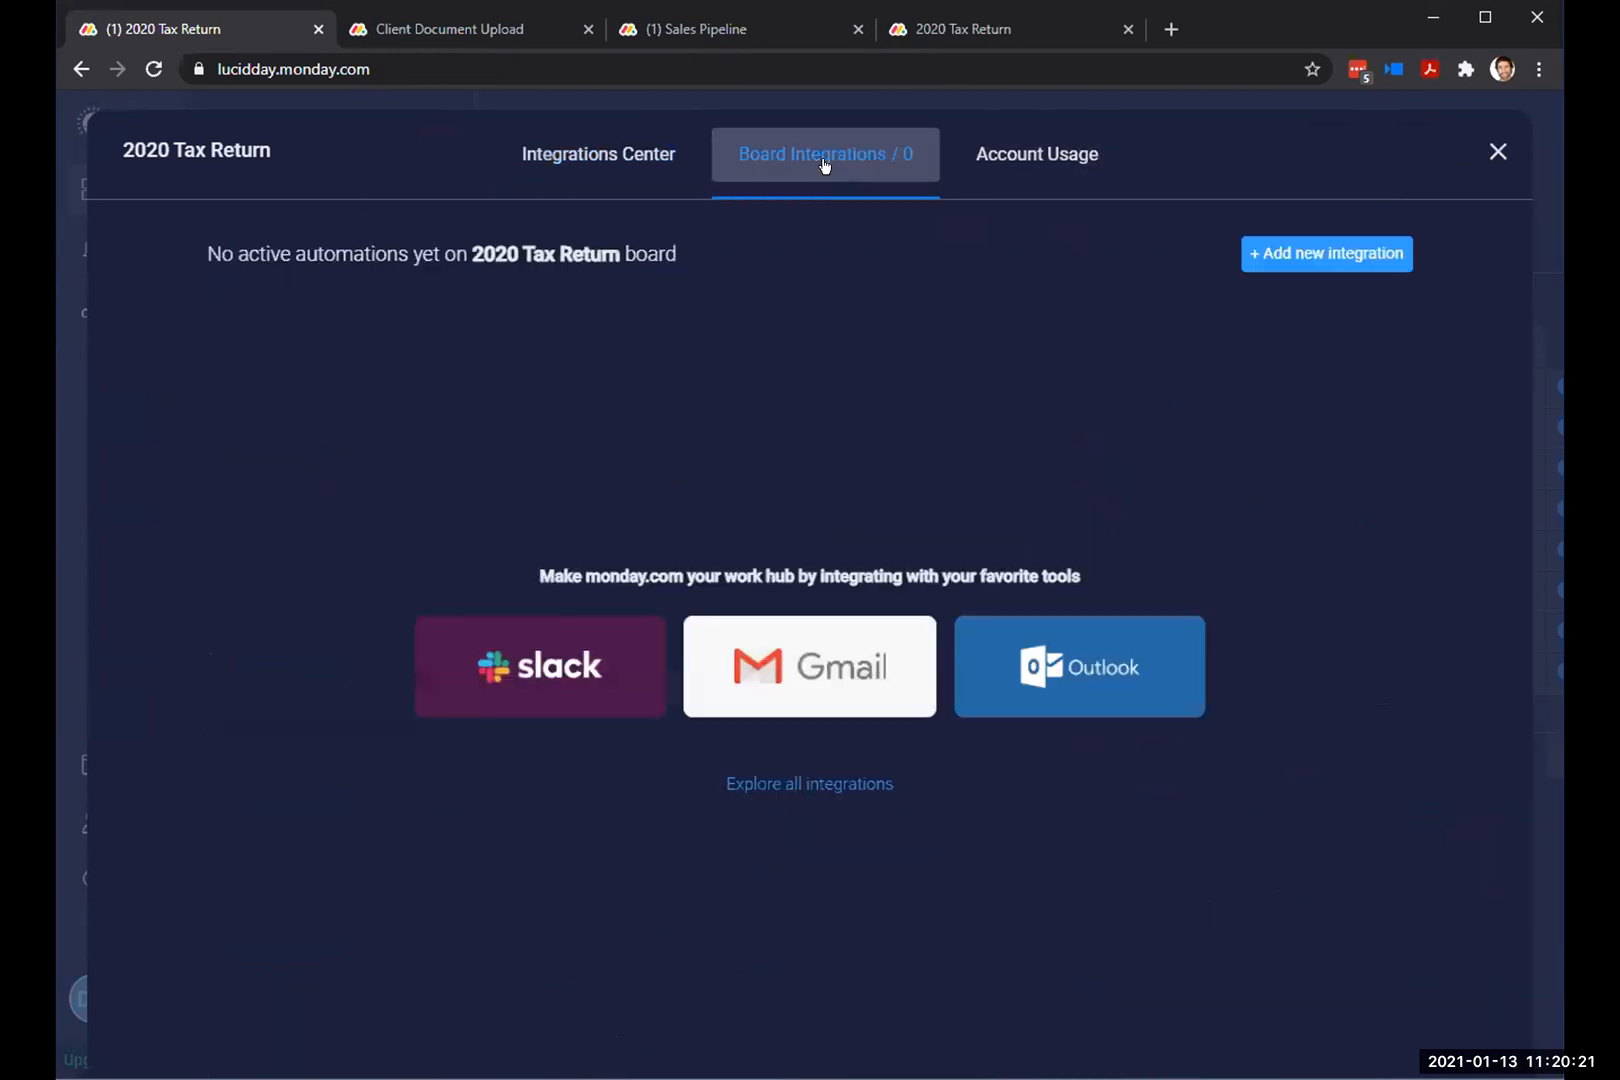
{"action": "left_click", "coordinate": [772, 781]}
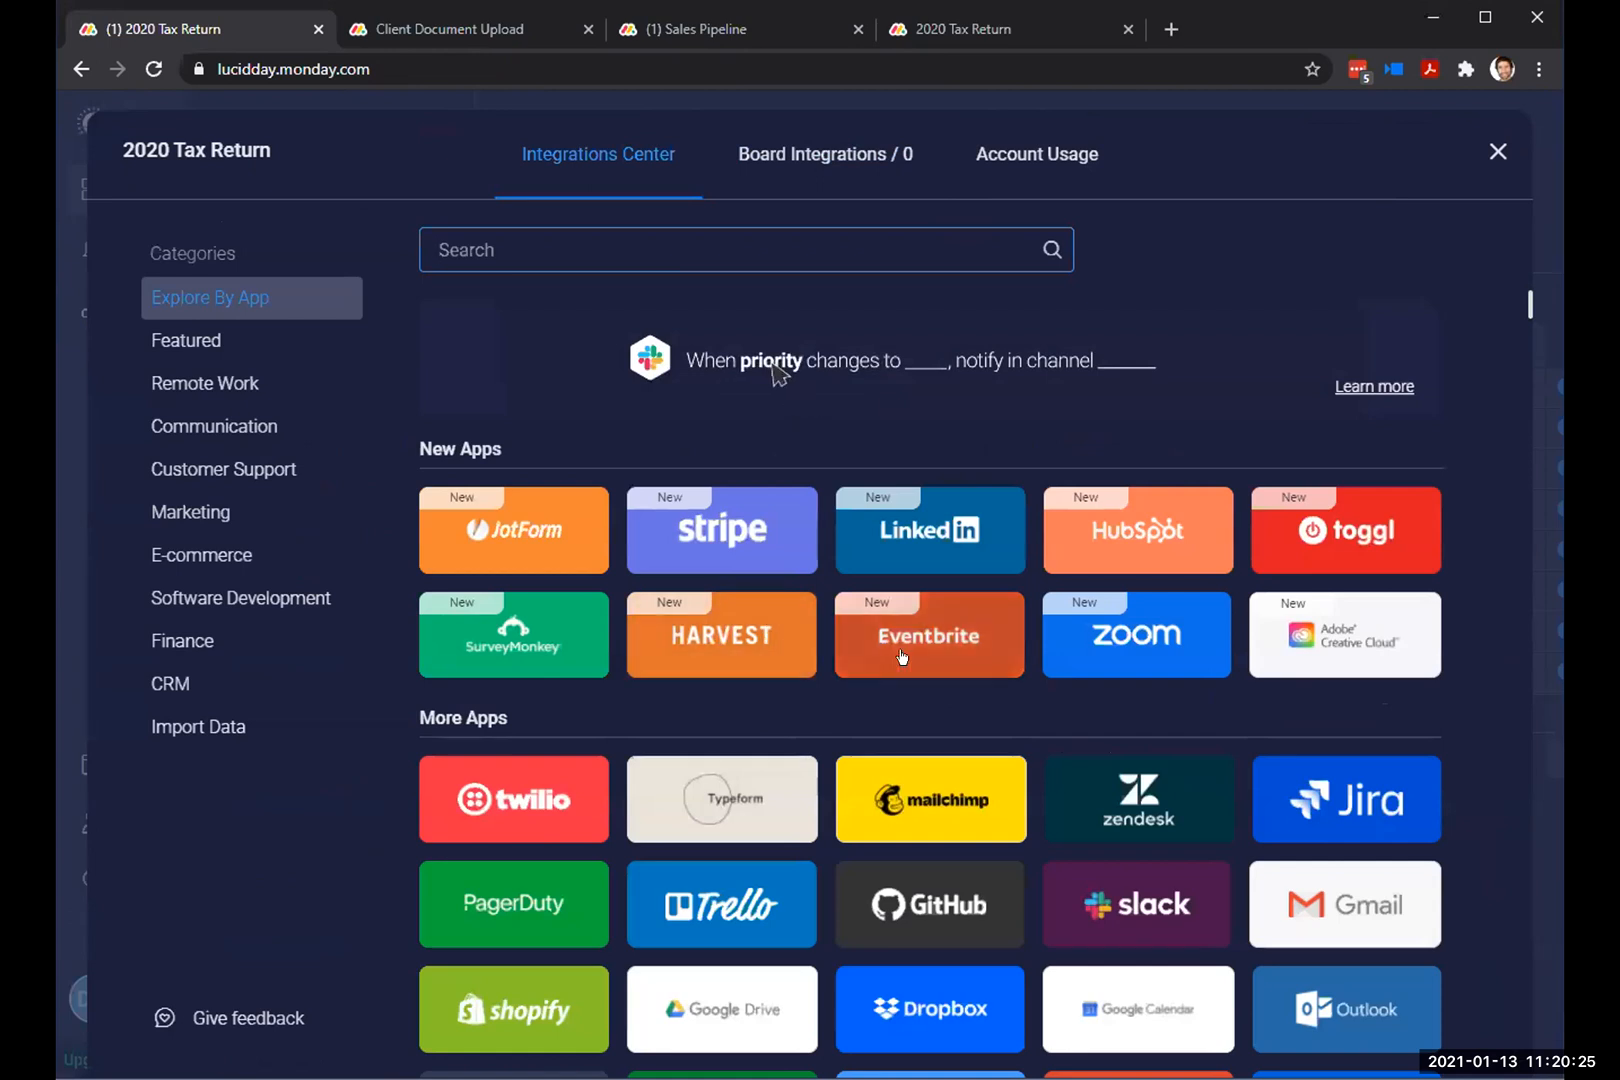
{"action": "scroll", "coordinate": [901, 657], "scroll_direction": "down", "scroll_amount": 3}
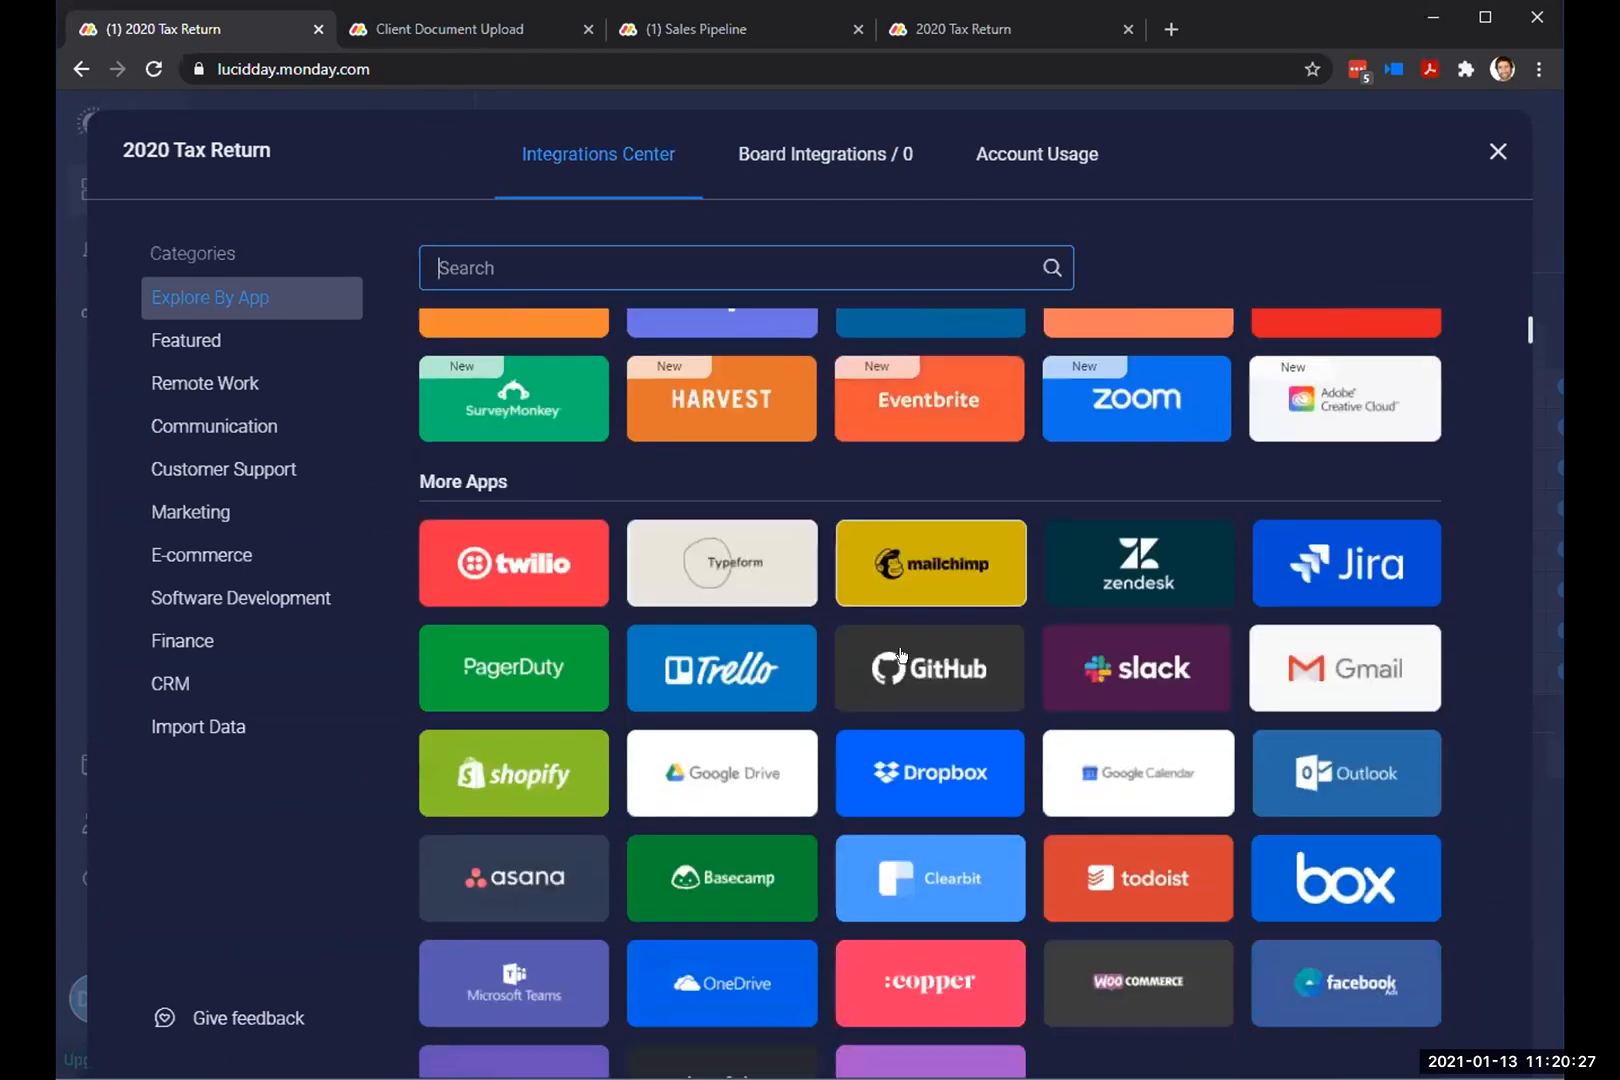
{"action": "scroll", "coordinate": [901, 657], "scroll_direction": "down", "scroll_amount": 5}
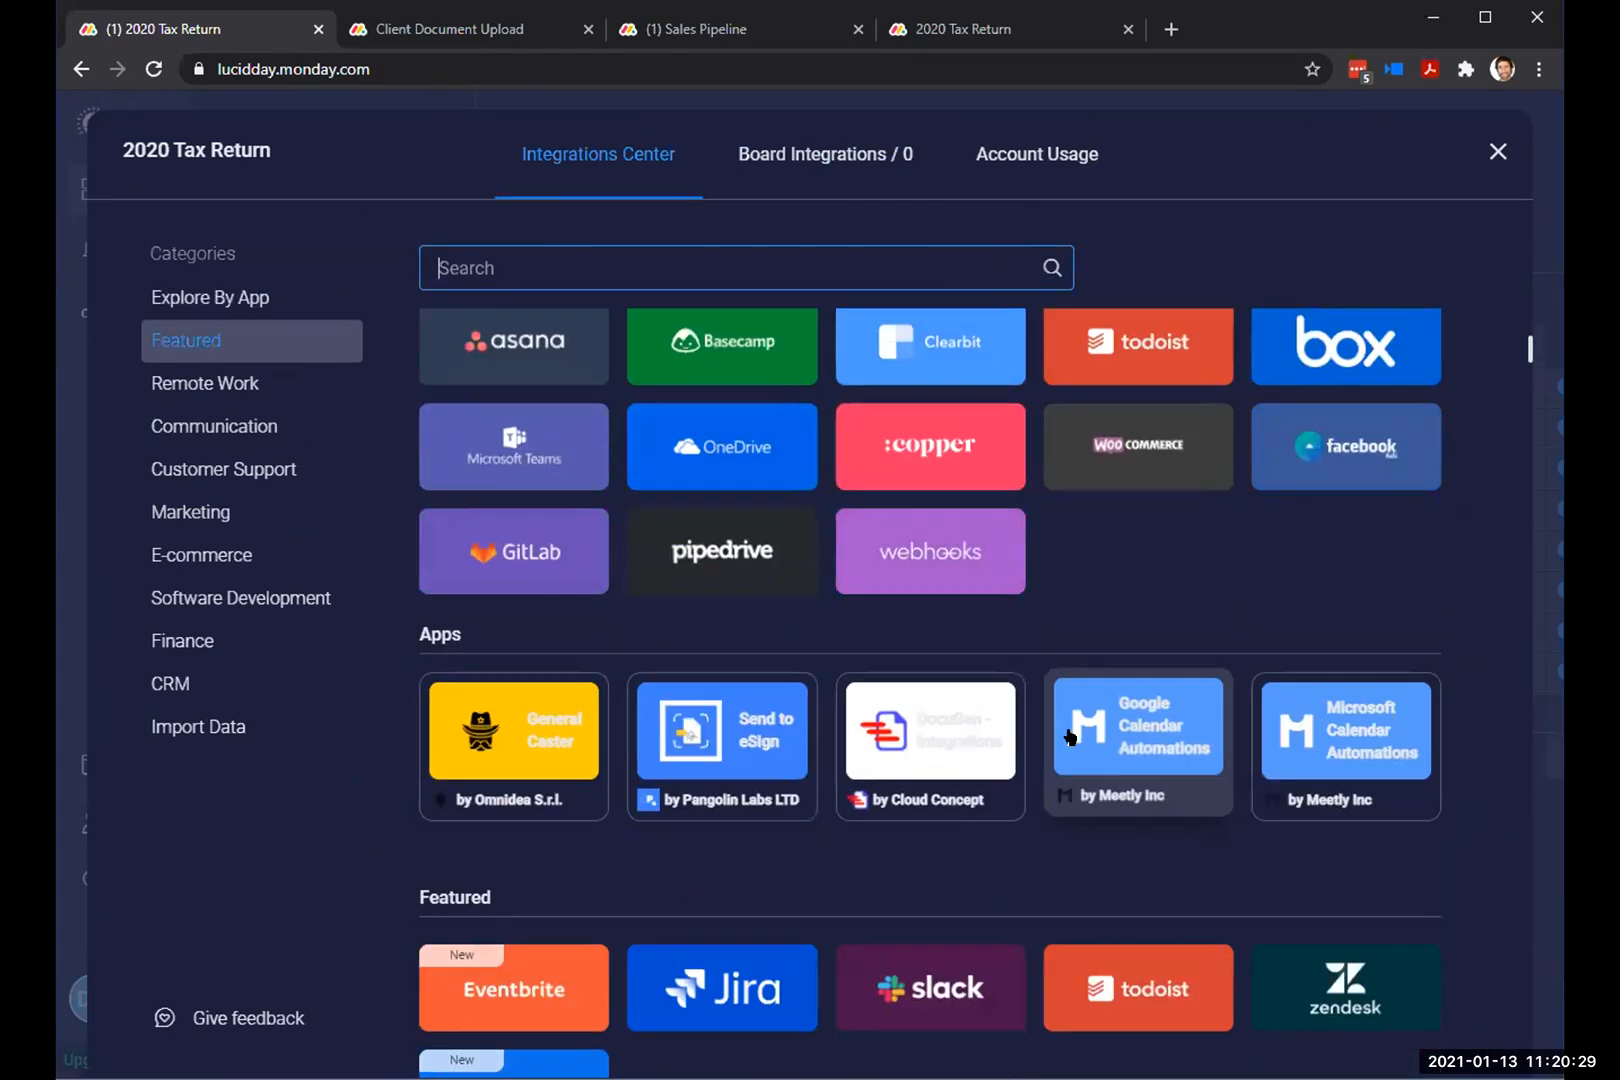
{"action": "scroll", "coordinate": [1070, 737], "scroll_direction": "up", "scroll_amount": 3}
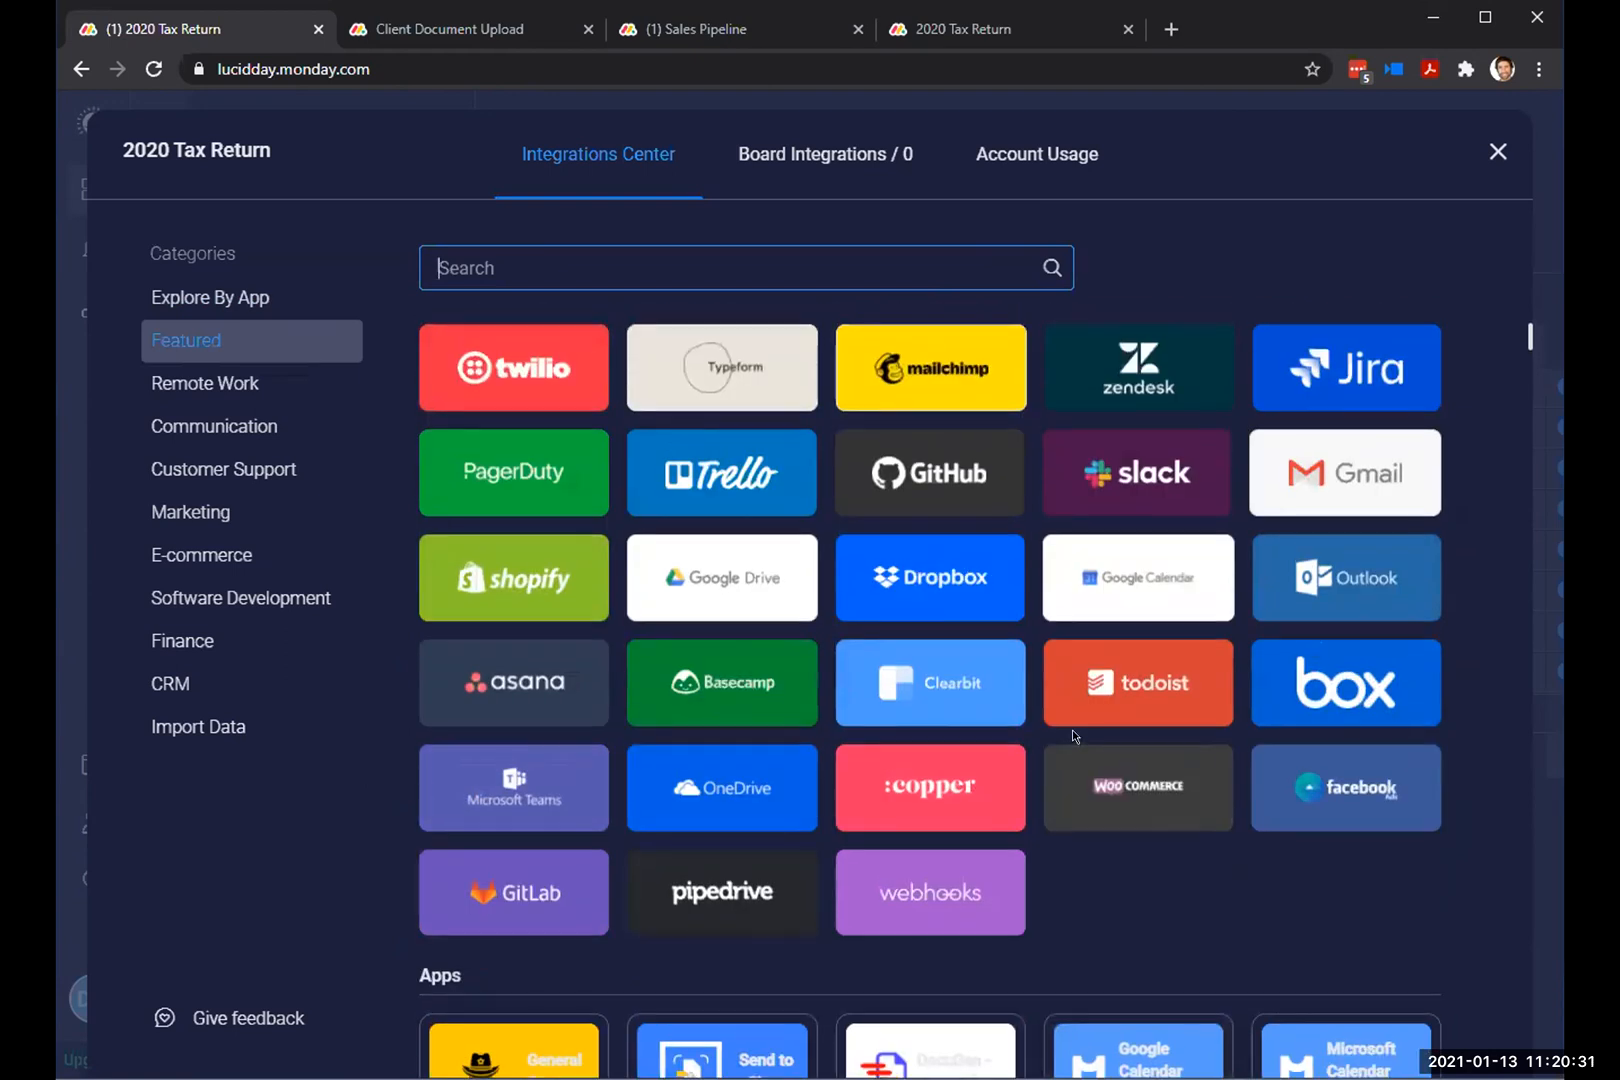
{"action": "scroll", "coordinate": [1073, 737], "scroll_direction": "up", "scroll_amount": 4}
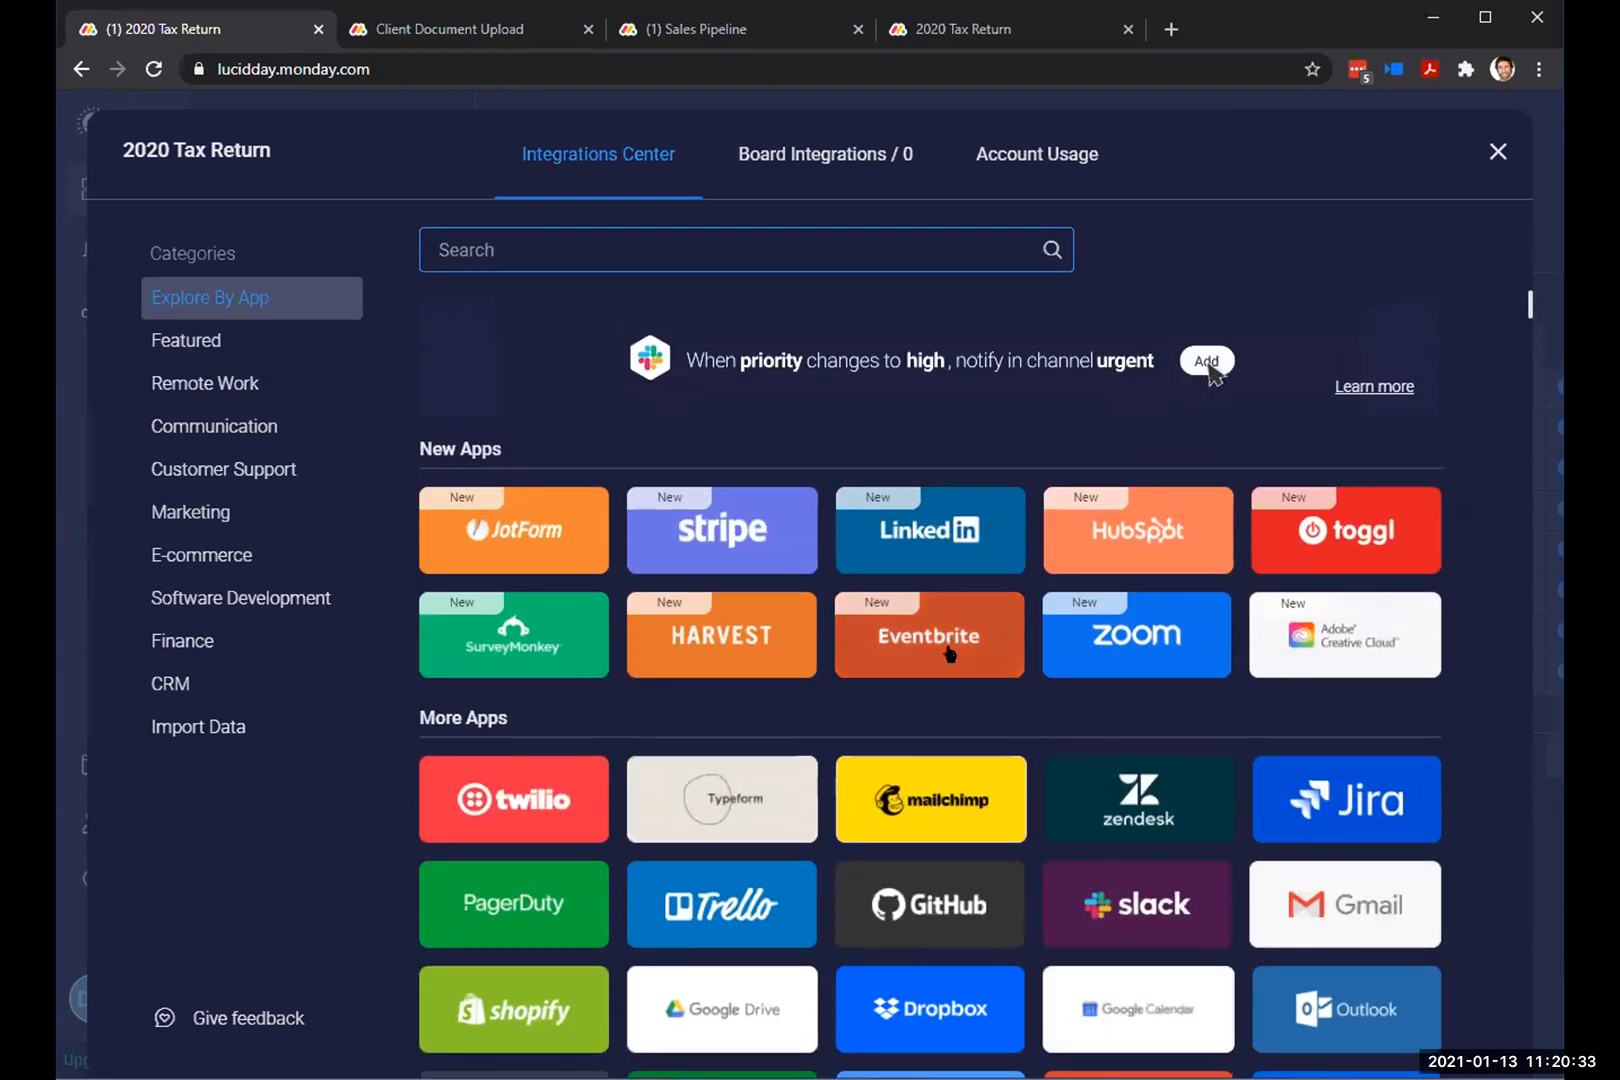
{"action": "scroll", "coordinate": [1329, 547], "scroll_direction": "down", "scroll_amount": 2}
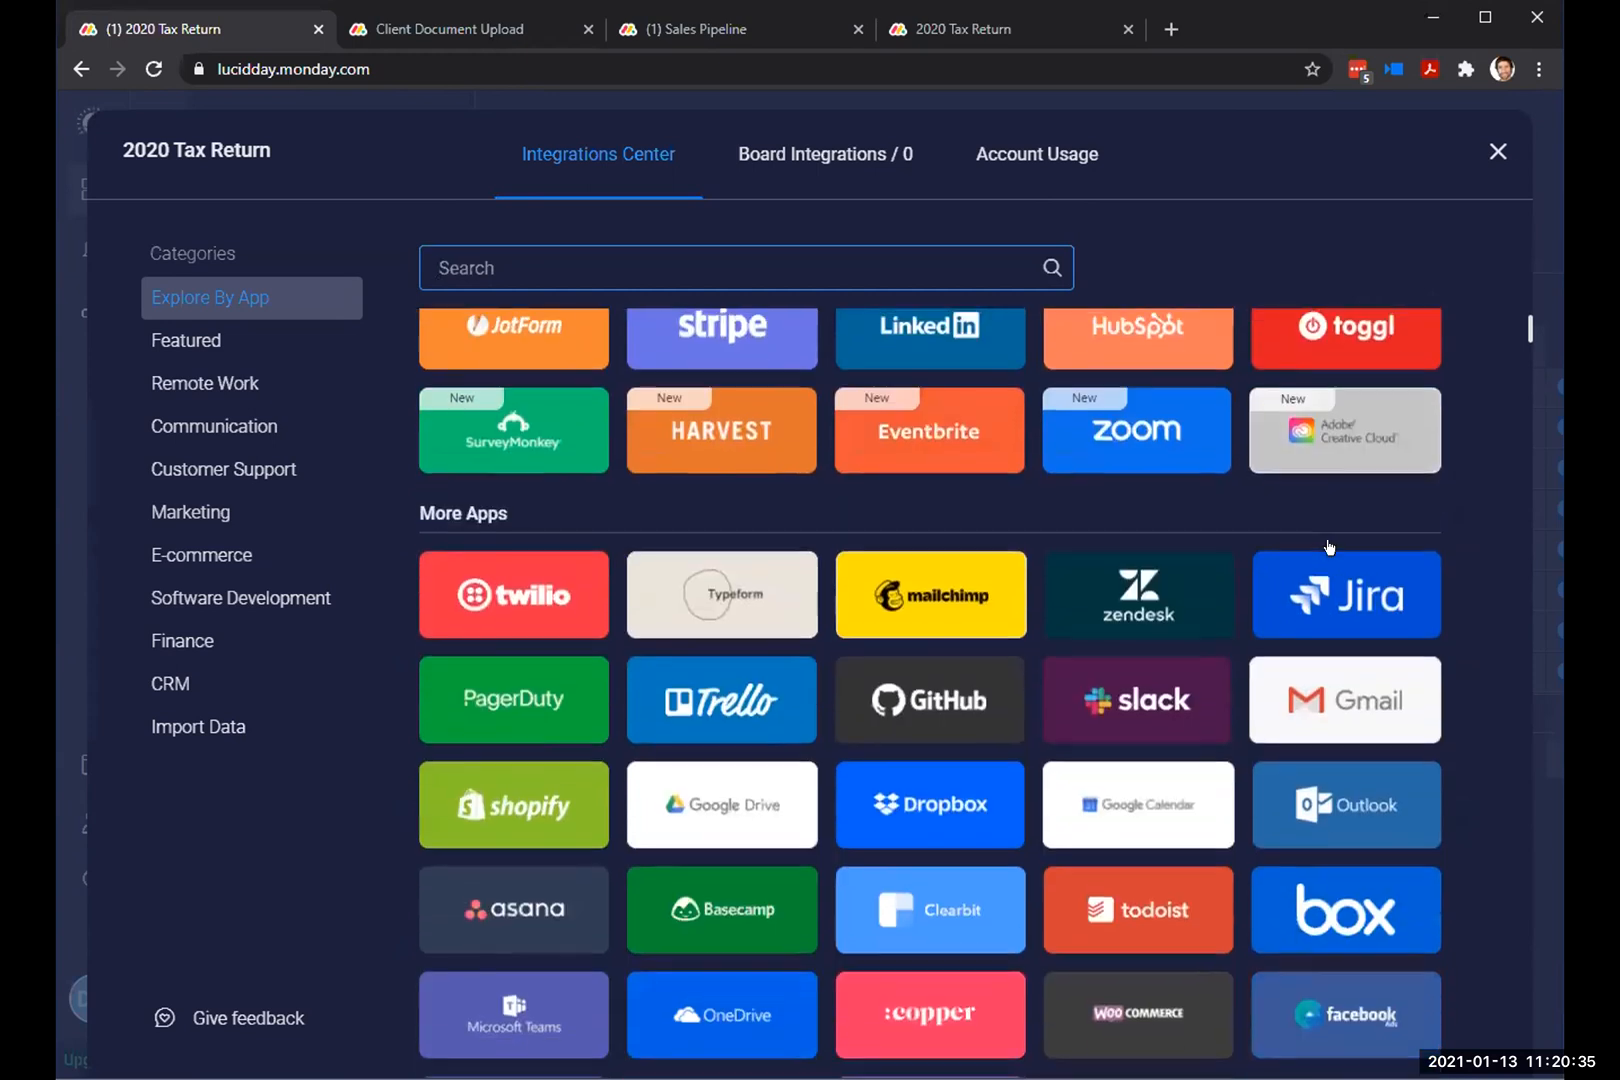
{"action": "scroll", "coordinate": [1329, 550], "scroll_direction": "down", "scroll_amount": 3}
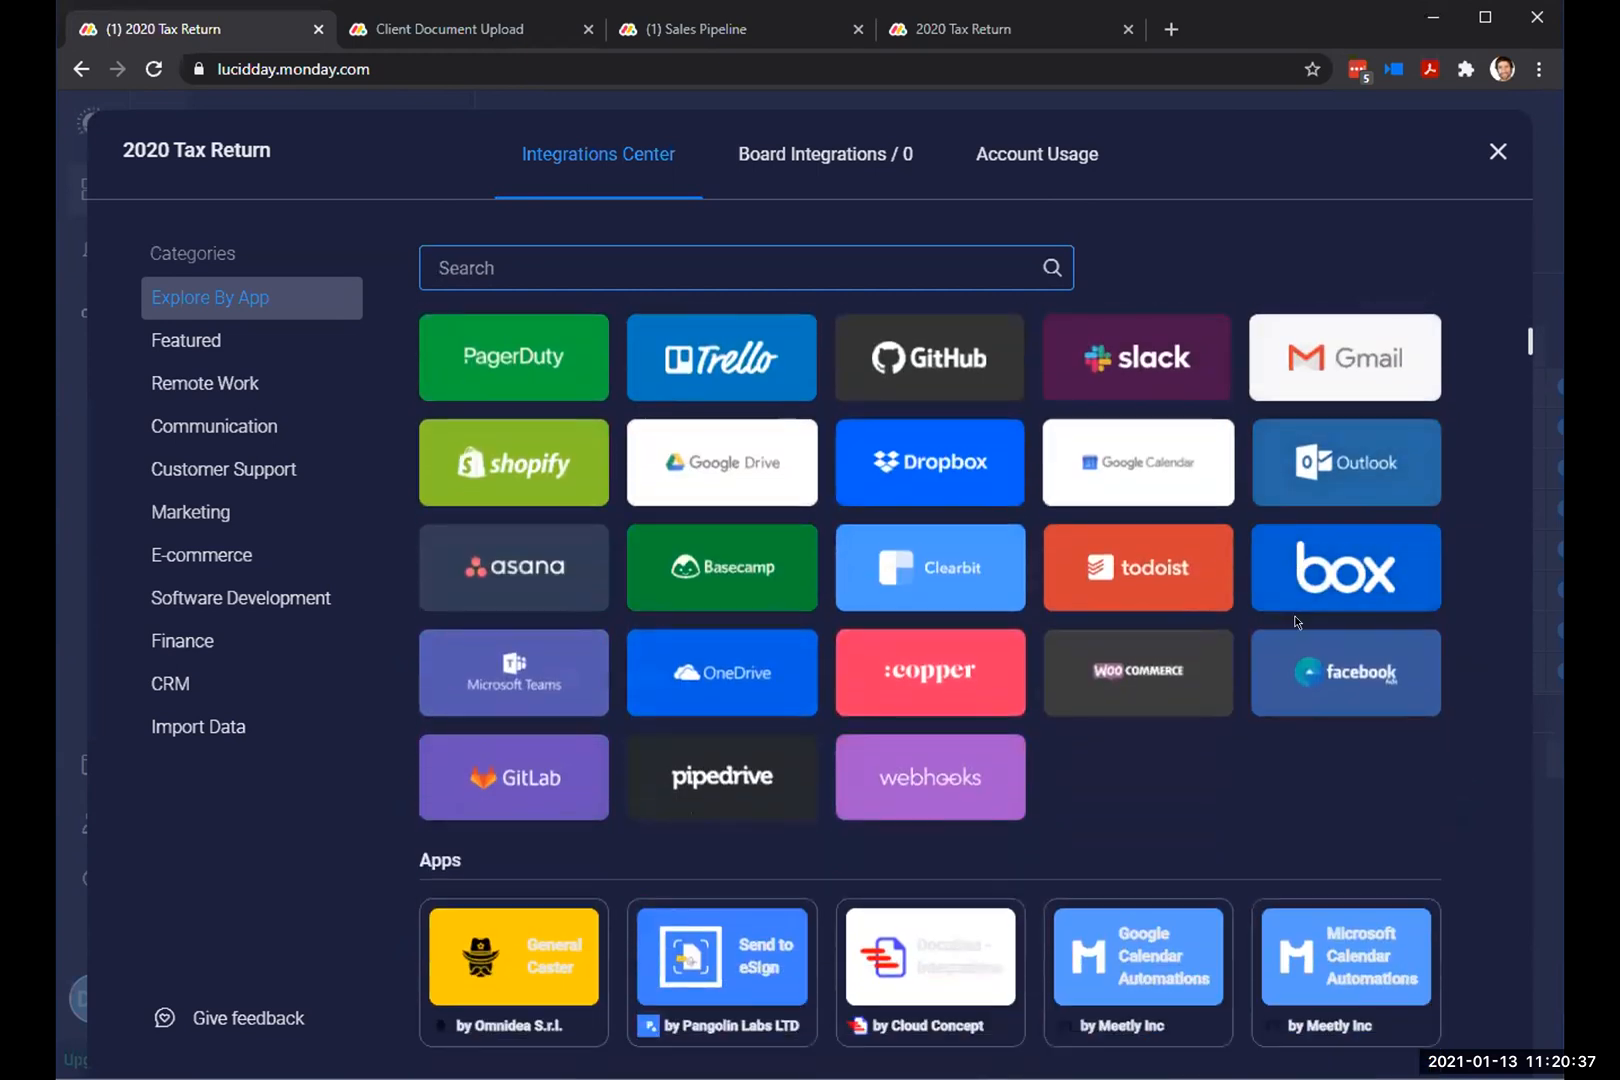
{"action": "scroll", "coordinate": [1296, 621], "scroll_direction": "down", "scroll_amount": 3}
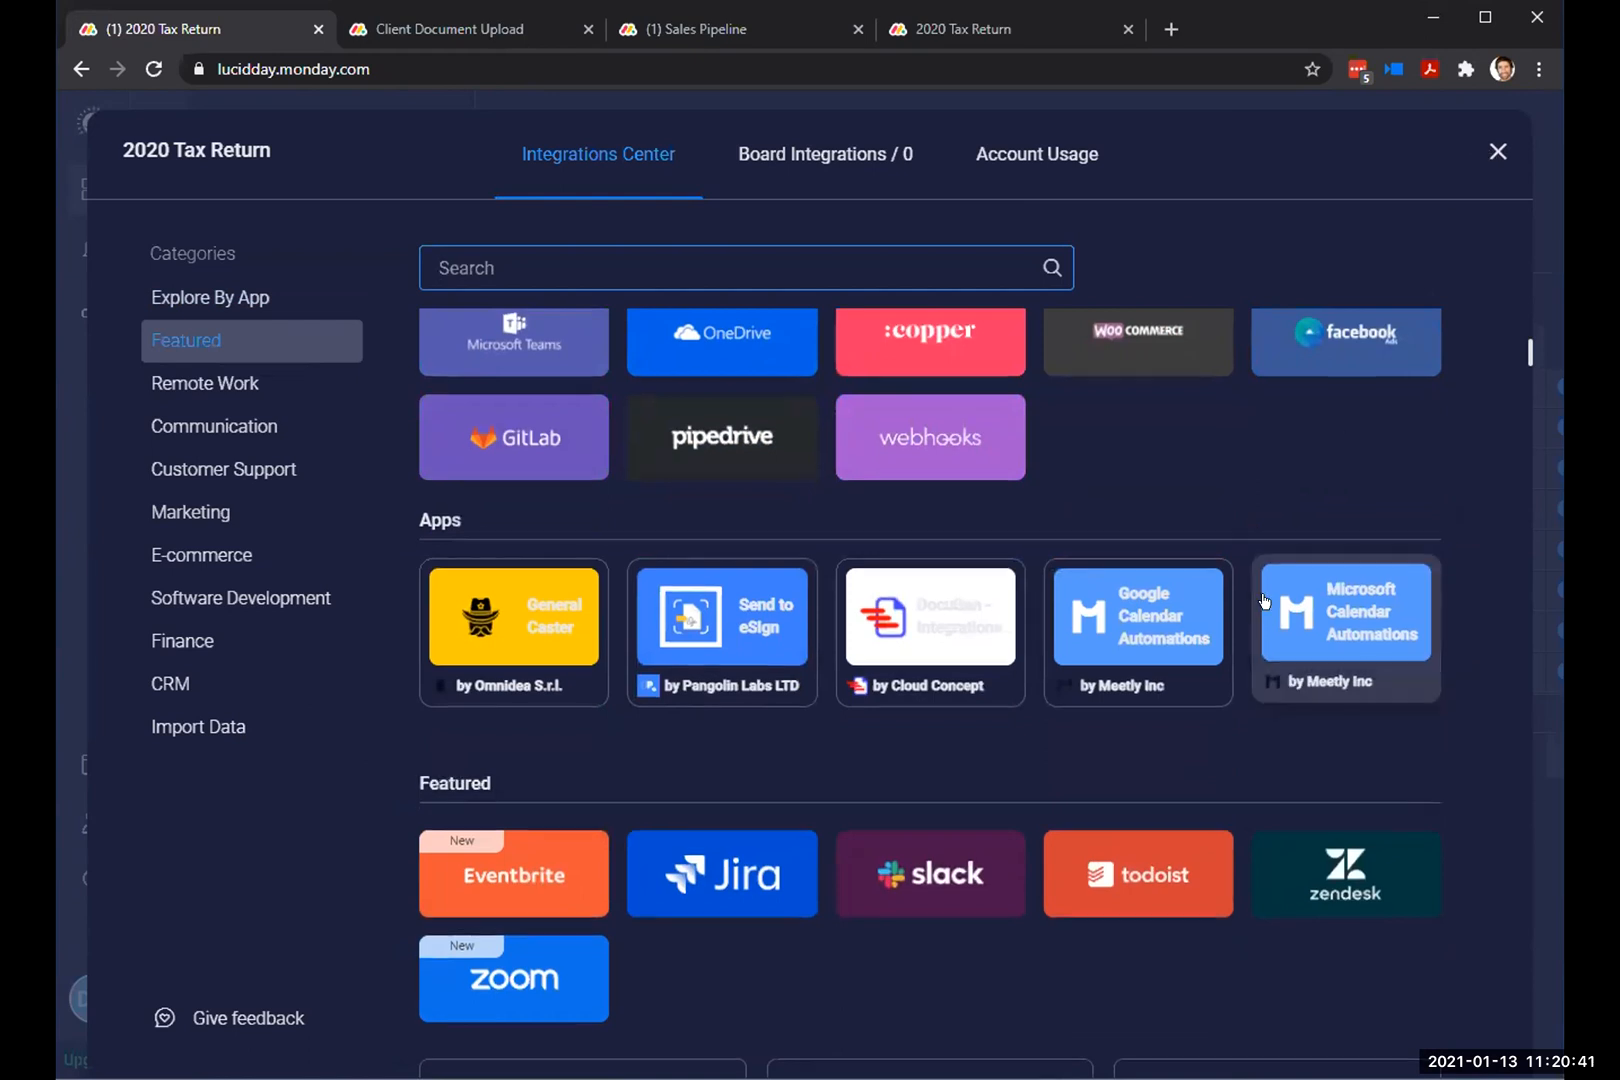
{"action": "scroll", "coordinate": [1264, 601], "scroll_direction": "down", "scroll_amount": 2}
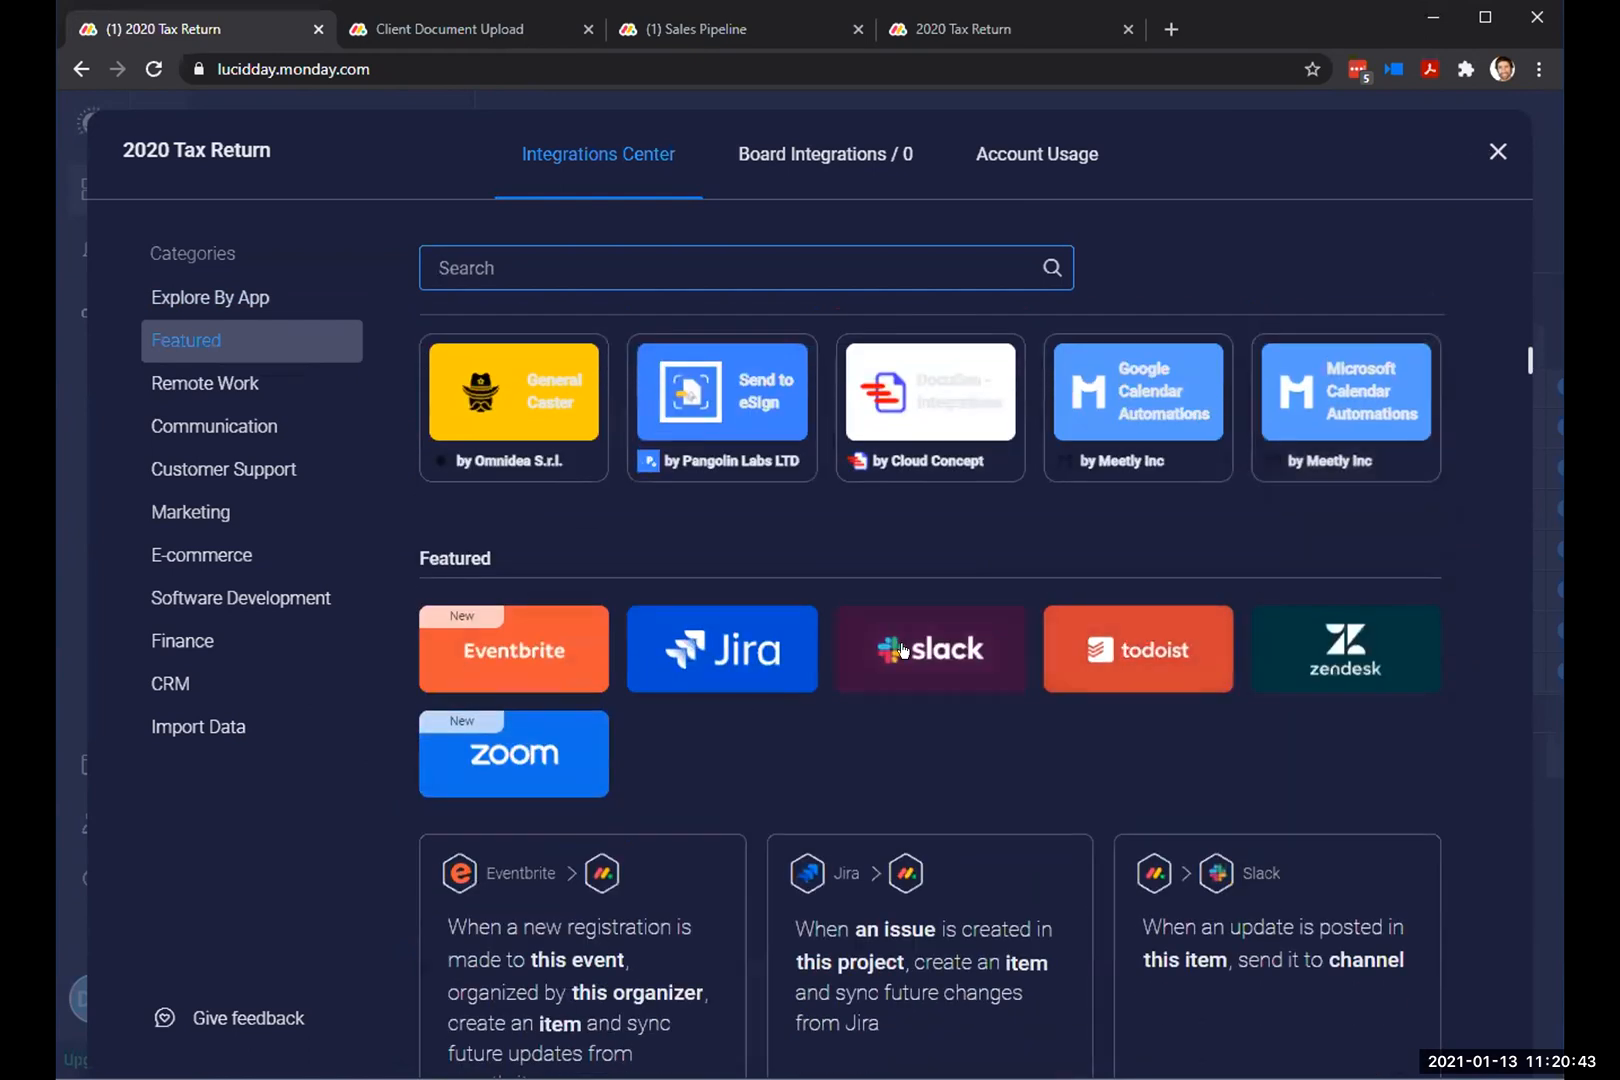
{"action": "scroll", "coordinate": [903, 650], "scroll_direction": "down", "scroll_amount": 3}
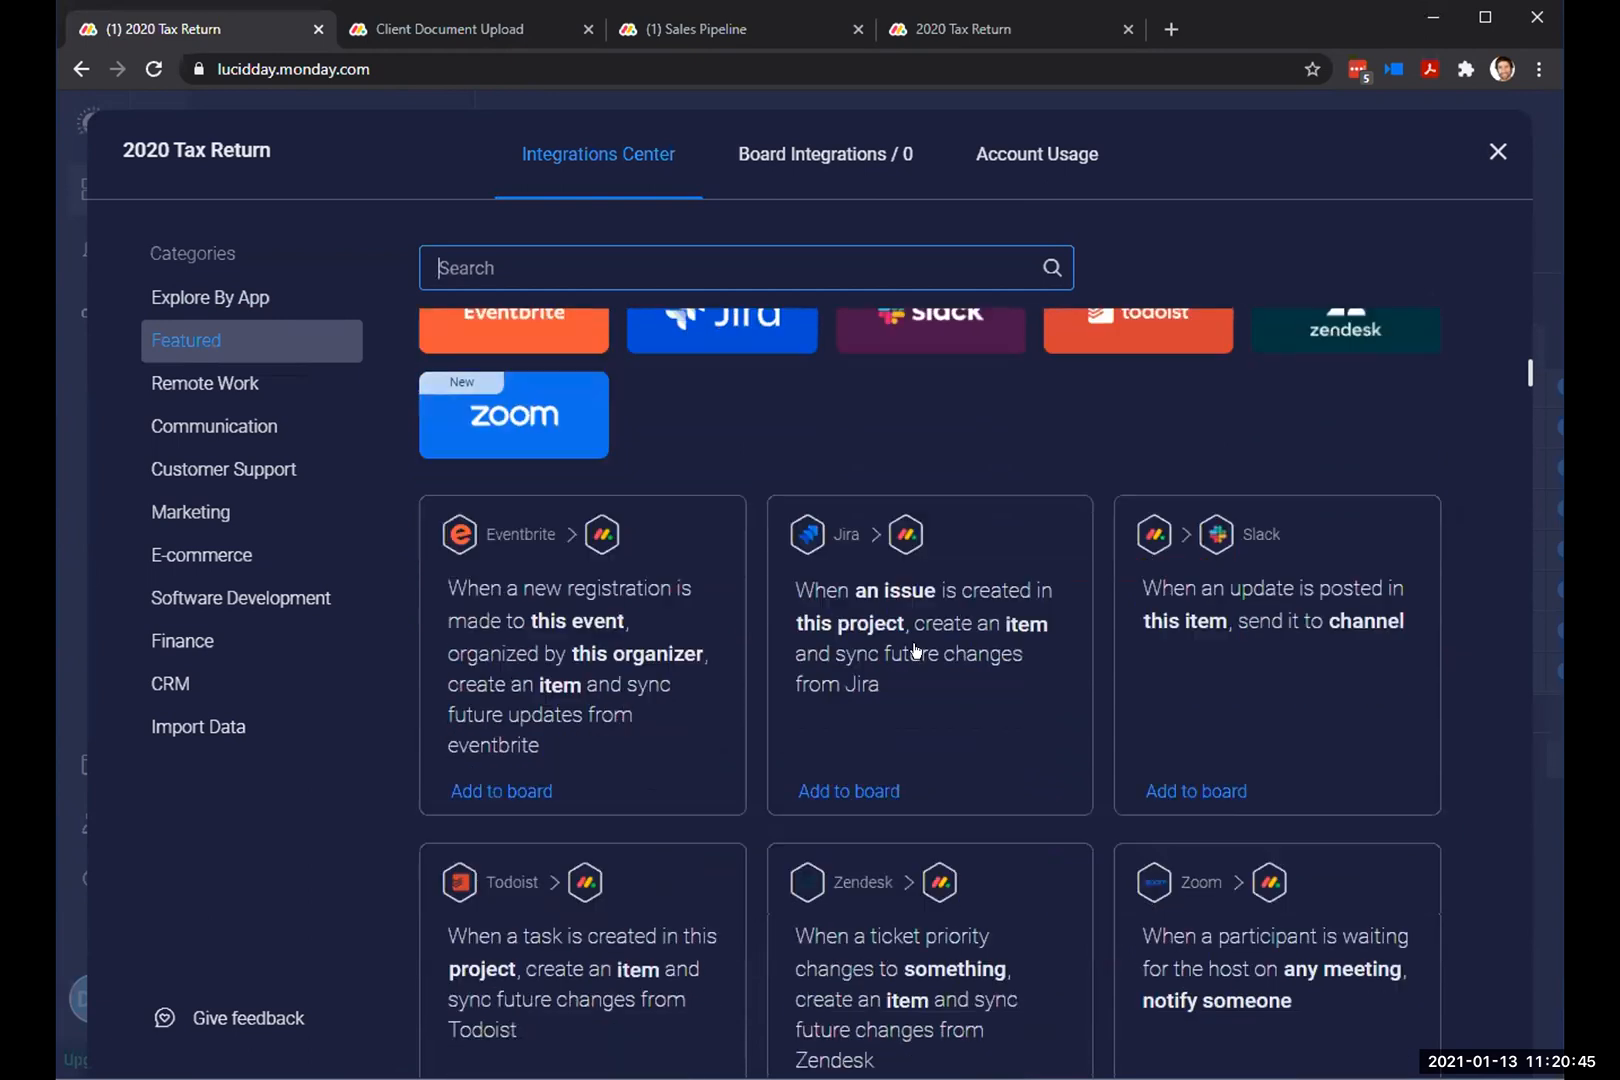
{"action": "scroll", "coordinate": [1480, 140], "scroll_direction": "up", "scroll_amount": 1}
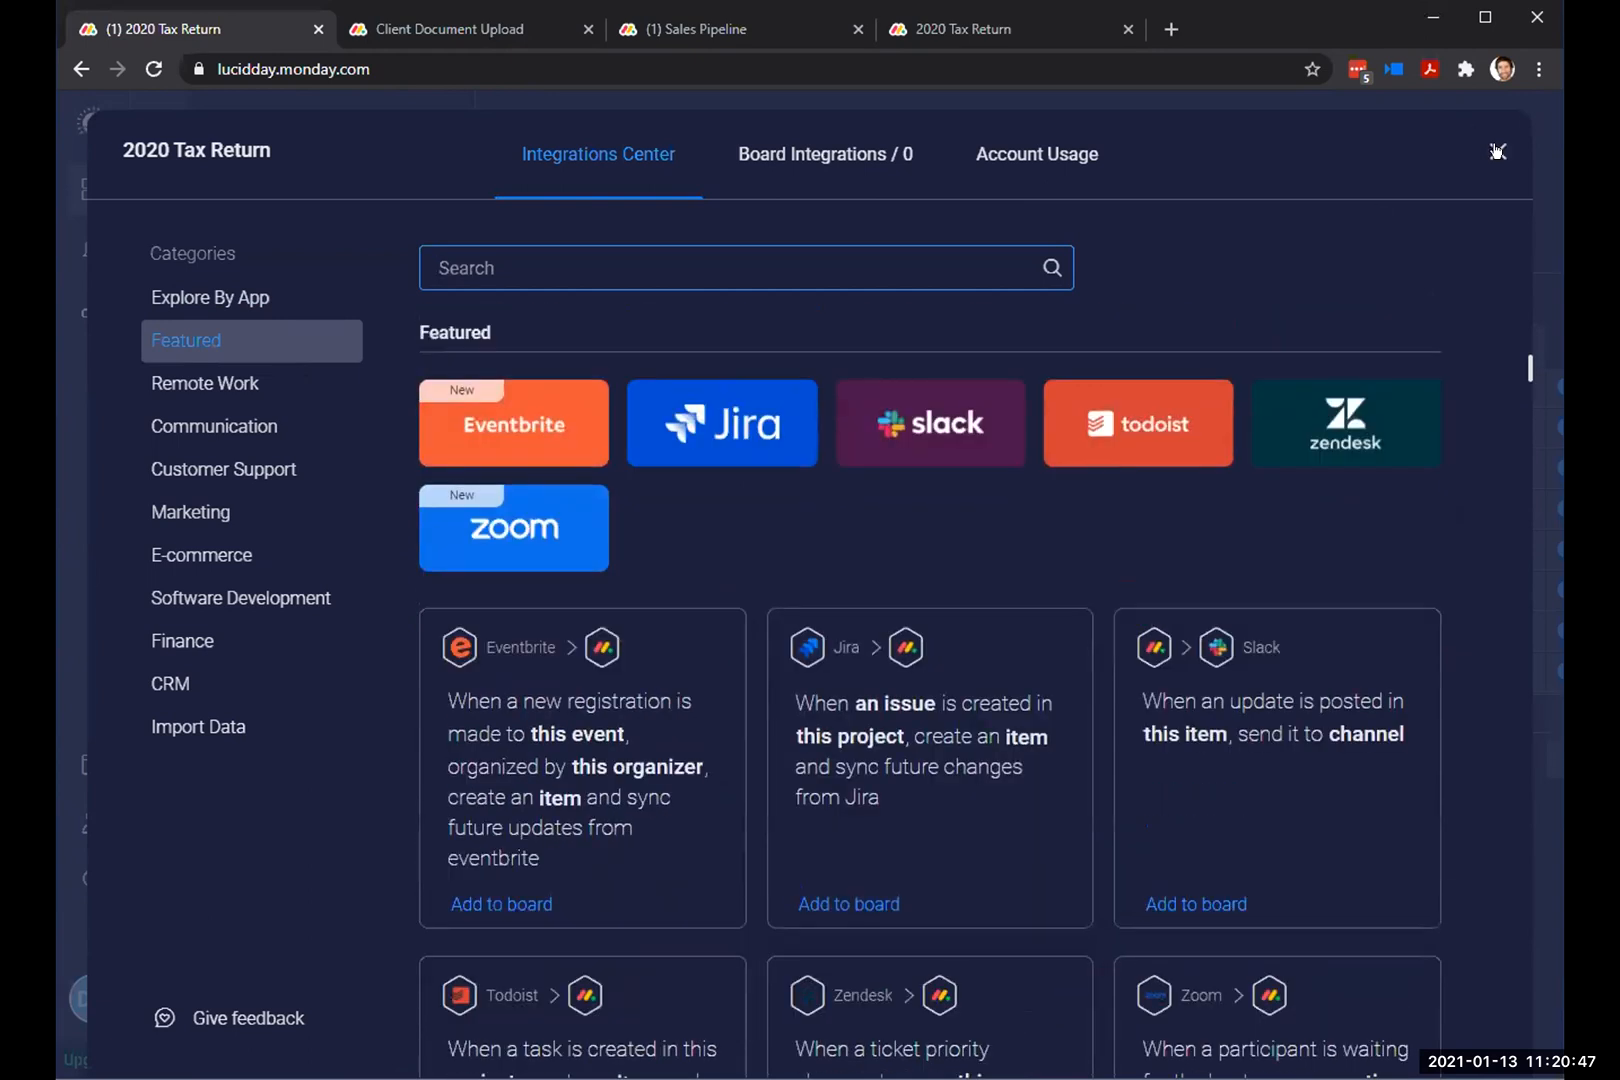
{"action": "left_click", "coordinate": [1497, 152]}
Step: Review the Time, Sent Date, Completed Date and Docs columns of the 2020 Tax Return group
{"action": "scroll", "coordinate": [1300, 600], "scroll_direction": "right", "scroll_amount": 5}
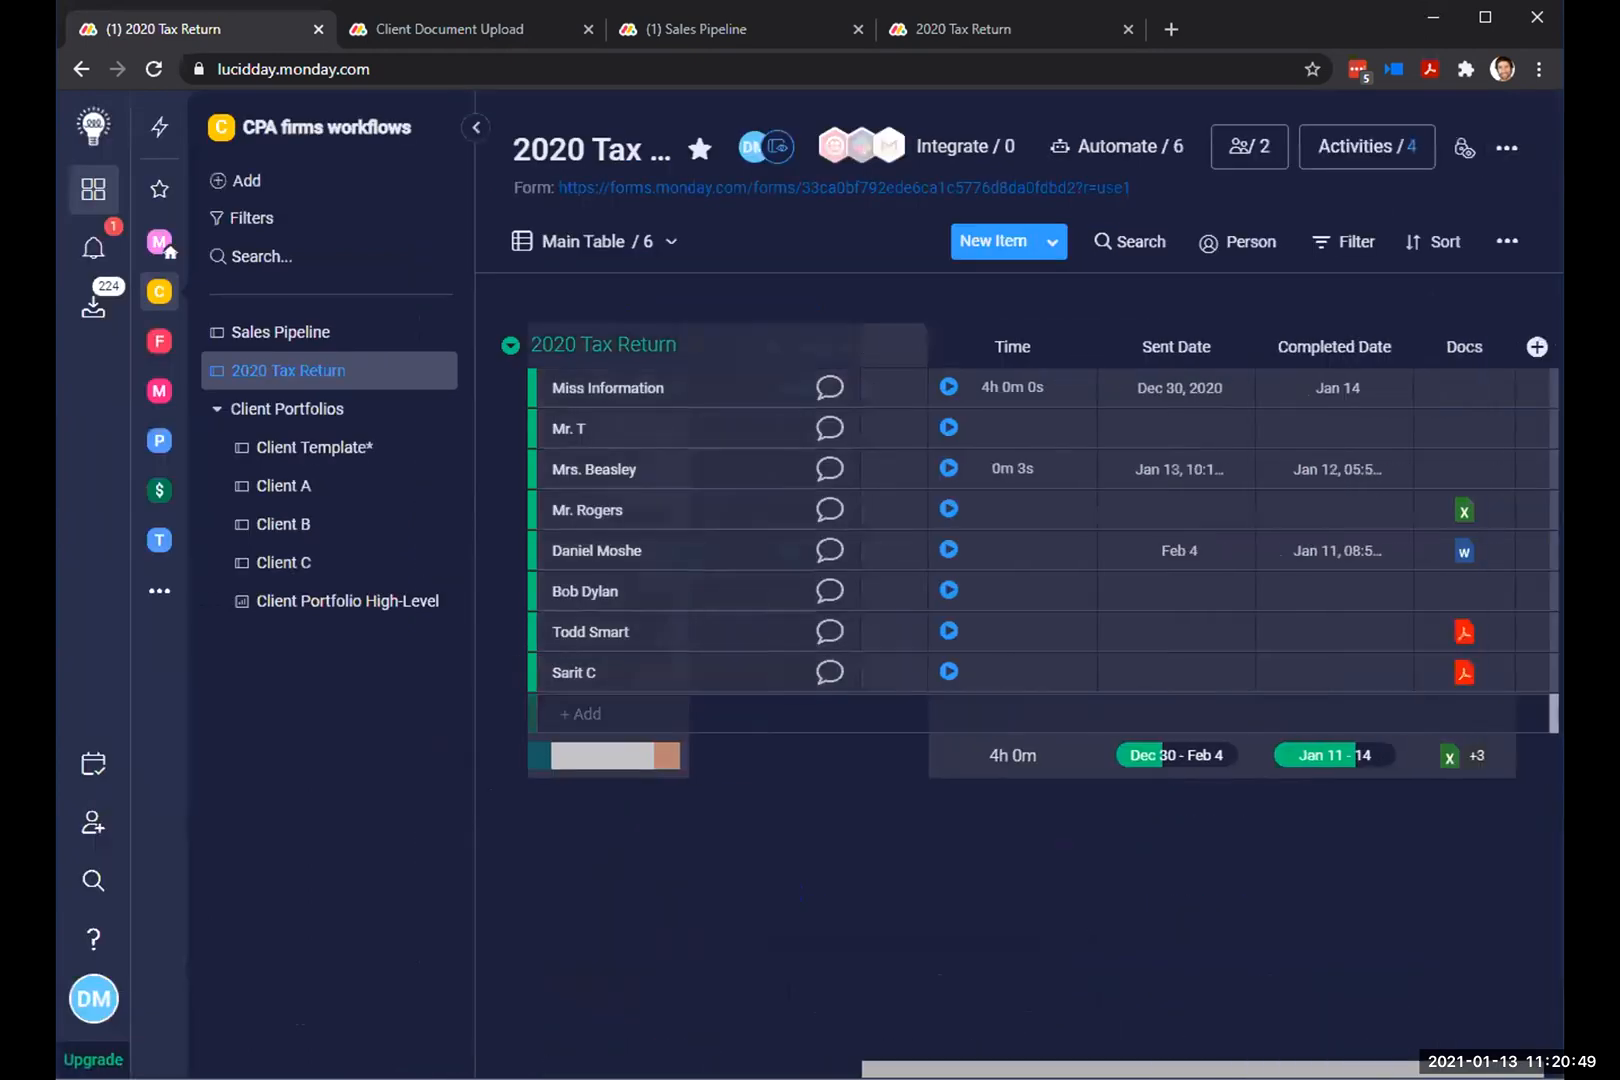
{"action": "mouse_move", "coordinate": [1430, 669]}
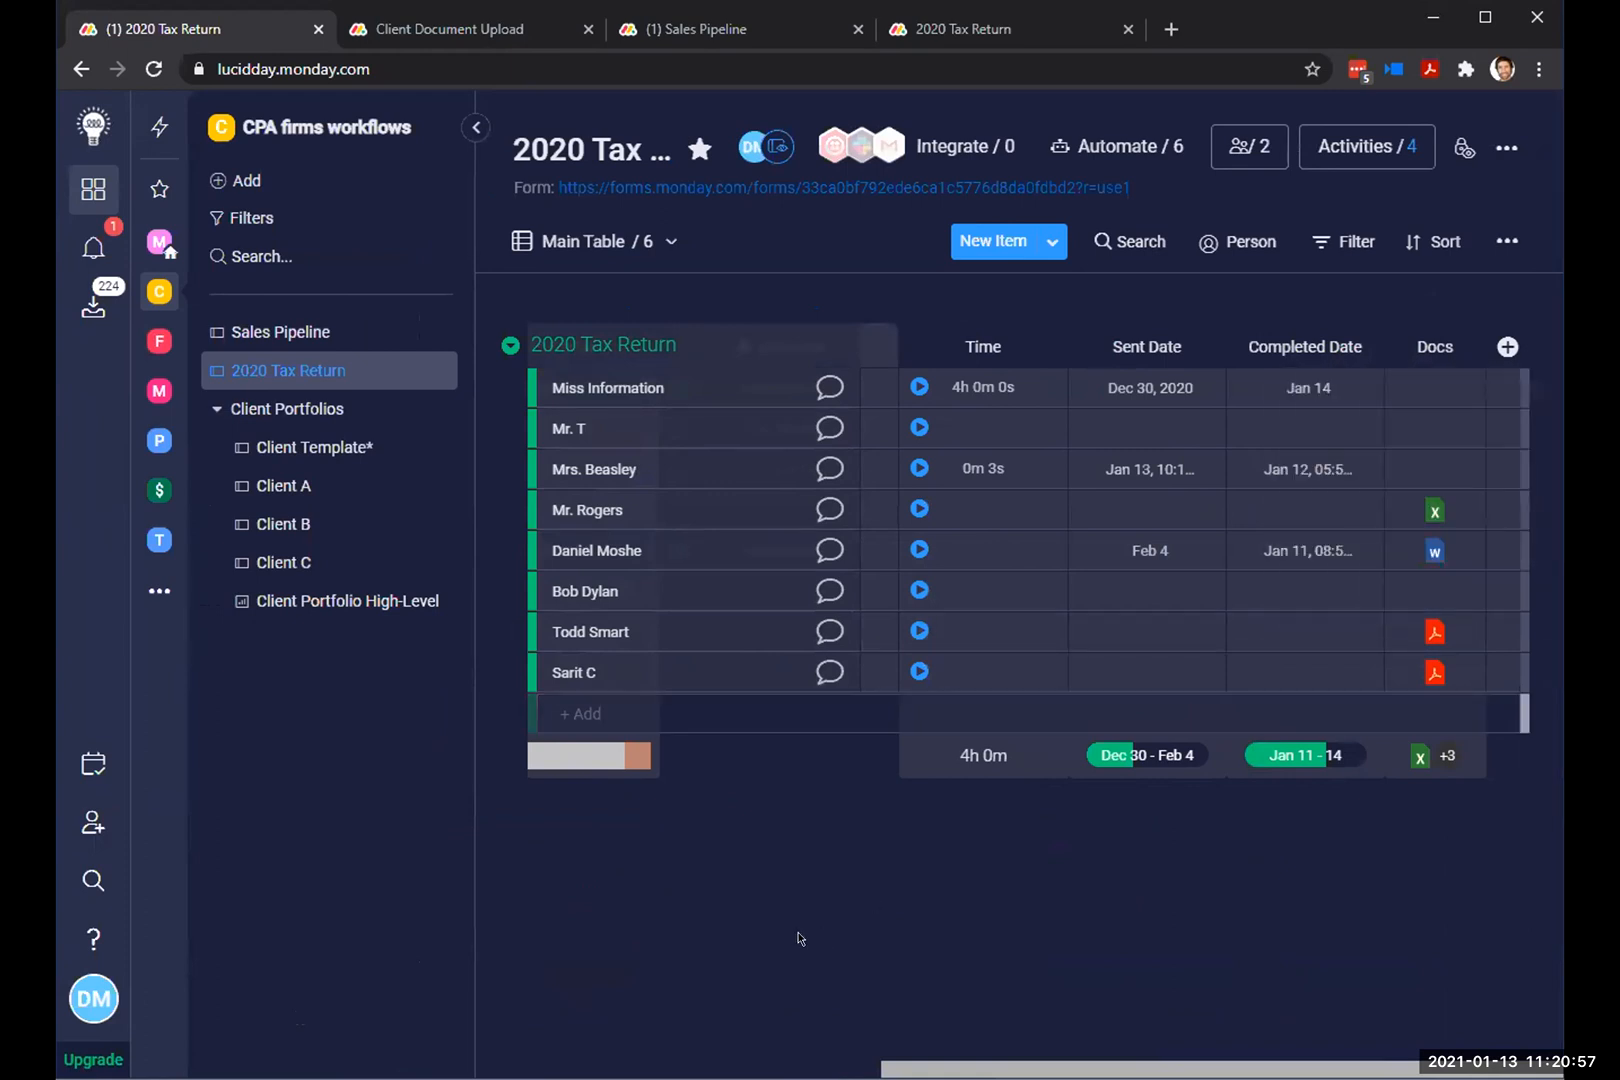
{"action": "scroll", "coordinate": [814, 1037], "scroll_direction": "left", "scroll_amount": 5}
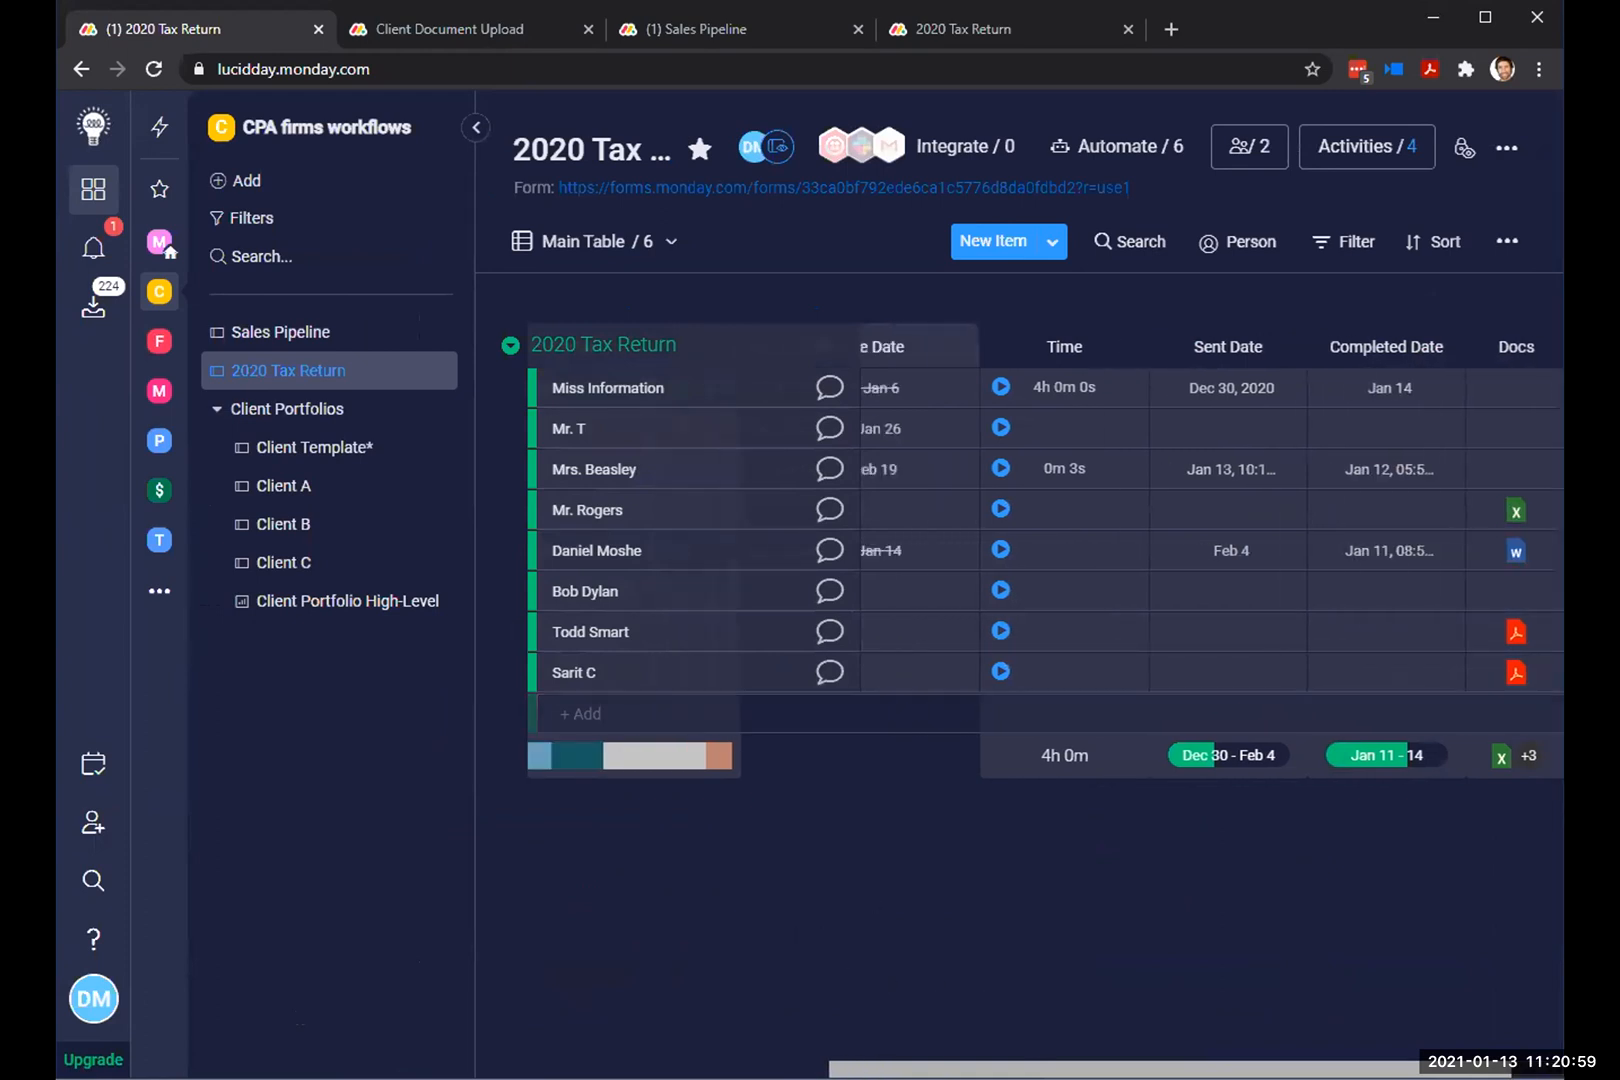
Step: Set the fourth client's Due Date to January 21, 2021
{"action": "scroll", "coordinate": [832, 1040], "scroll_direction": "left", "scroll_amount": 2}
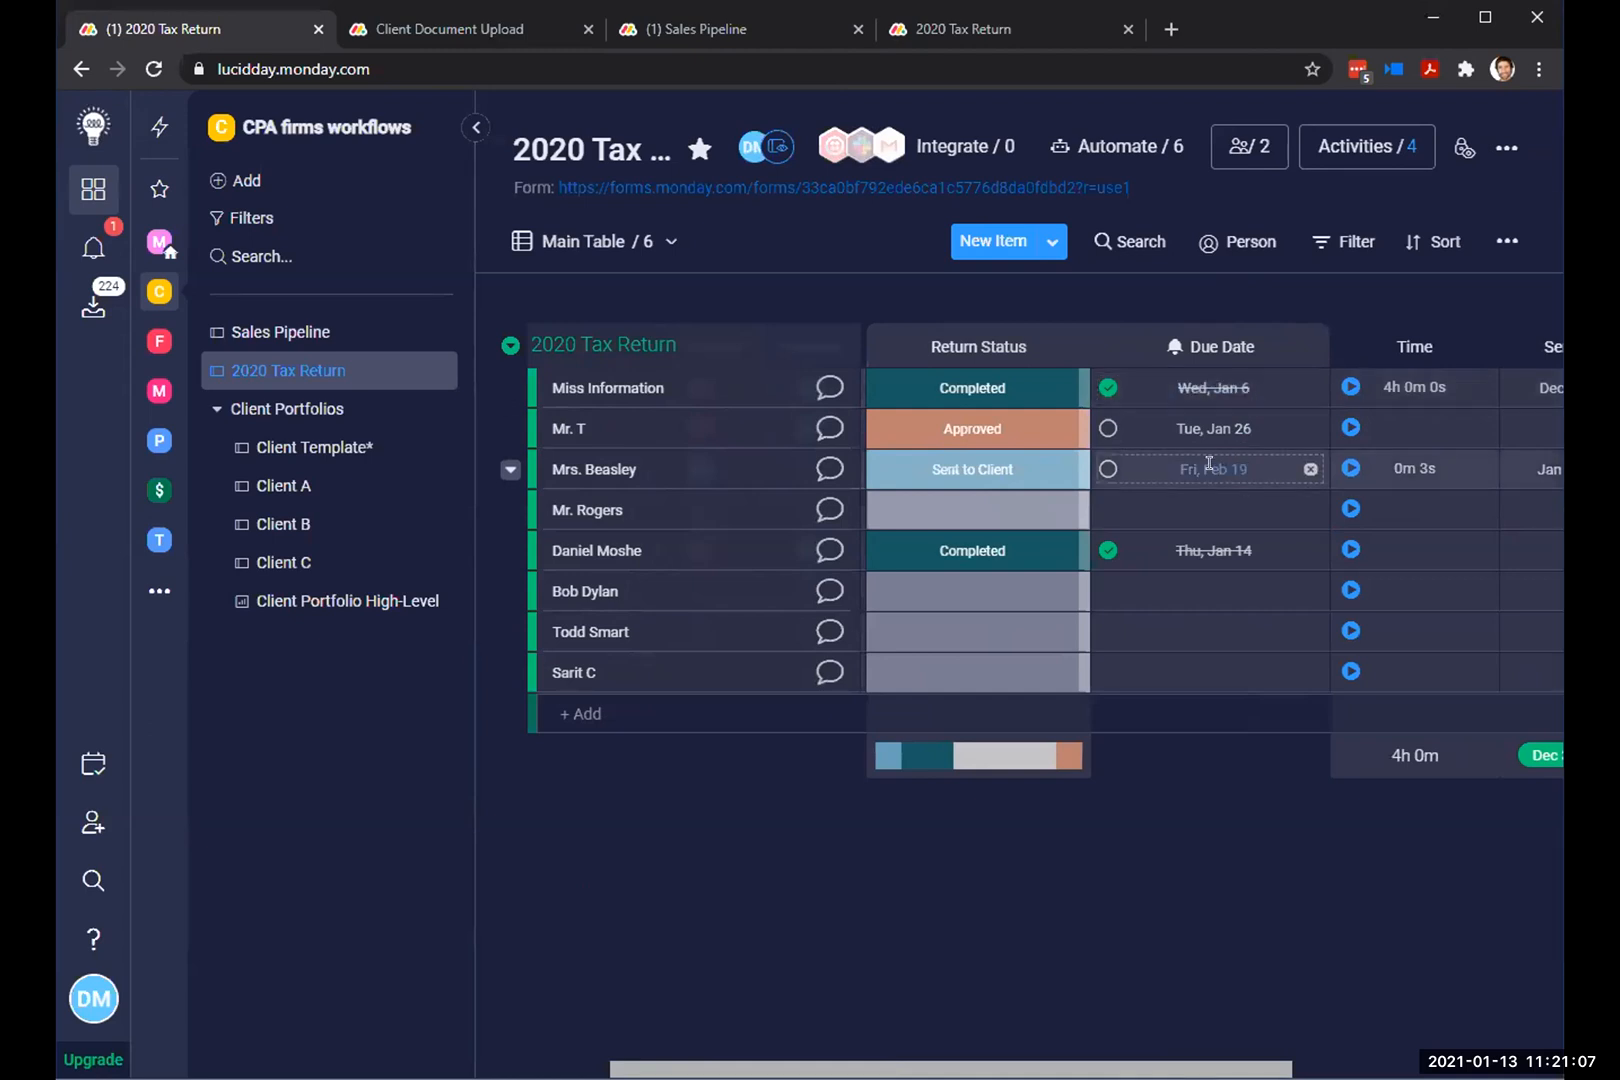
{"action": "left_click", "coordinate": [1222, 508]}
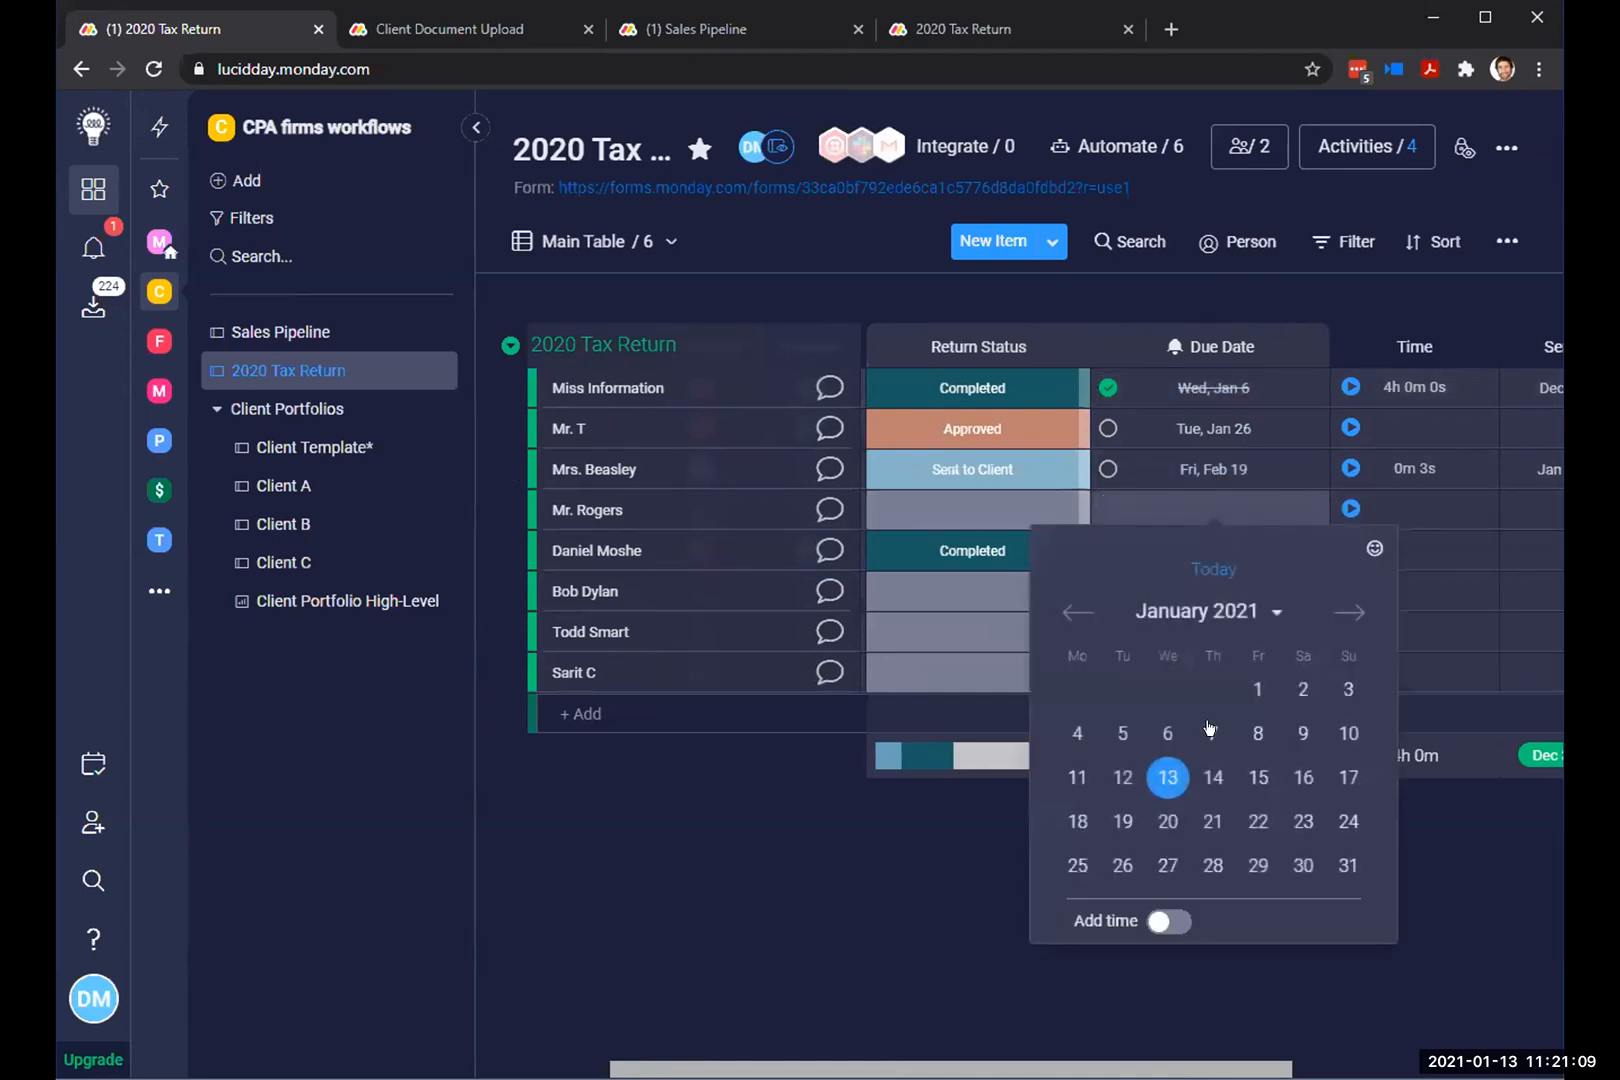
{"action": "left_click", "coordinate": [1210, 822]}
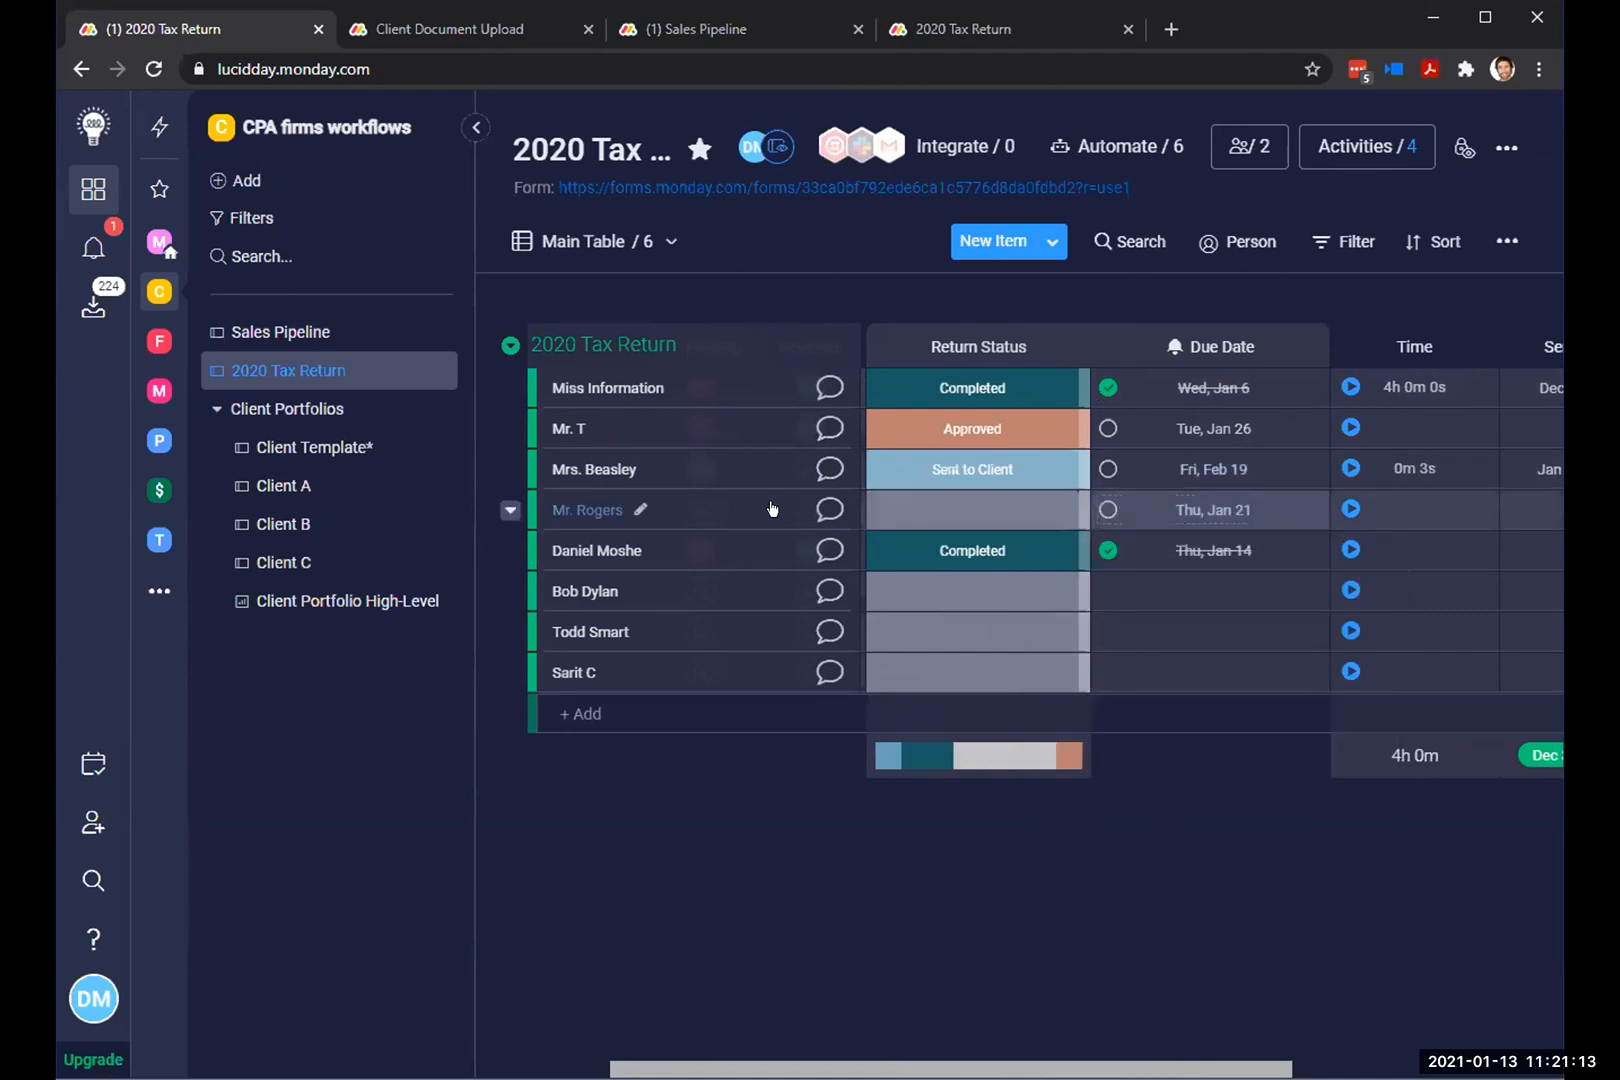
{"action": "scroll", "coordinate": [1000, 530], "scroll_direction": "left", "scroll_amount": 3}
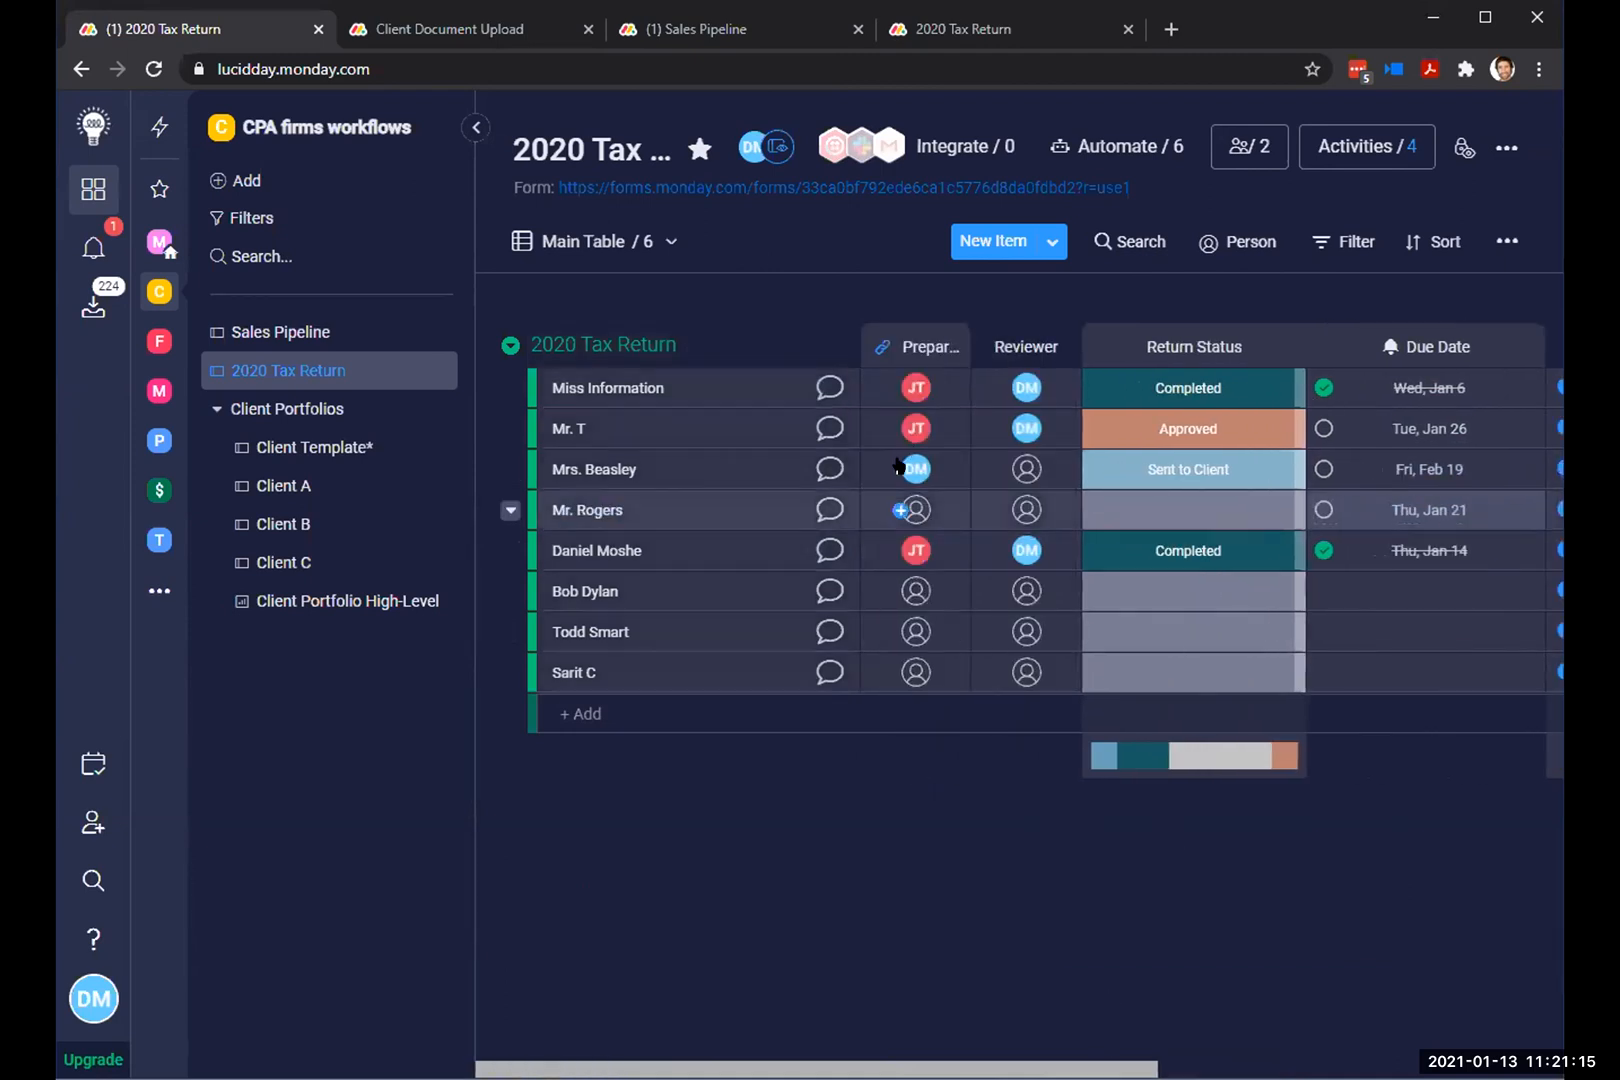
Step: Start the Time tracker on the fourth client's row and stop it after about 17 seconds
{"action": "scroll", "coordinate": [1412, 541], "scroll_direction": "right", "scroll_amount": 3}
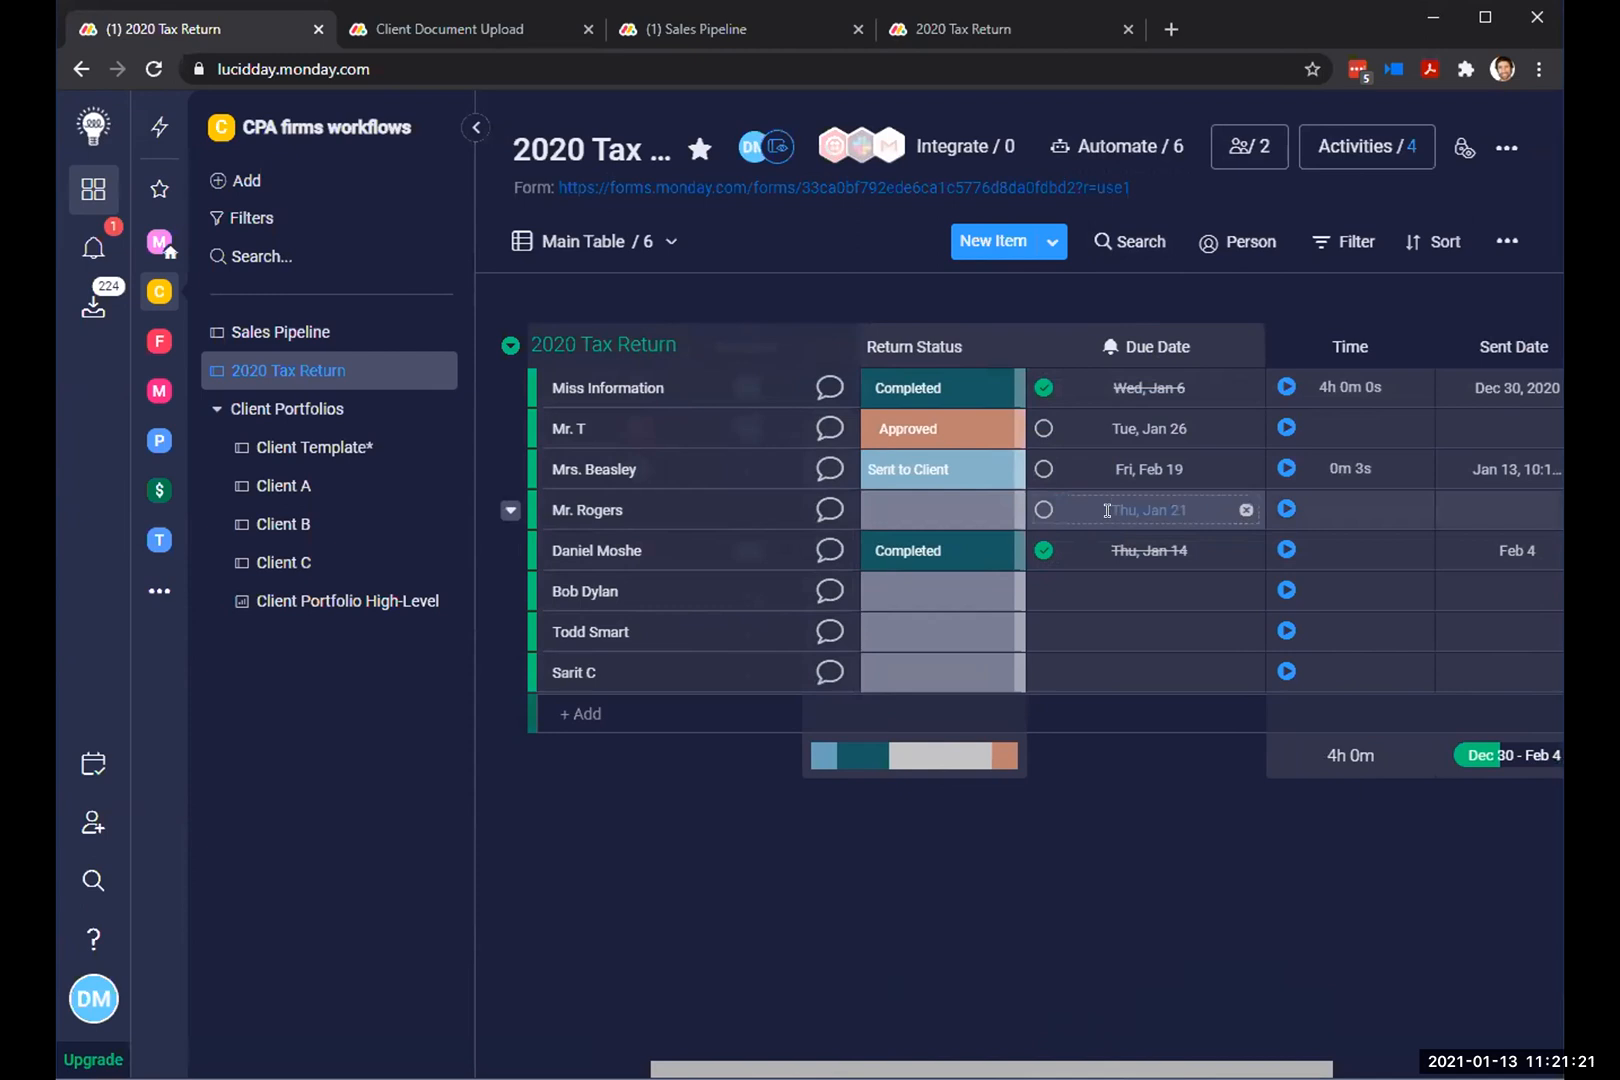
{"action": "scroll", "coordinate": [1174, 1048], "scroll_direction": "right", "scroll_amount": 1}
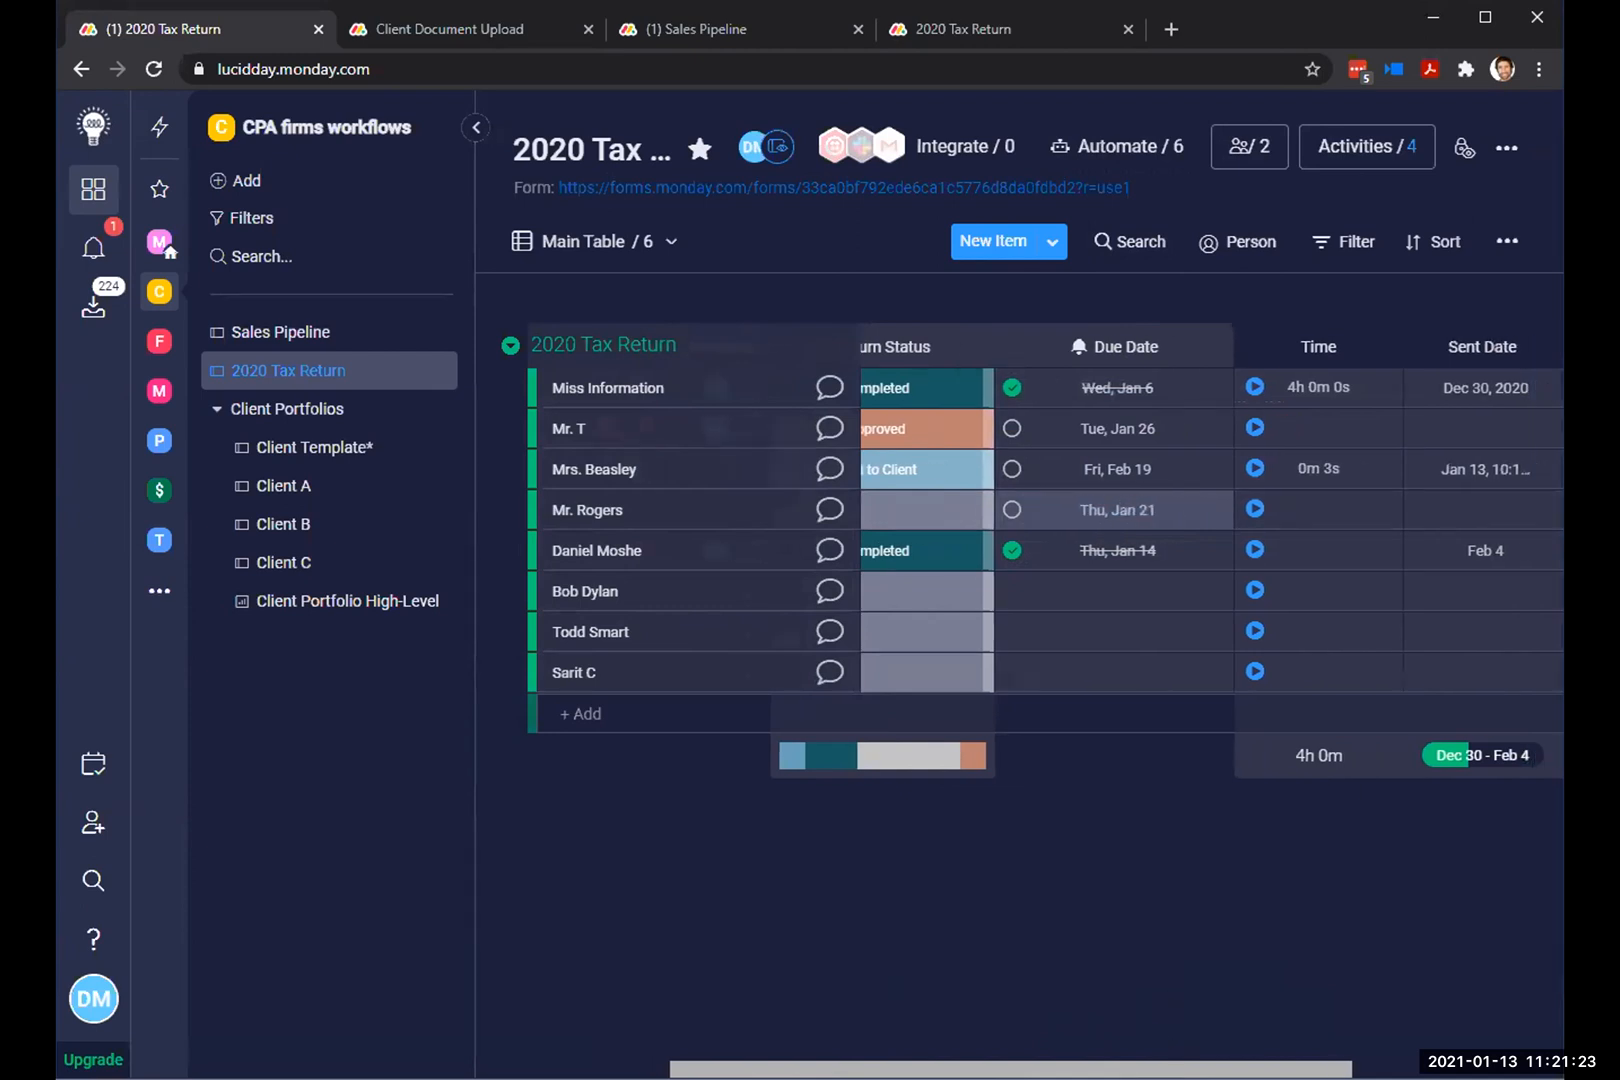
{"action": "scroll", "coordinate": [1200, 550], "scroll_direction": "right", "scroll_amount": 3}
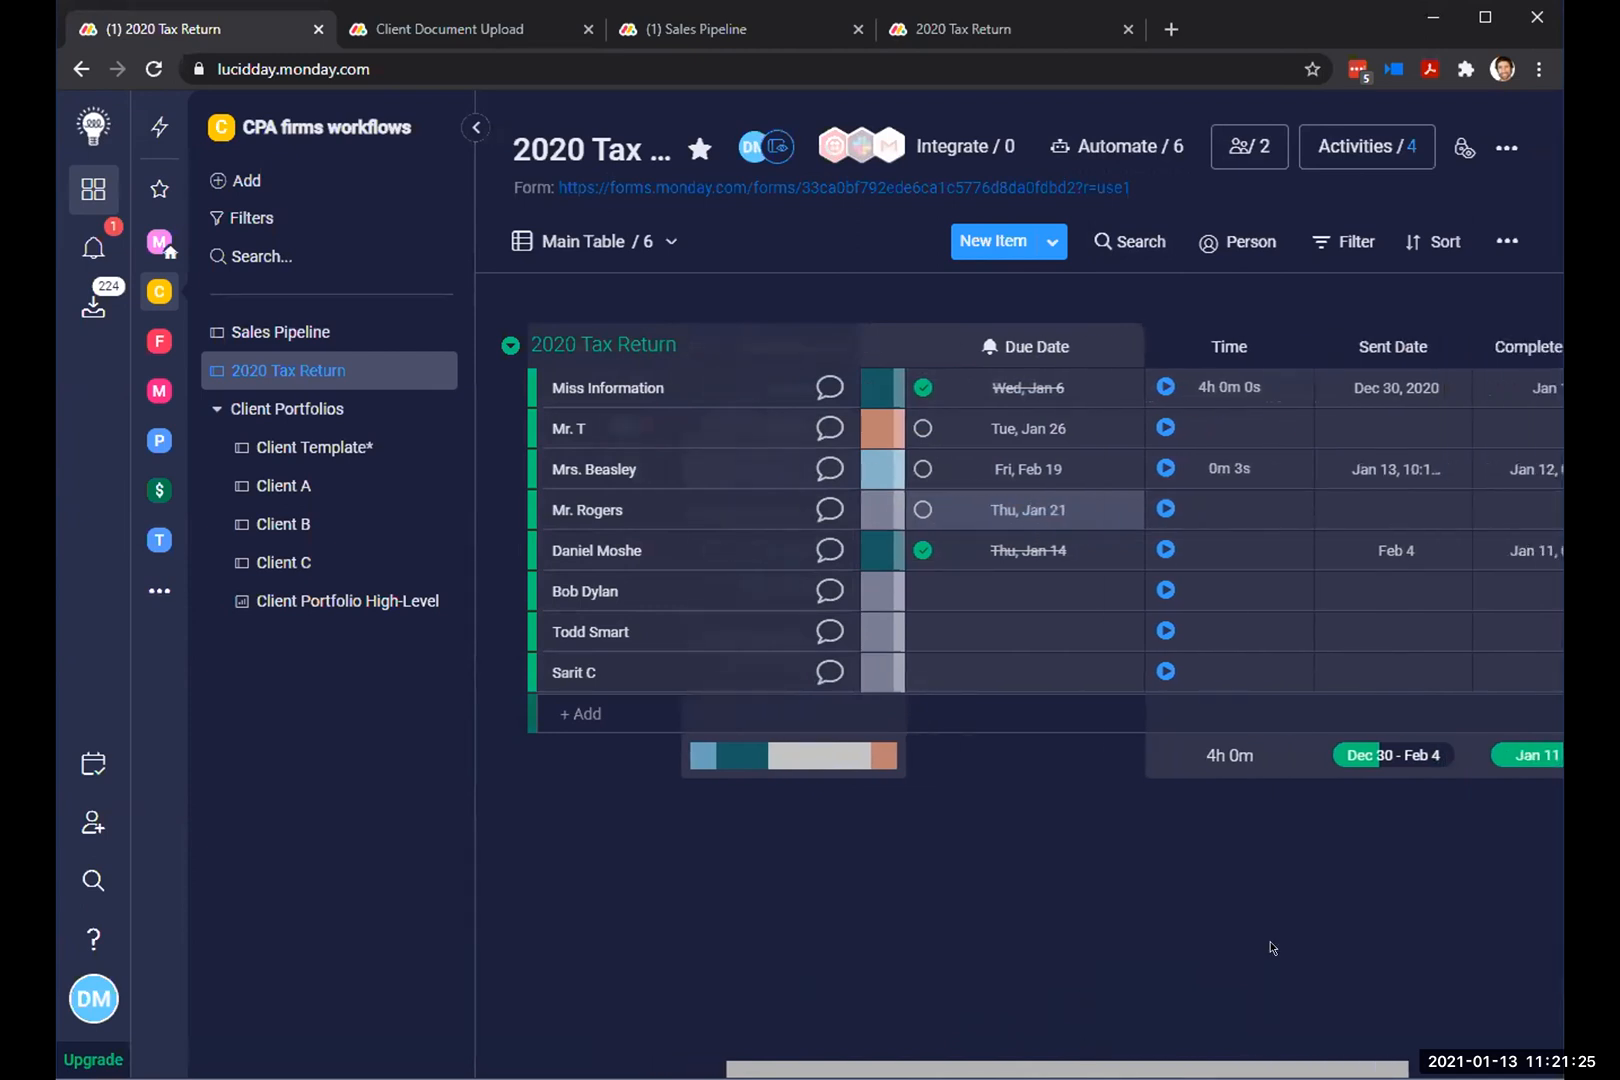
{"action": "left_click", "coordinate": [1163, 509]}
{"action": "scroll", "coordinate": [1050, 530], "scroll_direction": "right", "scroll_amount": 3}
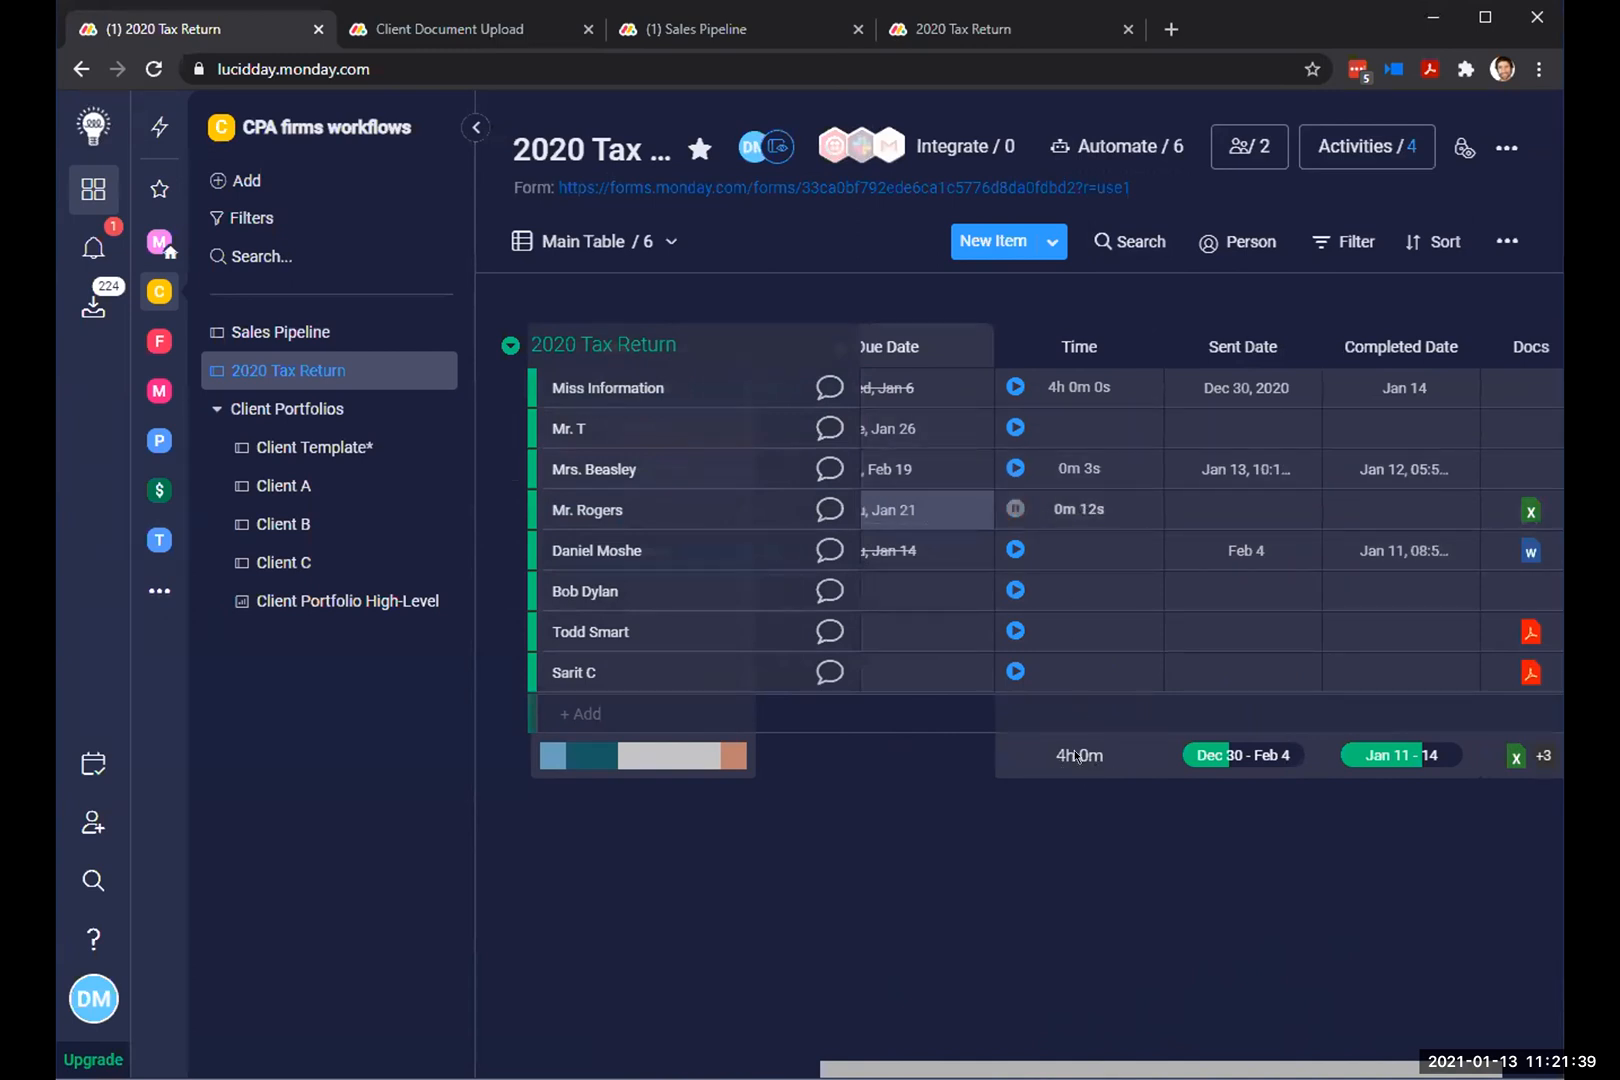
{"action": "left_click", "coordinate": [1017, 509]}
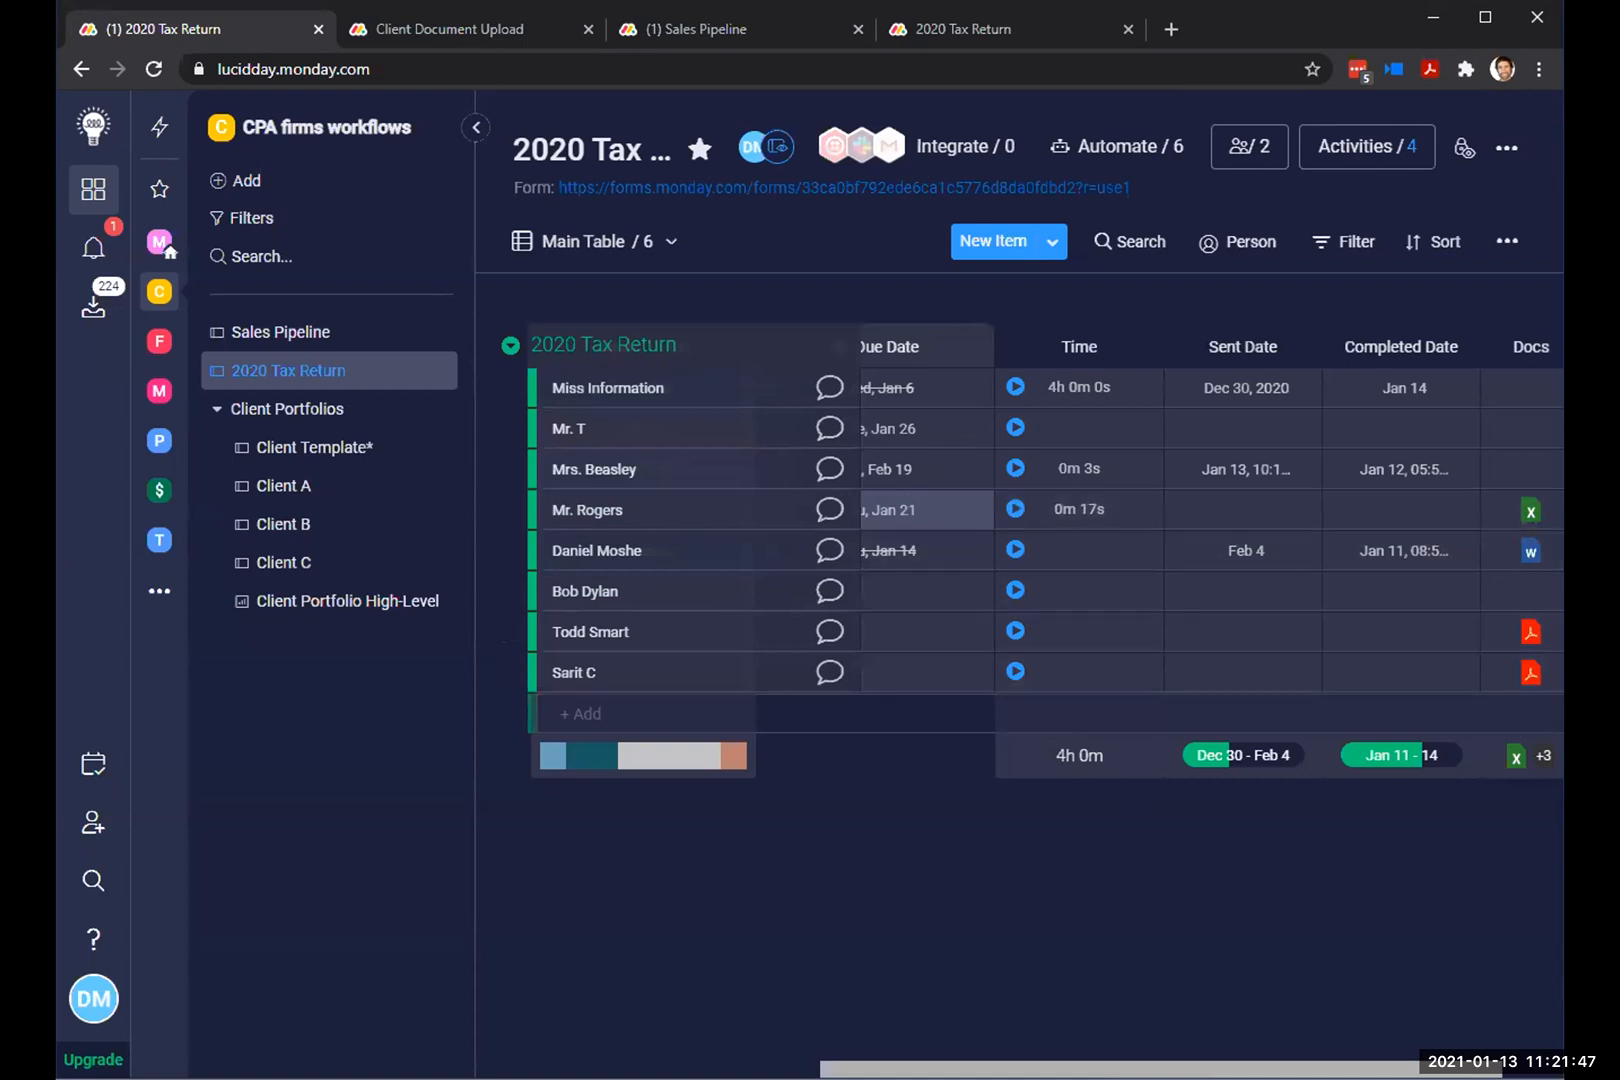
{"action": "scroll", "coordinate": [1171, 640], "scroll_direction": "left", "scroll_amount": 3}
{"action": "scroll", "coordinate": [1064, 530], "scroll_direction": "left", "scroll_amount": 1}
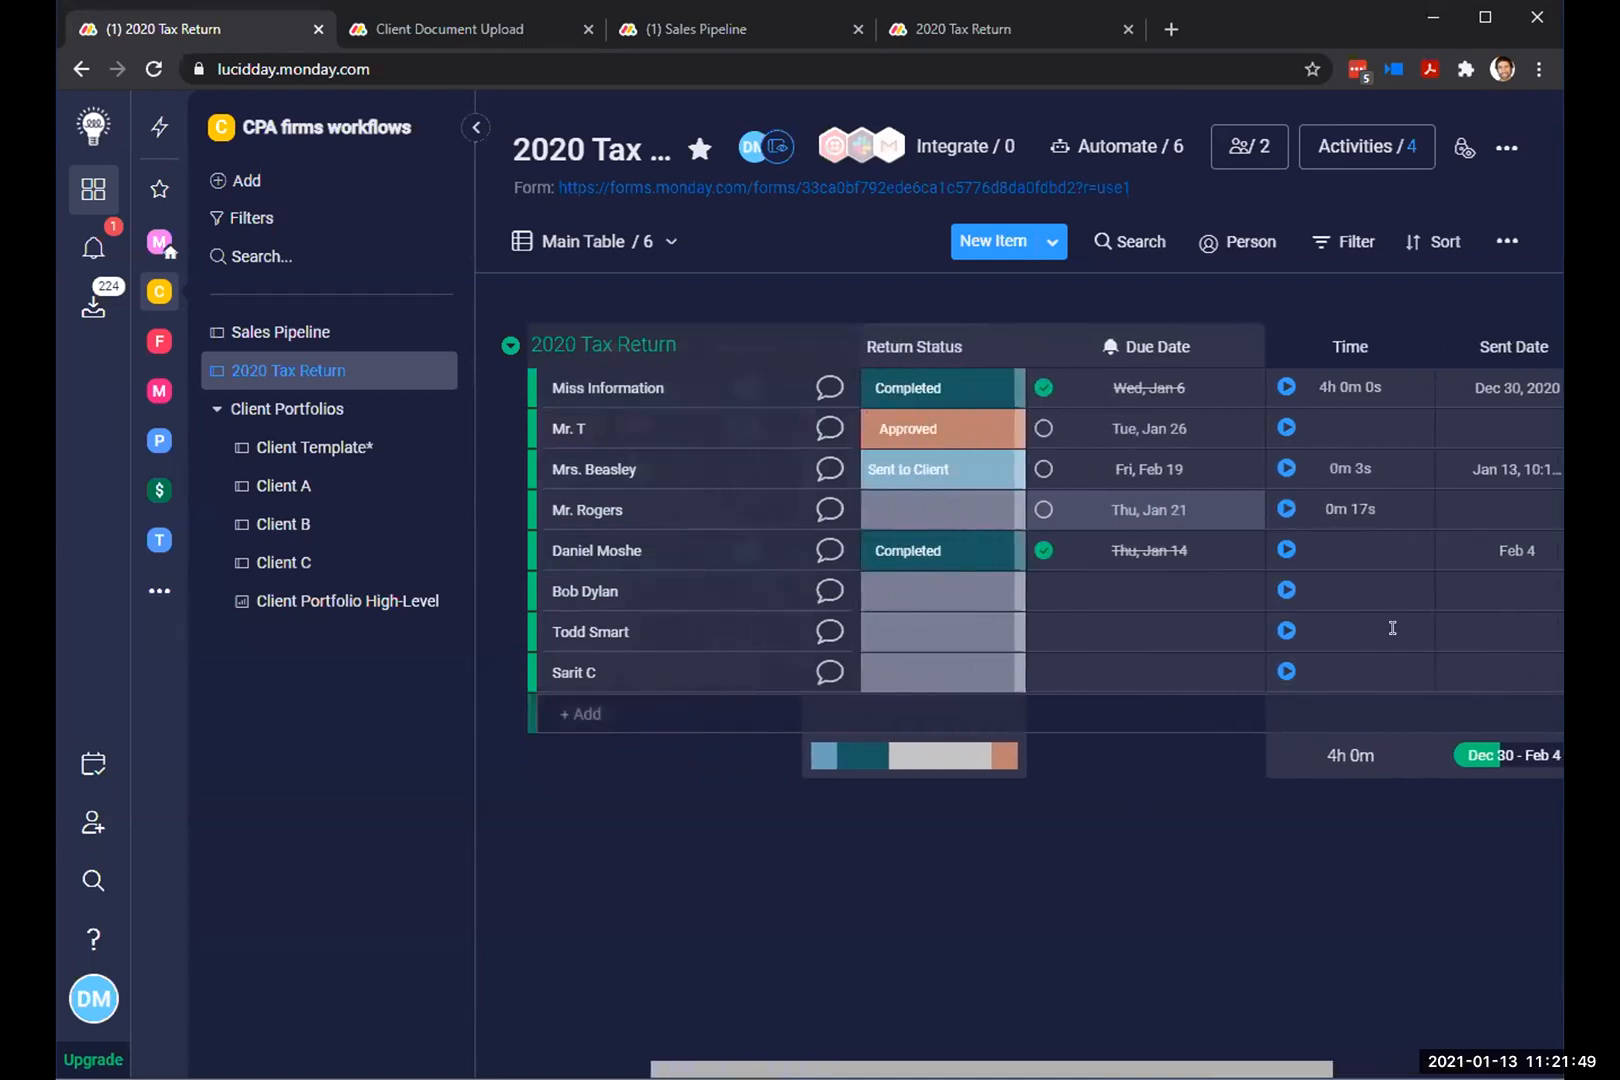
Step: Set the fourth client's Return Status to Sent to Client and check the Sent Date in that row
{"action": "left_click", "coordinate": [932, 513]}
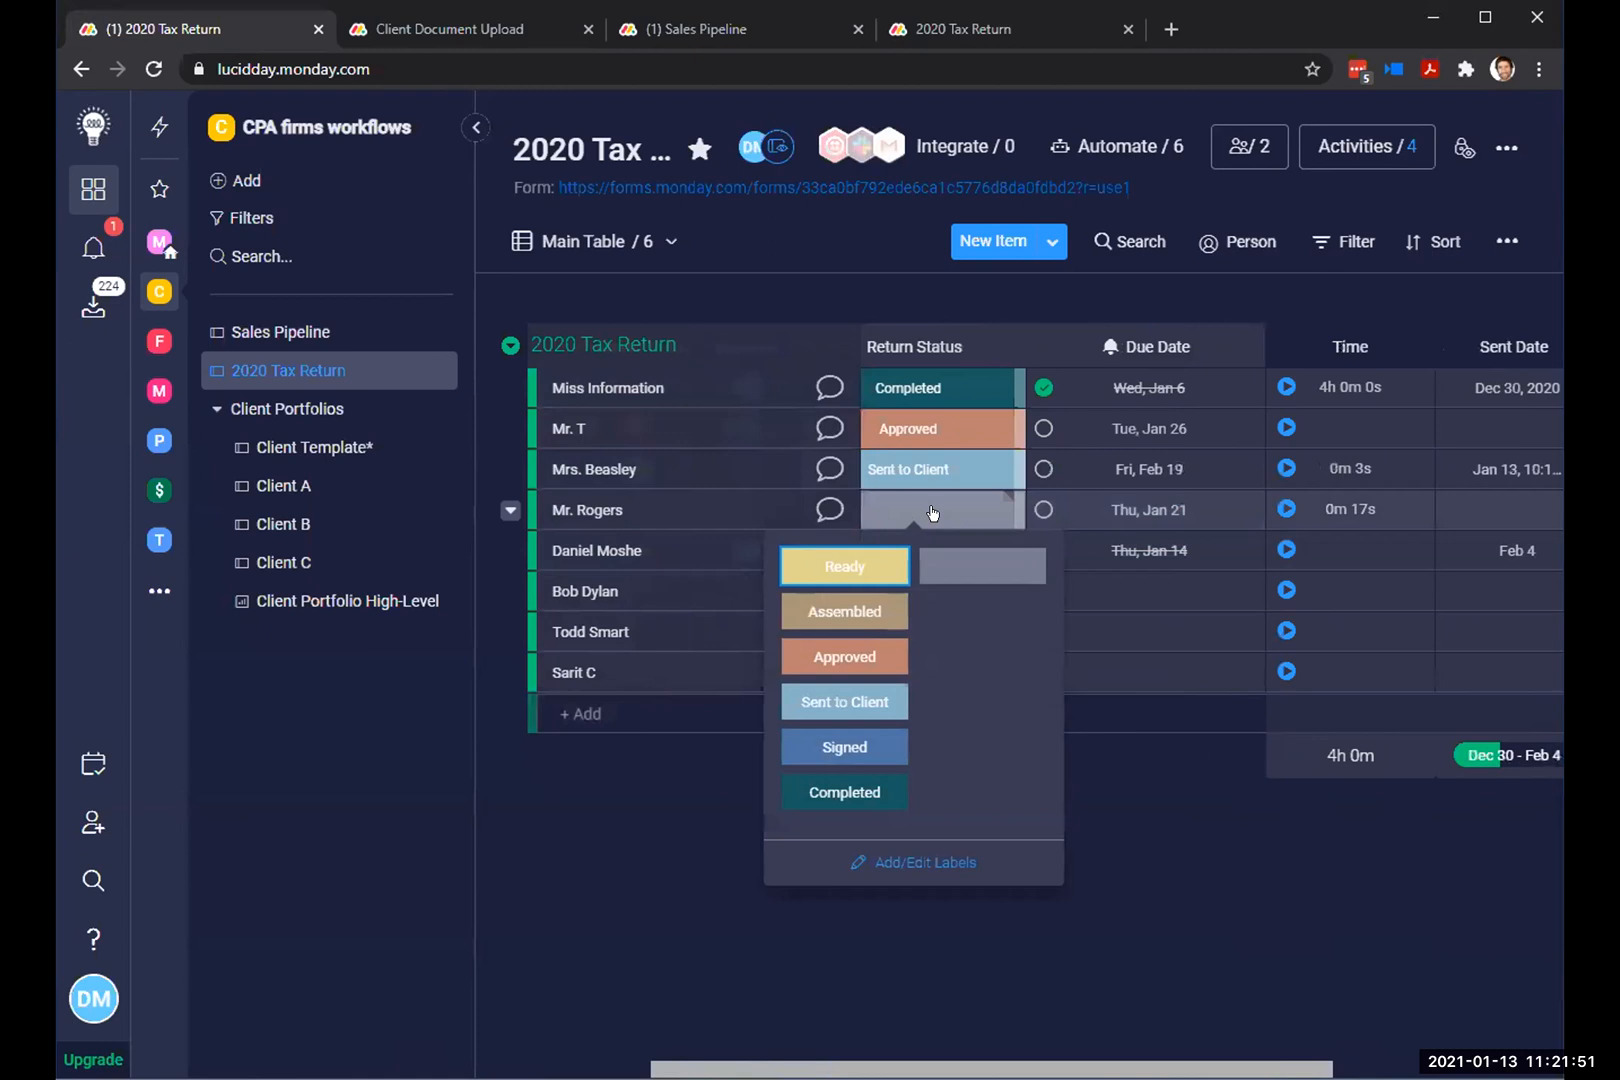
{"action": "left_click", "coordinate": [862, 701]}
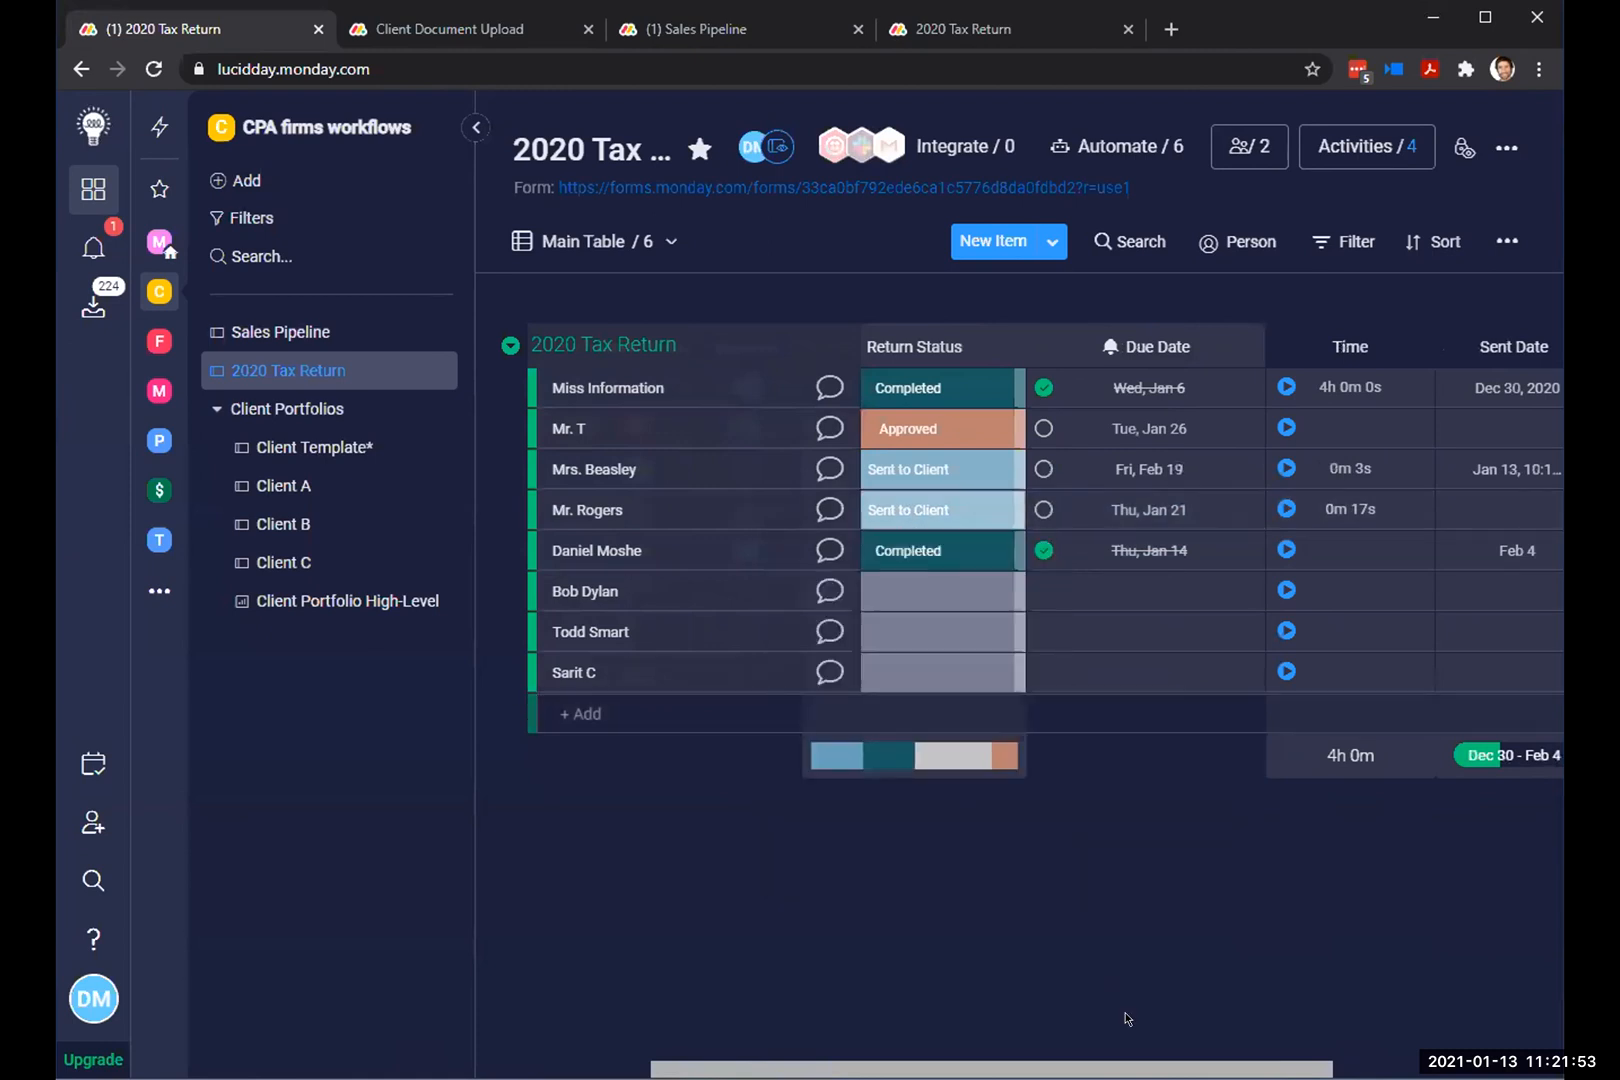
{"action": "scroll", "coordinate": [1000, 530], "scroll_direction": "right", "scroll_amount": 5}
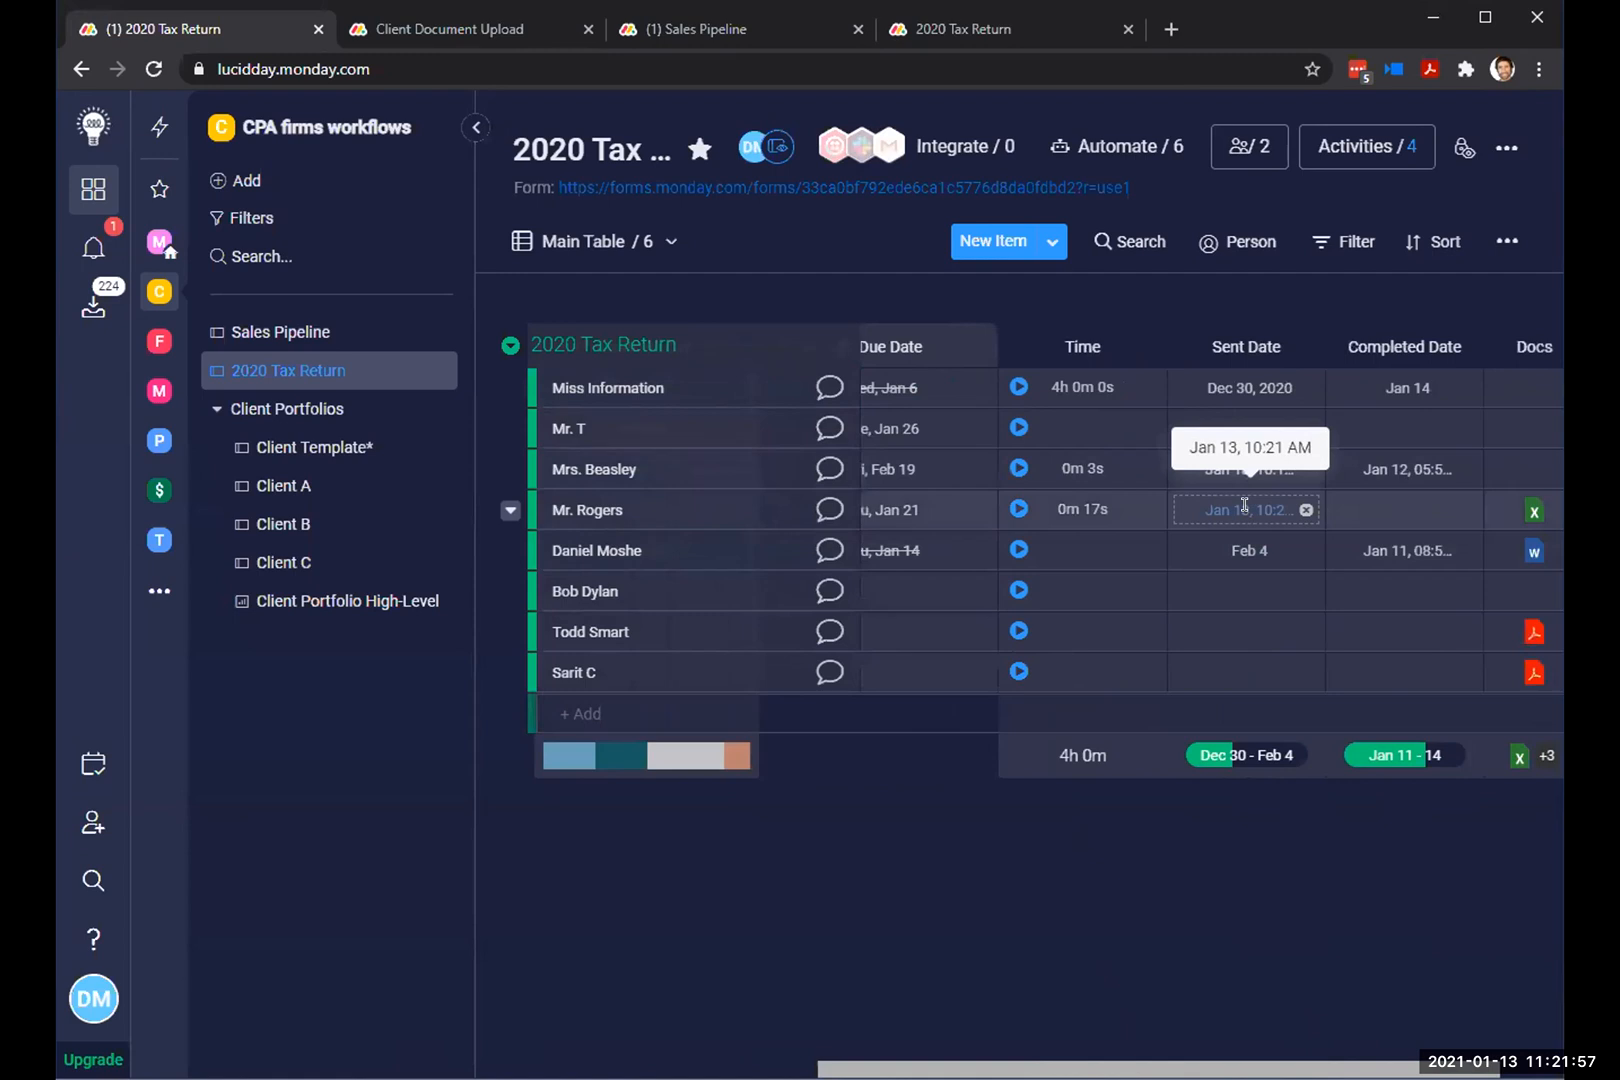
{"action": "scroll", "coordinate": [1050, 530], "scroll_direction": "left", "scroll_amount": 4}
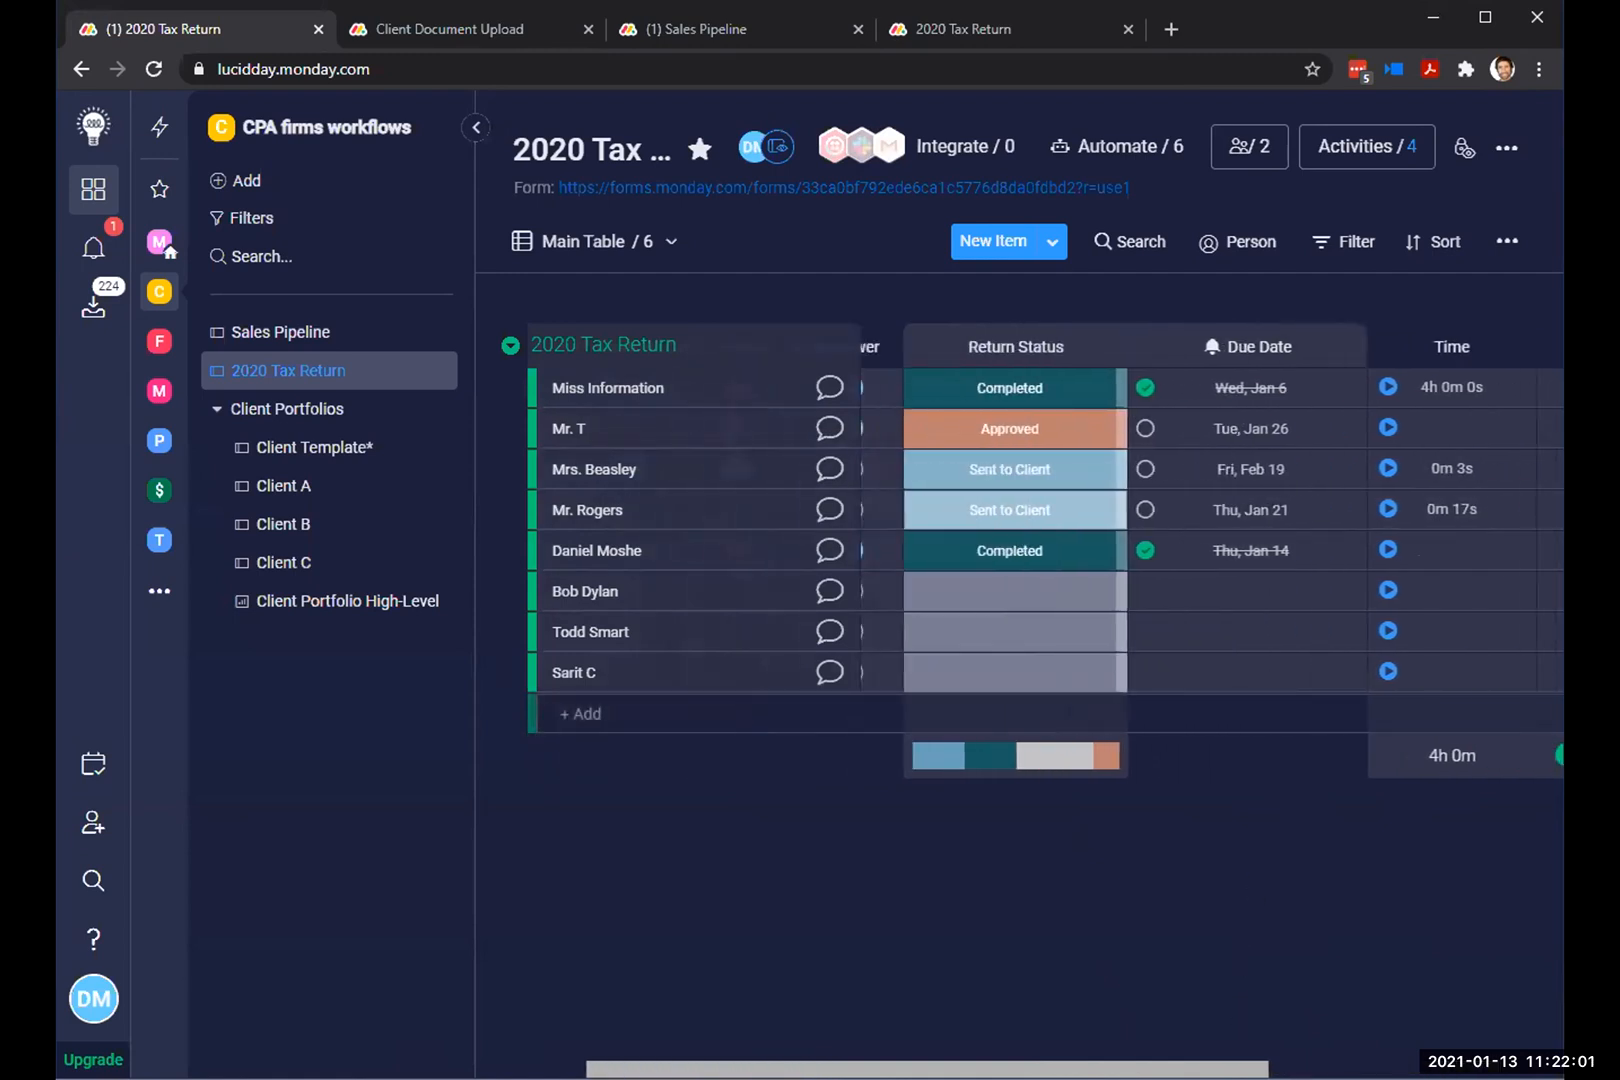
Step: Set the fourth client's Return Status to Completed and check the Completed Date and Due Date in that row
{"action": "left_click", "coordinate": [1005, 515]}
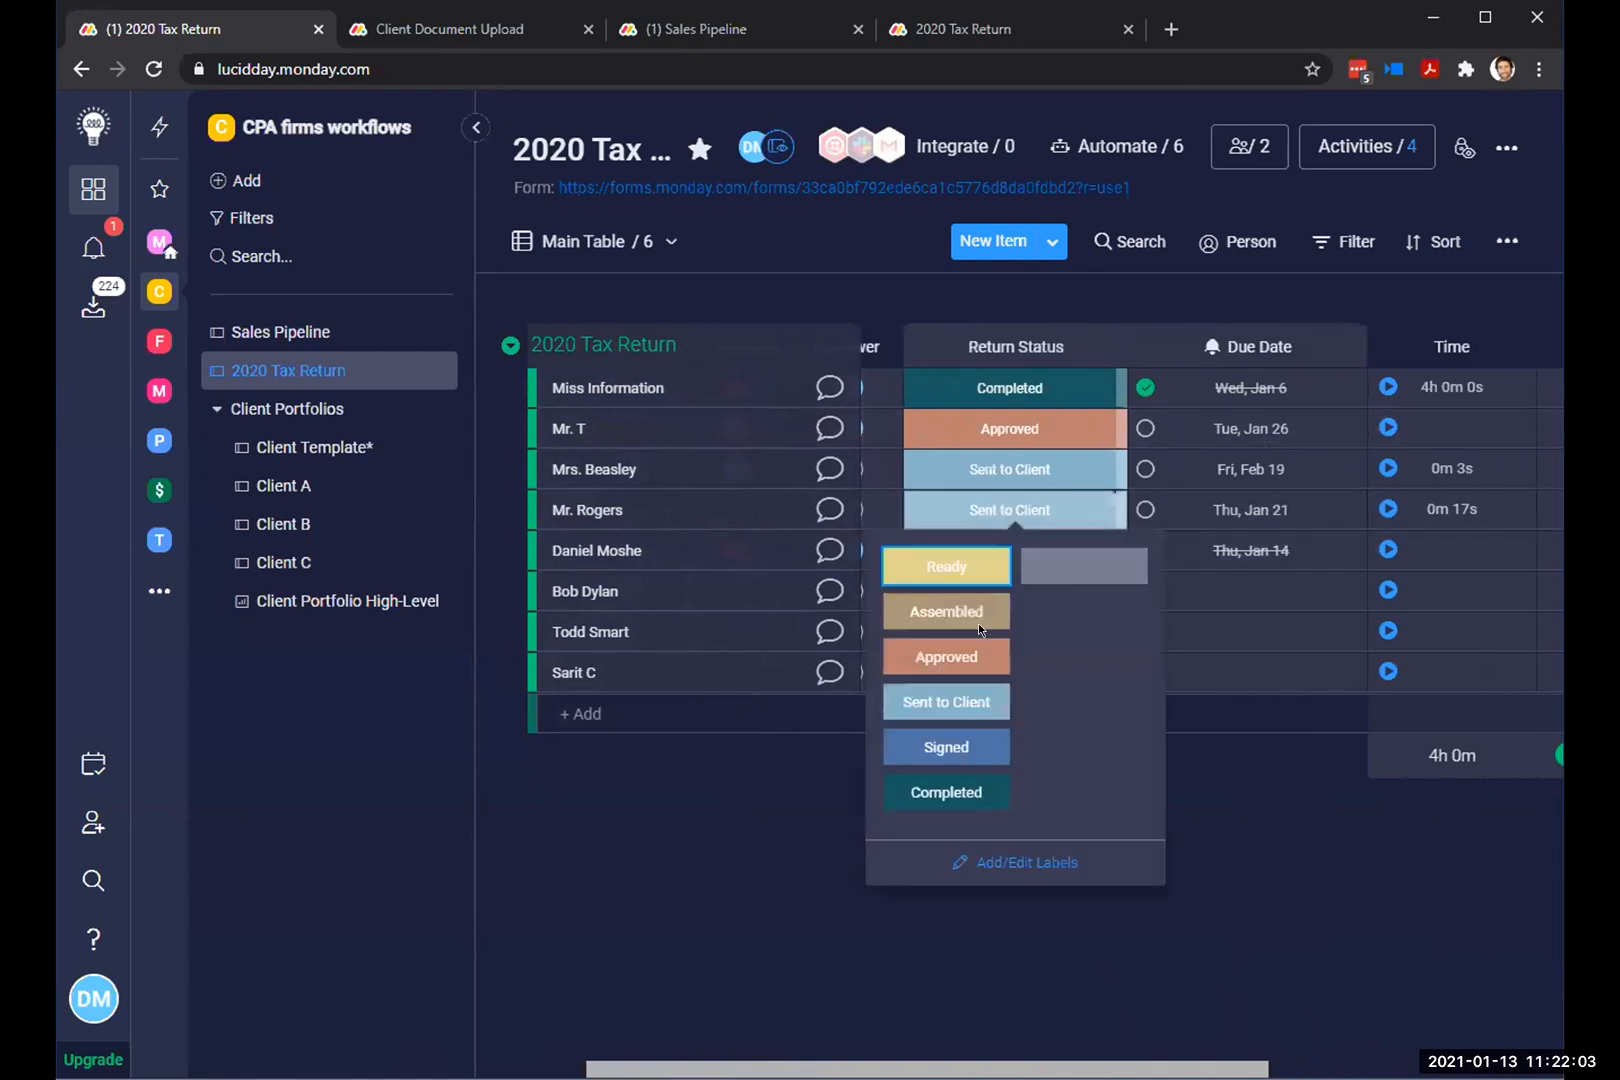
{"action": "left_click", "coordinate": [946, 792]}
{"action": "scroll", "coordinate": [955, 792], "scroll_direction": "right", "scroll_amount": 4}
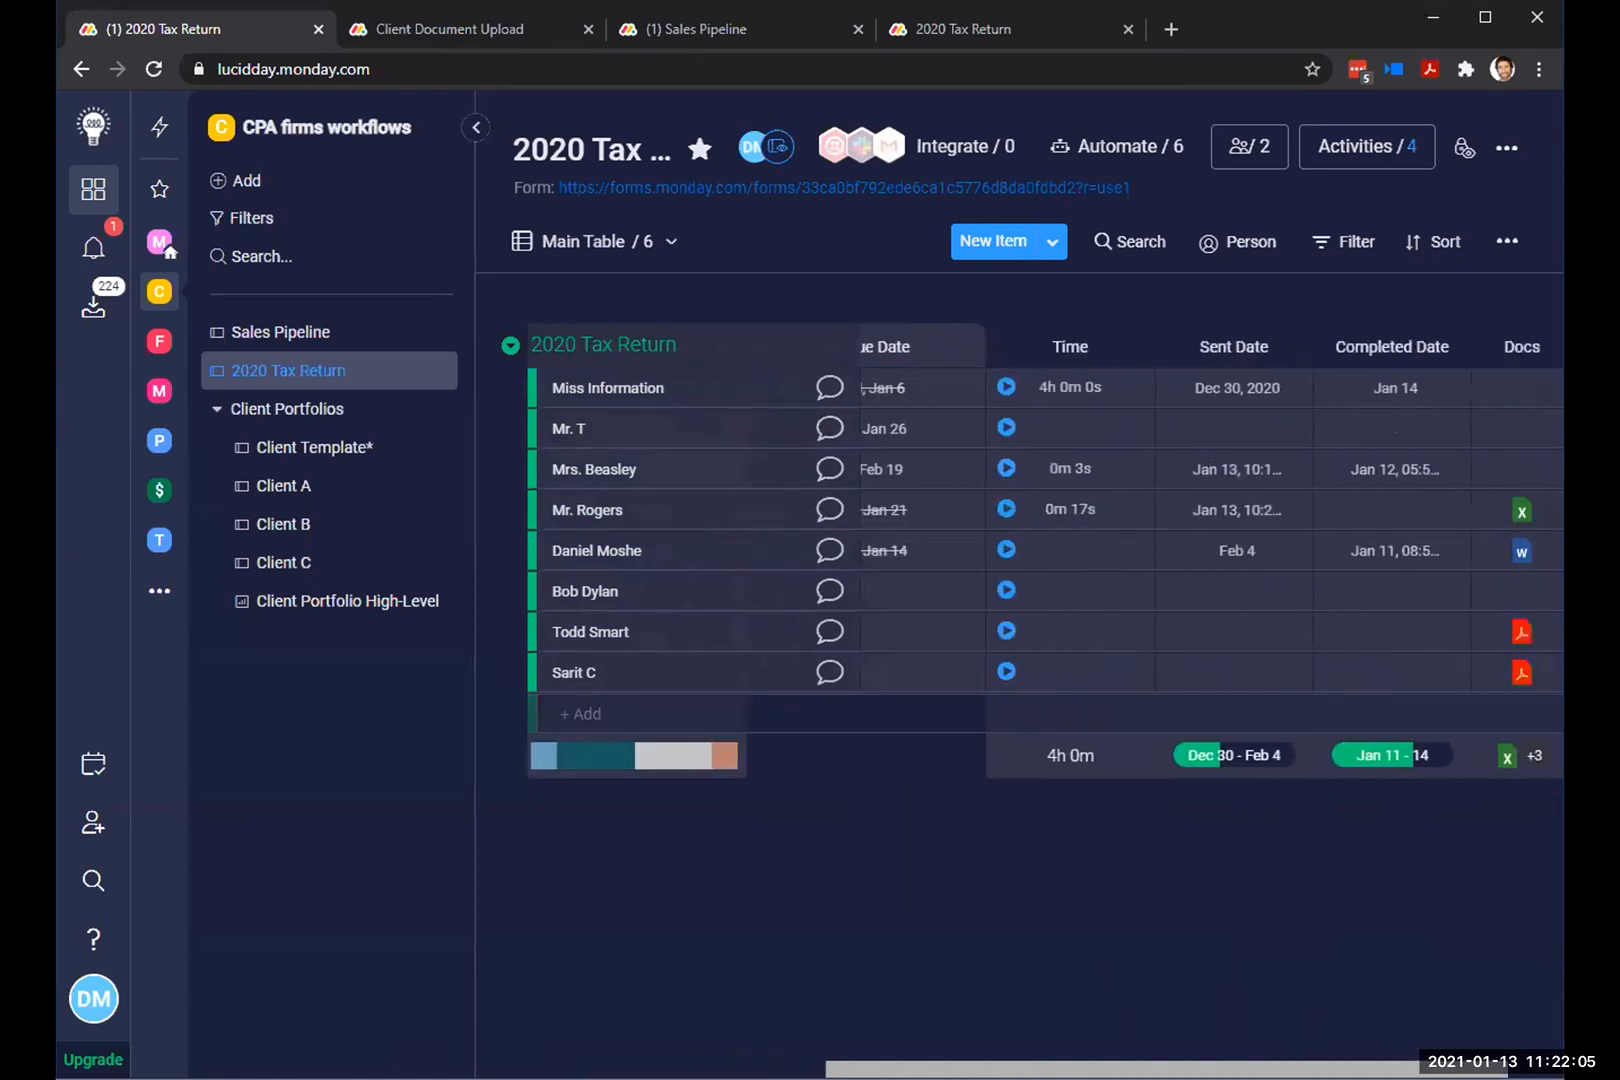
{"action": "scroll", "coordinate": [1000, 630], "scroll_direction": "right", "scroll_amount": 2}
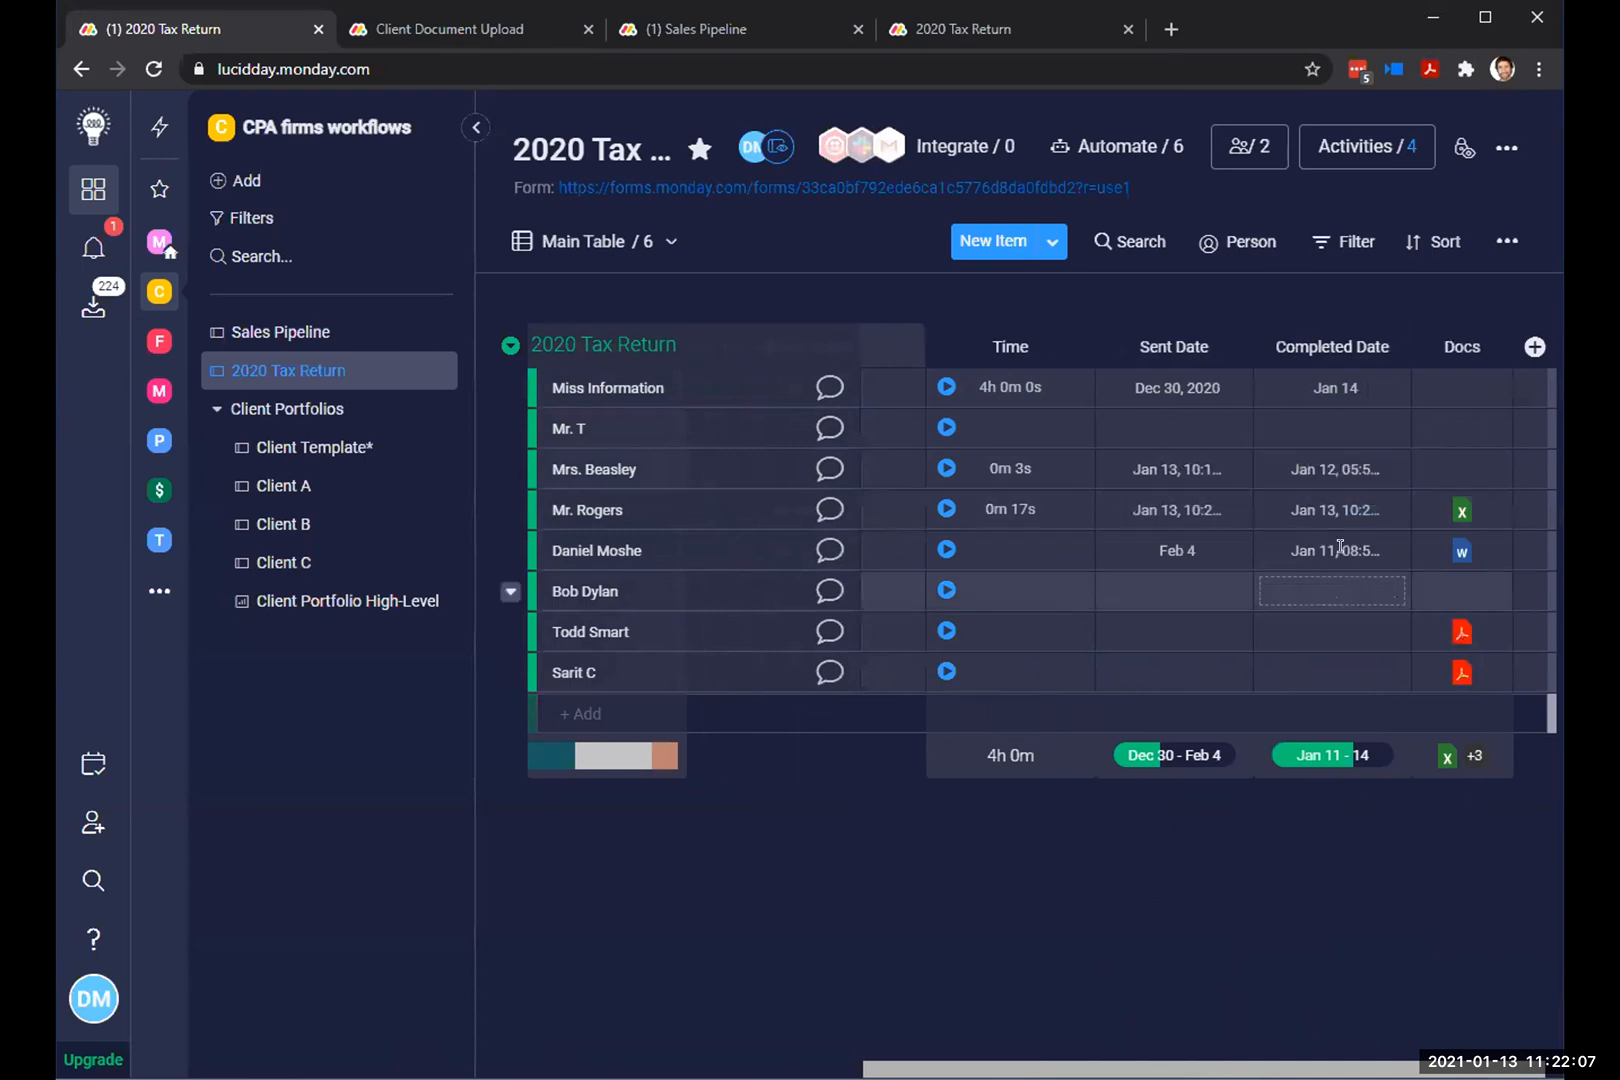
{"action": "scroll", "coordinate": [1340, 547], "scroll_direction": "right", "scroll_amount": 1}
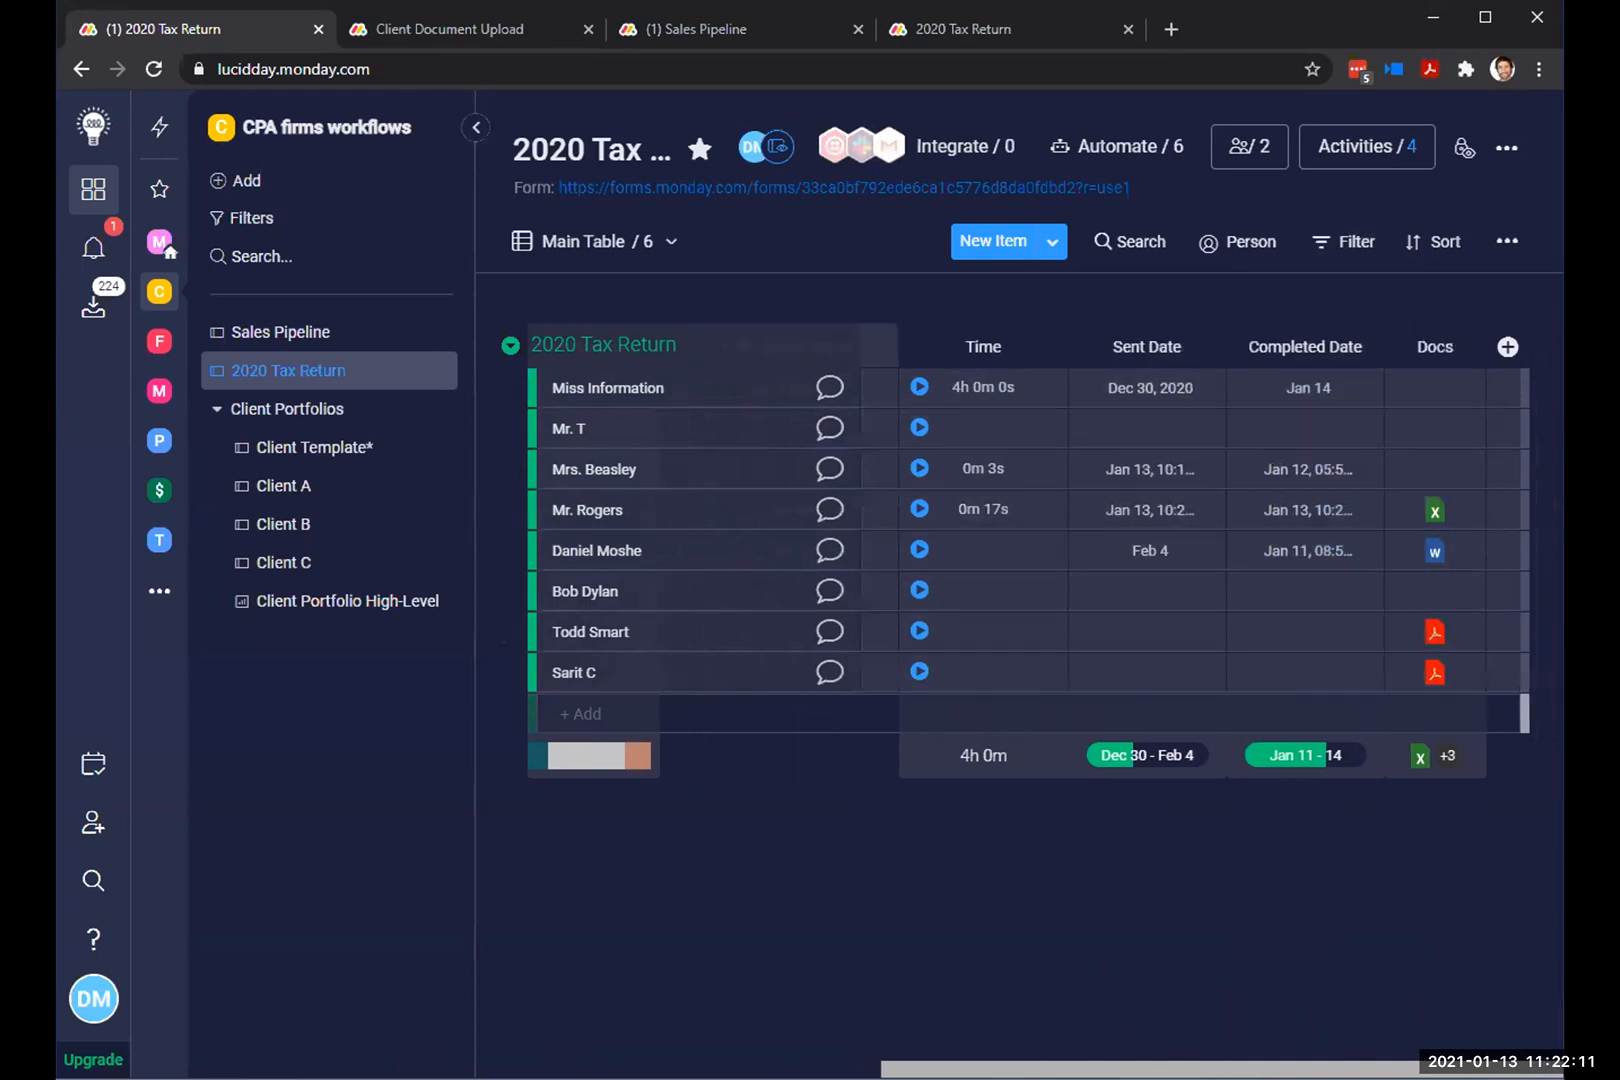
{"action": "scroll", "coordinate": [1045, 550], "scroll_direction": "left", "scroll_amount": 3}
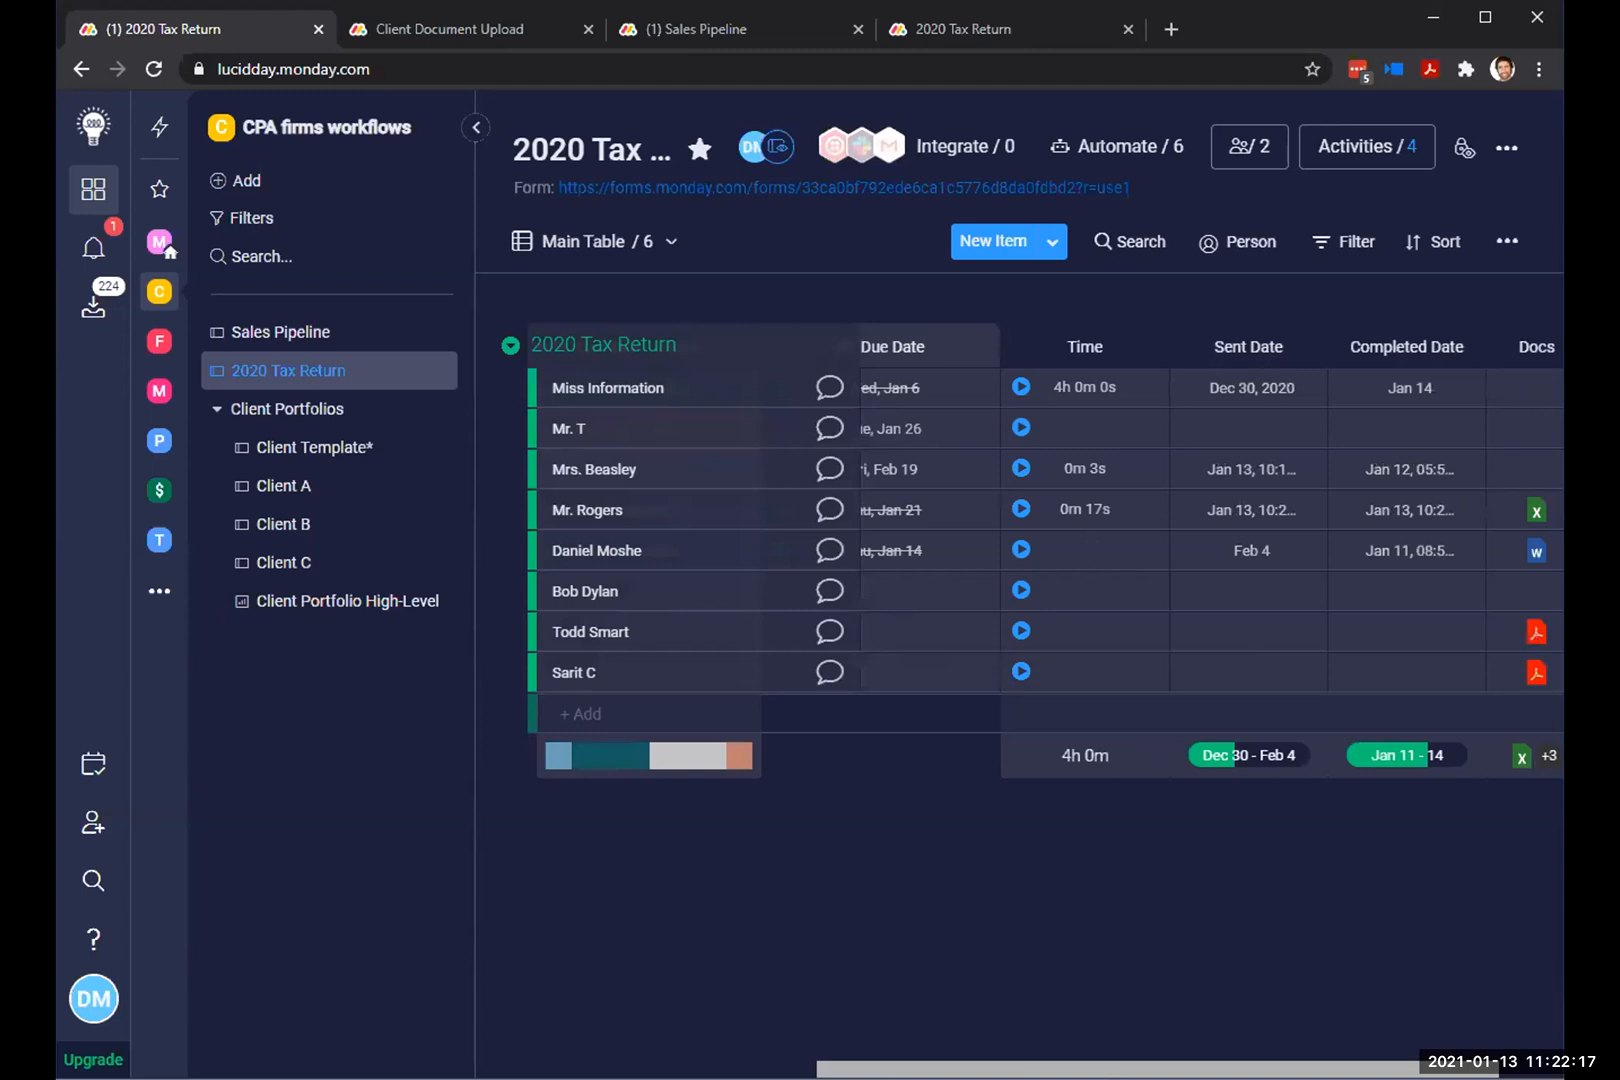
{"action": "scroll", "coordinate": [1045, 550], "scroll_direction": "left", "scroll_amount": 5}
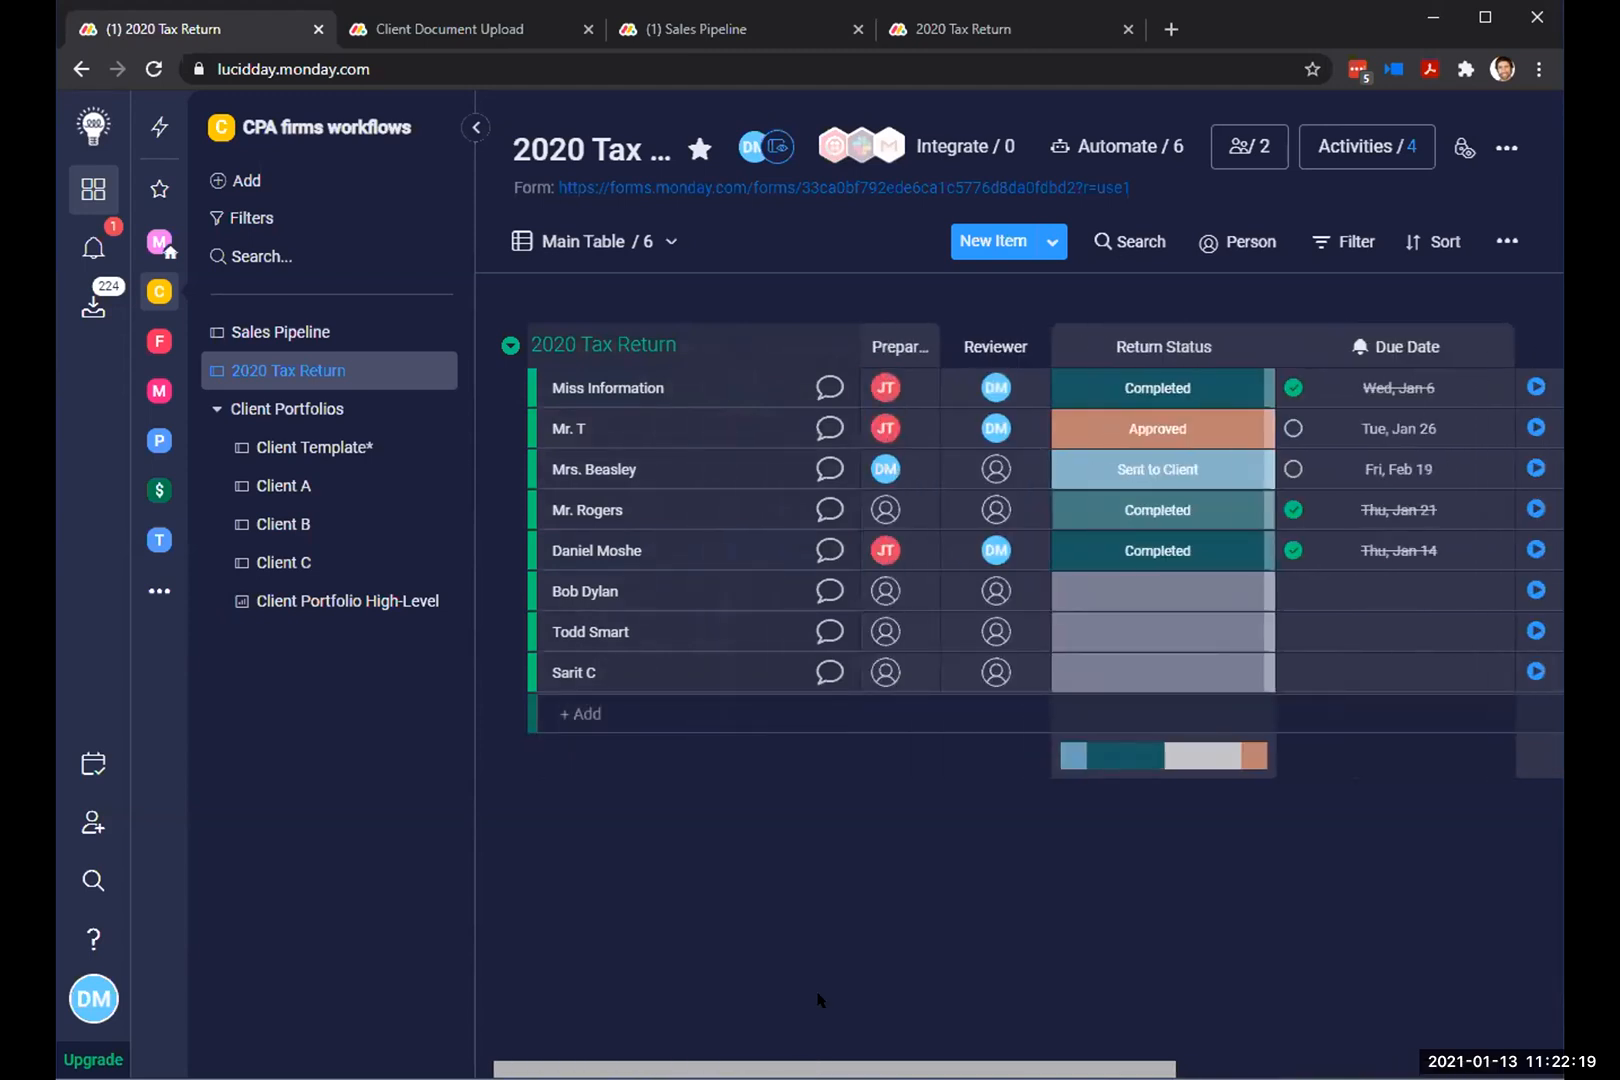
Step: Open the automations active on the 2020 Tax Return board and read through their recipes
{"action": "left_click", "coordinate": [1119, 147]}
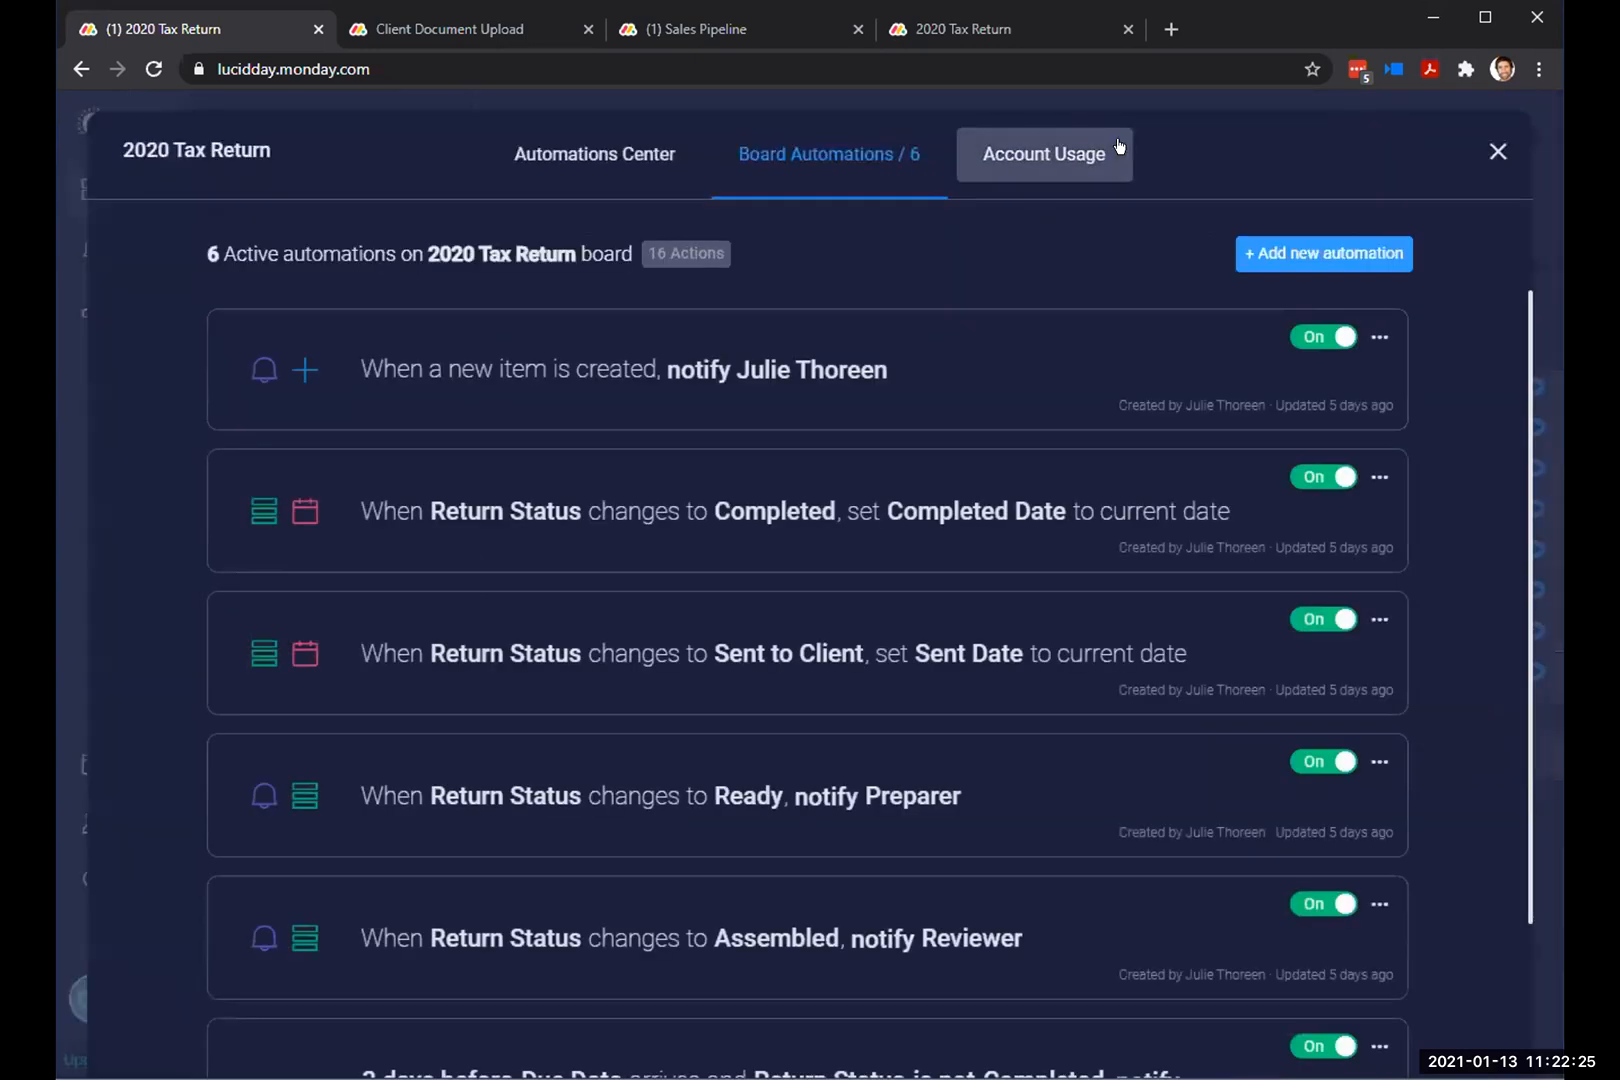
{"action": "right_click", "coordinate": [904, 474]}
{"action": "left_click", "coordinate": [929, 246]}
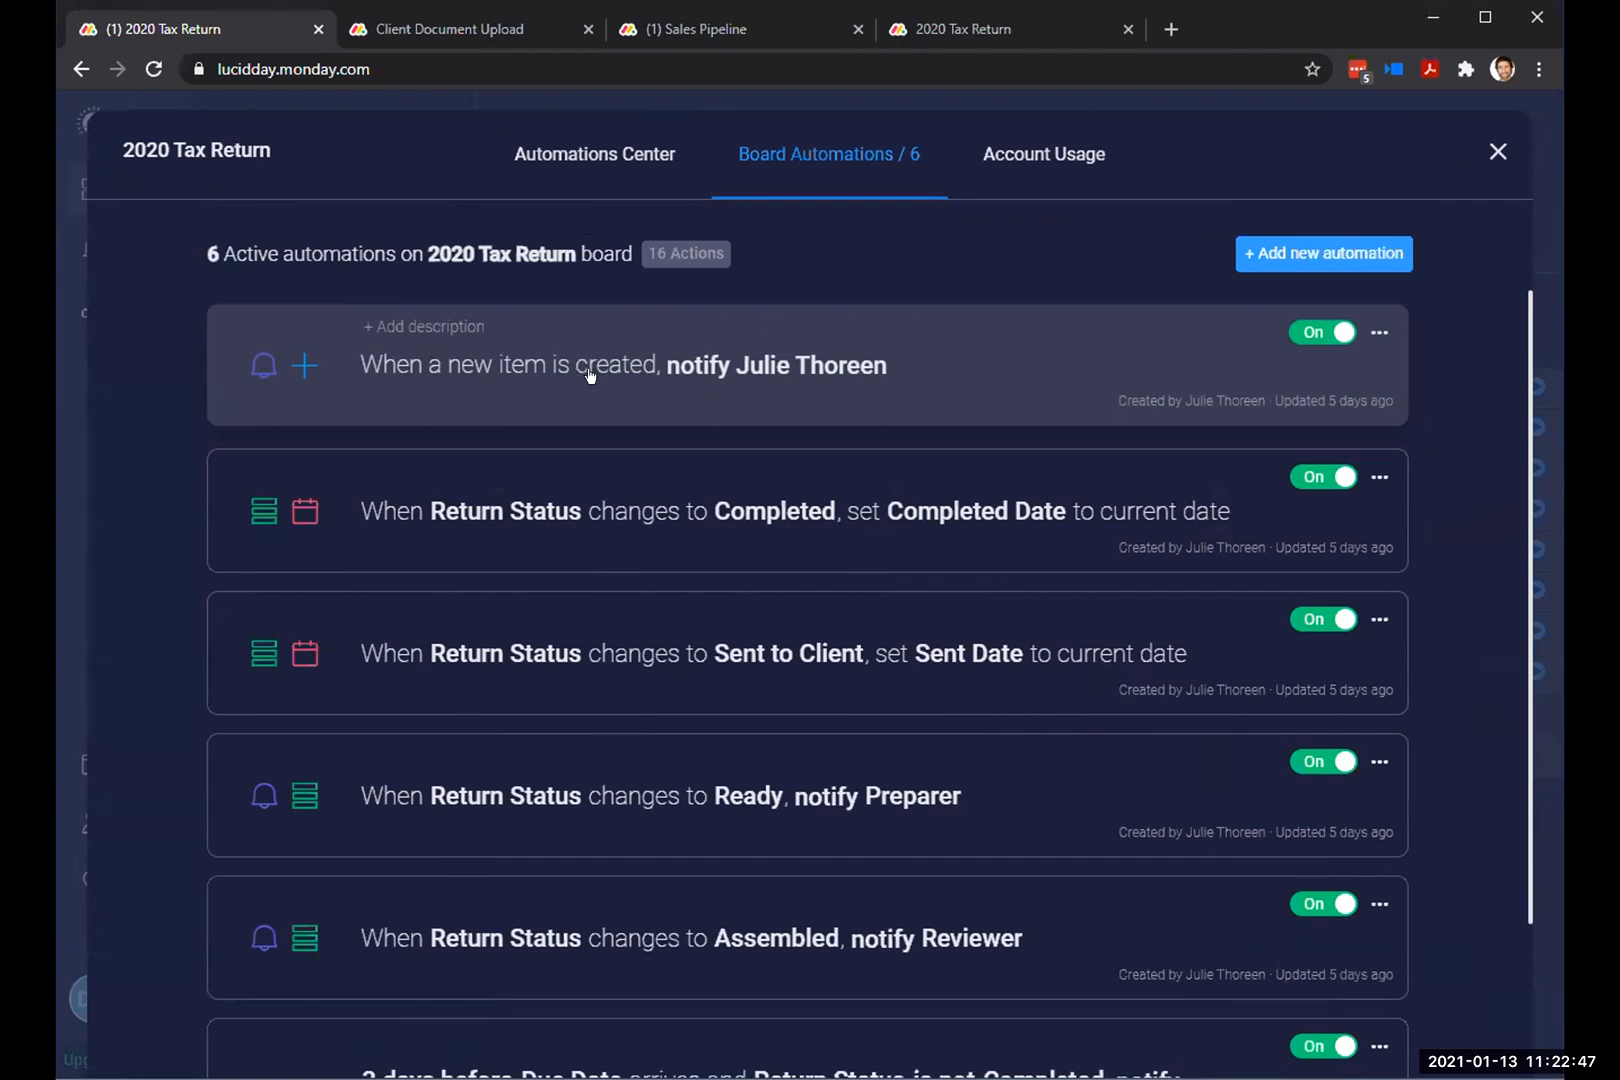
{"action": "scroll", "coordinate": [589, 485], "scroll_direction": "down", "scroll_amount": 1}
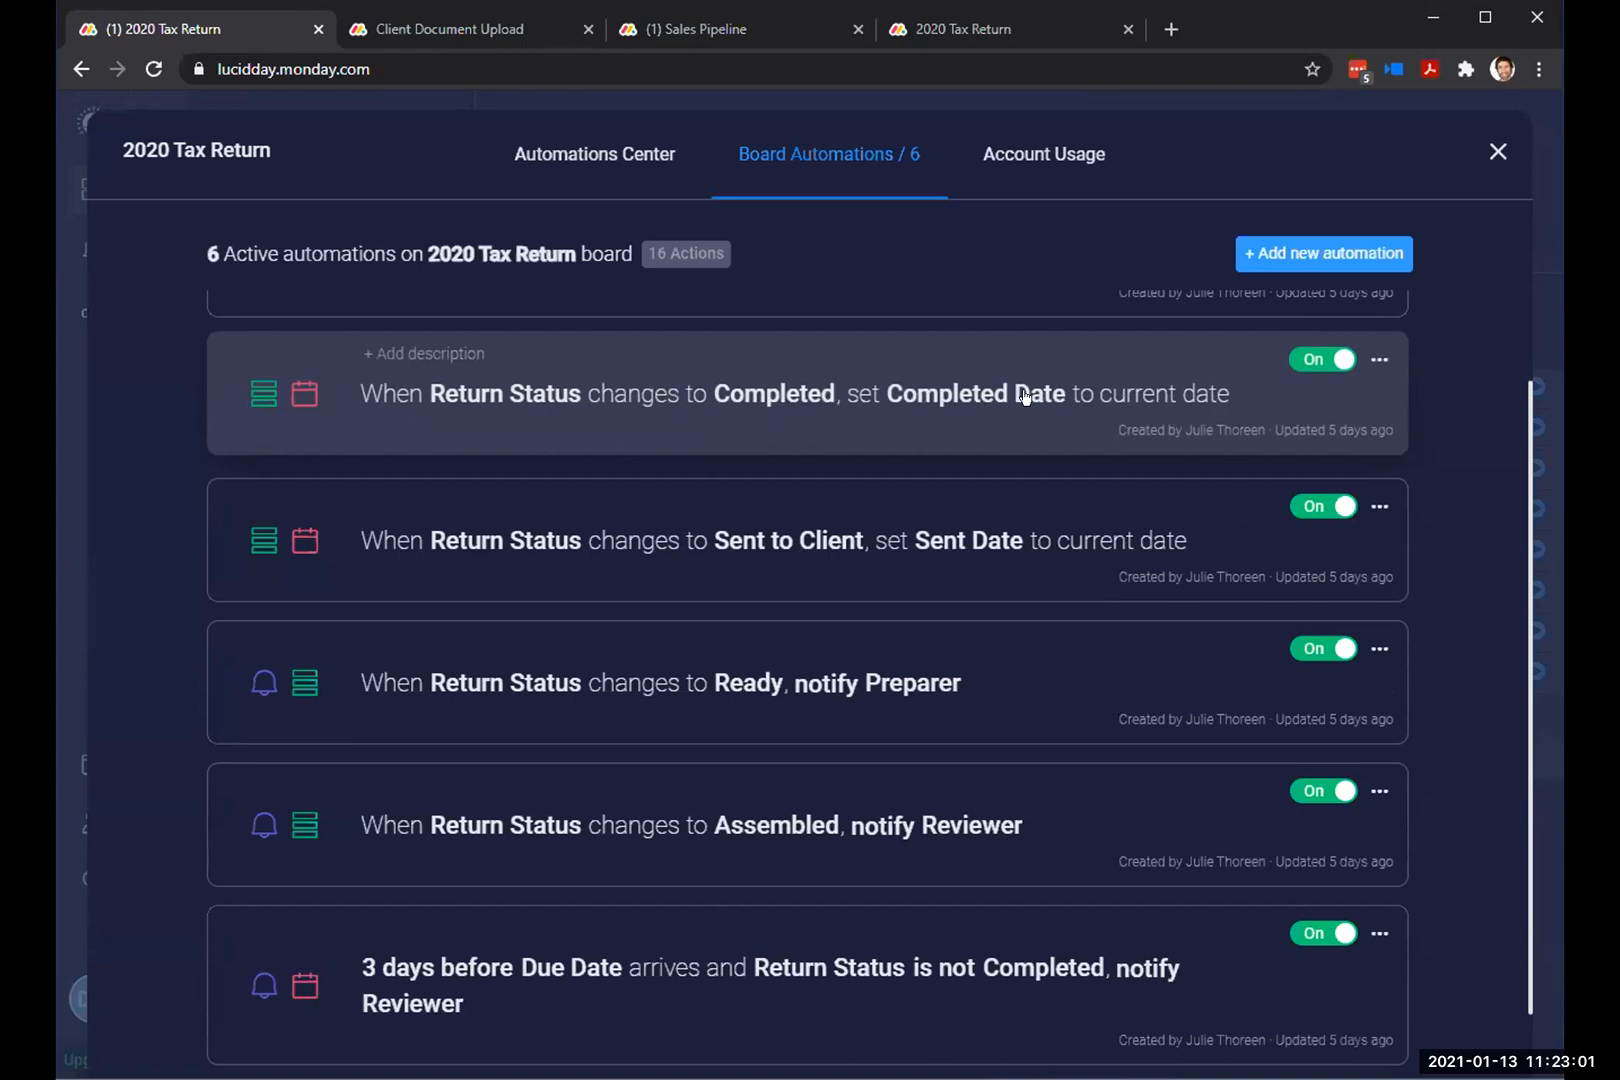
Step: Inspect the column, status and date choices of the automation that sets Completed Date, and return to the list without updating it
{"action": "left_click", "coordinate": [955, 416]}
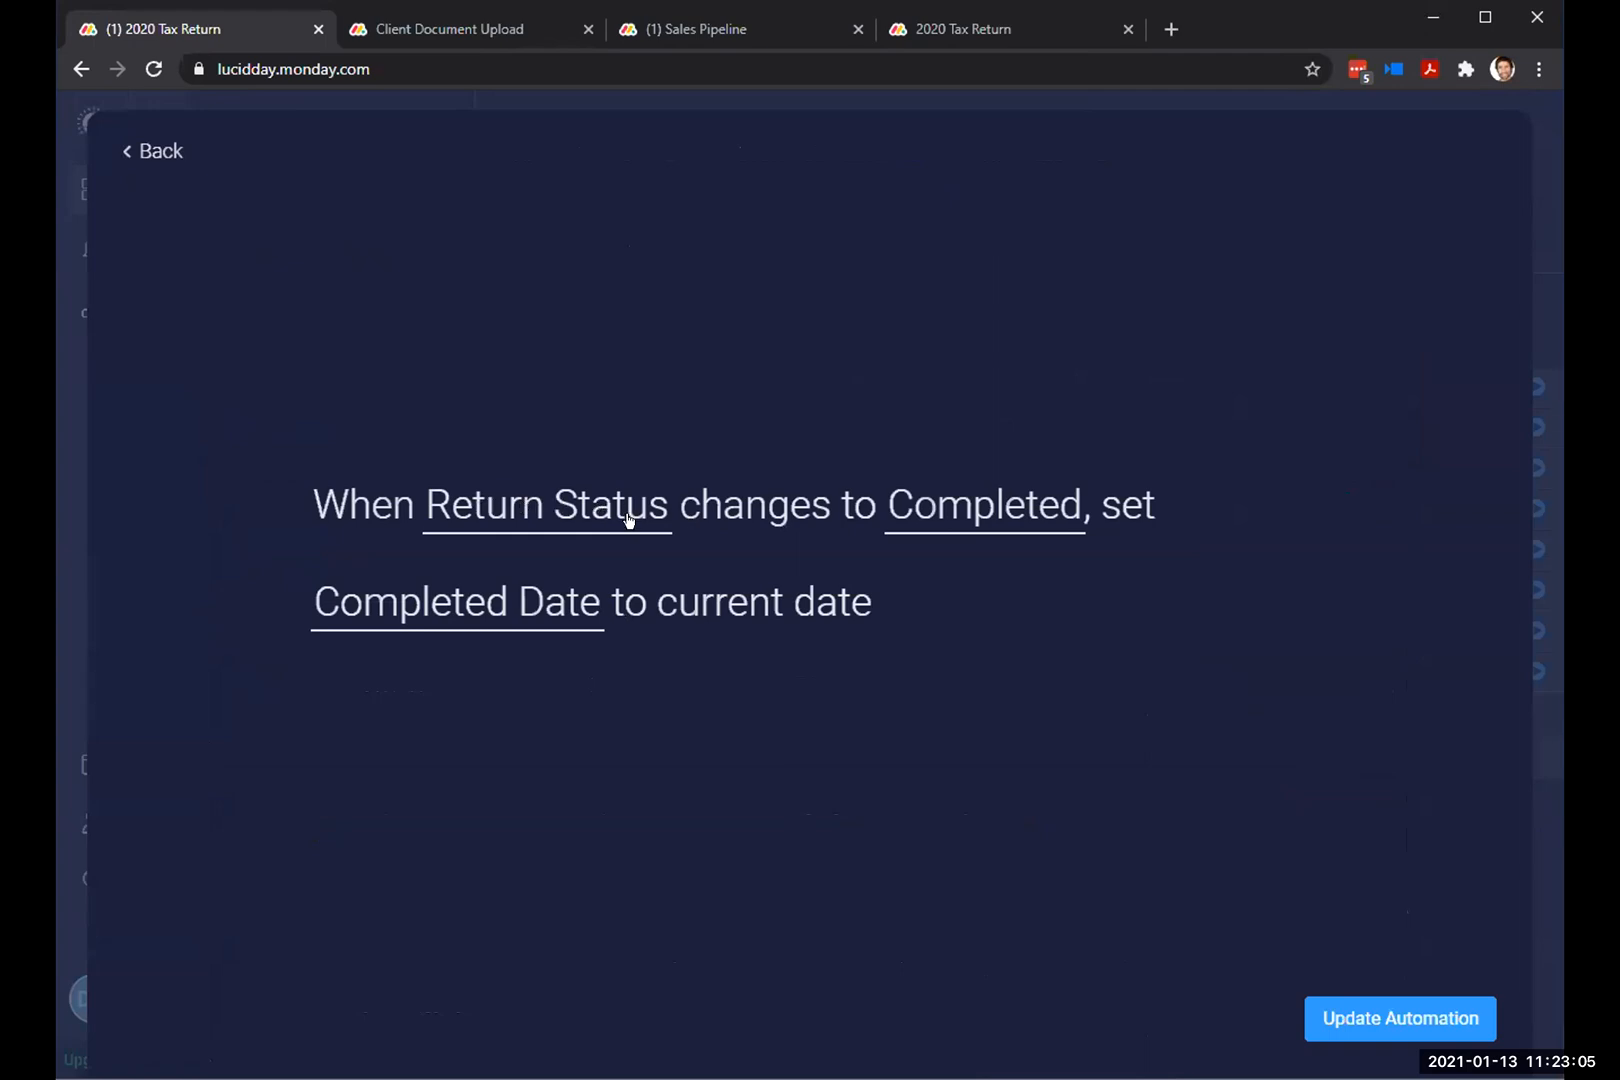
{"action": "left_click", "coordinate": [502, 506]}
{"action": "left_click", "coordinate": [486, 490]}
{"action": "left_click", "coordinate": [486, 490]}
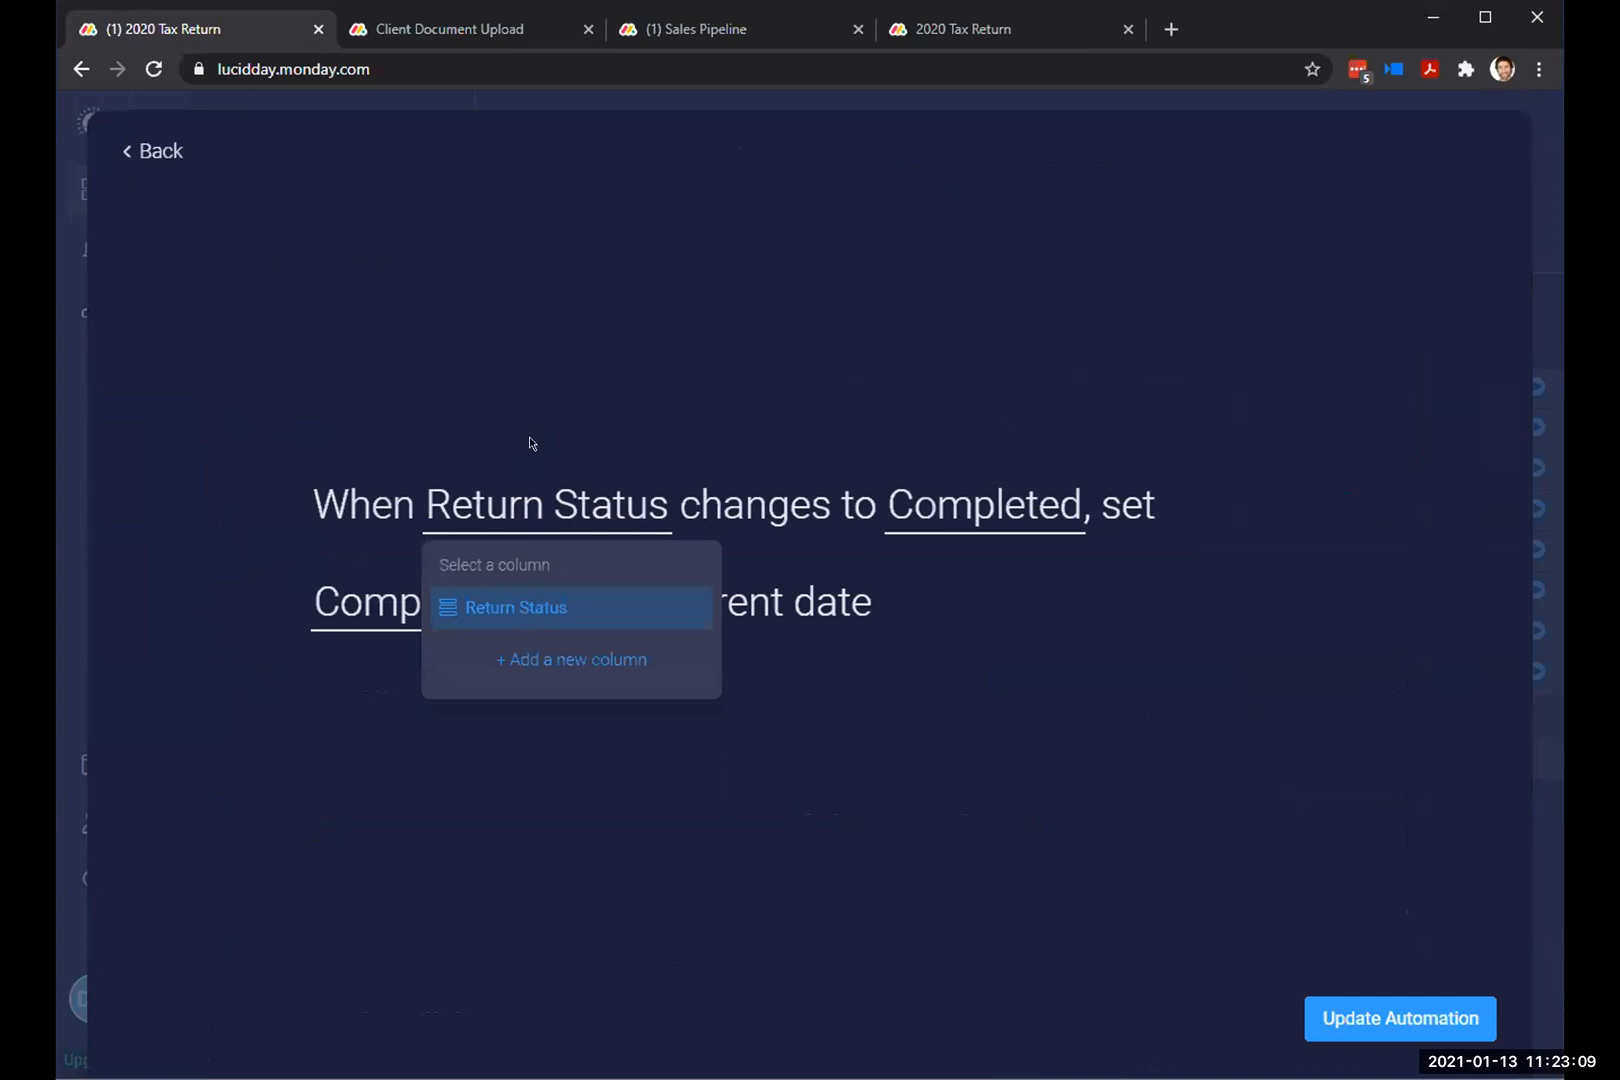
{"action": "left_click", "coordinate": [524, 505]}
{"action": "left_click", "coordinate": [955, 503]}
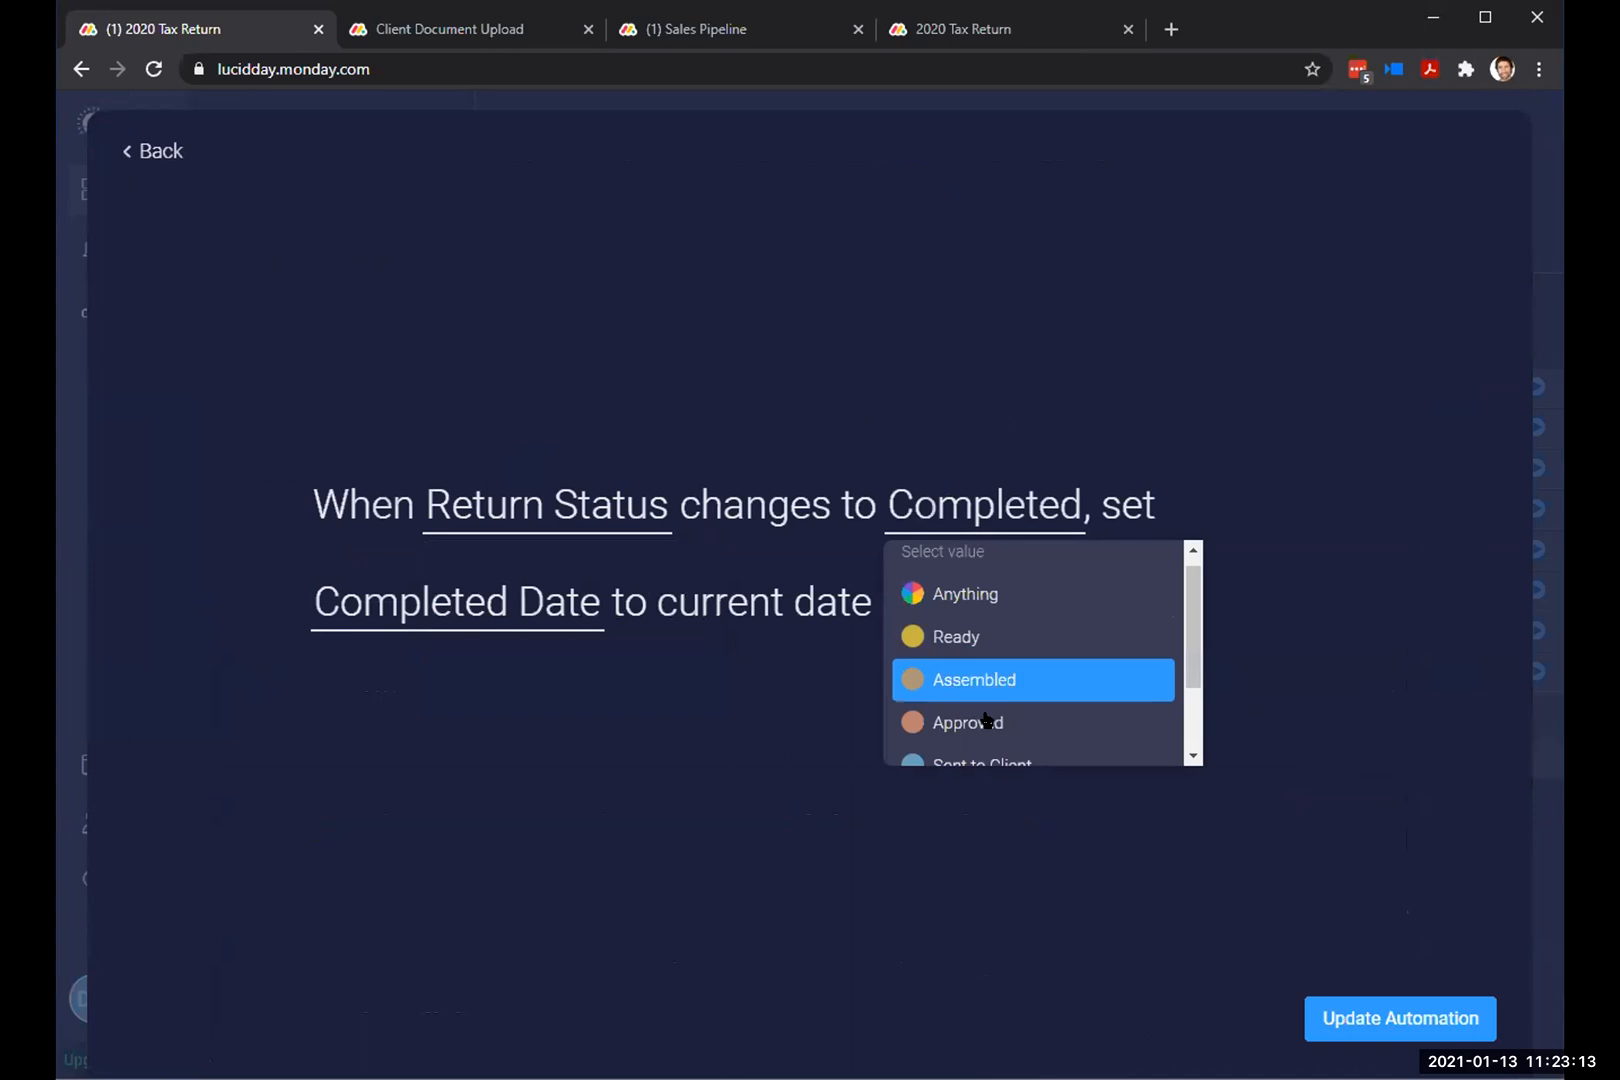
{"action": "scroll", "coordinate": [948, 722], "scroll_direction": "down", "scroll_amount": 2}
{"action": "left_click", "coordinate": [787, 577]}
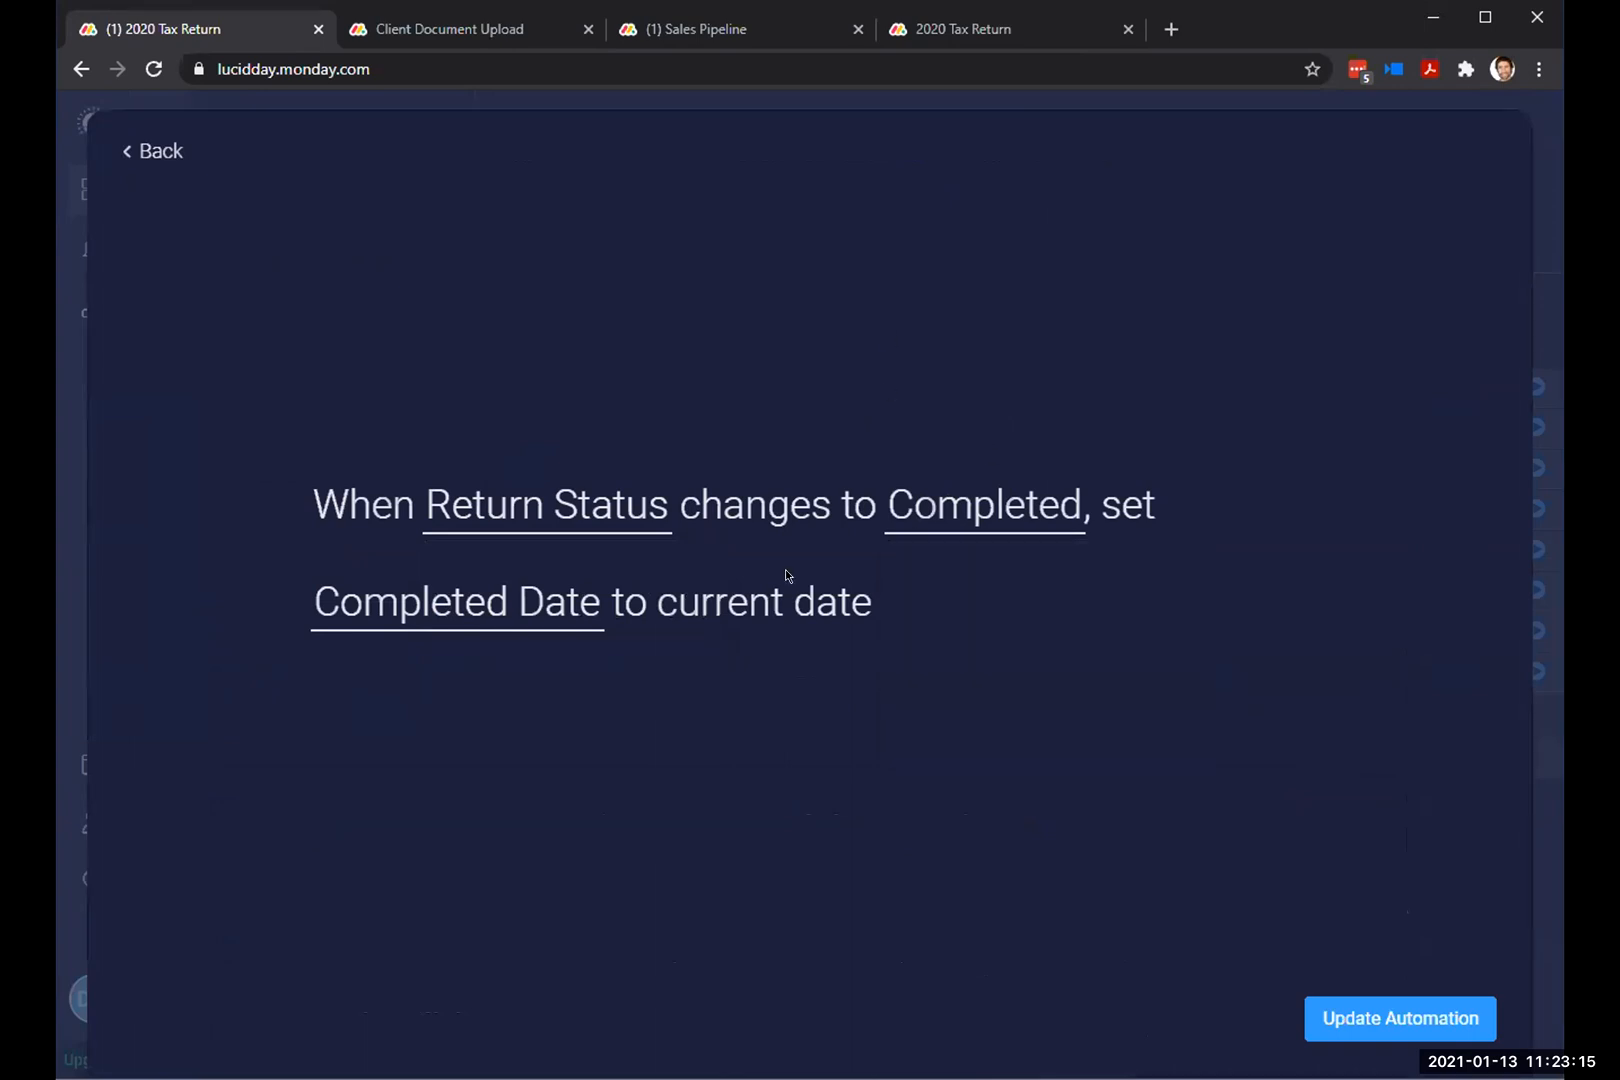
{"action": "left_click", "coordinate": [436, 596]}
{"action": "left_click", "coordinate": [416, 790]}
{"action": "left_click", "coordinate": [168, 155]}
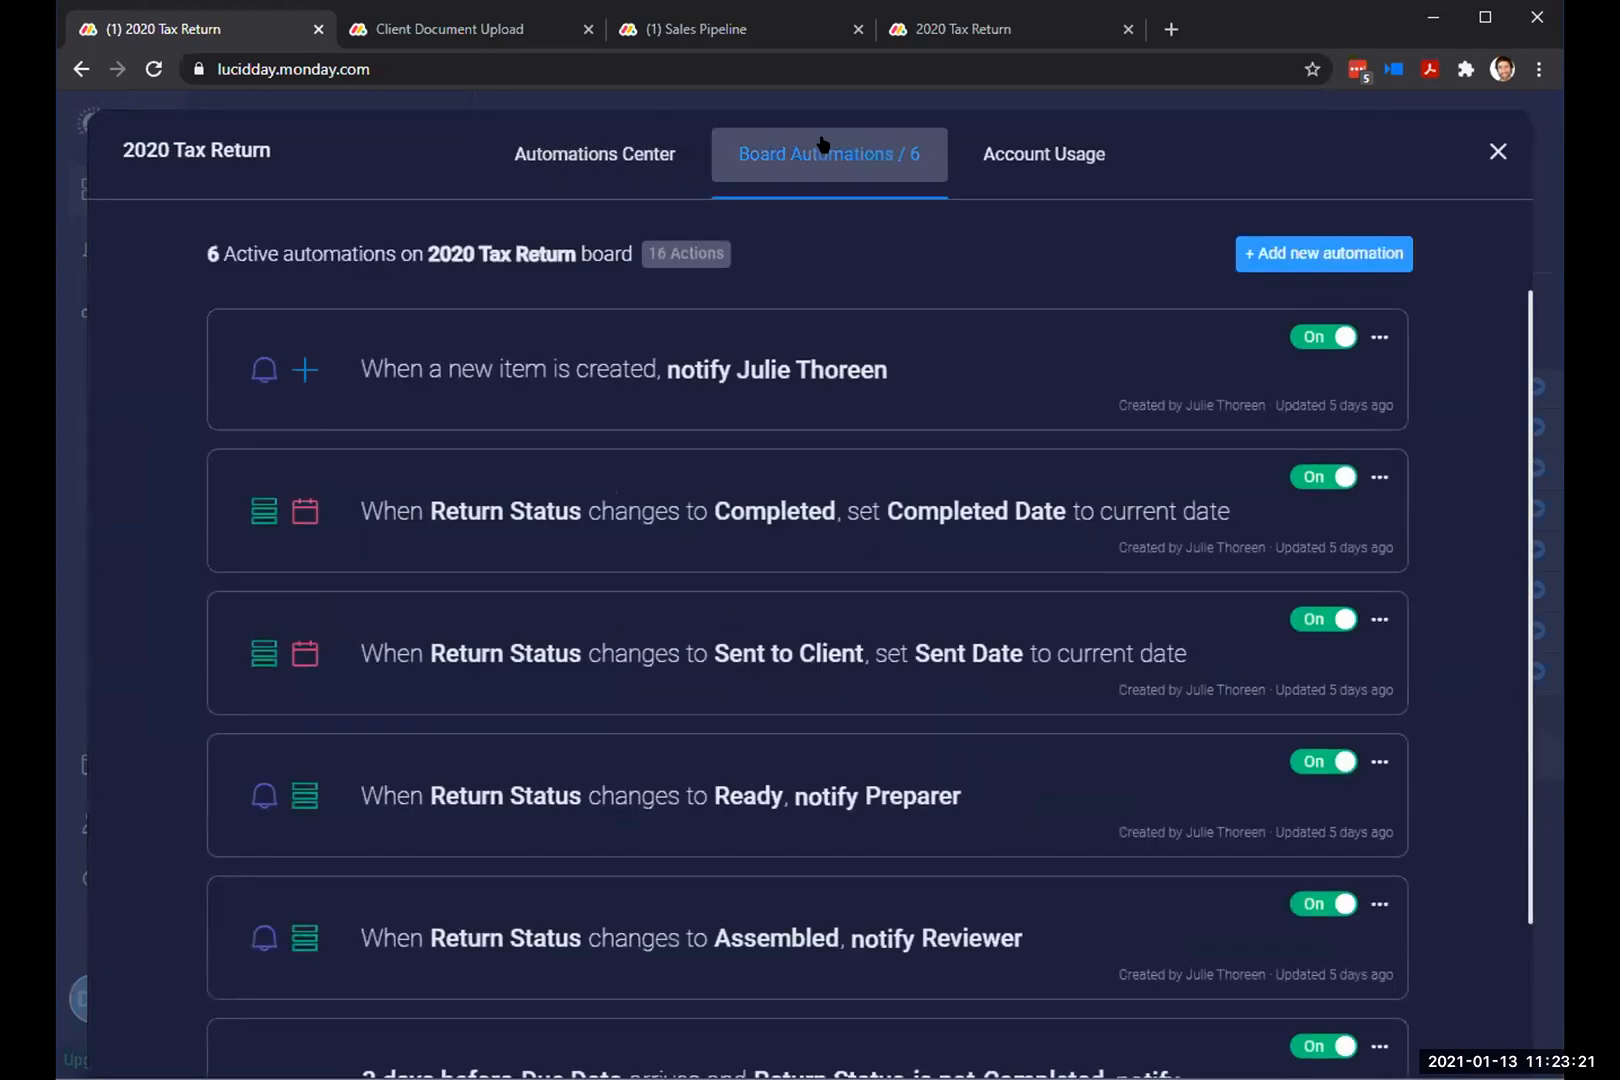
Step: Review the board's Sent Date, Preparer and Reviewer automations, including the reminder 3 days before Due Date
{"action": "scroll", "coordinate": [800, 540], "scroll_direction": "down", "scroll_amount": 1}
{"action": "scroll", "coordinate": [809, 558], "scroll_direction": "down", "scroll_amount": 1}
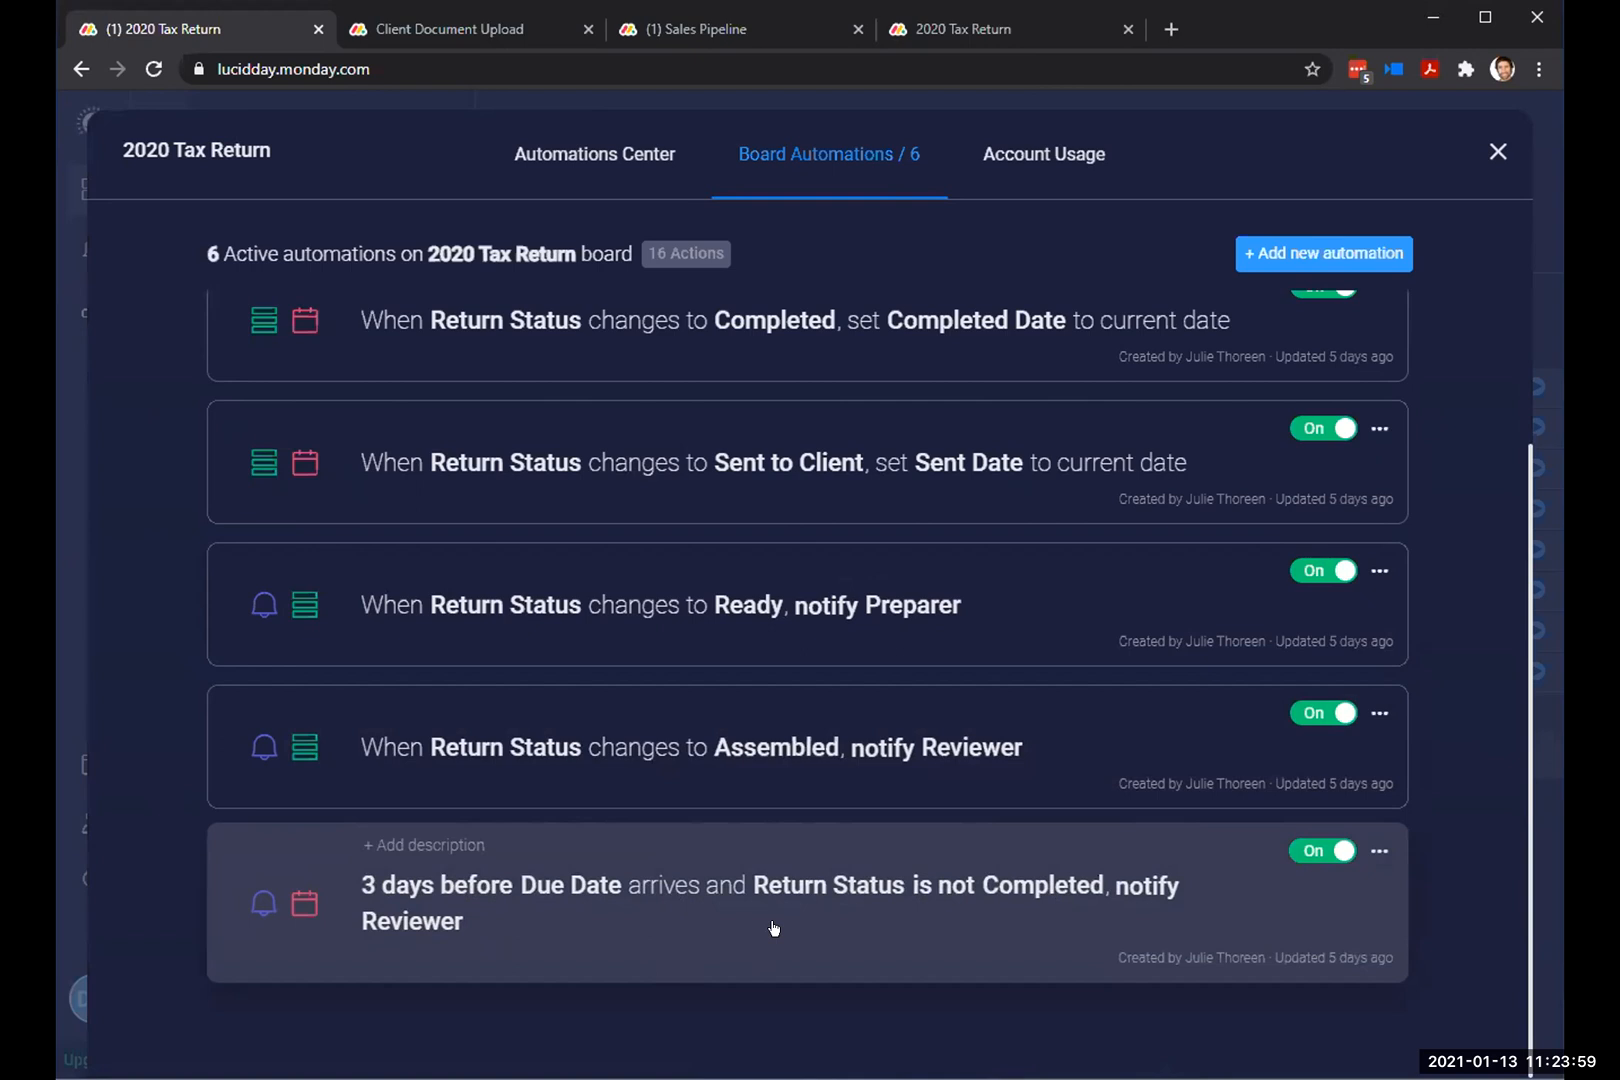
{"action": "scroll", "coordinate": [773, 928], "scroll_direction": "up", "scroll_amount": 2}
{"action": "scroll", "coordinate": [771, 935], "scroll_direction": "down", "scroll_amount": 2}
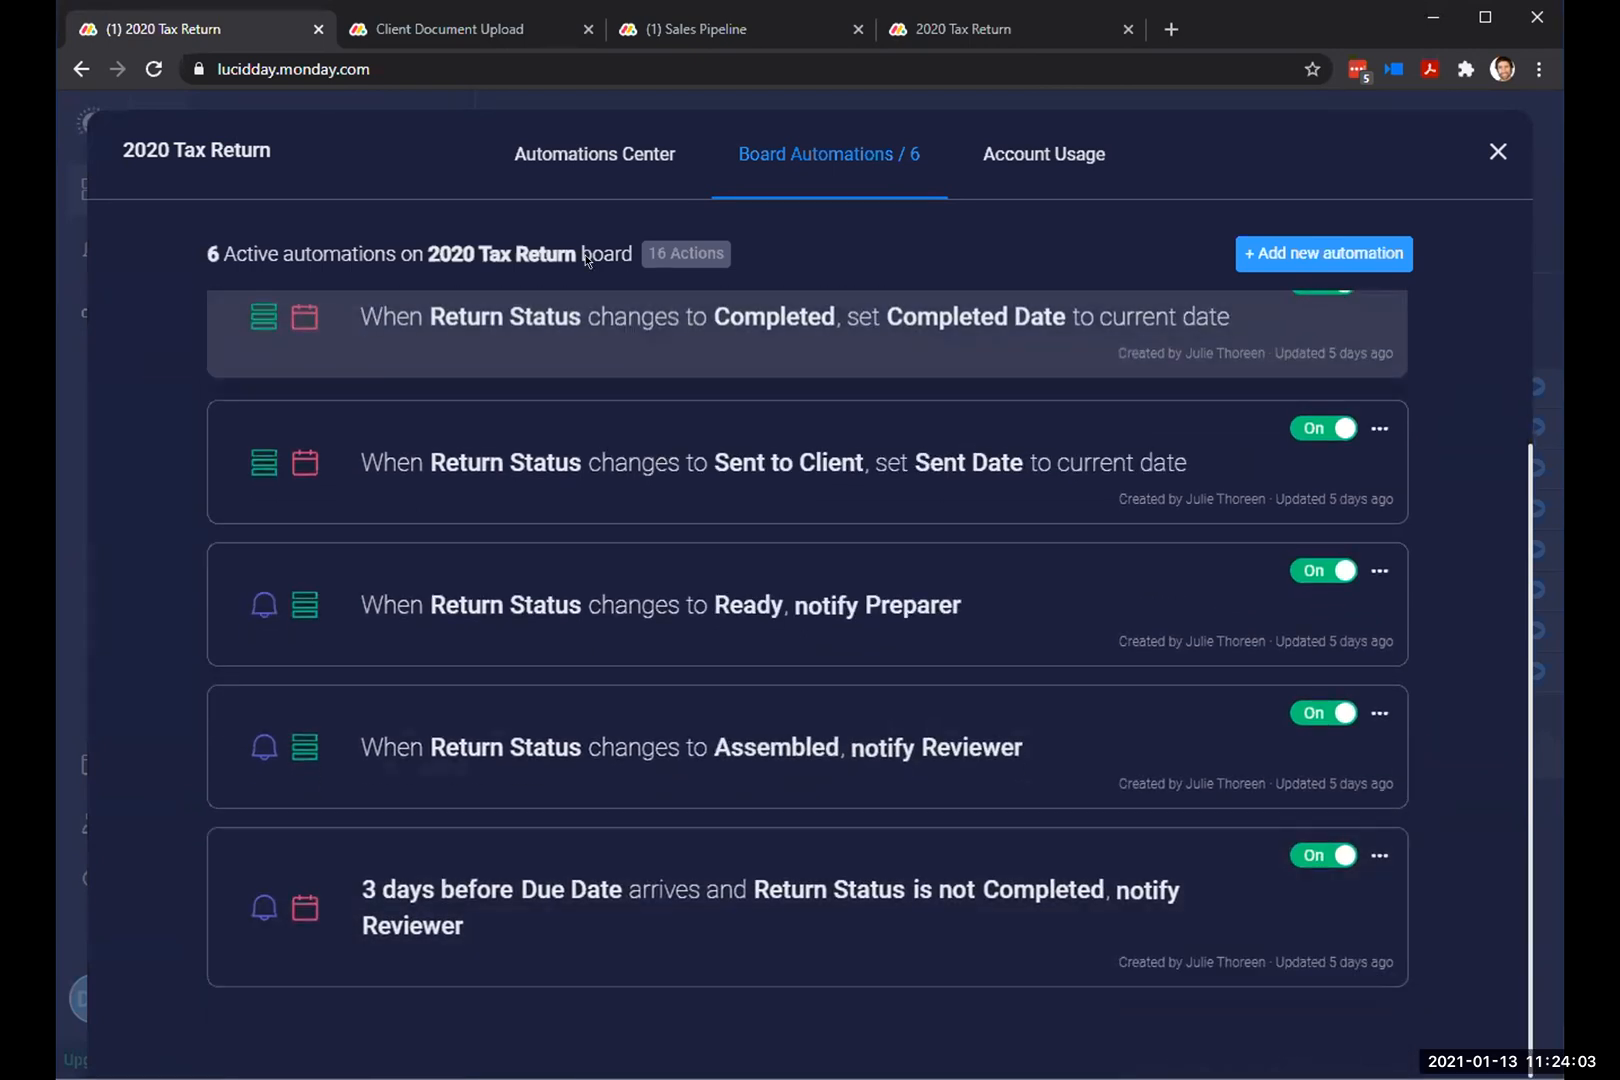
Step: Browse the Basic and Featured recipes in the Automations Center
{"action": "left_click", "coordinate": [571, 164]}
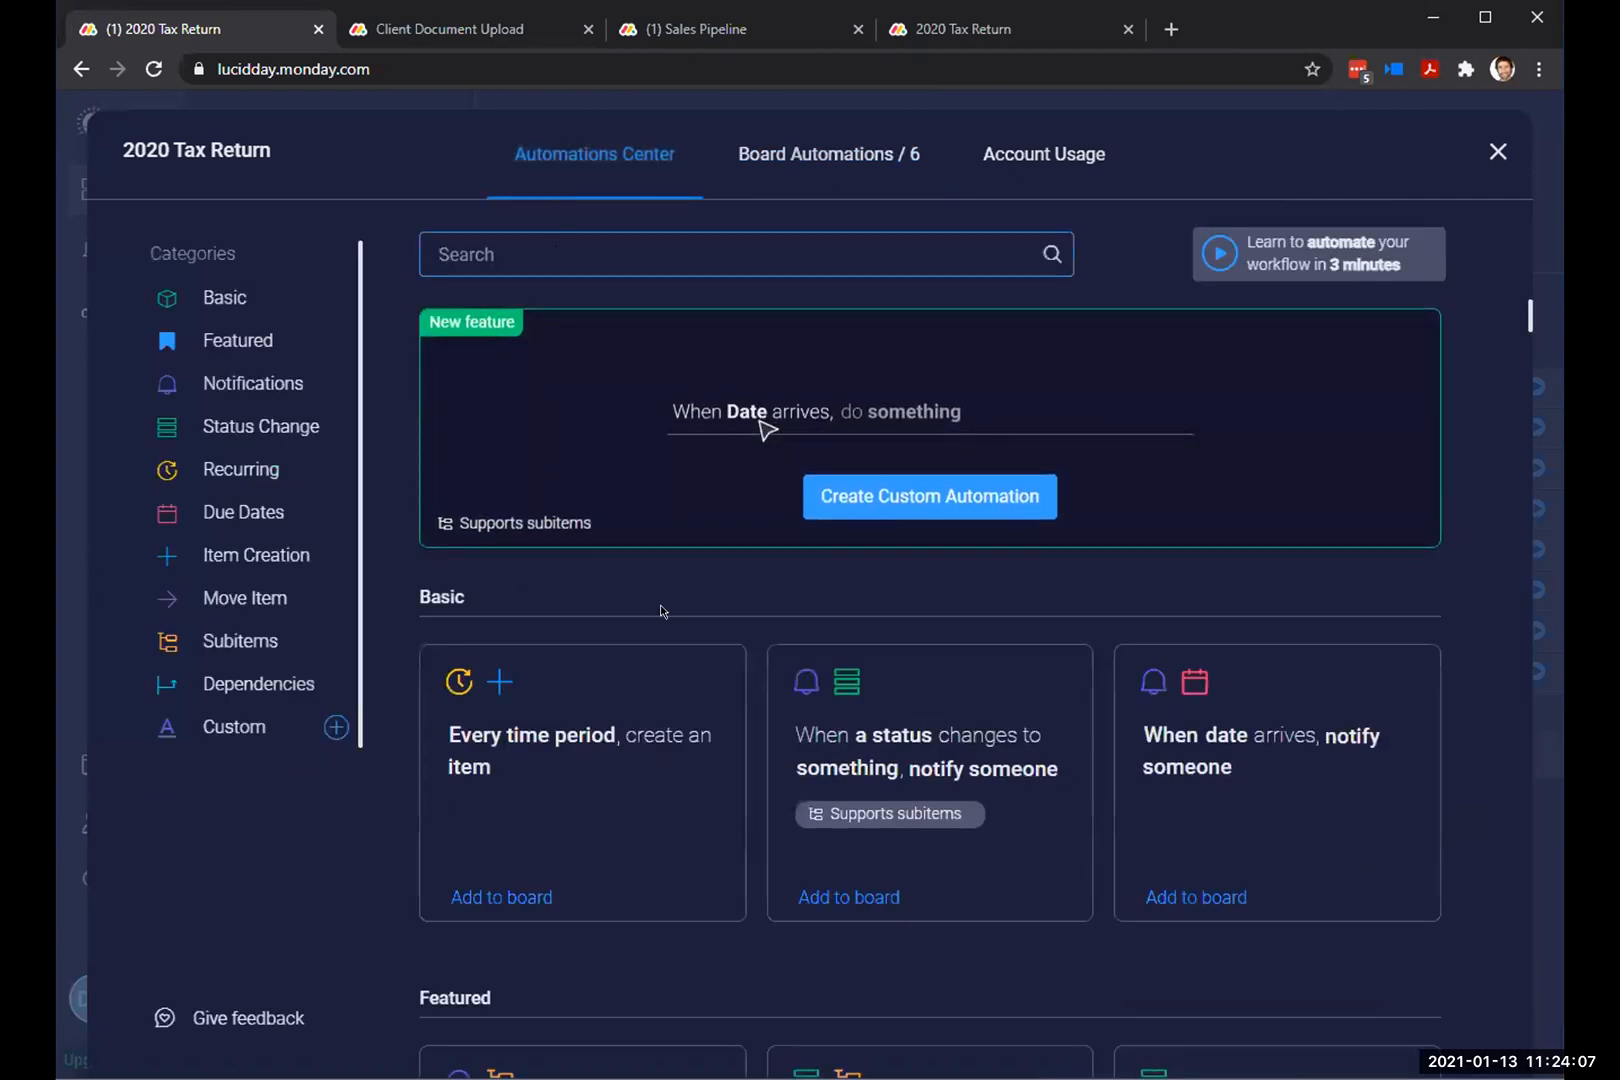
{"action": "scroll", "coordinate": [662, 615], "scroll_direction": "down", "scroll_amount": 4}
{"action": "scroll", "coordinate": [720, 730], "scroll_direction": "up", "scroll_amount": 4}
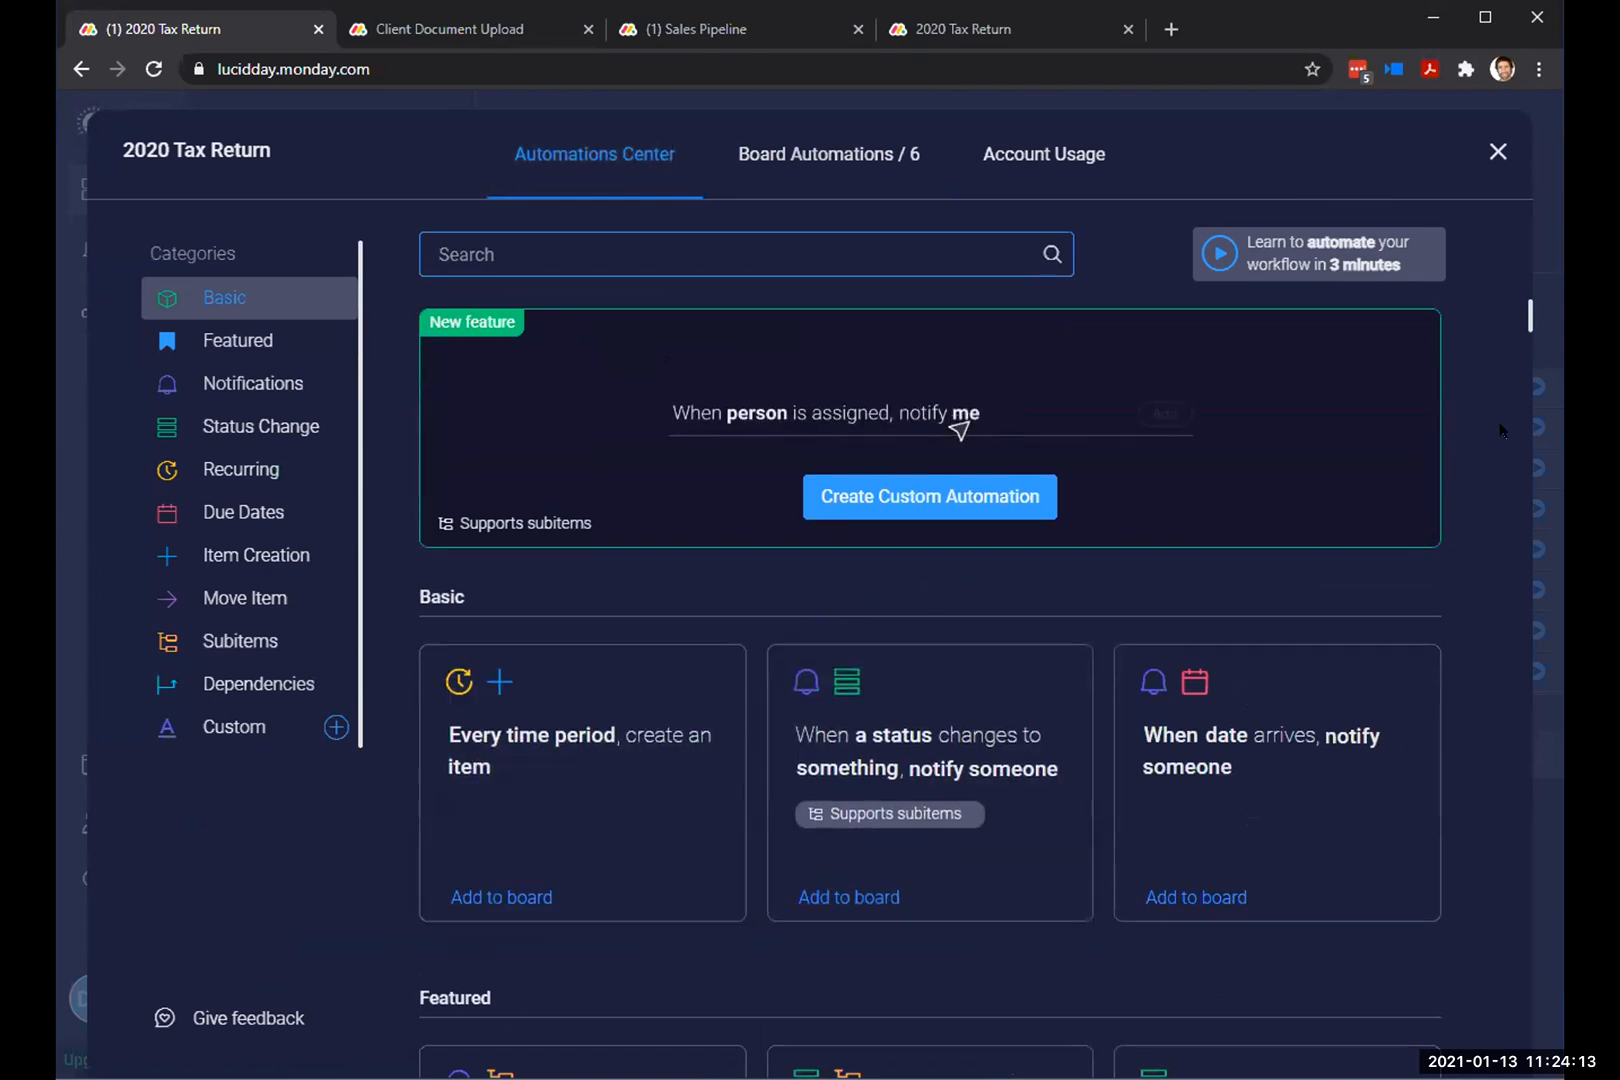
{"action": "scroll", "coordinate": [1472, 441], "scroll_direction": "down", "scroll_amount": 4}
{"action": "scroll", "coordinate": [940, 852], "scroll_direction": "down", "scroll_amount": 9}
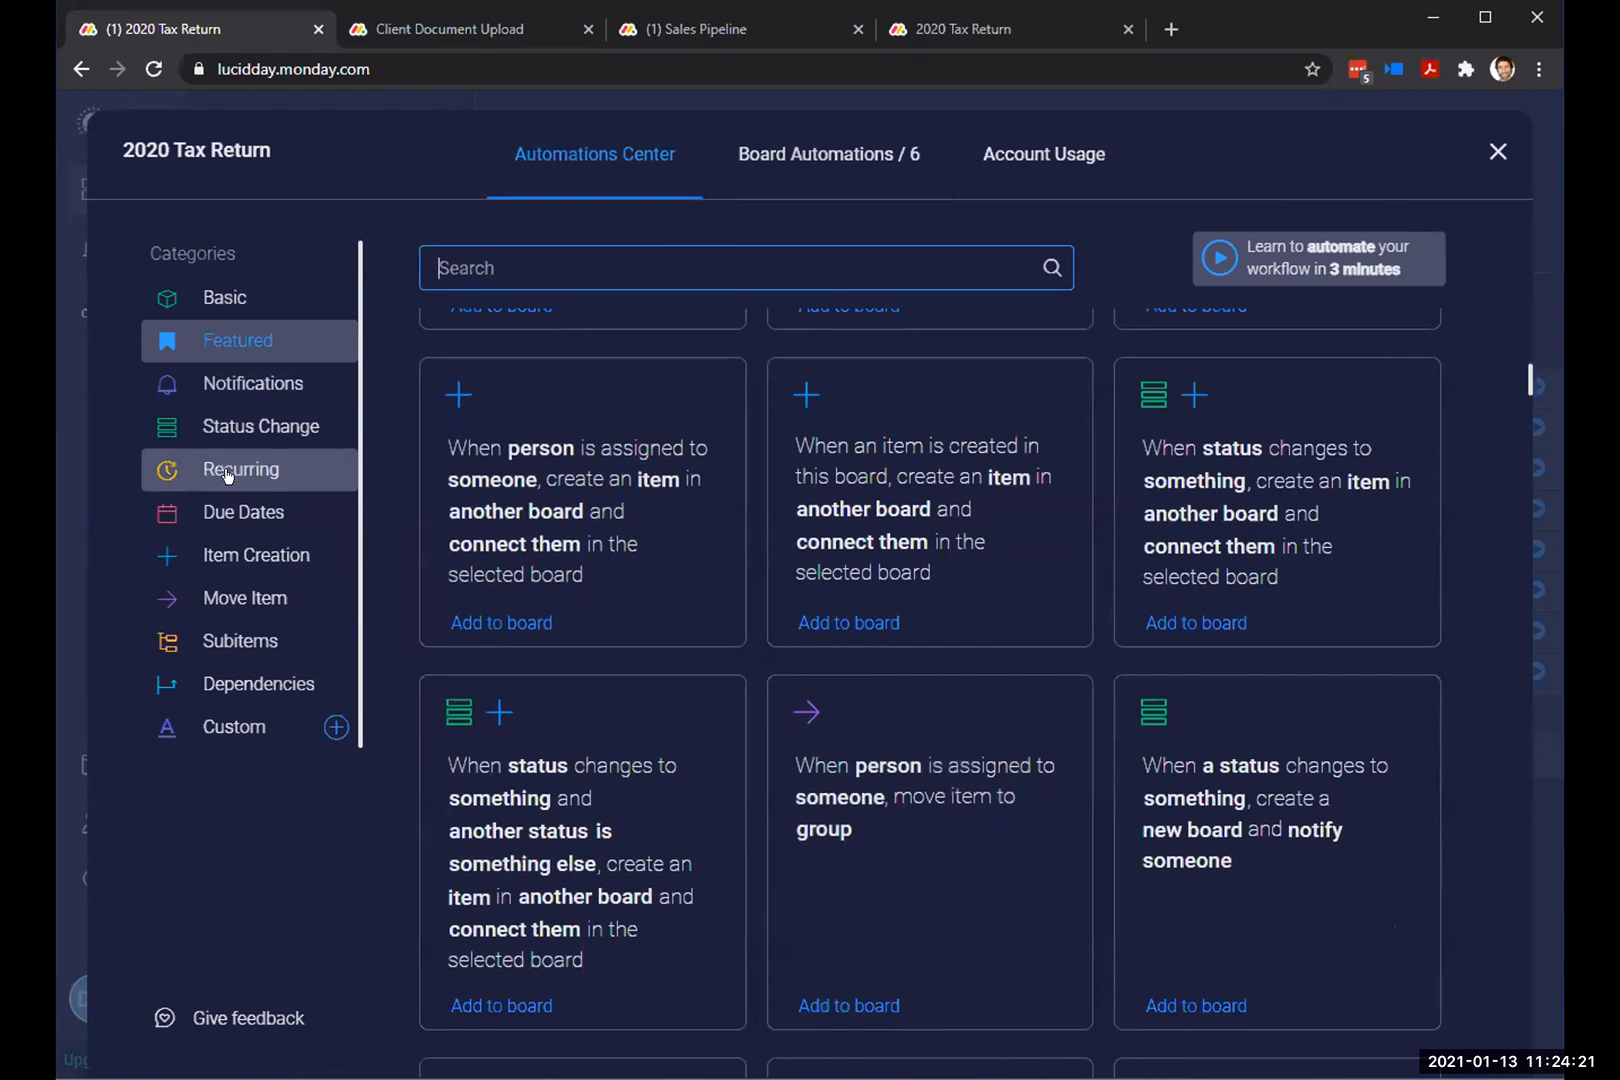
{"action": "scroll", "coordinate": [781, 618], "scroll_direction": "up", "scroll_amount": 10}
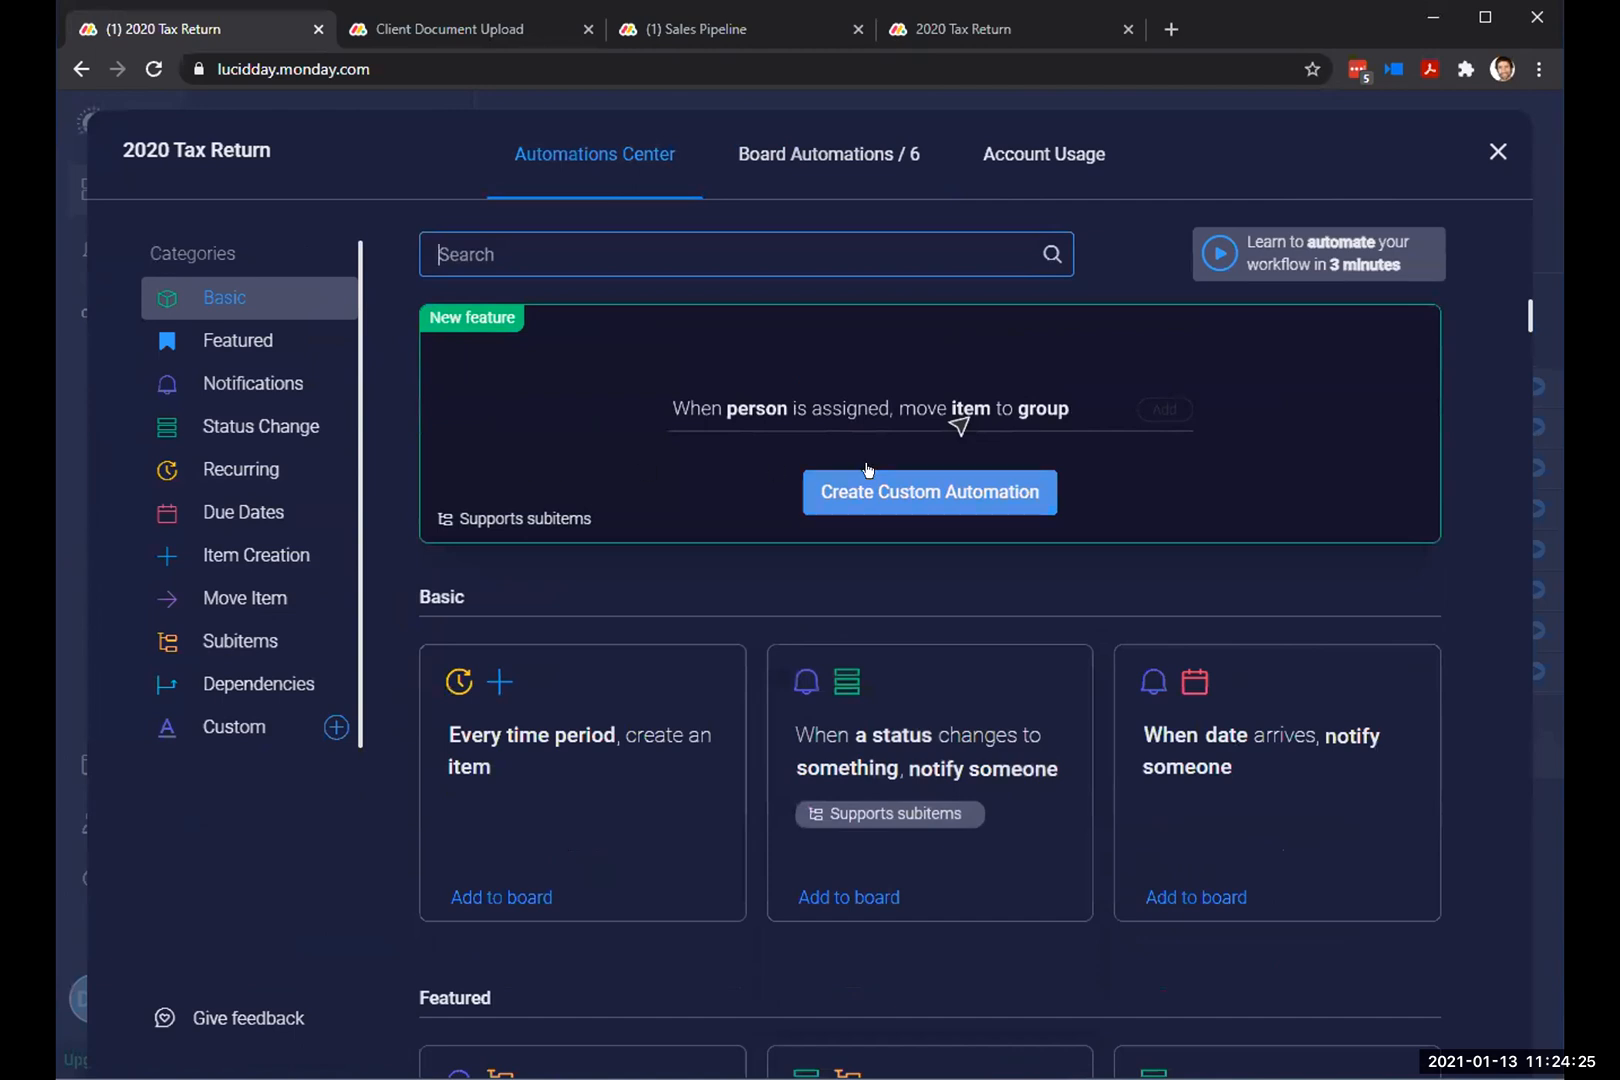
Step: View the "When" triggers offered for a custom automation, and leave the Automations Center without creating one
{"action": "left_click", "coordinate": [888, 498]}
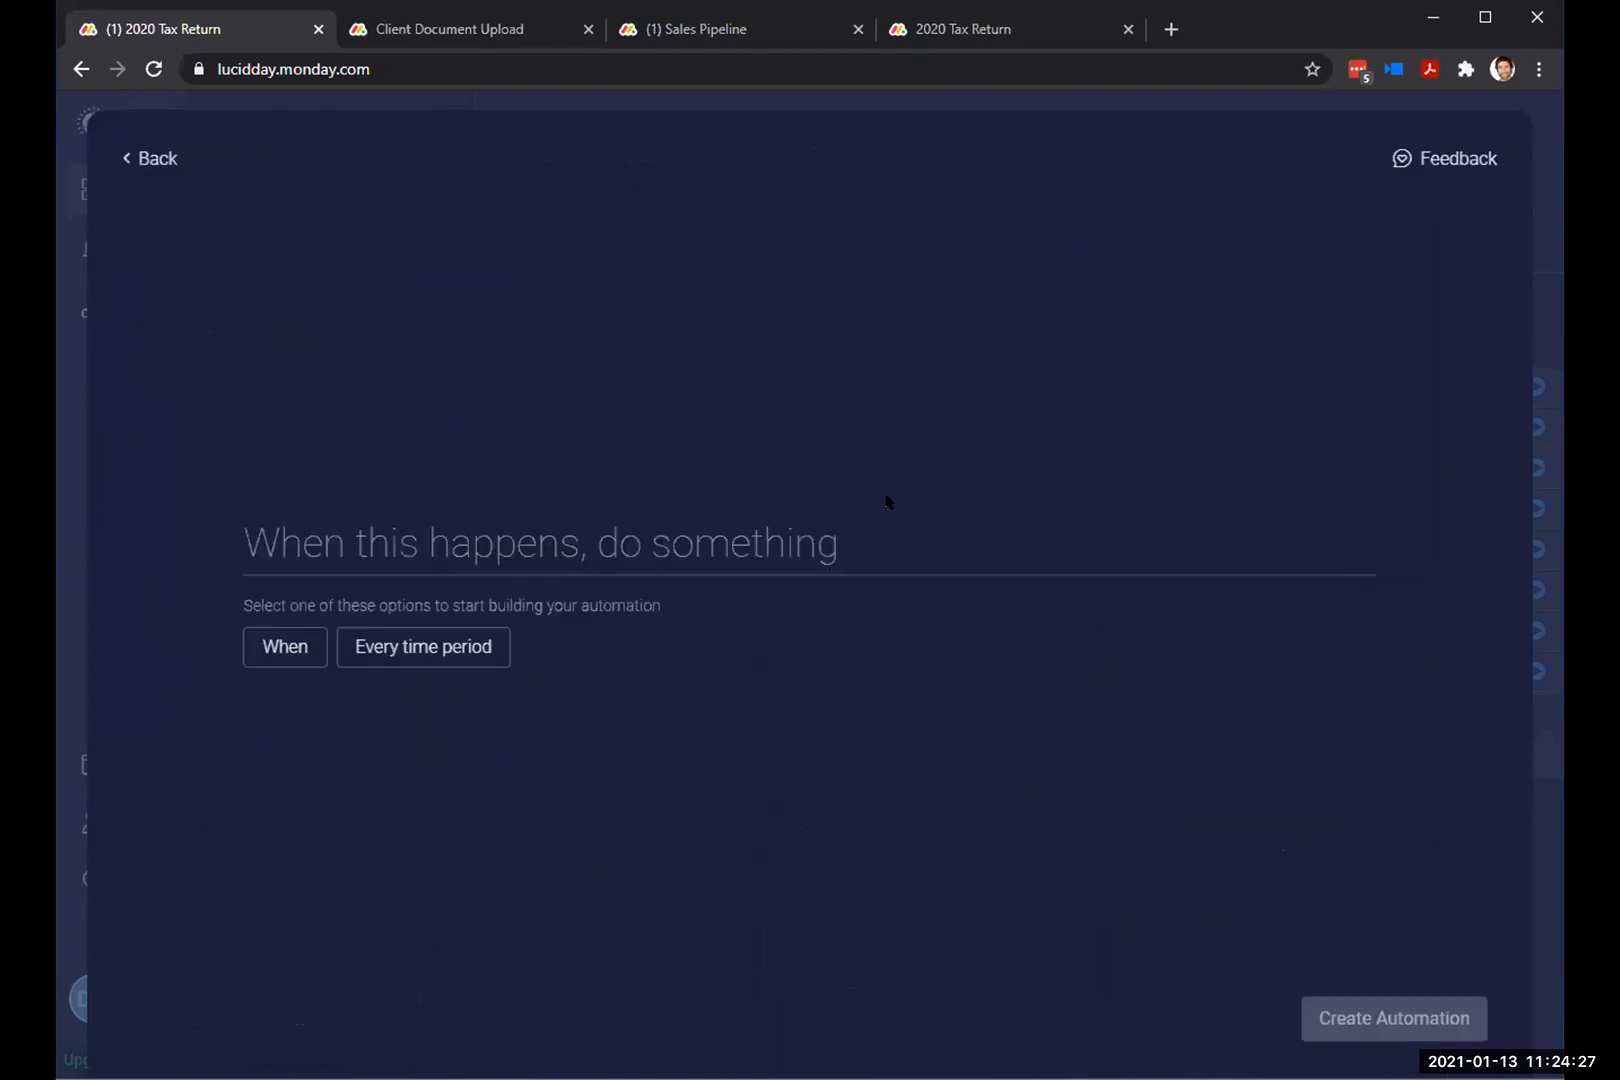
{"action": "left_click", "coordinate": [270, 646]}
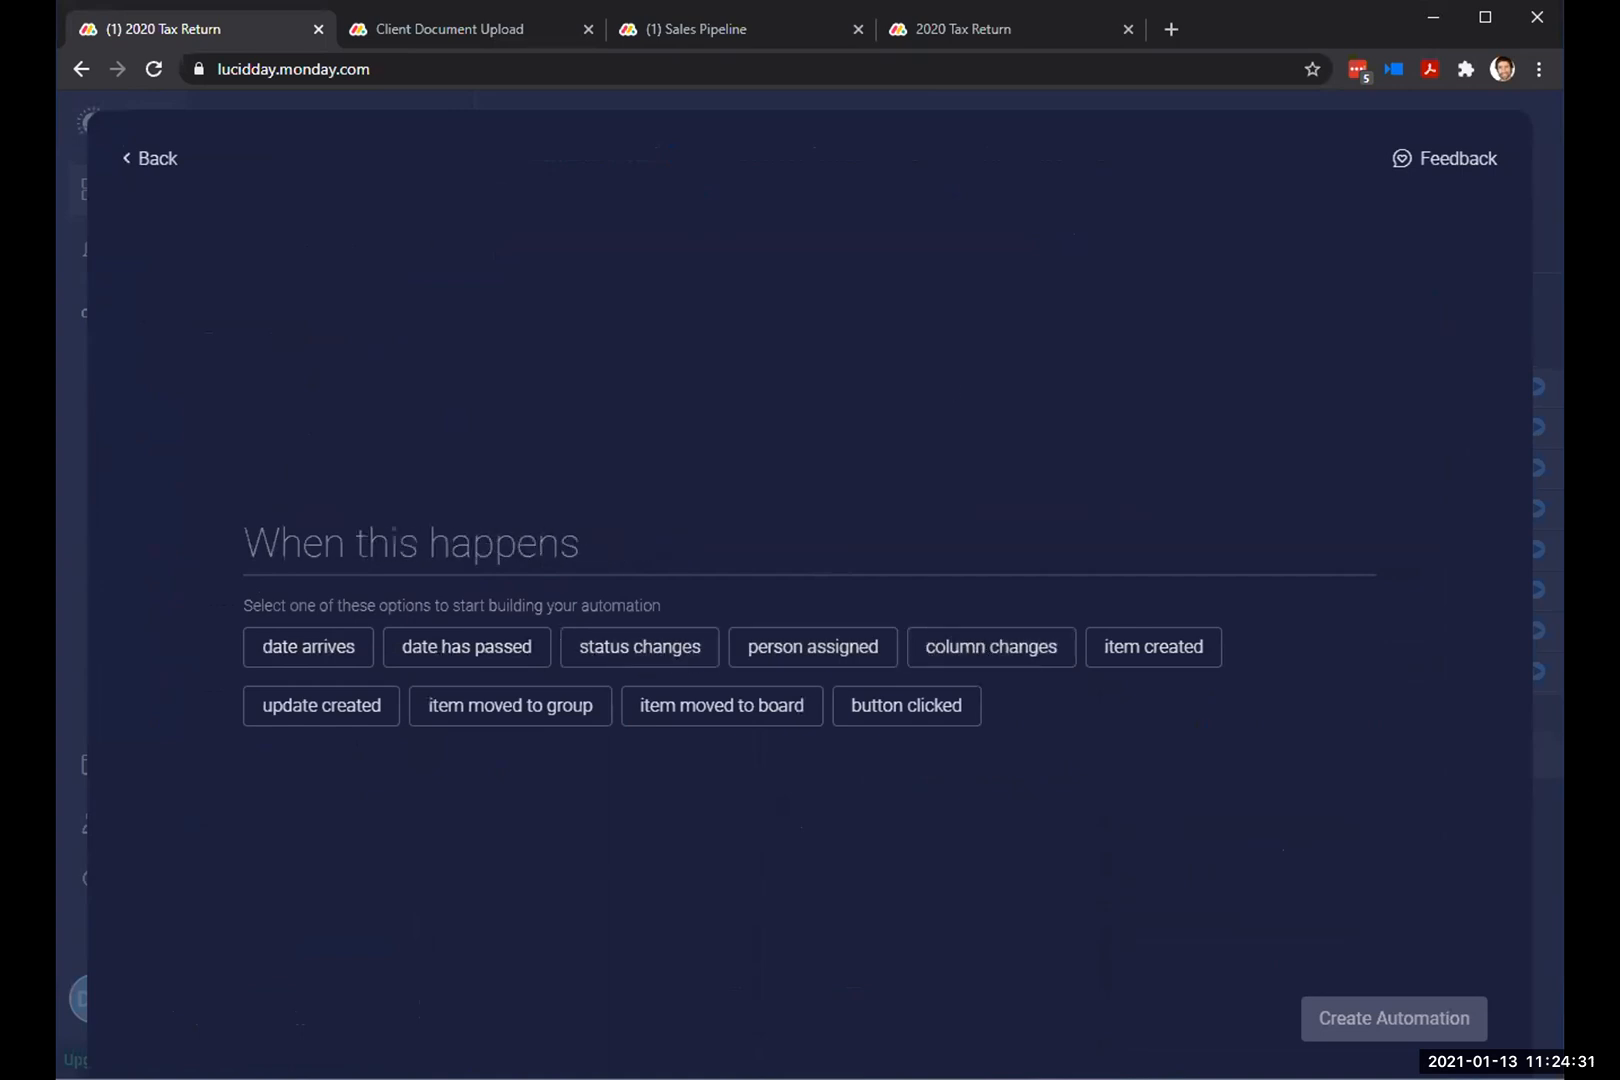
{"action": "left_click", "coordinate": [147, 157]}
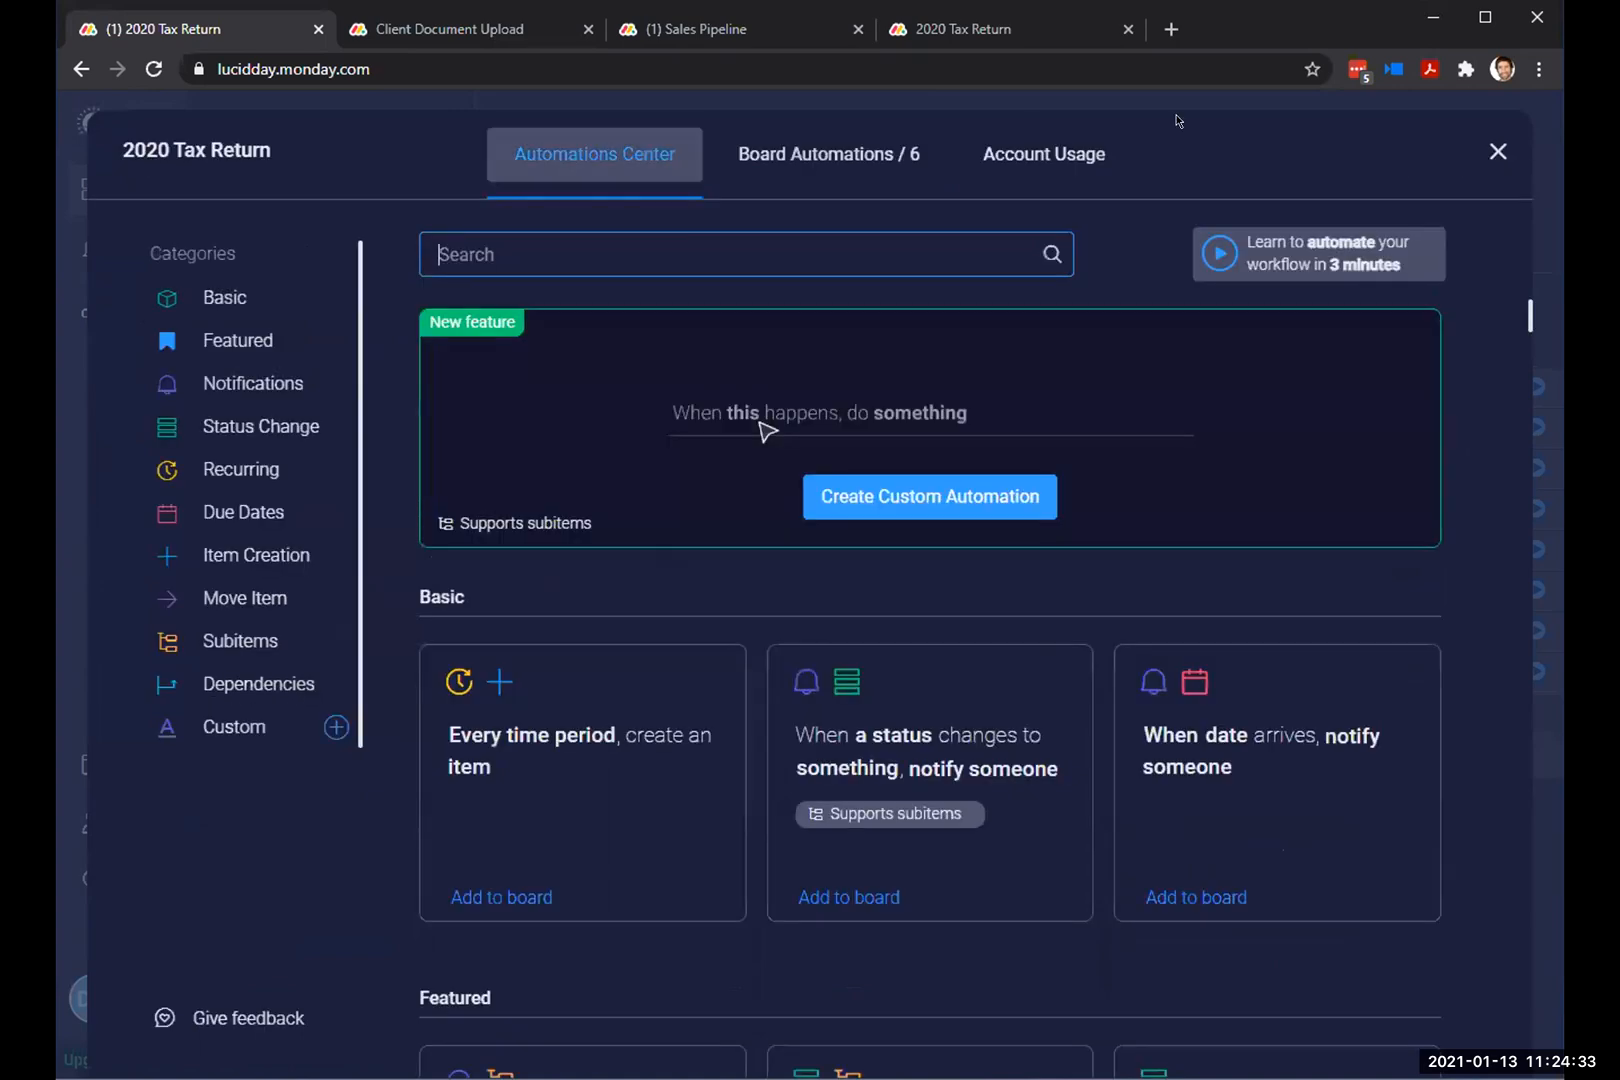
{"action": "left_click", "coordinate": [1497, 149]}
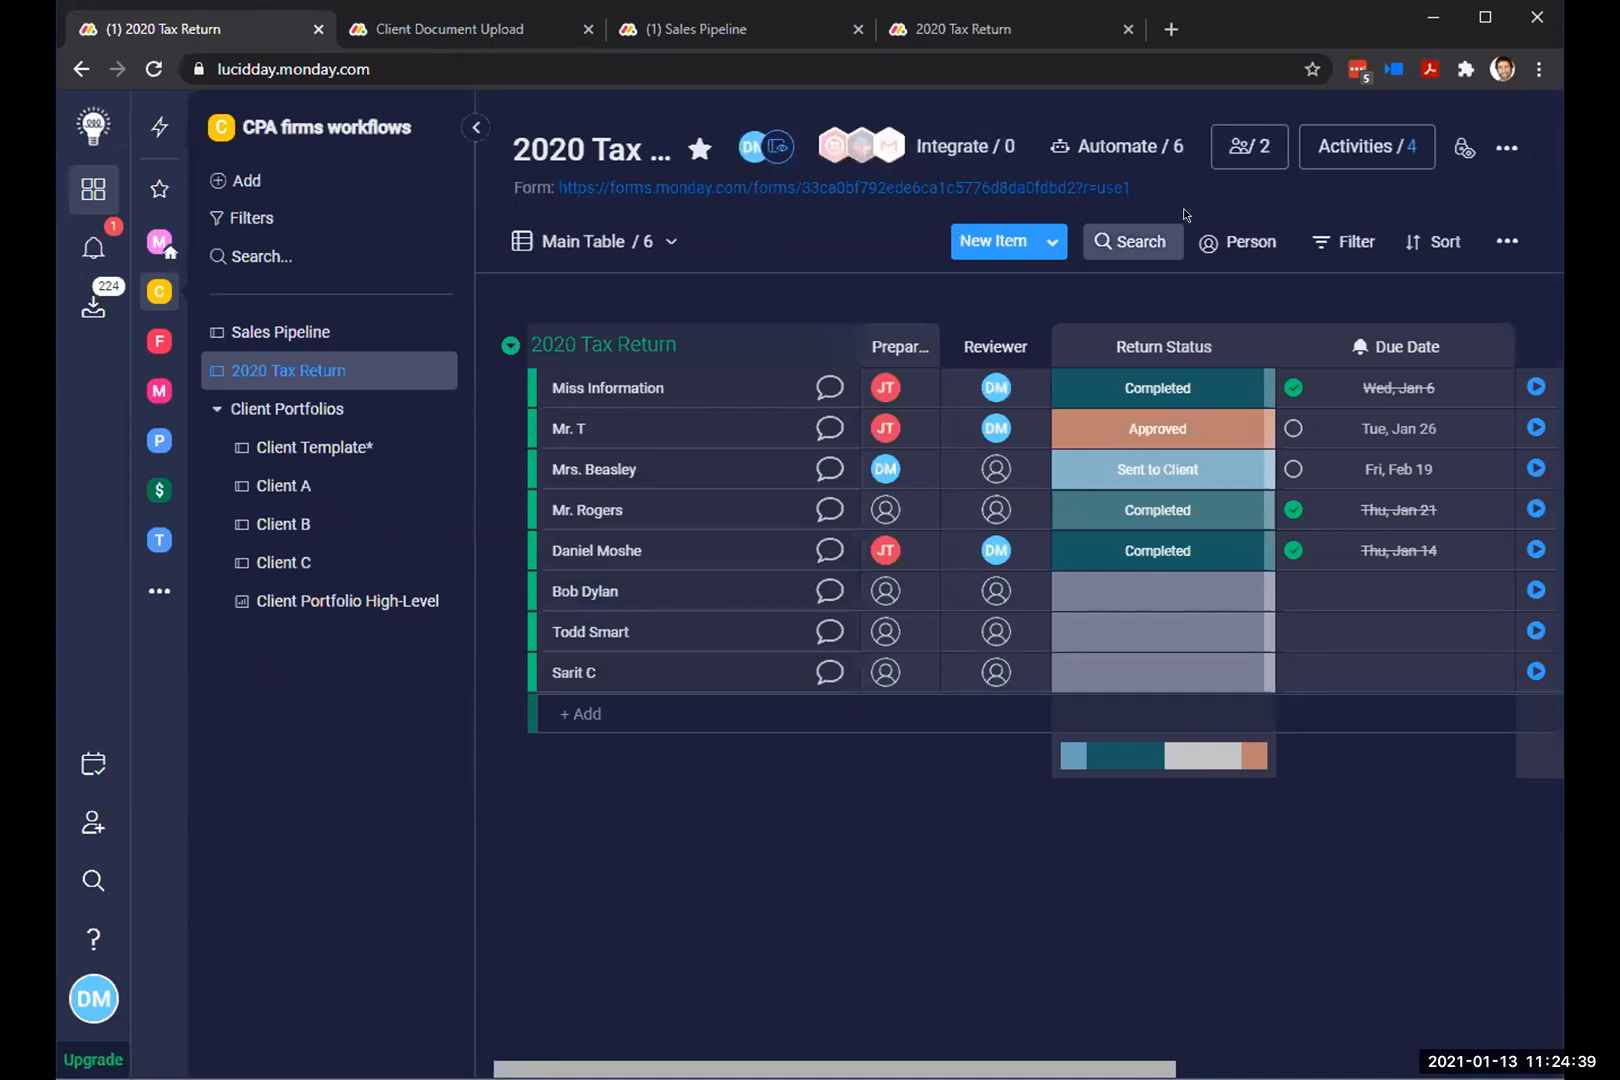
Step: Check the 2020 Tax Return board's members and owners, and review its activity log
{"action": "left_click", "coordinate": [1237, 158]}
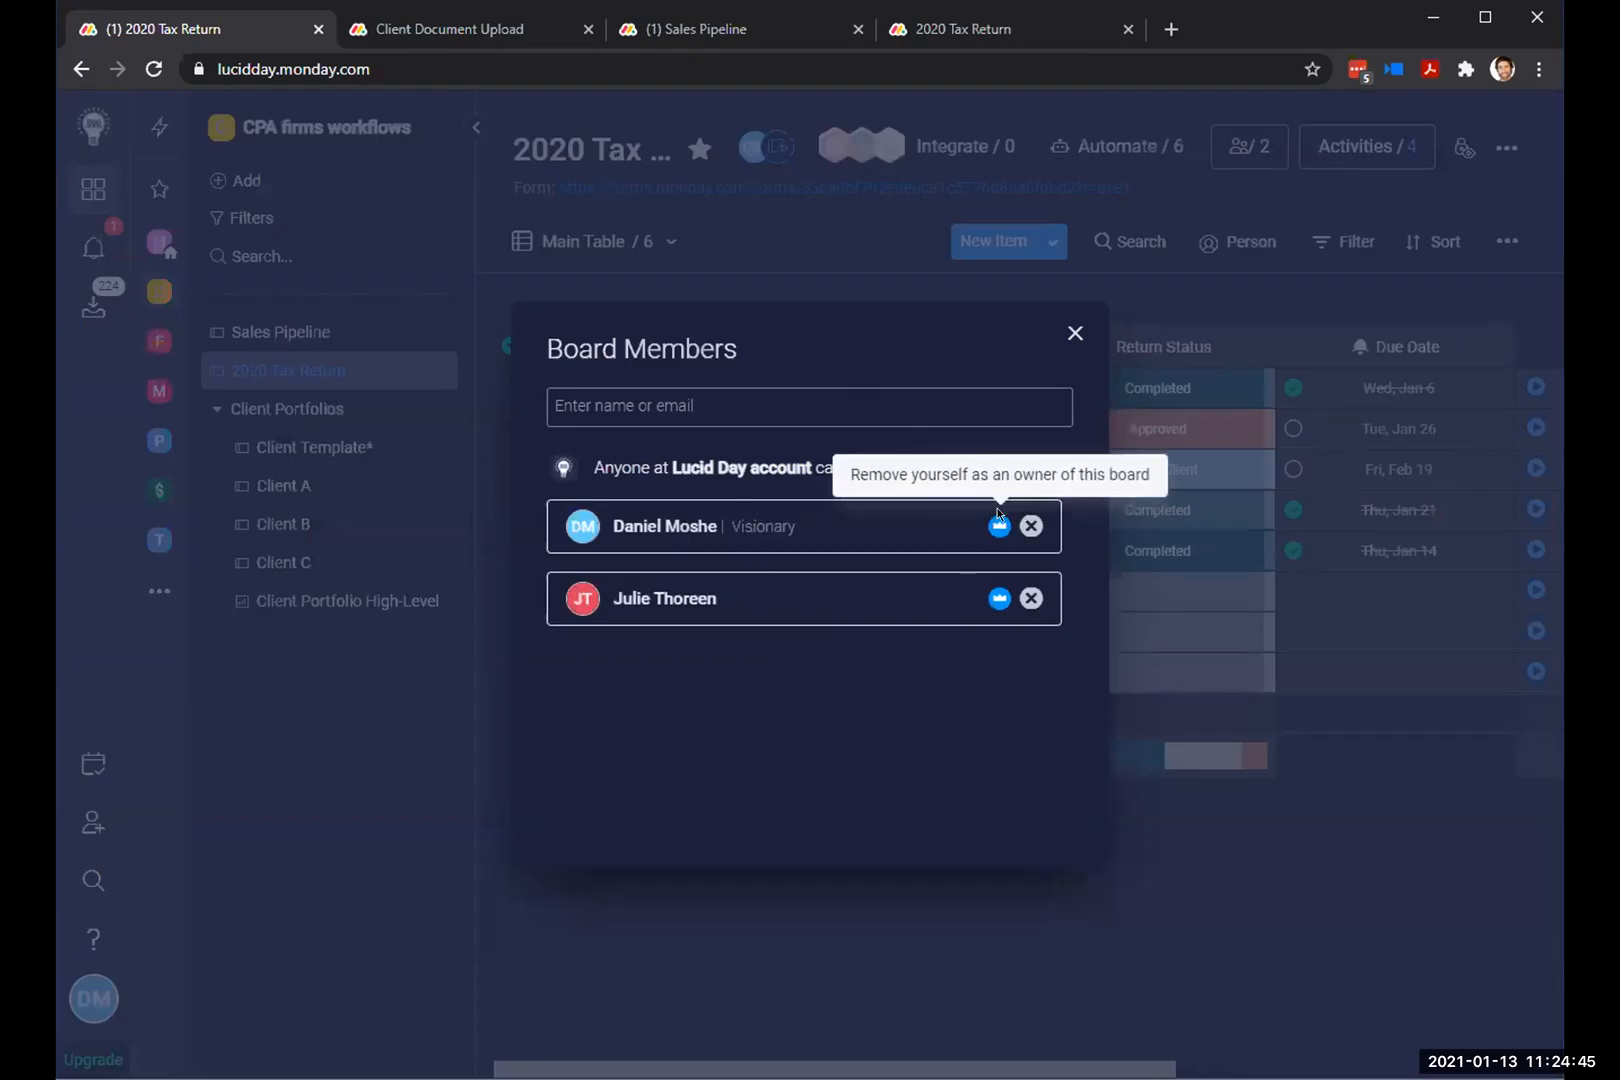
{"action": "left_click", "coordinate": [1076, 331]}
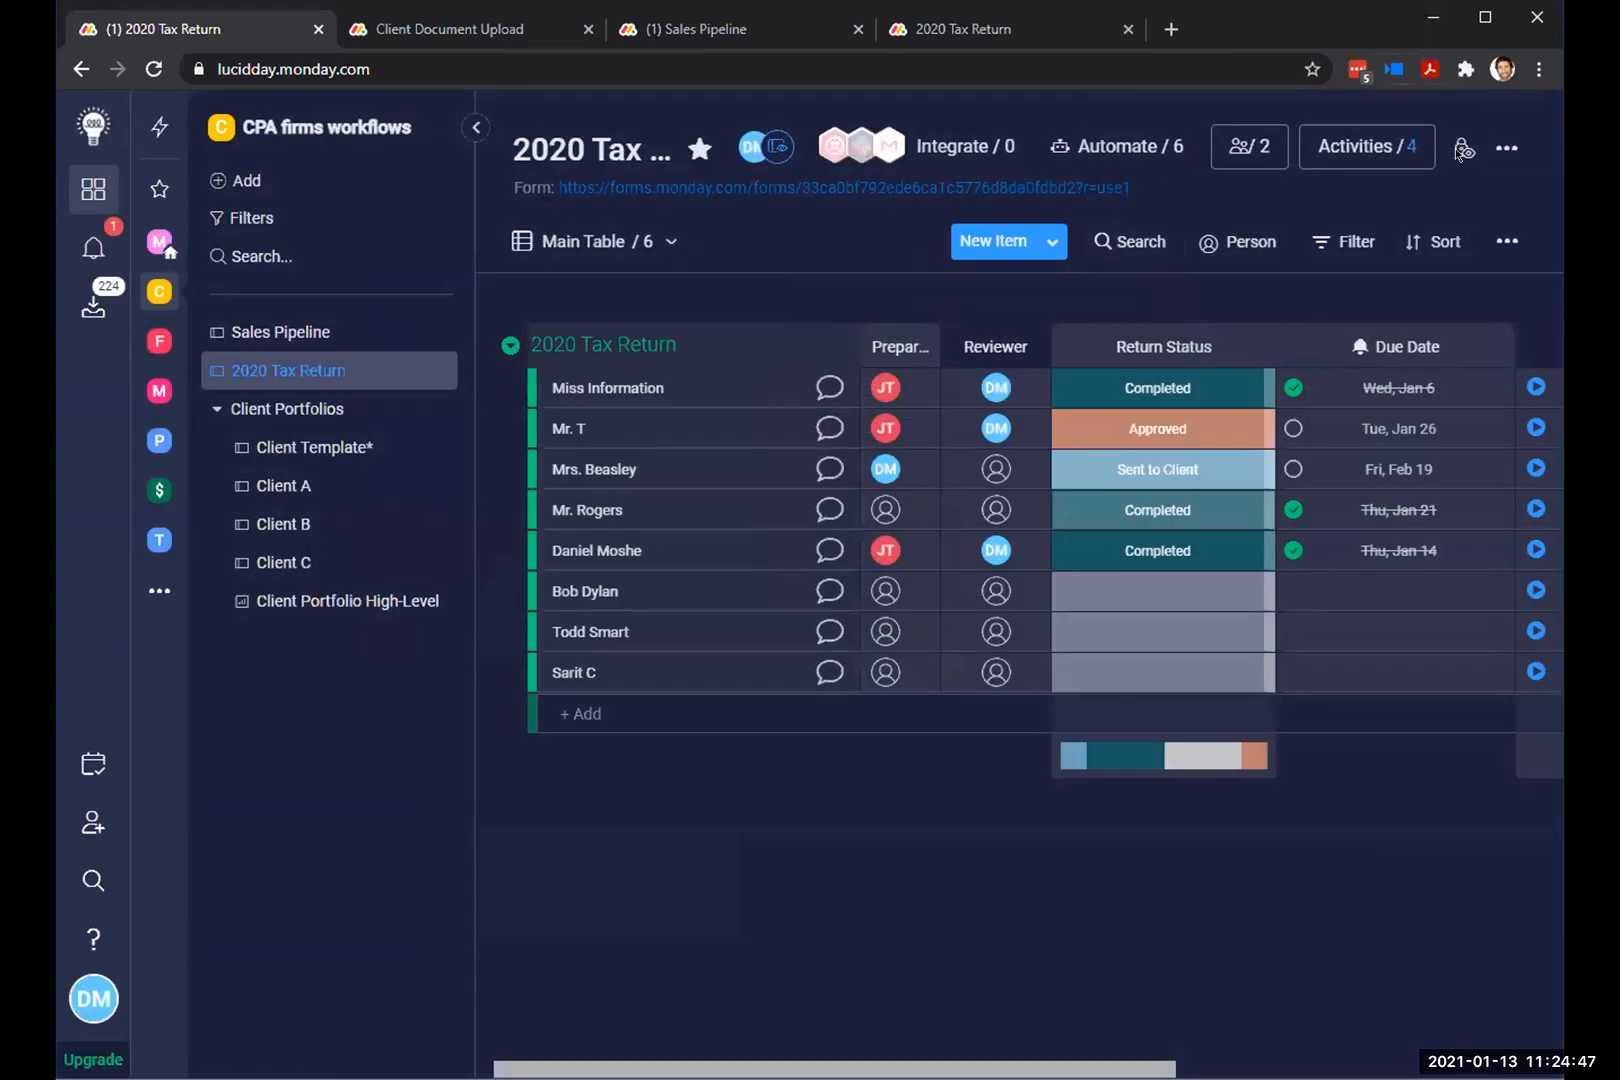
{"action": "left_click", "coordinate": [1400, 150]}
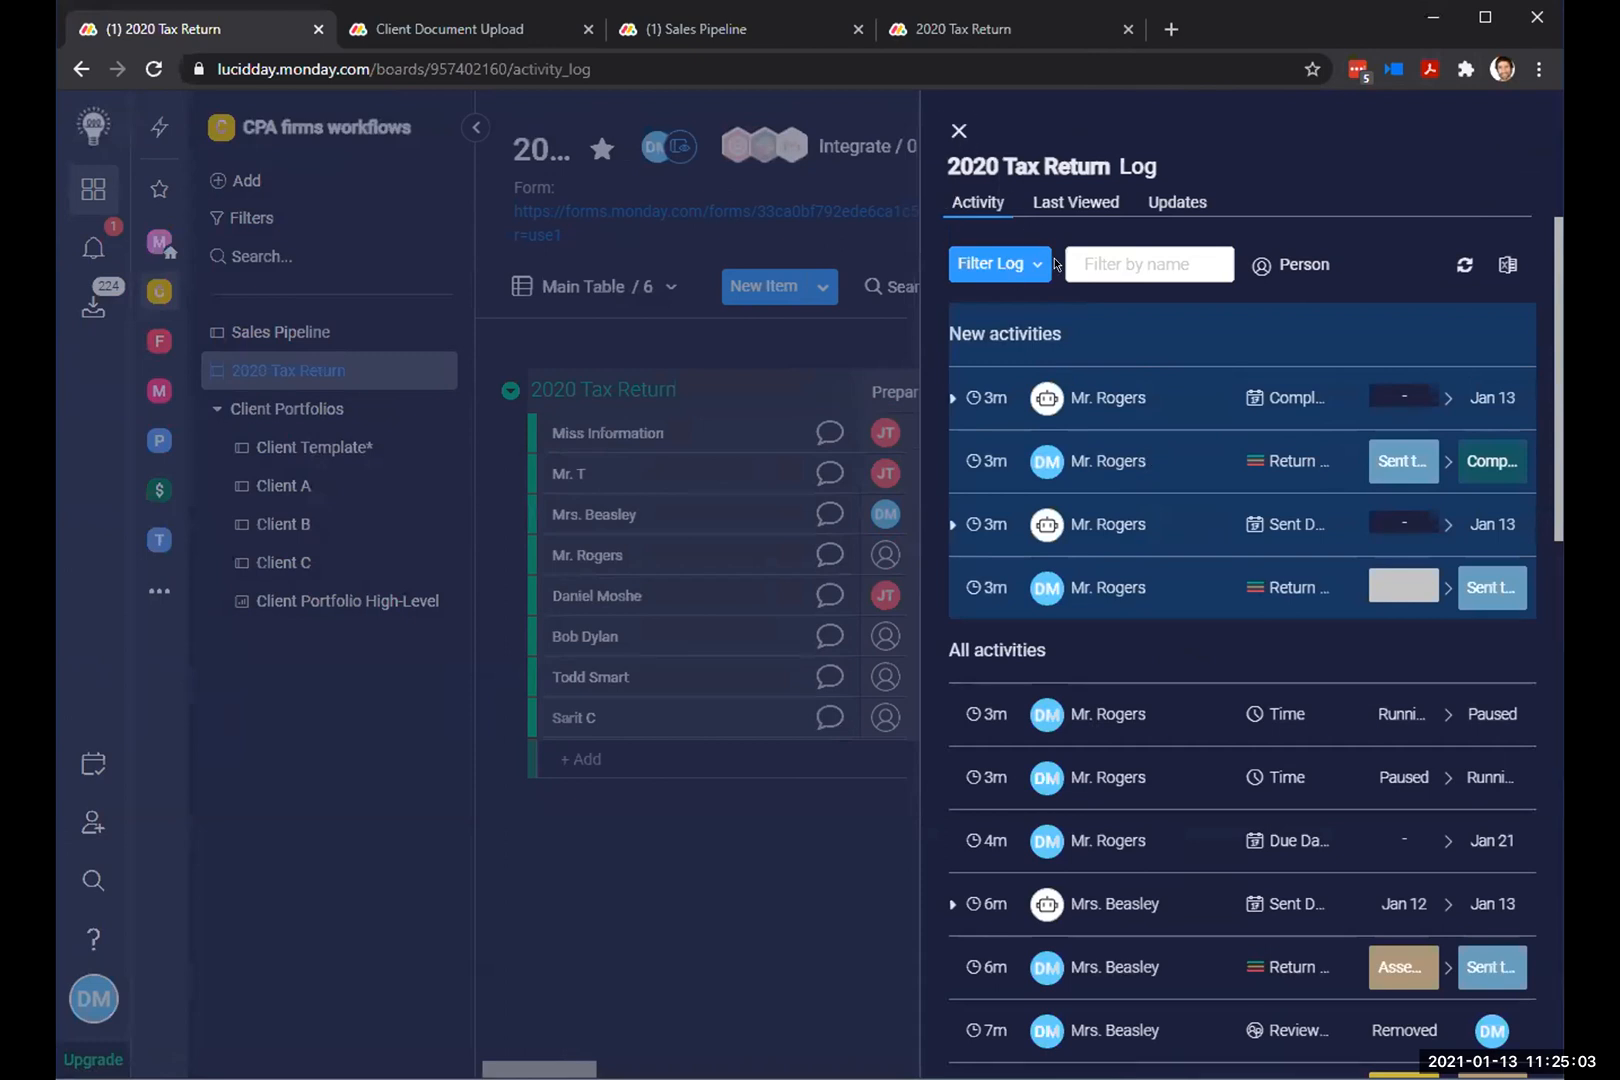
{"action": "left_click", "coordinate": [958, 130]}
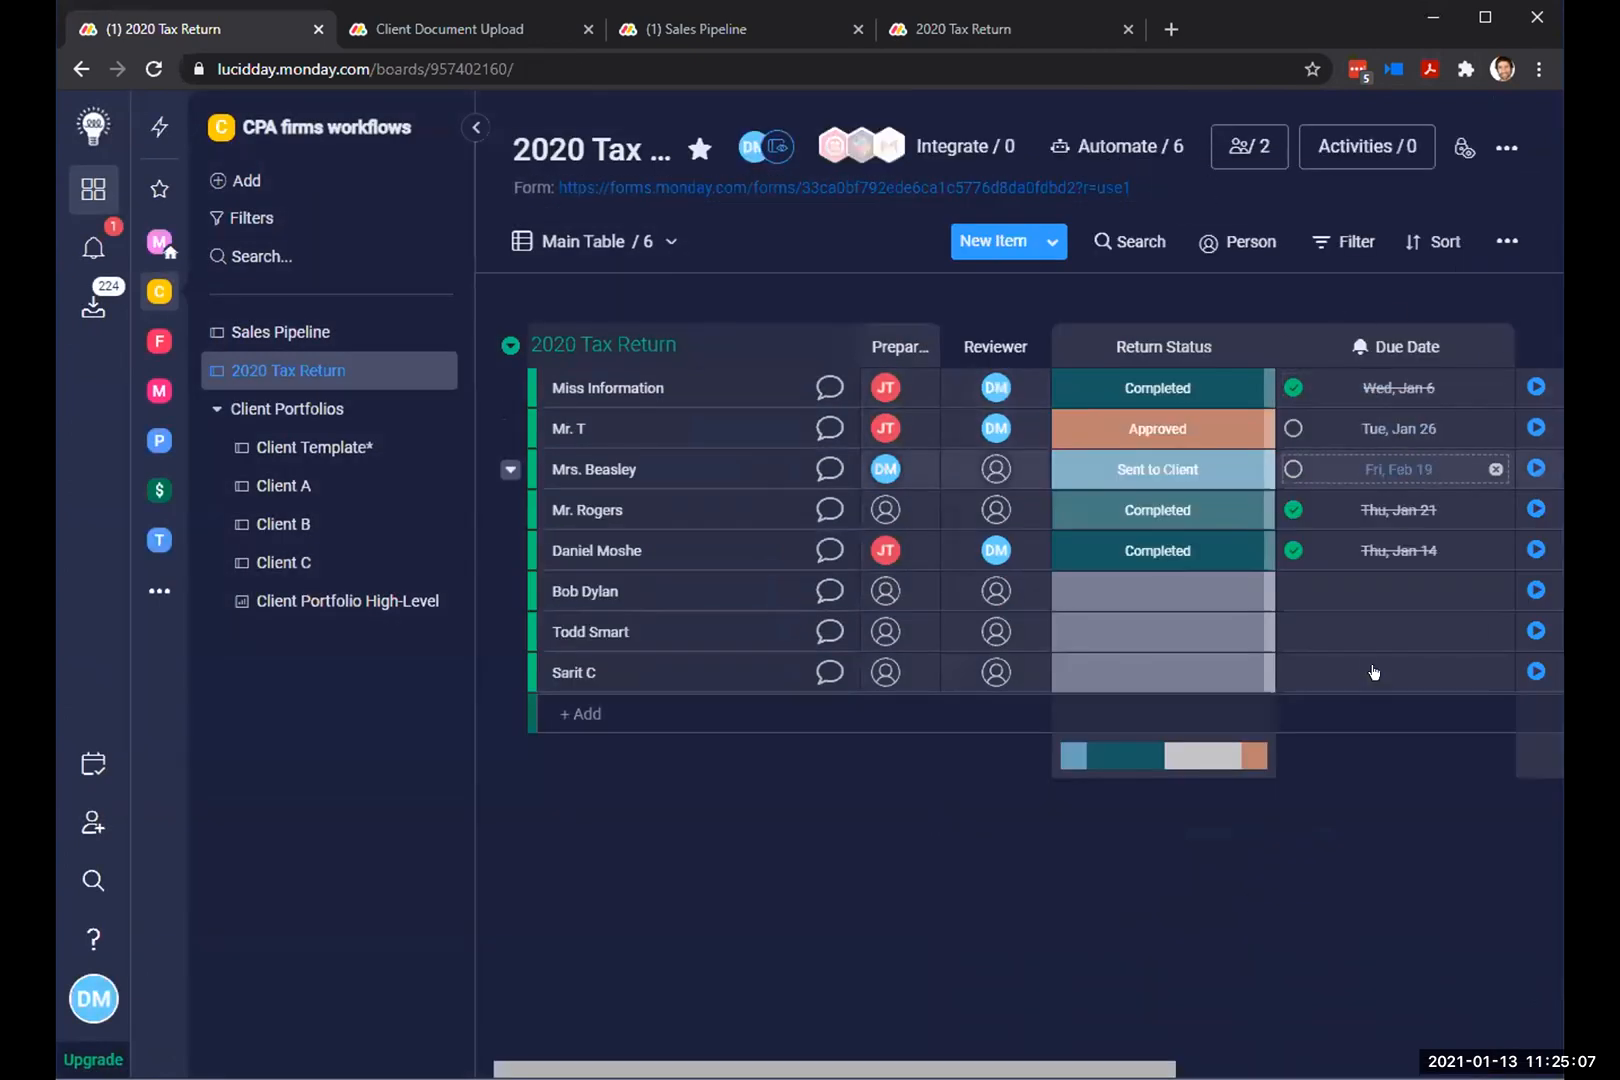
Step: Look over the 2020 Tax Return board's remaining columns and its saved views, and switch to the Current Month view
{"action": "scroll", "coordinate": [1374, 672], "scroll_direction": "right", "scroll_amount": 10}
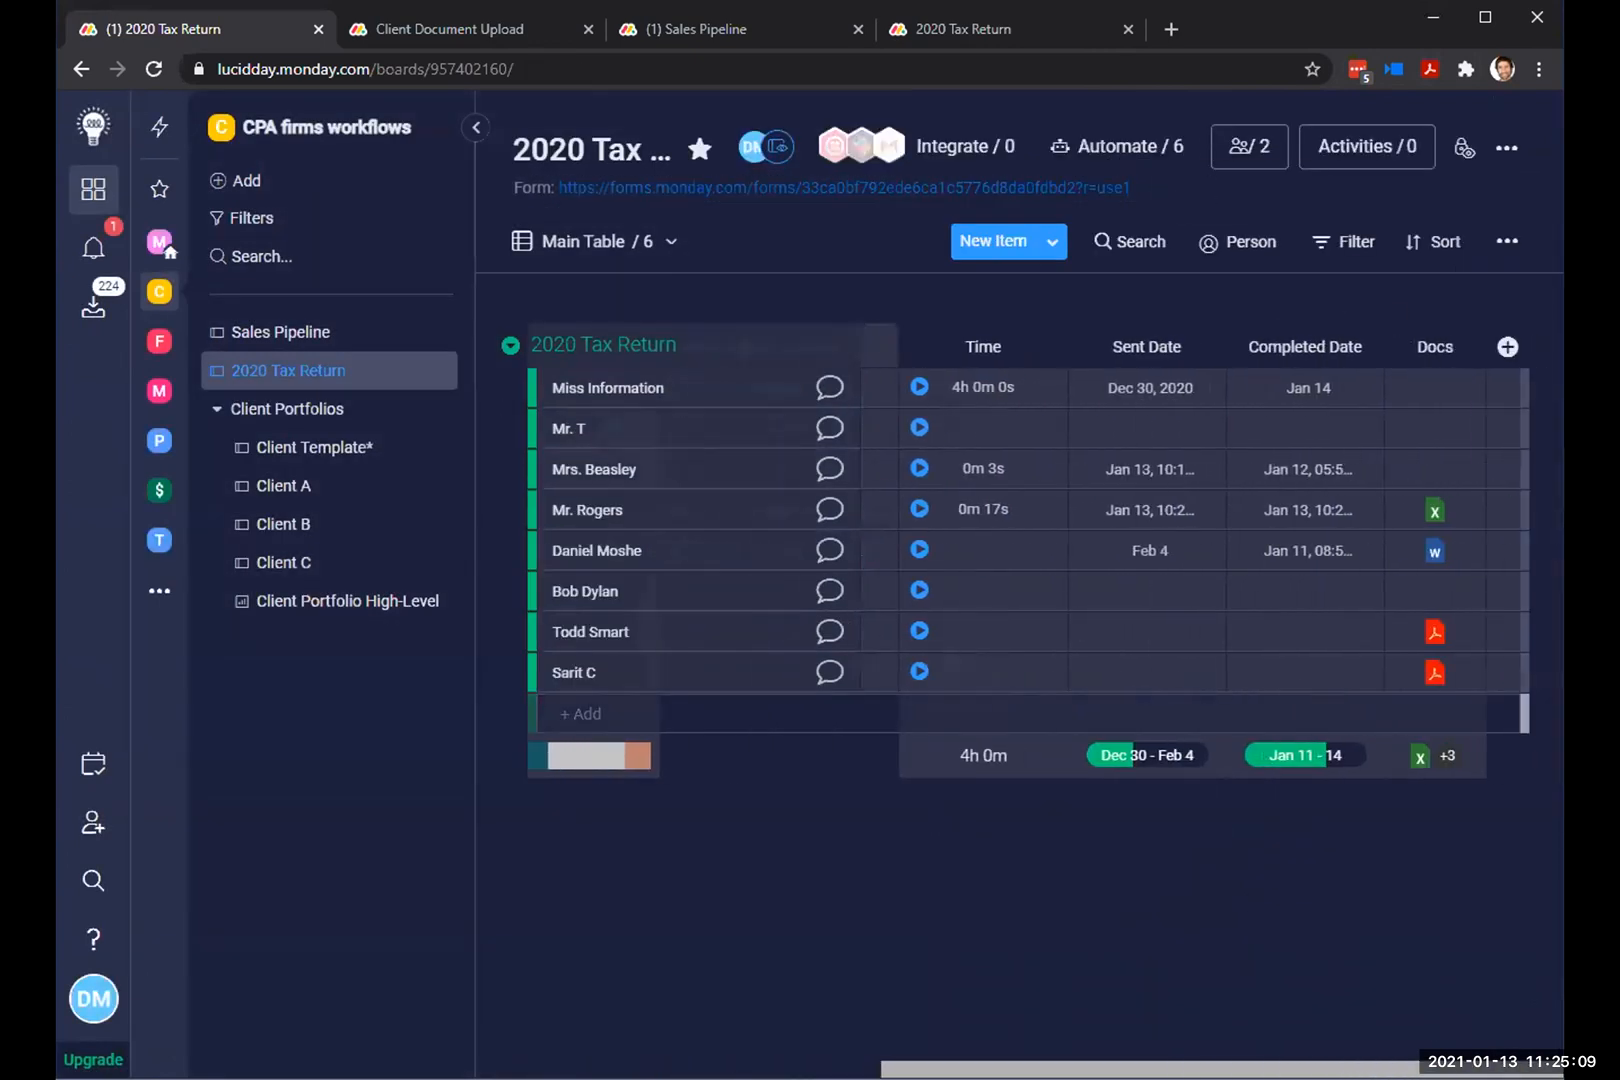
{"action": "scroll", "coordinate": [728, 1017], "scroll_direction": "left", "scroll_amount": 10}
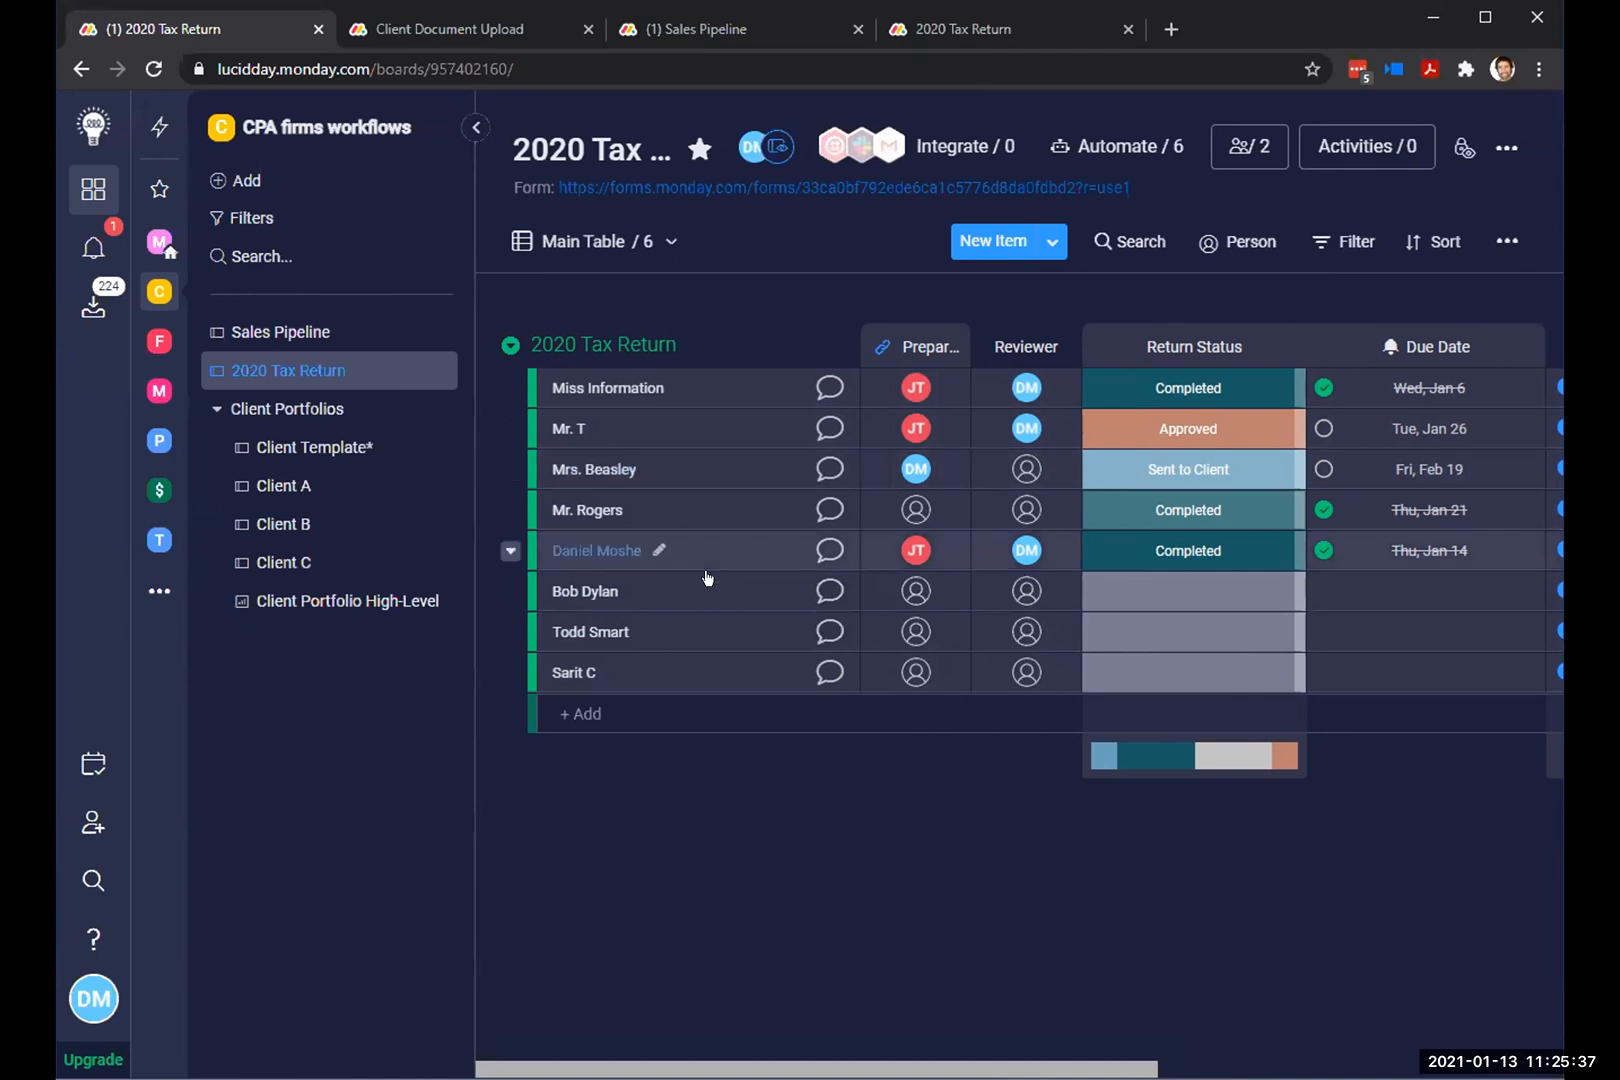
{"action": "left_click", "coordinate": [617, 250]}
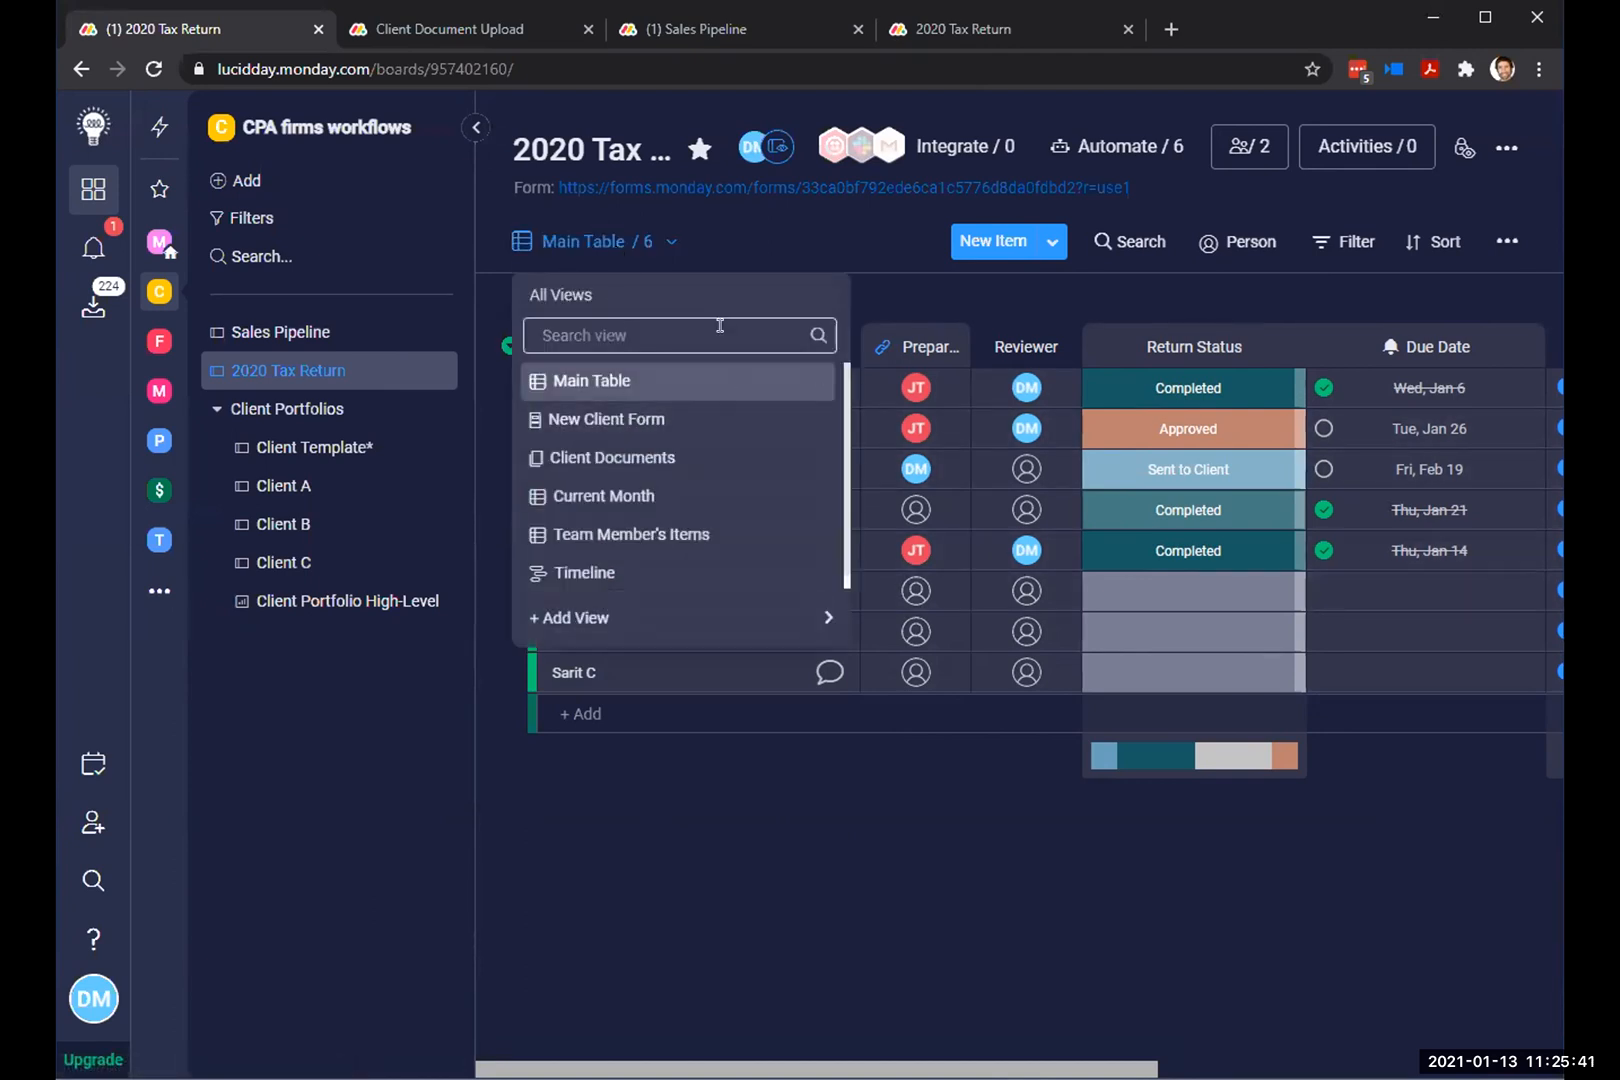
{"action": "left_click", "coordinate": [839, 228]}
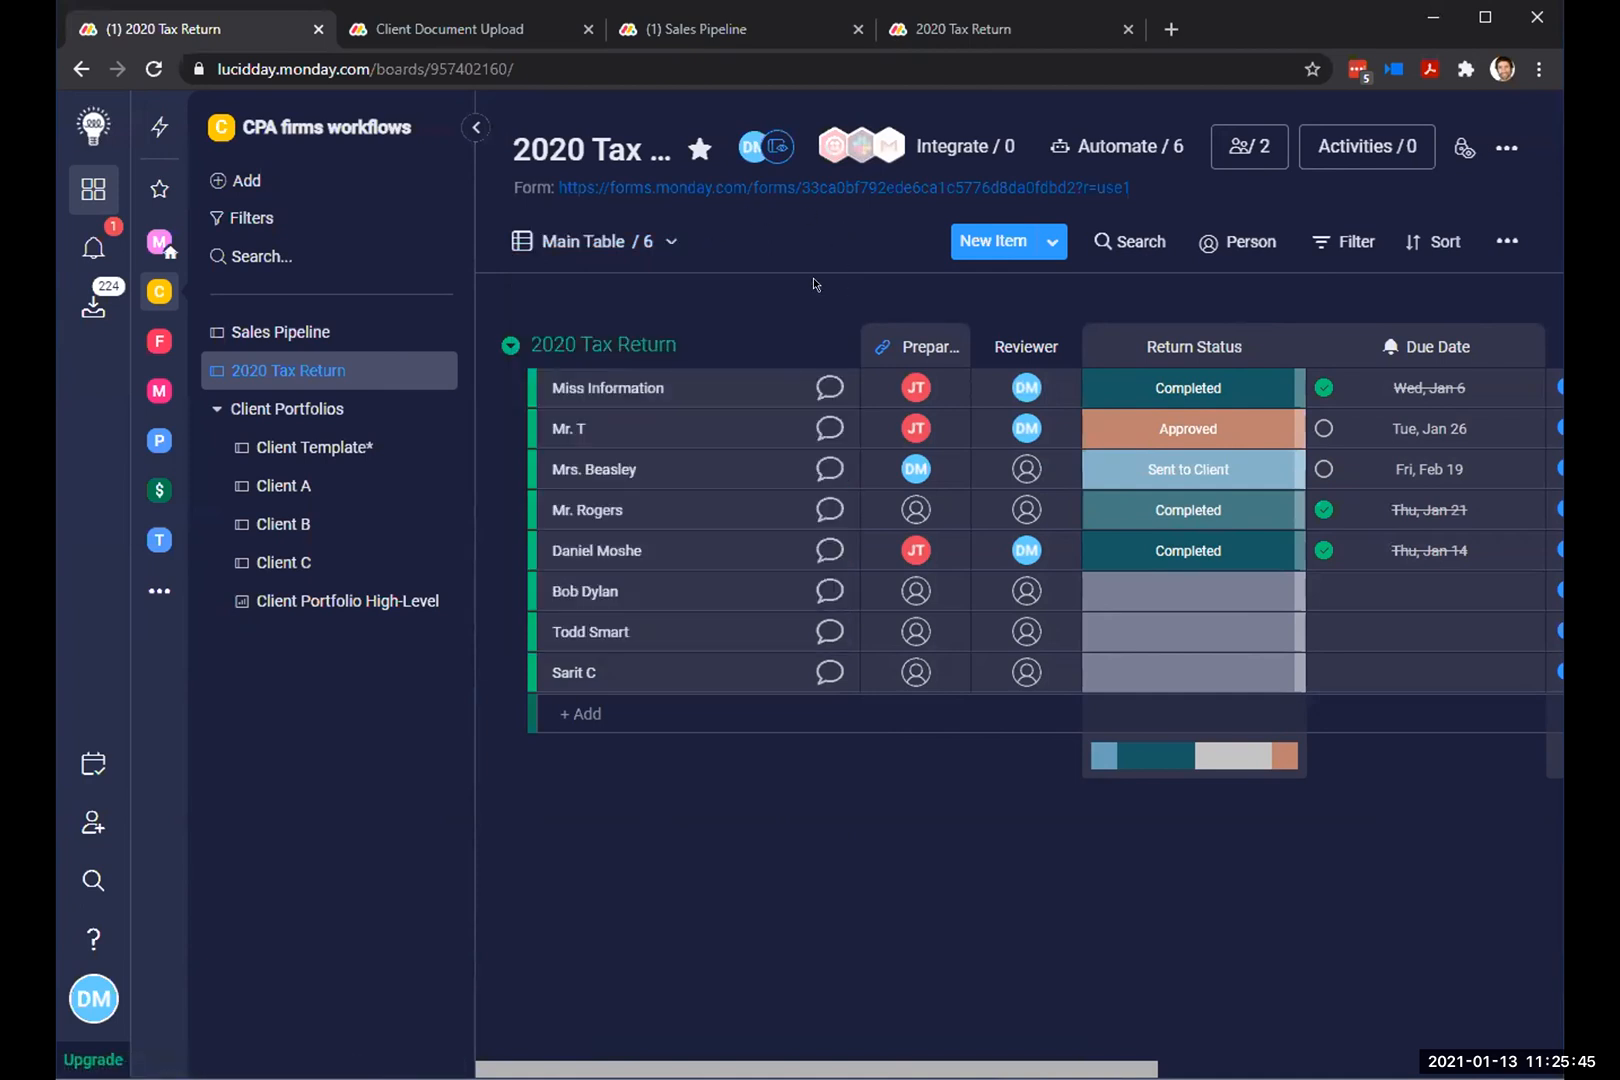
{"action": "left_click", "coordinate": [628, 241]}
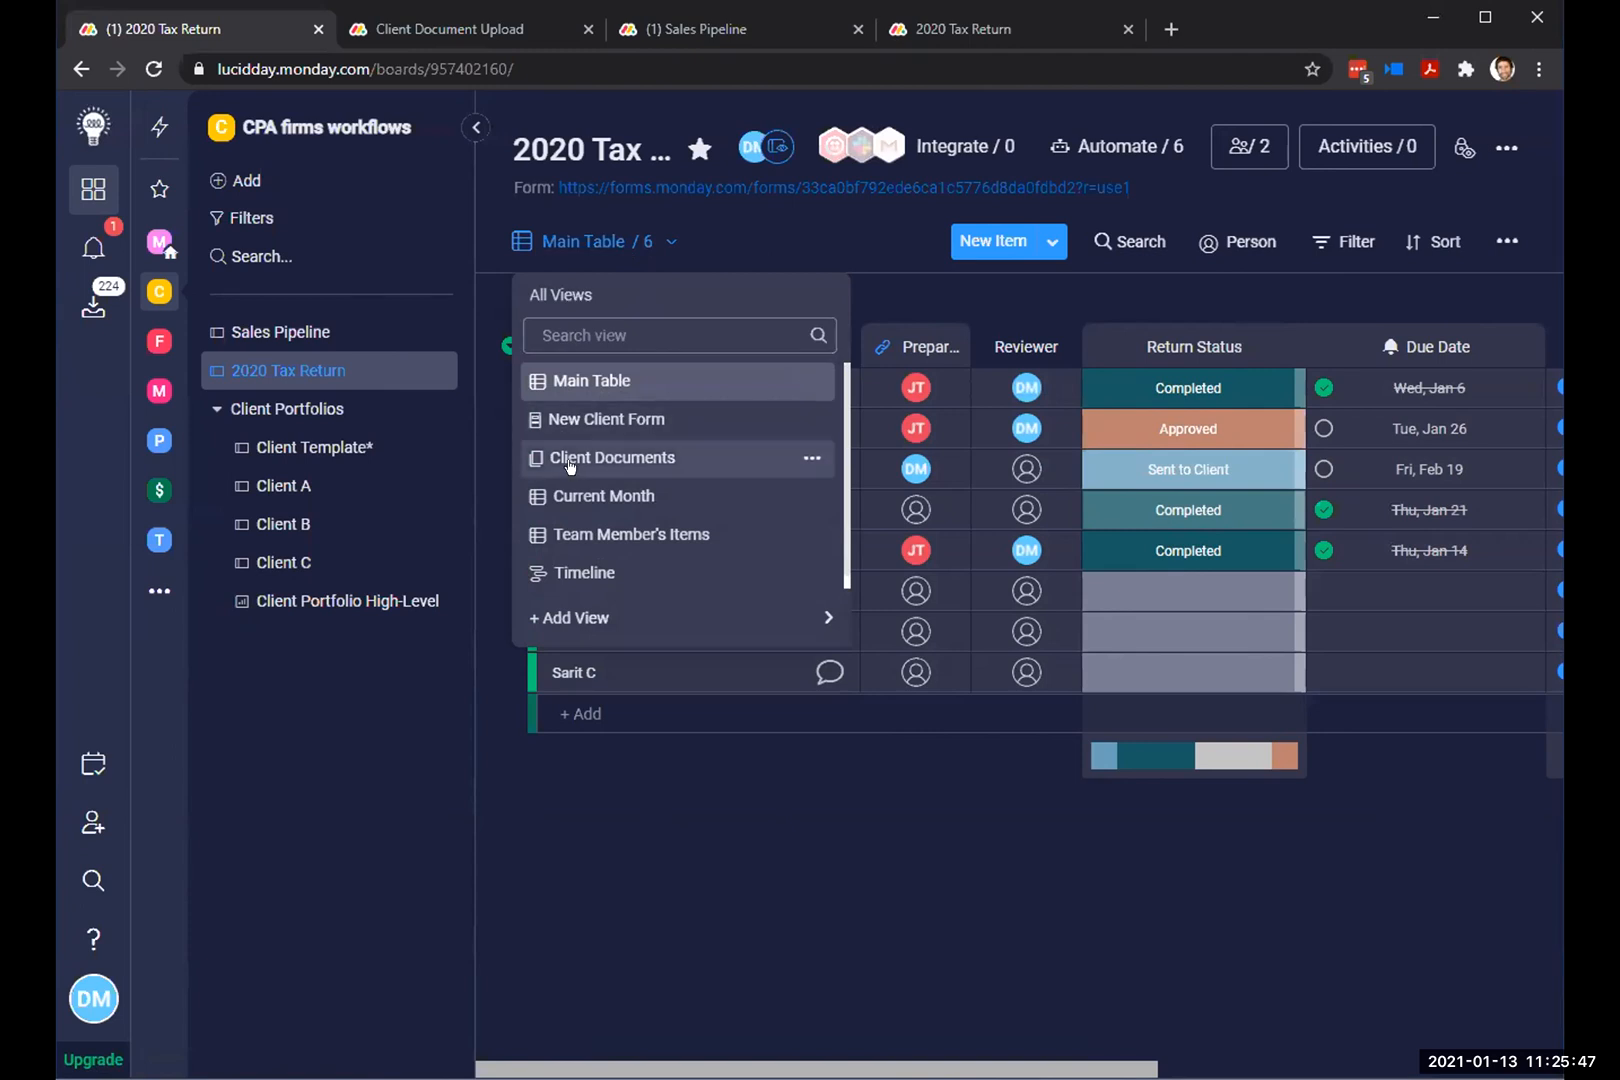
{"action": "left_click", "coordinate": [624, 492]}
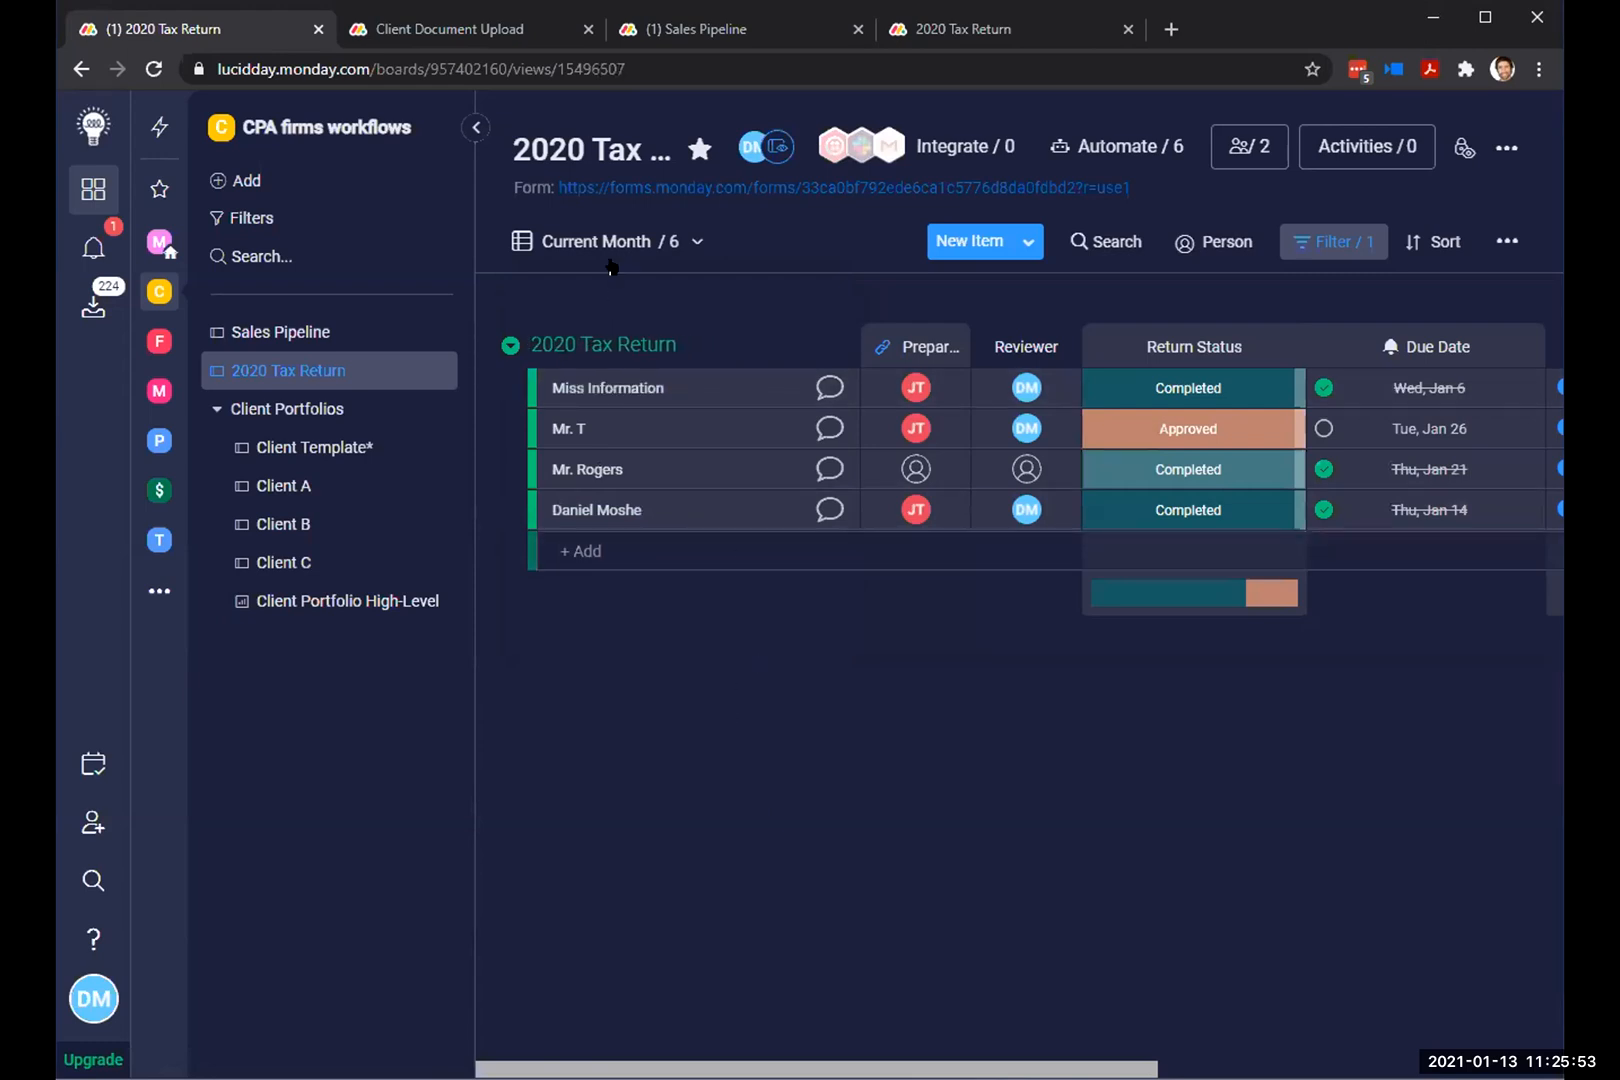
Step: Check the Current Month view's filter settings for the This Month condition on Due Date, leaving the filter as is
{"action": "left_click", "coordinate": [1318, 233]}
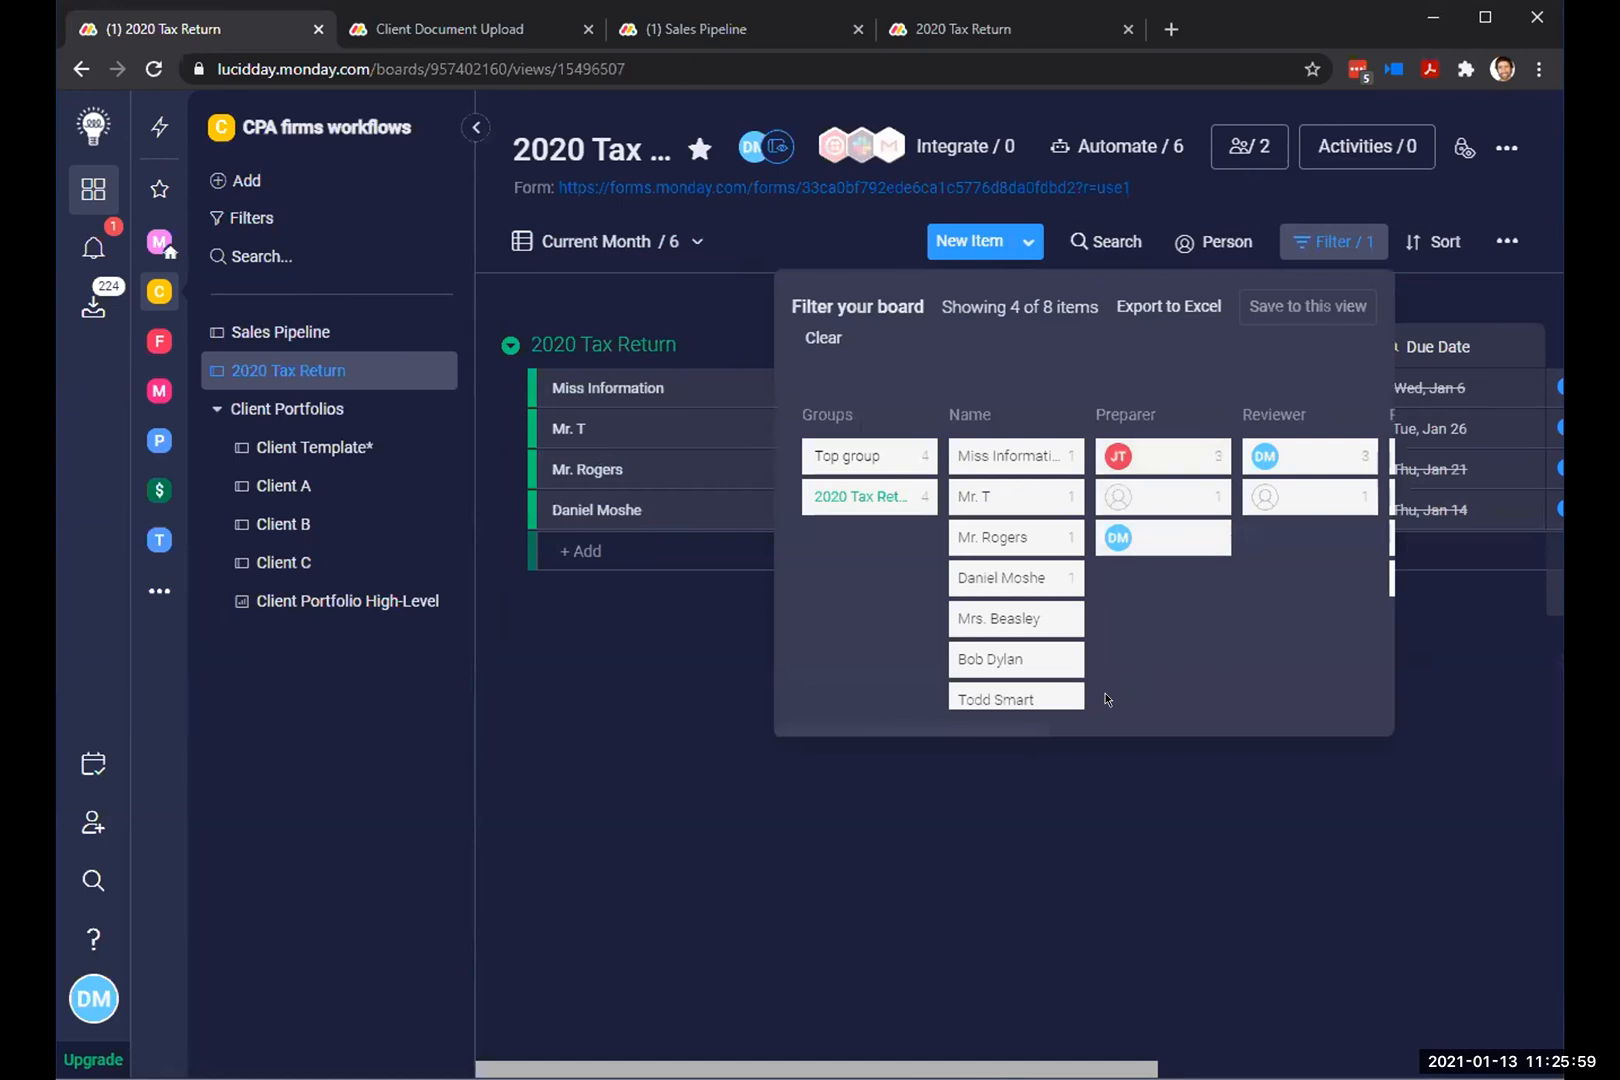
{"action": "left_click_drag", "start_coordinate": [1025, 725], "coordinate": [1231, 714]}
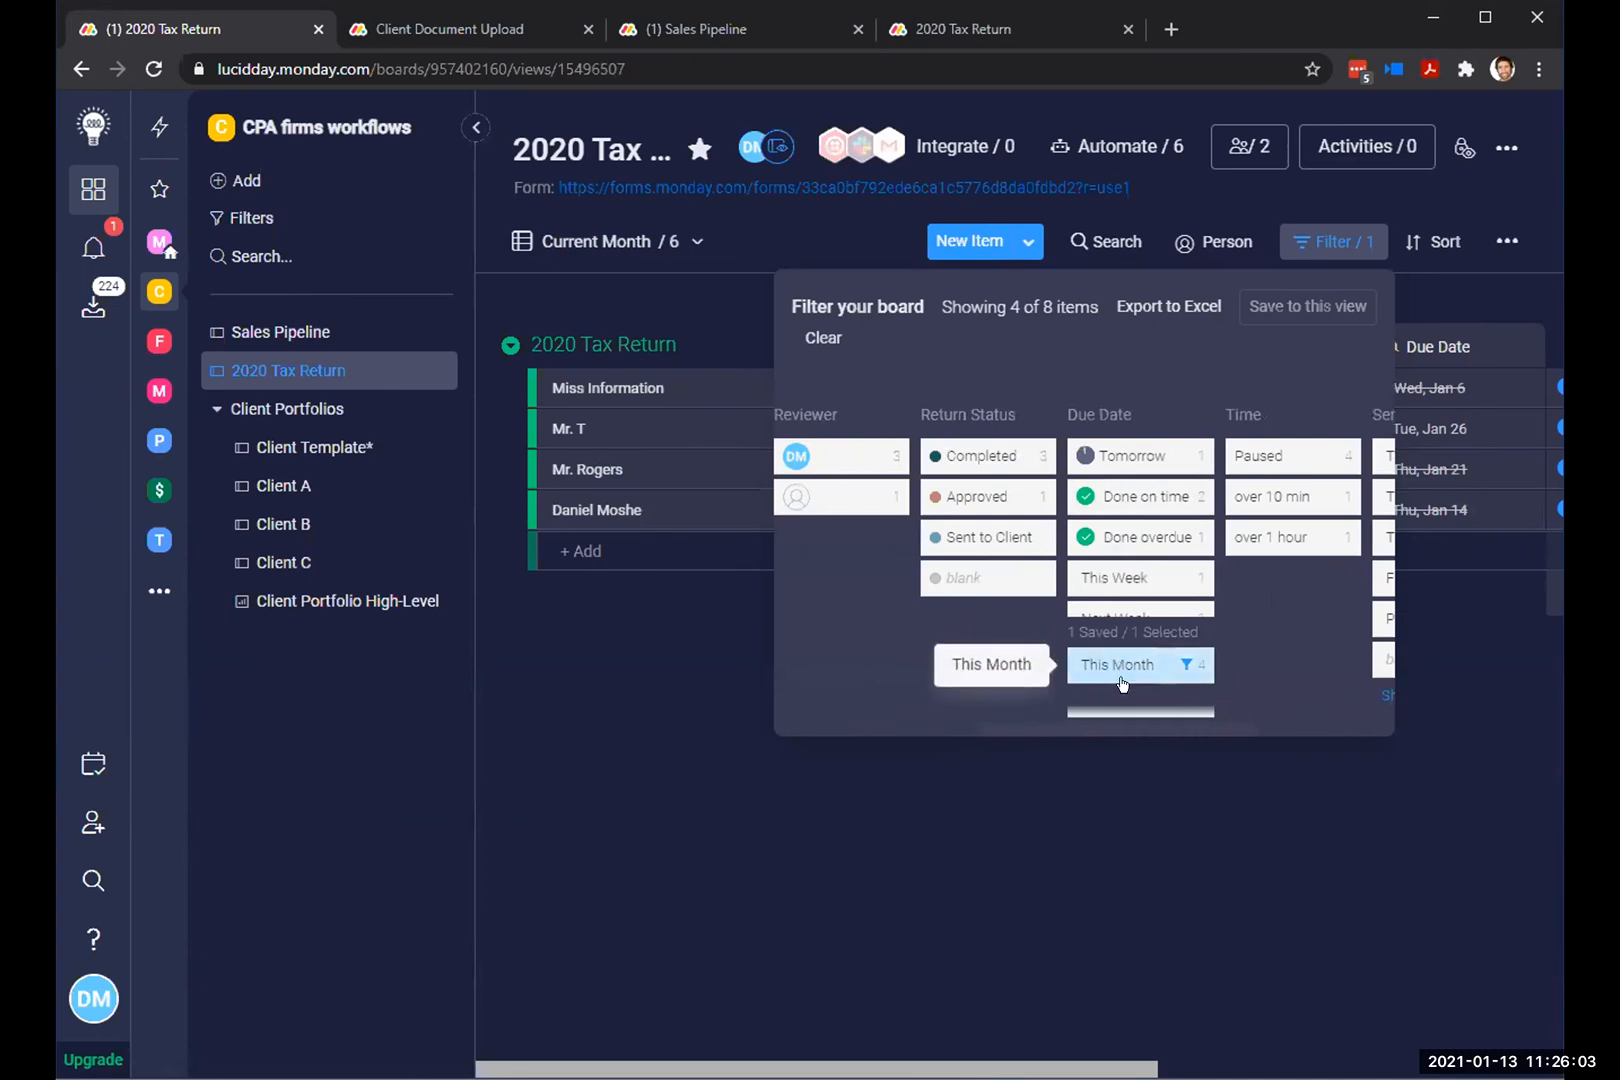
{"action": "left_click", "coordinate": [1058, 862]}
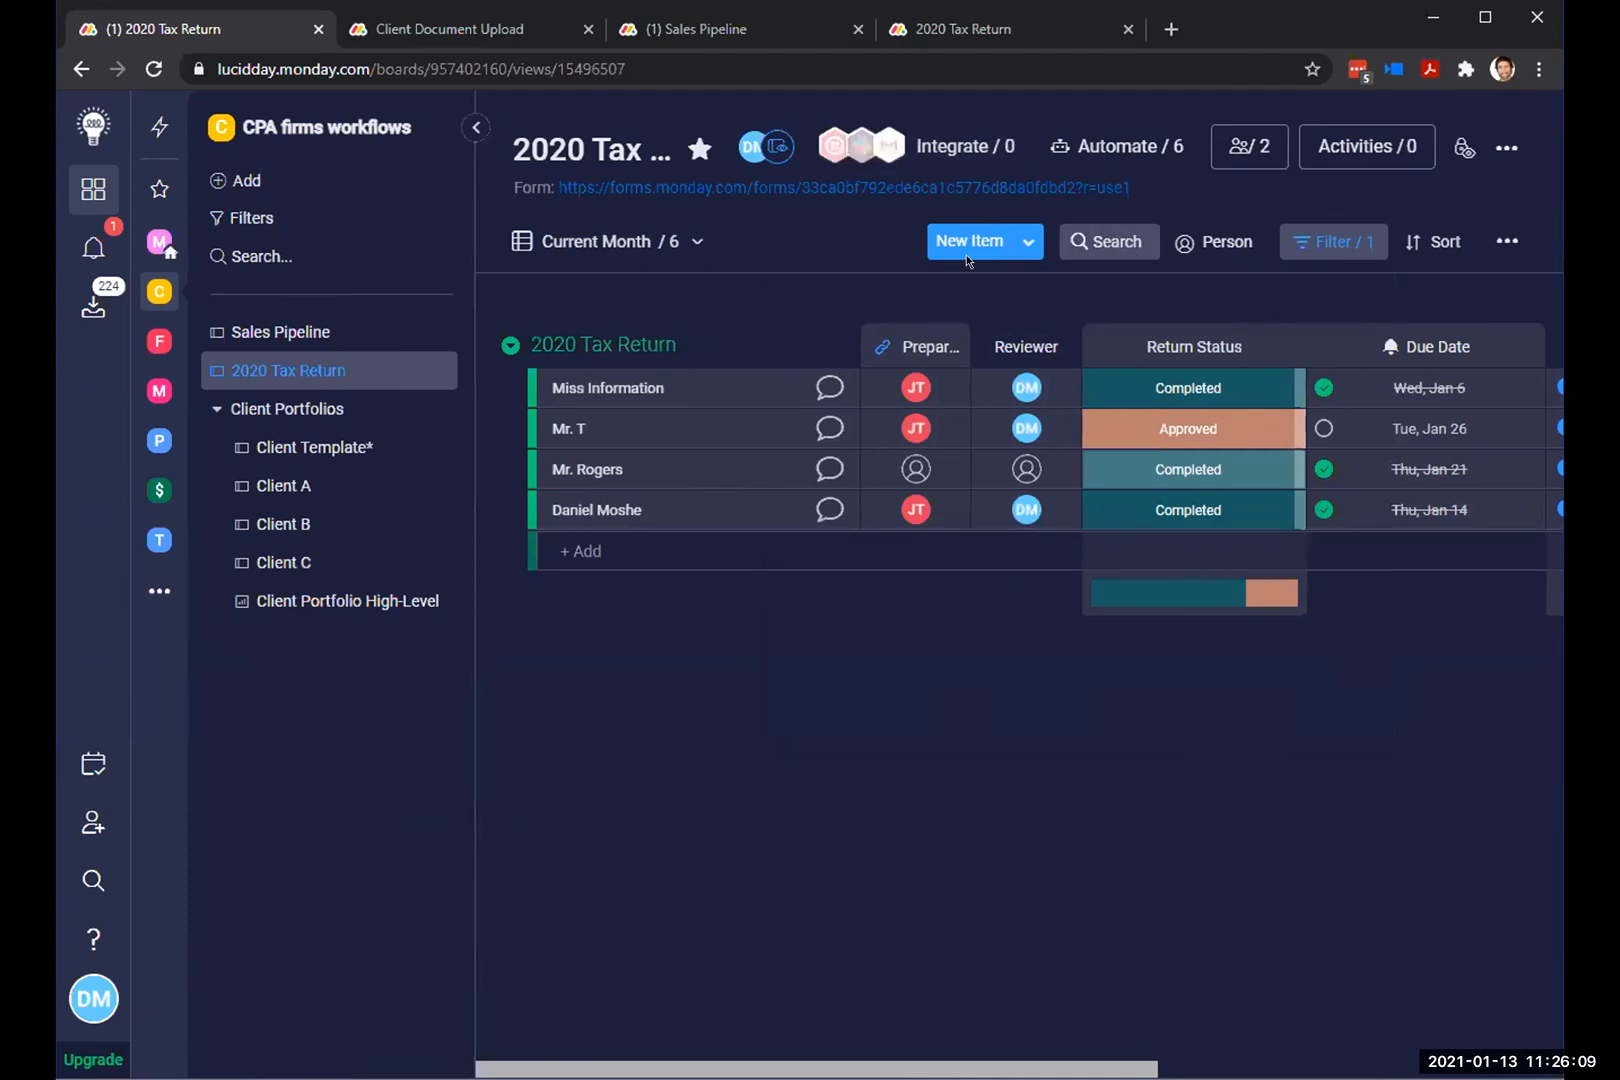
{"action": "left_click", "coordinate": [1348, 248]}
{"action": "left_click", "coordinate": [1182, 785]}
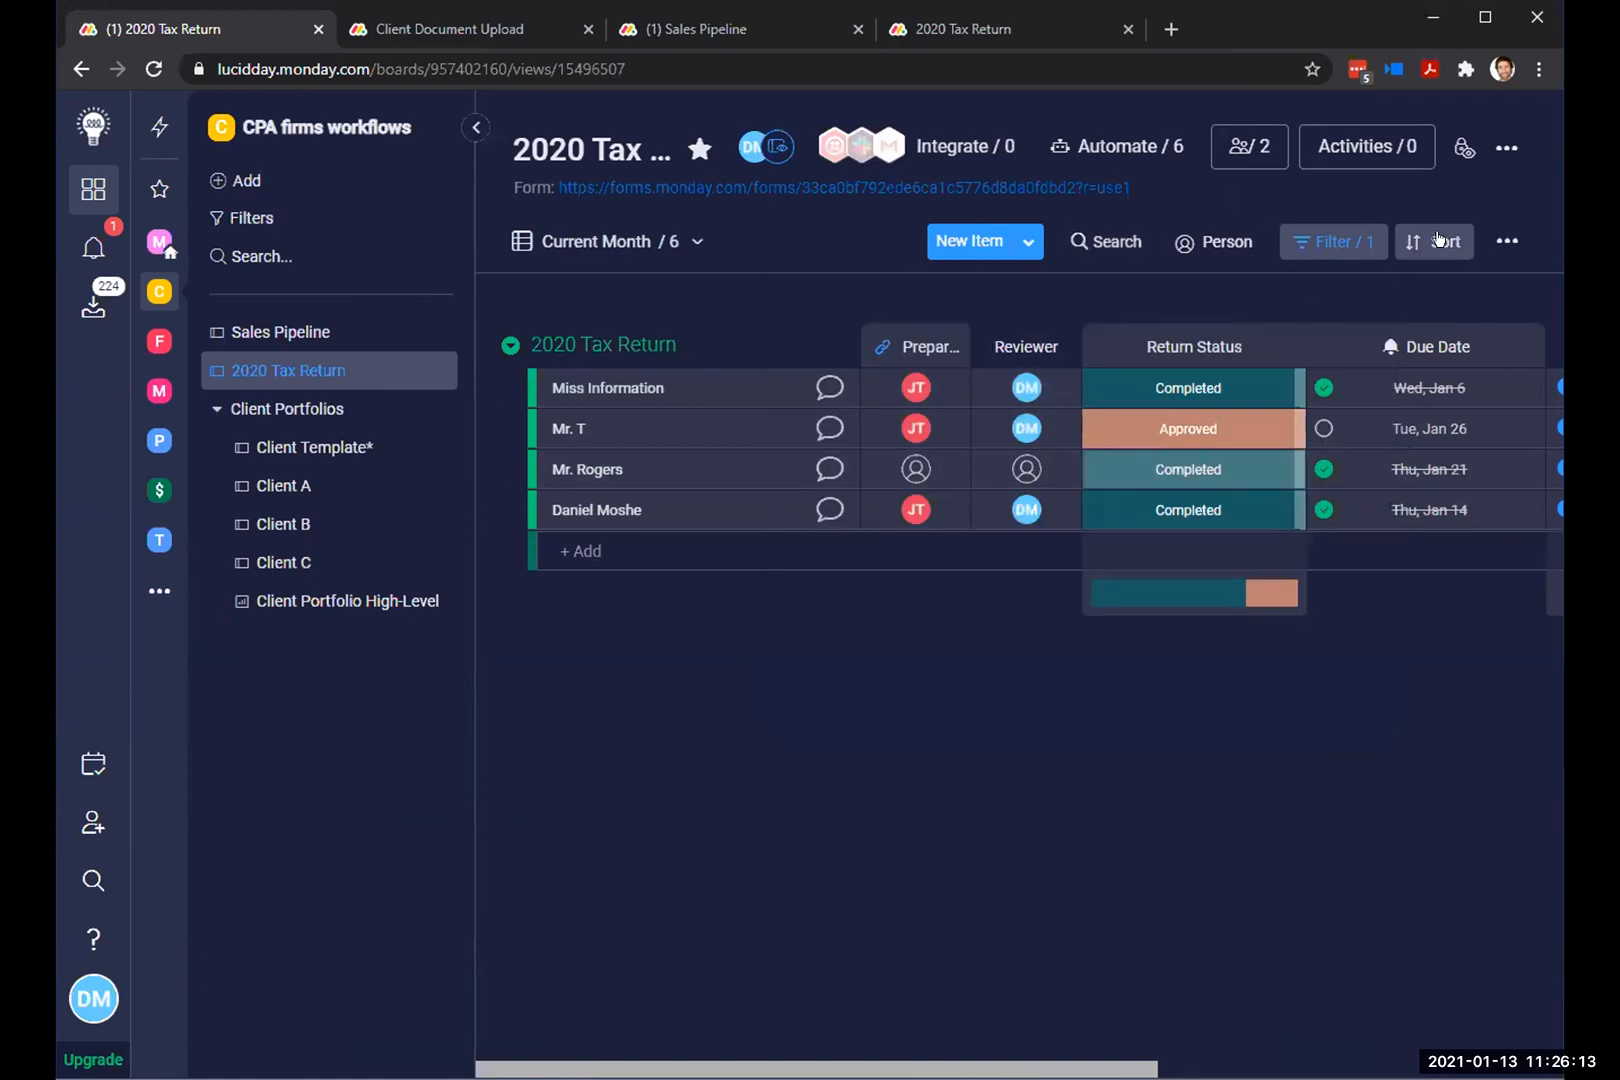
Step: Switch the 2020 Tax Return board to the Team Member's Items view and check the list of available views
{"action": "left_click", "coordinate": [570, 254]}
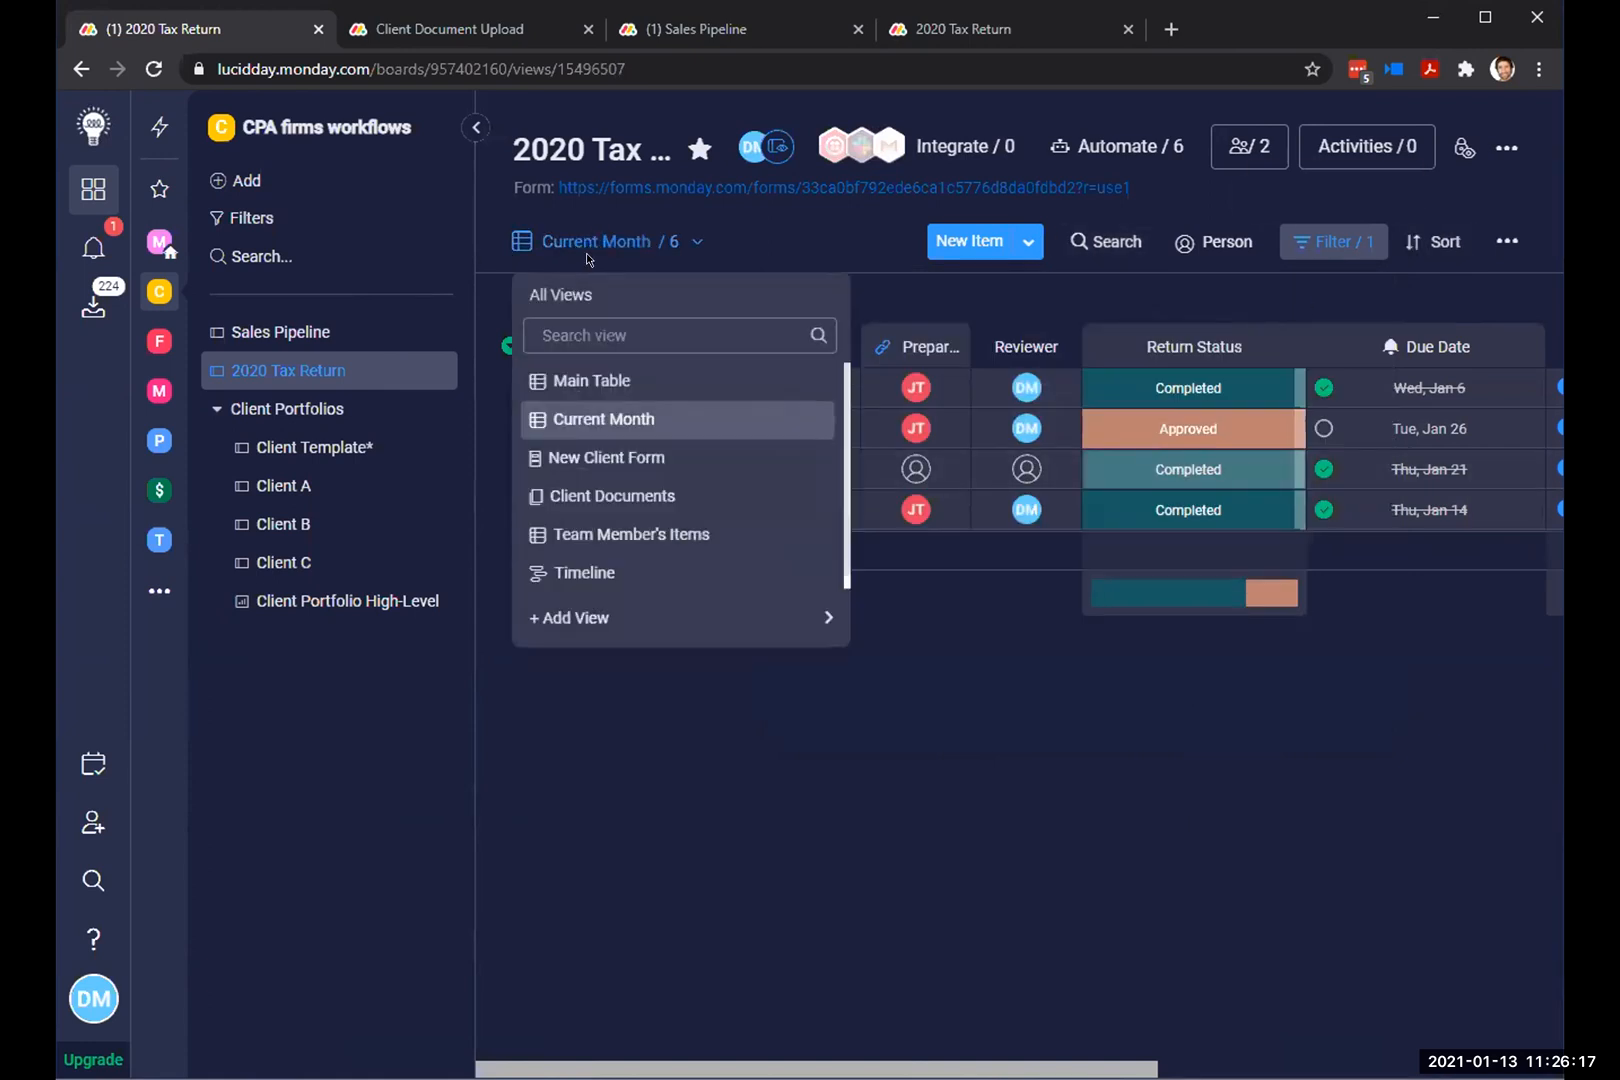
{"action": "left_click", "coordinate": [650, 532]}
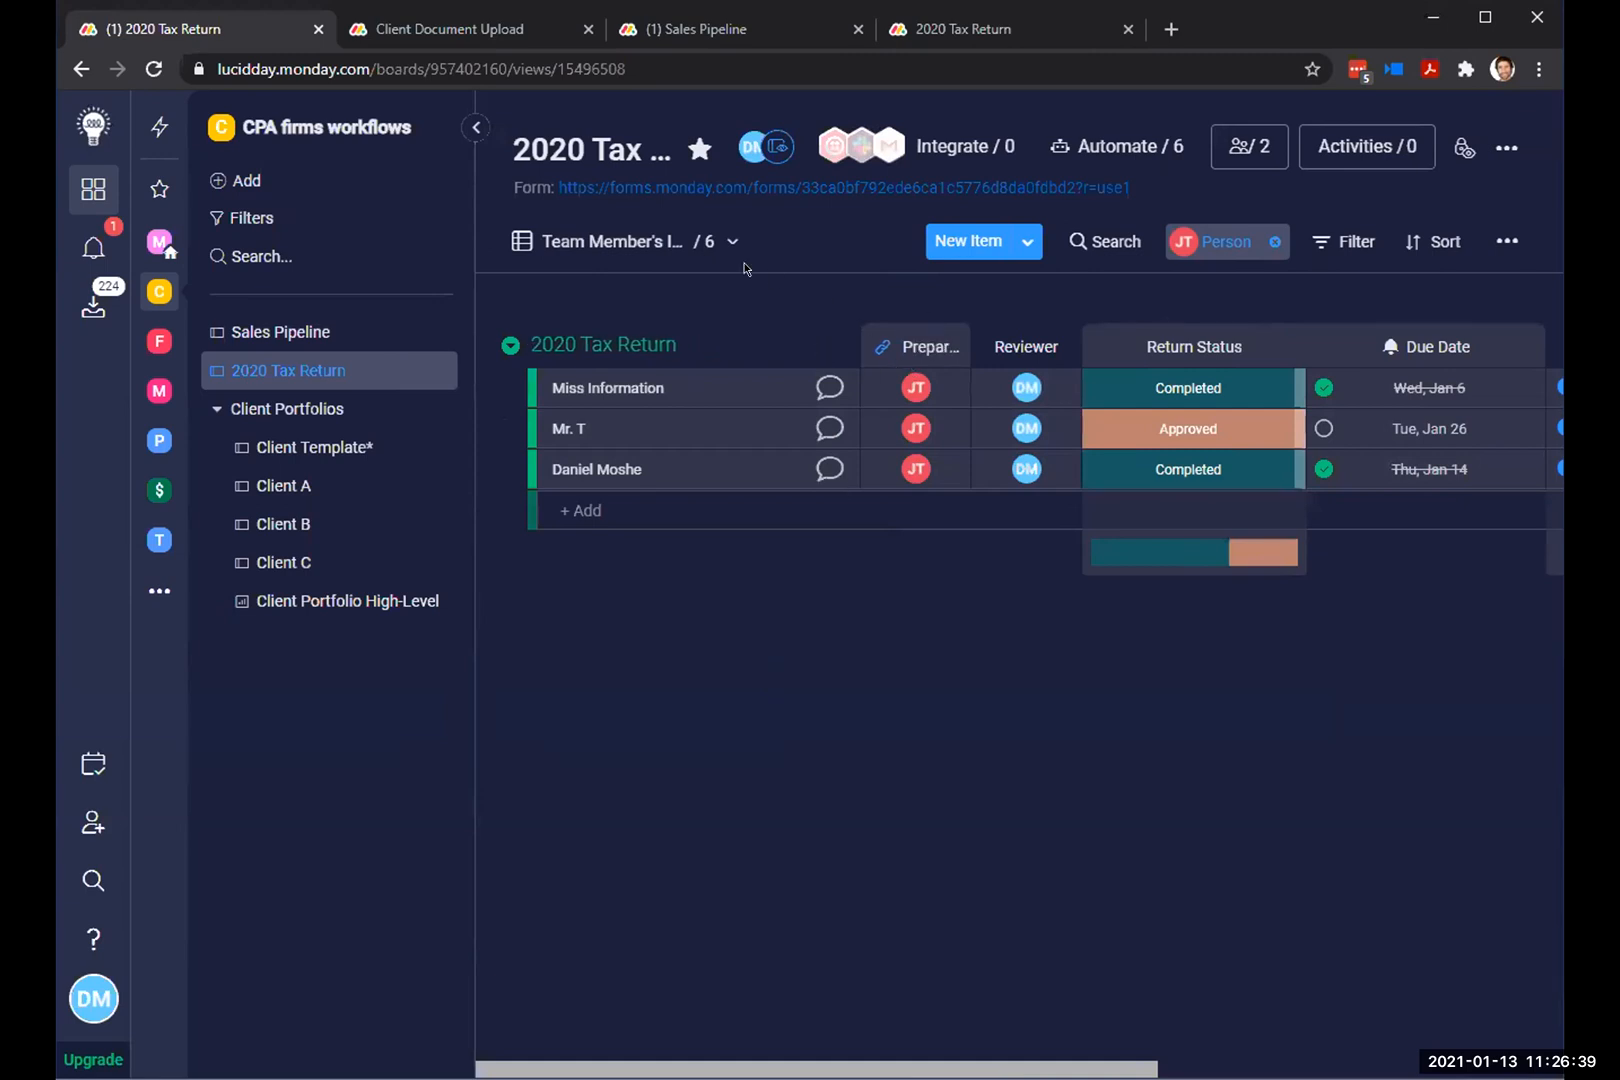
{"action": "left_click", "coordinate": [713, 246]}
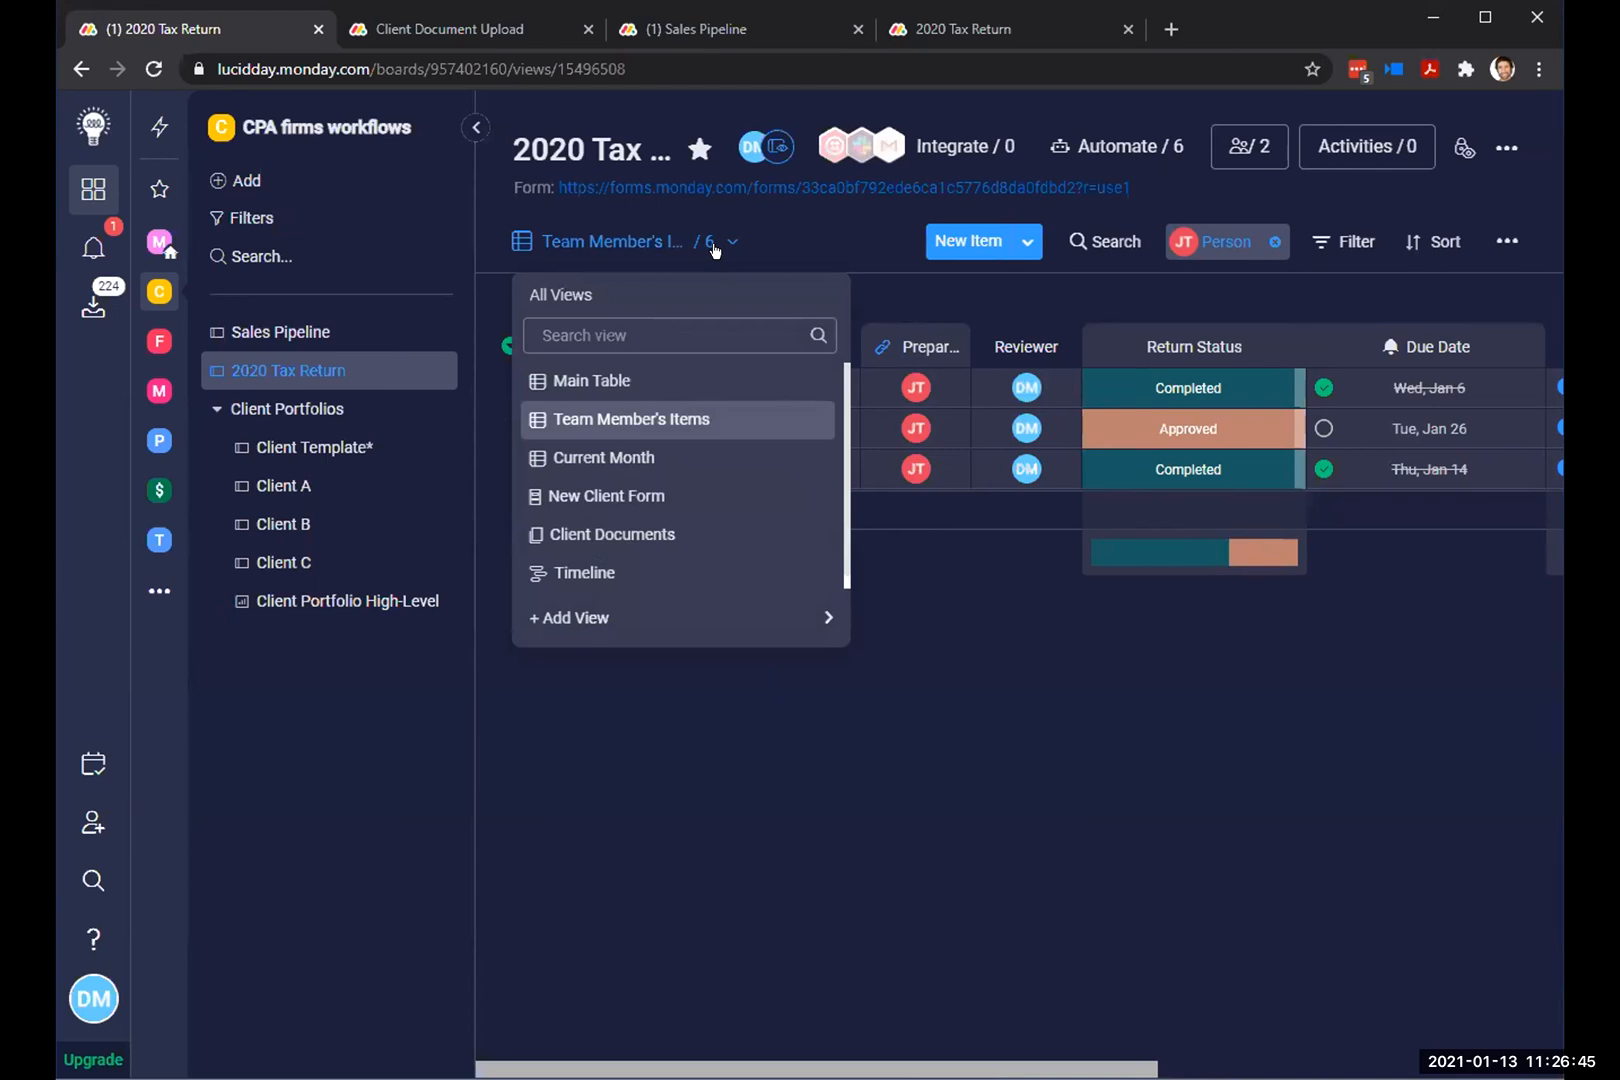
{"action": "left_click", "coordinate": [1248, 606]}
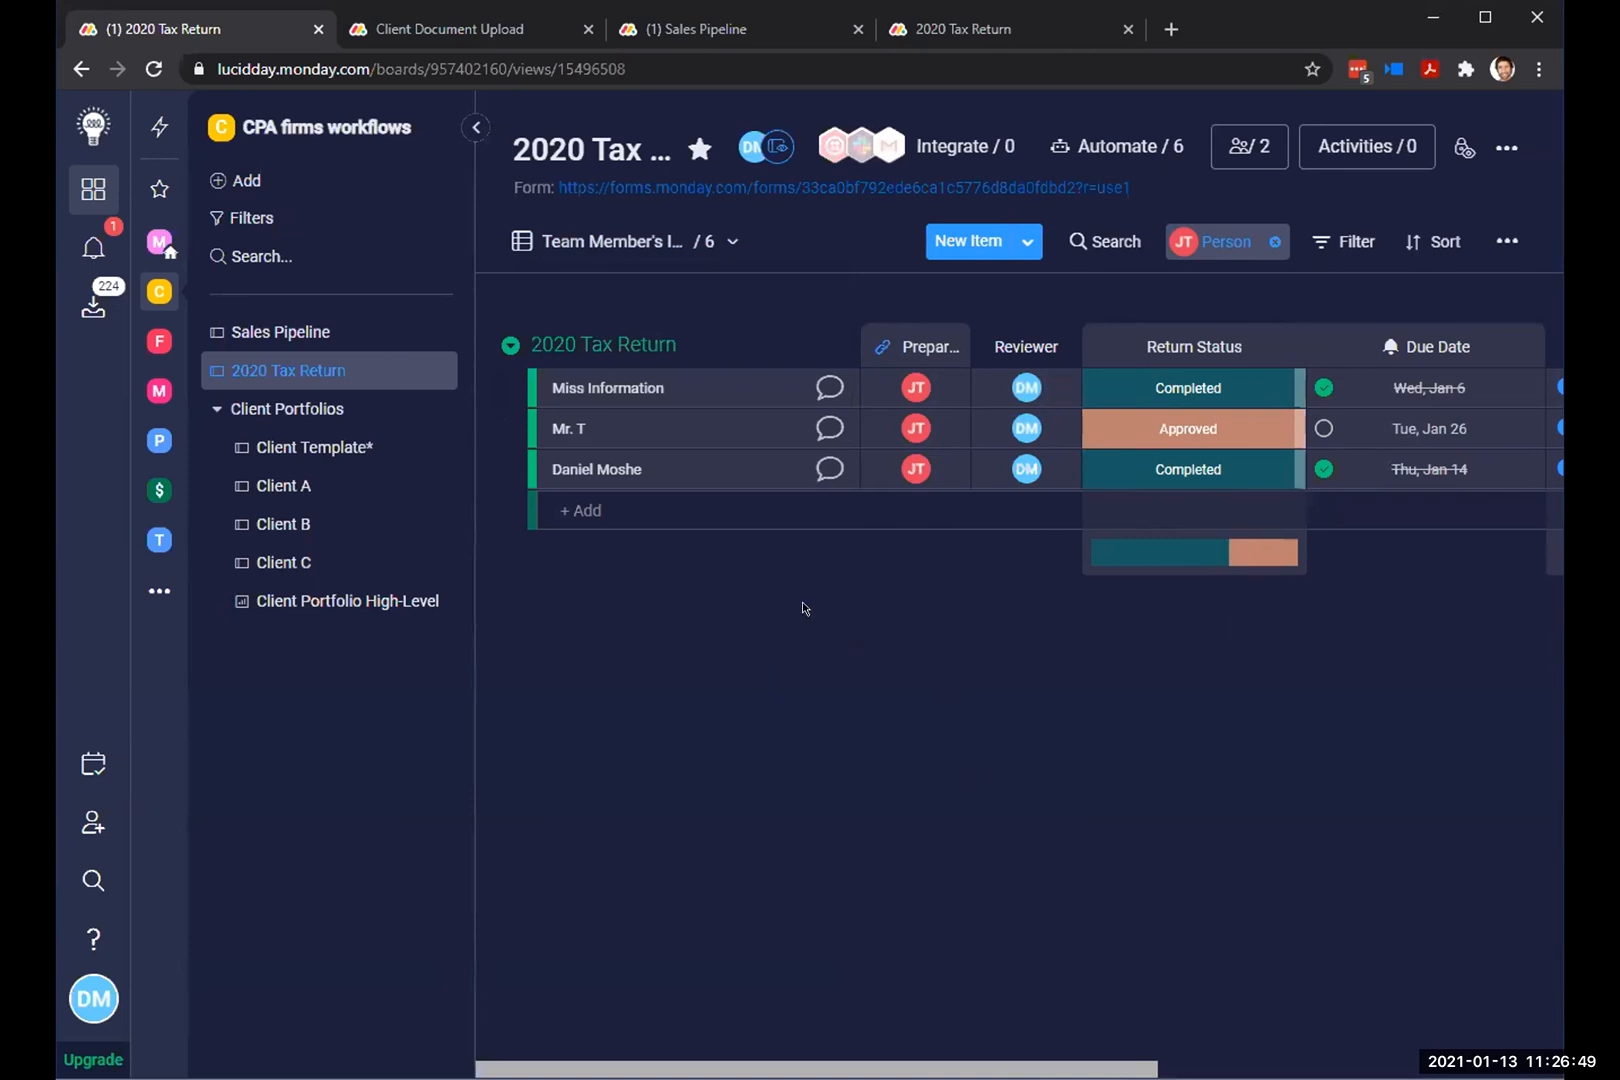
Step: Post the update "he I have a question this." on the Miss Information item, mentioning its preparer, and close the item
{"action": "left_click", "coordinate": [828, 391]}
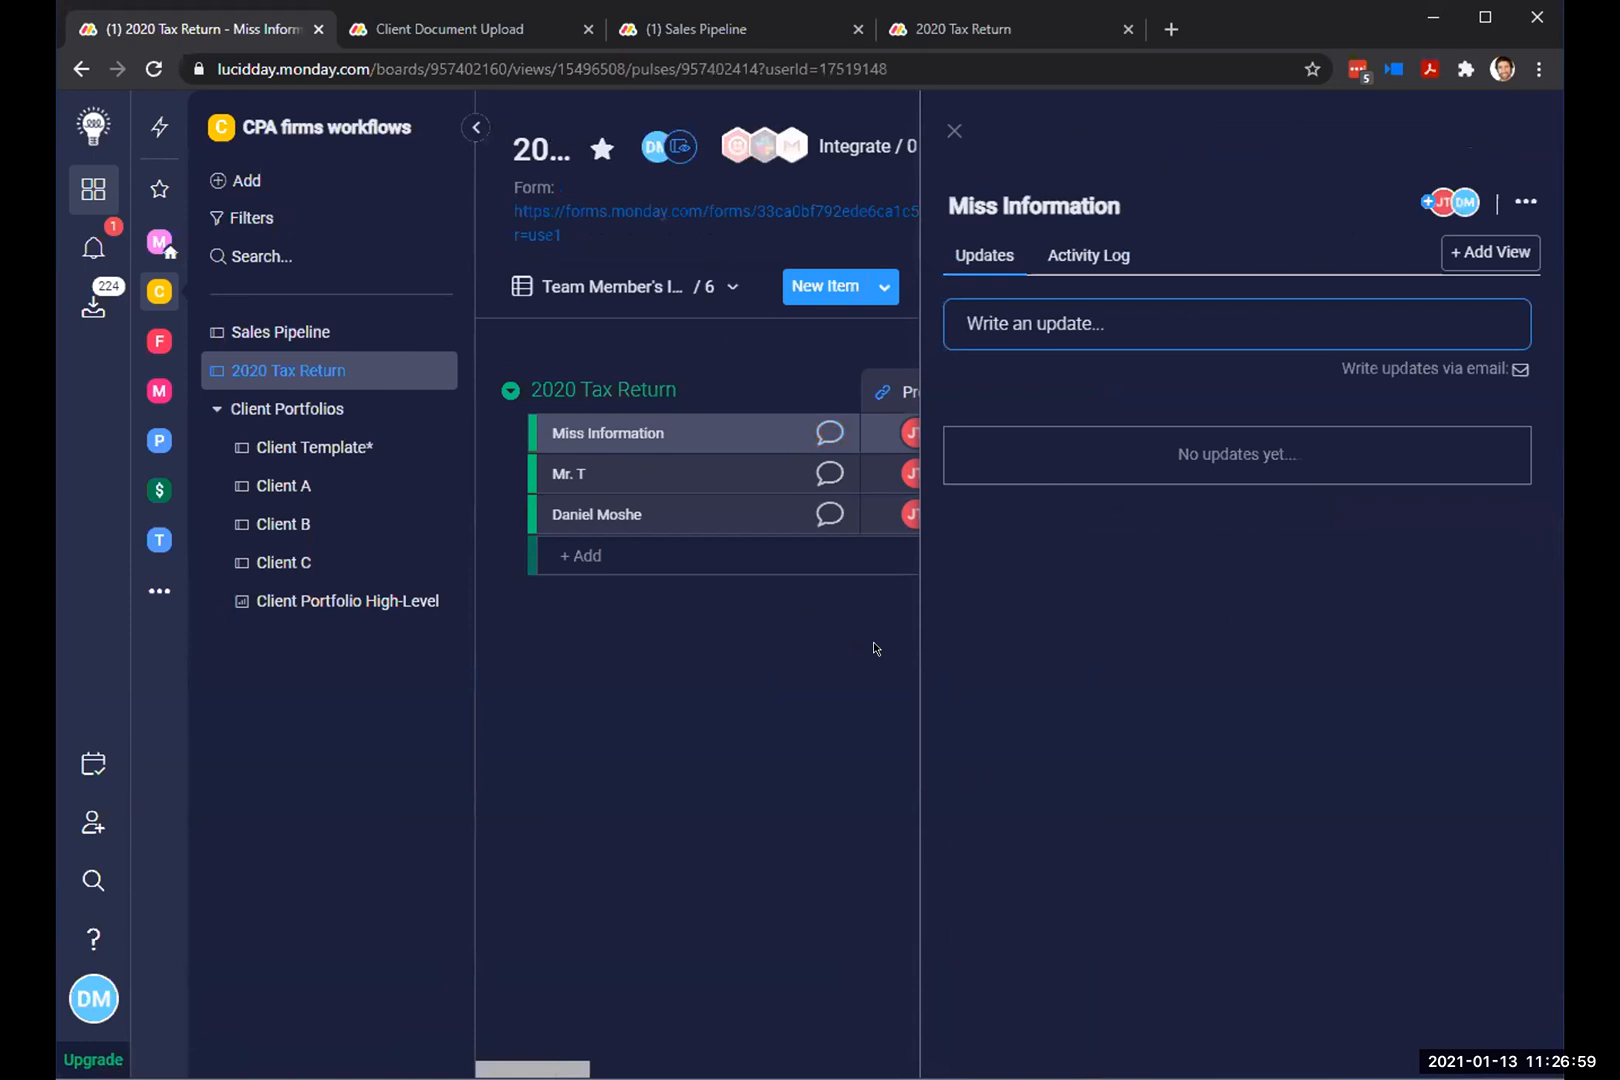
{"action": "left_click", "coordinate": [954, 131]}
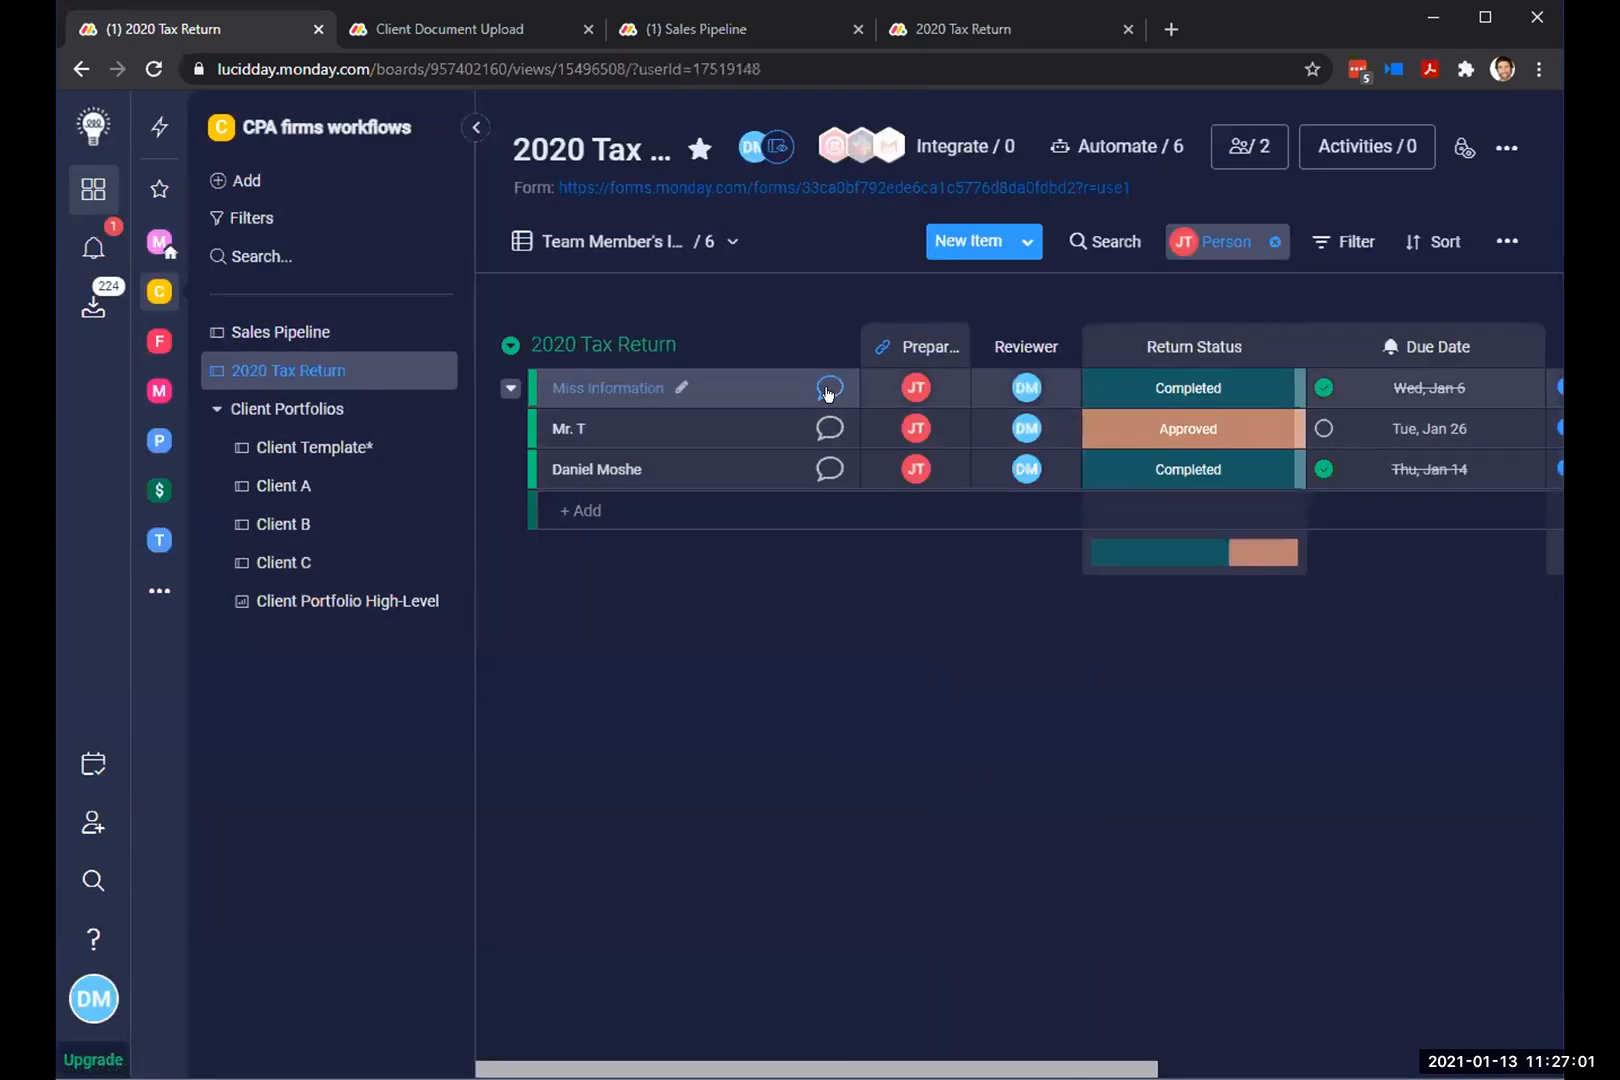
{"action": "left_click", "coordinate": [829, 386]}
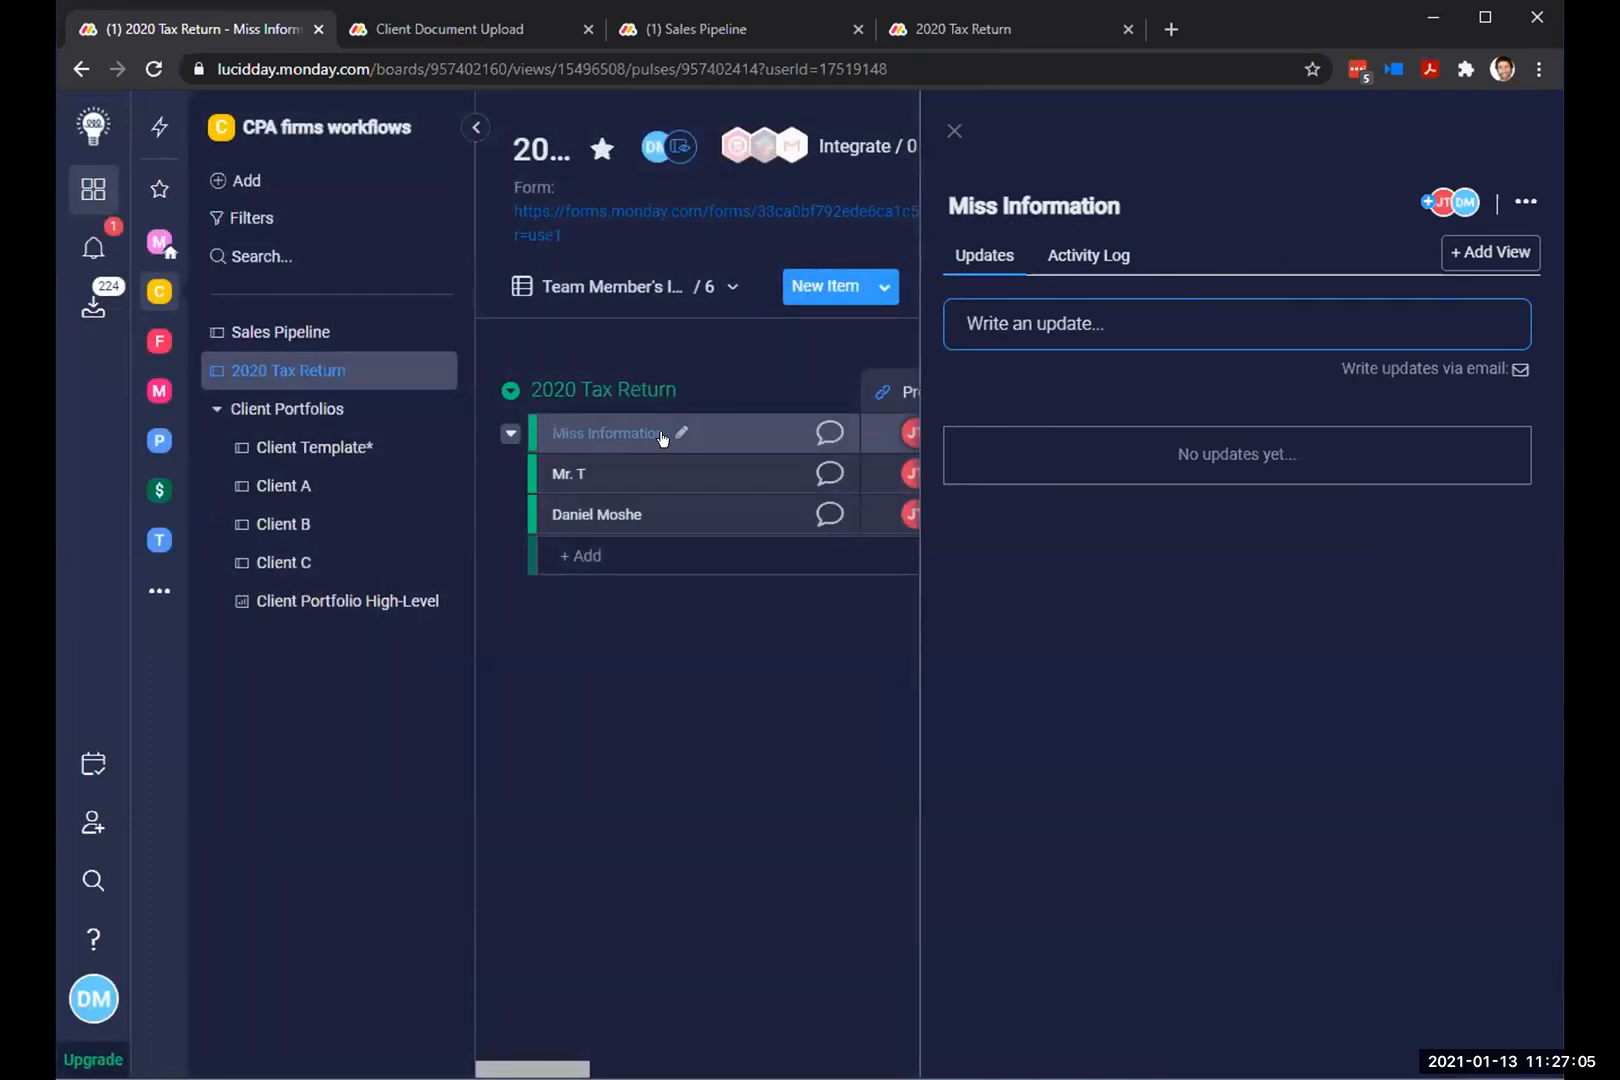
{"action": "left_click", "coordinate": [985, 338]}
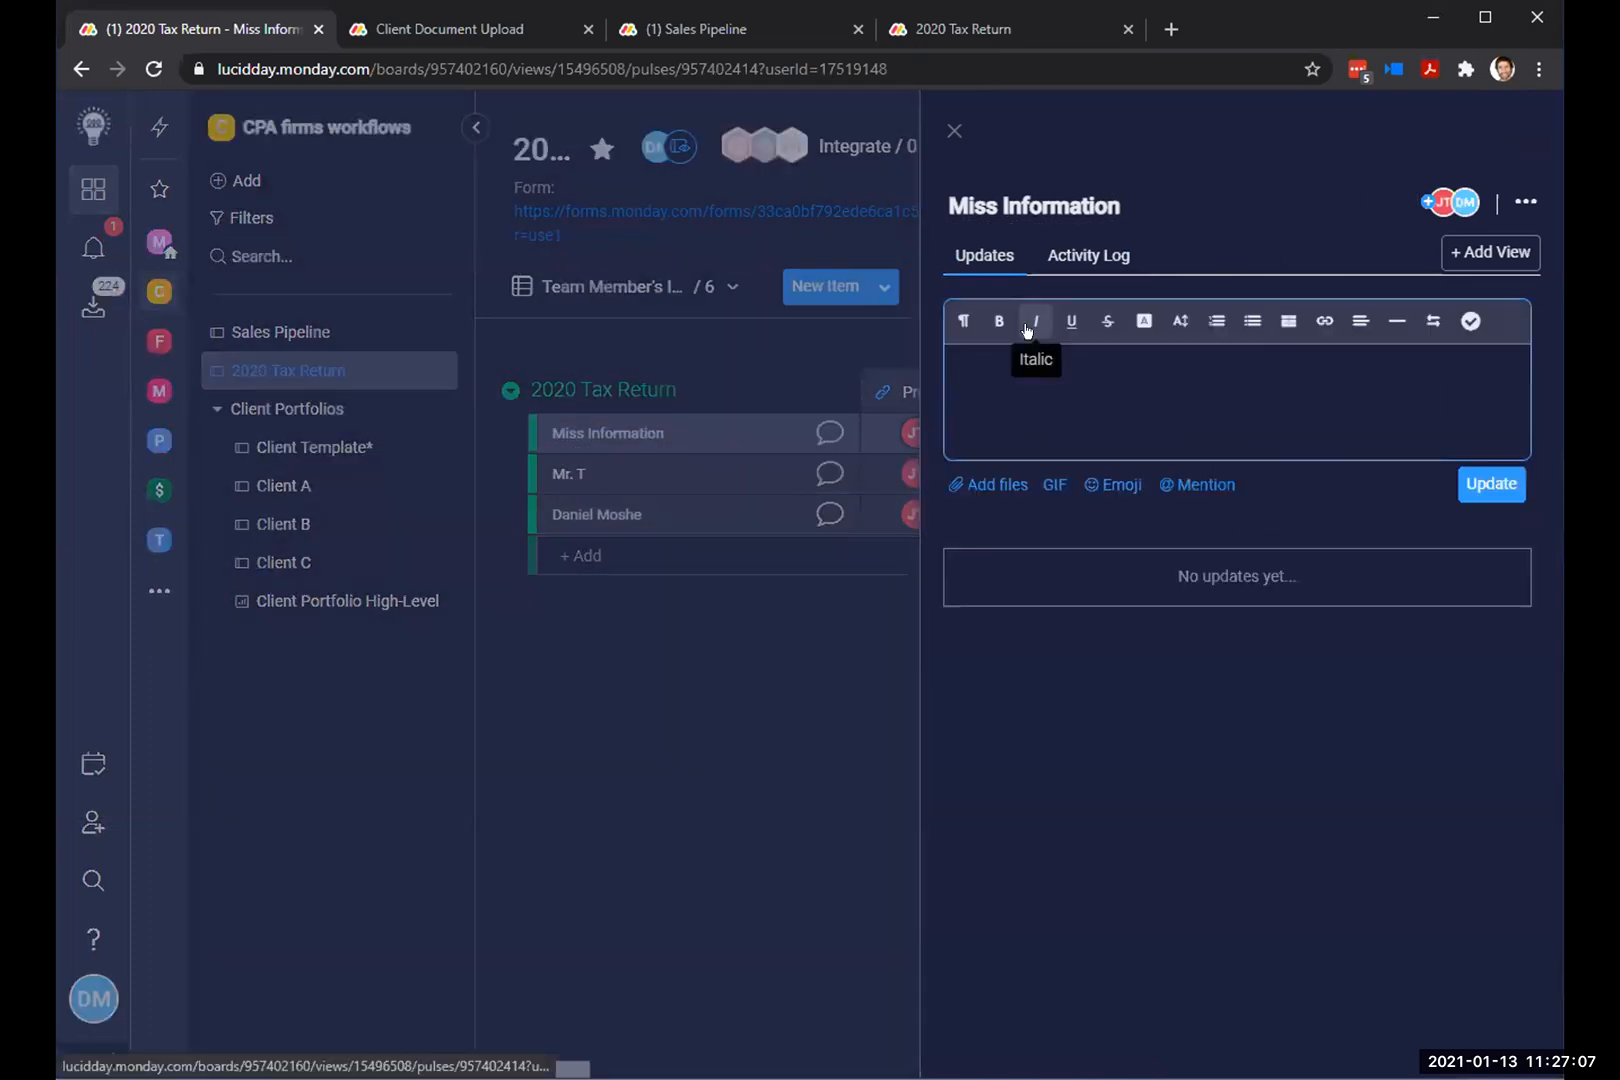
{"action": "type", "text": "@j"}
{"action": "key", "text": "Return"}
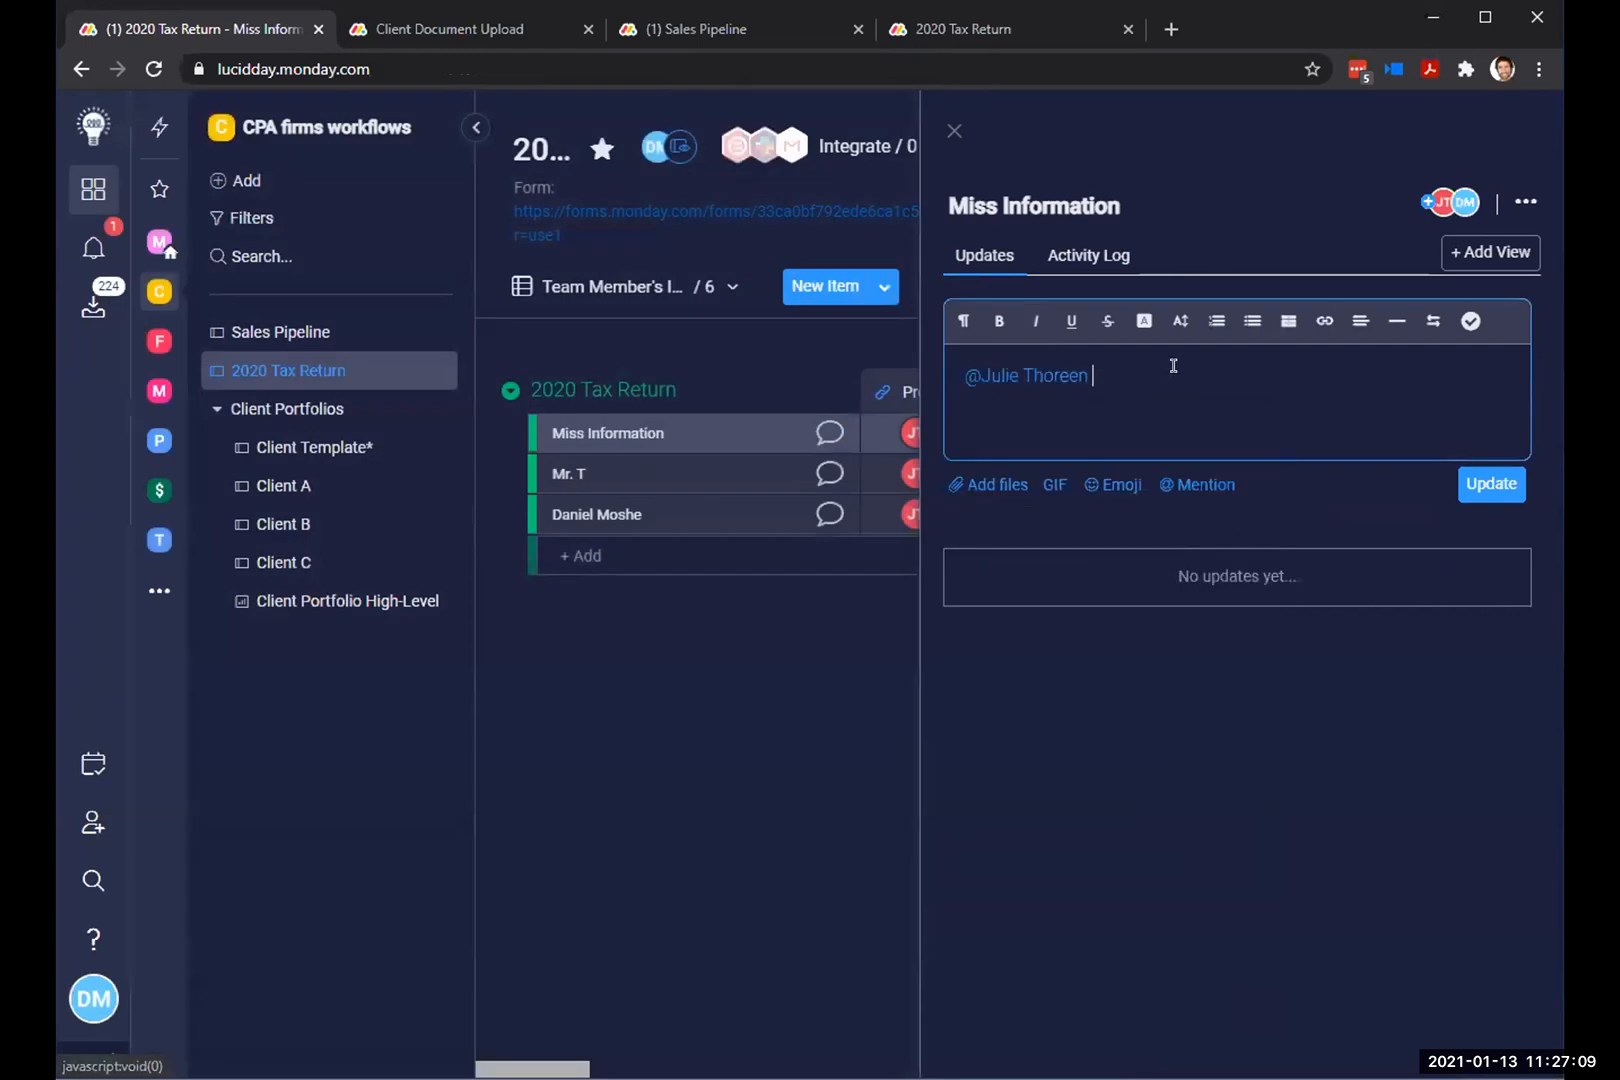
{"action": "type", "text": "he I have a question this."}
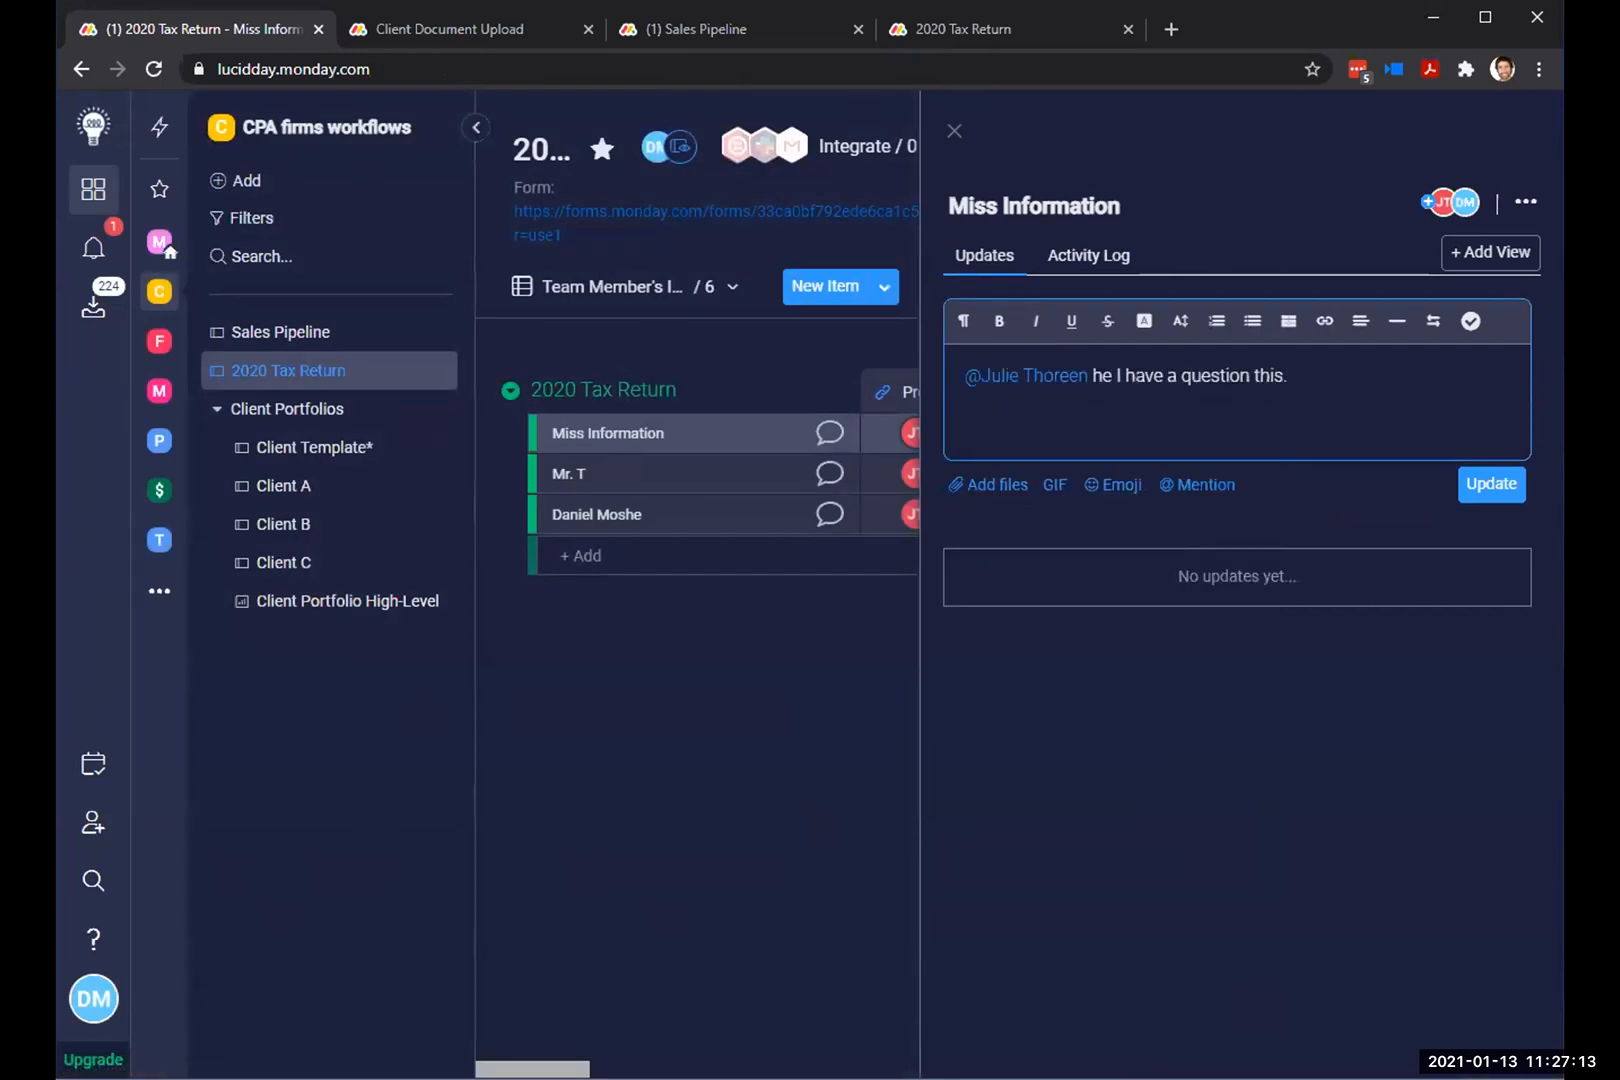
{"action": "left_click", "coordinate": [1480, 482]}
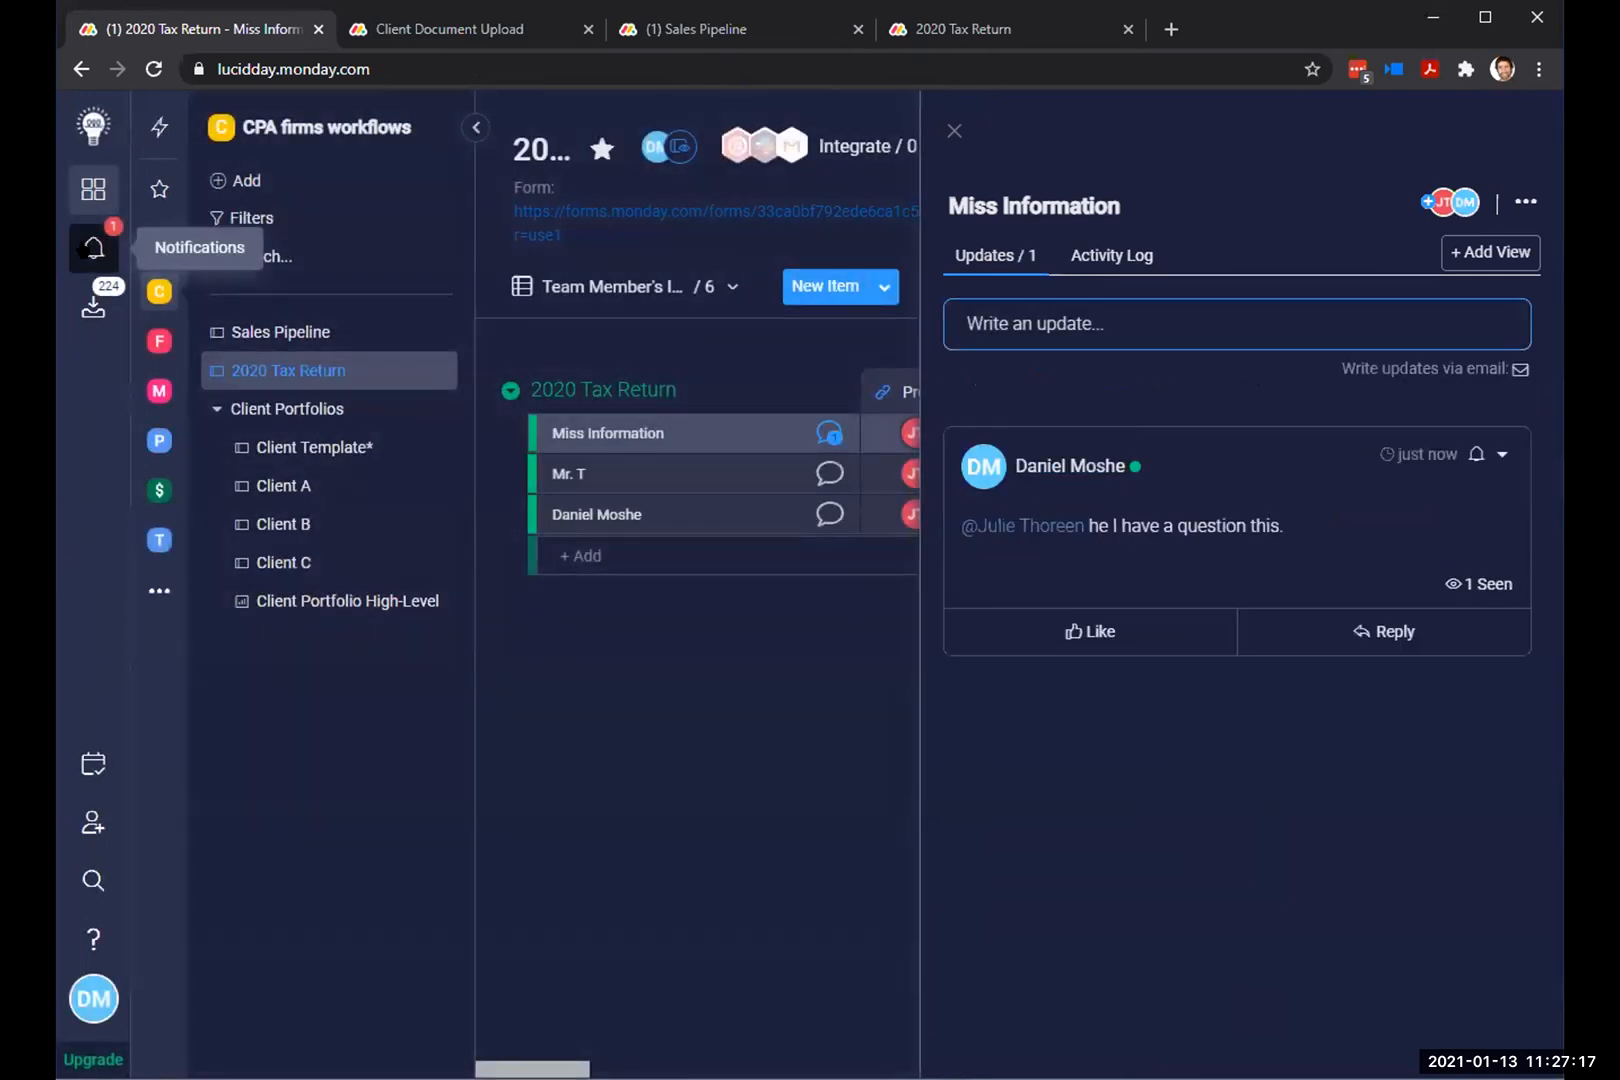
{"action": "left_click", "coordinate": [93, 247]}
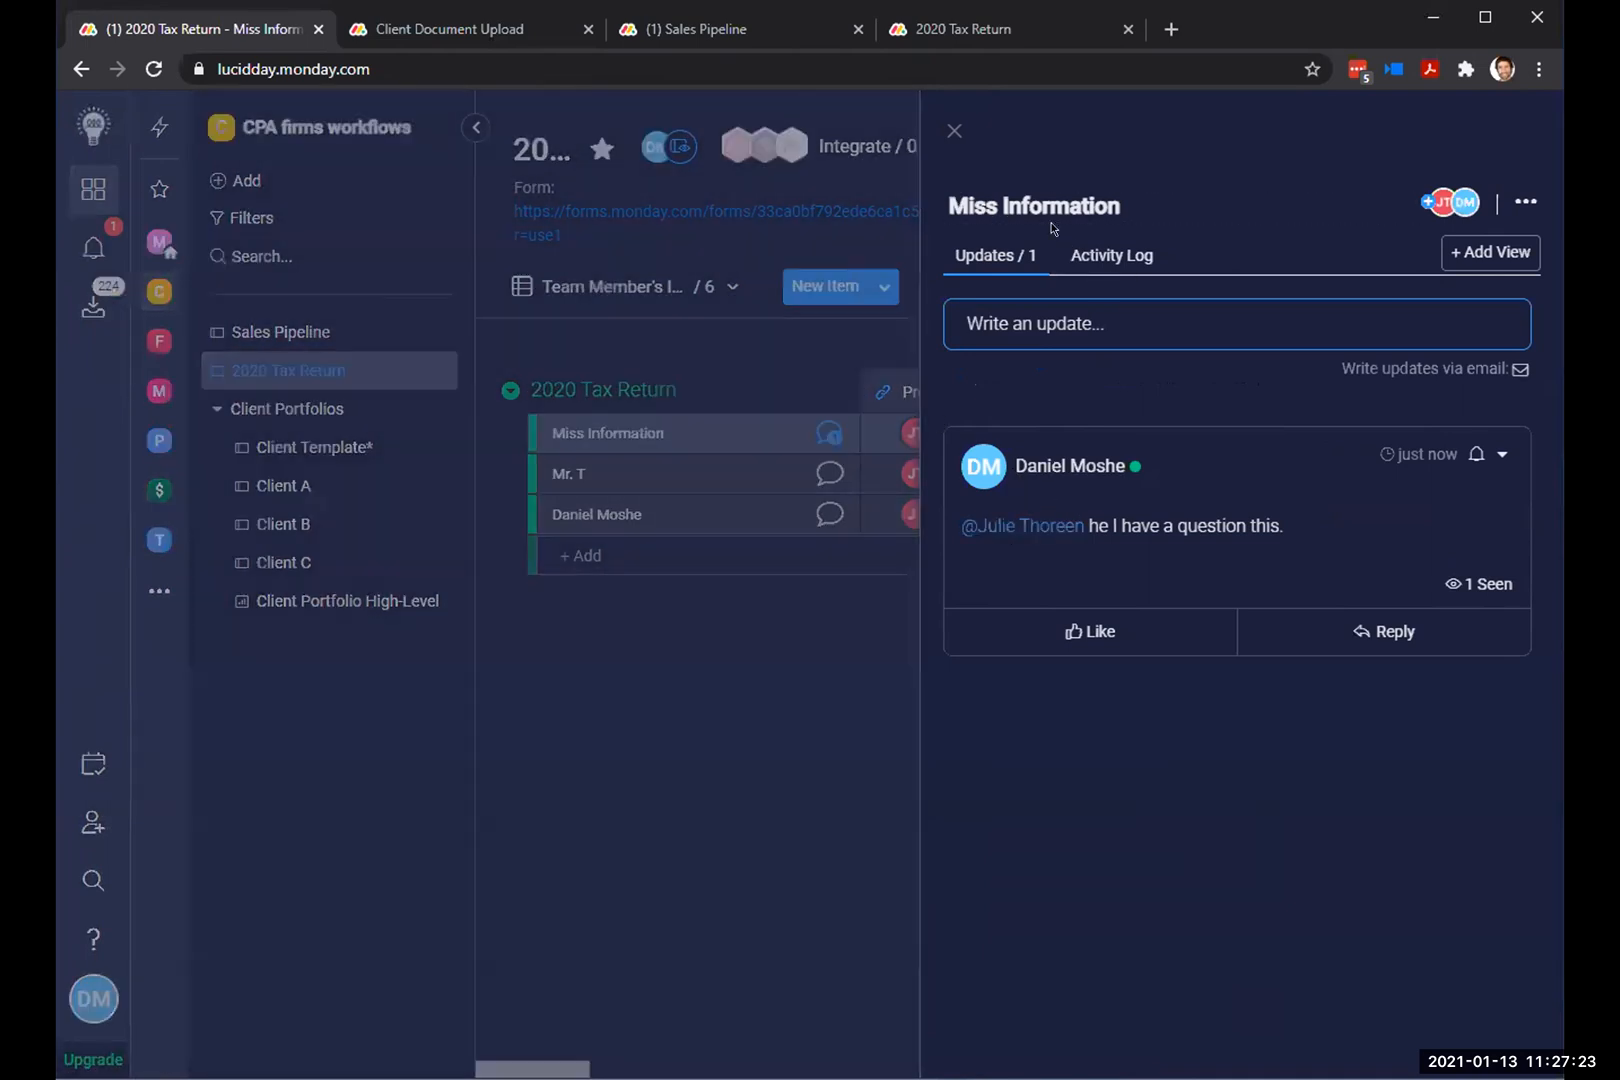
{"action": "left_click", "coordinate": [954, 131]}
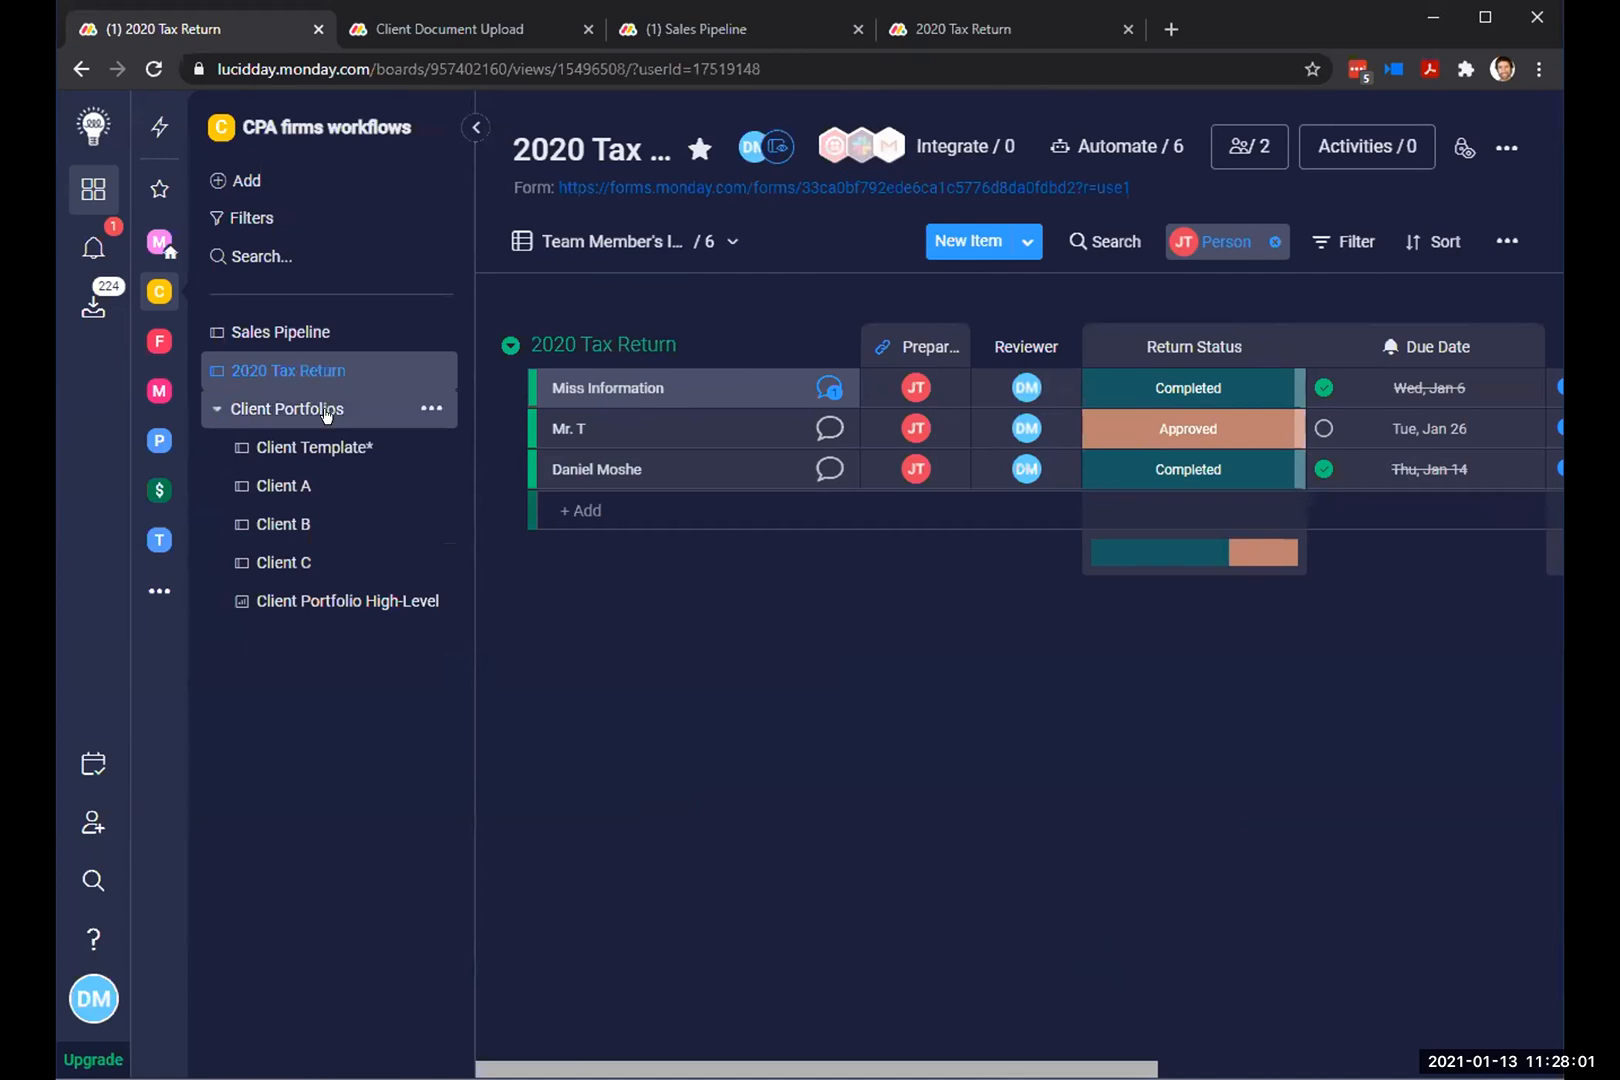
Step: Open the Client A board and review the tasks, responsible people and due dates in its 2020 Tax Return and monthly bookkeeping groups
{"action": "left_click", "coordinate": [323, 475]}
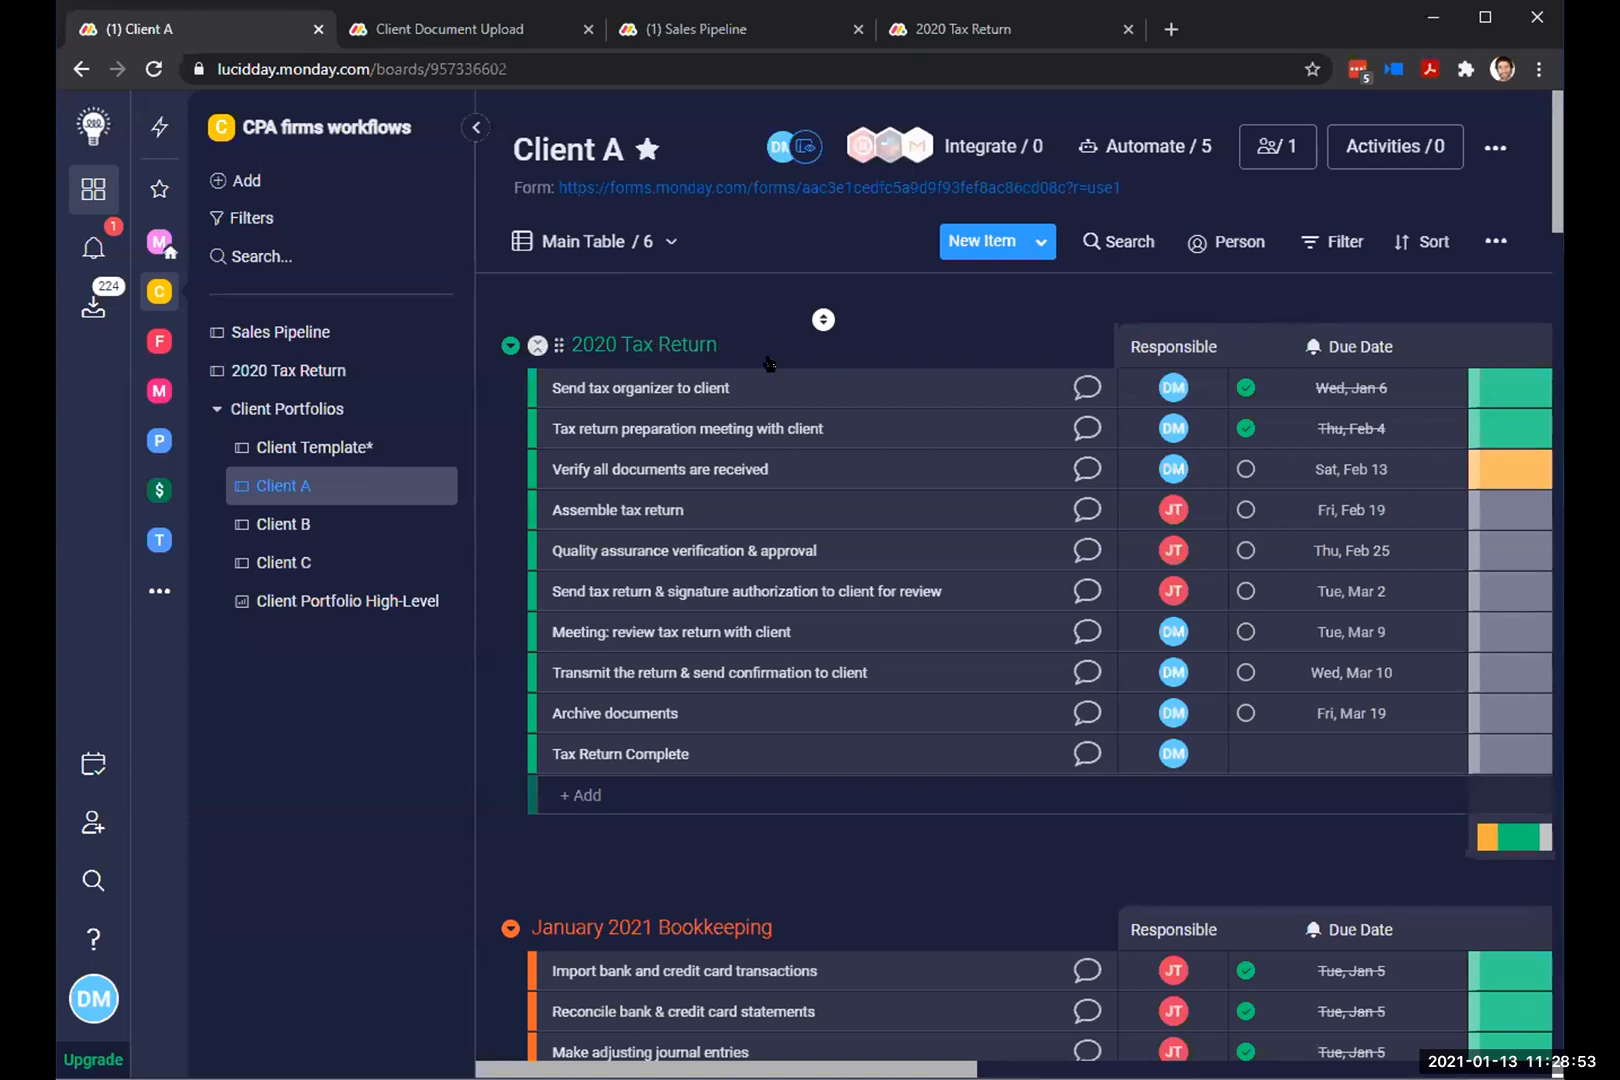
{"action": "scroll", "coordinate": [615, 873], "scroll_direction": "down", "scroll_amount": 1}
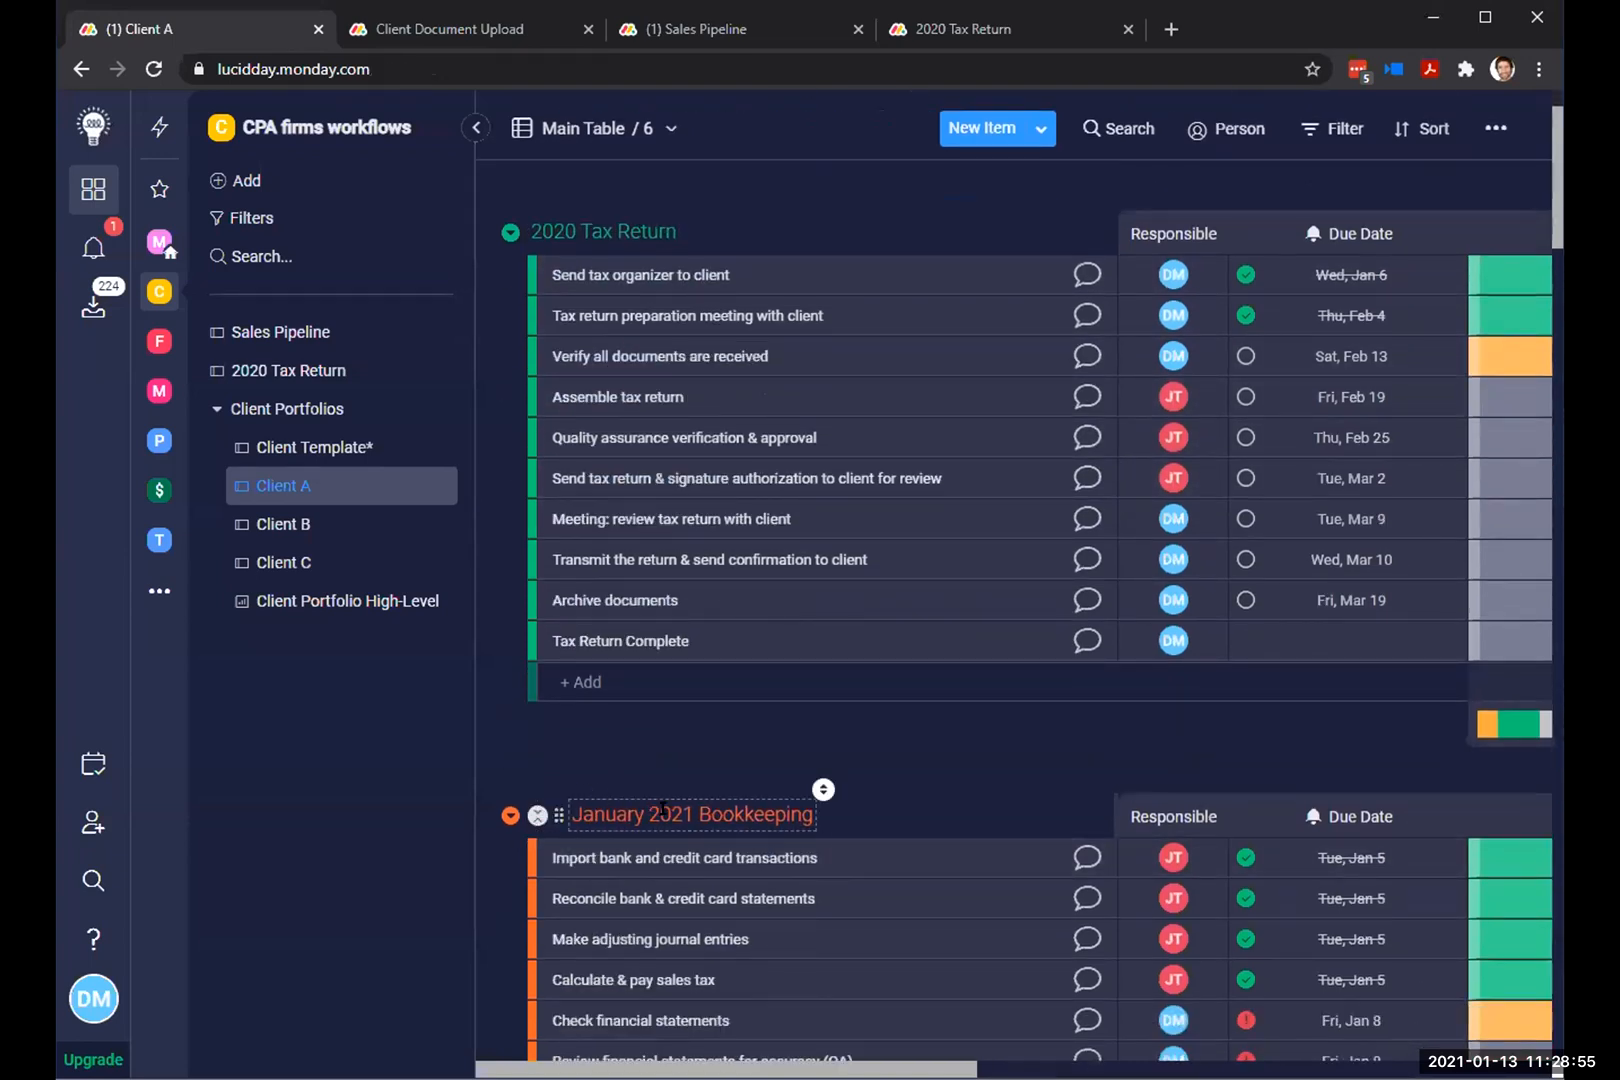
{"action": "scroll", "coordinate": [663, 810], "scroll_direction": "down", "scroll_amount": 6}
{"action": "scroll", "coordinate": [669, 644], "scroll_direction": "up", "scroll_amount": 7}
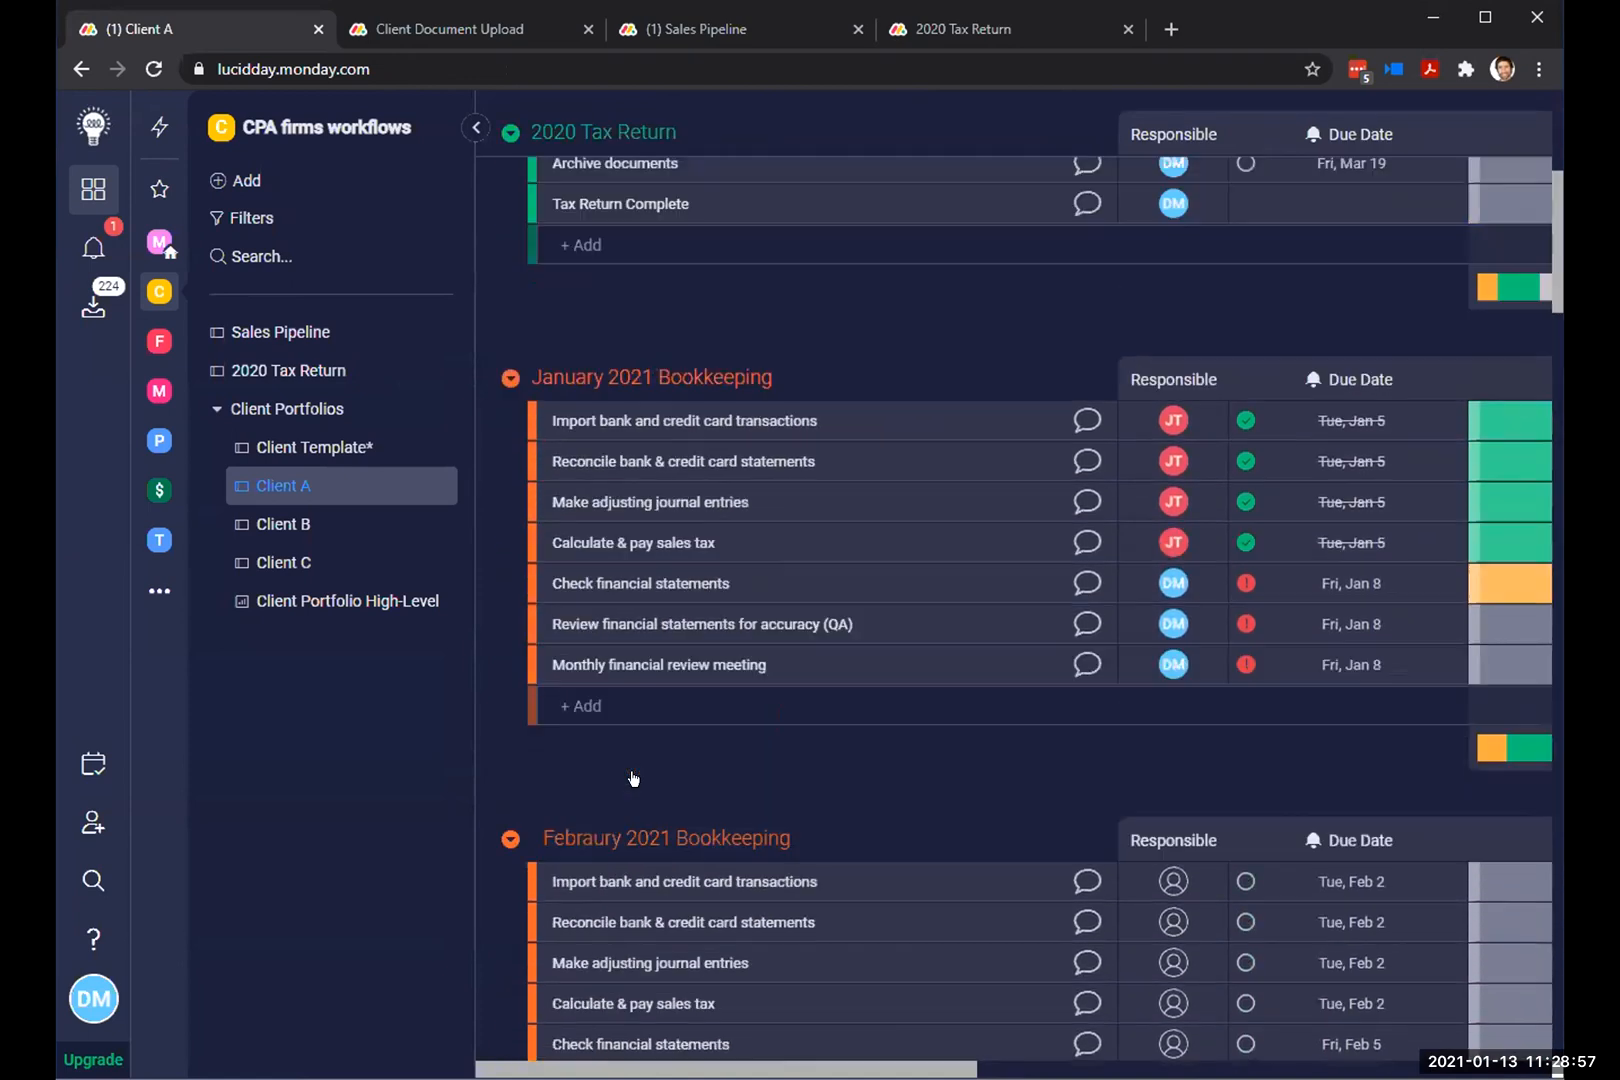
{"action": "scroll", "coordinate": [654, 788], "scroll_direction": "down", "scroll_amount": 2}
{"action": "scroll", "coordinate": [660, 740], "scroll_direction": "up", "scroll_amount": 2}
{"action": "scroll", "coordinate": [700, 860], "scroll_direction": "down", "scroll_amount": 1}
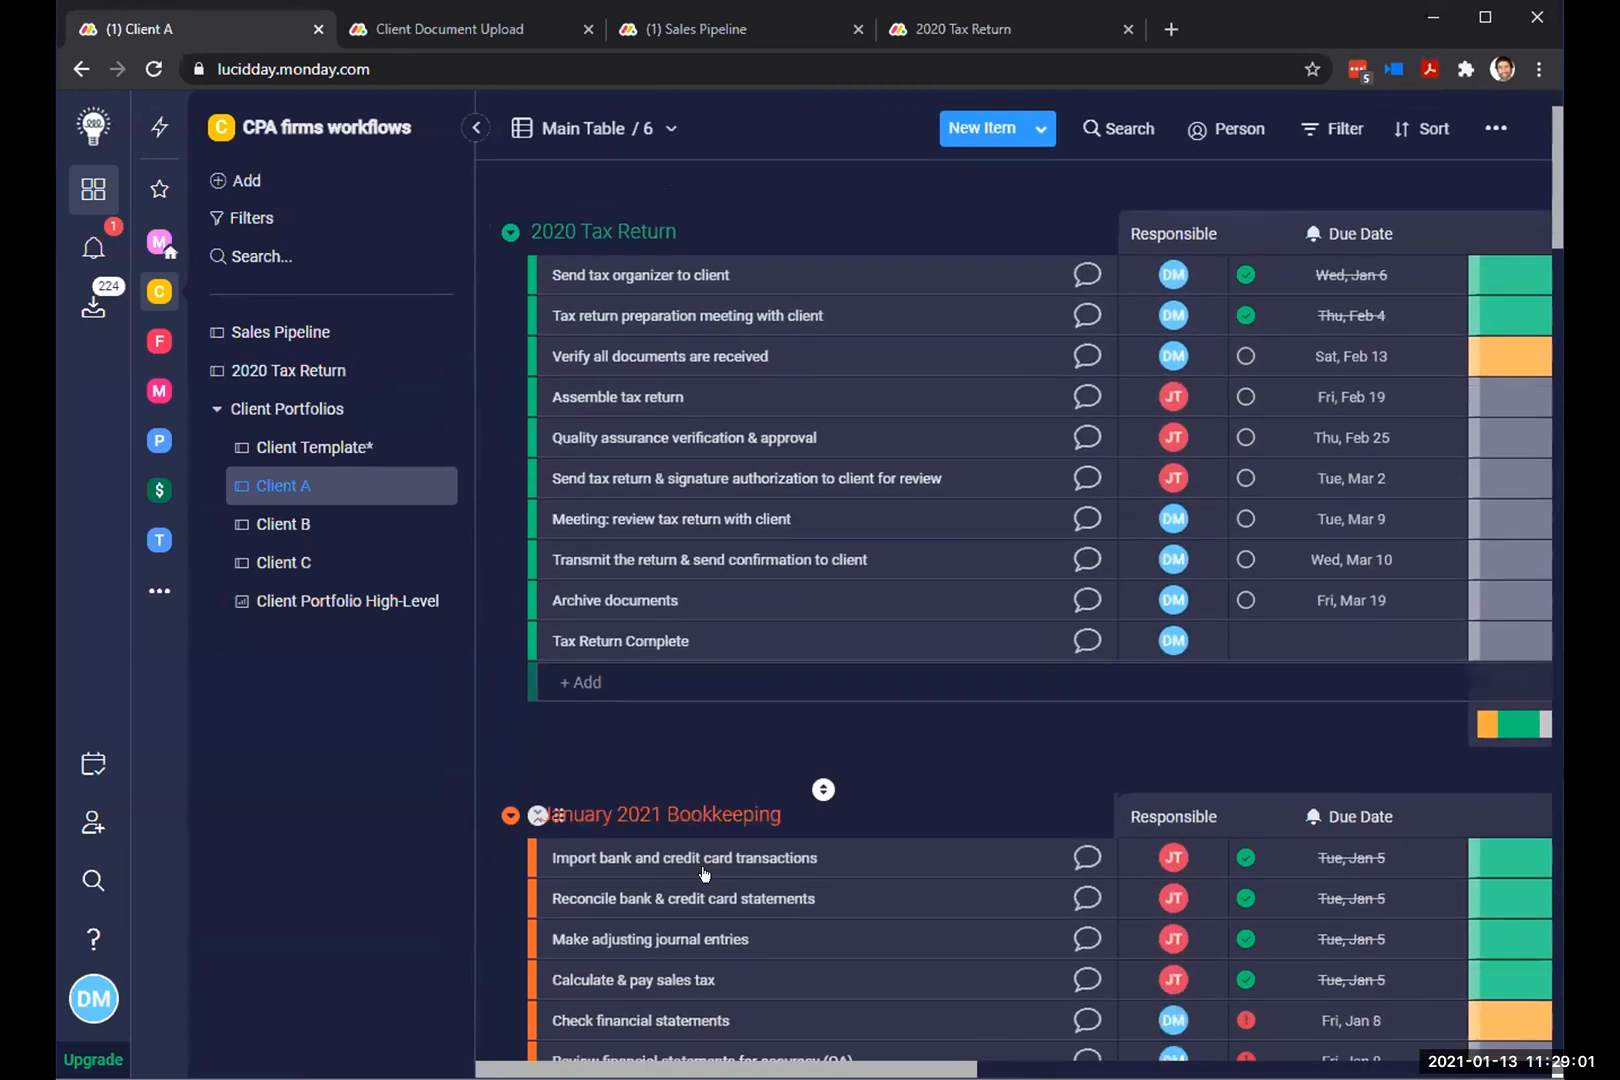
{"action": "scroll", "coordinate": [689, 851], "scroll_direction": "down", "scroll_amount": 1}
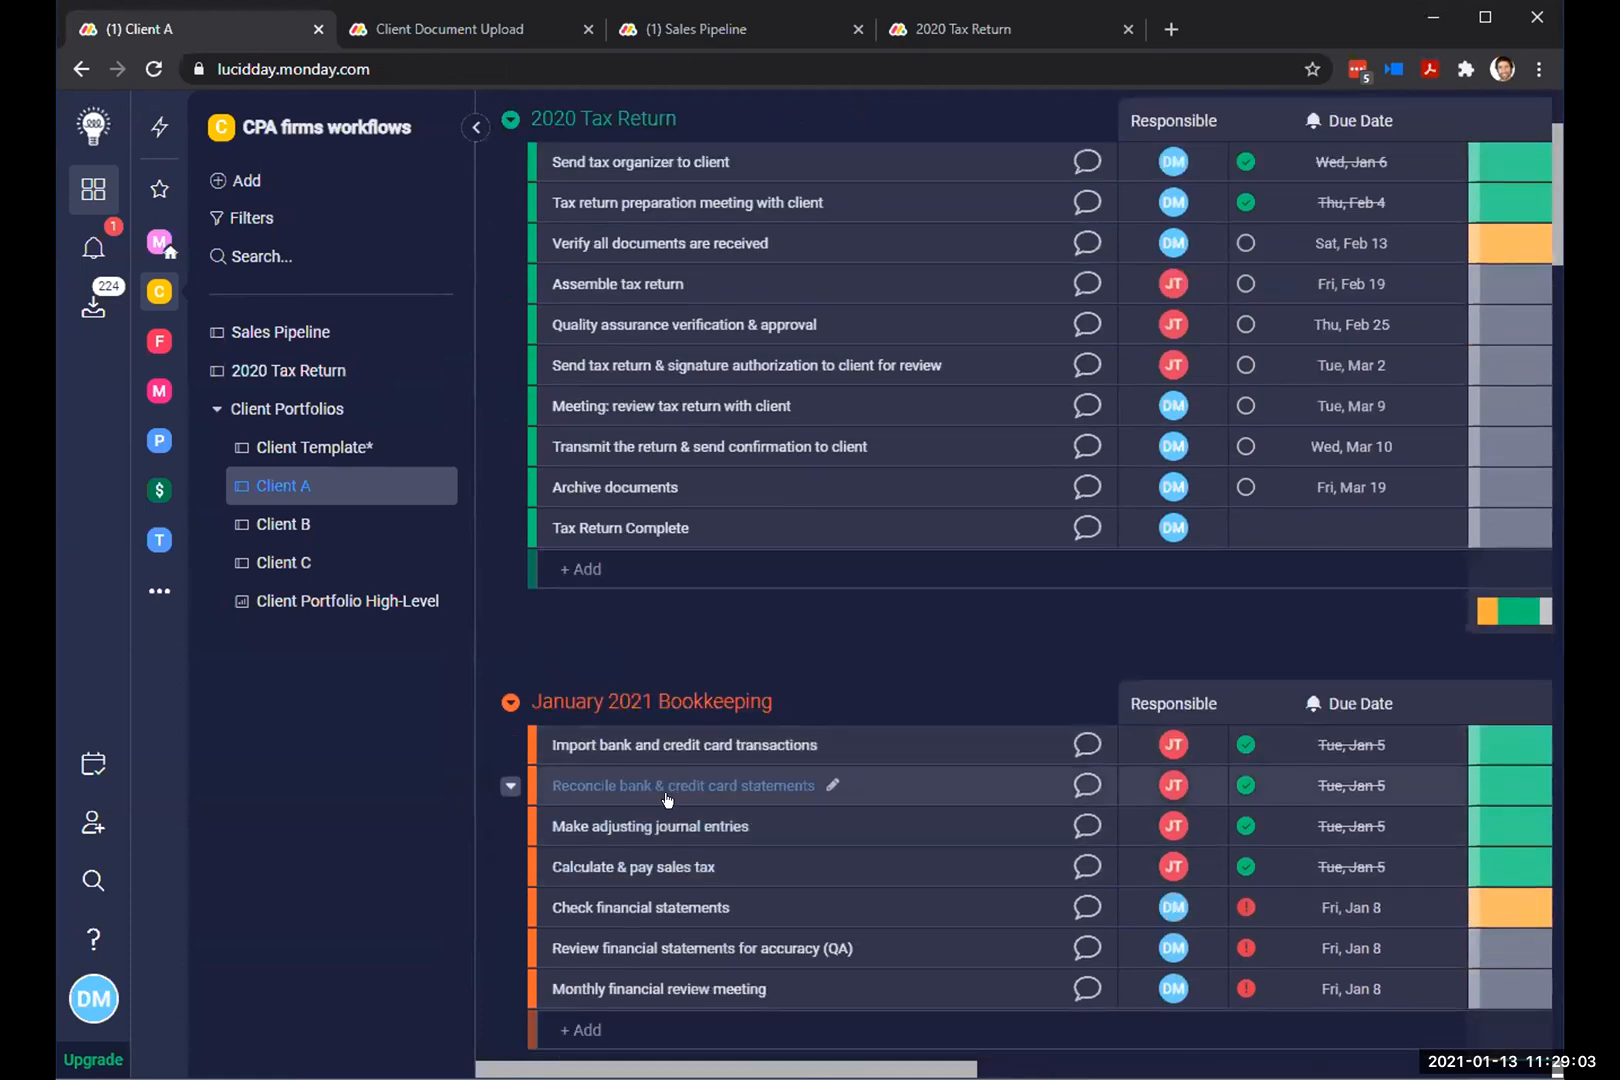
{"action": "scroll", "coordinate": [667, 800], "scroll_direction": "up", "scroll_amount": 2}
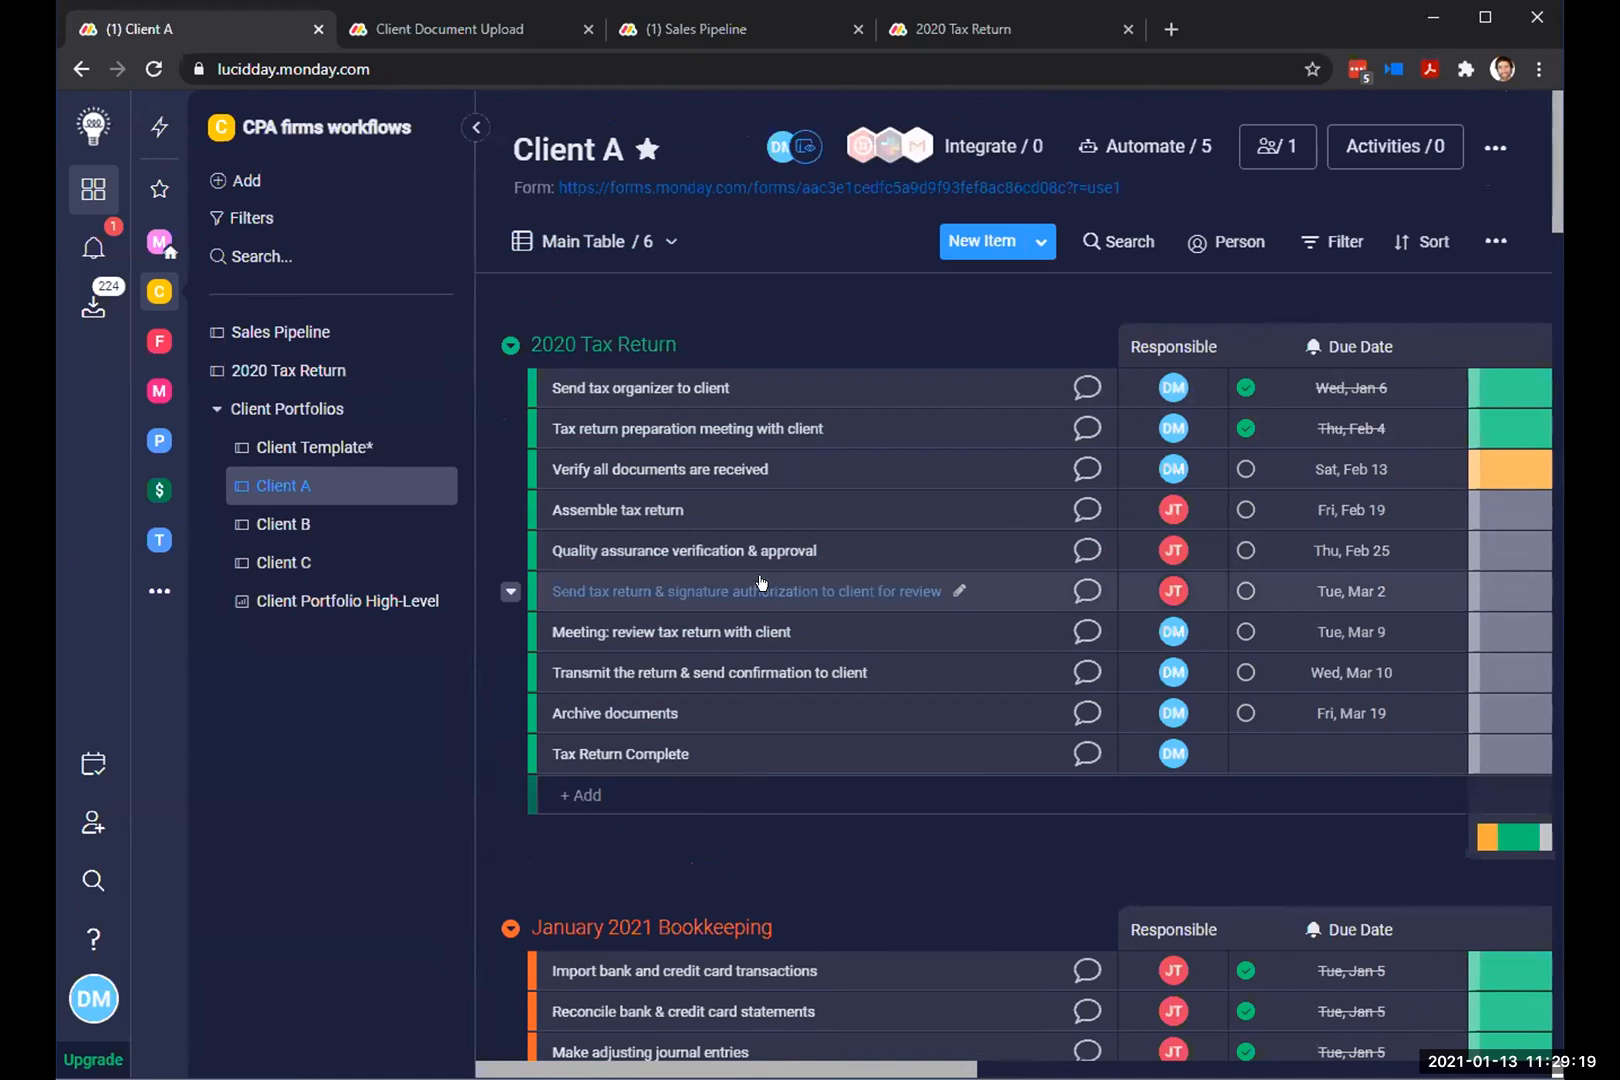
{"action": "scroll", "coordinate": [738, 636], "scroll_direction": "down", "scroll_amount": 3}
{"action": "scroll", "coordinate": [735, 641], "scroll_direction": "down", "scroll_amount": 1}
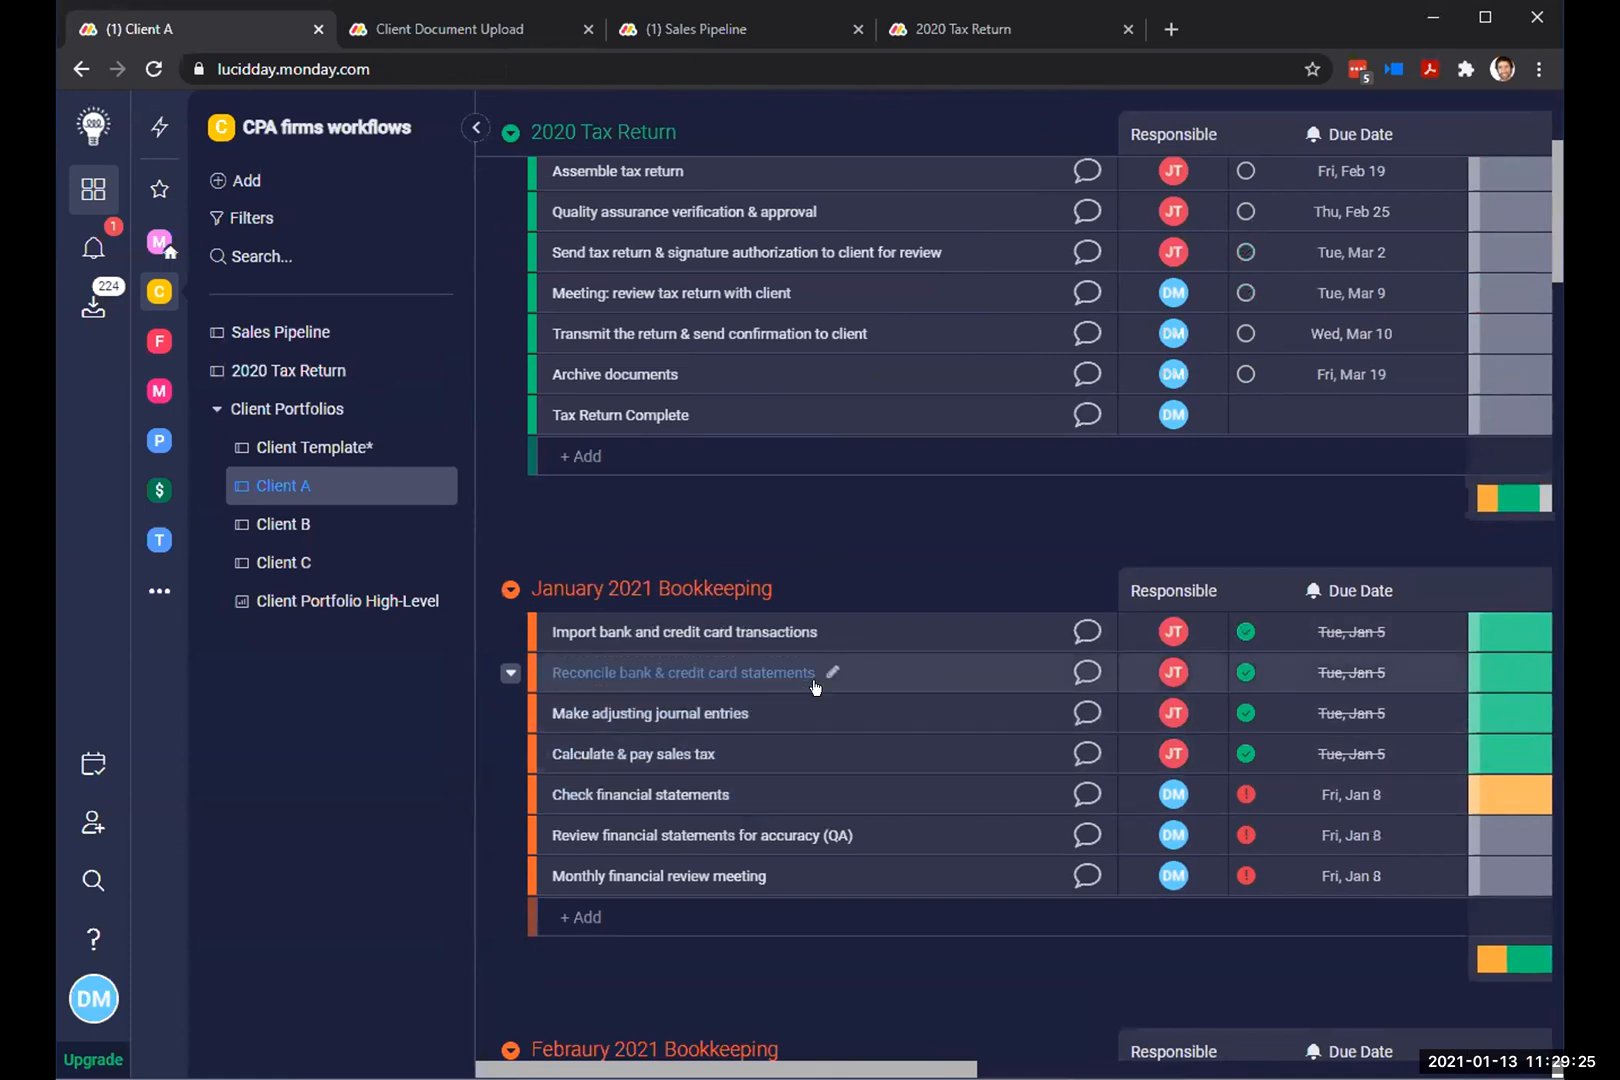
{"action": "scroll", "coordinate": [720, 730], "scroll_direction": "up", "scroll_amount": 4}
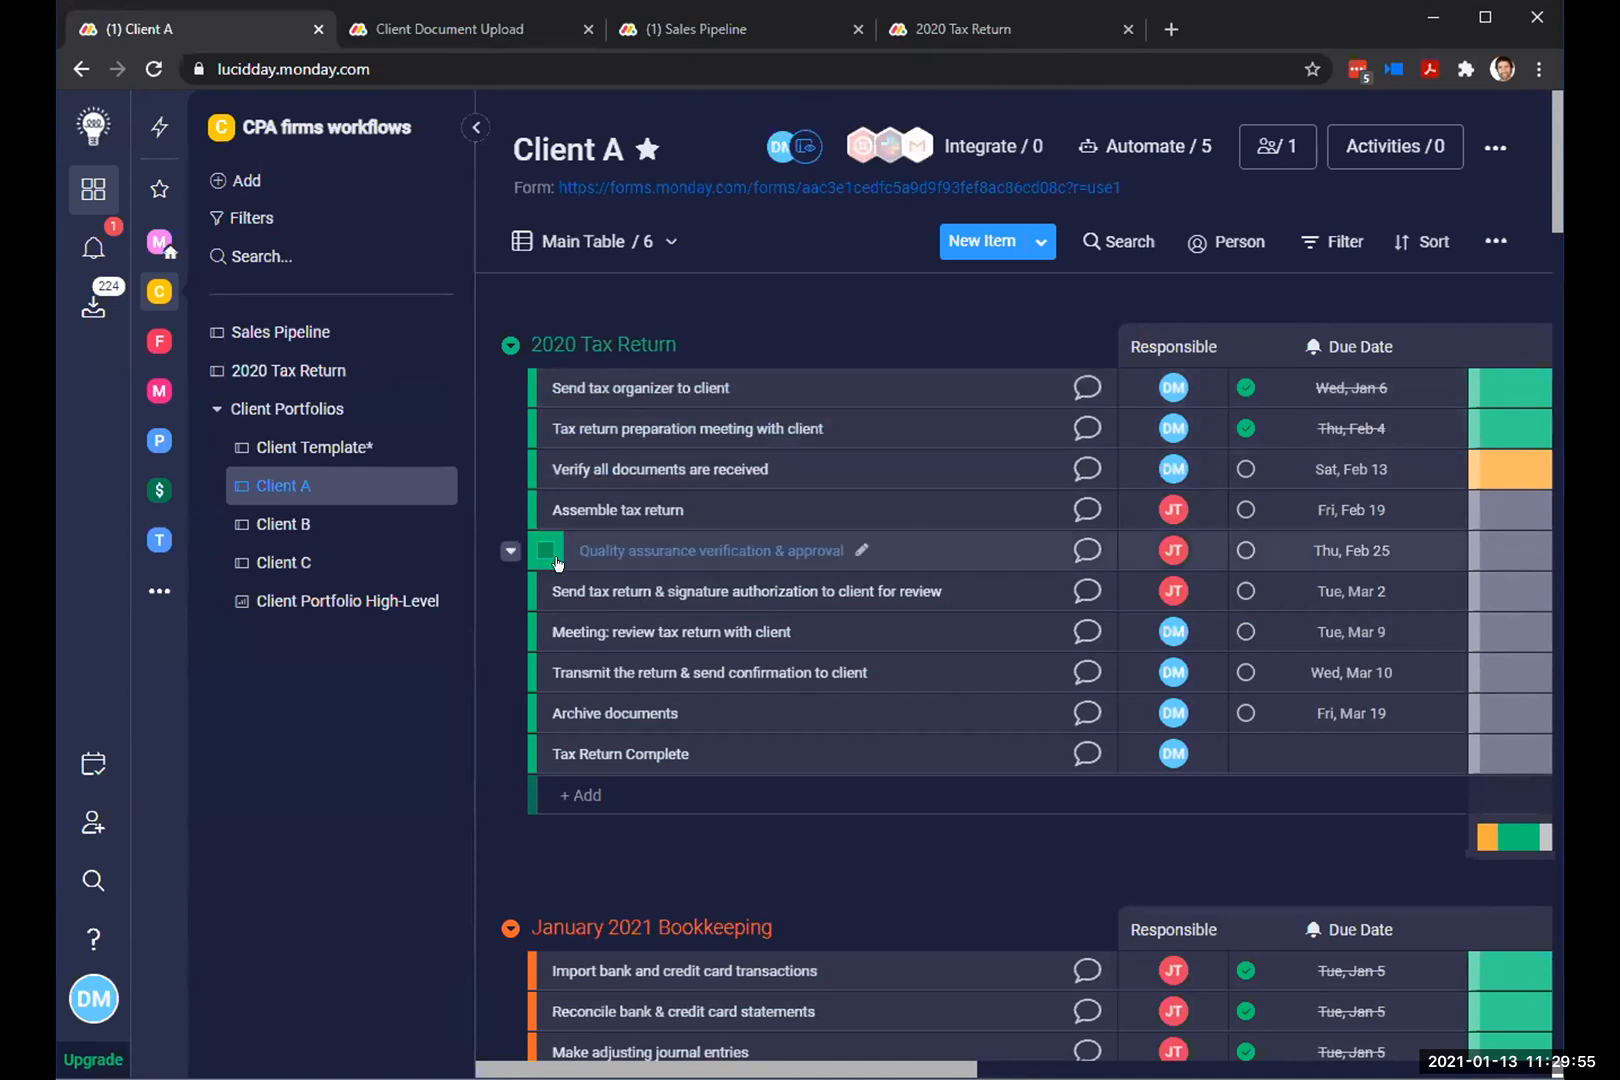
Step: Open the Client Template* board from Client Portfolios and show its Main Table view
{"action": "left_click", "coordinate": [328, 450]}
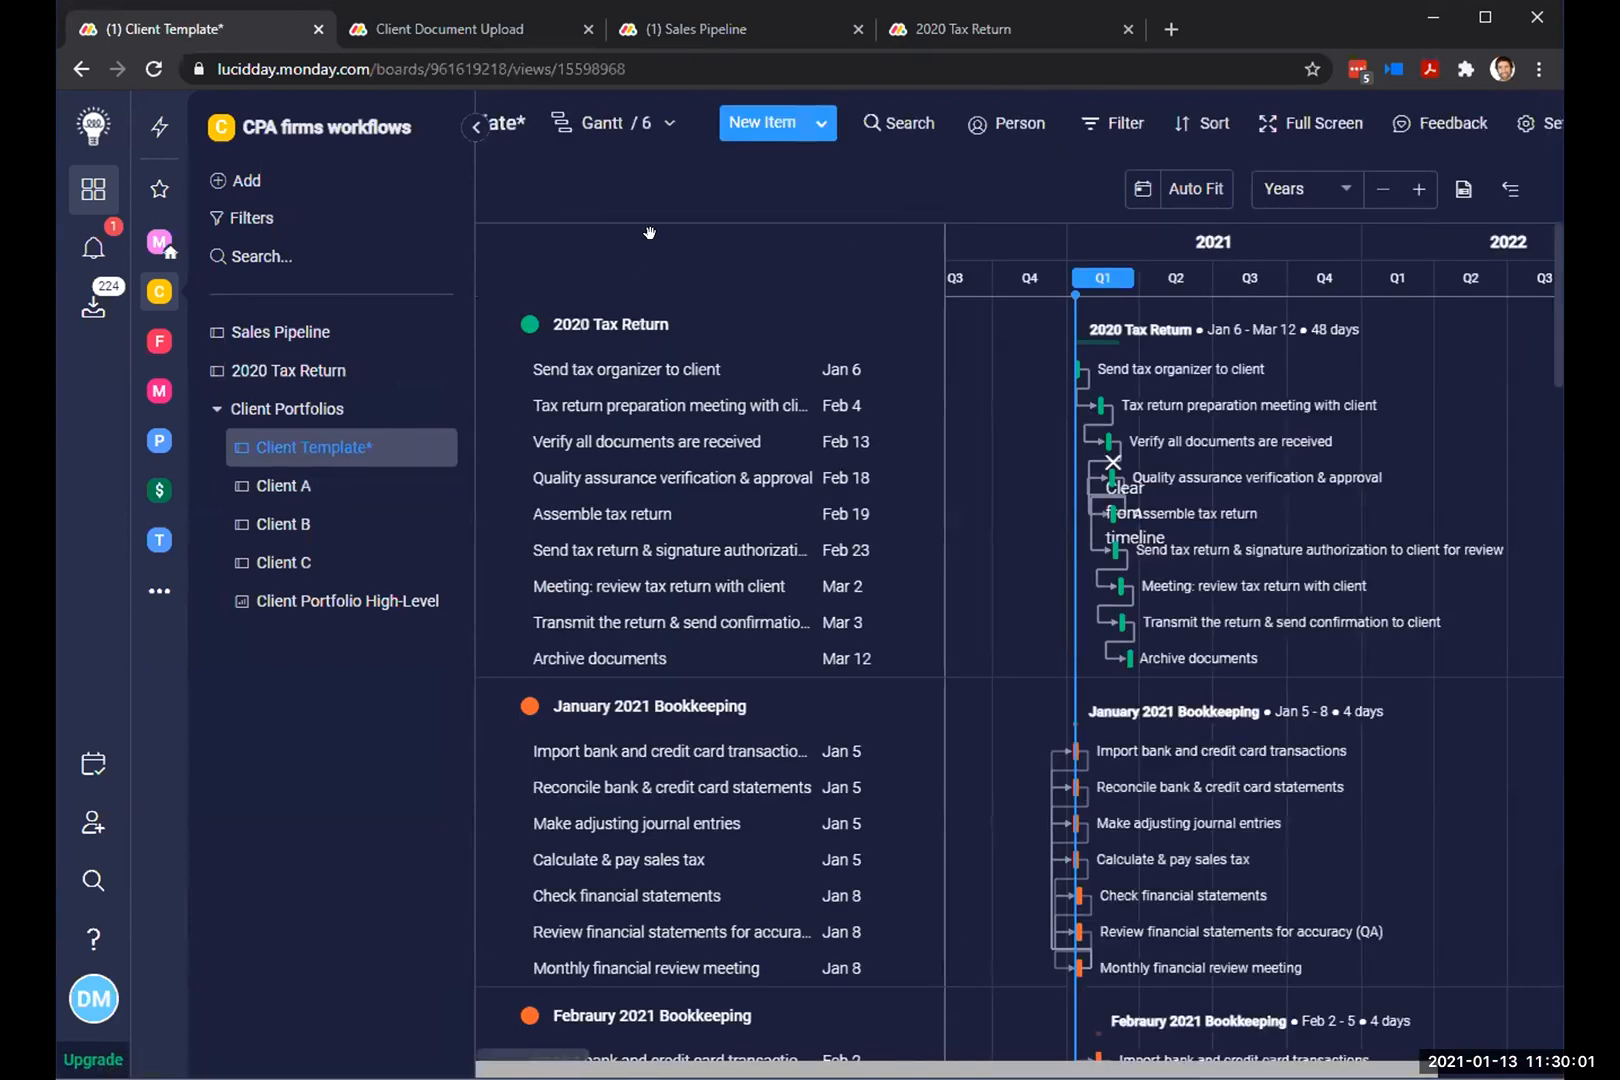
{"action": "left_click", "coordinate": [630, 123]}
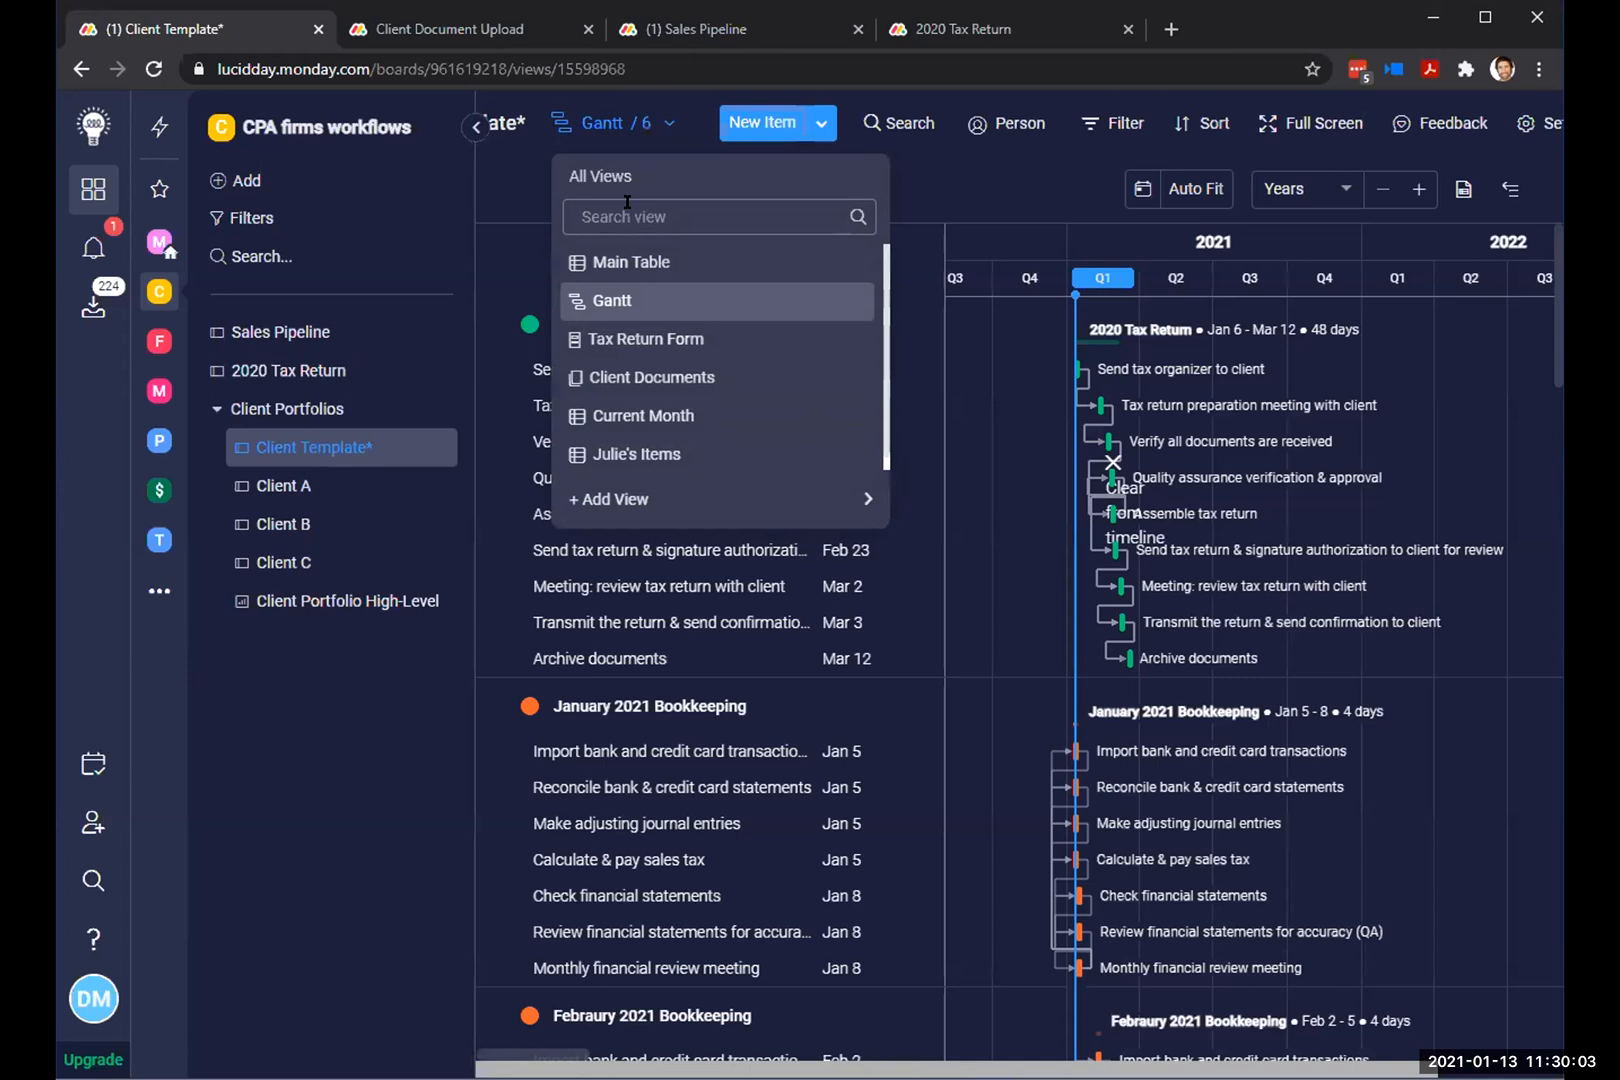
{"action": "left_click", "coordinate": [610, 262]}
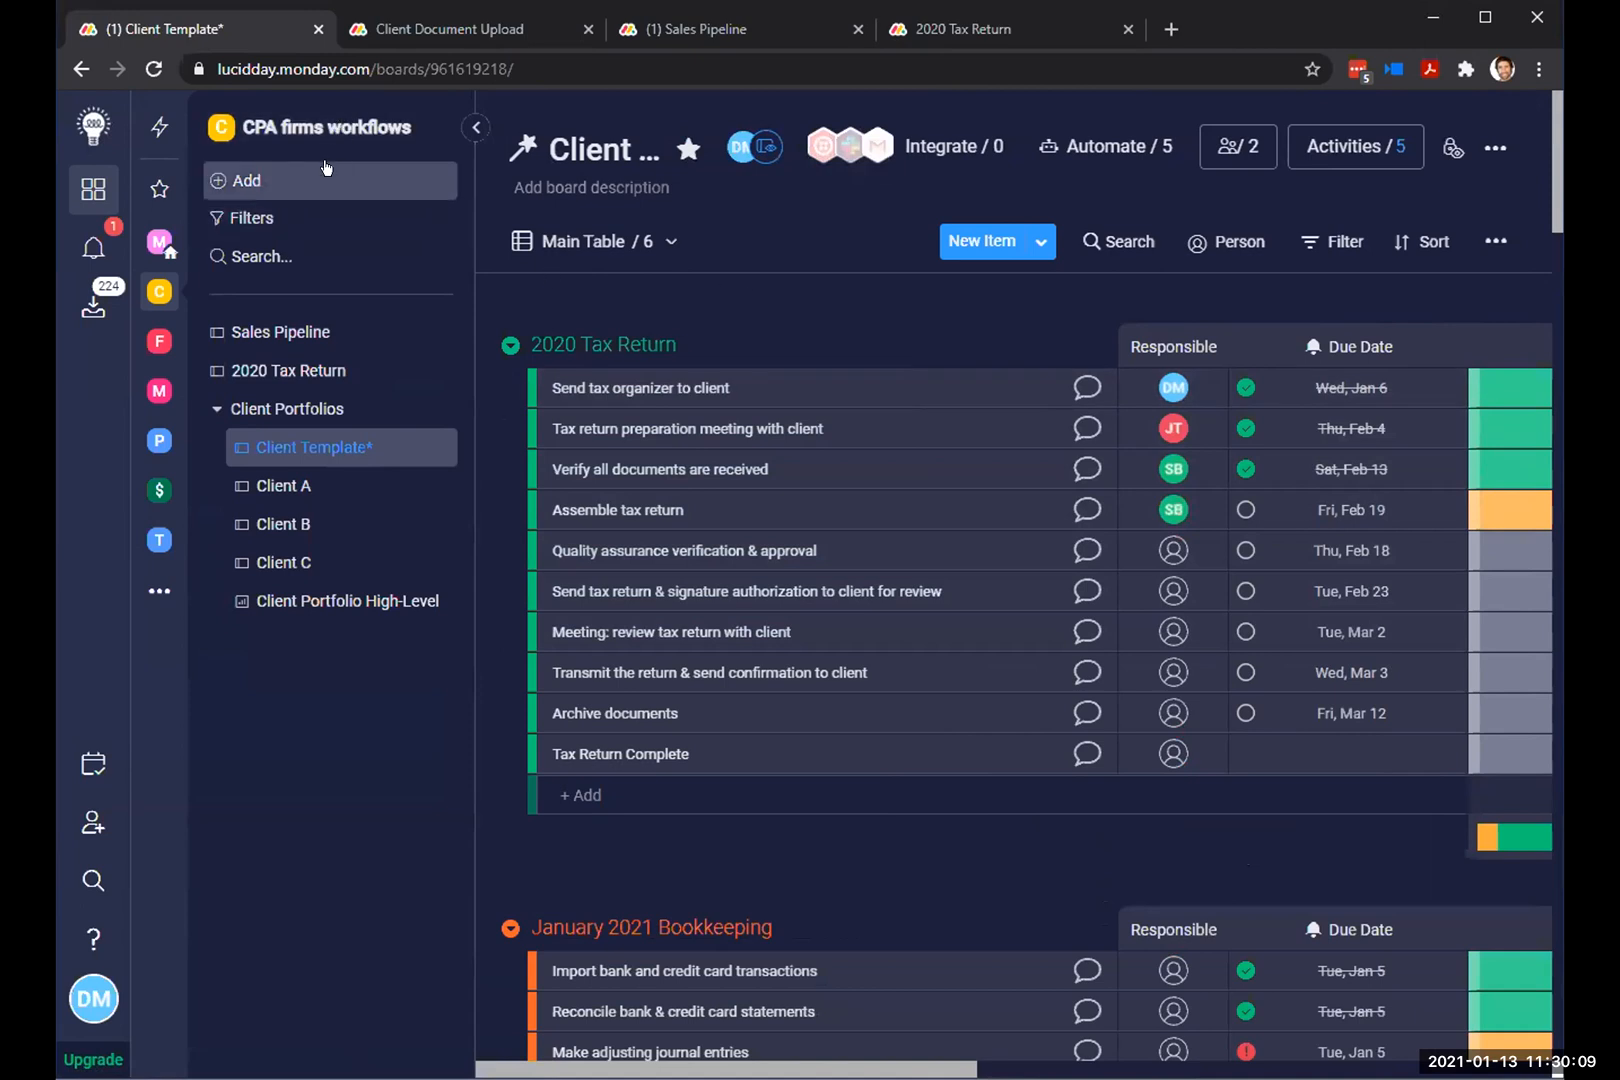
{"action": "left_click", "coordinate": [245, 180]}
{"action": "left_click", "coordinate": [540, 185]}
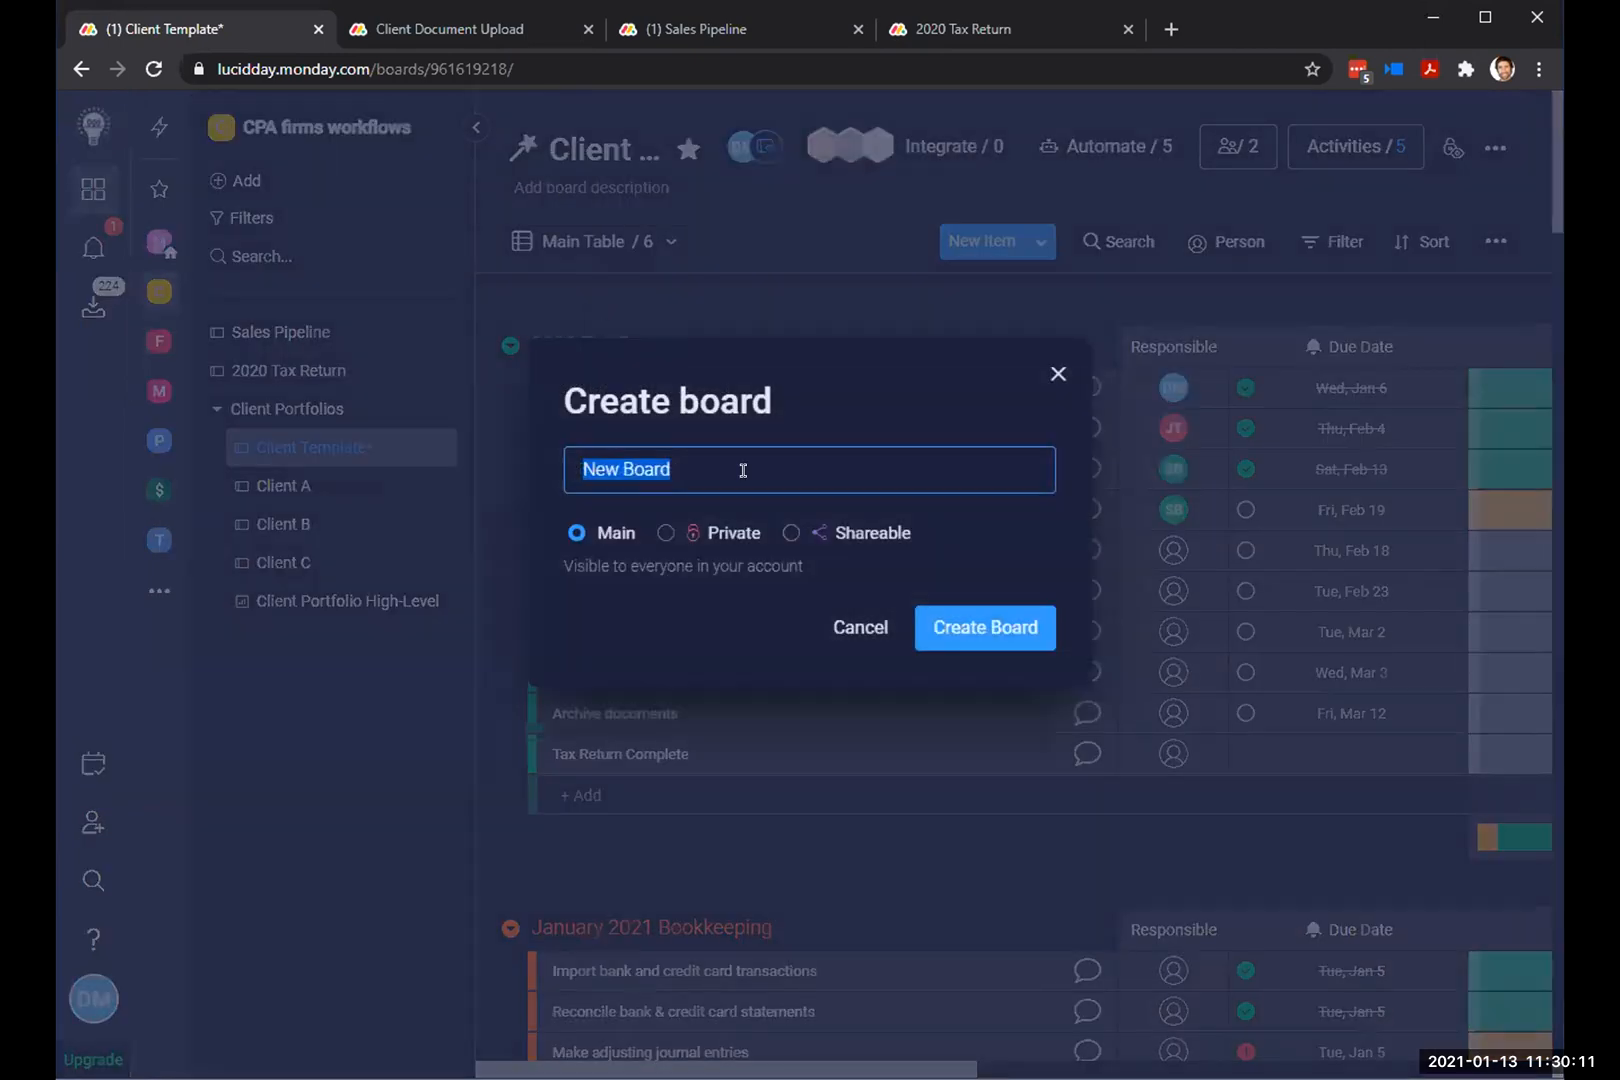
{"action": "left_click", "coordinate": [842, 627]}
Step: Browse the Template center's Lucid Day Templates, check the options offered for Client Template*, and close the Template center
{"action": "left_click", "coordinate": [358, 180]}
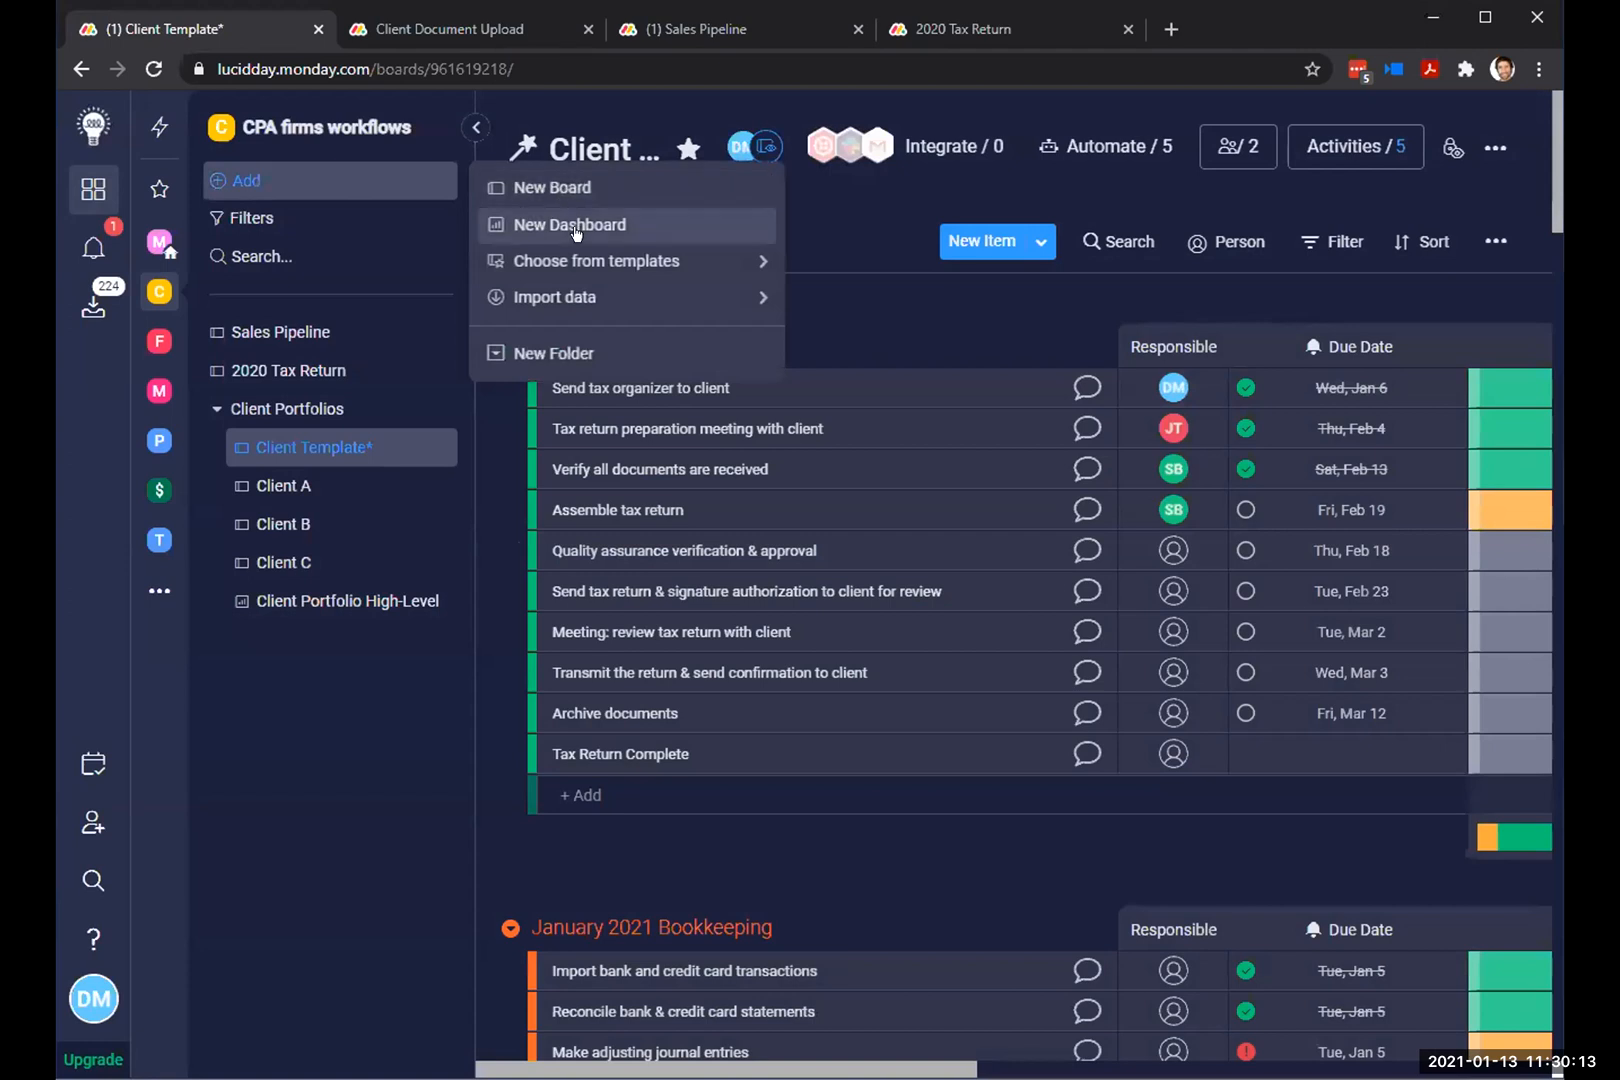
{"action": "mouse_move", "coordinate": [590, 262]}
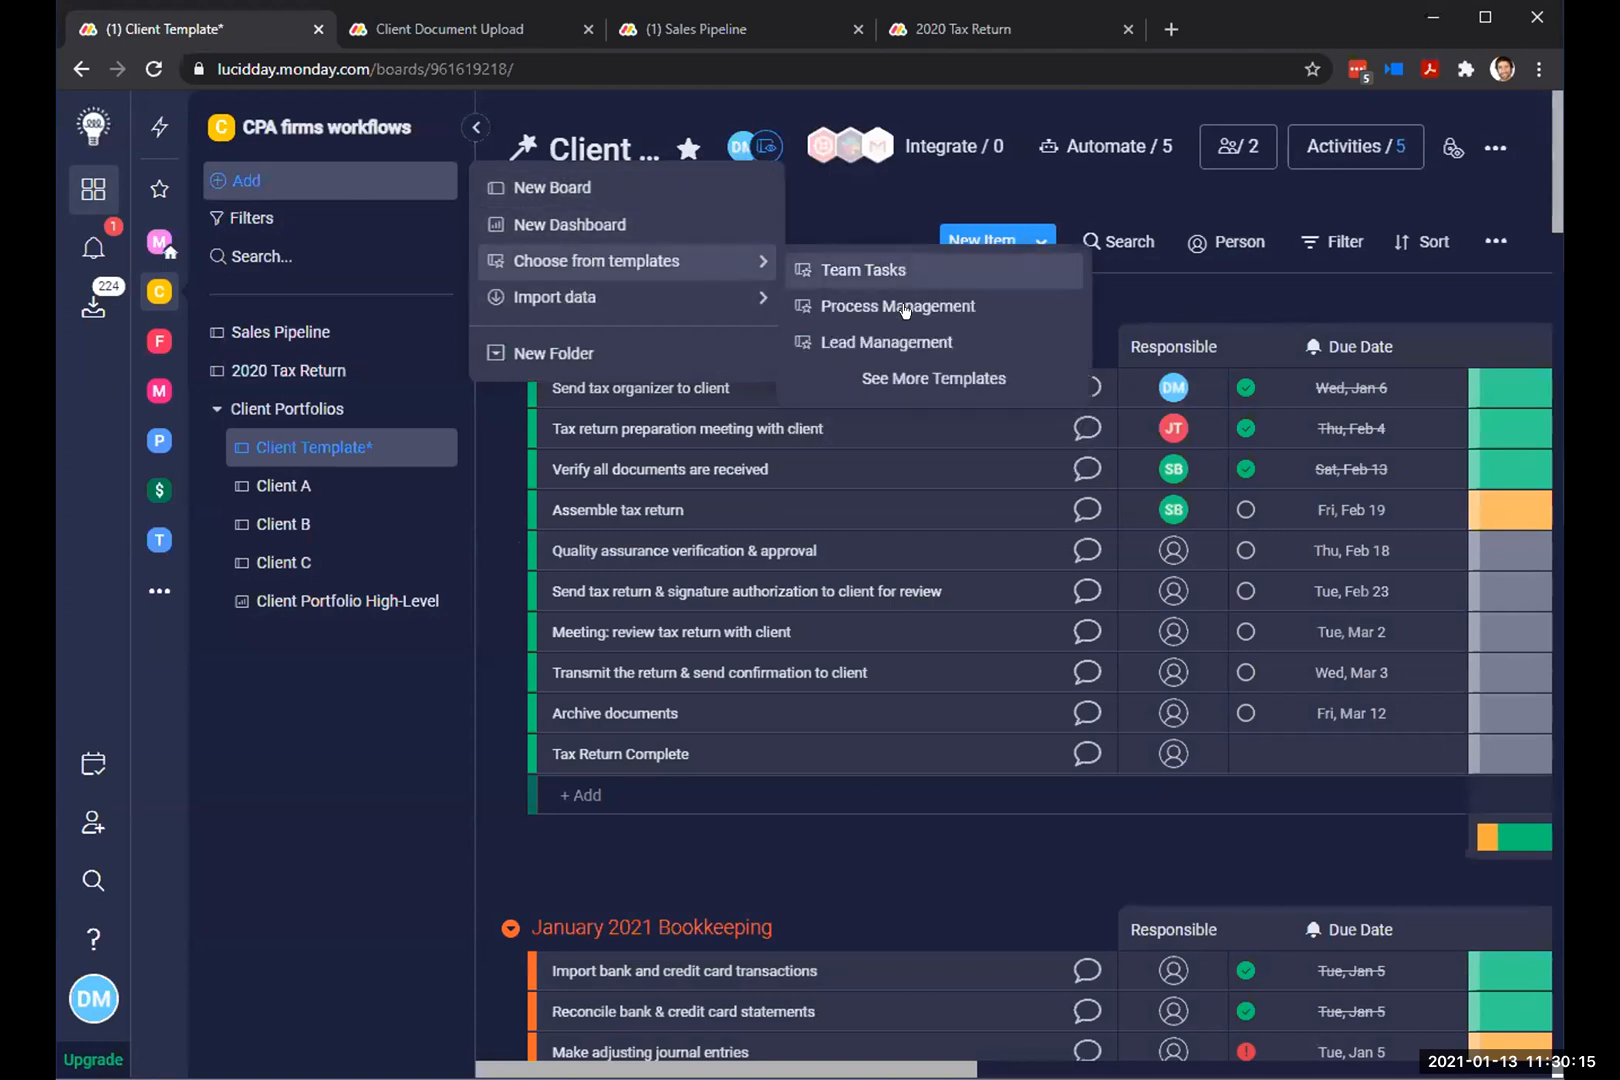
{"action": "left_click", "coordinate": [934, 378]}
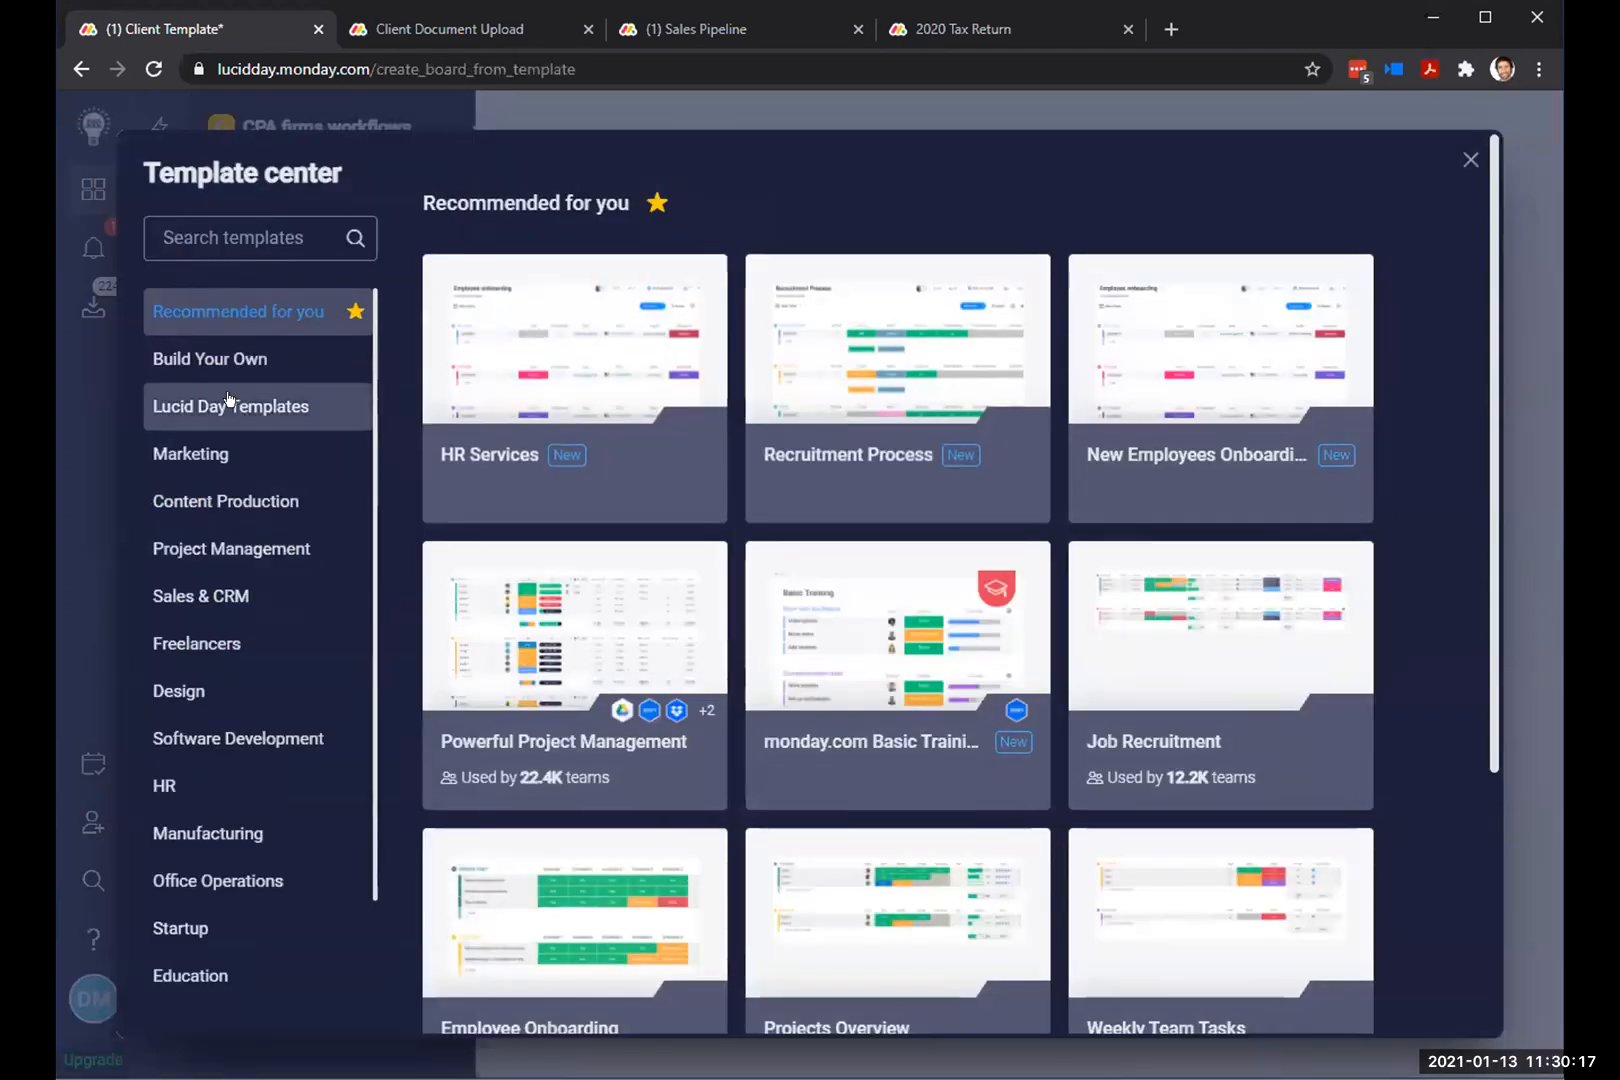
{"action": "left_click", "coordinate": [290, 404]}
{"action": "mouse_move", "coordinate": [575, 347]}
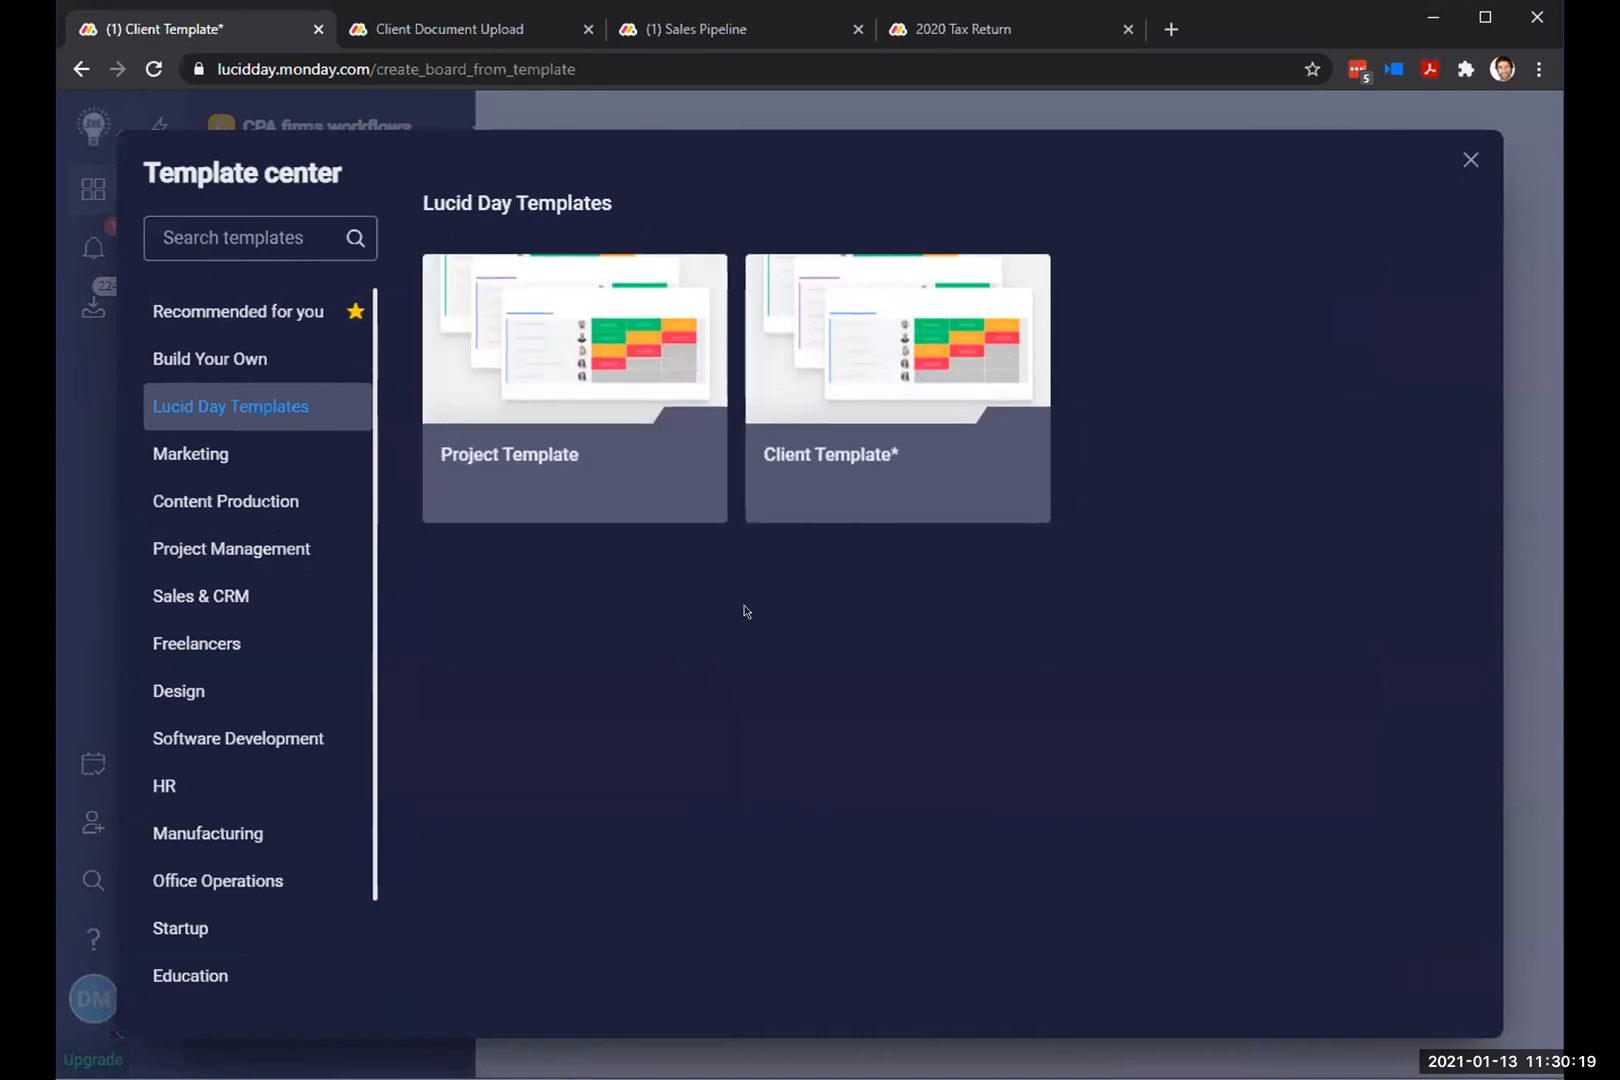
{"action": "mouse_move", "coordinate": [850, 327]}
{"action": "mouse_move", "coordinate": [918, 401]}
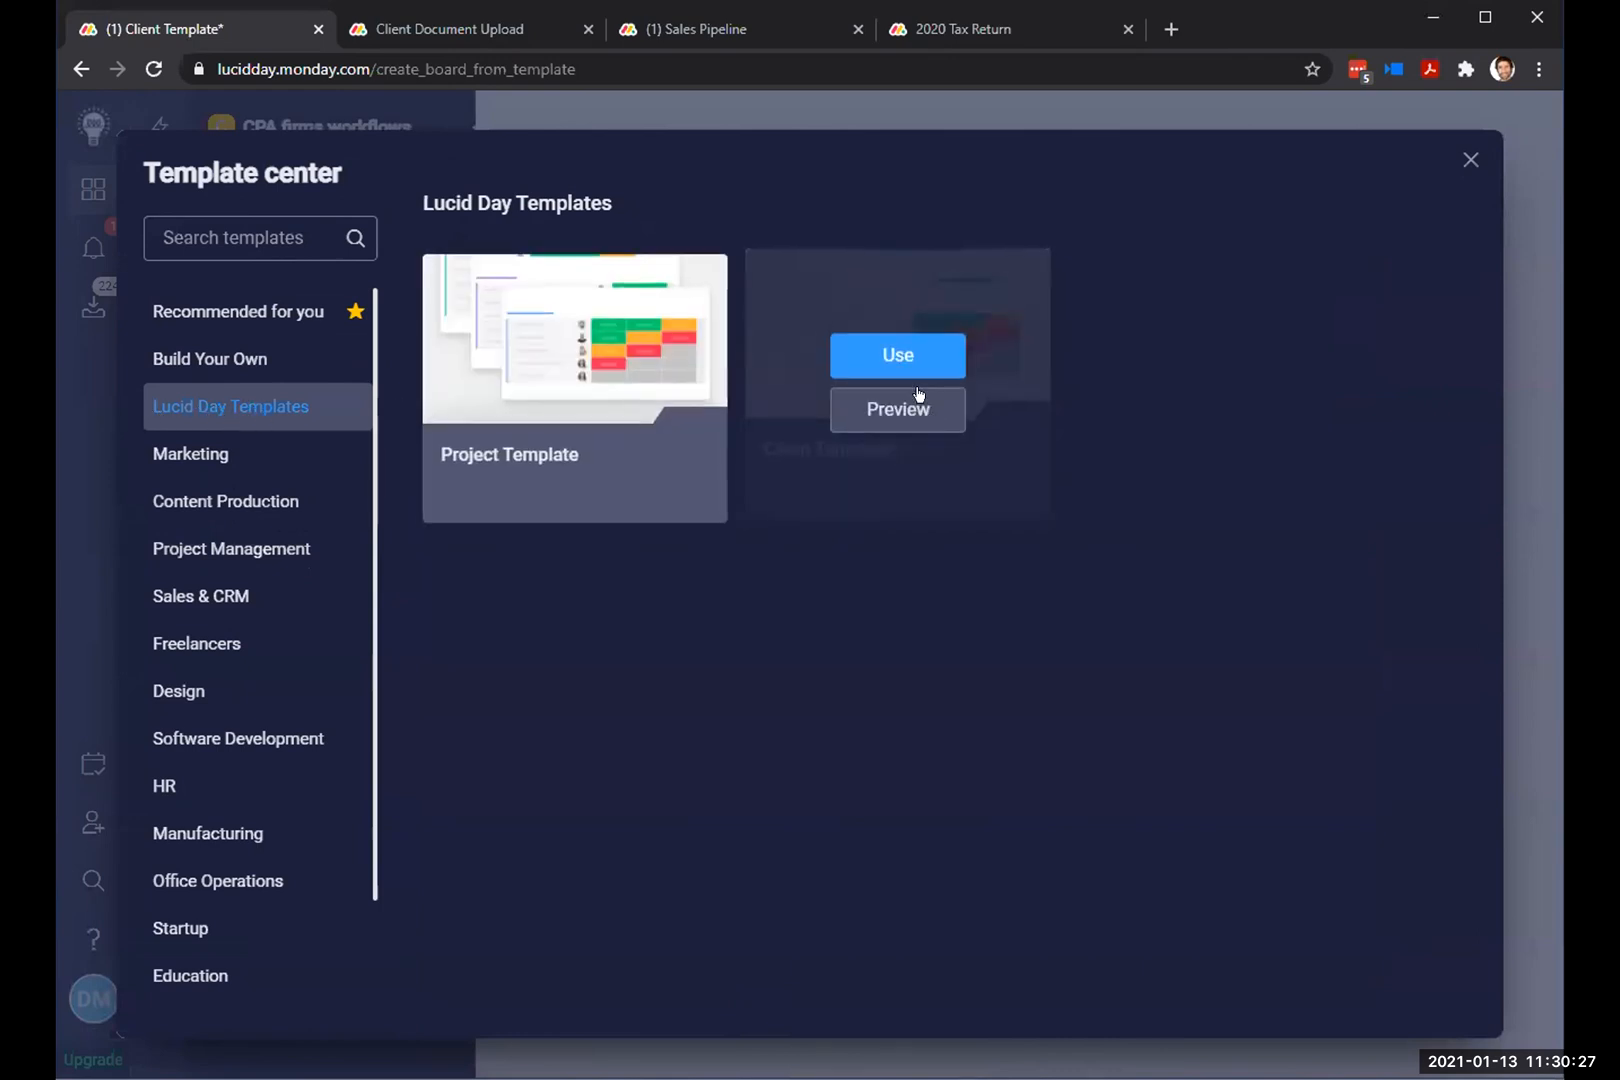
{"action": "left_click", "coordinate": [1471, 160]}
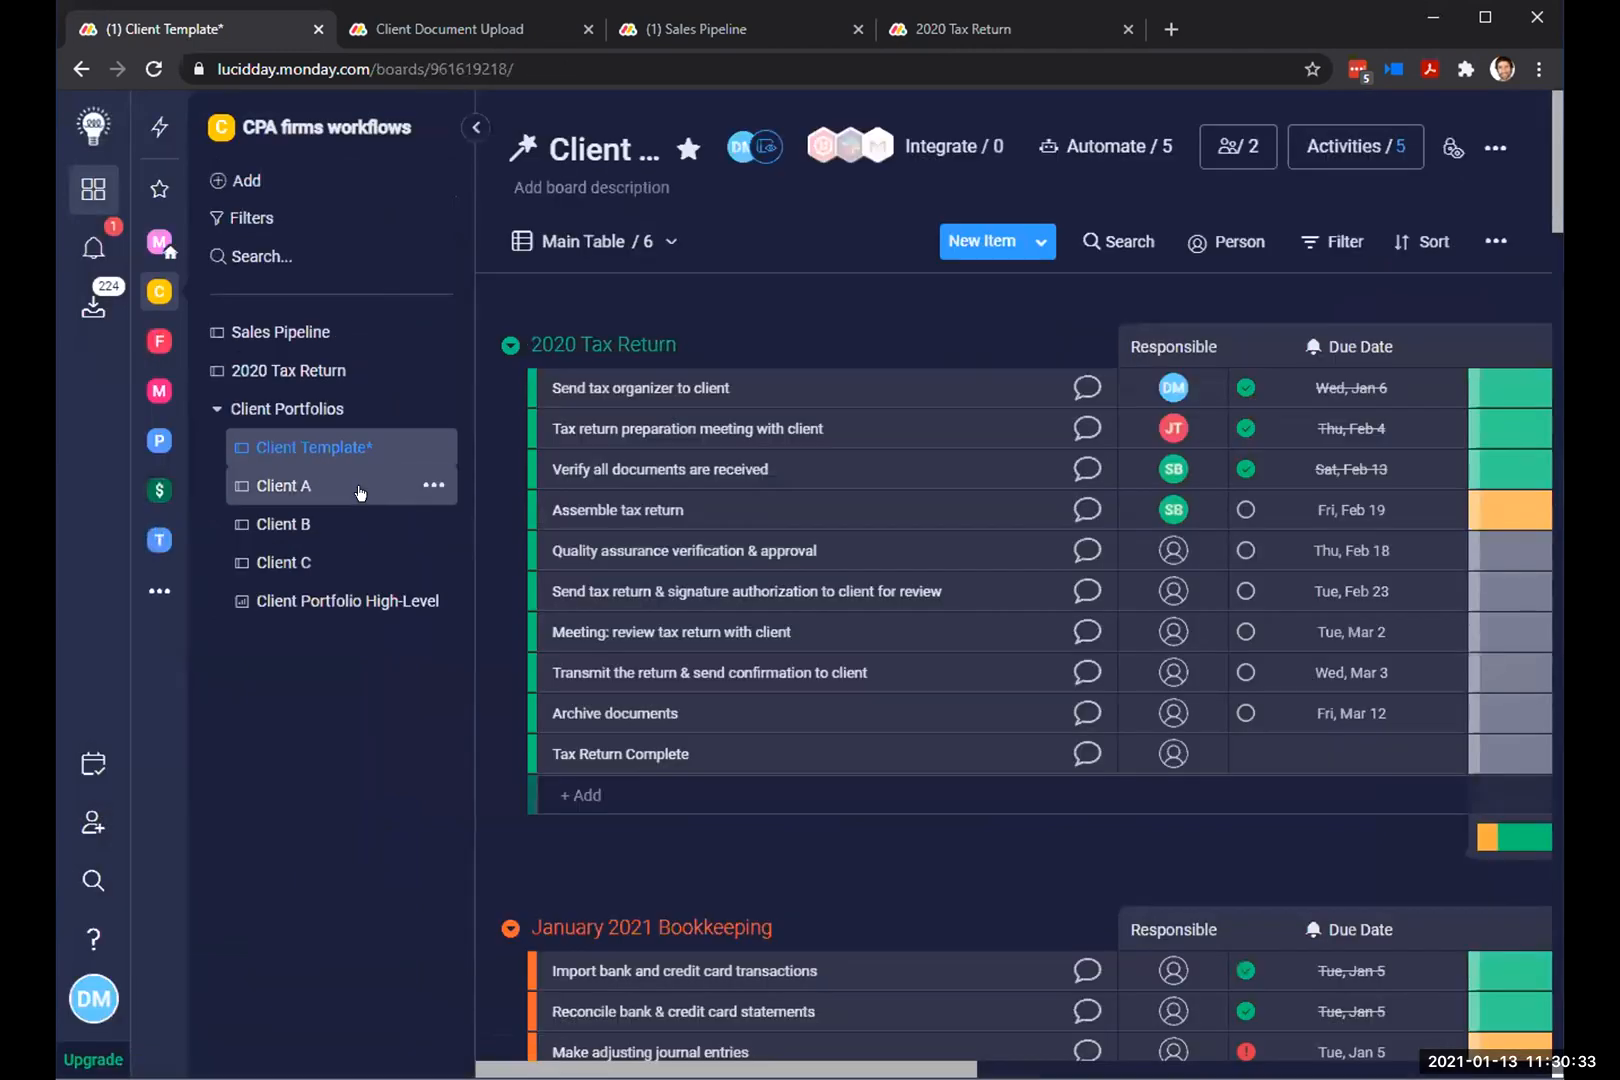
Step: Open the Client A board and examine the Status Dependency and Date Dependency columns beside the due dates
{"action": "left_click", "coordinate": [318, 485]}
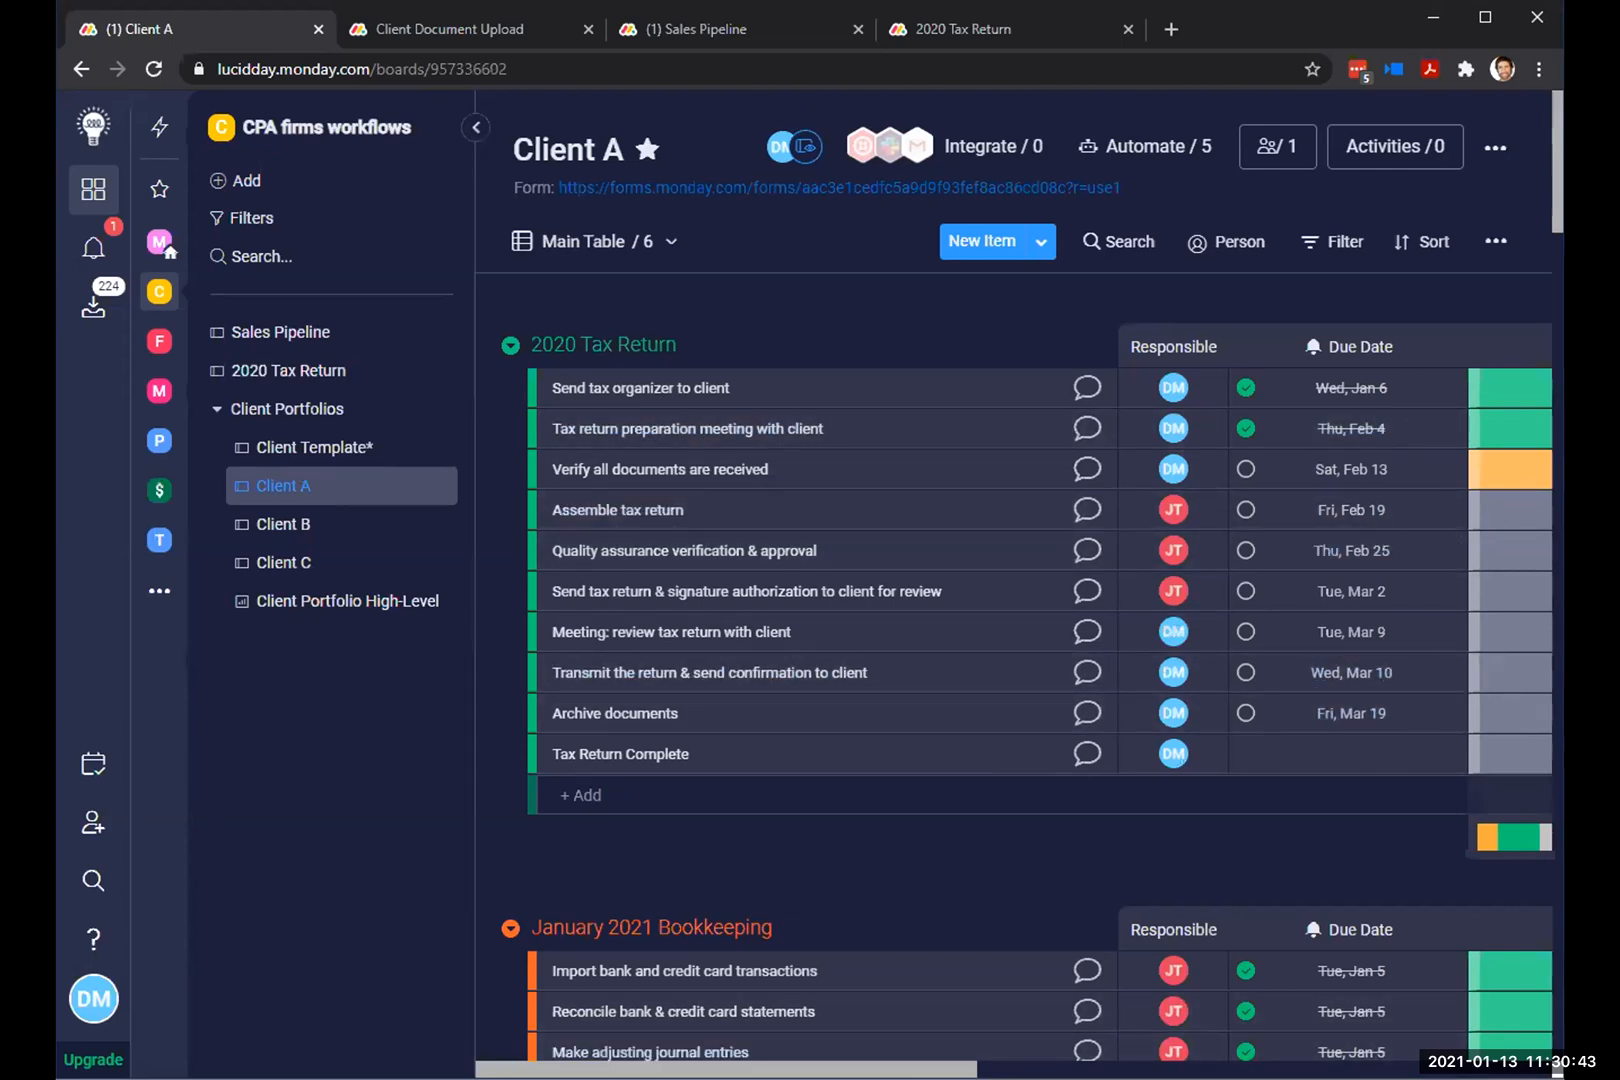
{"action": "scroll", "coordinate": [984, 1058], "scroll_direction": "right", "scroll_amount": 1}
{"action": "scroll", "coordinate": [1040, 570], "scroll_direction": "left", "scroll_amount": 1}
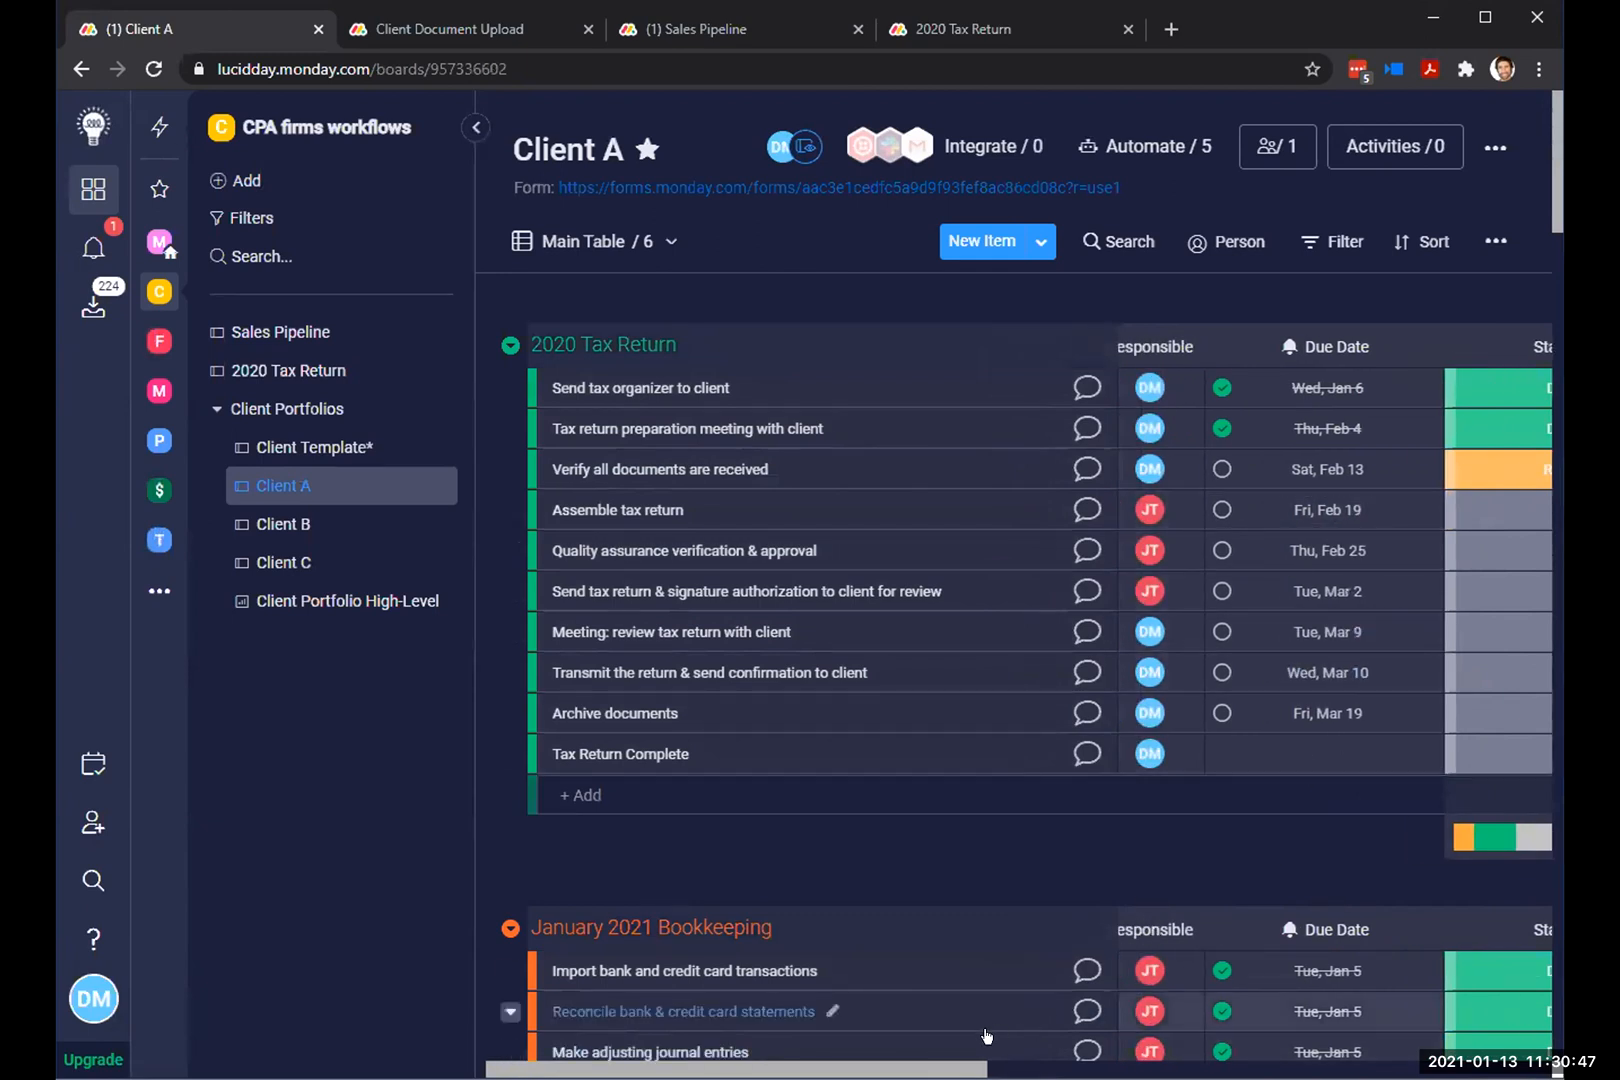
{"action": "scroll", "coordinate": [1040, 1031], "scroll_direction": "right", "scroll_amount": 3}
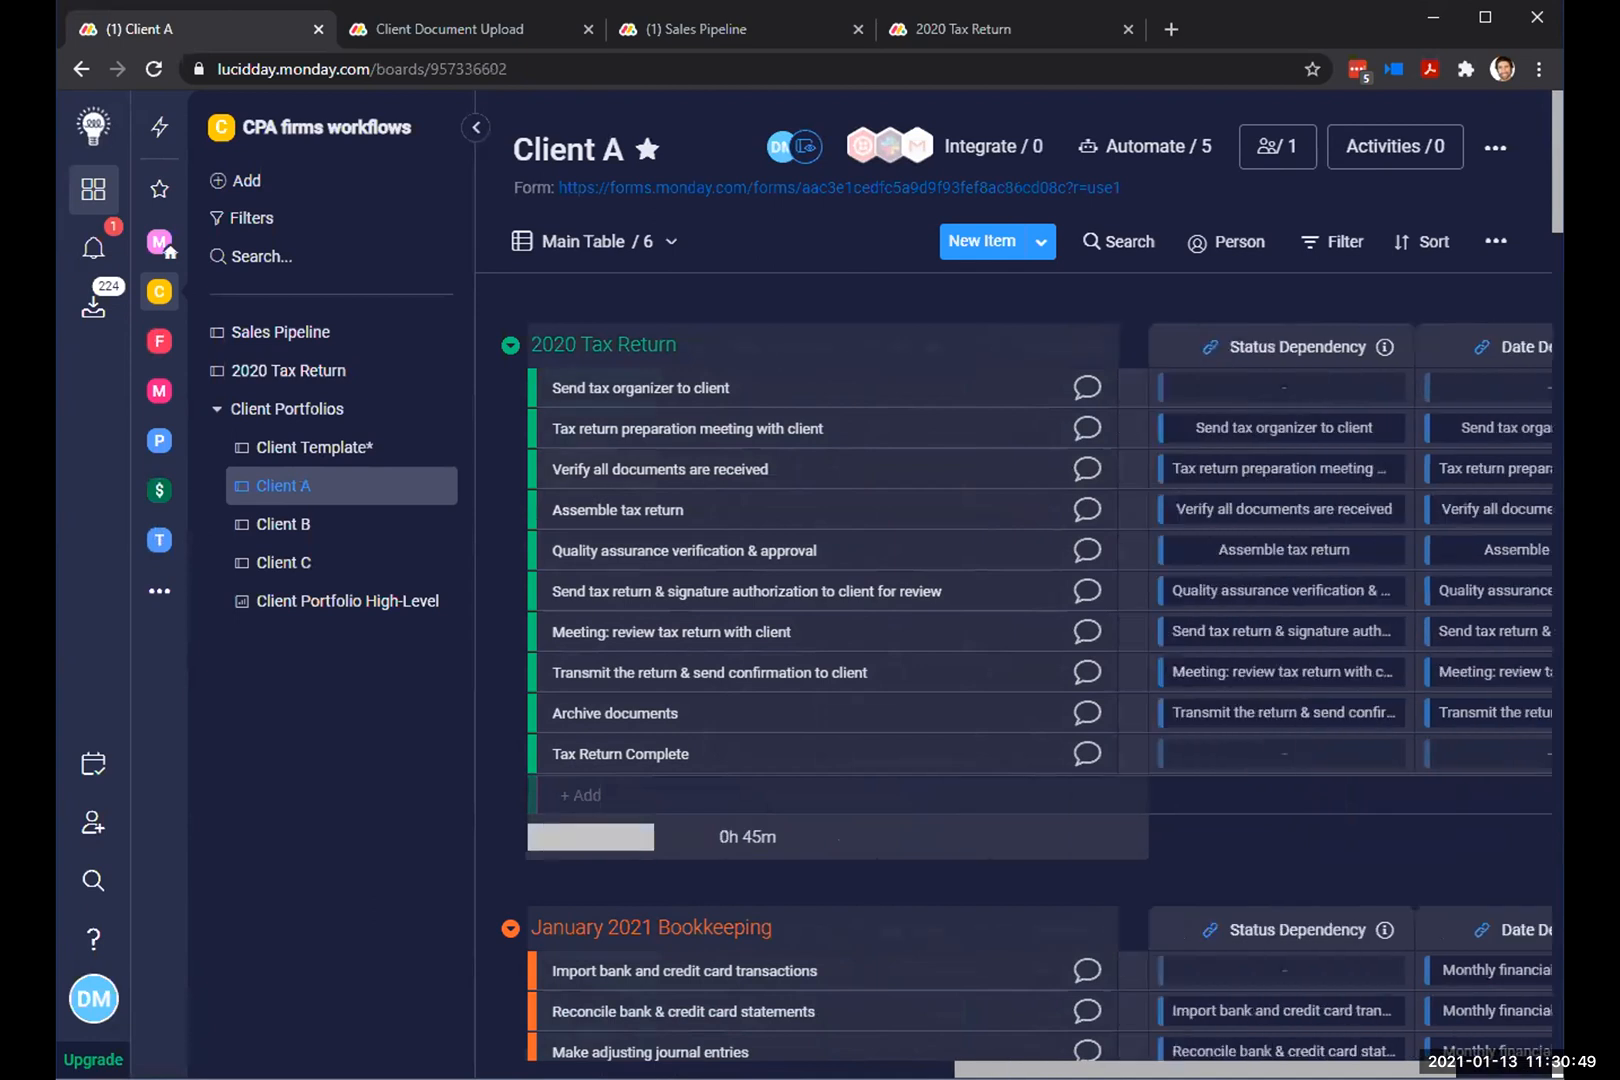
{"action": "scroll", "coordinate": [1040, 1031], "scroll_direction": "left", "scroll_amount": 2}
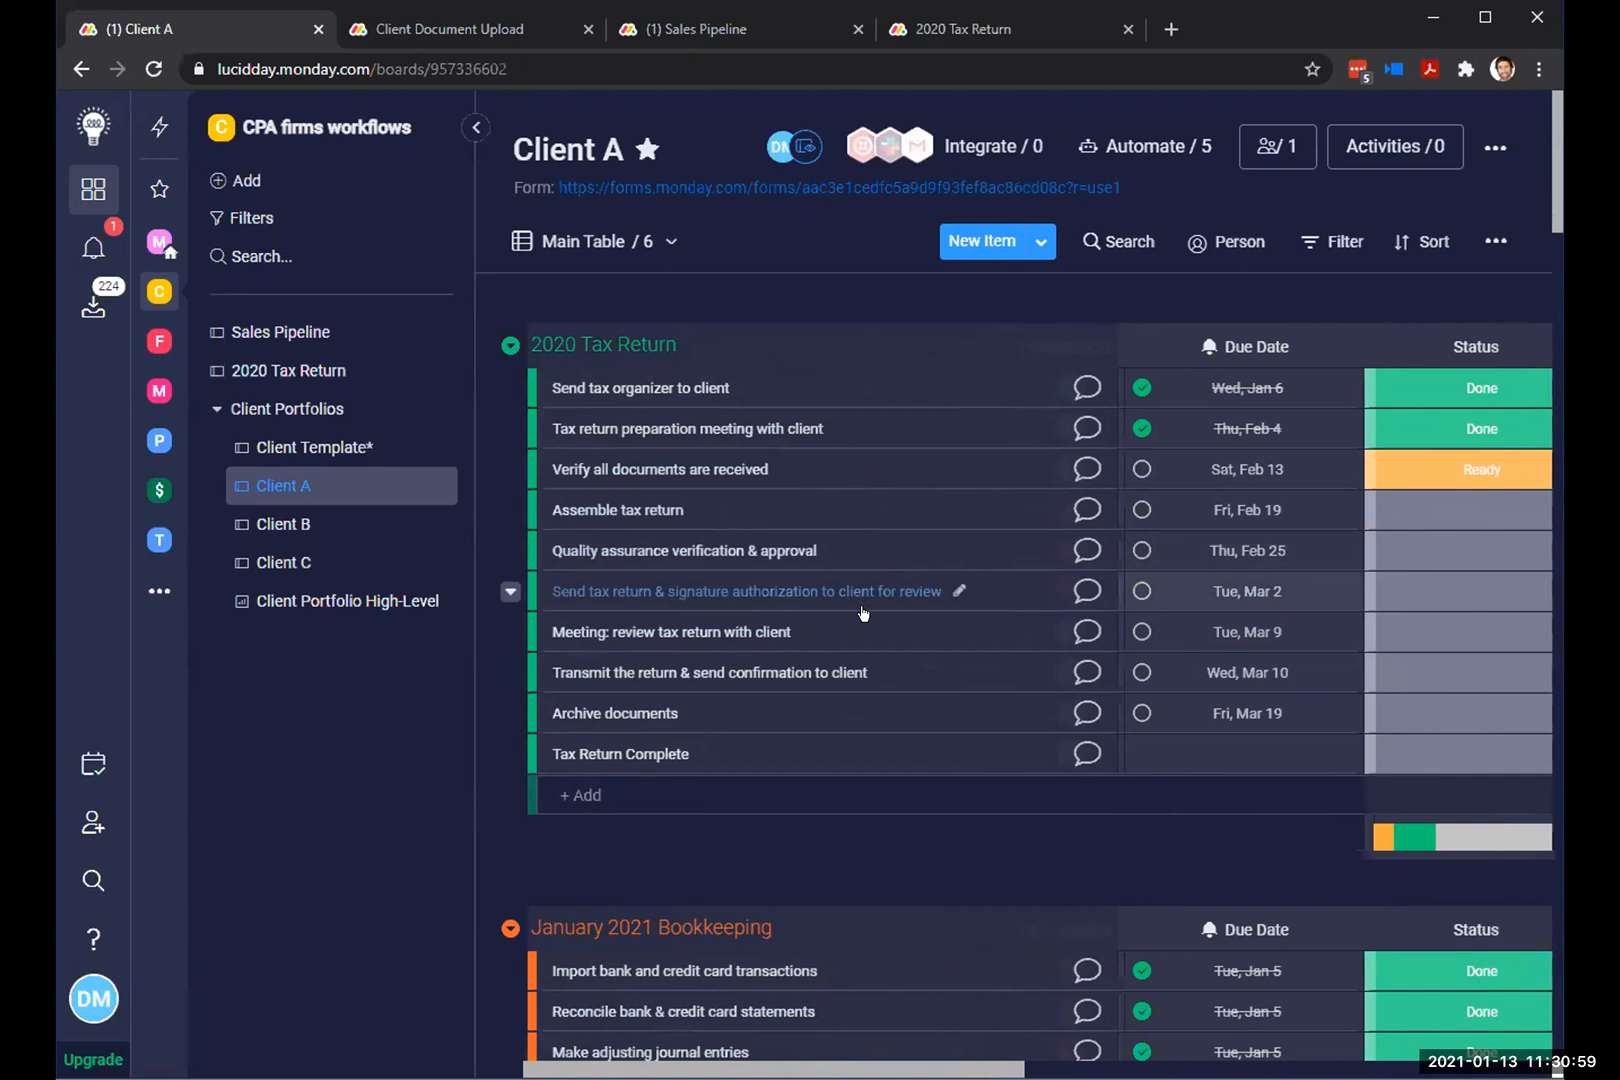
Step: Set the due date of "Meeting: review tax return with client" in the 2020 Tax Return group to March 16, 2021
{"action": "left_click", "coordinate": [891, 670]}
{"action": "key", "text": "Escape"}
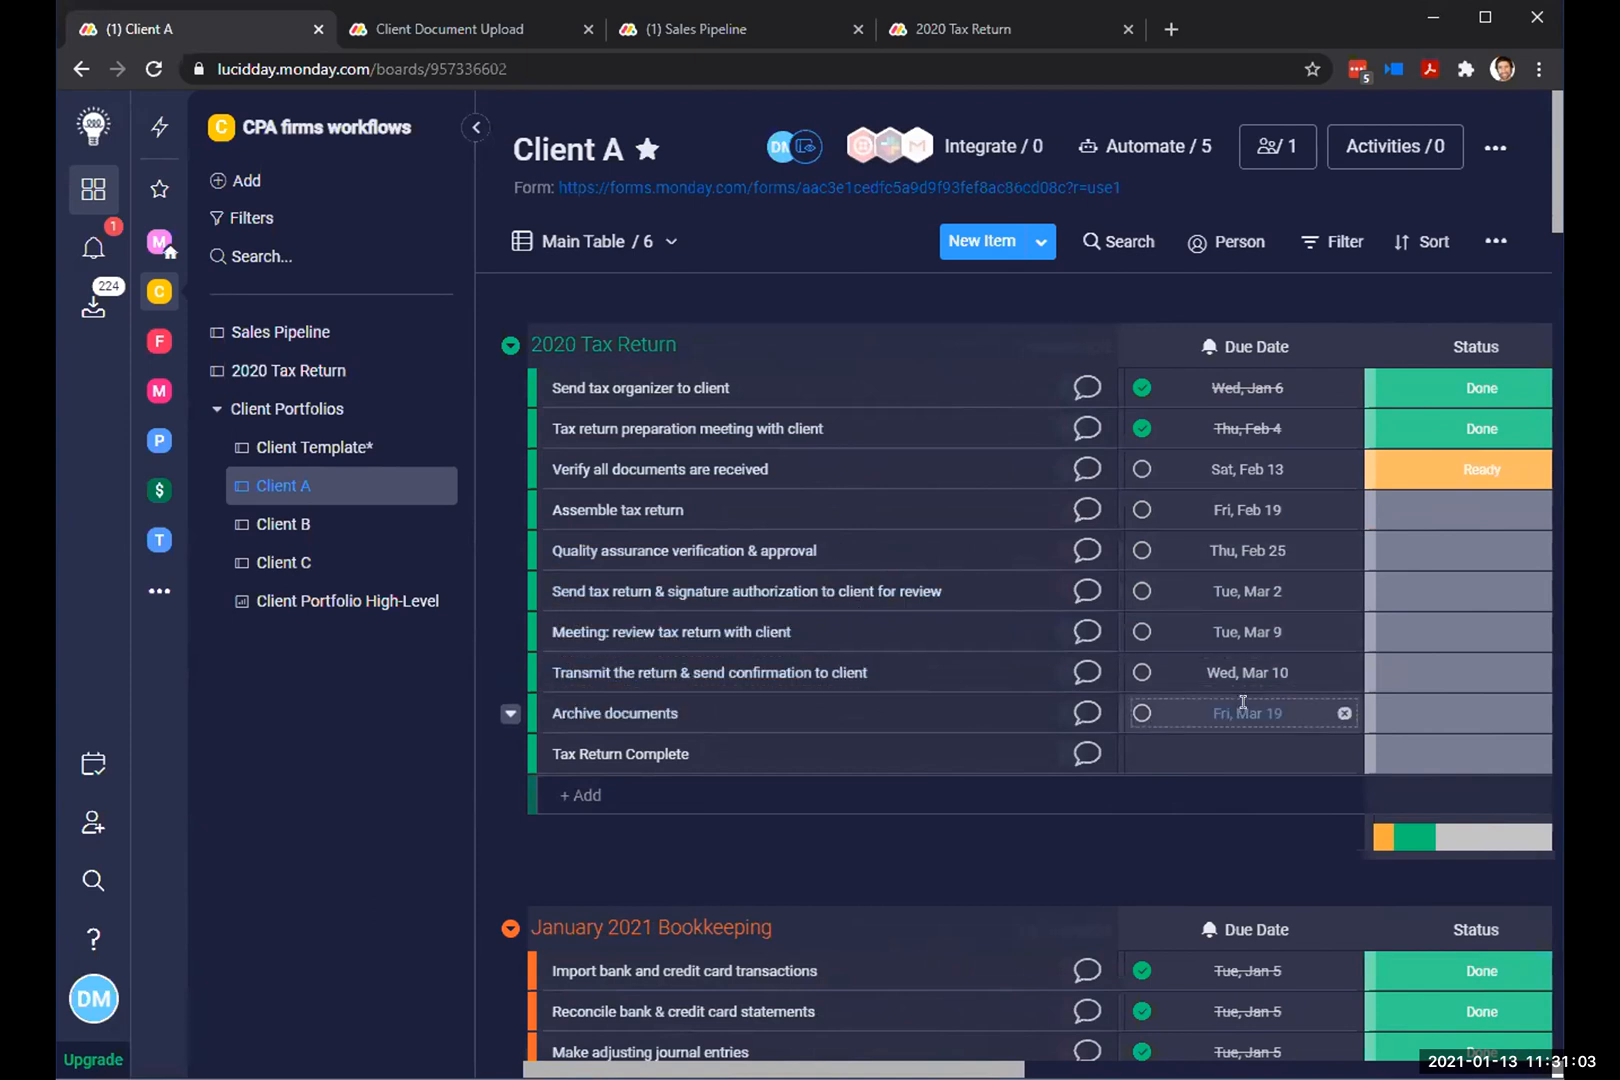
{"action": "left_click", "coordinate": [1232, 632]}
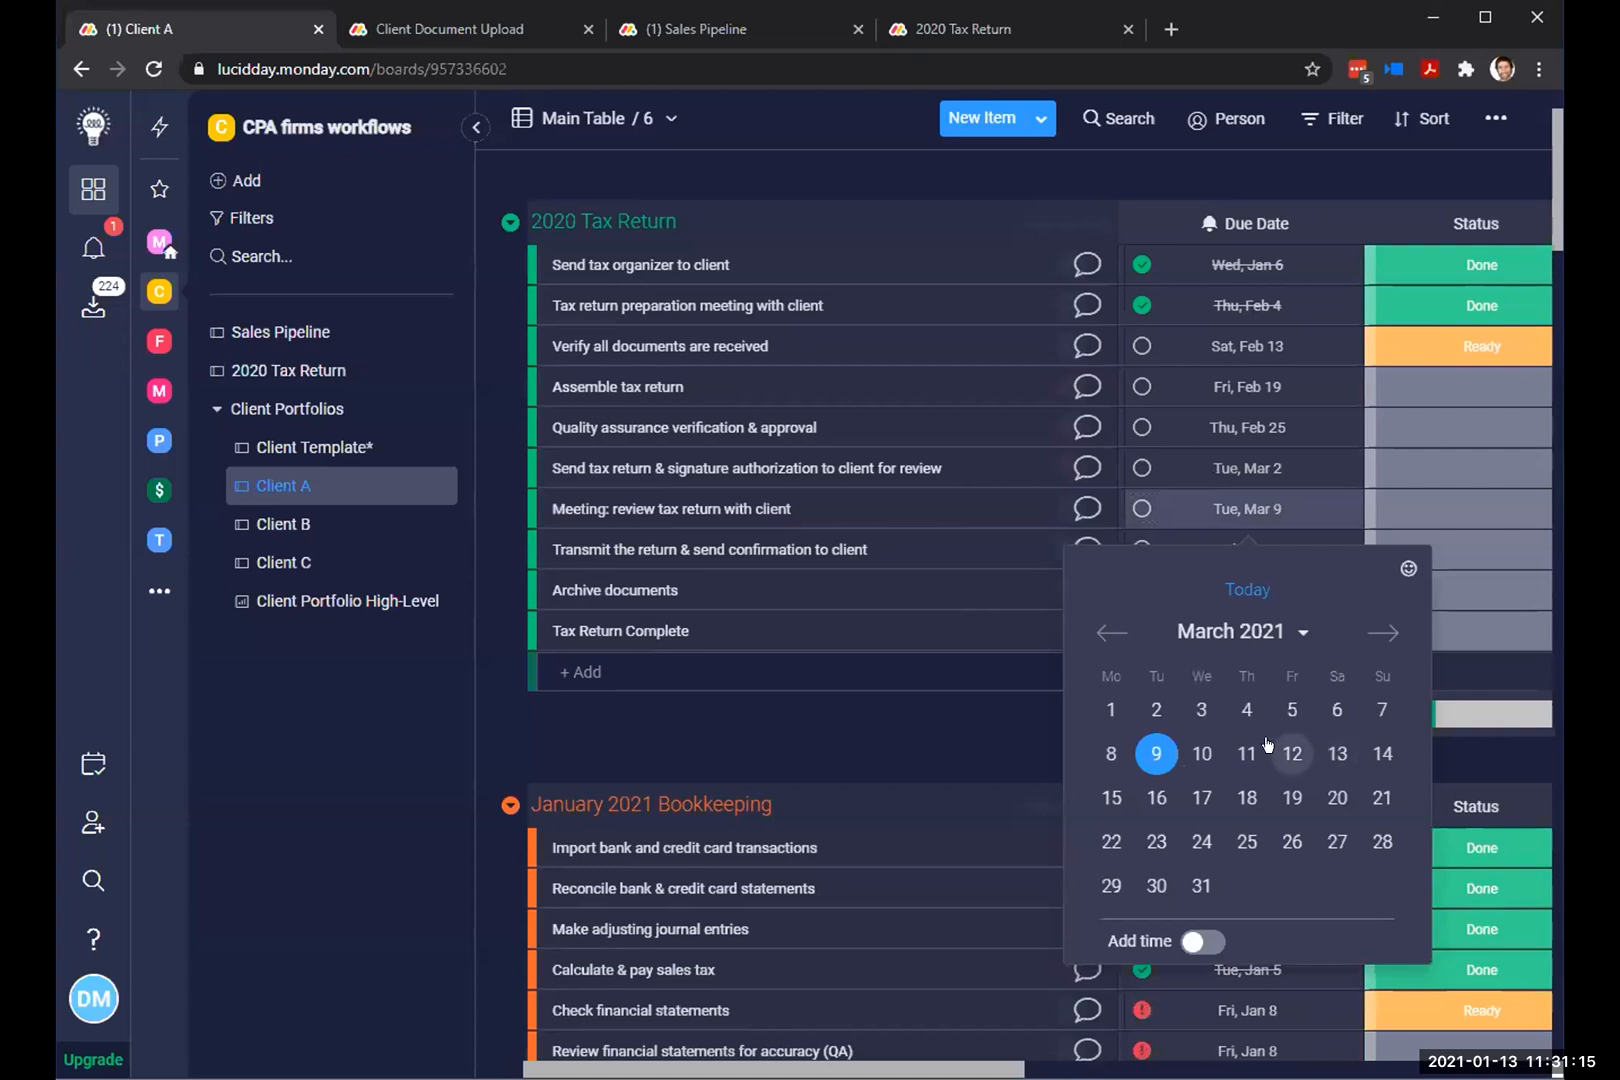
{"action": "left_click", "coordinate": [1156, 797]}
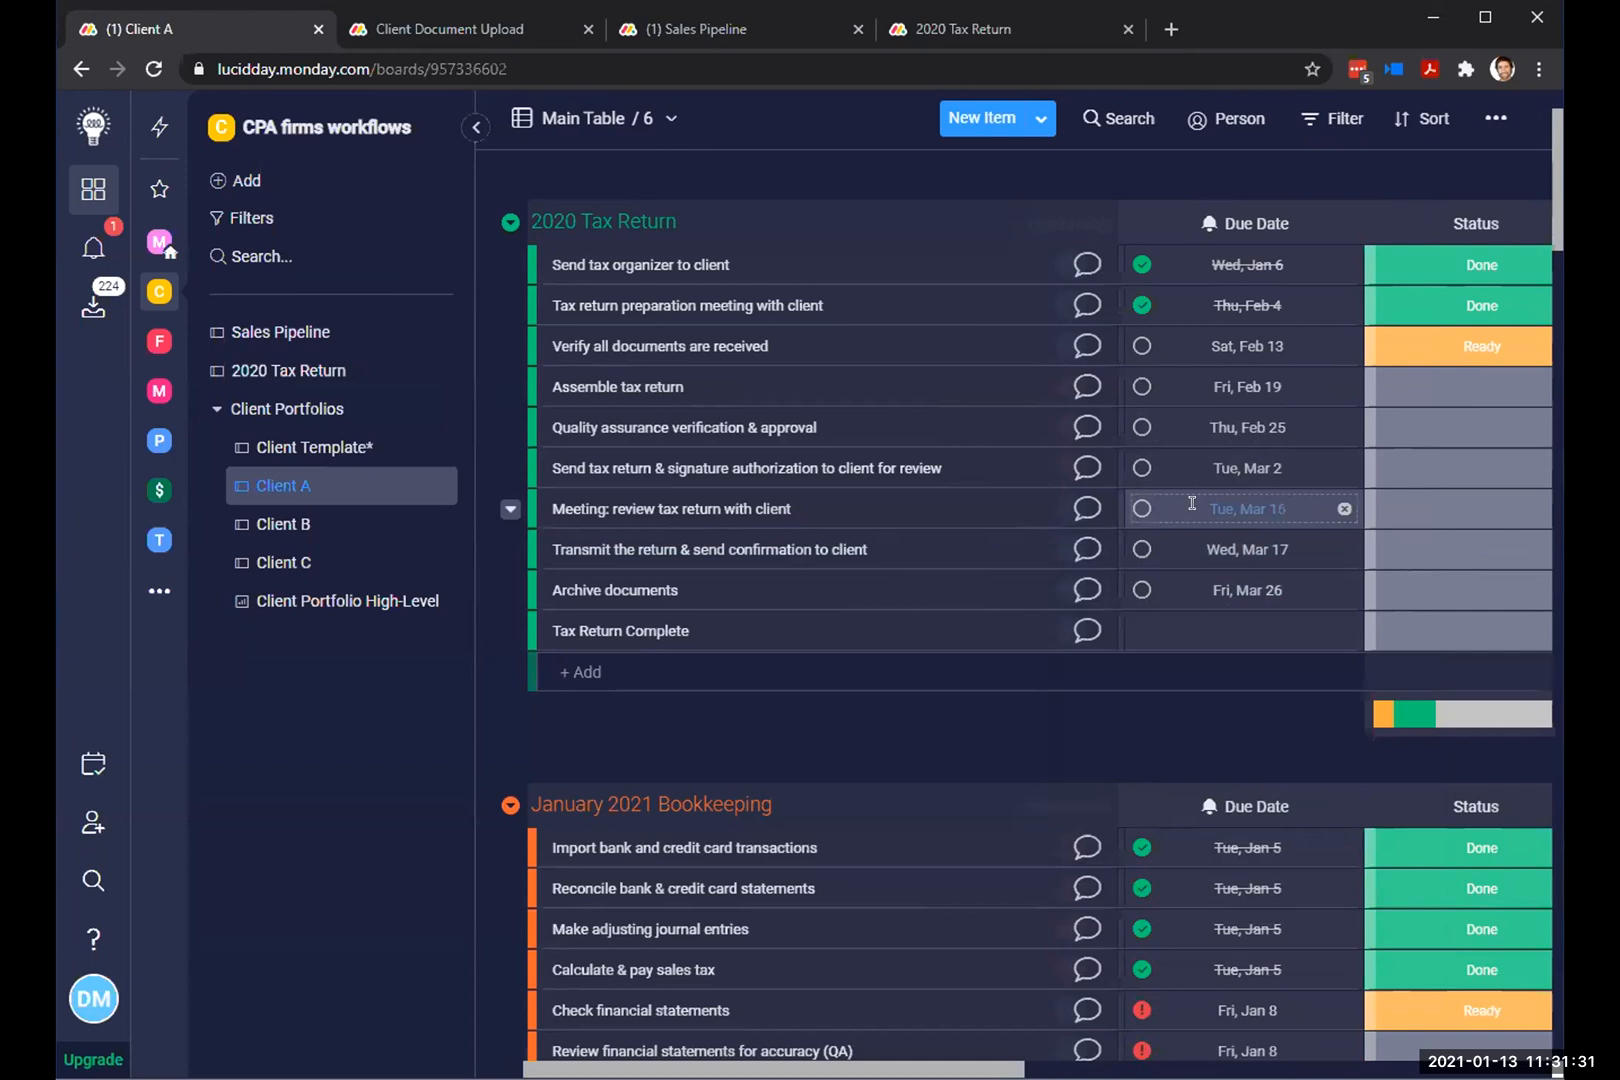
Step: Review the Date Dependency entries that link each 2020 Tax Return task to its preceding task
{"action": "scroll", "coordinate": [1300, 650], "scroll_direction": "right", "scroll_amount": 2}
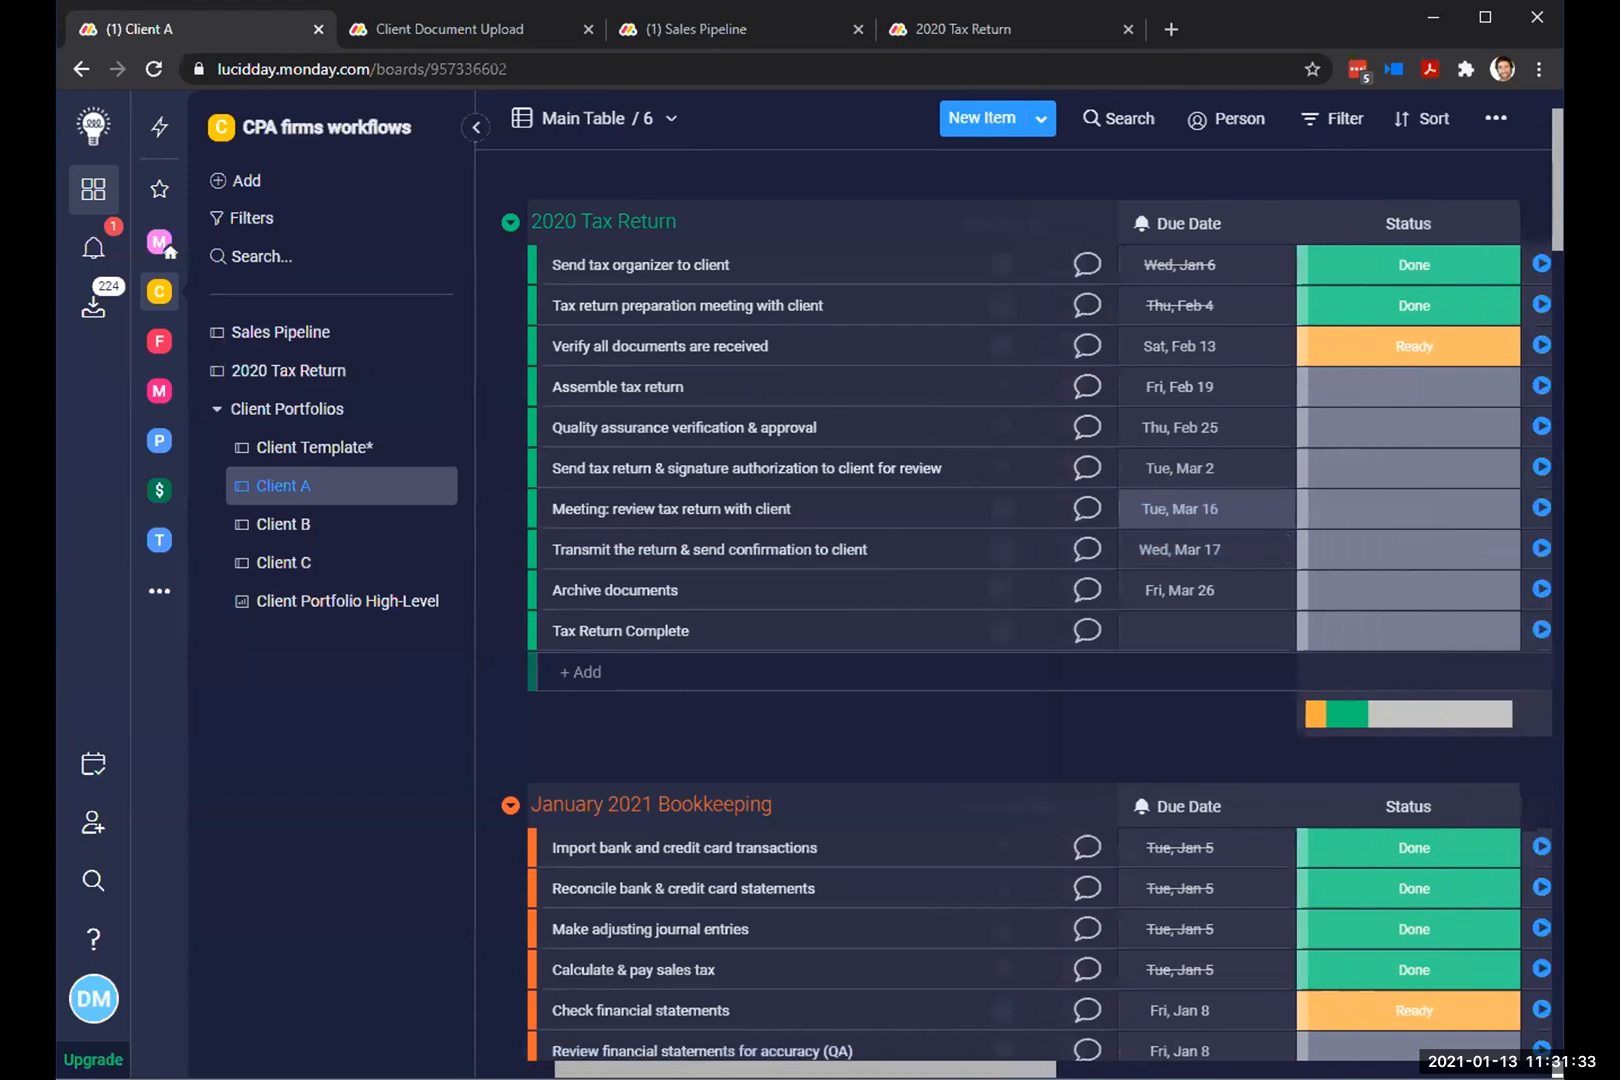
{"action": "scroll", "coordinate": [1180, 508], "scroll_direction": "right", "scroll_amount": 6}
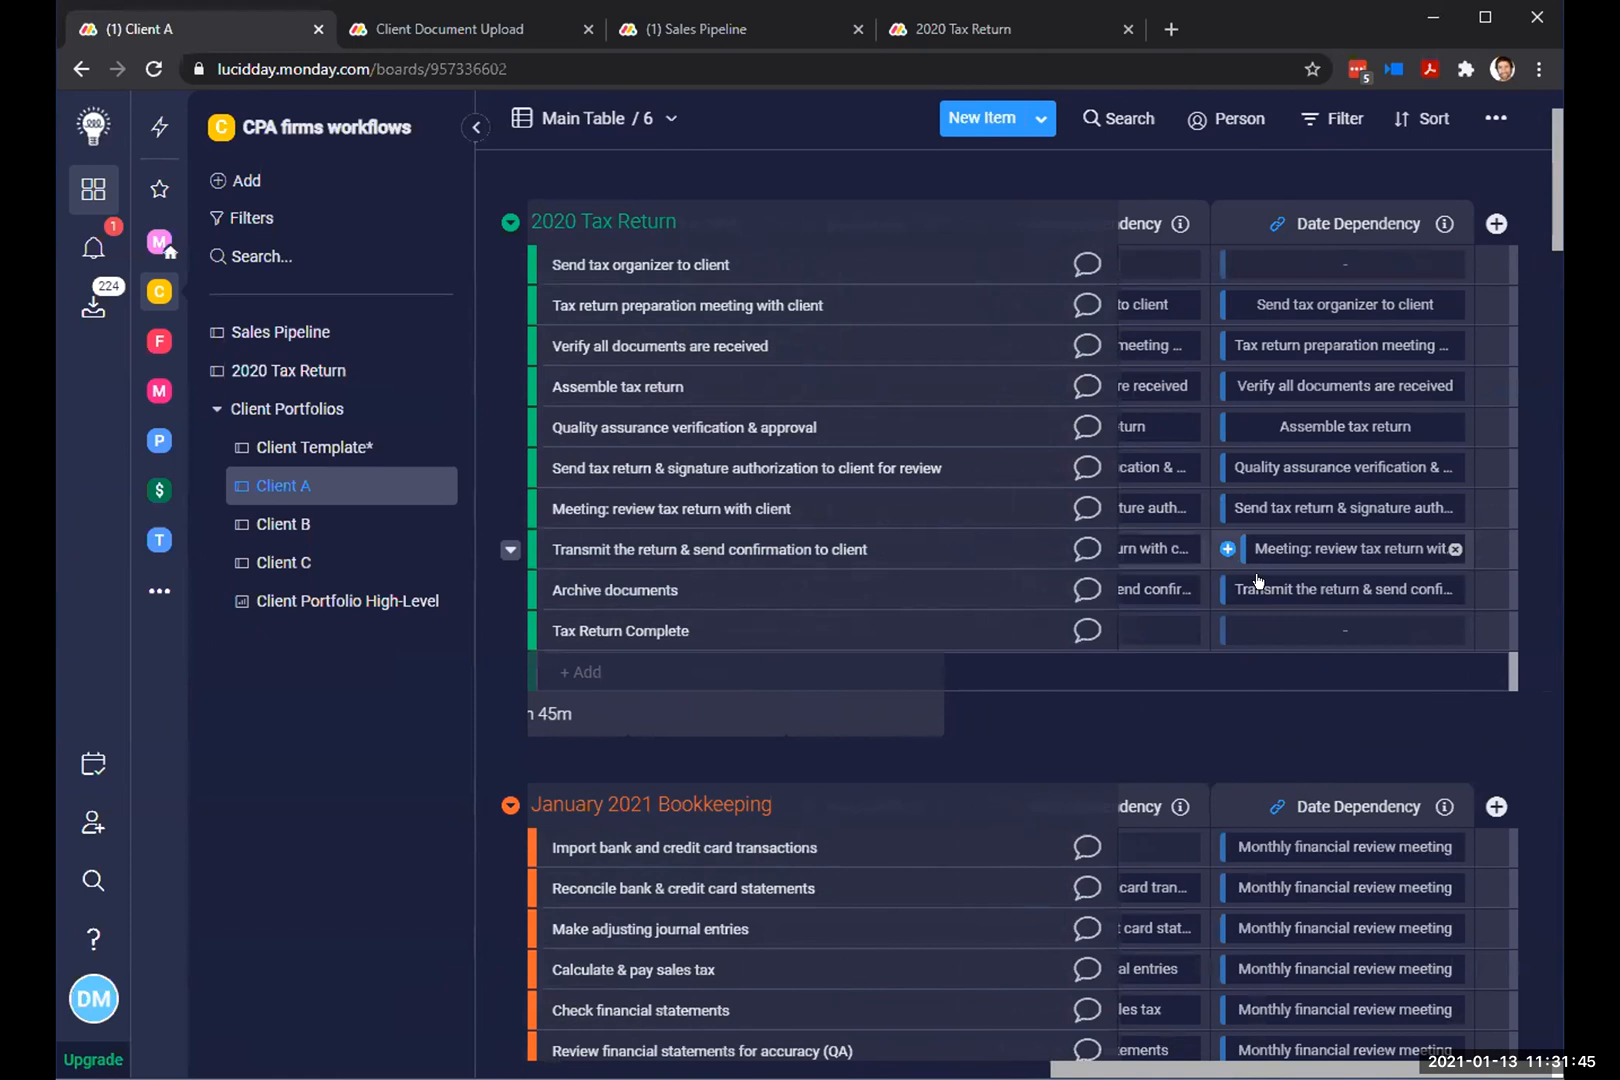
{"action": "scroll", "coordinate": [814, 668], "scroll_direction": "left", "scroll_amount": 5}
{"action": "scroll", "coordinate": [814, 668], "scroll_direction": "left", "scroll_amount": 2}
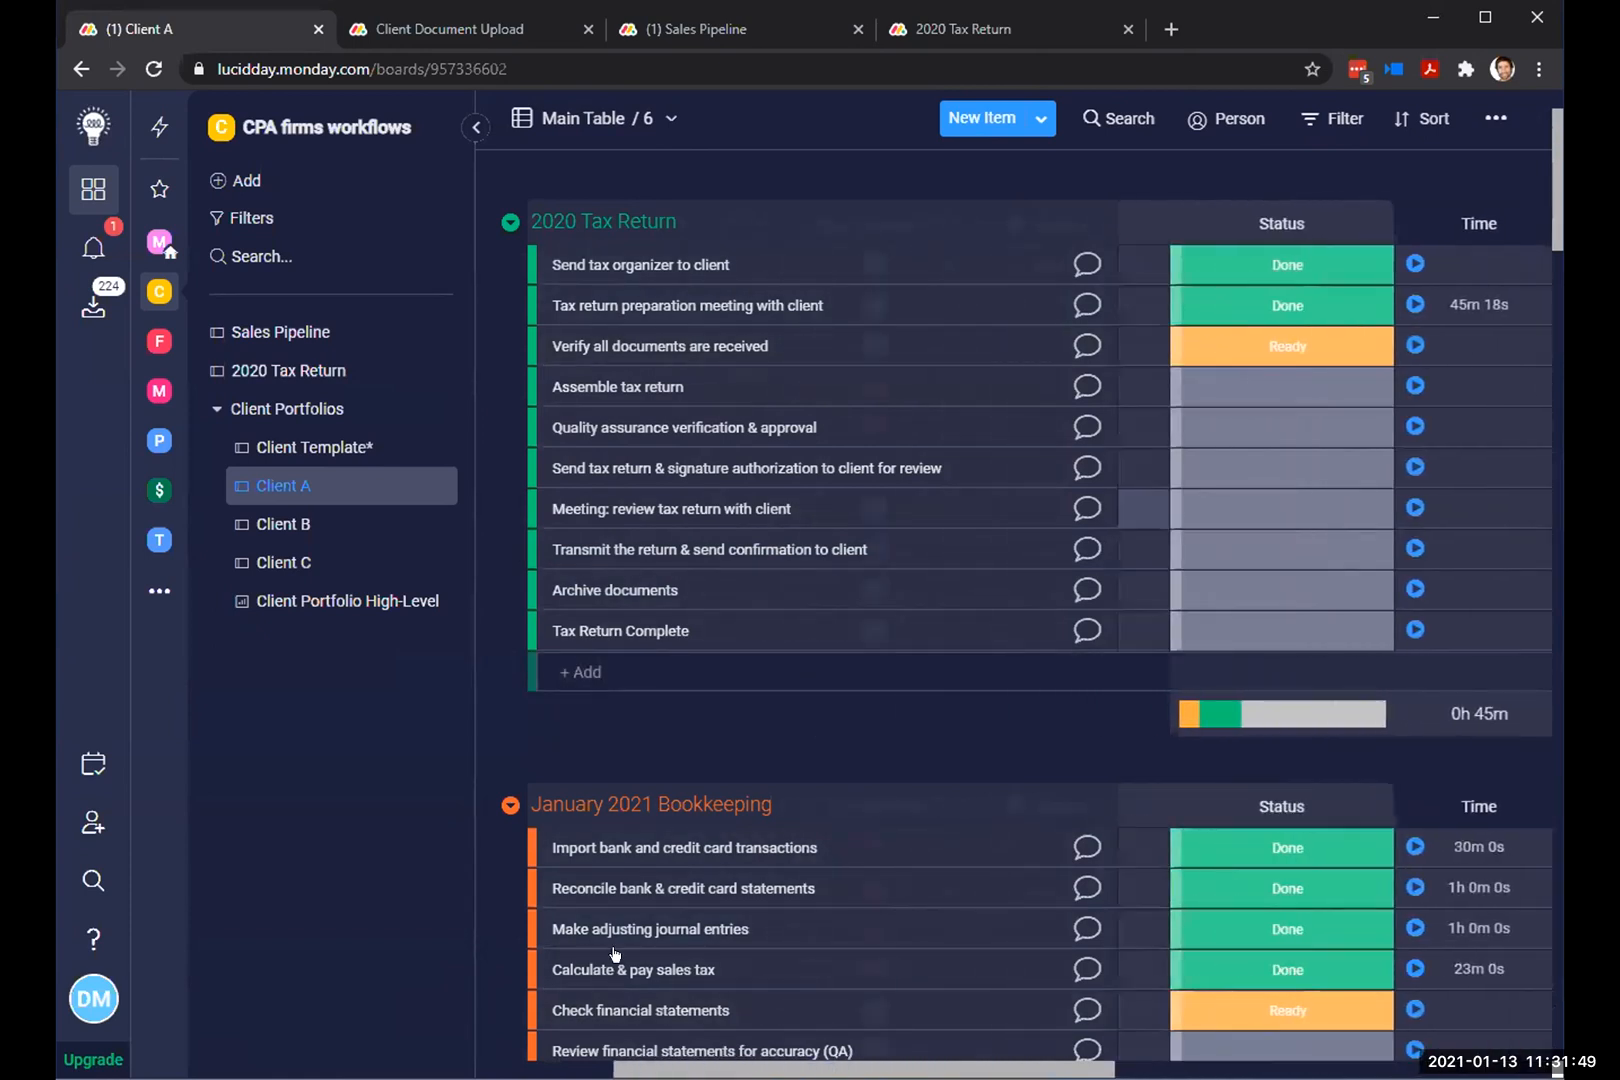
Step: Show Client A in the Gantt view and move "Send tax return & signature authorization to client for review" to Mar 17
{"action": "left_click", "coordinate": [592, 116]}
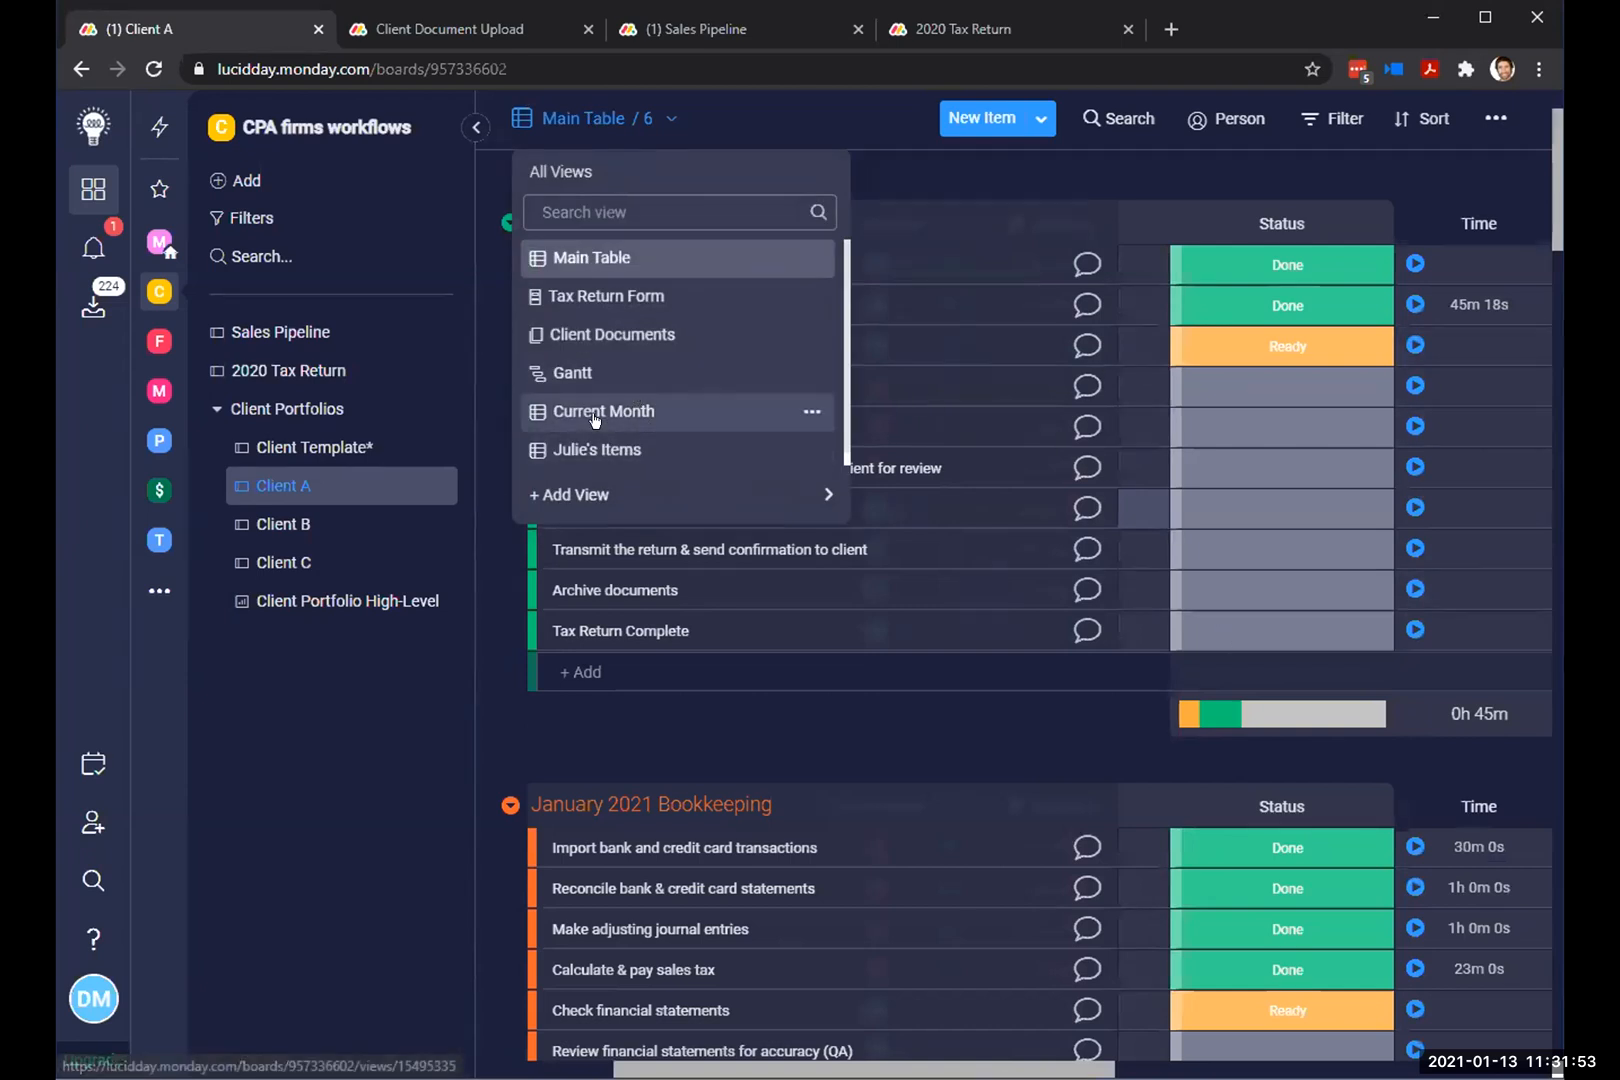
{"action": "left_click", "coordinate": [590, 373]}
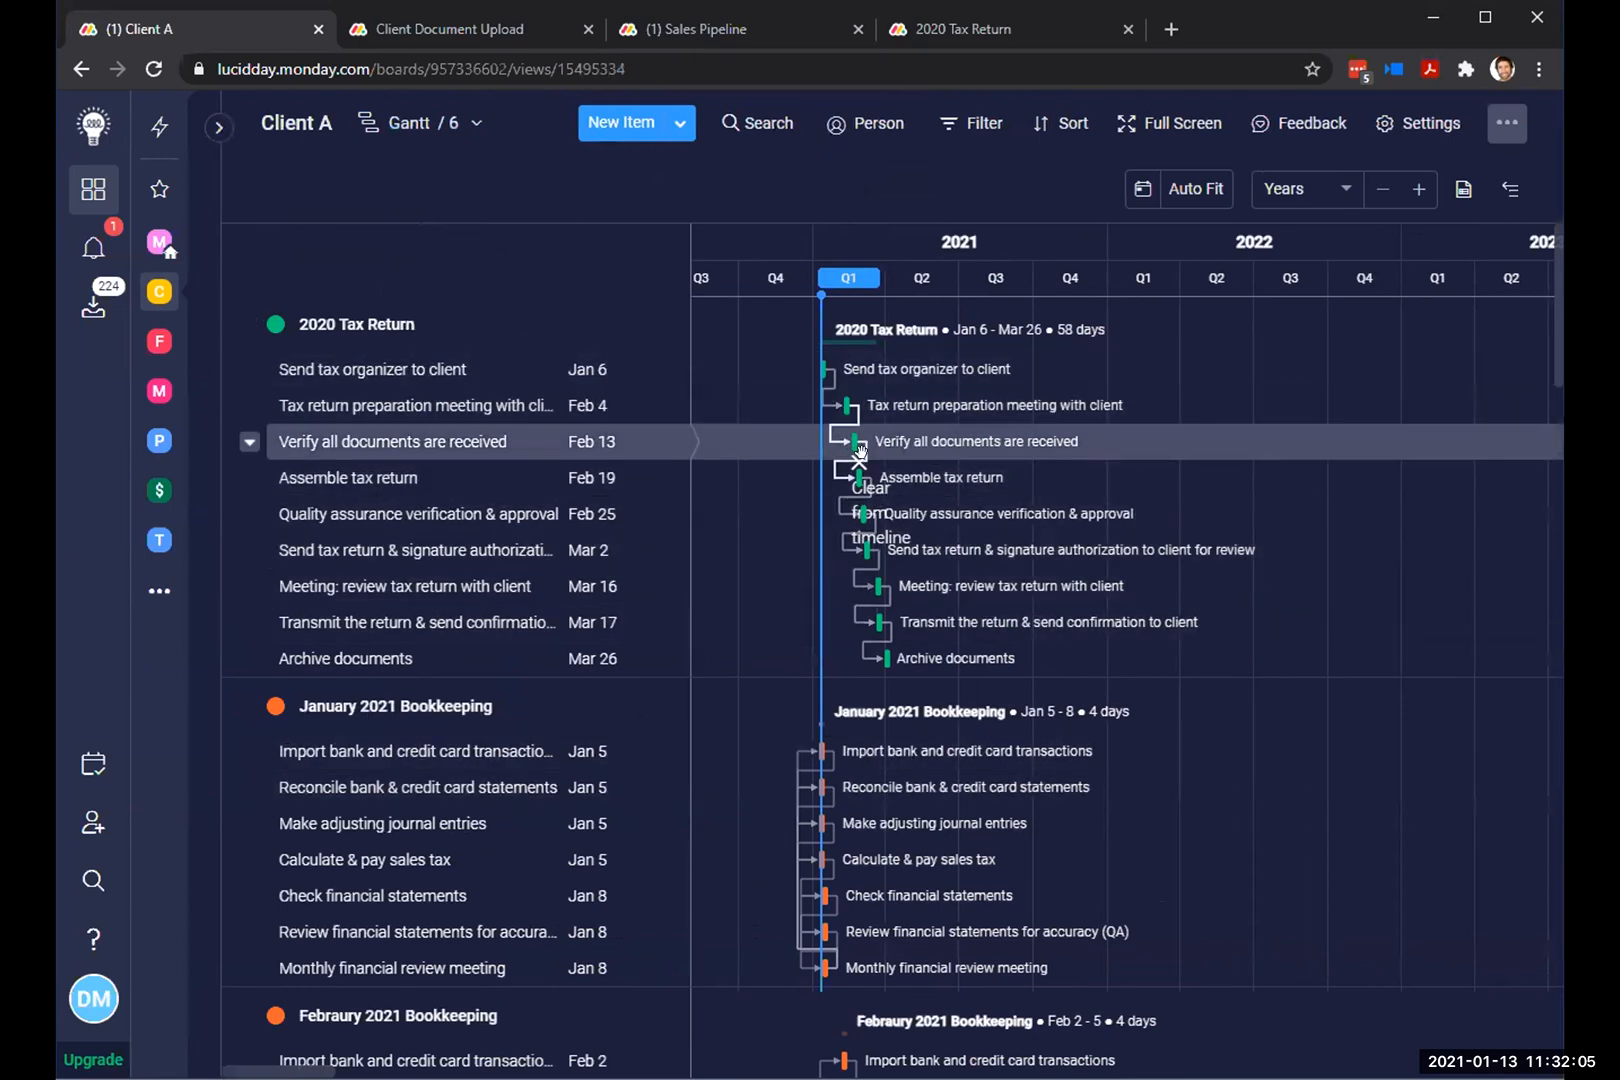
{"action": "left_click_drag", "start_coordinate": [862, 545], "coordinate": [876, 552]}
{"action": "right_click", "coordinate": [877, 555]}
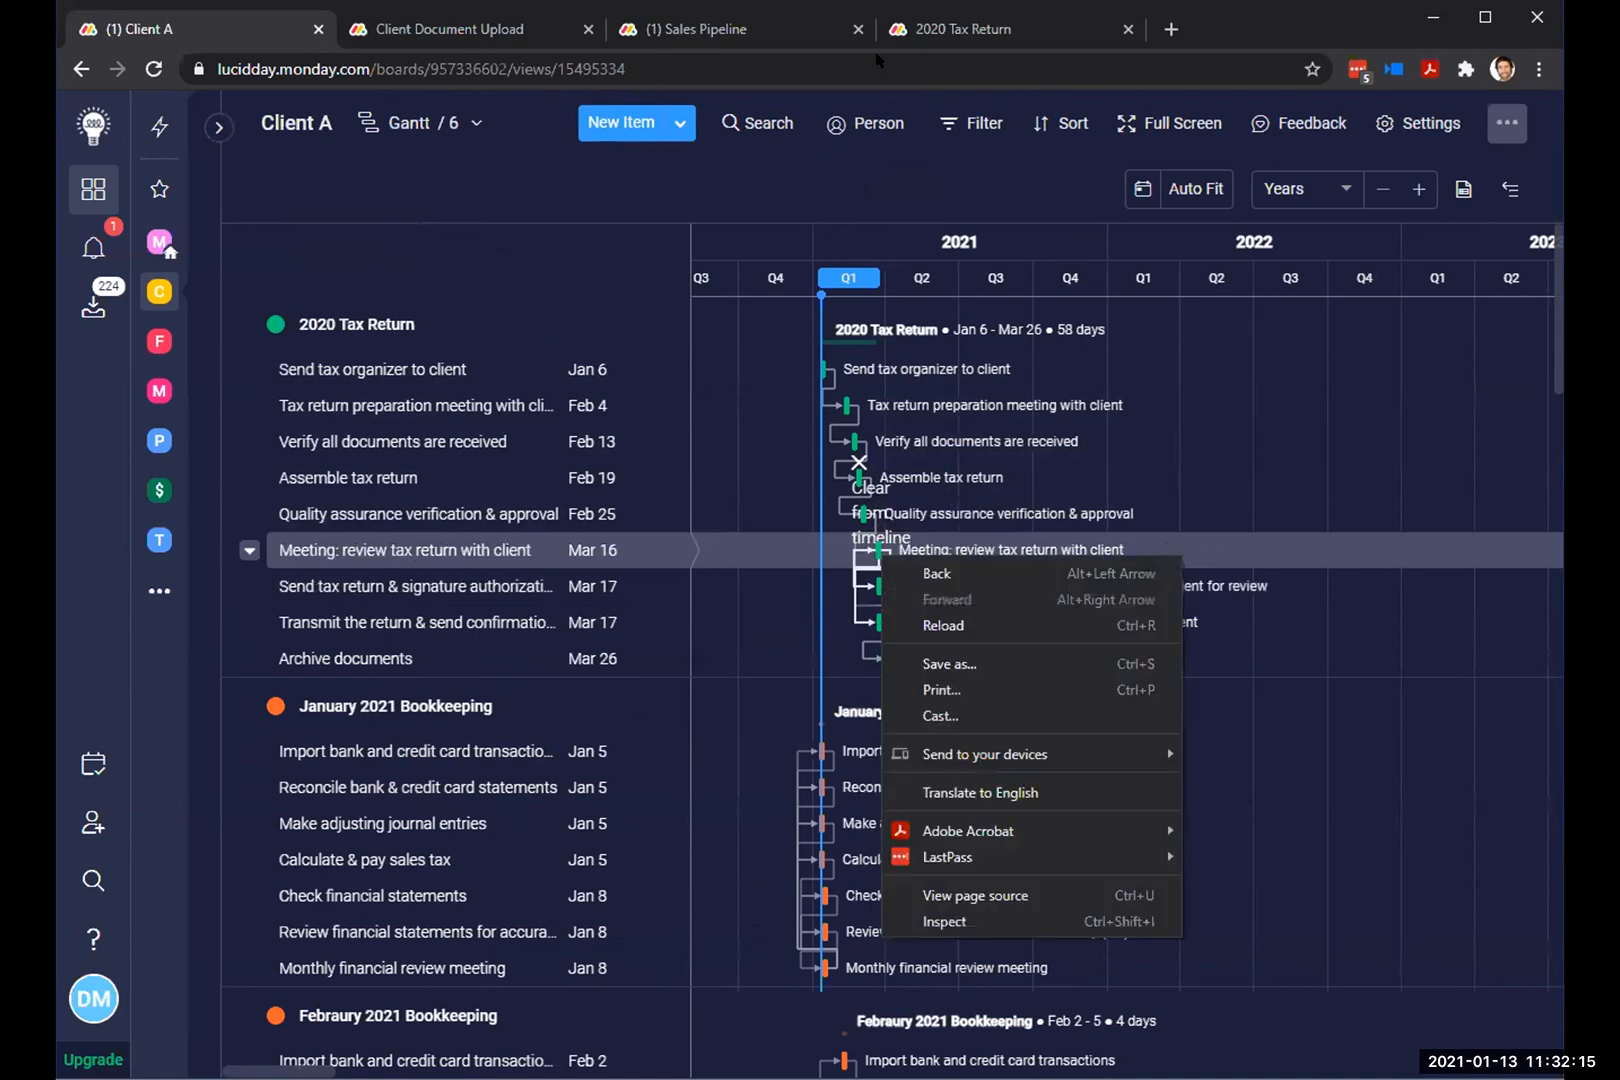
{"action": "left_click", "coordinate": [872, 178]}
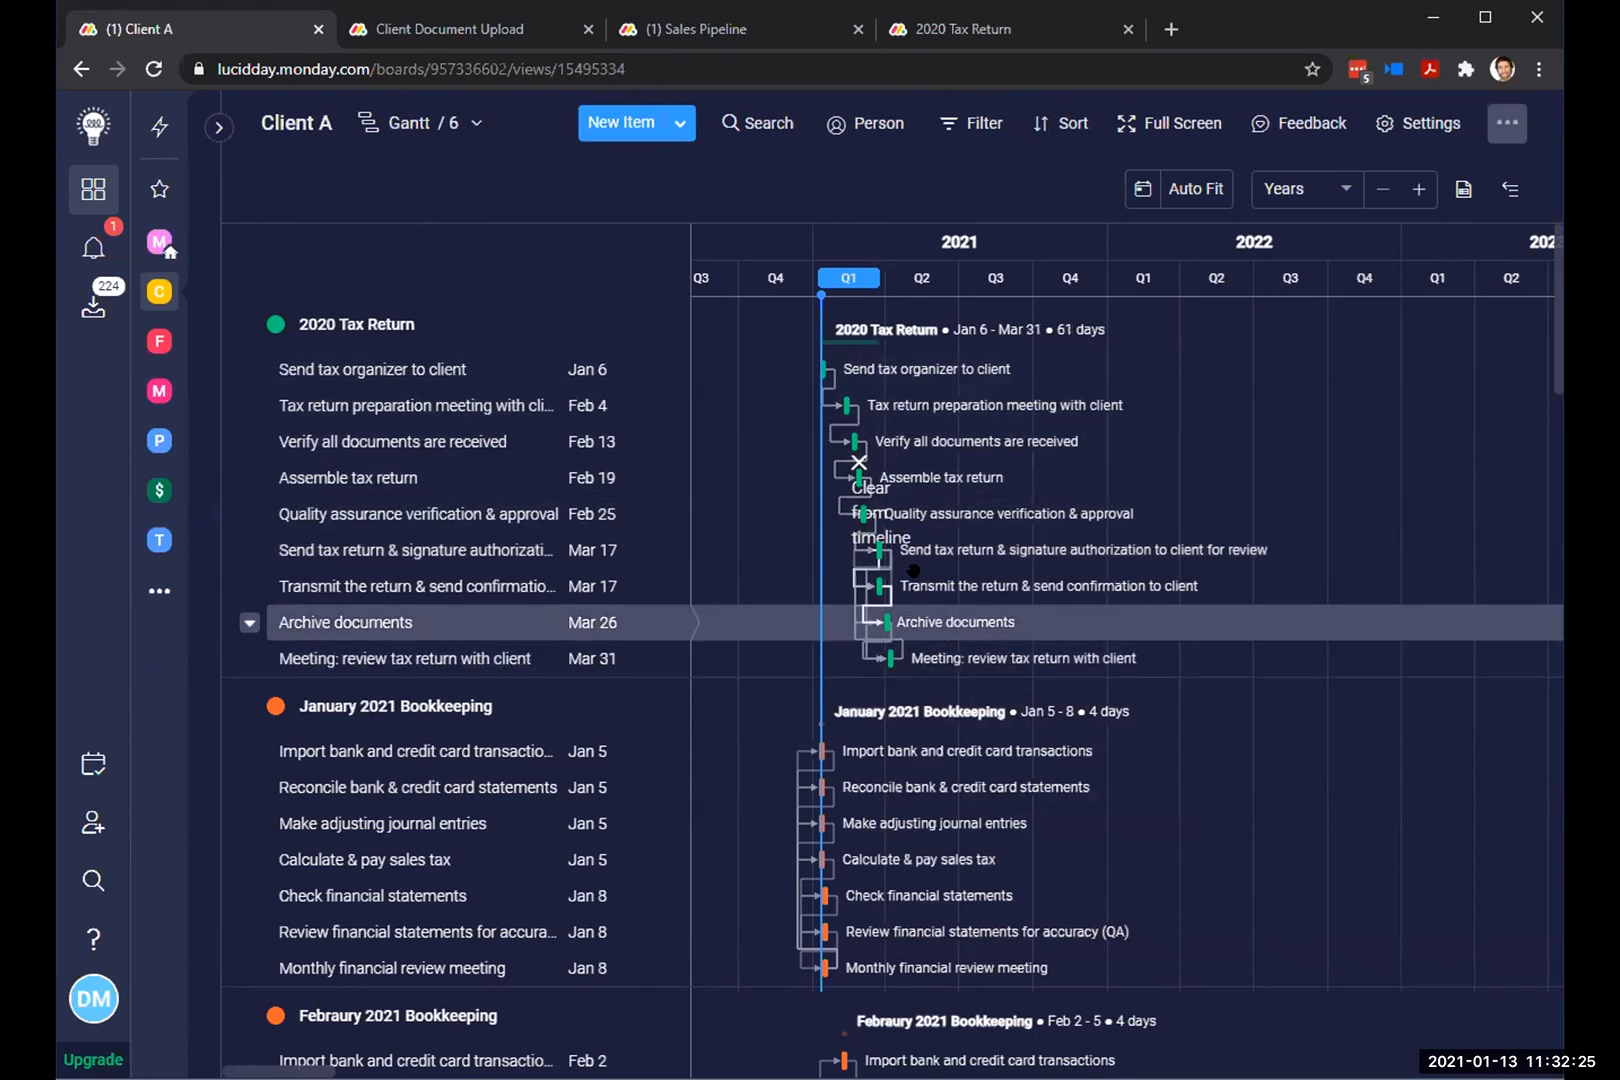
Step: Return the Client A board from the Gantt view to the Main Table view
{"action": "left_click", "coordinate": [444, 127]}
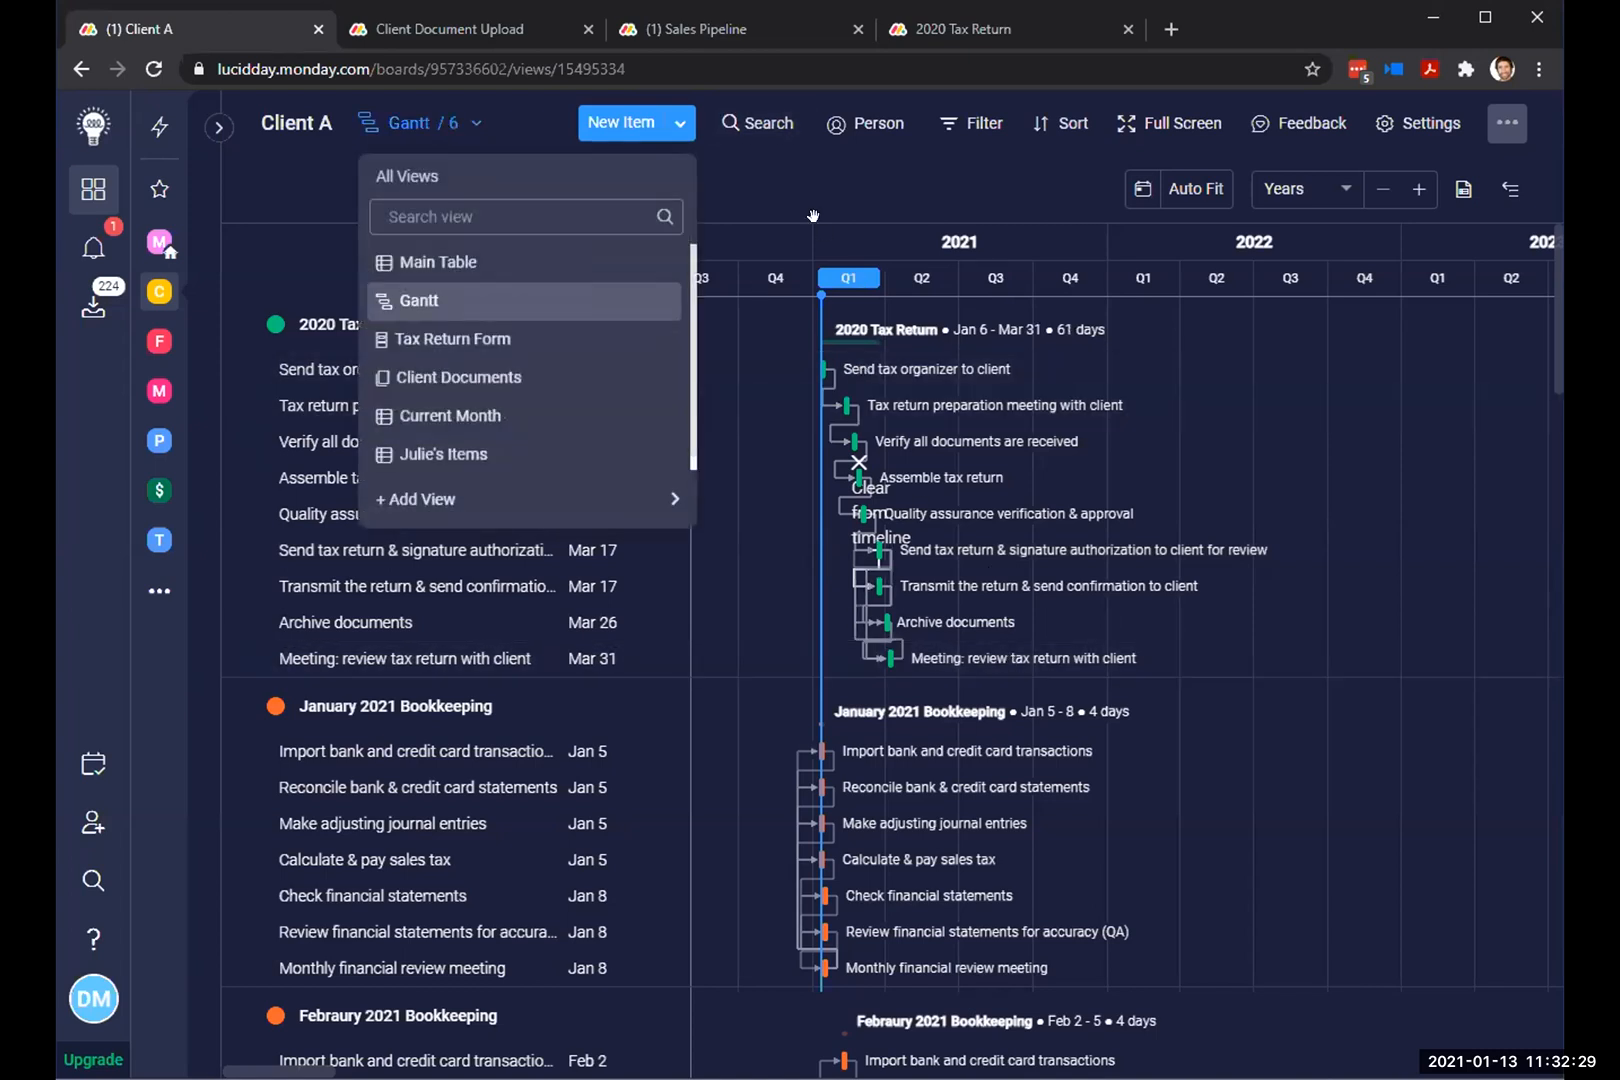
{"action": "left_click", "coordinate": [628, 339]}
{"action": "left_click", "coordinate": [436, 137]}
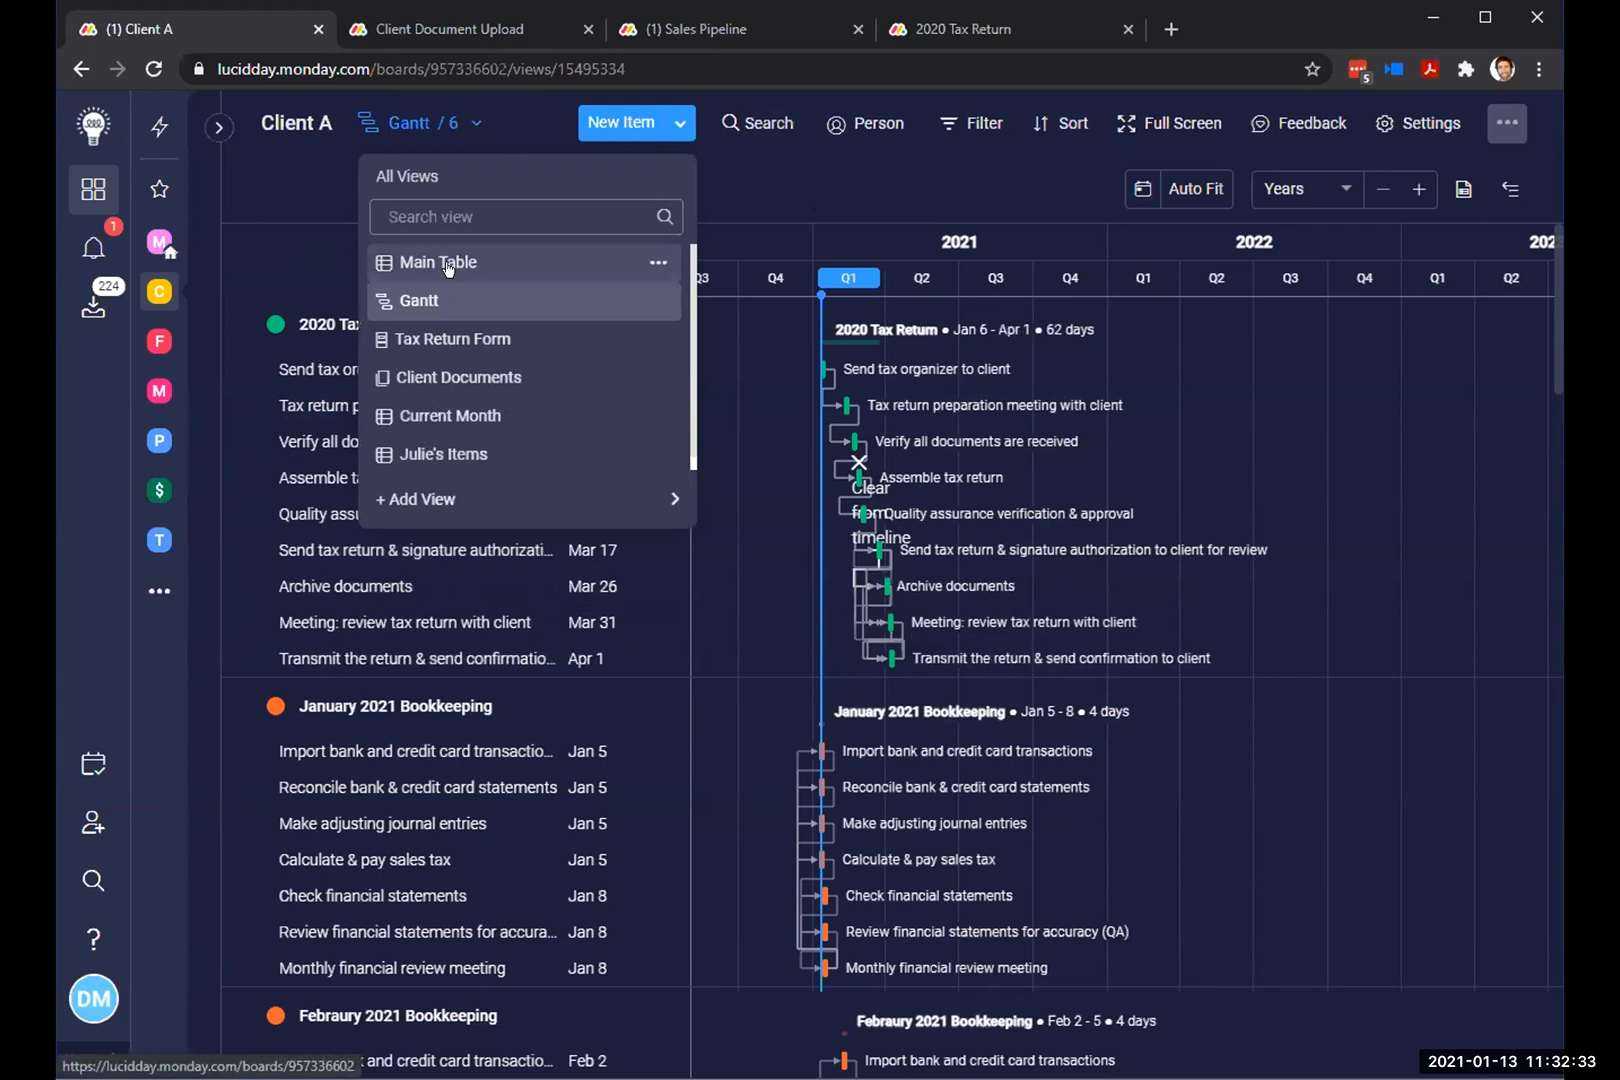
{"action": "left_click", "coordinate": [449, 260]}
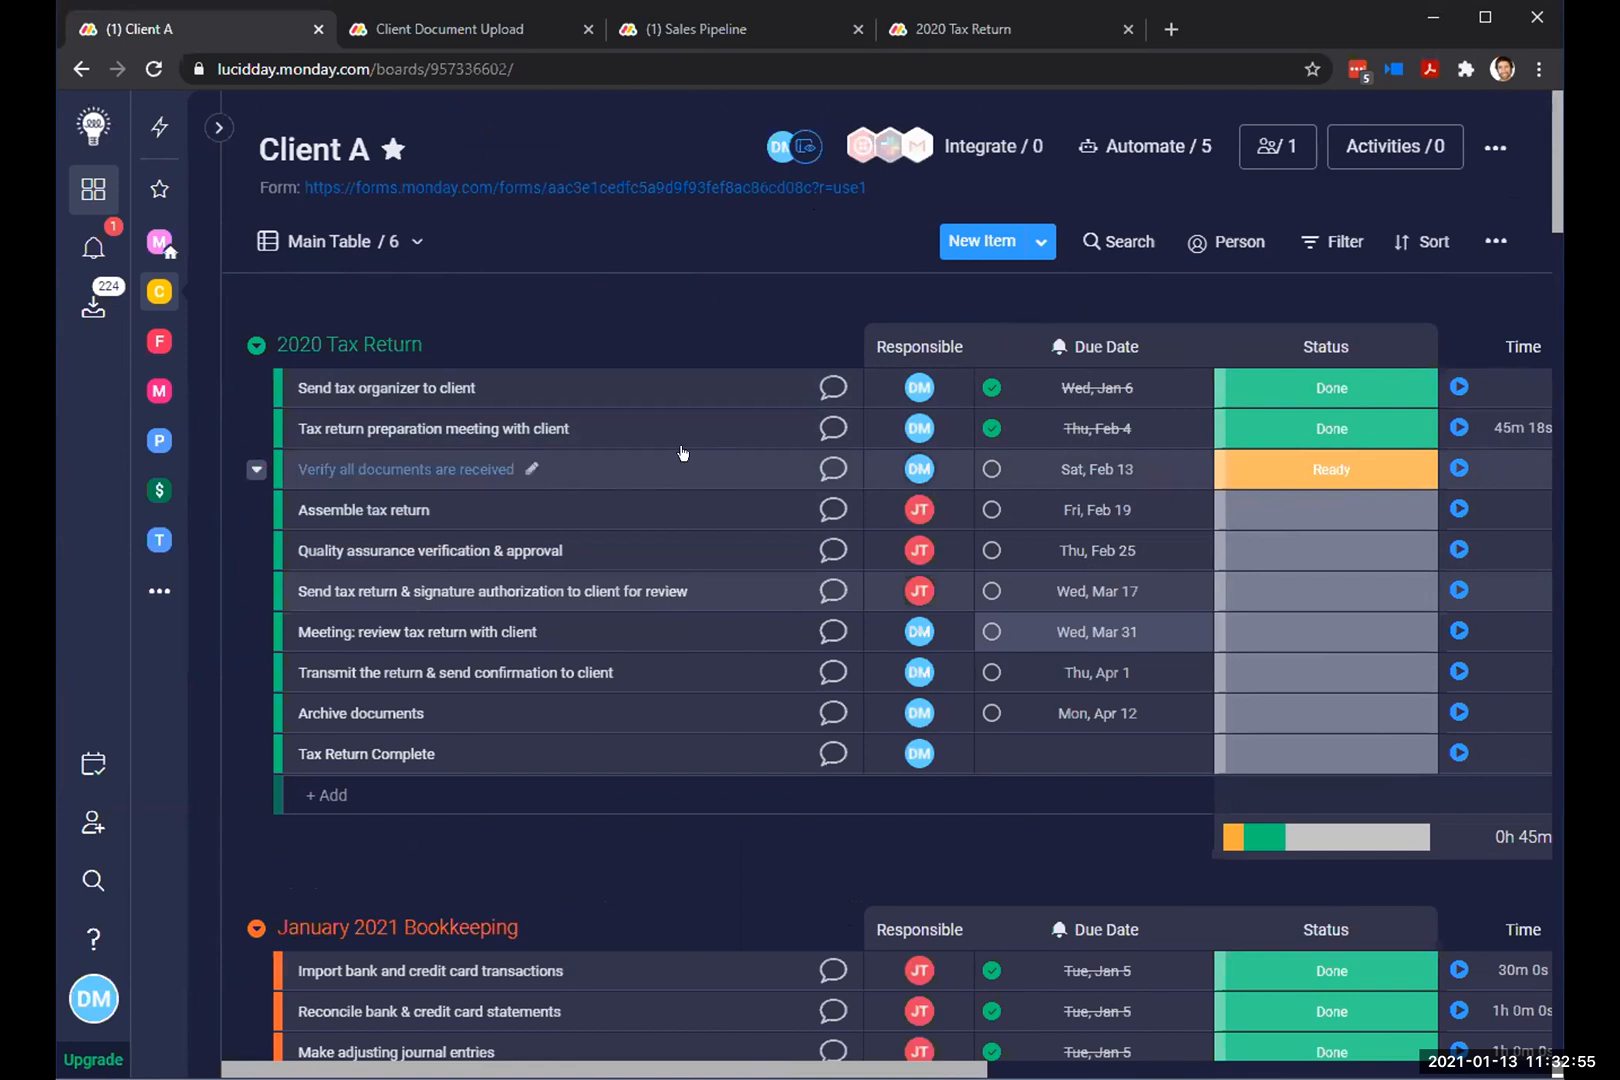
Step: Set the status of "Verify all documents are received" to Done and check the person responsible for "Assemble tax return"
{"action": "left_click", "coordinate": [1310, 472]}
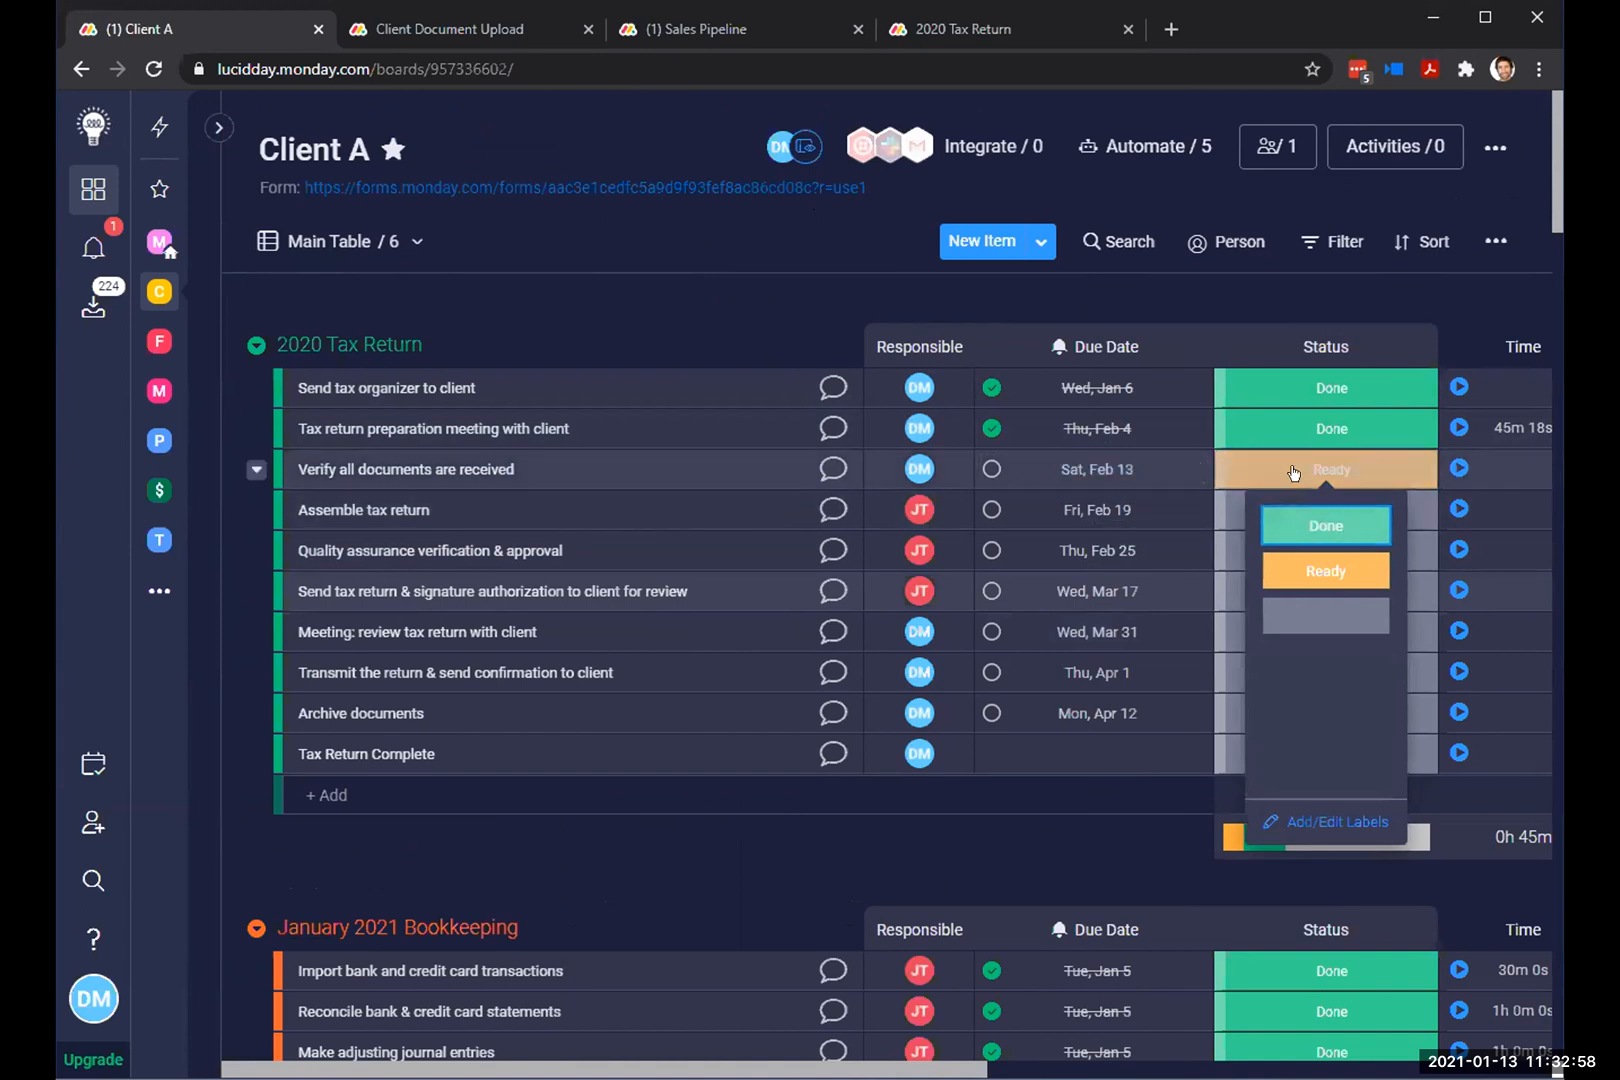
{"action": "left_click", "coordinate": [1290, 524]}
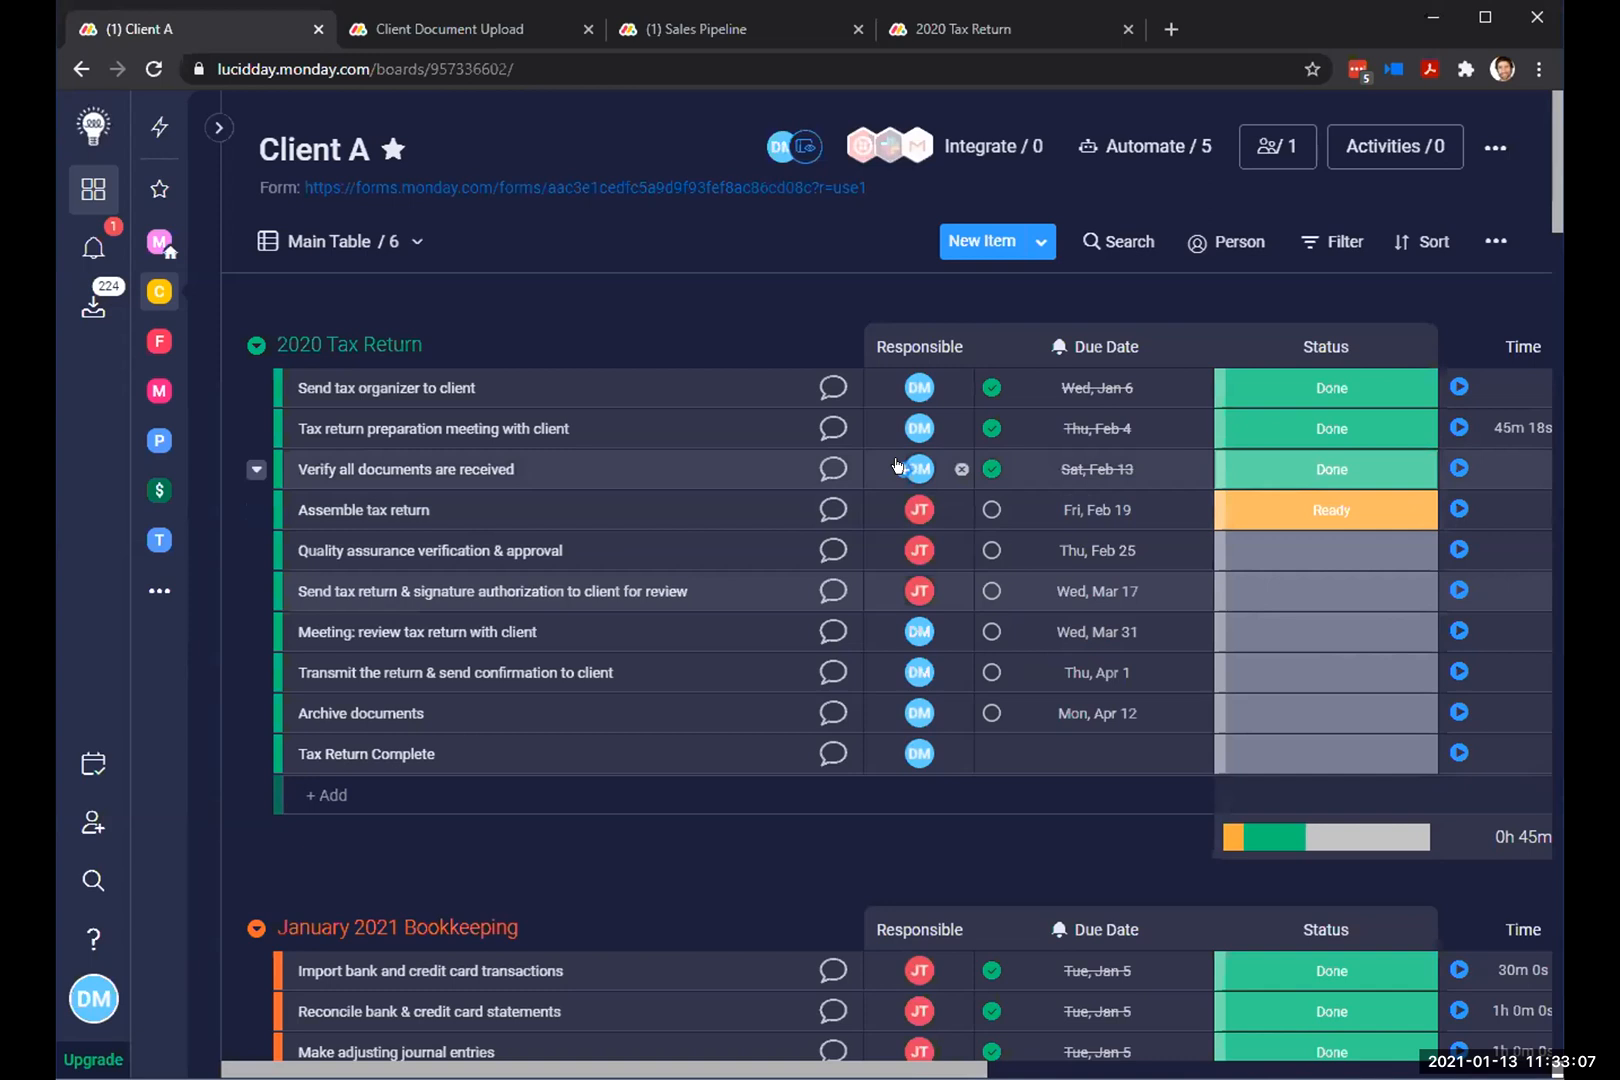
{"action": "mouse_move", "coordinate": [916, 518]}
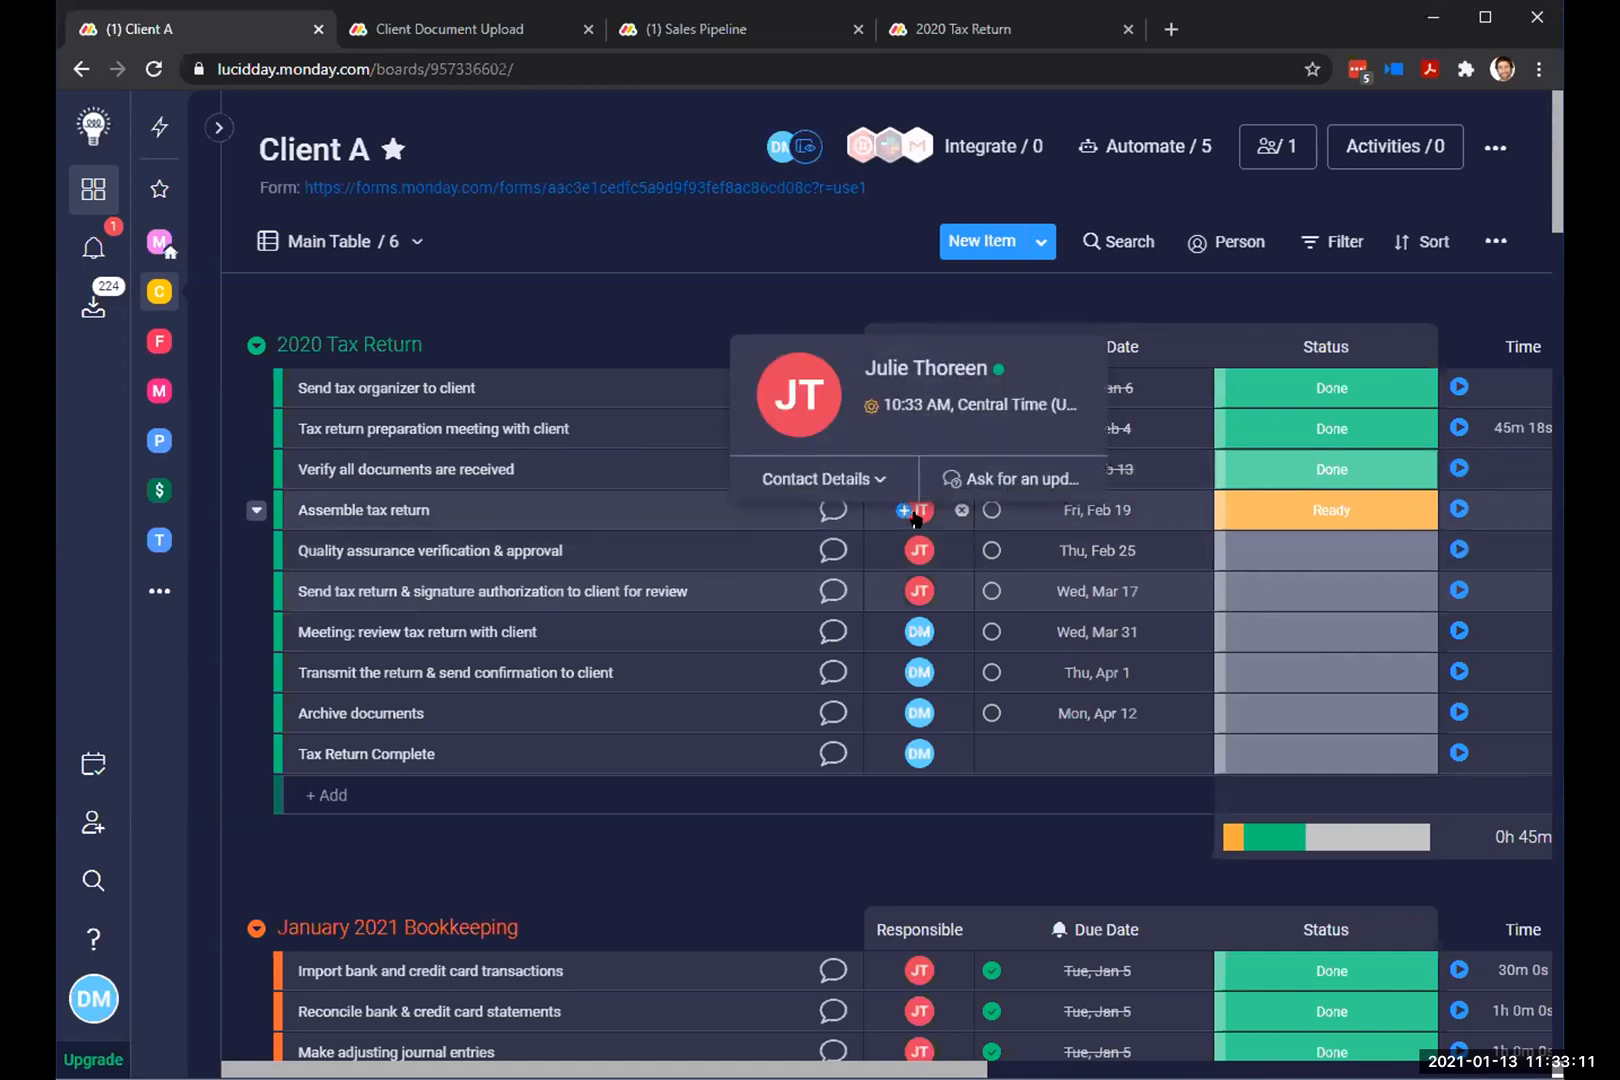
{"action": "left_click", "coordinate": [795, 482]}
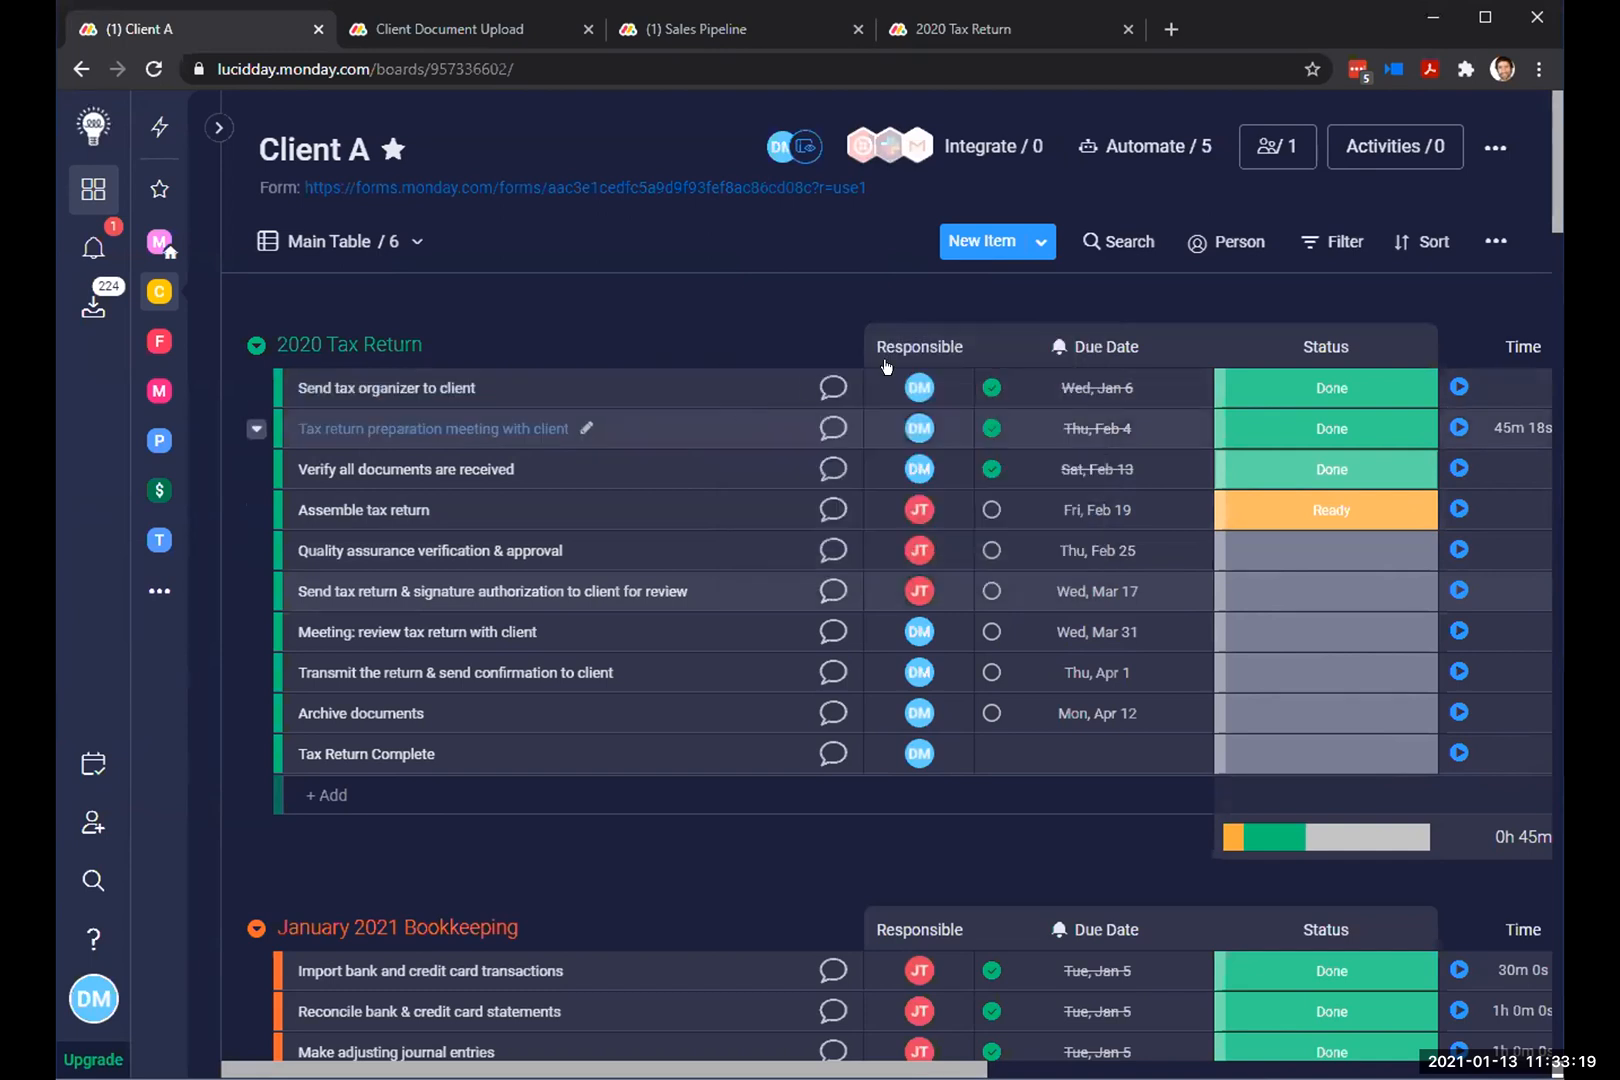
Step: Start time tracking on "Assemble tax return" and look through the Doc Type, Documents and dependency columns
{"action": "scroll", "coordinate": [1229, 474], "scroll_direction": "right", "scroll_amount": 2}
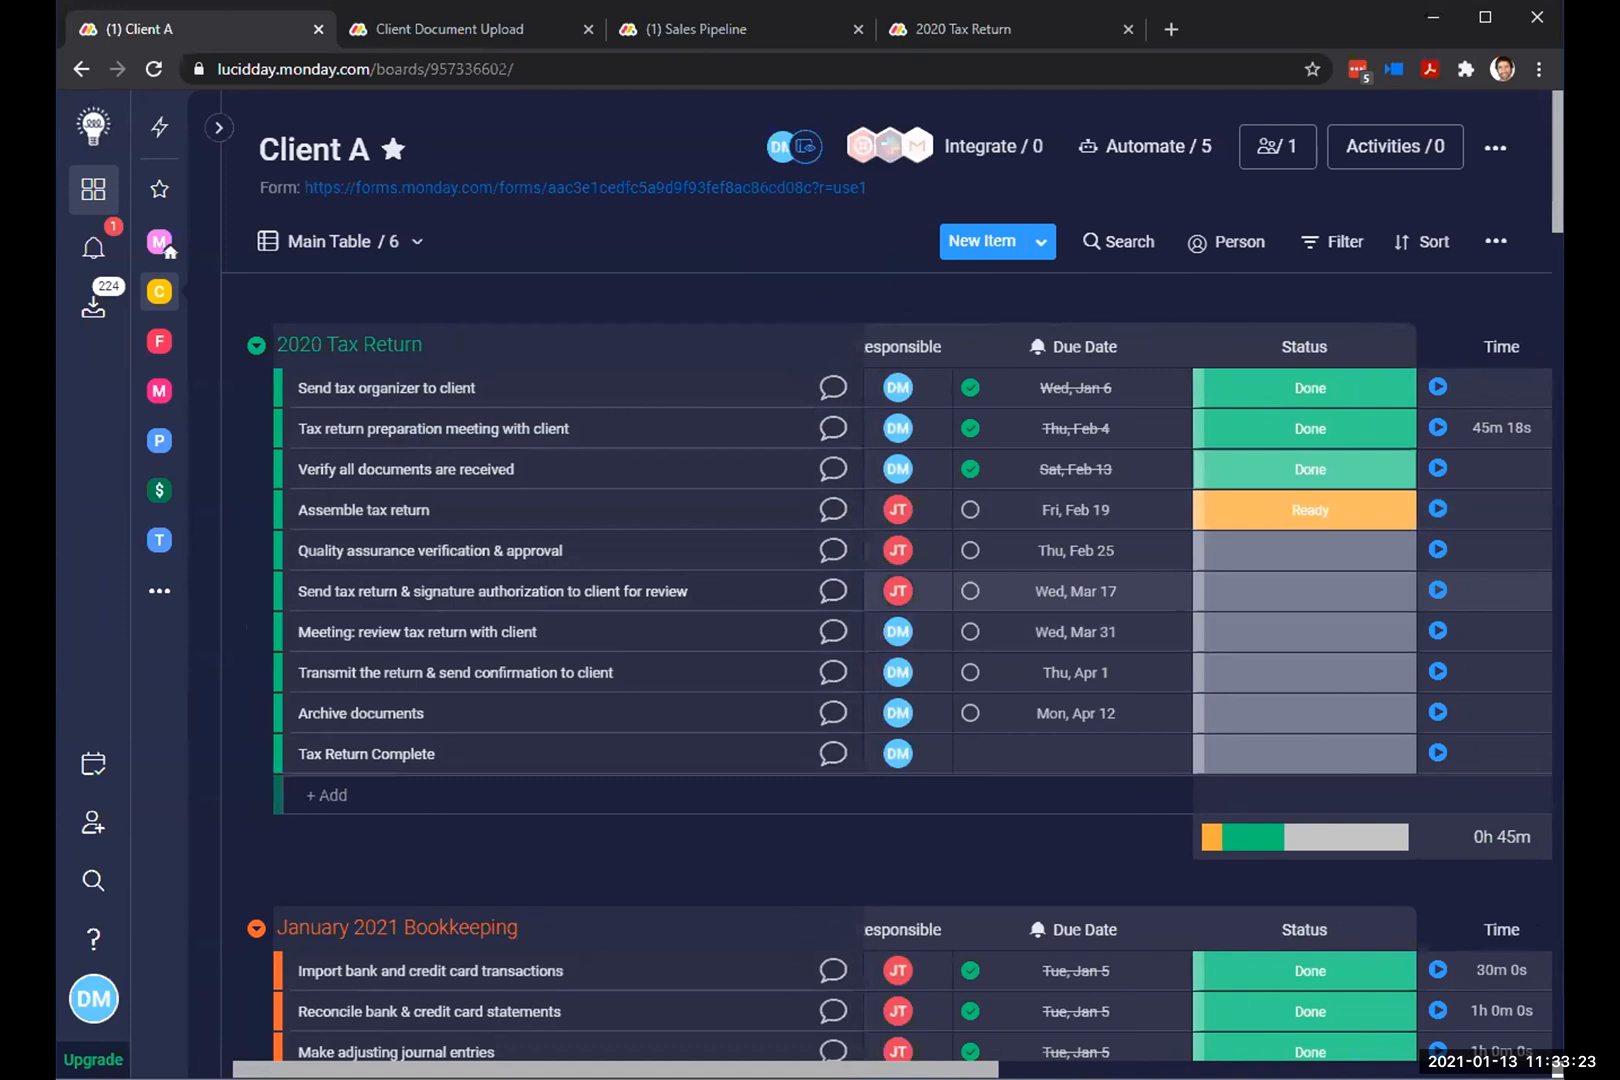
{"action": "scroll", "coordinate": [1229, 474], "scroll_direction": "right", "scroll_amount": 4}
{"action": "scroll", "coordinate": [1045, 510], "scroll_direction": "right", "scroll_amount": 4}
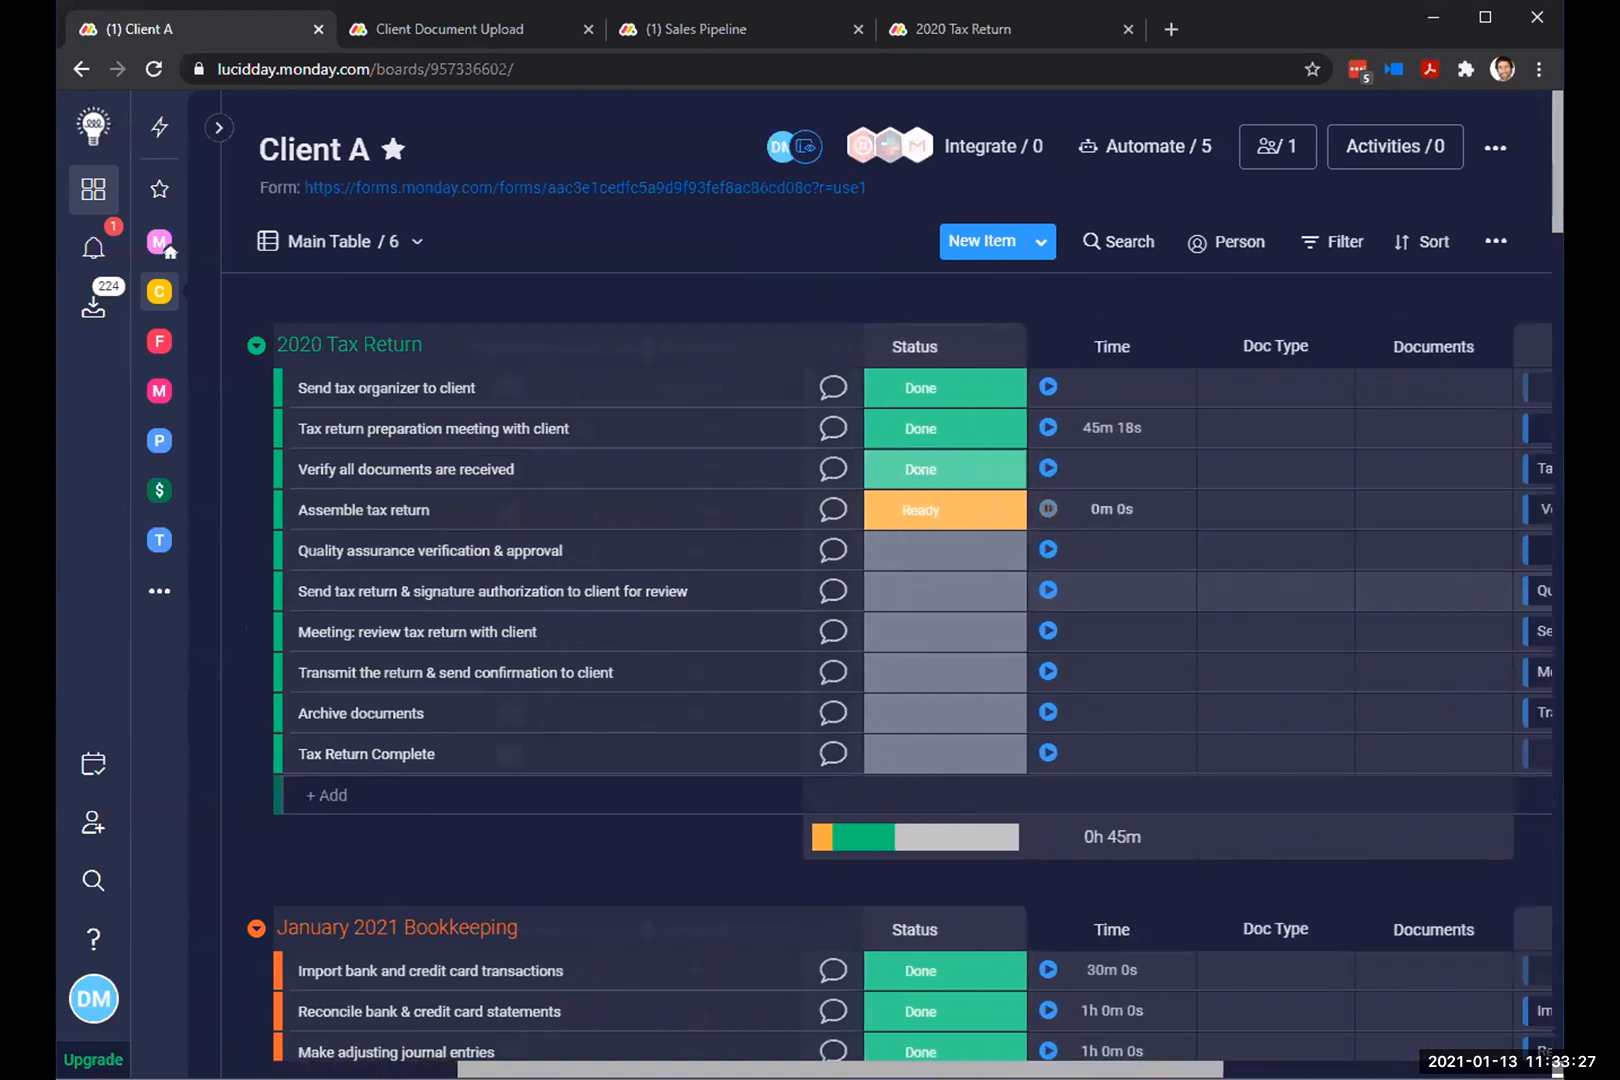
{"action": "scroll", "coordinate": [1114, 925], "scroll_direction": "right", "scroll_amount": 5}
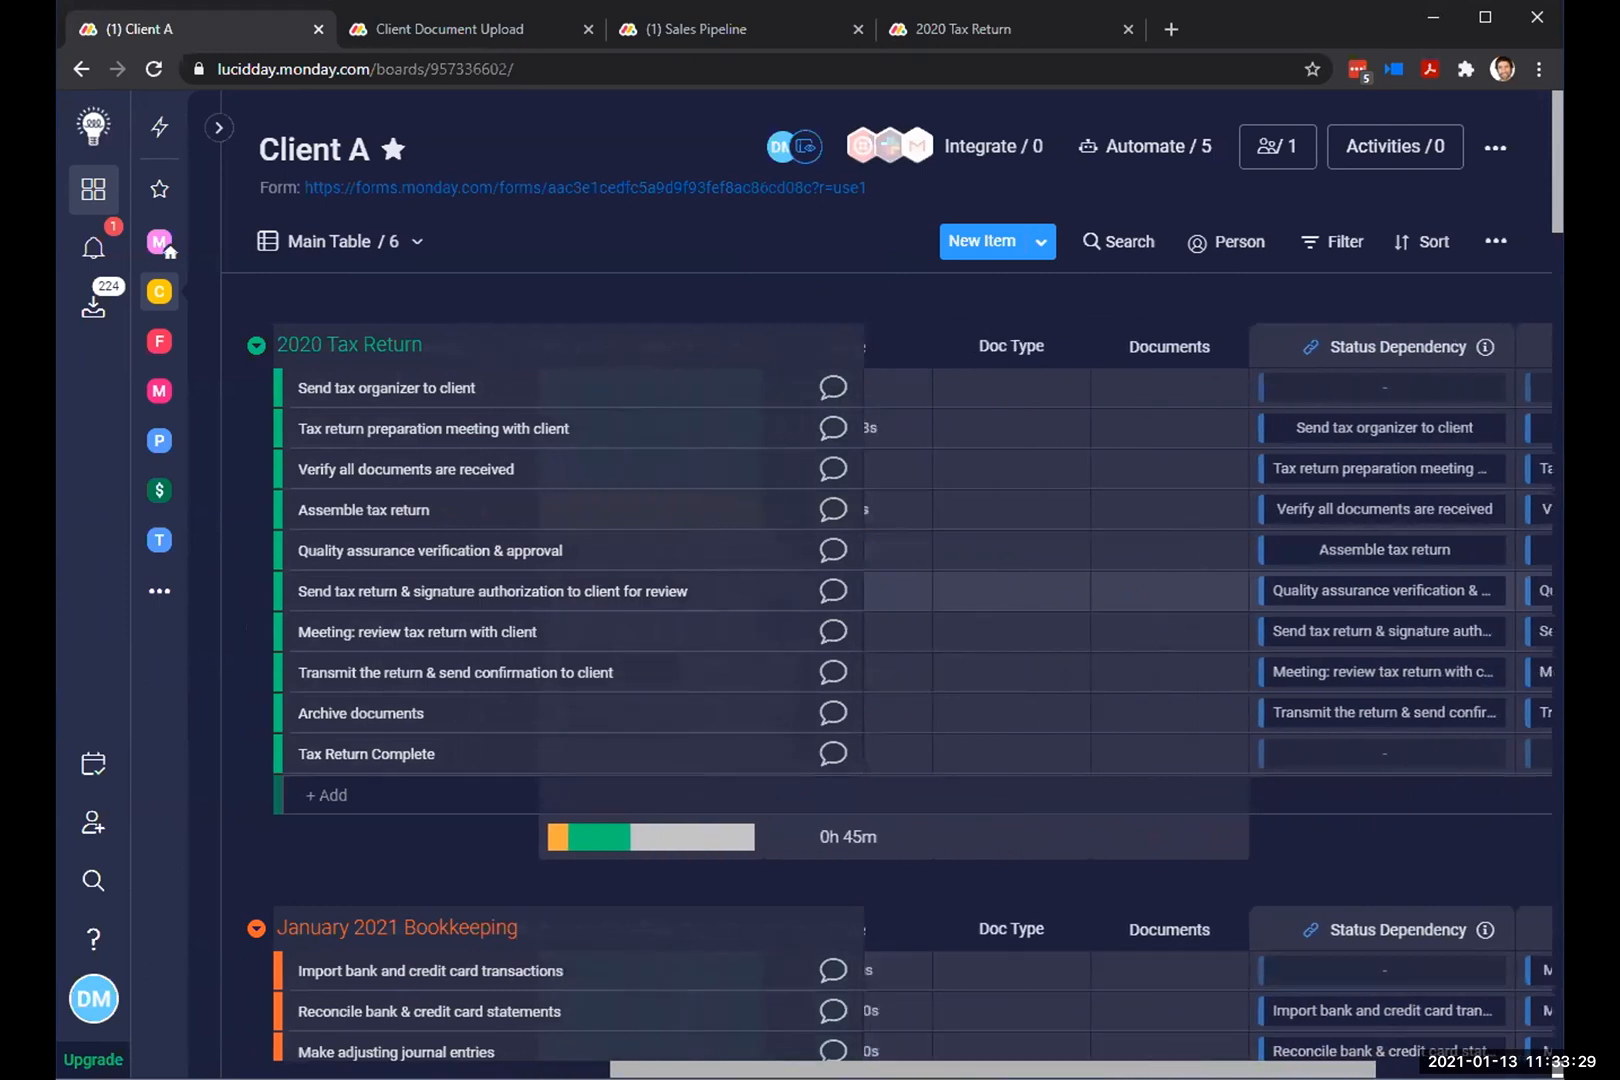
{"action": "scroll", "coordinate": [1205, 520], "scroll_direction": "right", "scroll_amount": 2}
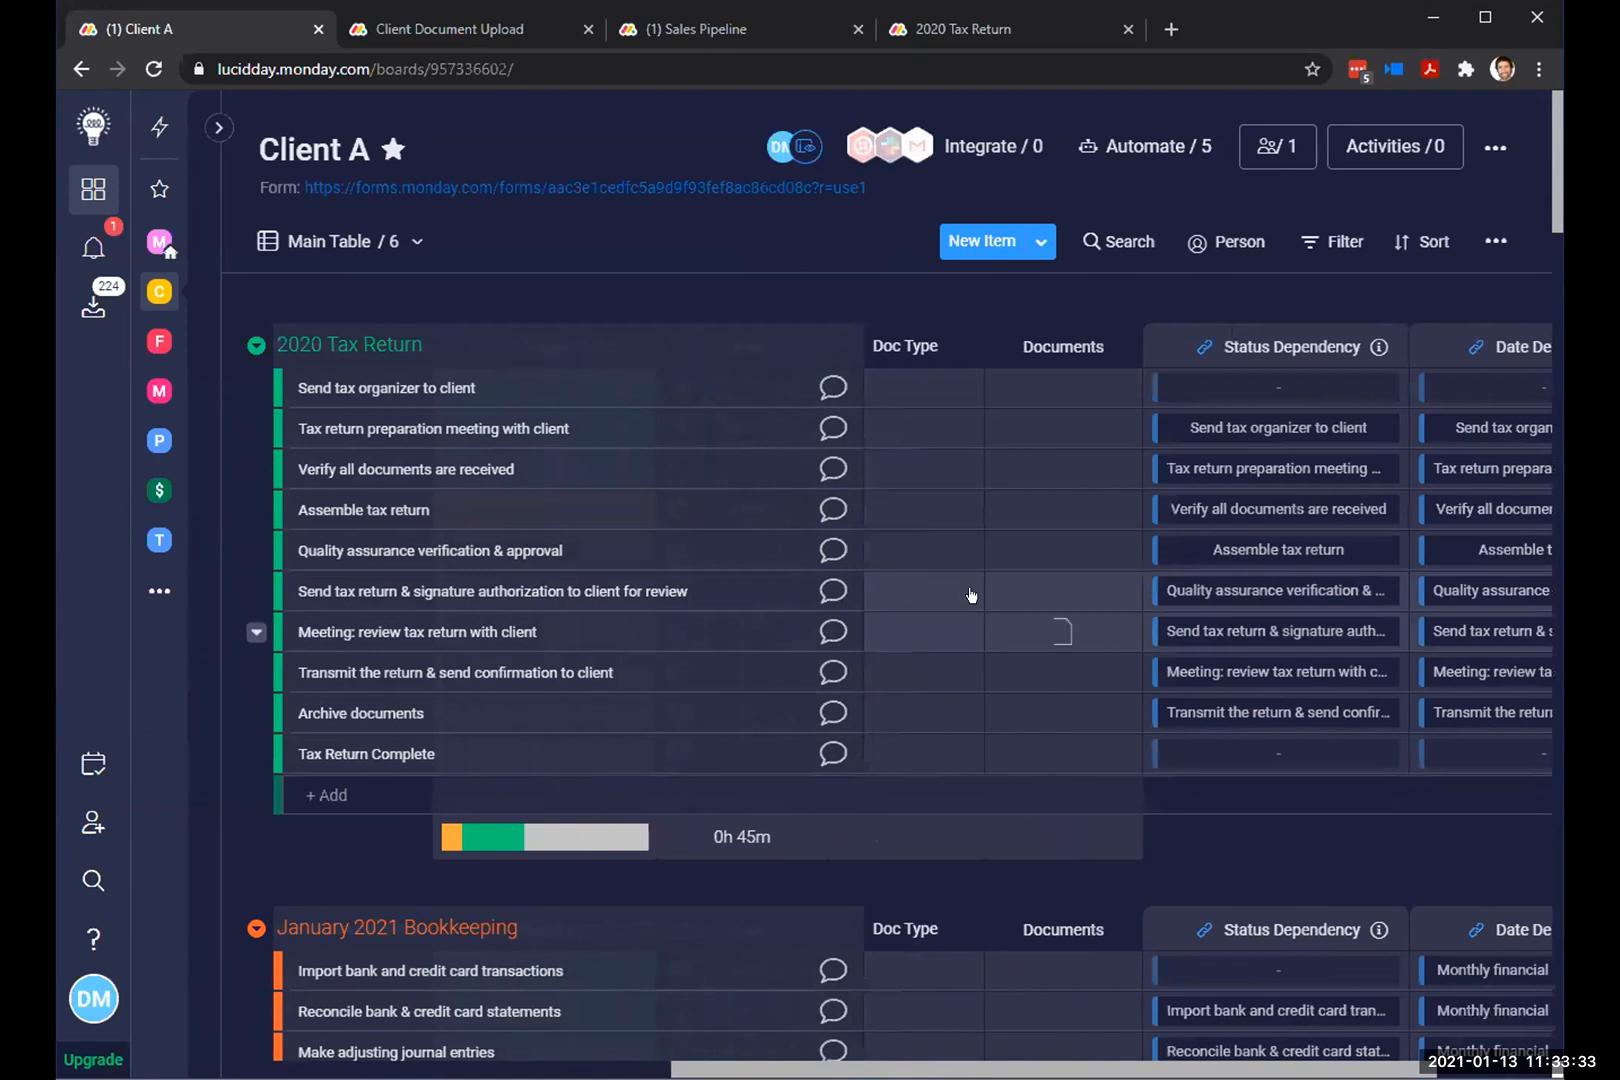
Step: Set the status of "Assemble tax return" in the 2020 Tax Return group to Done
{"action": "scroll", "coordinate": [850, 792], "scroll_direction": "left", "scroll_amount": 8}
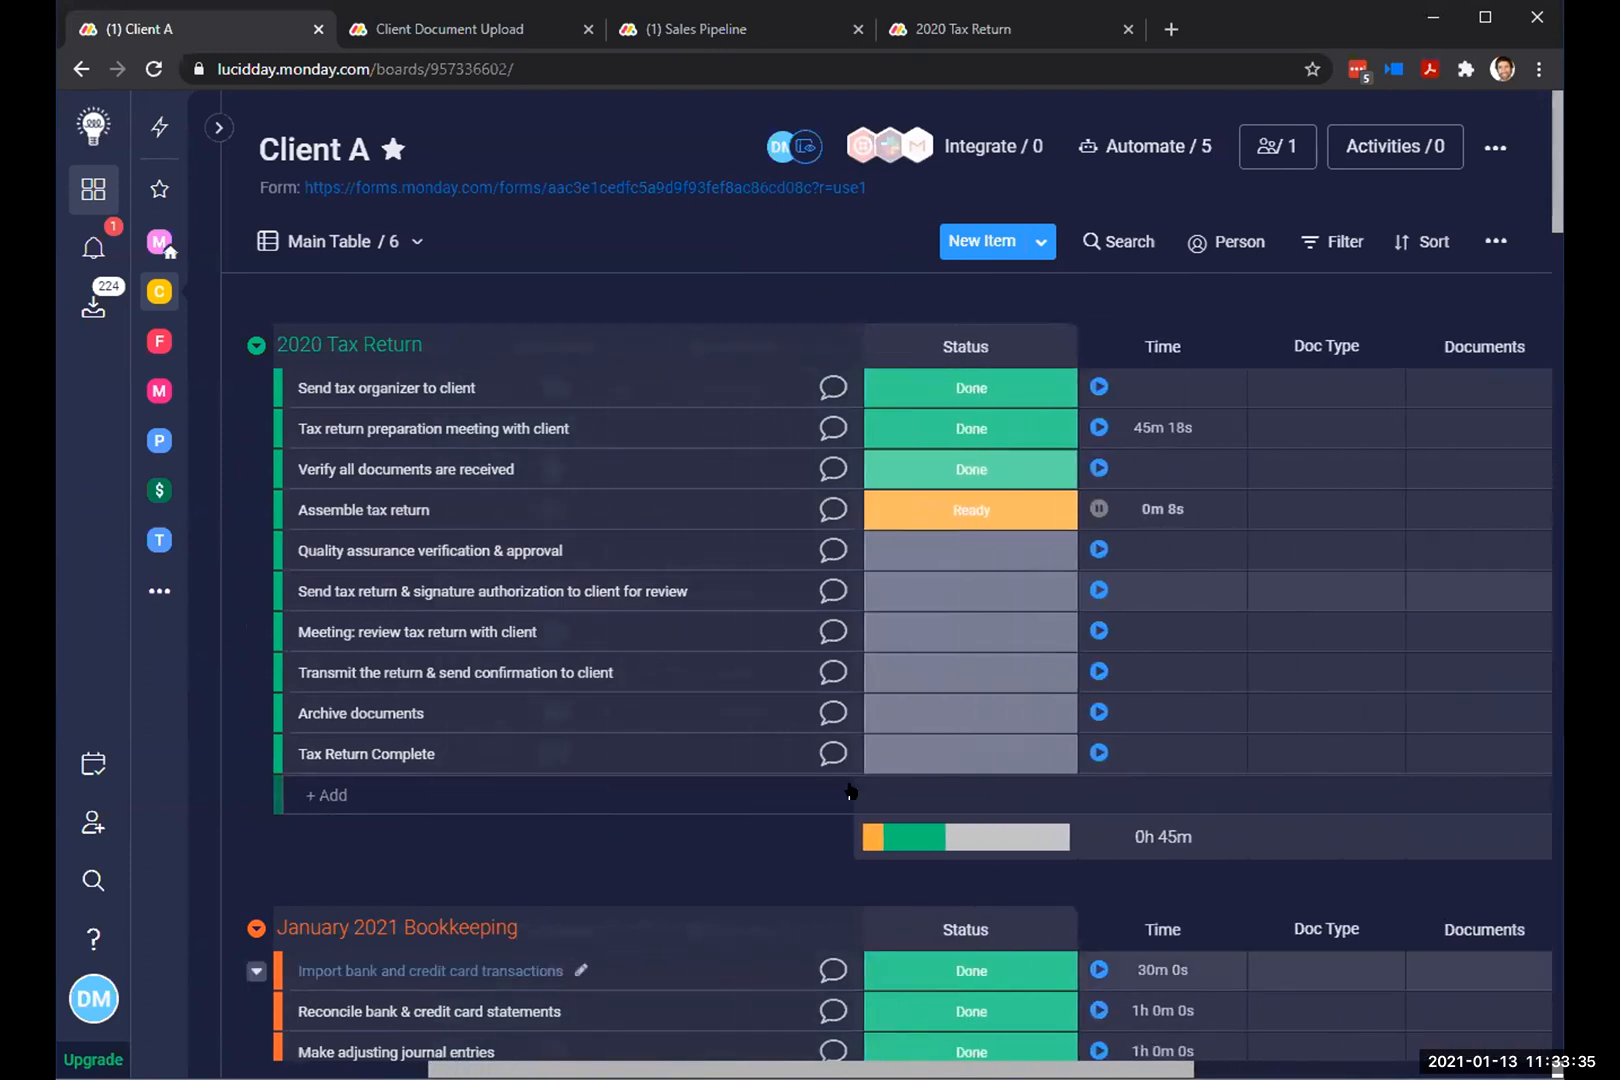
{"action": "left_click", "coordinate": [950, 512]}
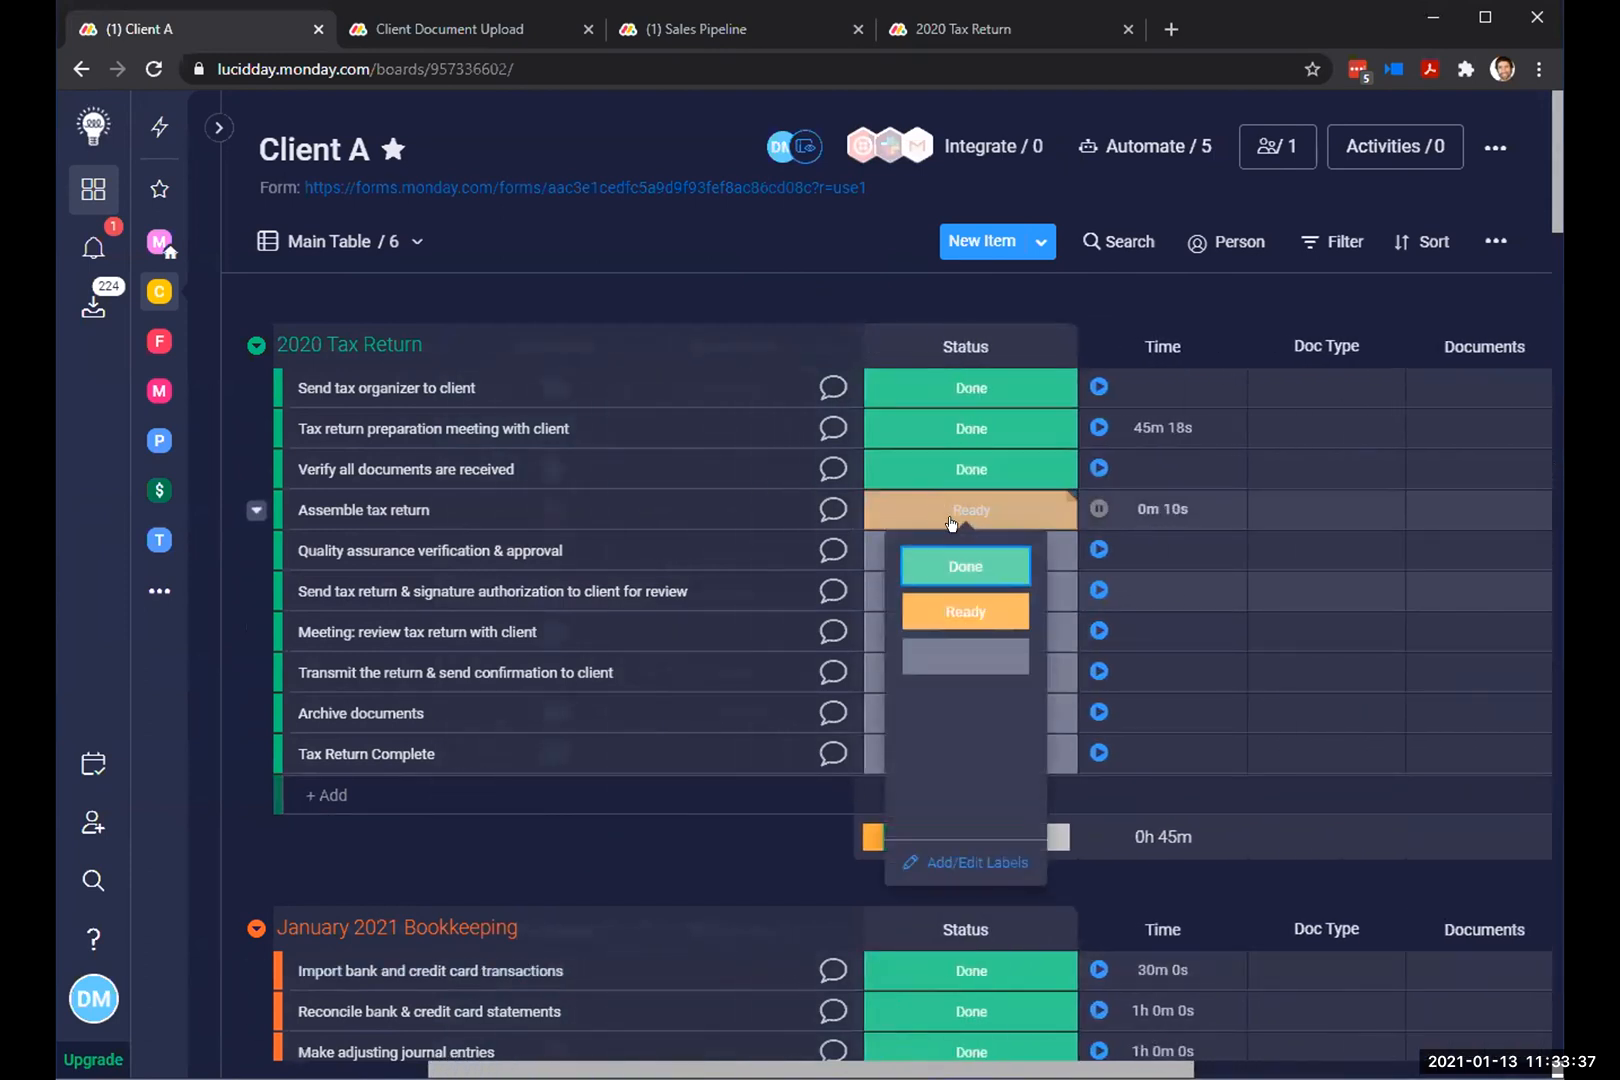
{"action": "left_click", "coordinate": [965, 566]}
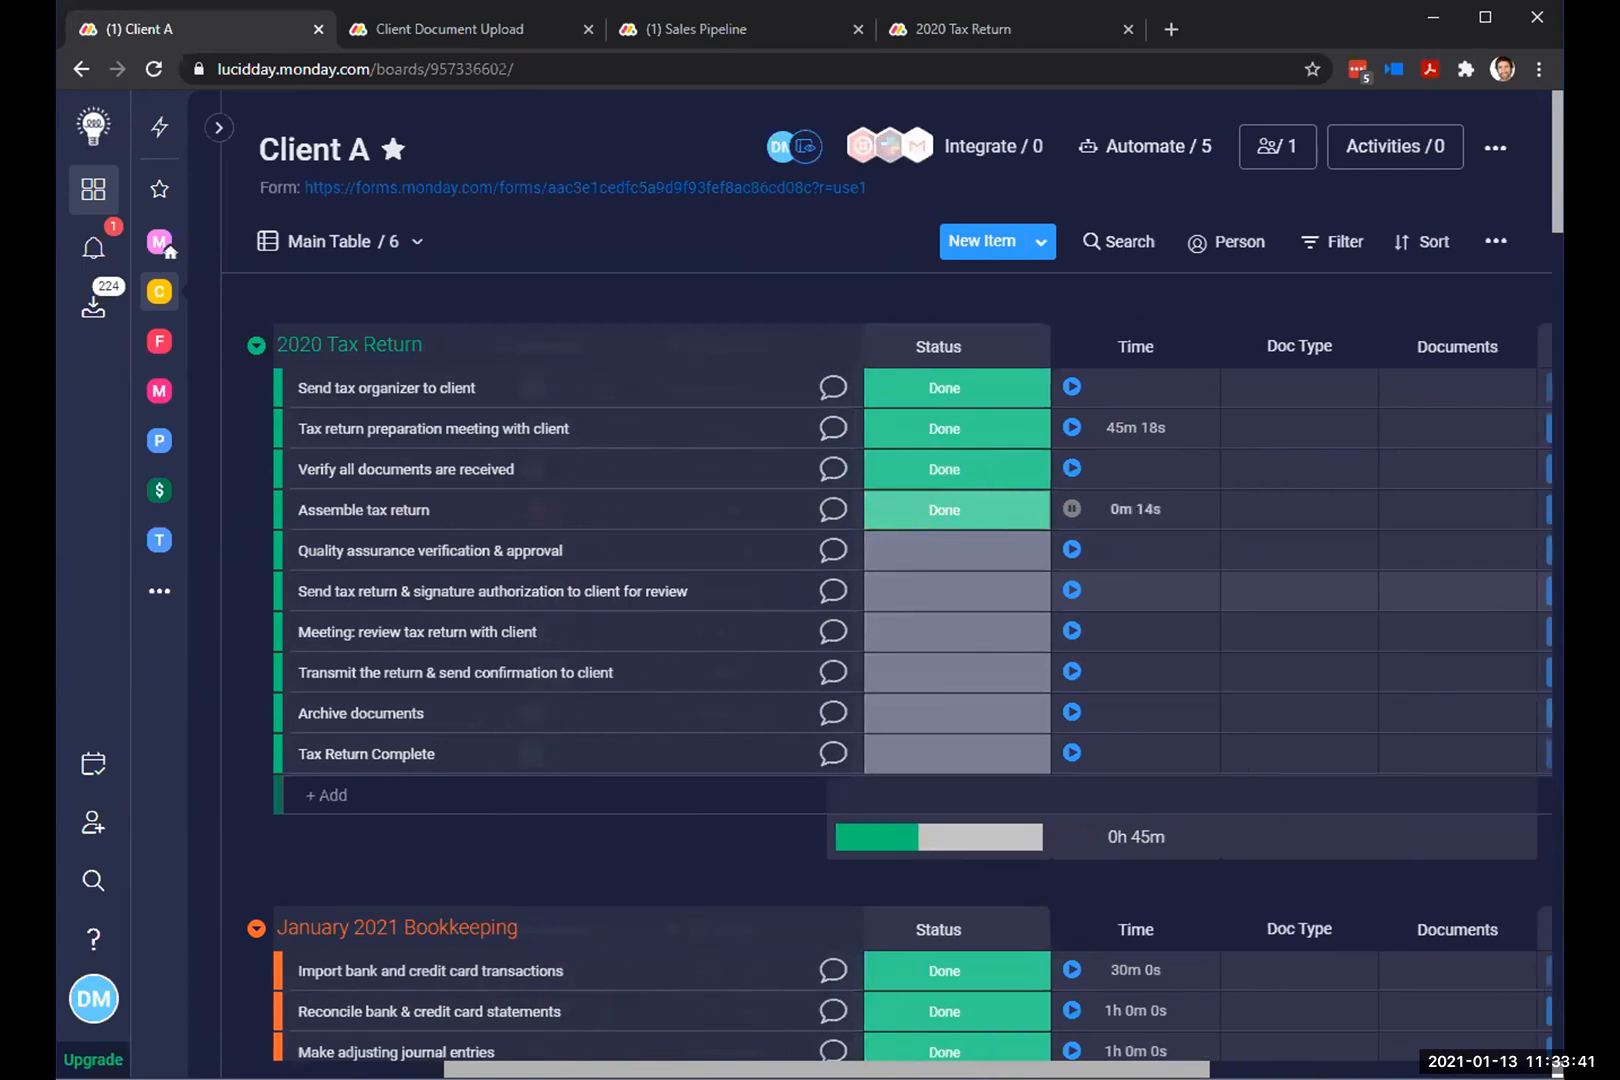
Step: Check the Status Dependency and Date Dependency columns of the 2020 Tax Return group and return to its Status column
{"action": "scroll", "coordinate": [1100, 590], "scroll_direction": "right", "scroll_amount": 5}
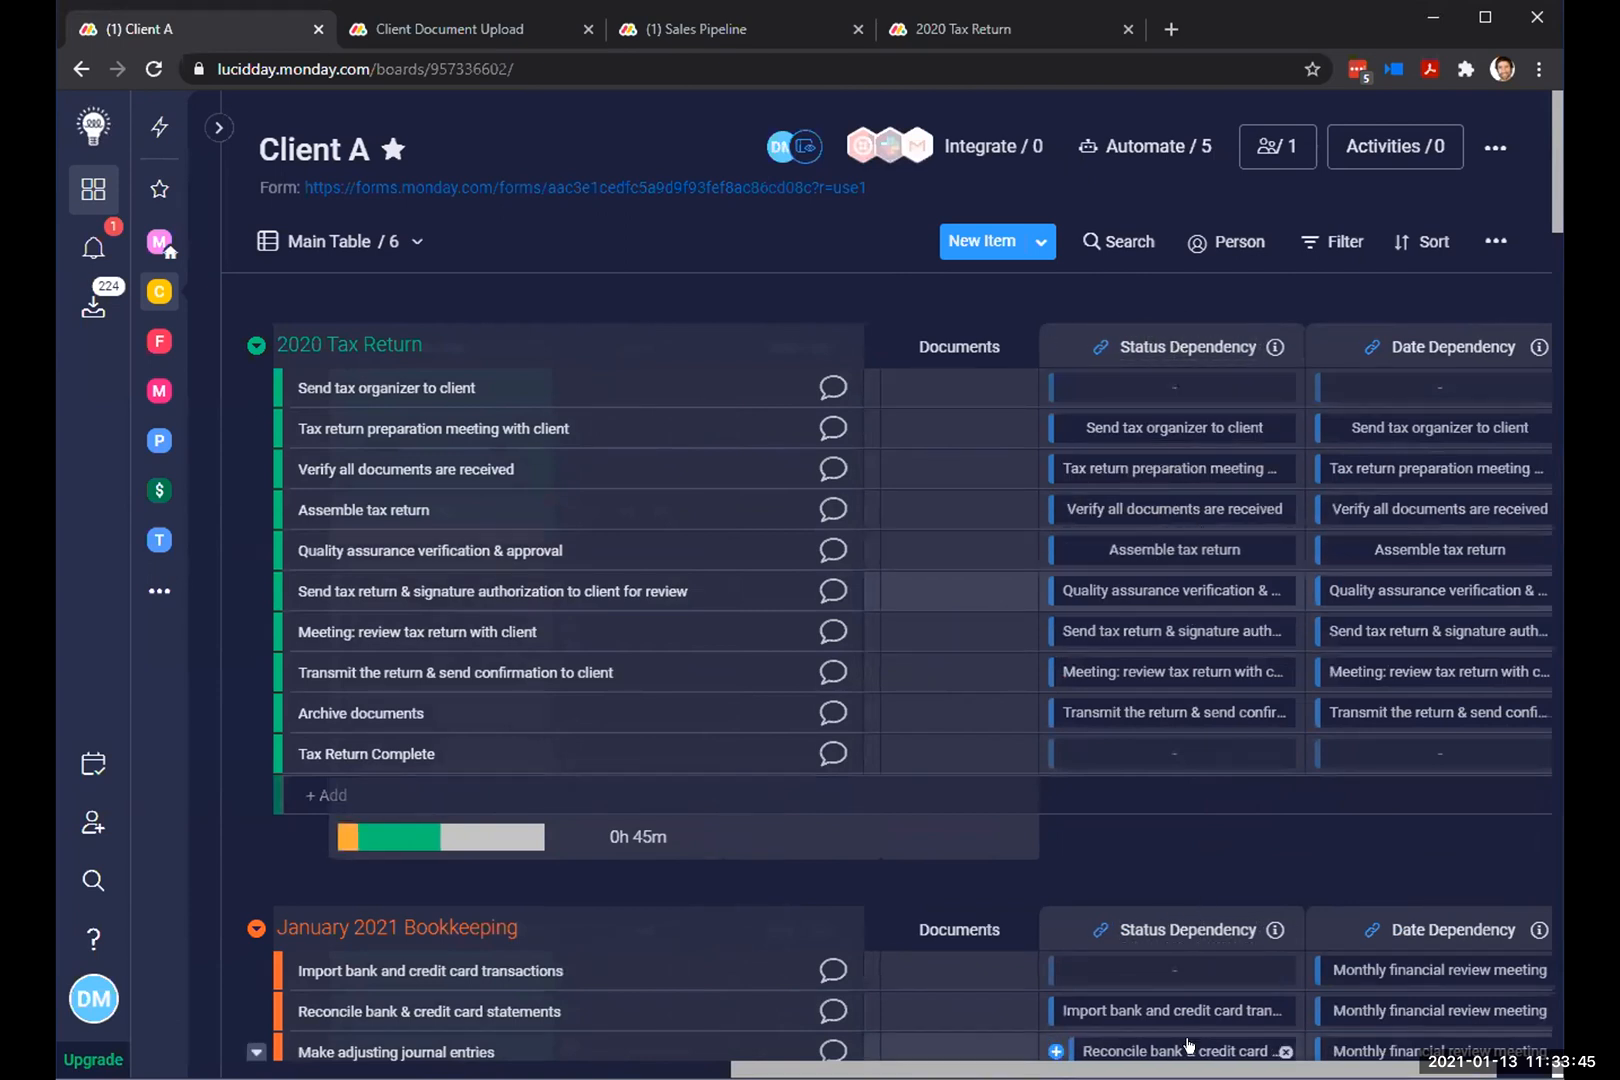
{"action": "scroll", "coordinate": [1180, 1050], "scroll_direction": "left", "scroll_amount": 5}
{"action": "scroll", "coordinate": [1180, 1050], "scroll_direction": "left", "scroll_amount": 3}
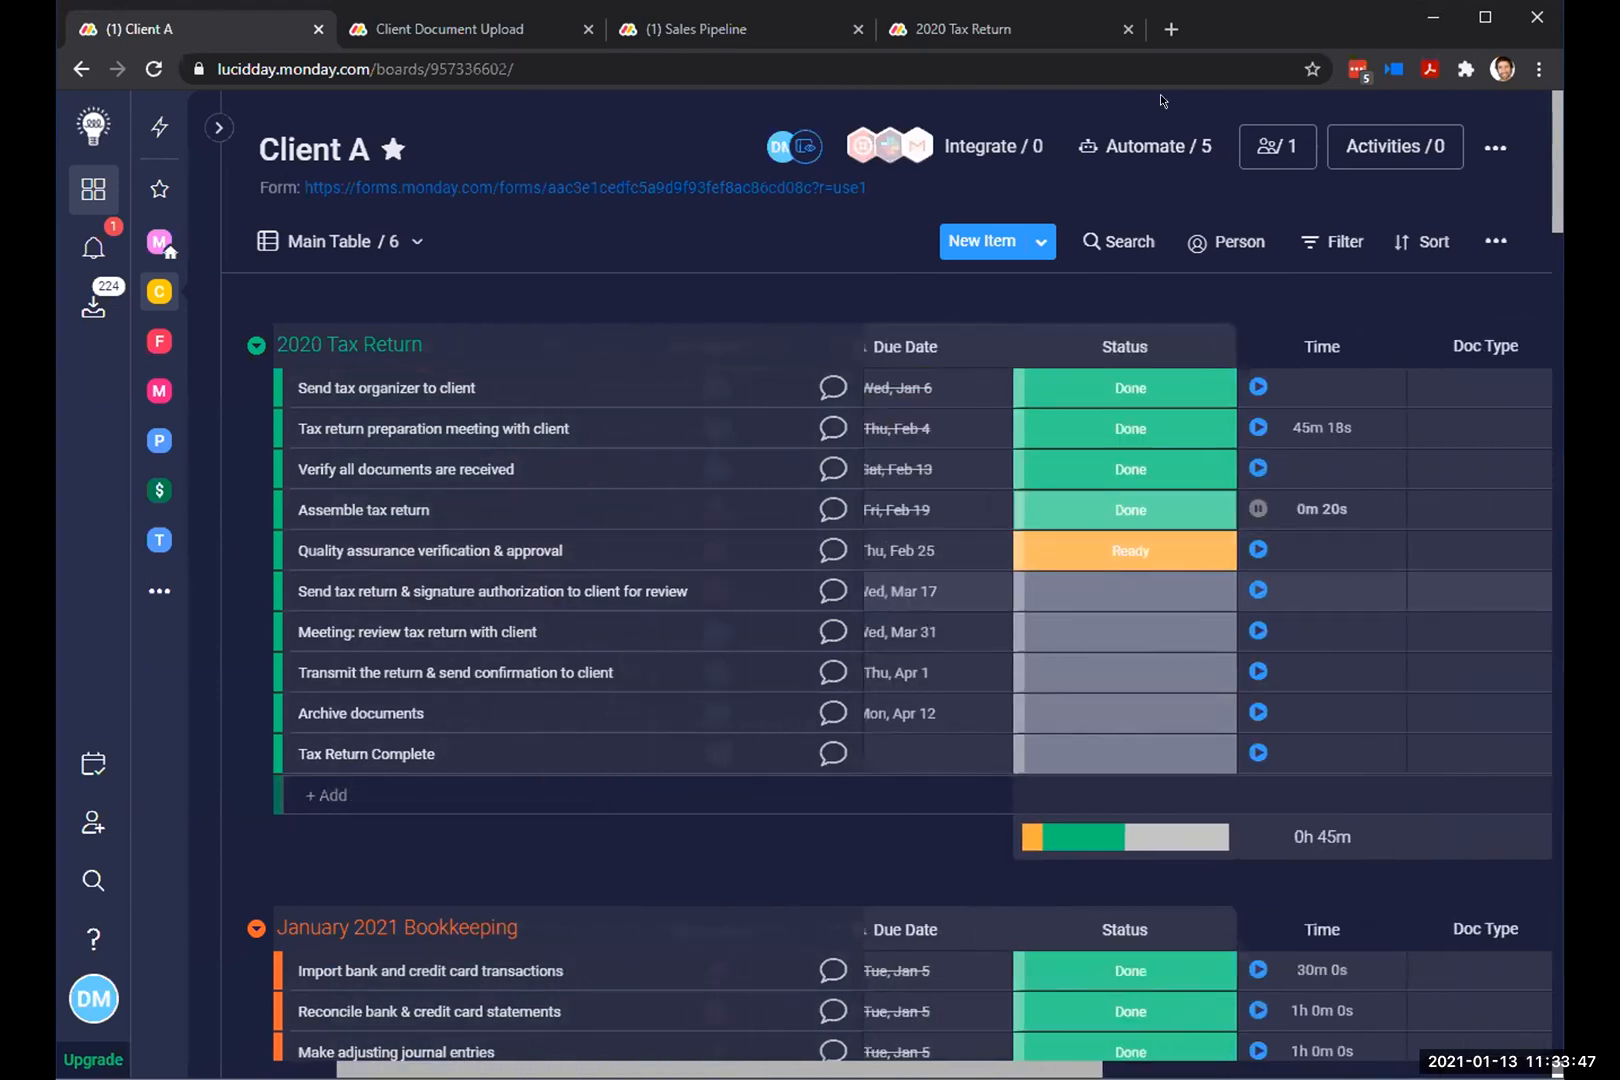
Step: Review the Client A board's active automations for due dates, client documents, status dependencies and notifications, and close the automations overview
{"action": "left_click", "coordinate": [1137, 152]}
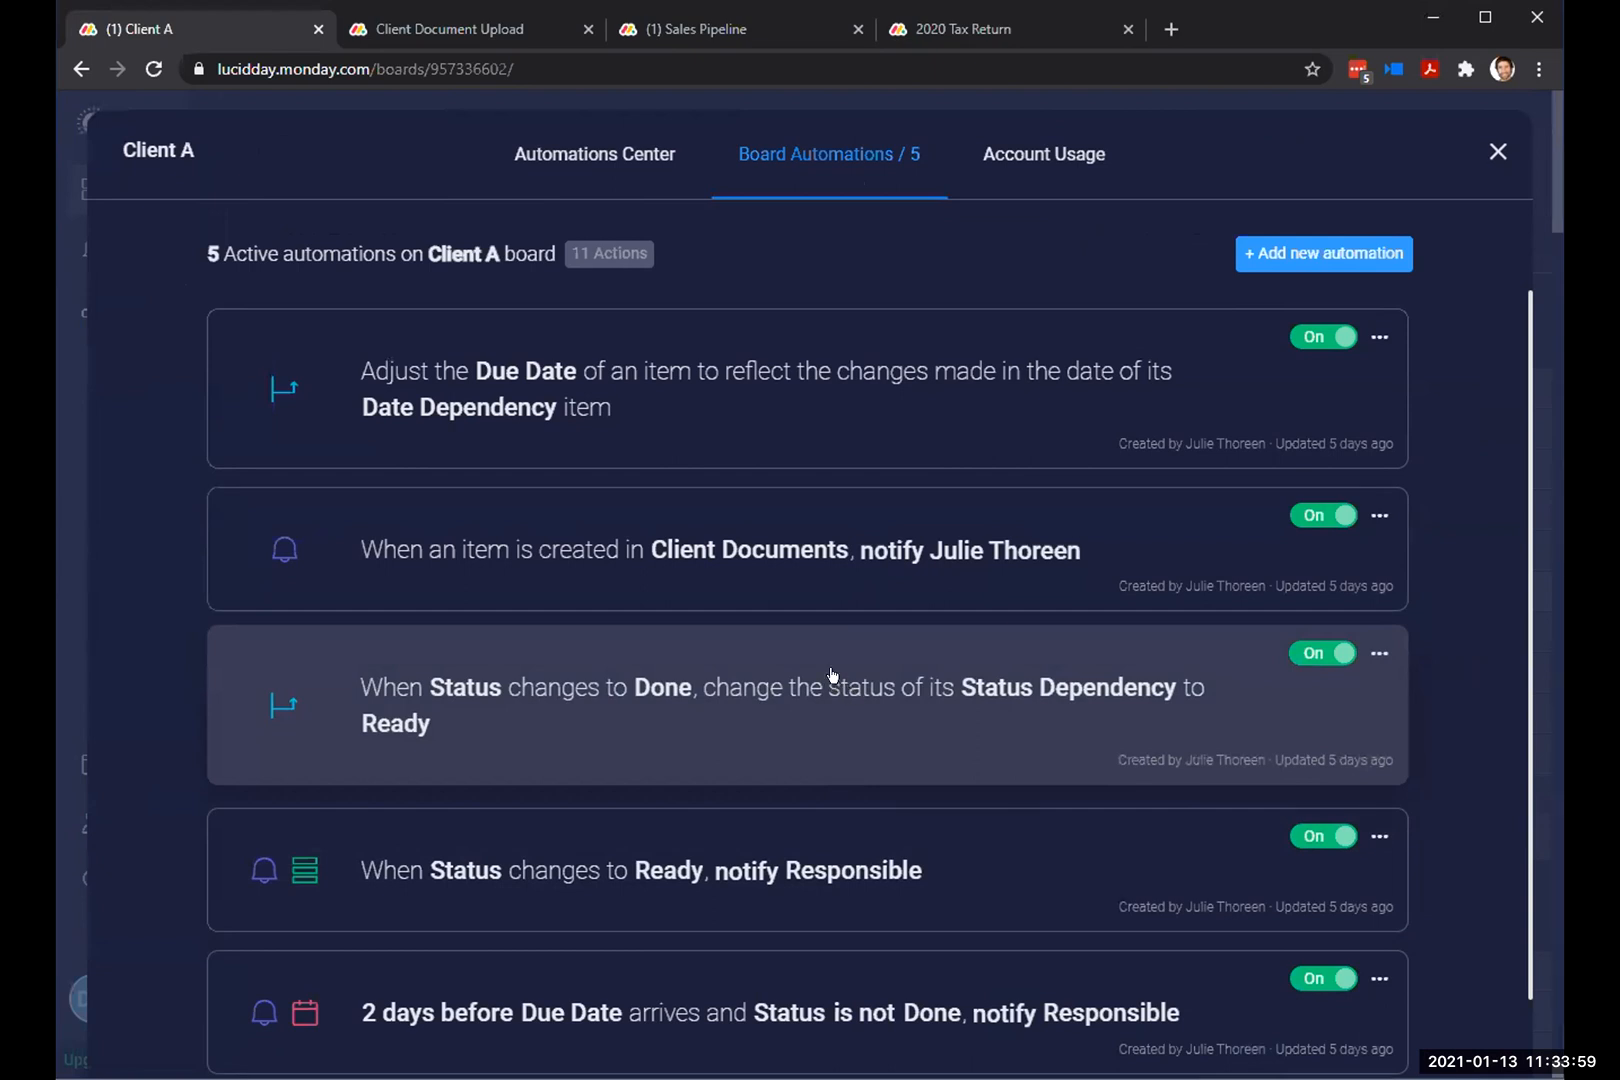
{"action": "scroll", "coordinate": [680, 625], "scroll_direction": "down", "scroll_amount": 1}
{"action": "scroll", "coordinate": [600, 600], "scroll_direction": "up", "scroll_amount": 1}
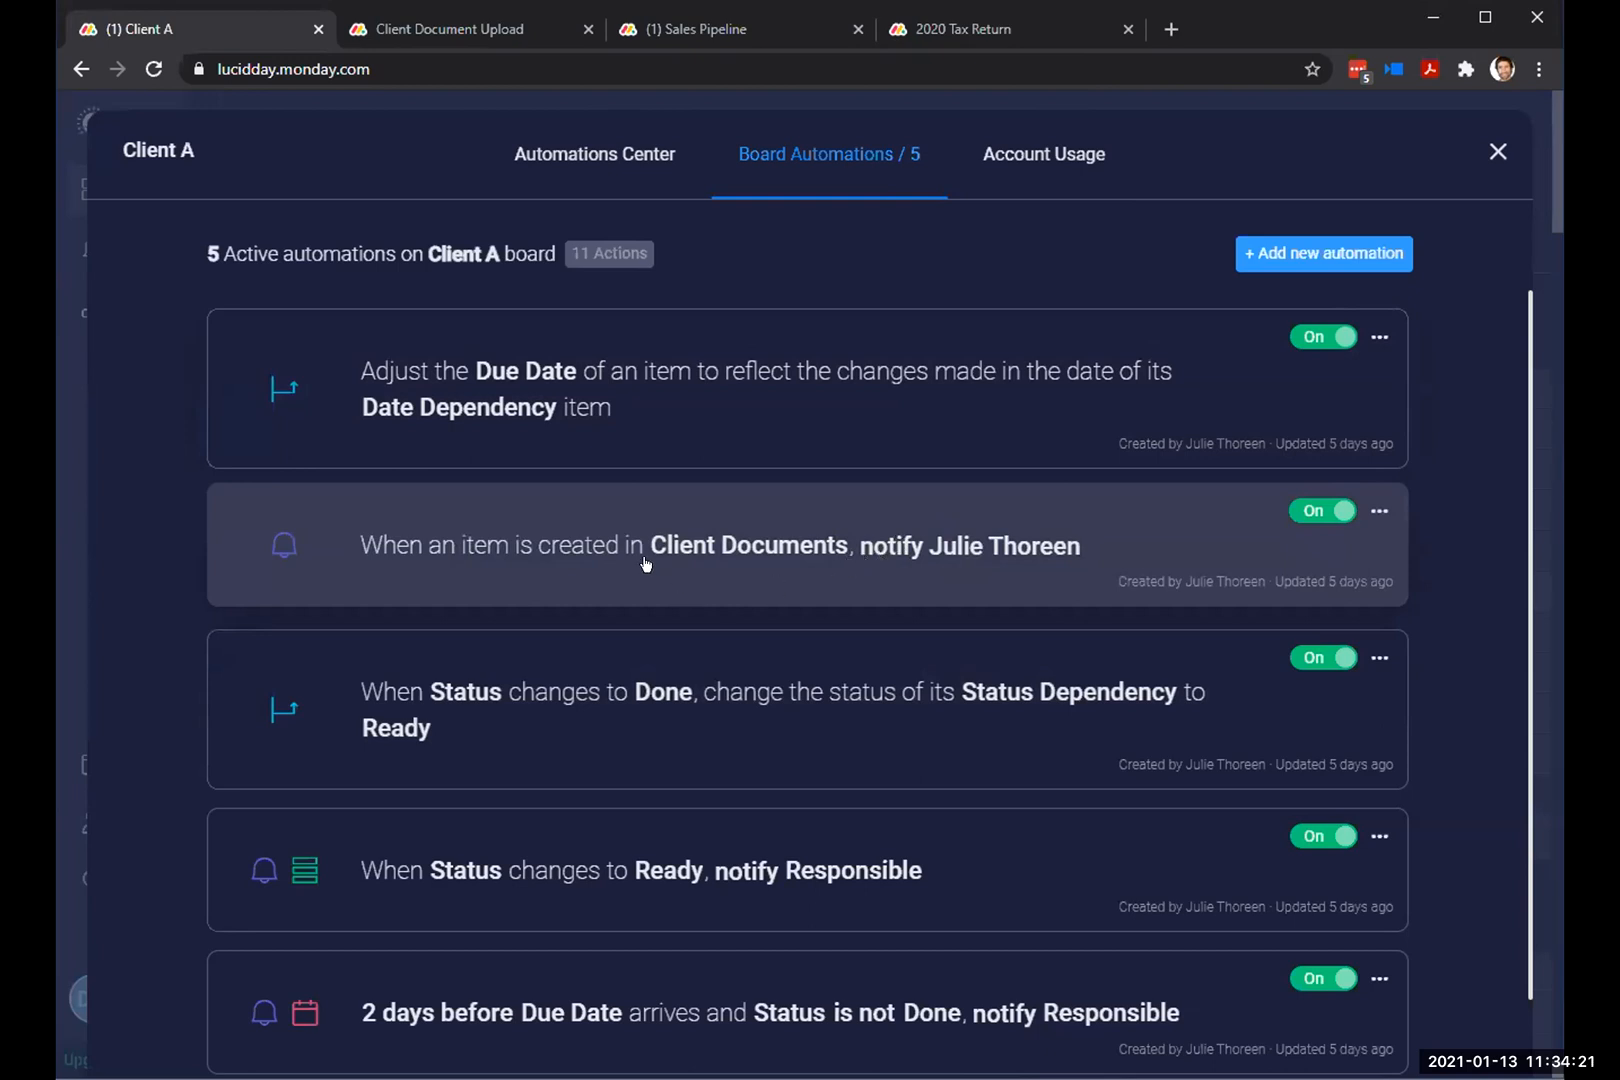
{"action": "scroll", "coordinate": [600, 645], "scroll_direction": "down", "scroll_amount": 1}
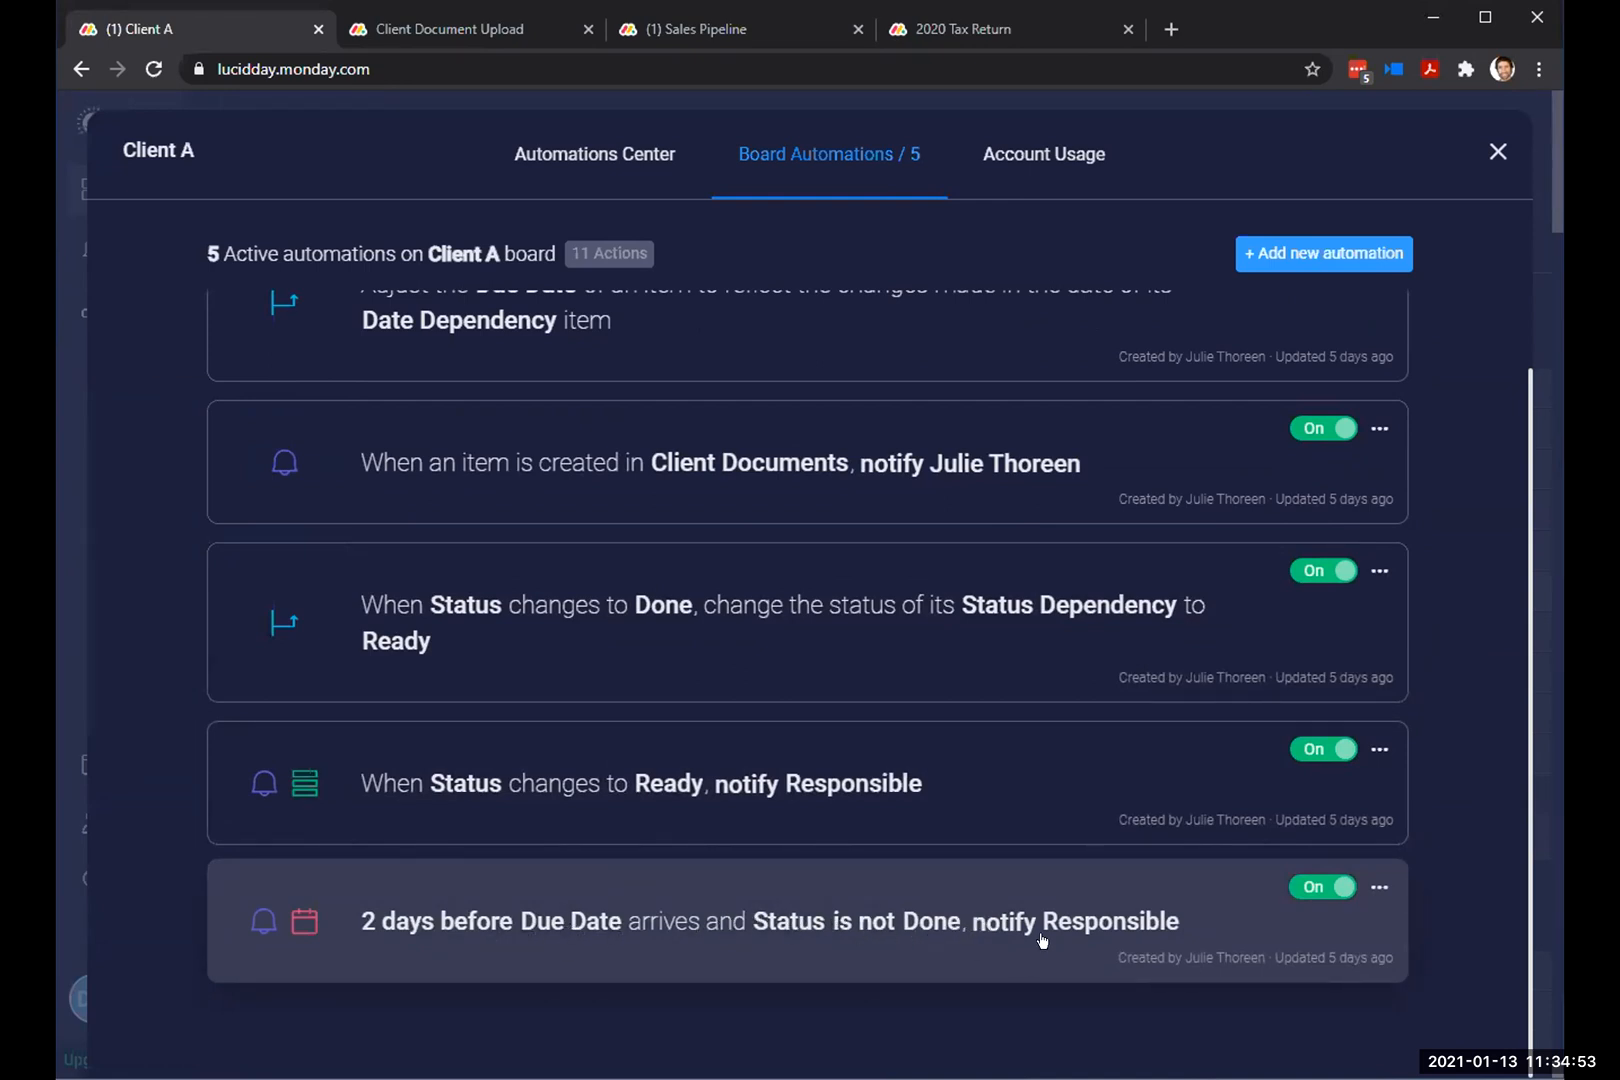
{"action": "scroll", "coordinate": [800, 938], "scroll_direction": "up", "scroll_amount": 1}
{"action": "scroll", "coordinate": [795, 938], "scroll_direction": "down", "scroll_amount": 1}
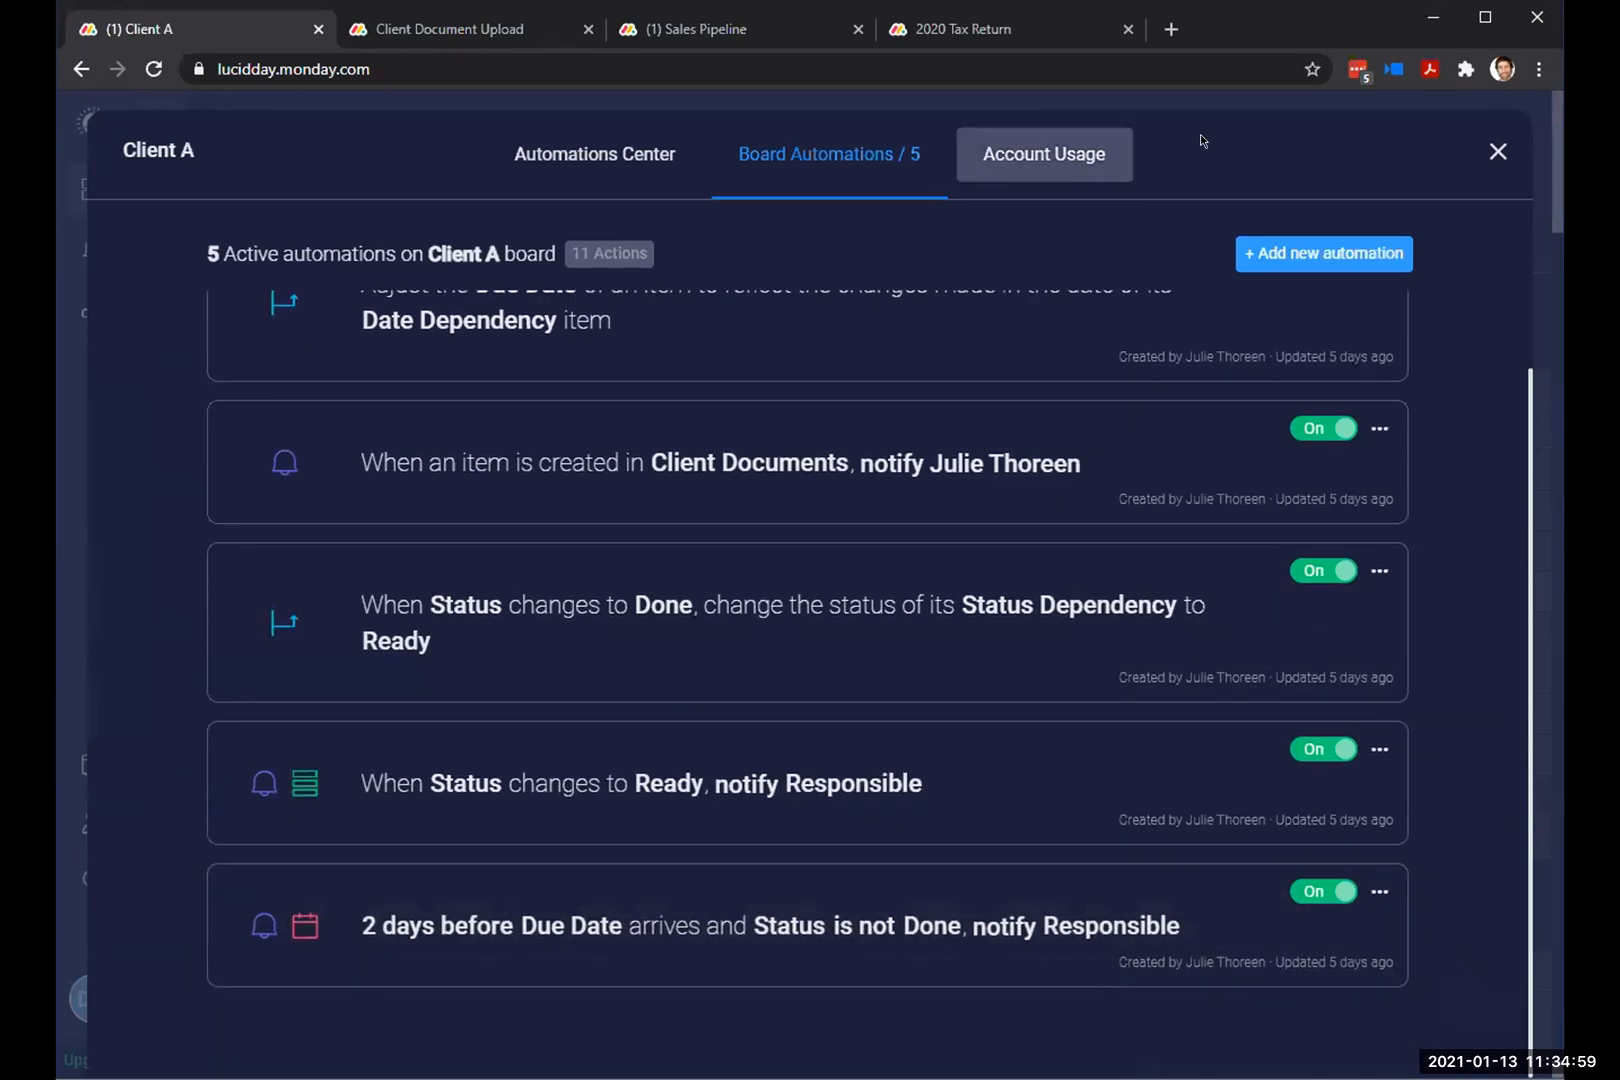
{"action": "left_click", "coordinate": [1497, 148]}
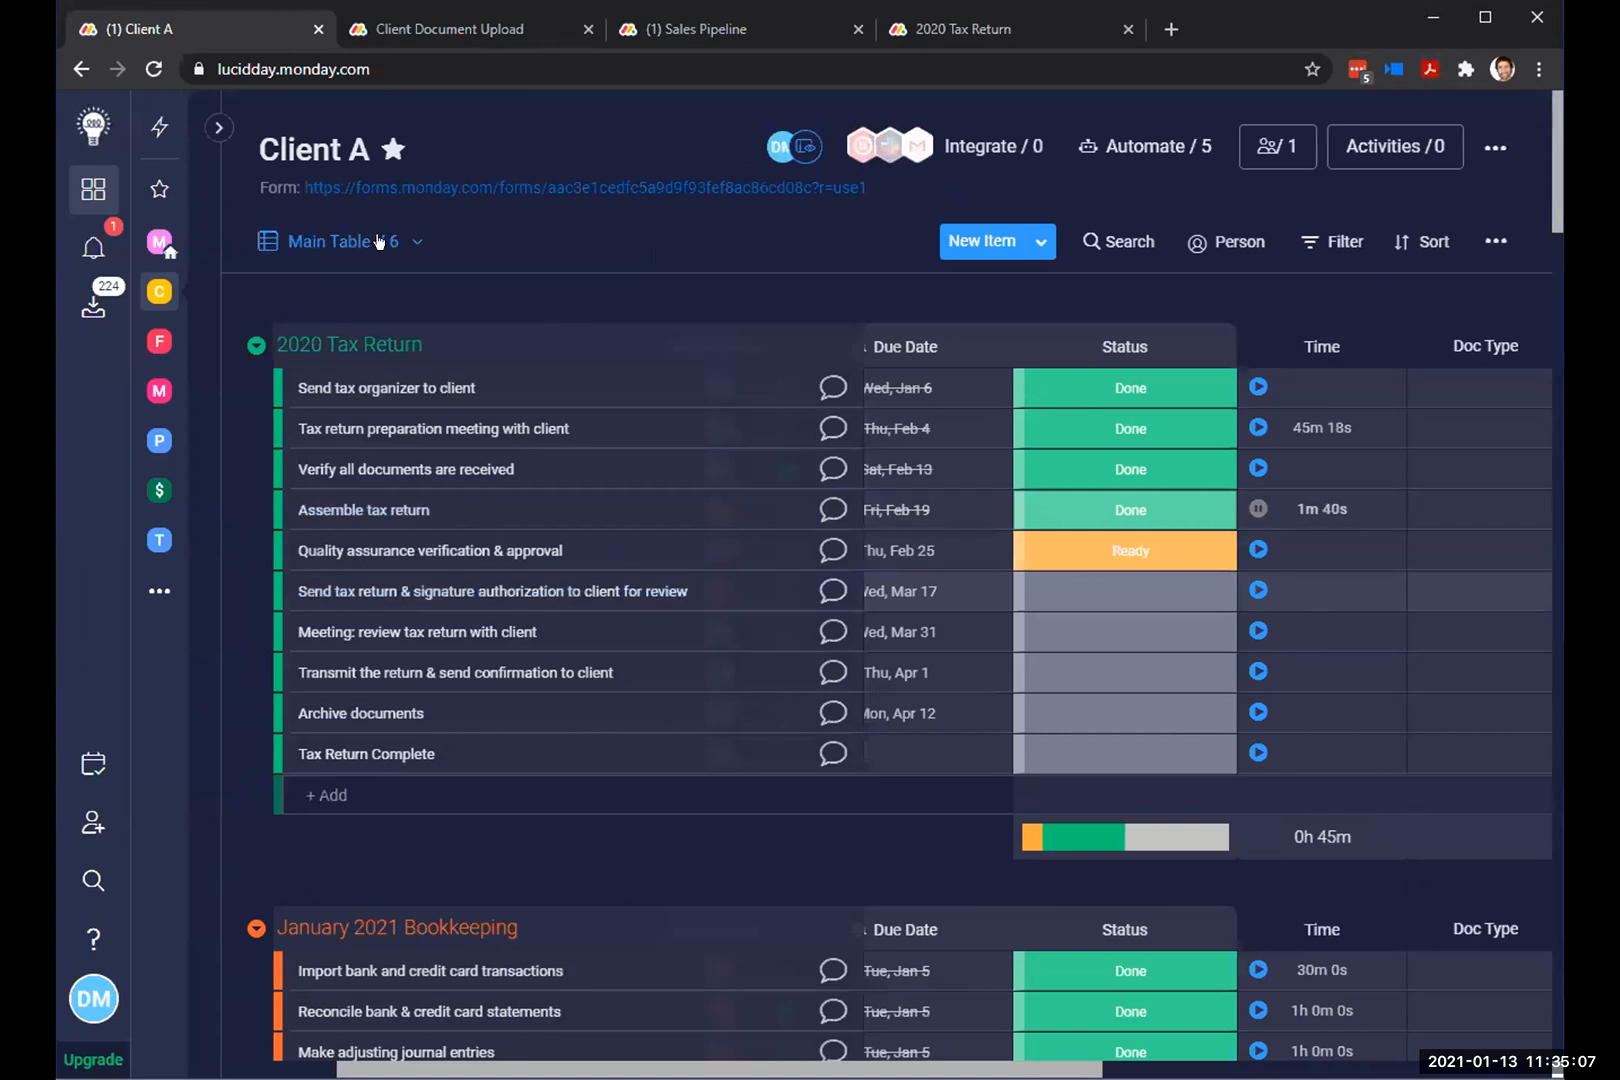
Step: Look over the bookkeeping groups and switch the Client A board to the Current Month view
{"action": "scroll", "coordinate": [803, 568], "scroll_direction": "down", "scroll_amount": 12}
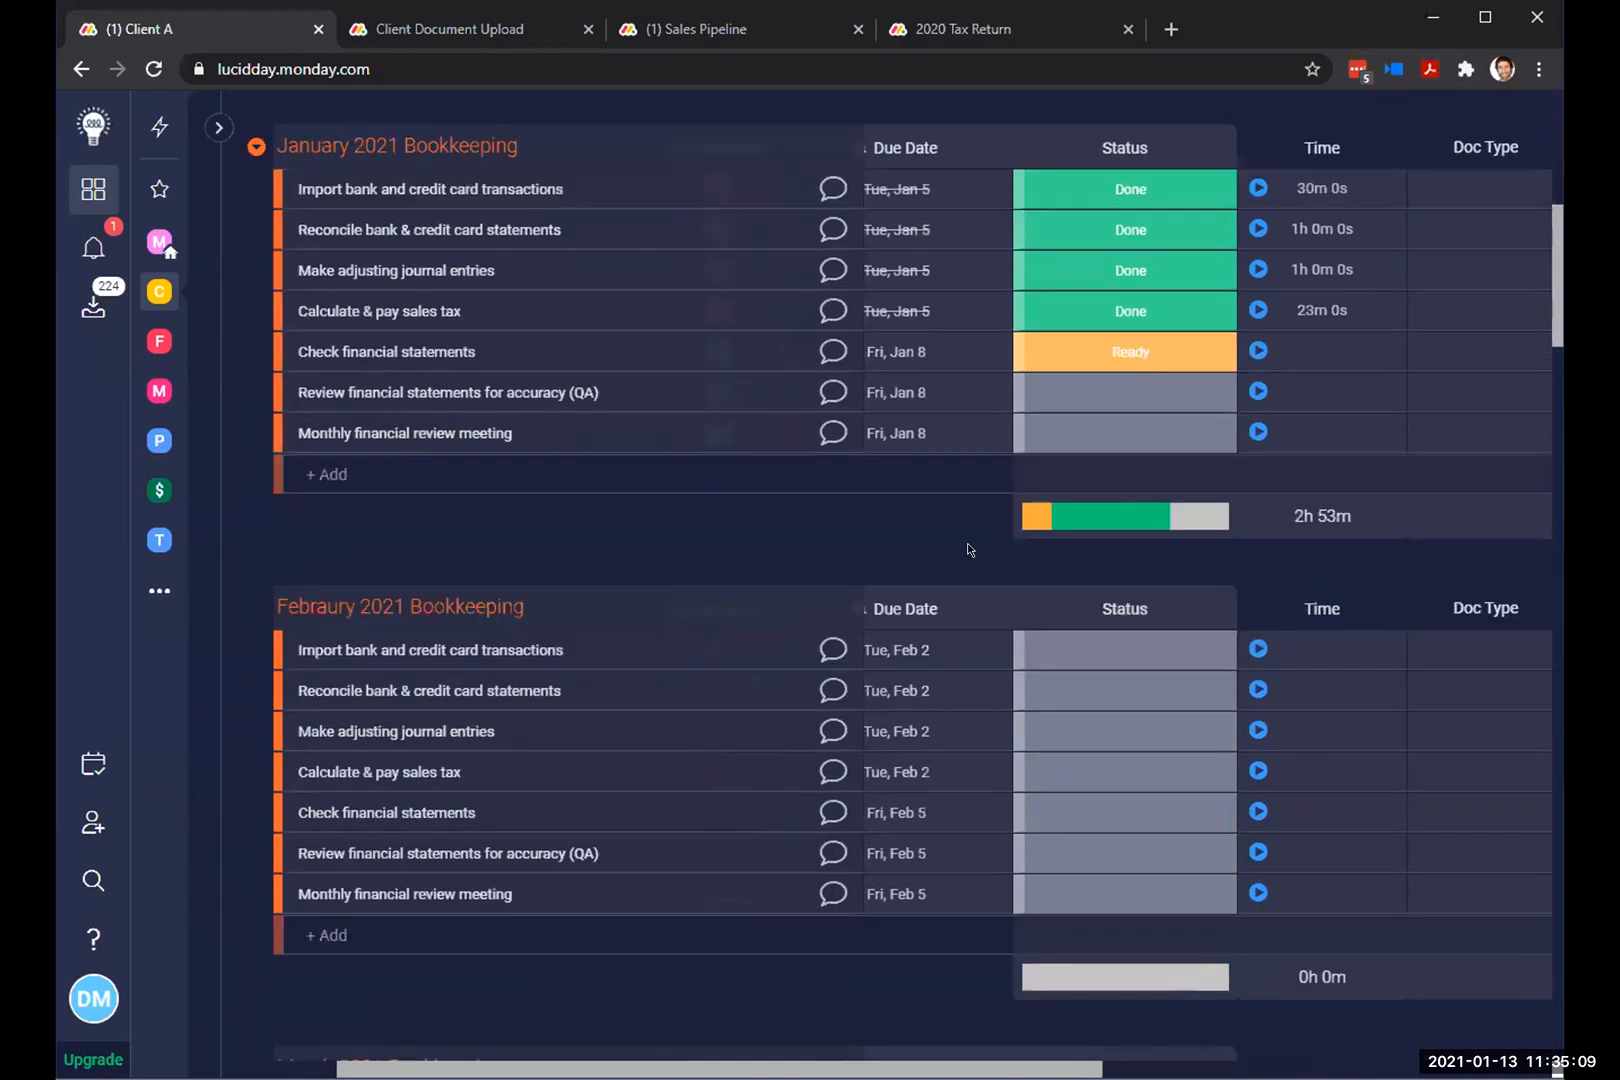
{"action": "scroll", "coordinate": [938, 524], "scroll_direction": "up", "scroll_amount": 15}
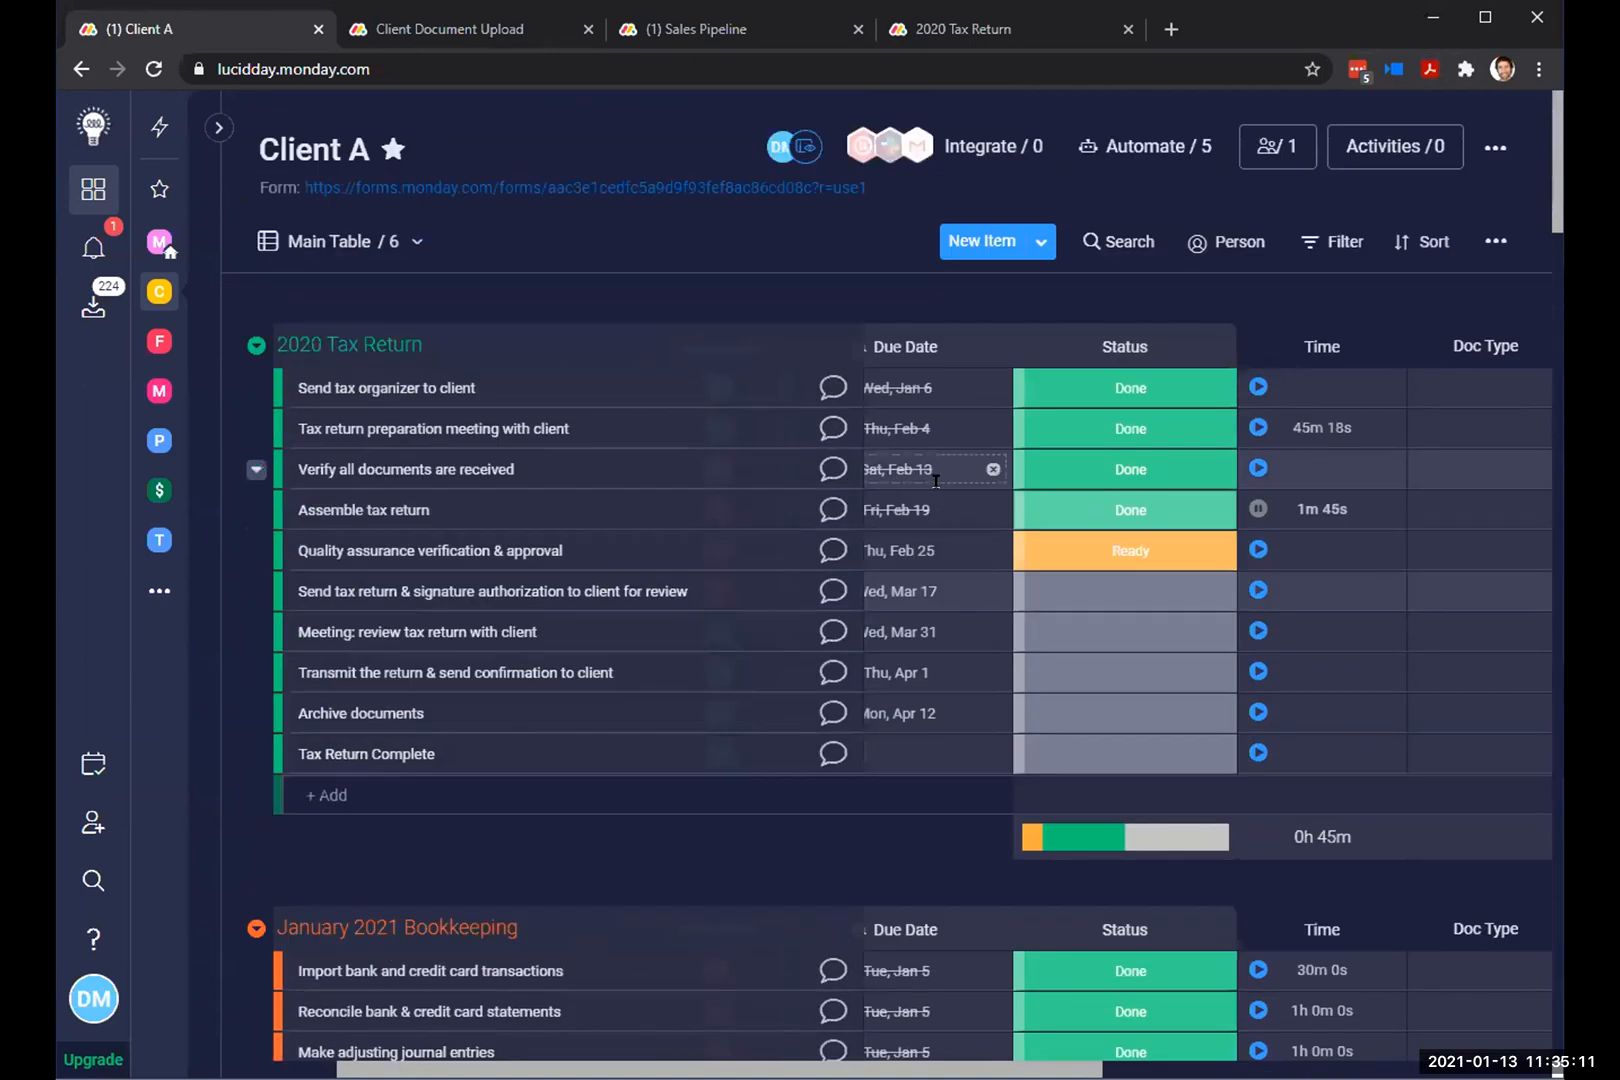
{"action": "left_click", "coordinate": [354, 245]}
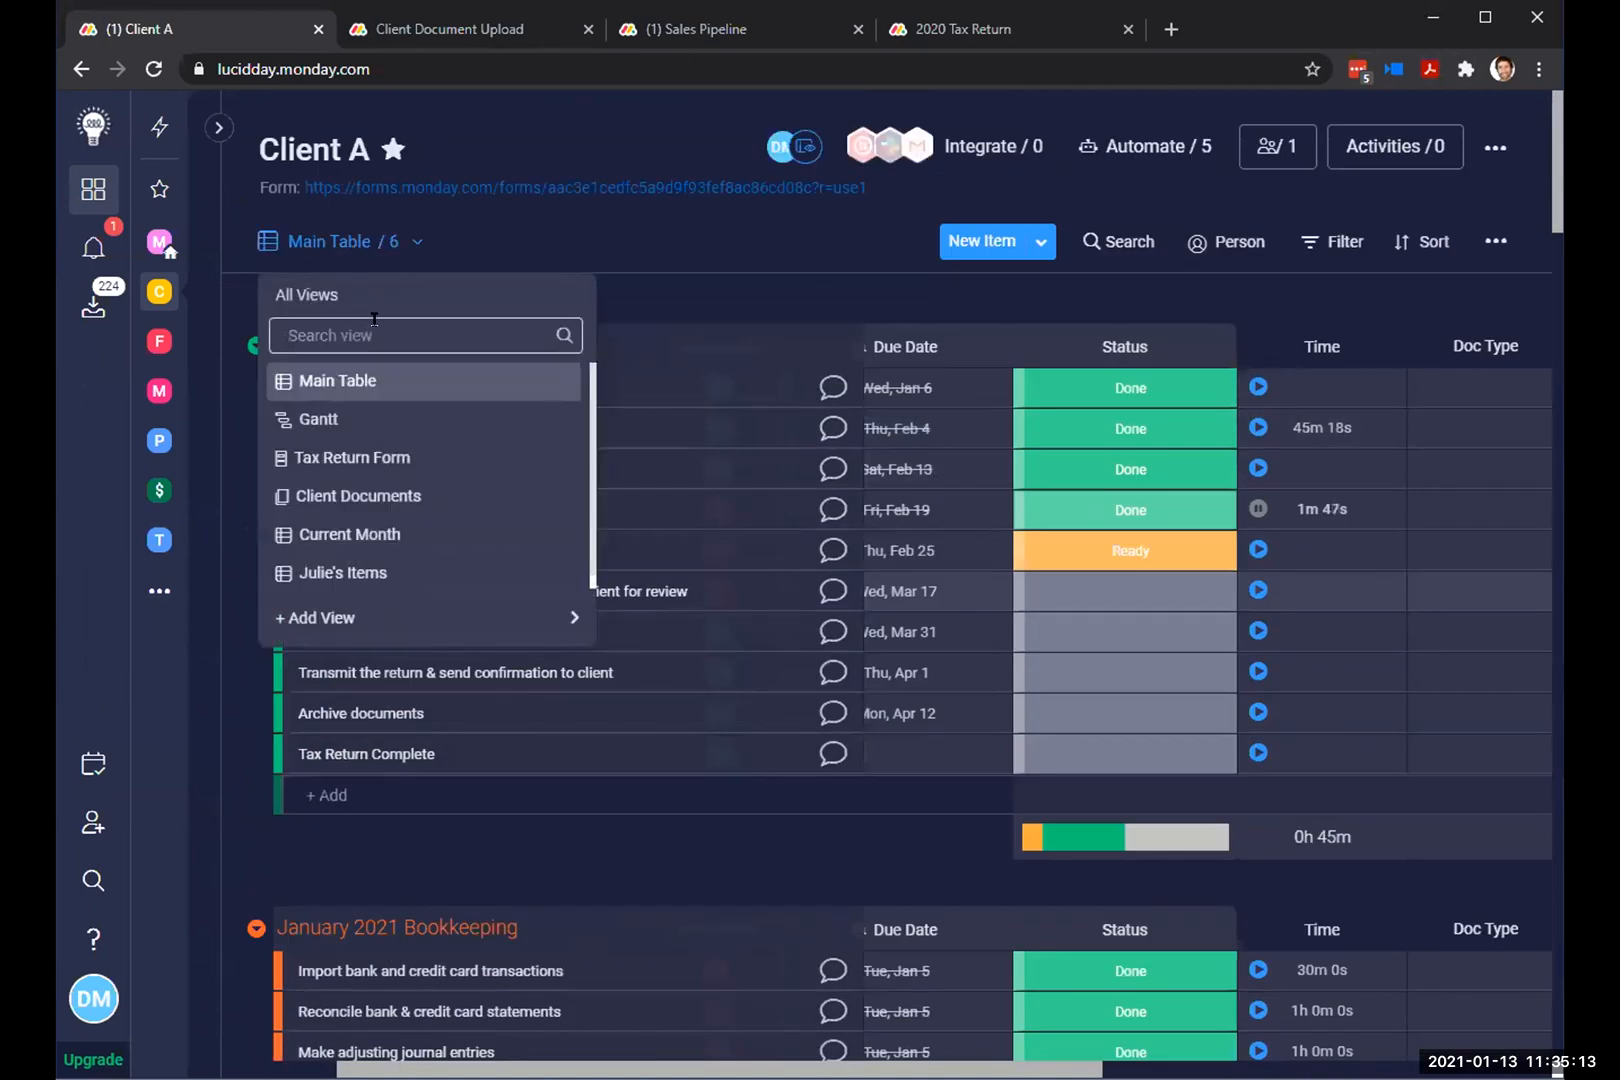
{"action": "left_click", "coordinate": [398, 533]}
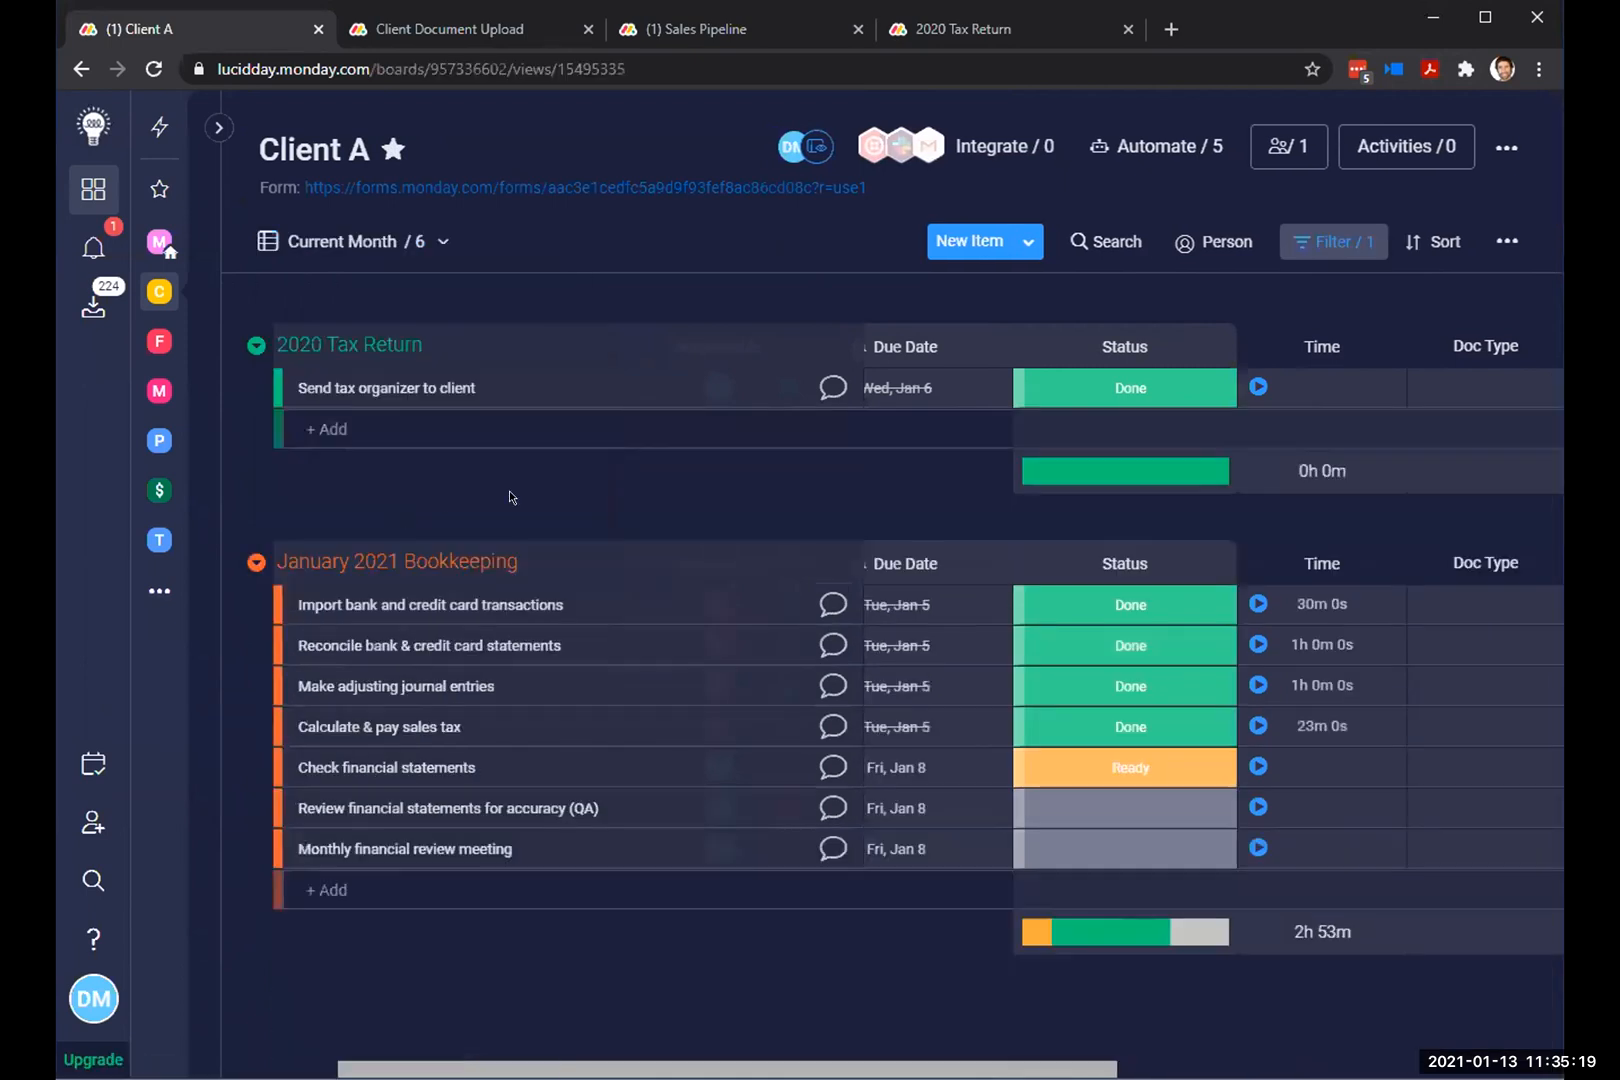
Step: Replace the This Month due date filter with Overdue in the Current Month view
{"action": "left_click", "coordinate": [1312, 244]}
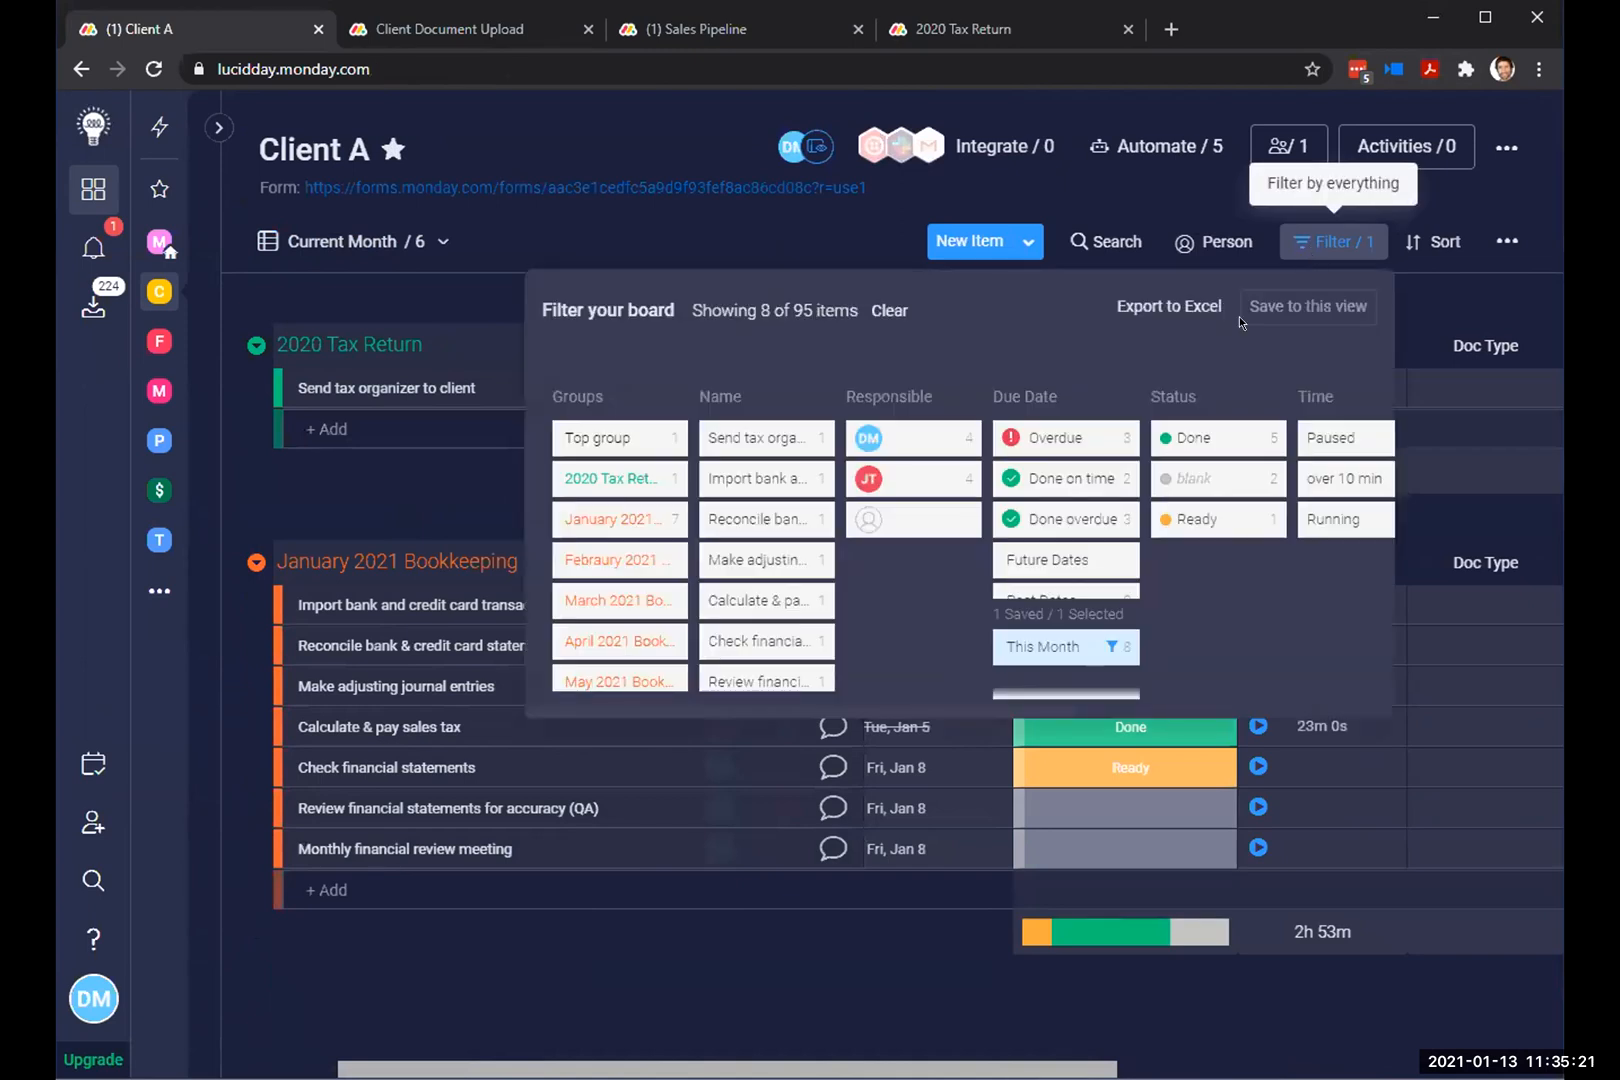
{"action": "scroll", "coordinate": [1066, 520], "scroll_direction": "down", "scroll_amount": 2}
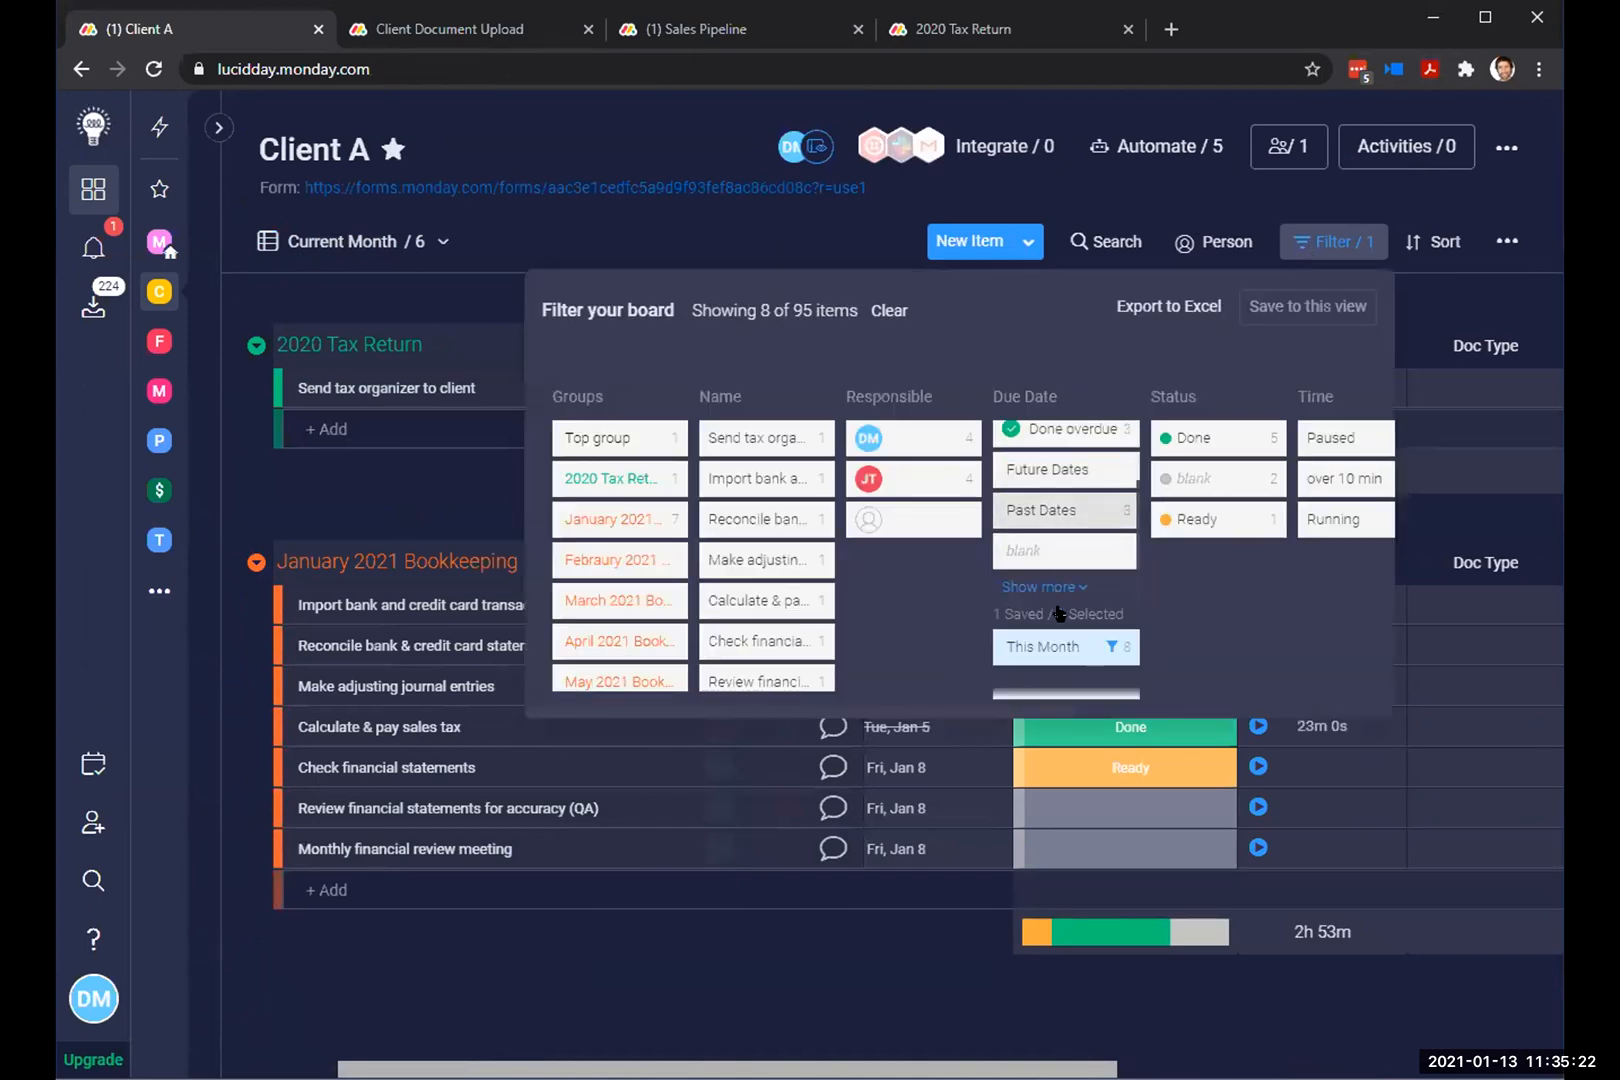
{"action": "left_click", "coordinate": [1102, 648]}
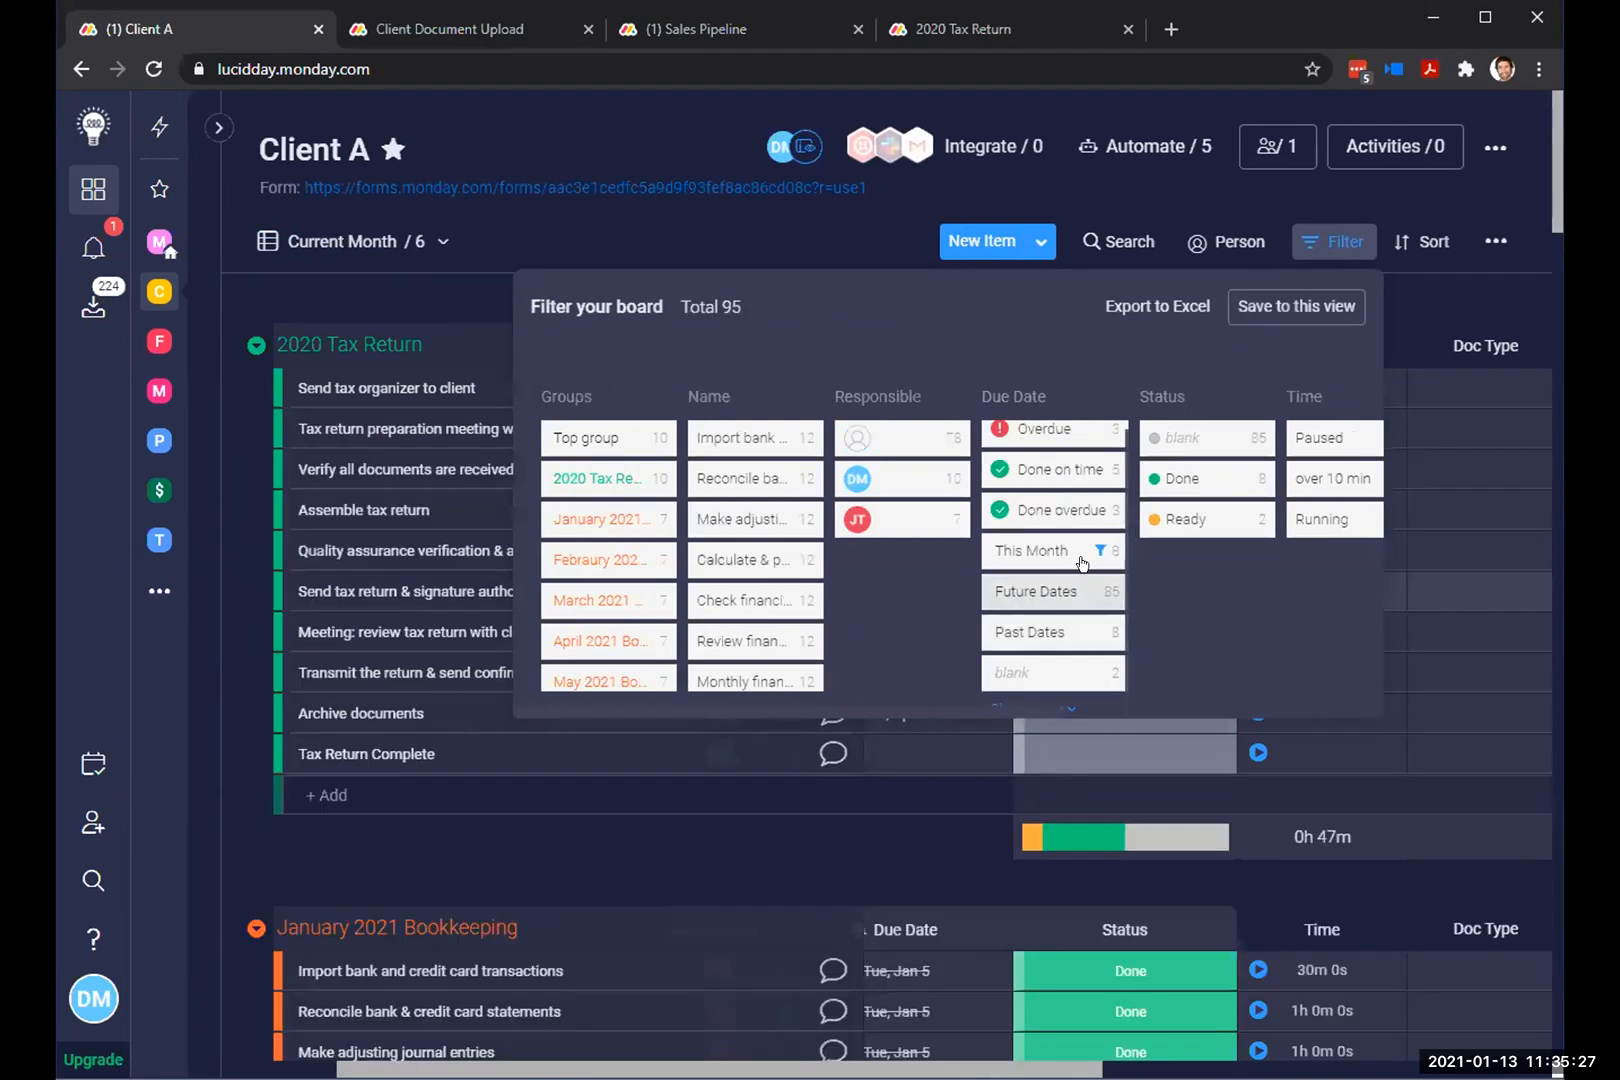
{"action": "scroll", "coordinate": [1055, 570], "scroll_direction": "up", "scroll_amount": 1}
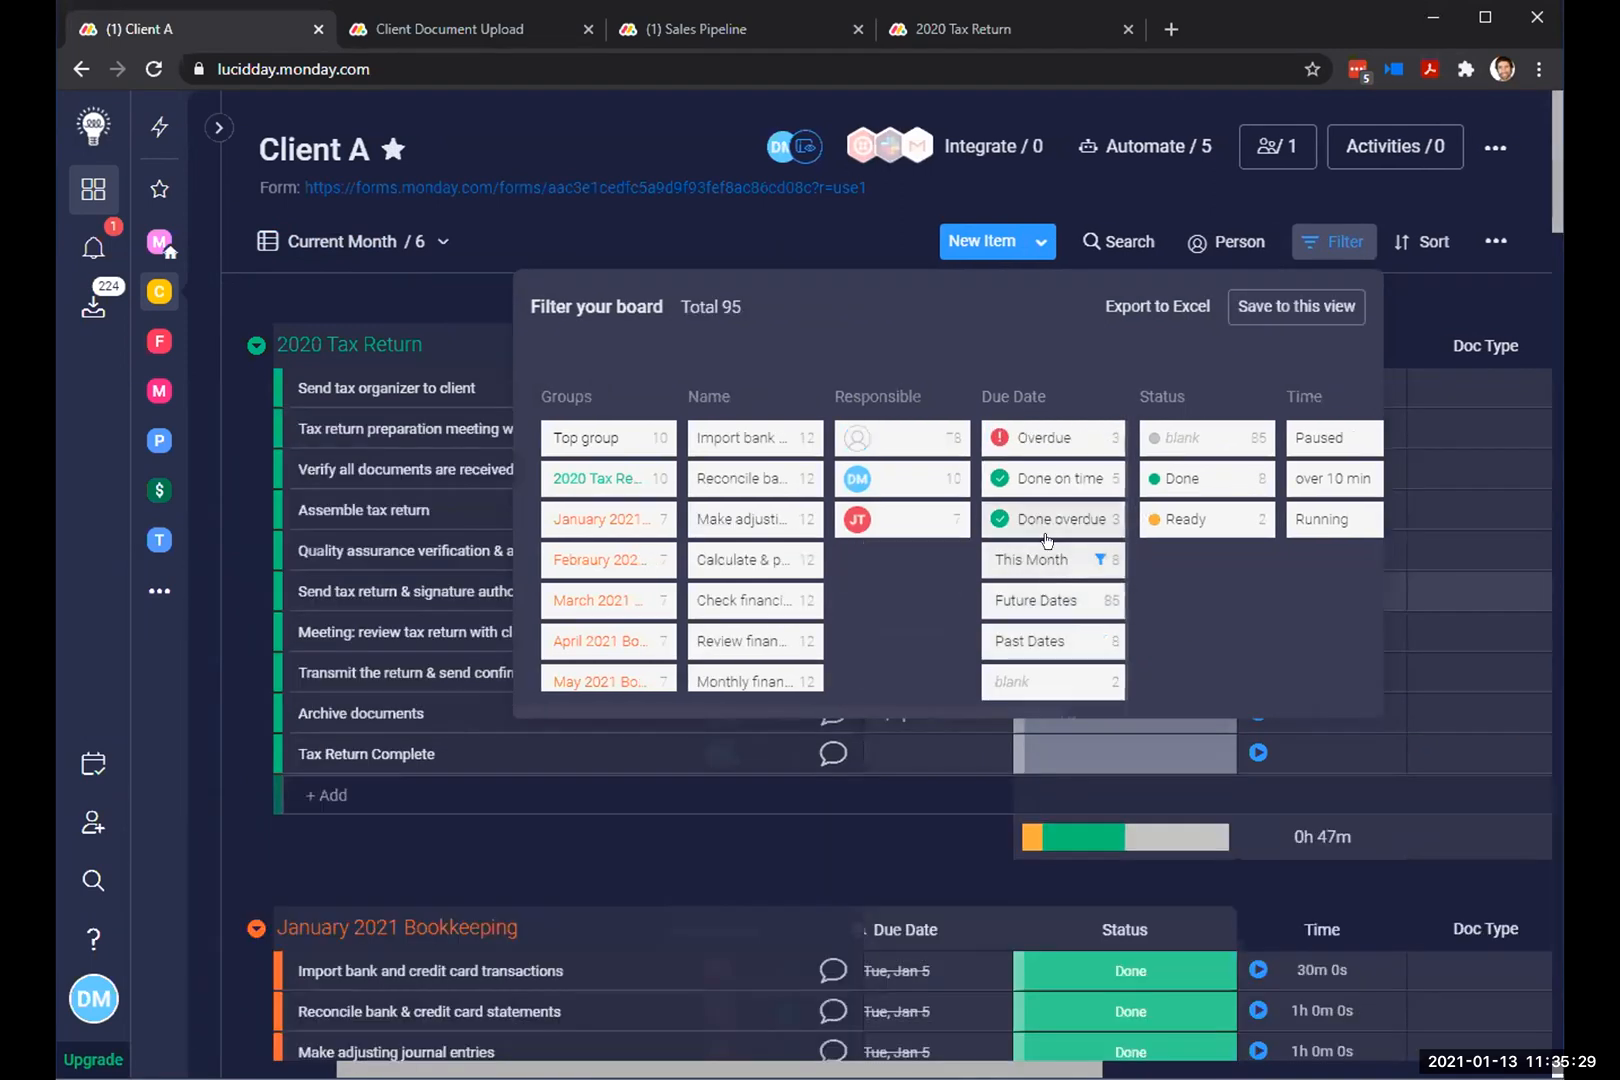
{"action": "left_click", "coordinate": [1028, 437]}
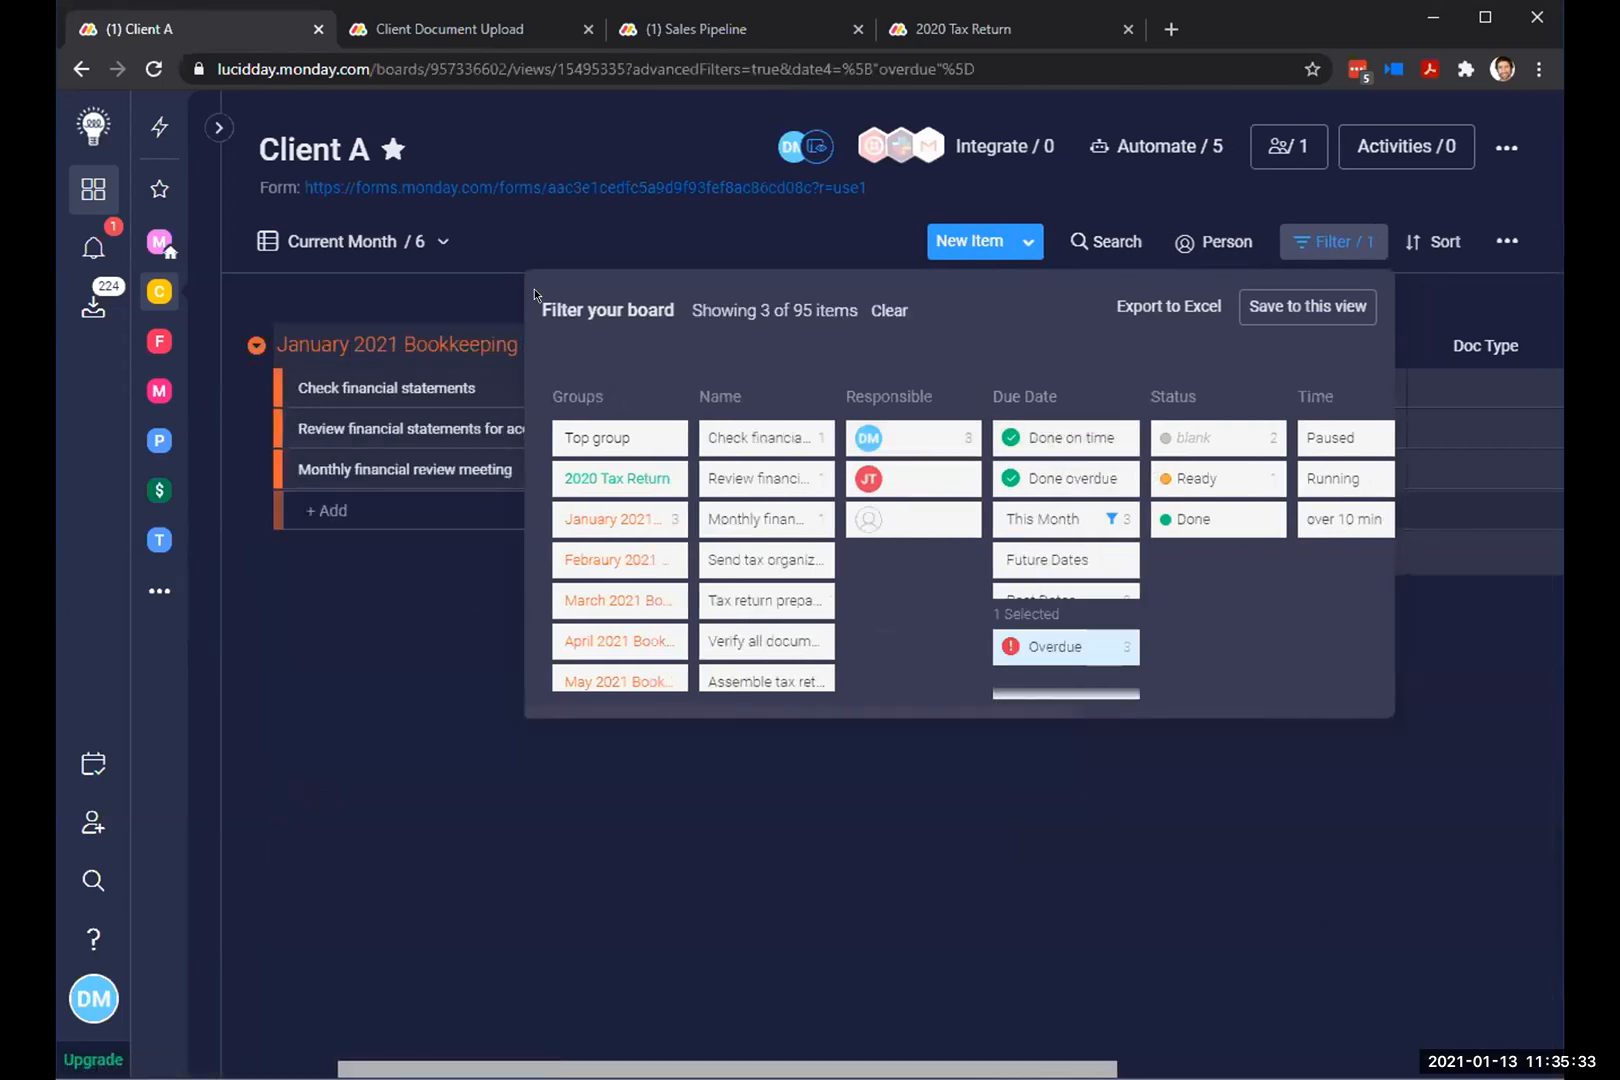
Step: Save the Overdue filter to the Current Month view and check the saved filter settings
{"action": "left_click", "coordinate": [360, 241]}
{"action": "left_click", "coordinate": [1330, 241]}
{"action": "left_click", "coordinate": [1288, 306]}
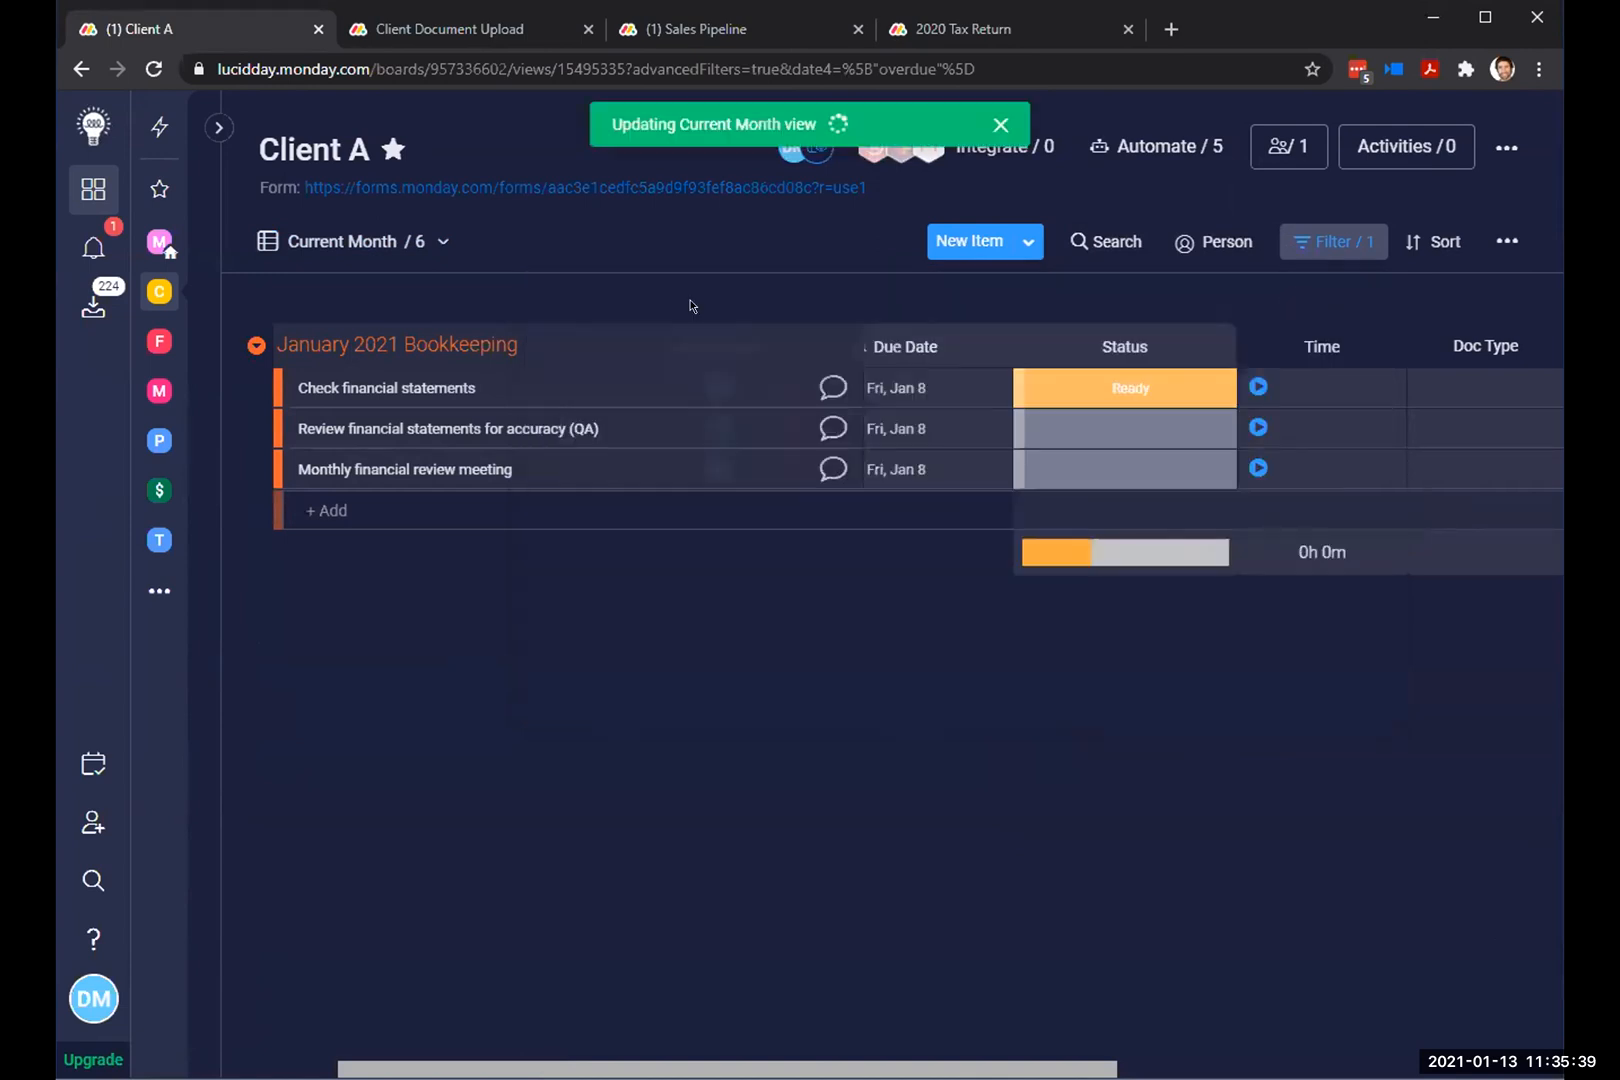
{"action": "left_click", "coordinate": [343, 245]}
{"action": "scroll", "coordinate": [410, 513], "scroll_direction": "up", "scroll_amount": 1}
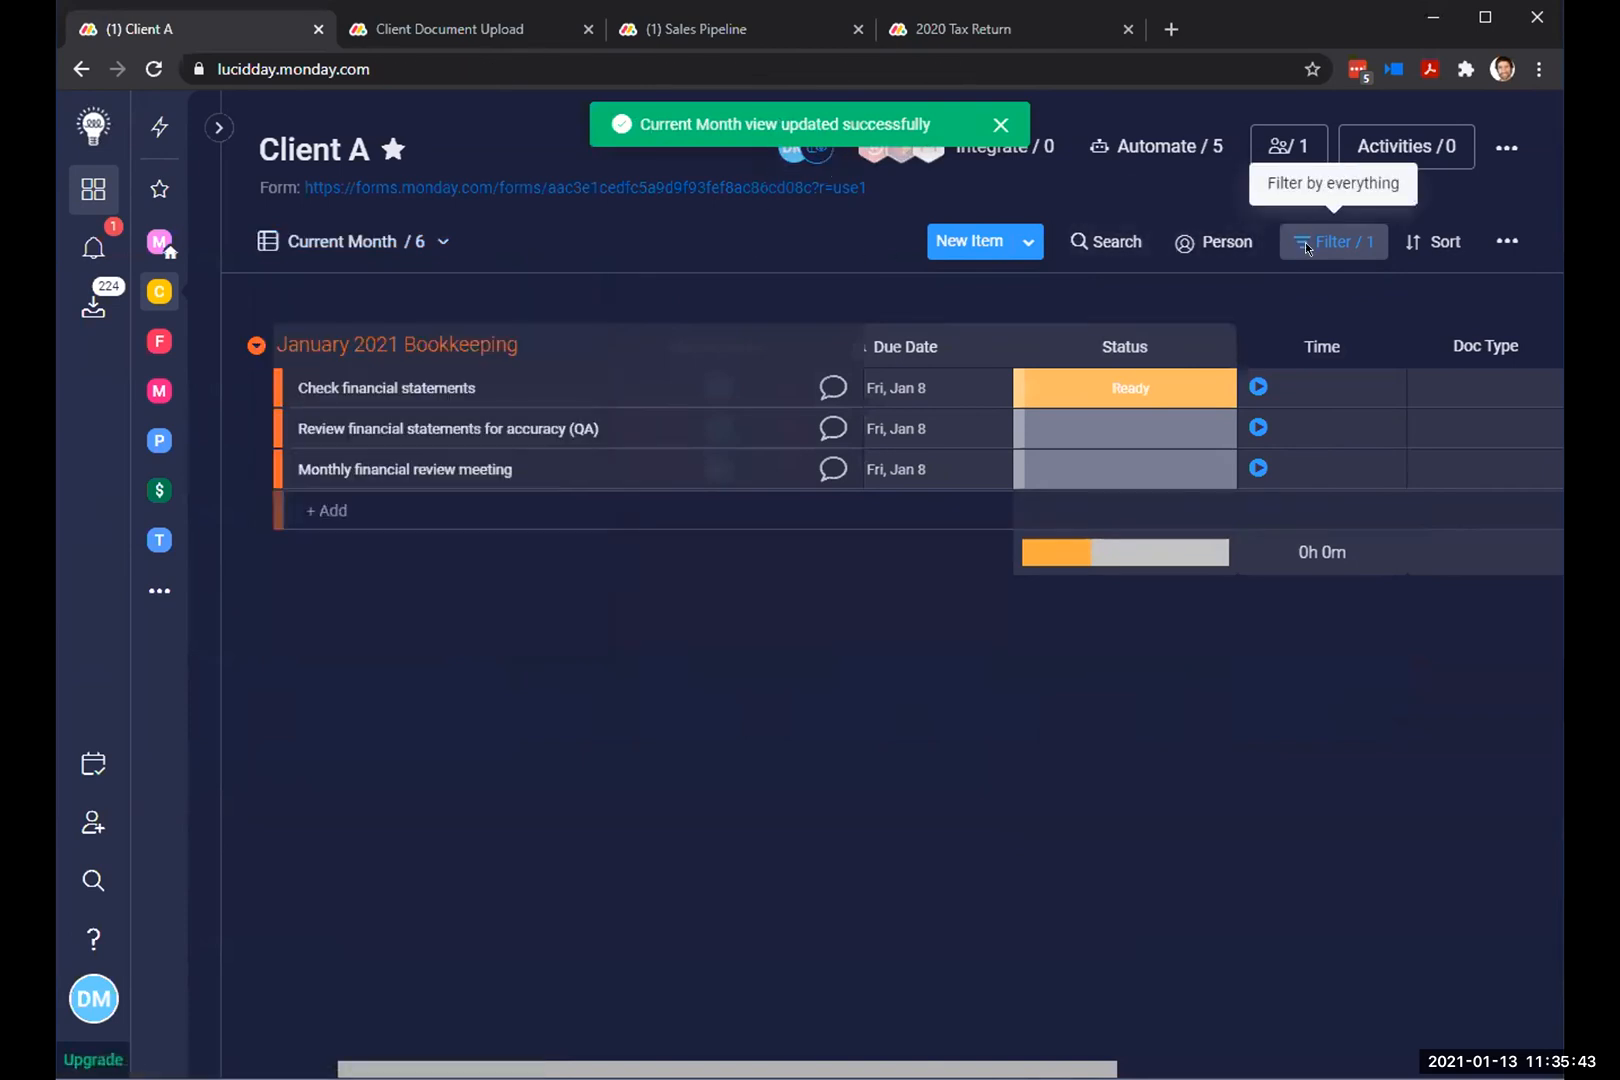
{"action": "left_click", "coordinate": [1306, 245]}
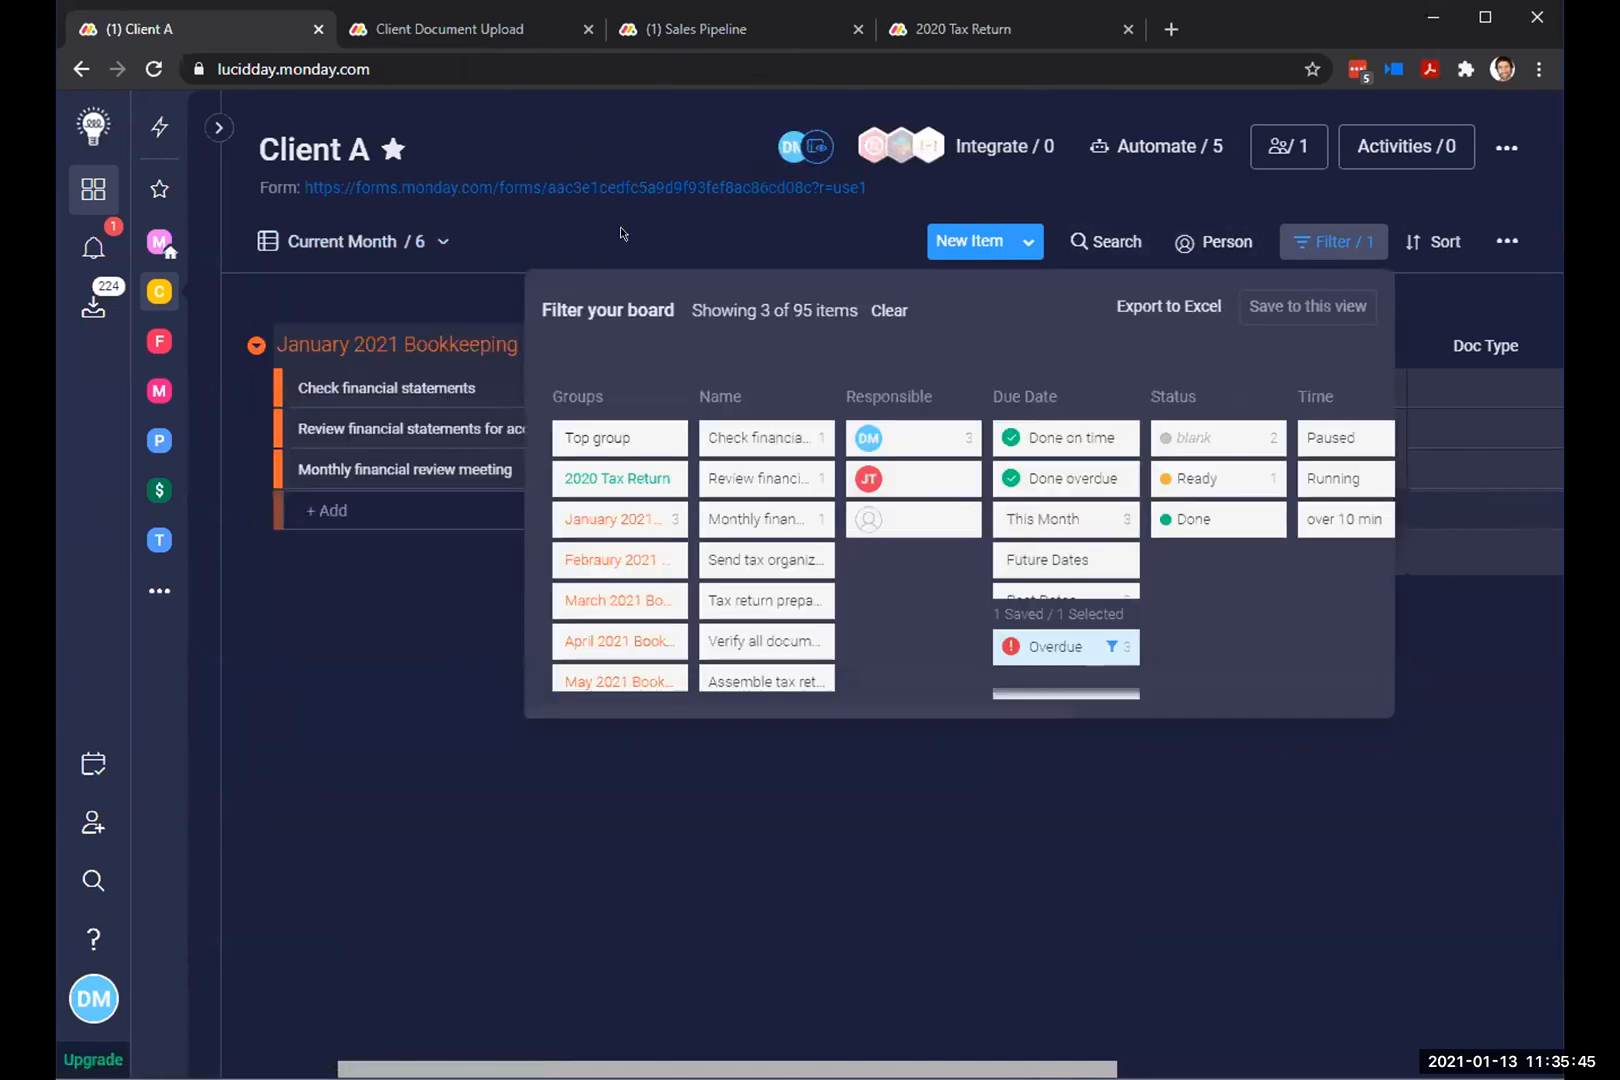
Step: Switch the board to the team member's personal items view and check its person filter and the list of views
{"action": "left_click", "coordinate": [370, 241]}
{"action": "left_click", "coordinate": [386, 571]}
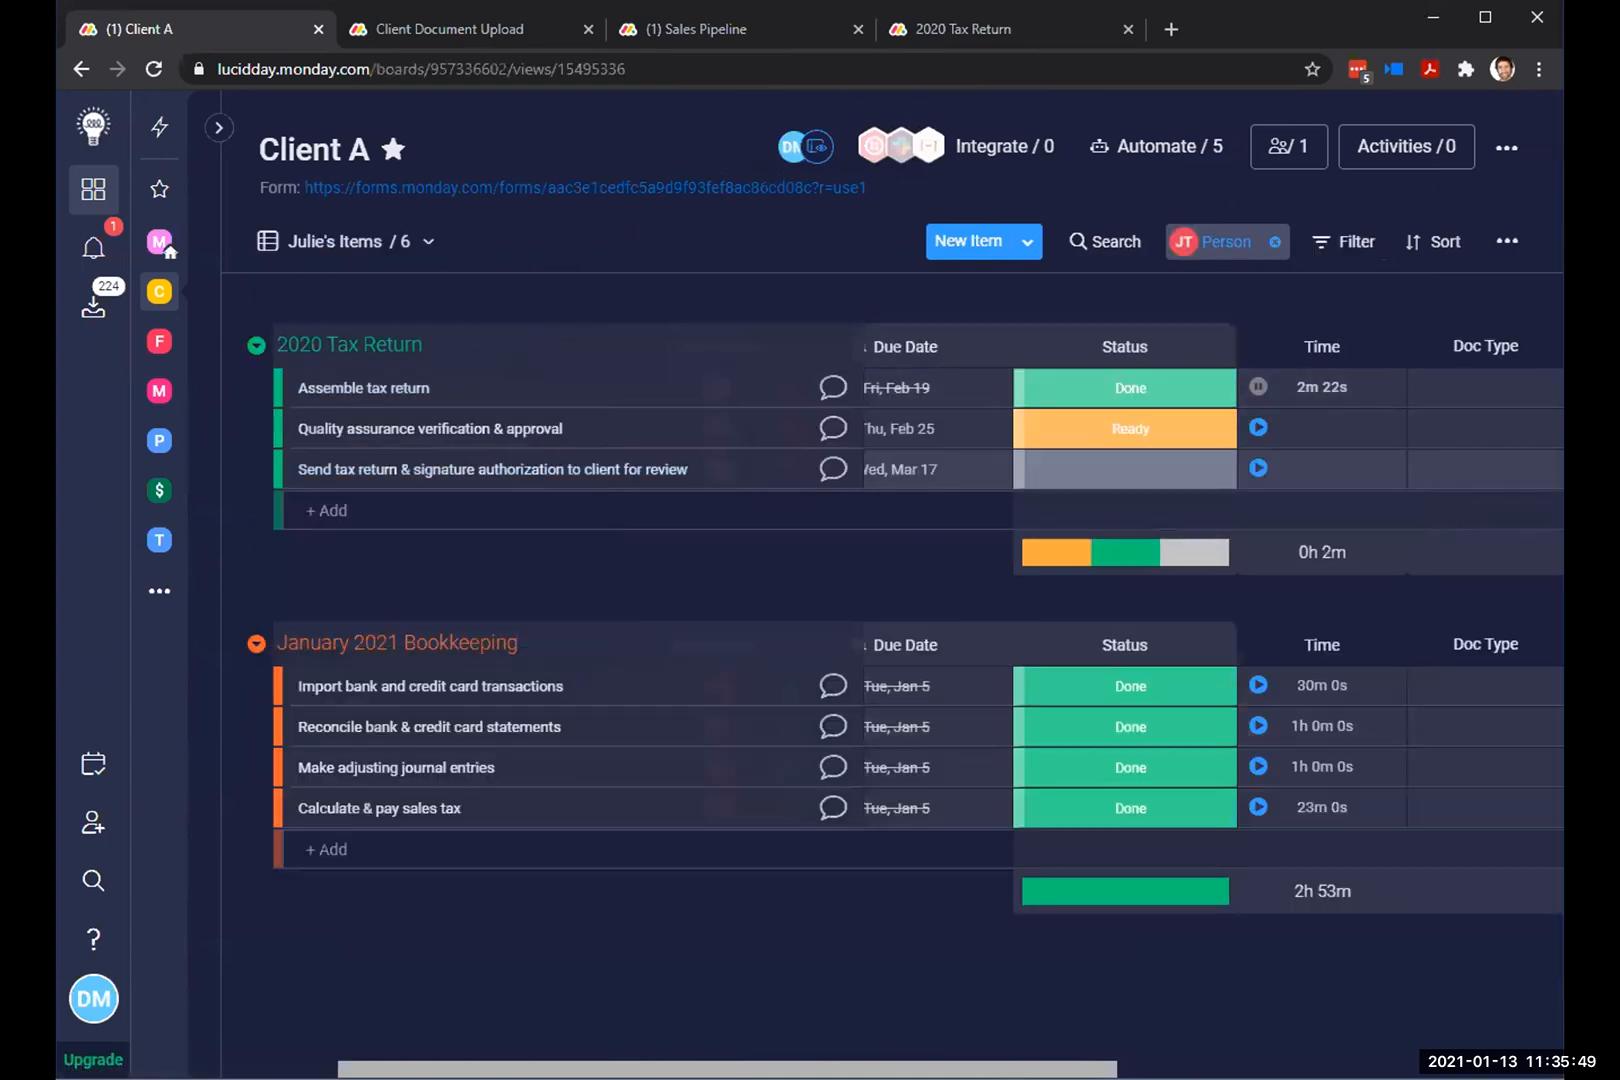
{"action": "mouse_move", "coordinate": [1216, 240]}
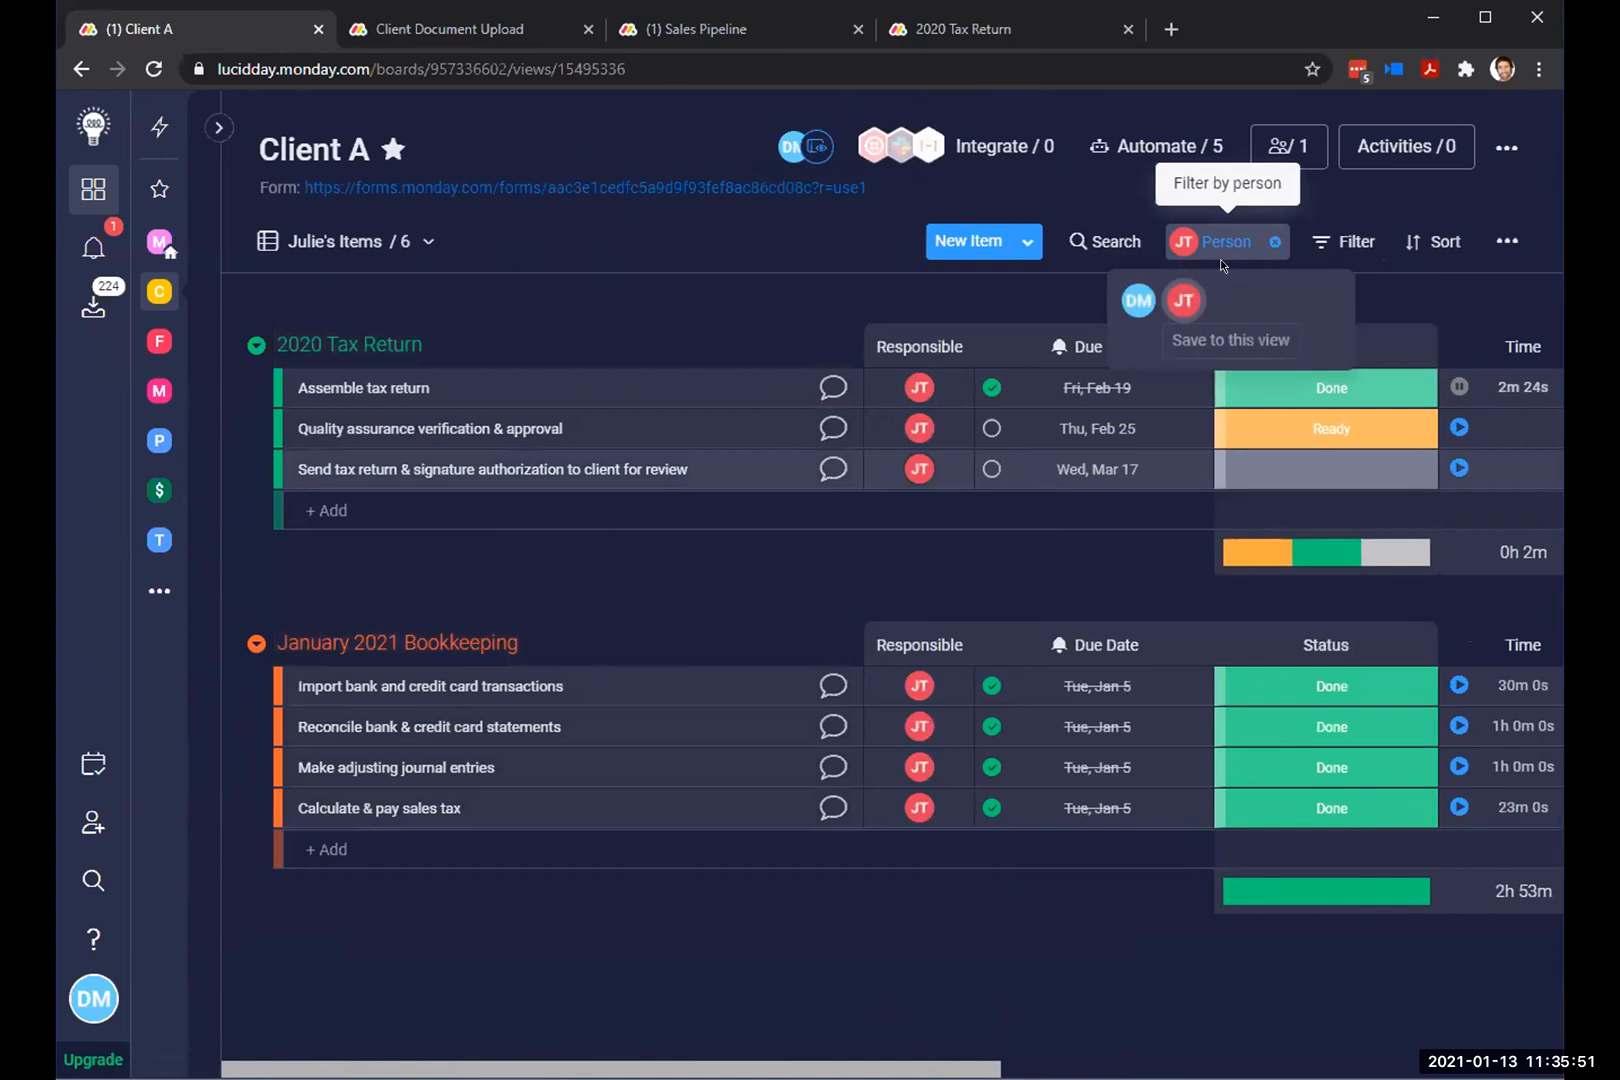
{"action": "left_click", "coordinate": [370, 241]}
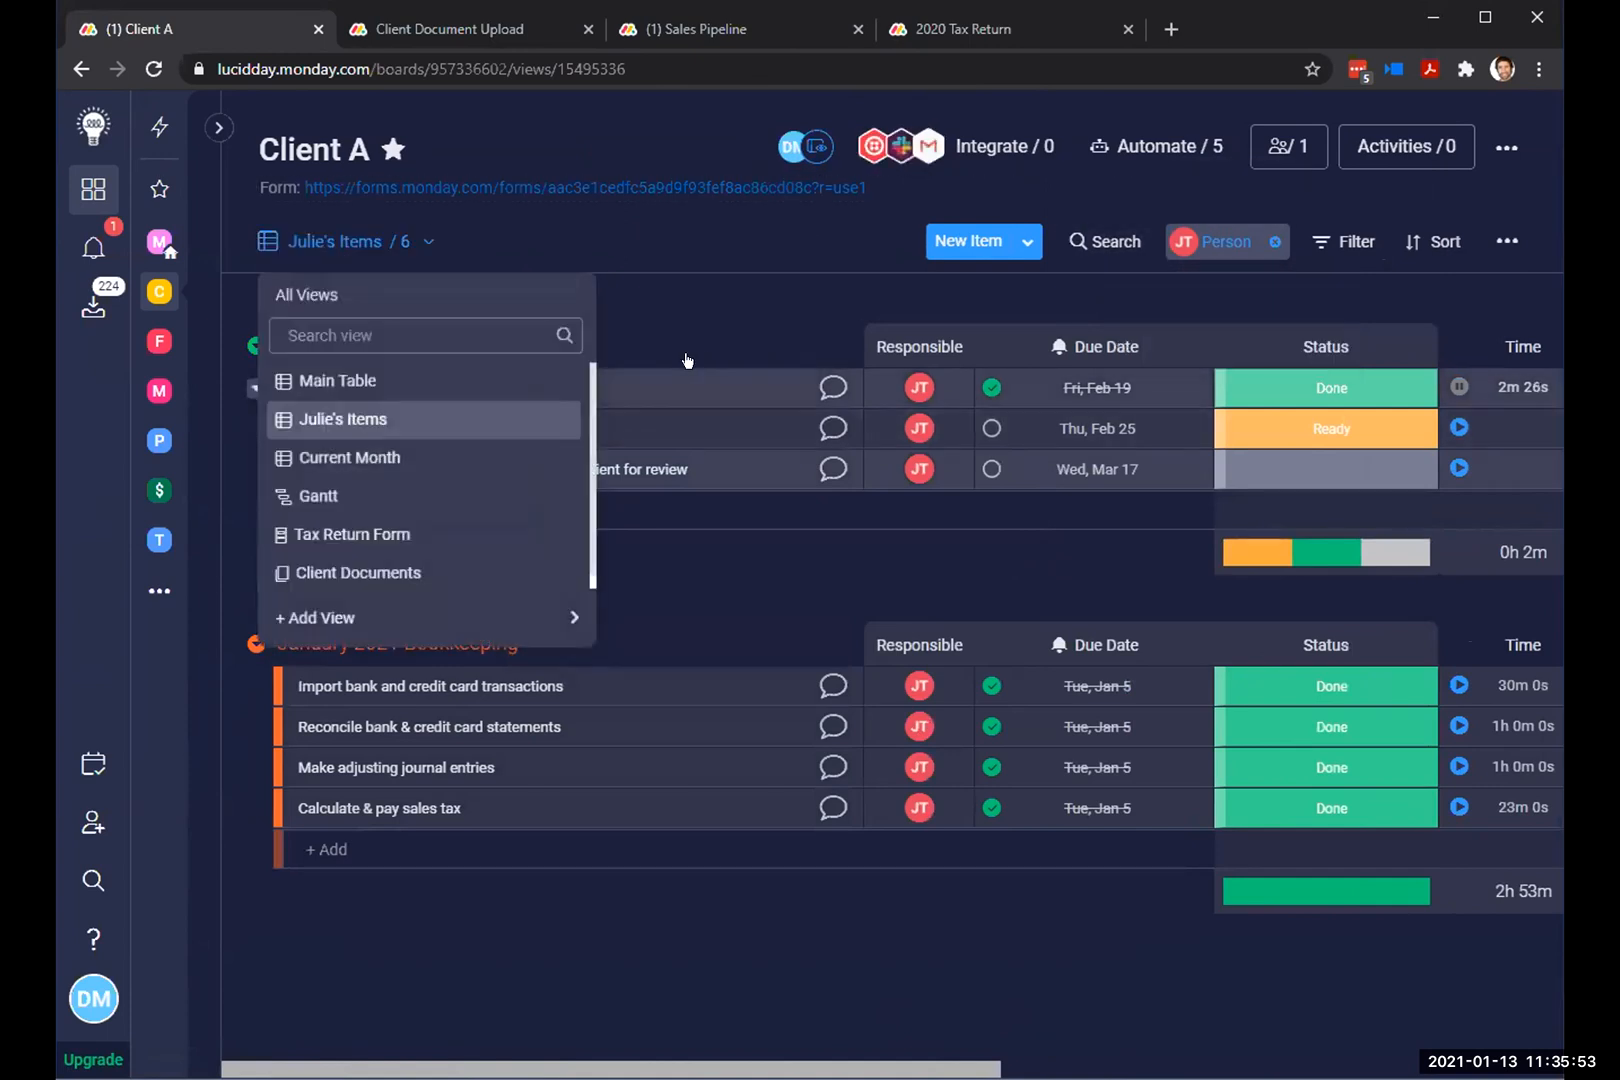
{"action": "left_click", "coordinate": [806, 297]}
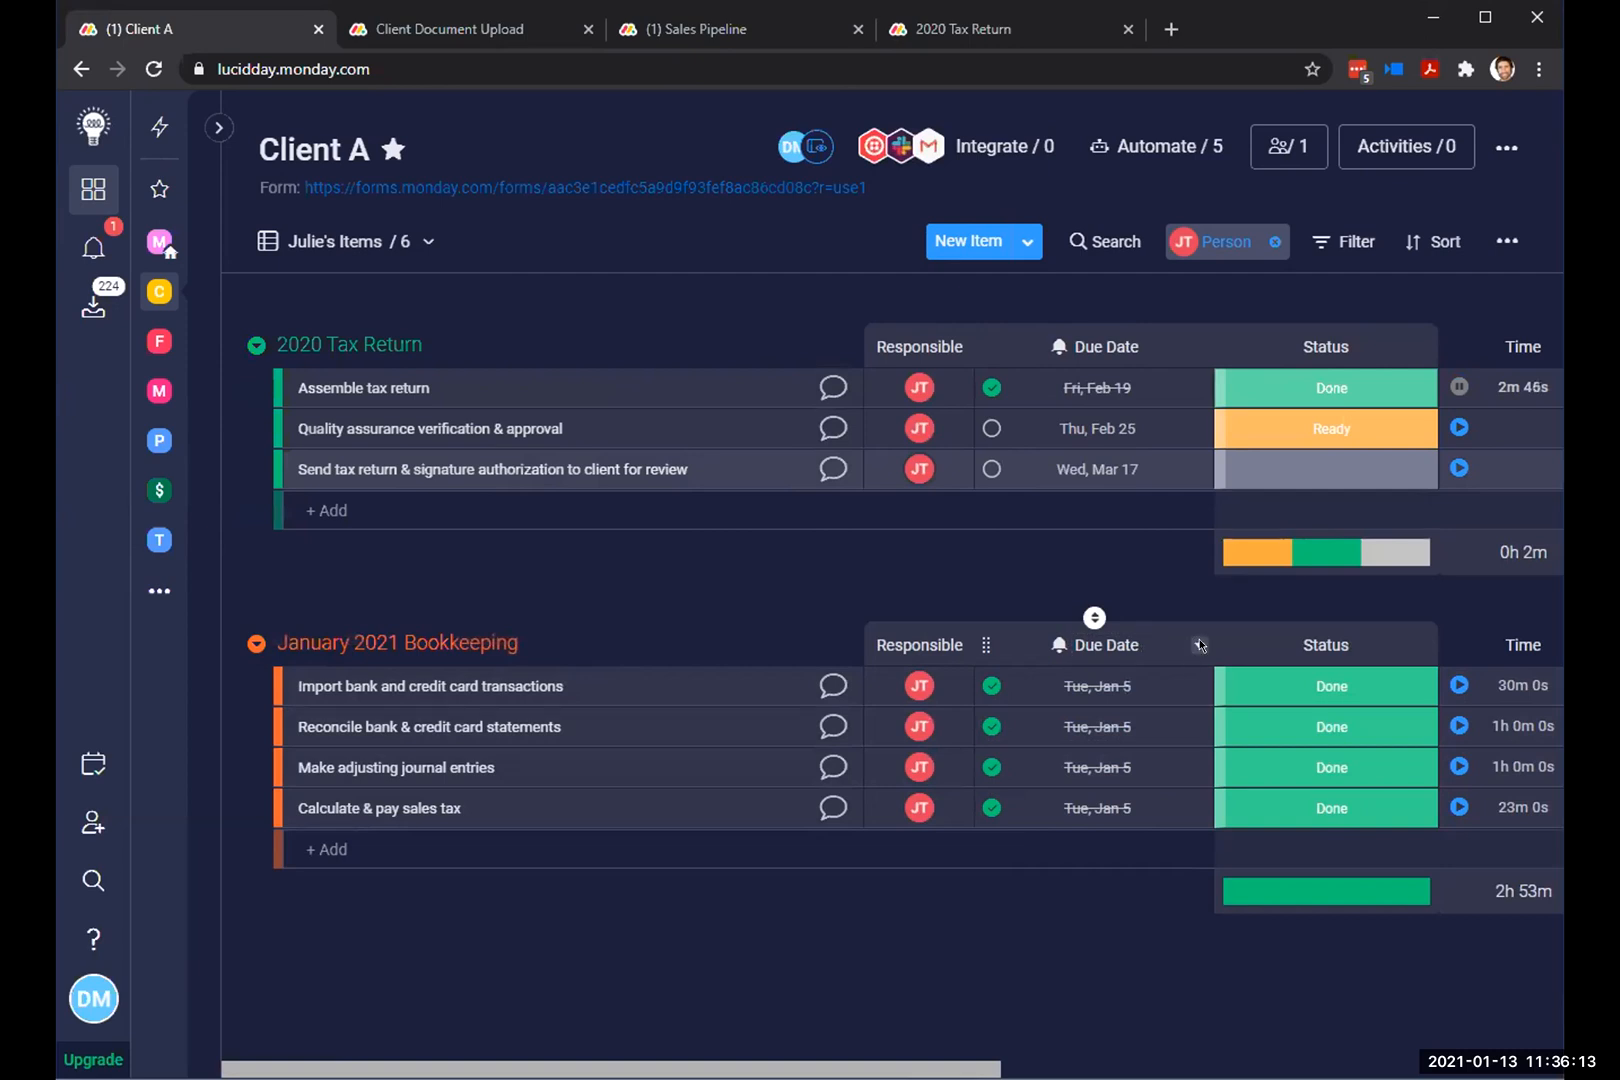
Step: Examine the Due Date column's calendar sync settings and its deadline mode and date reminder options in January 2021 Bookkeeping
{"action": "left_click", "coordinate": [1198, 645]}
{"action": "left_click", "coordinate": [1131, 478]}
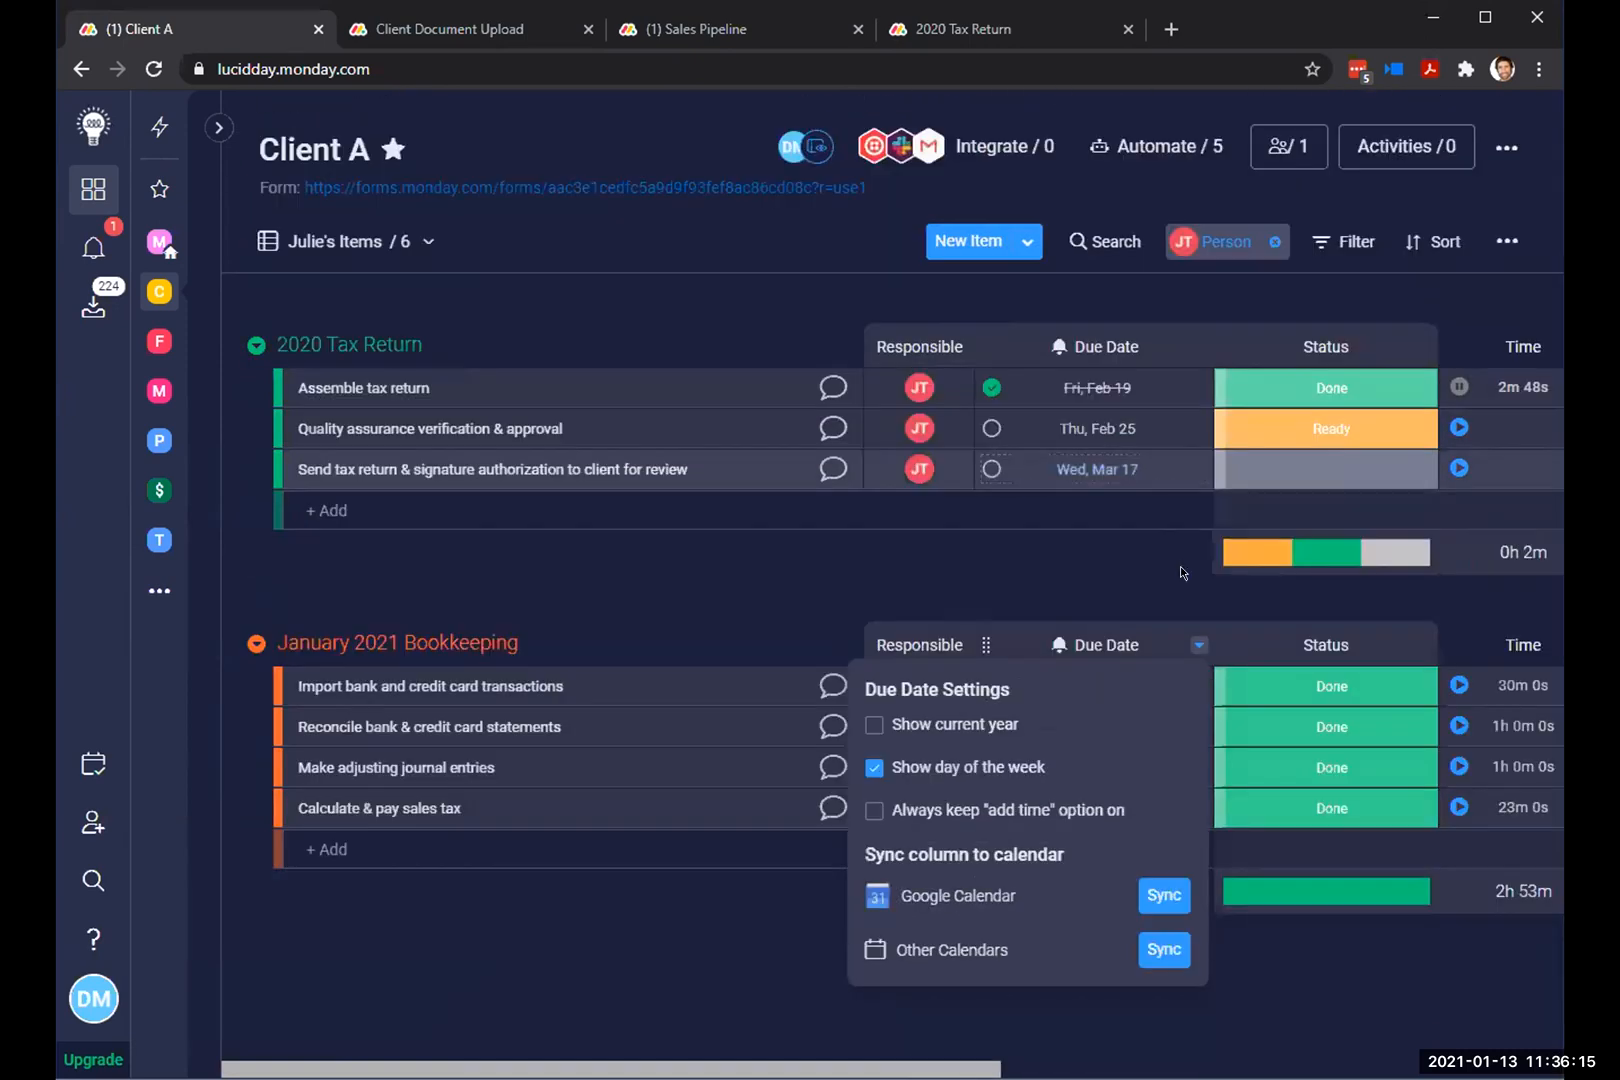
{"action": "left_click", "coordinate": [1085, 570]}
{"action": "left_click", "coordinate": [1198, 645]}
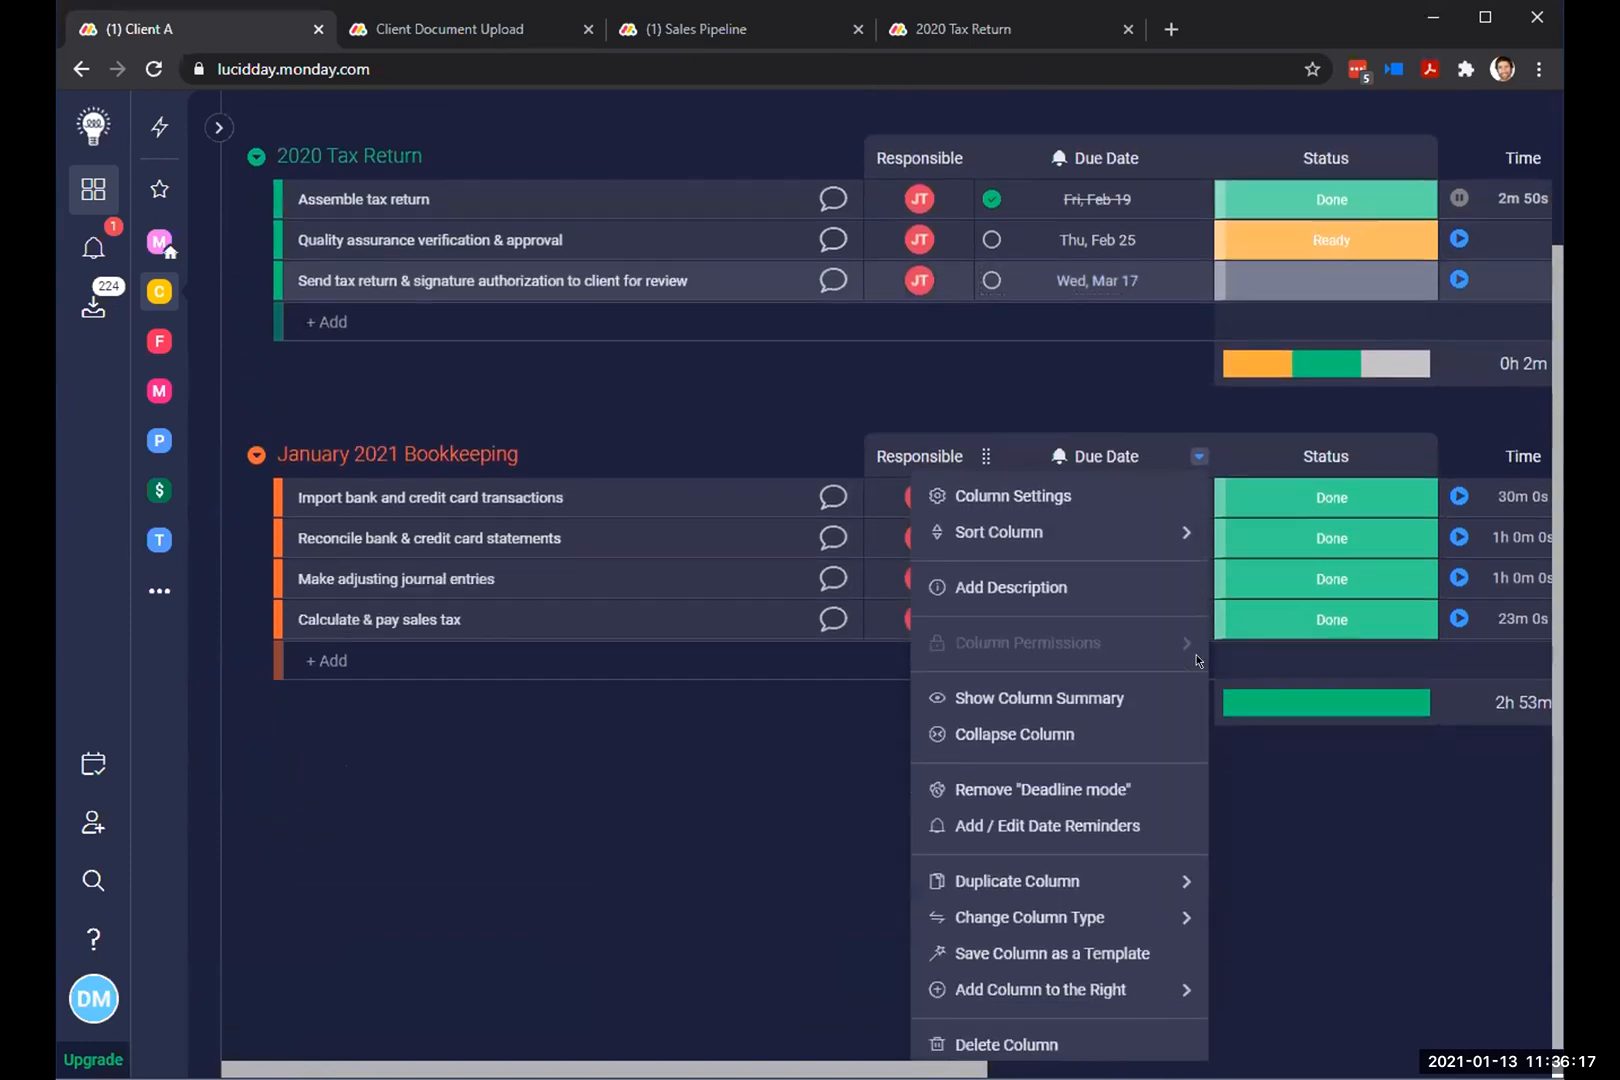
{"action": "left_click", "coordinate": [1062, 778]}
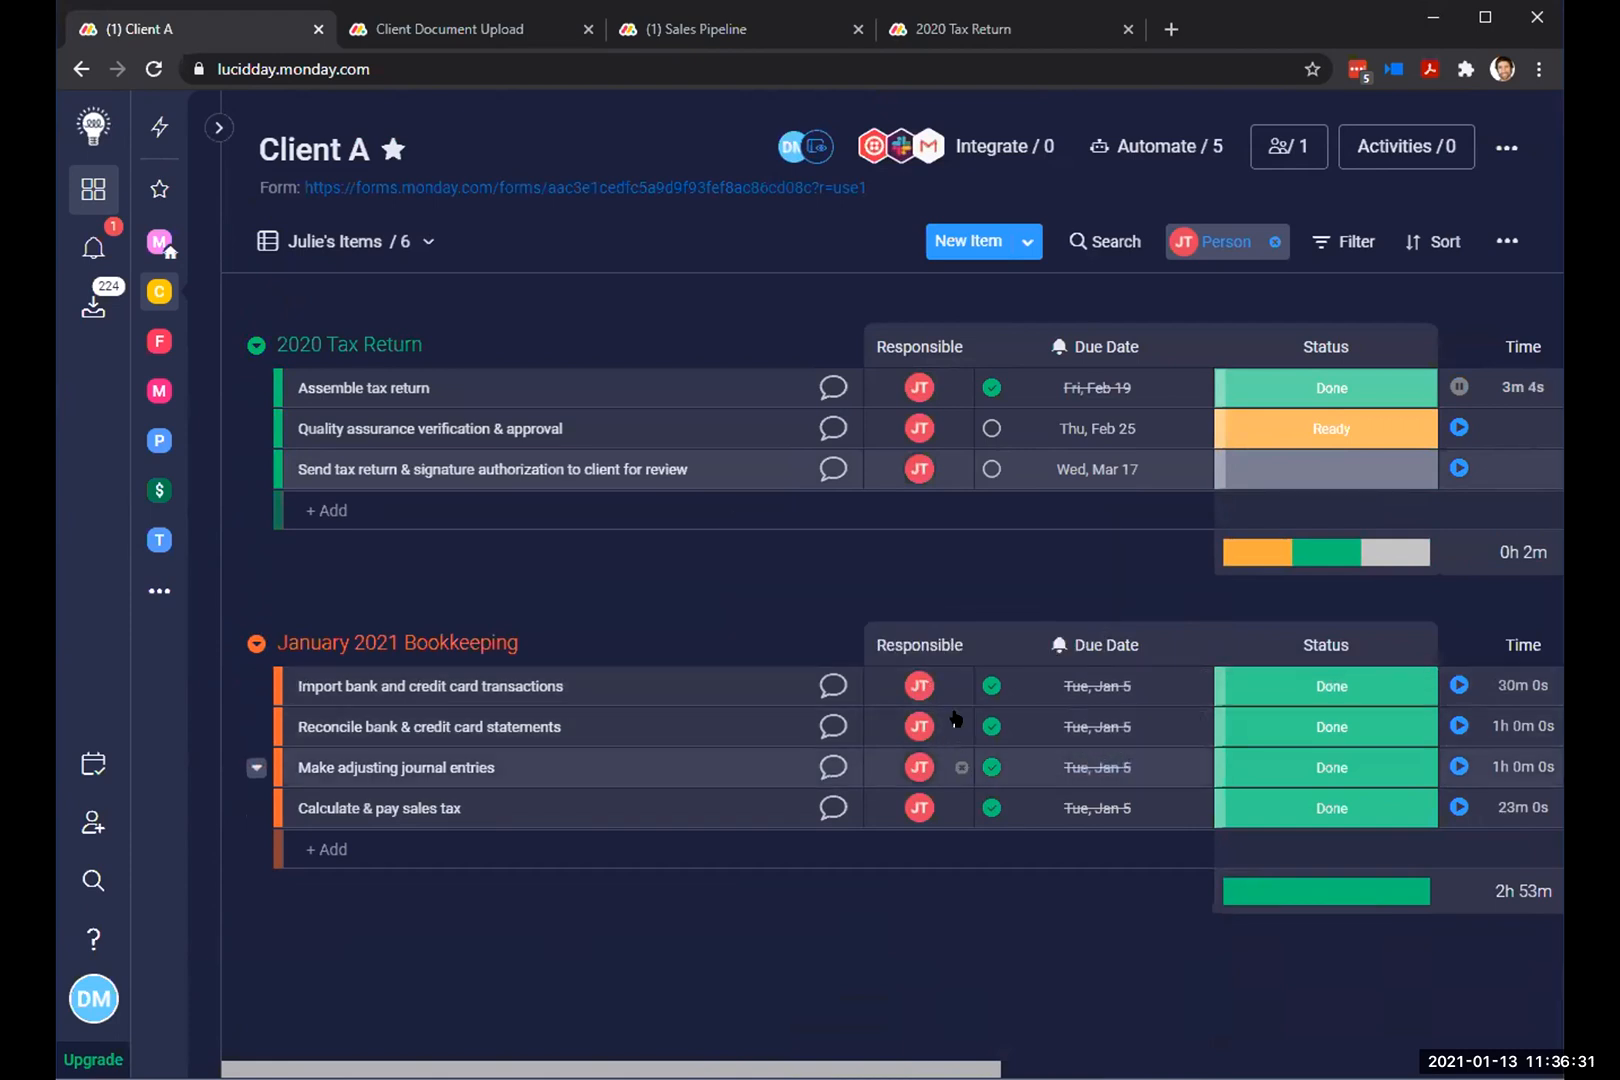
Step: Return the Client A board to the Main Table view
{"action": "left_click", "coordinate": [352, 242]}
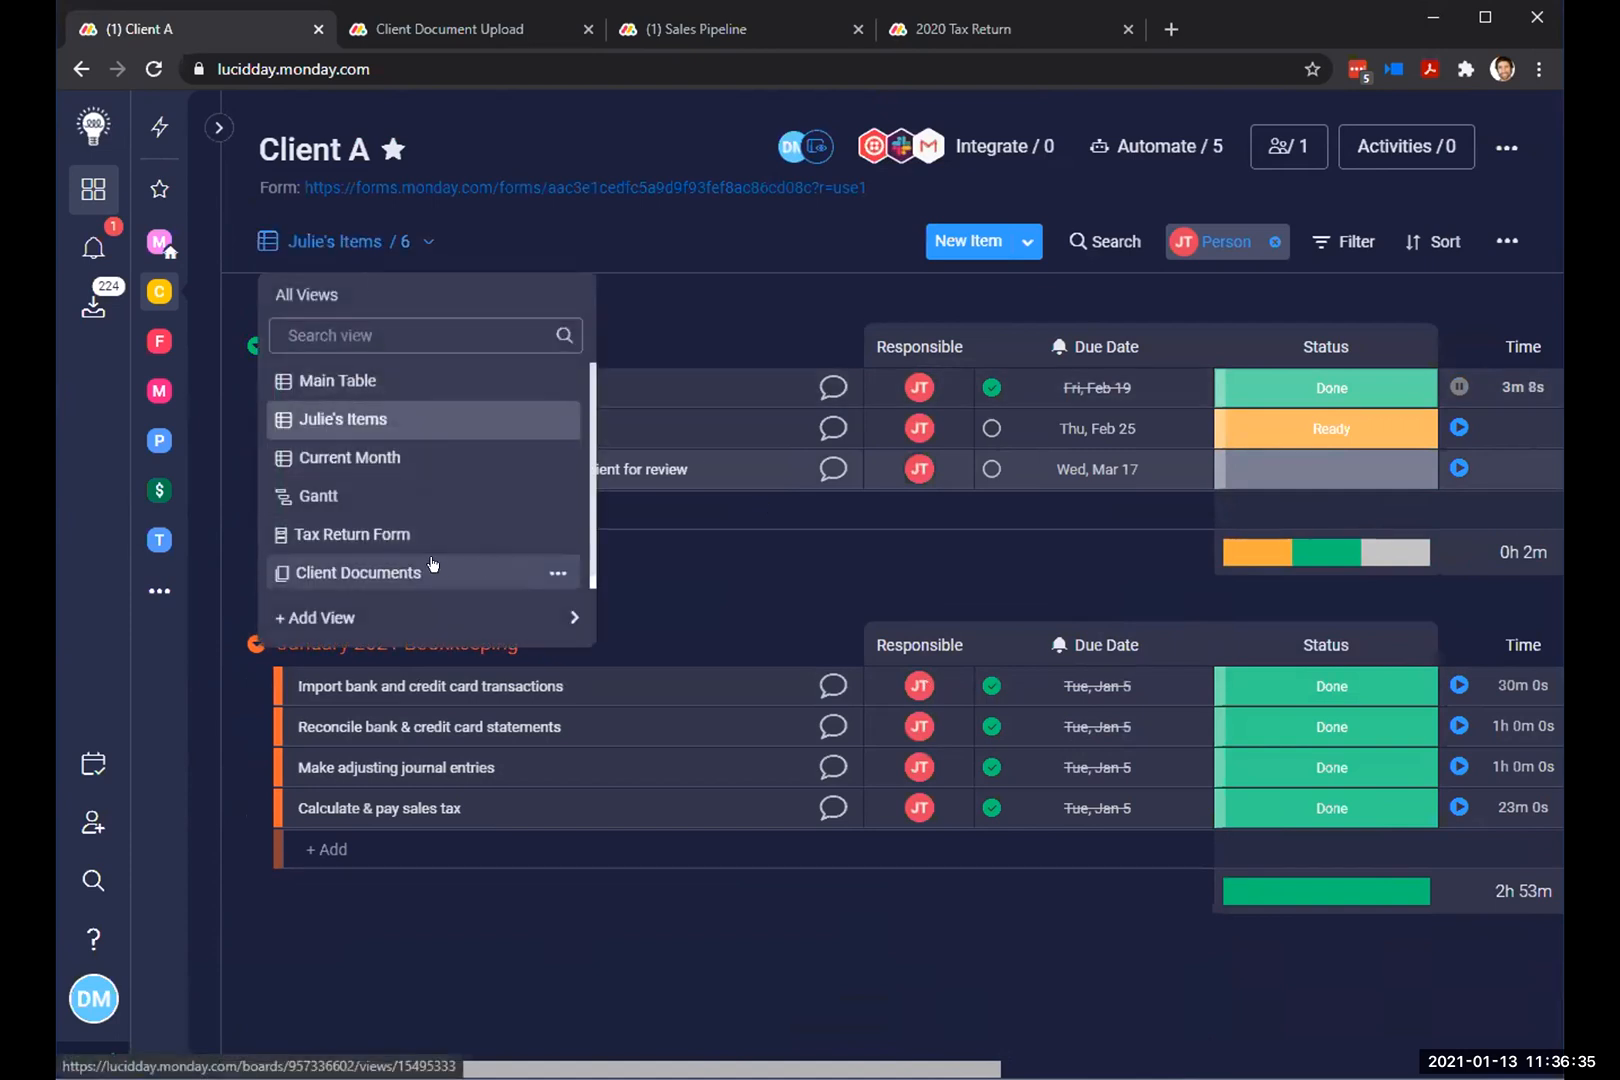
{"action": "left_click", "coordinate": [381, 239]}
{"action": "left_click", "coordinate": [381, 239]}
{"action": "left_click", "coordinate": [362, 374]}
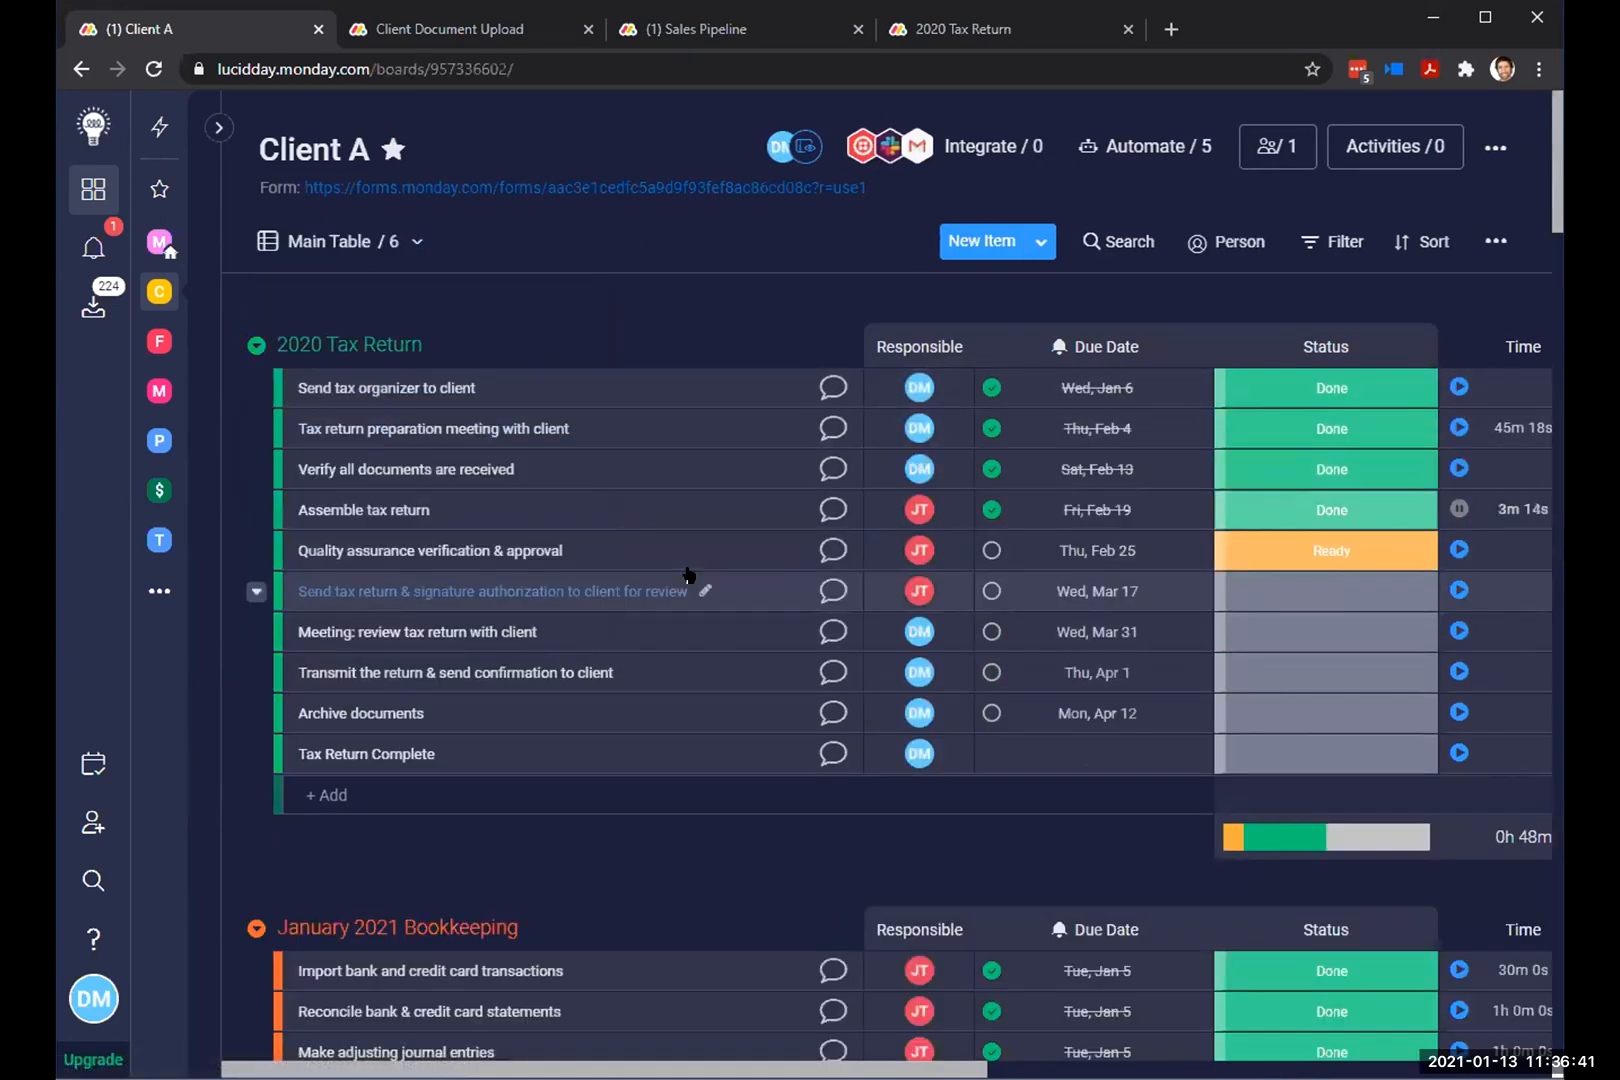
Step: Check the options for duplicating the January 2021 Bookkeeping group without applying any of them
{"action": "scroll", "coordinate": [700, 660], "scroll_direction": "down", "scroll_amount": 3}
{"action": "scroll", "coordinate": [705, 720], "scroll_direction": "down", "scroll_amount": 1}
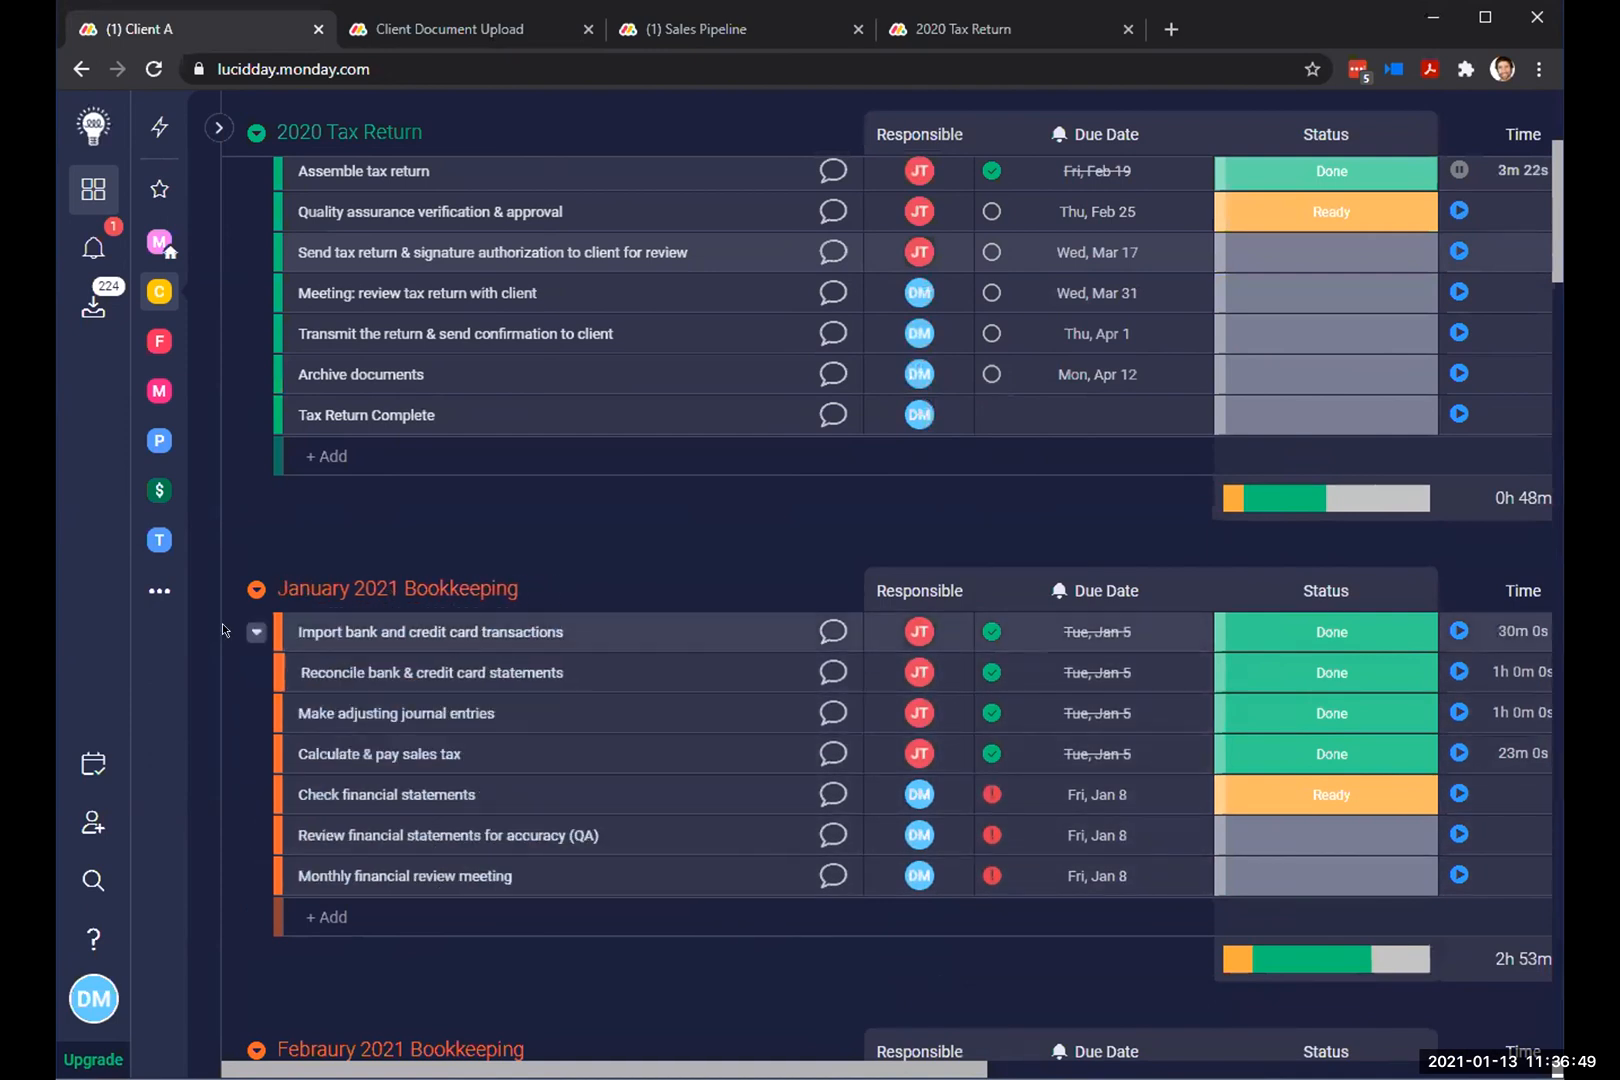
{"action": "left_click", "coordinate": [255, 590]}
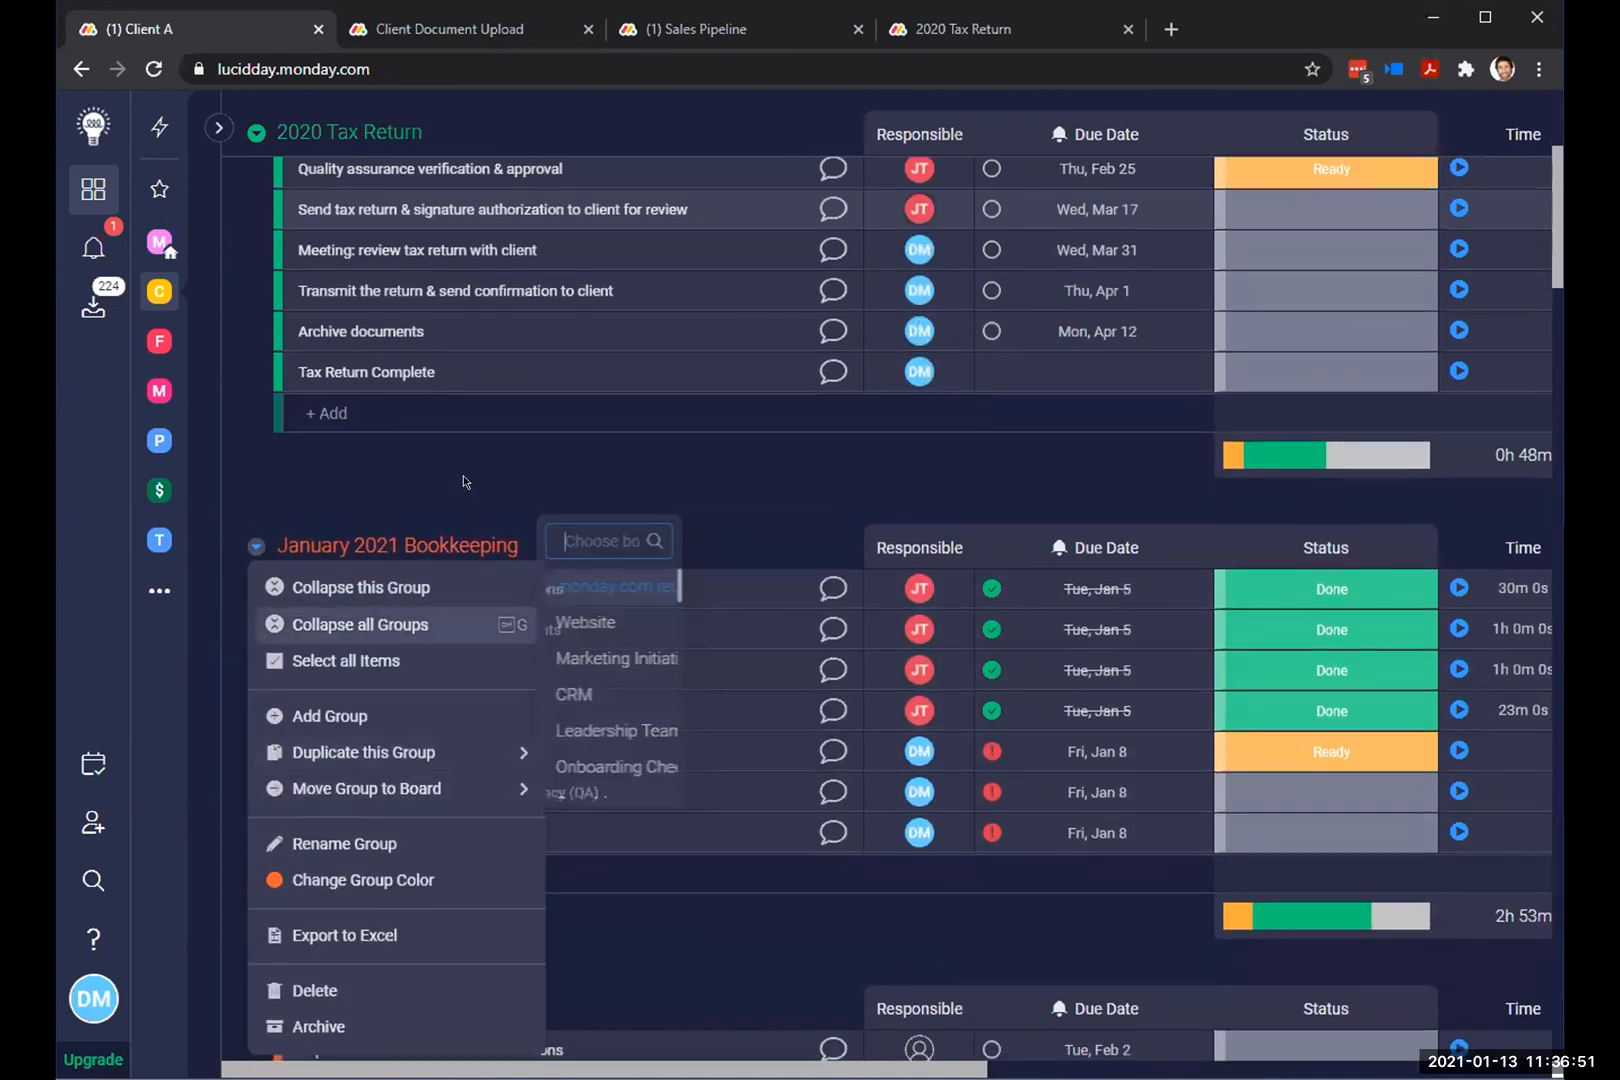
{"action": "mouse_move", "coordinate": [419, 756]}
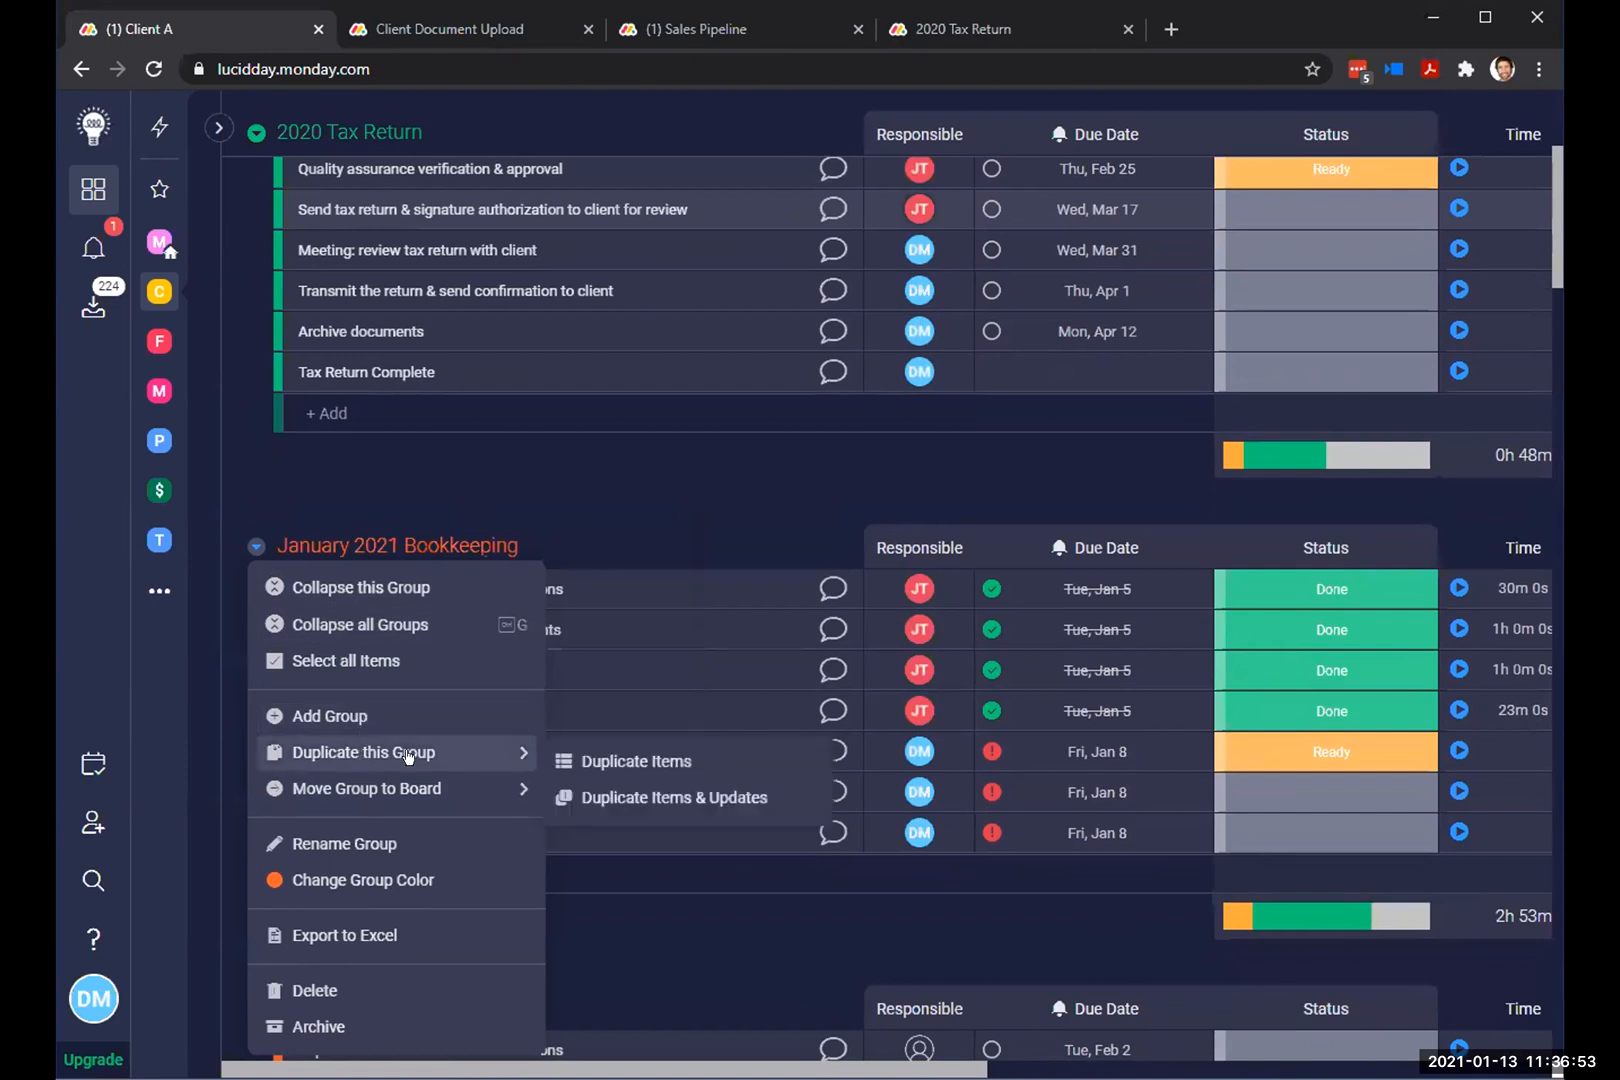
{"action": "left_click", "coordinate": [640, 485]}
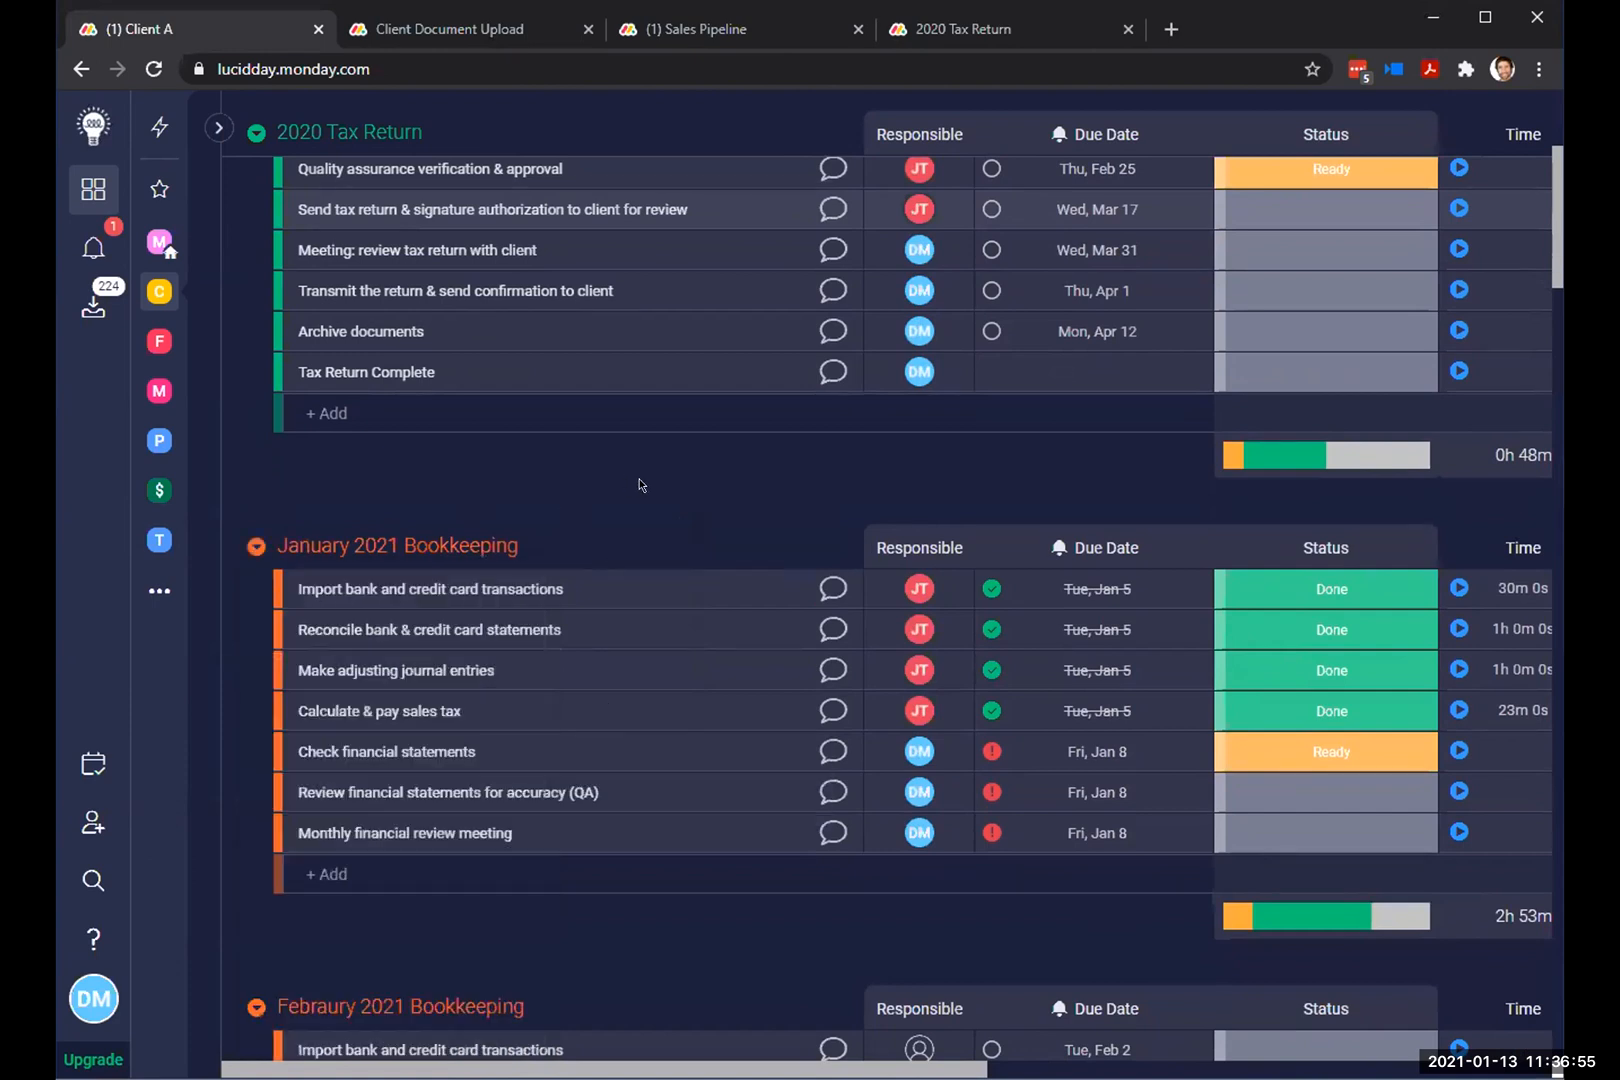
Step: Look through the February and March 2021 bookkeeping groups and return to the January 2021 Bookkeeping due dates
{"action": "scroll", "coordinate": [535, 860], "scroll_direction": "down", "scroll_amount": 8}
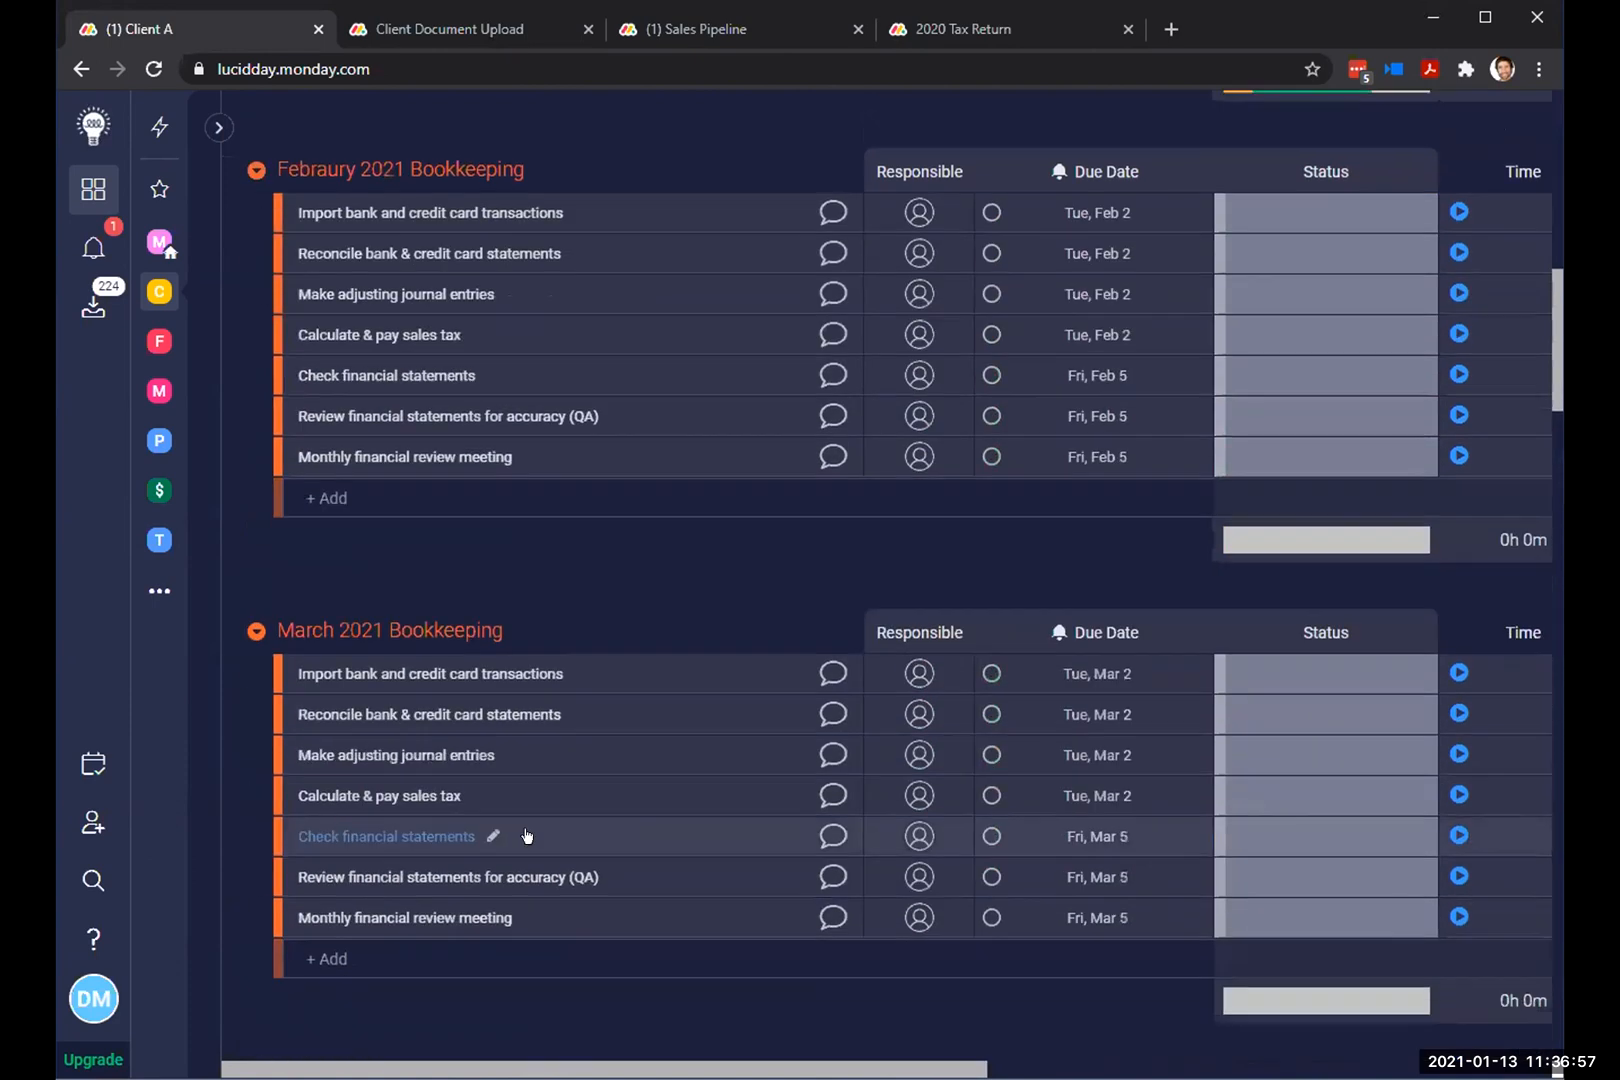
{"action": "scroll", "coordinate": [528, 838], "scroll_direction": "up", "scroll_amount": 9}
{"action": "scroll", "coordinate": [517, 845], "scroll_direction": "down", "scroll_amount": 1}
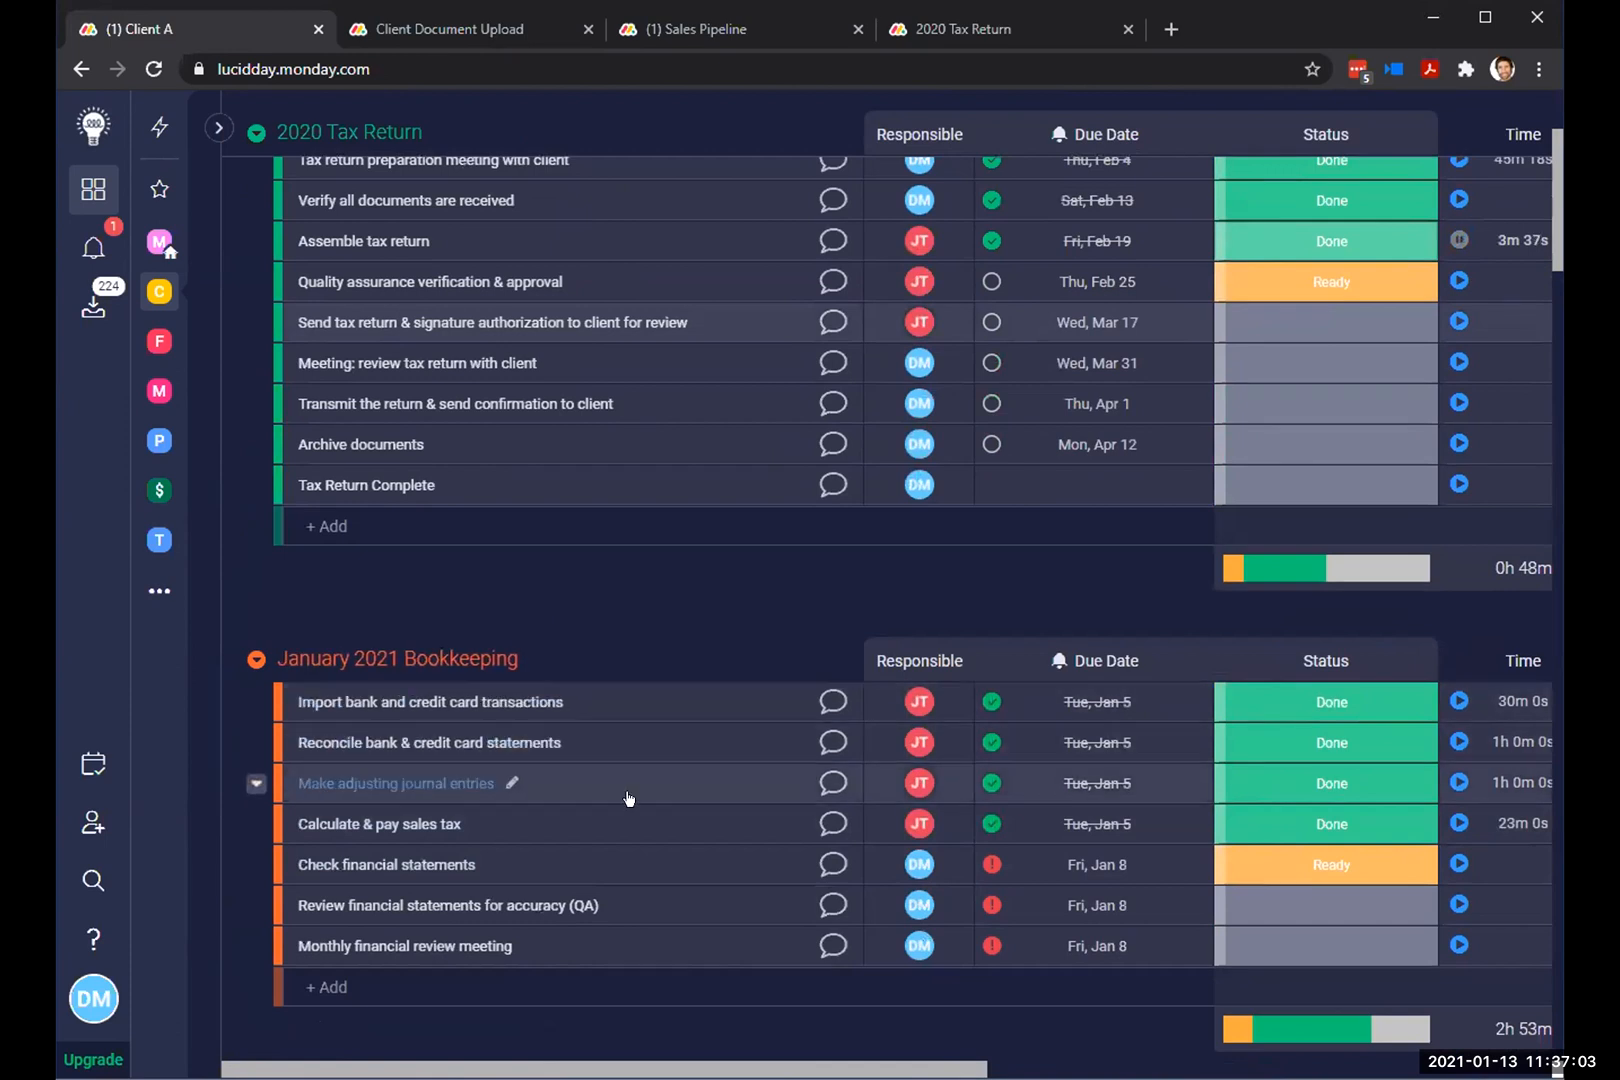
{"action": "scroll", "coordinate": [649, 851], "scroll_direction": "down", "scroll_amount": 1}
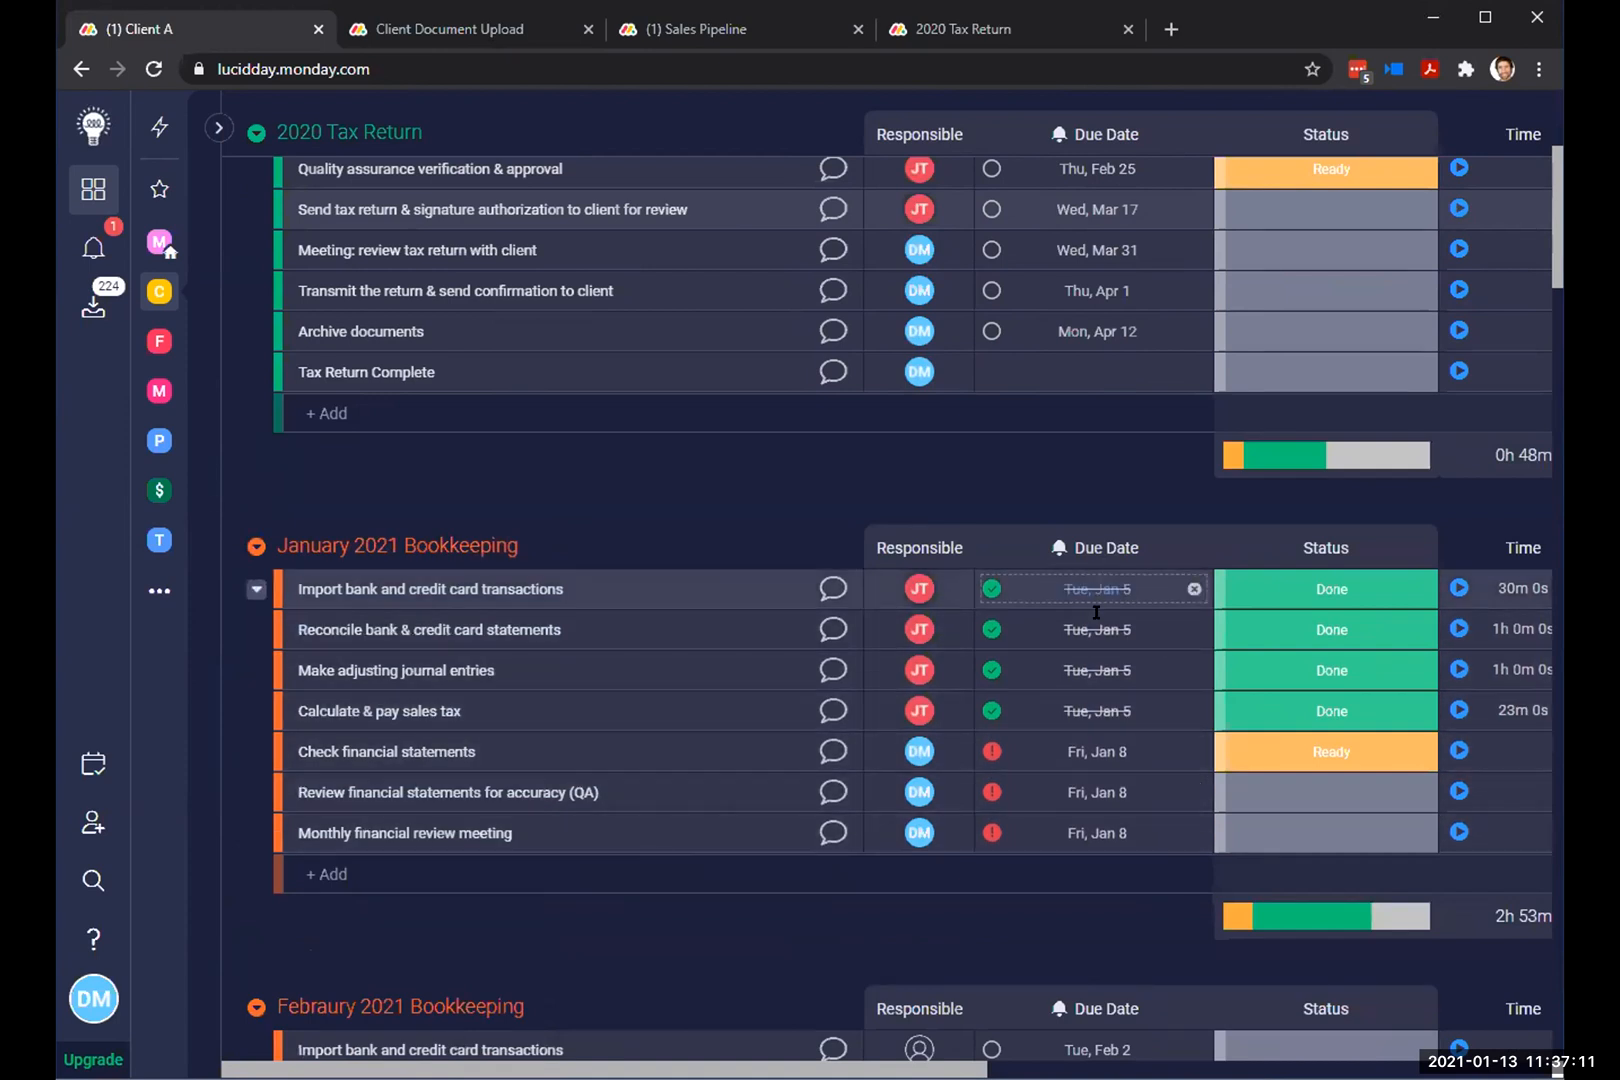
Step: Set the due date of the Monthly financial review meeting in January 2021 Bookkeeping to January 16
{"action": "left_click", "coordinate": [1087, 832]}
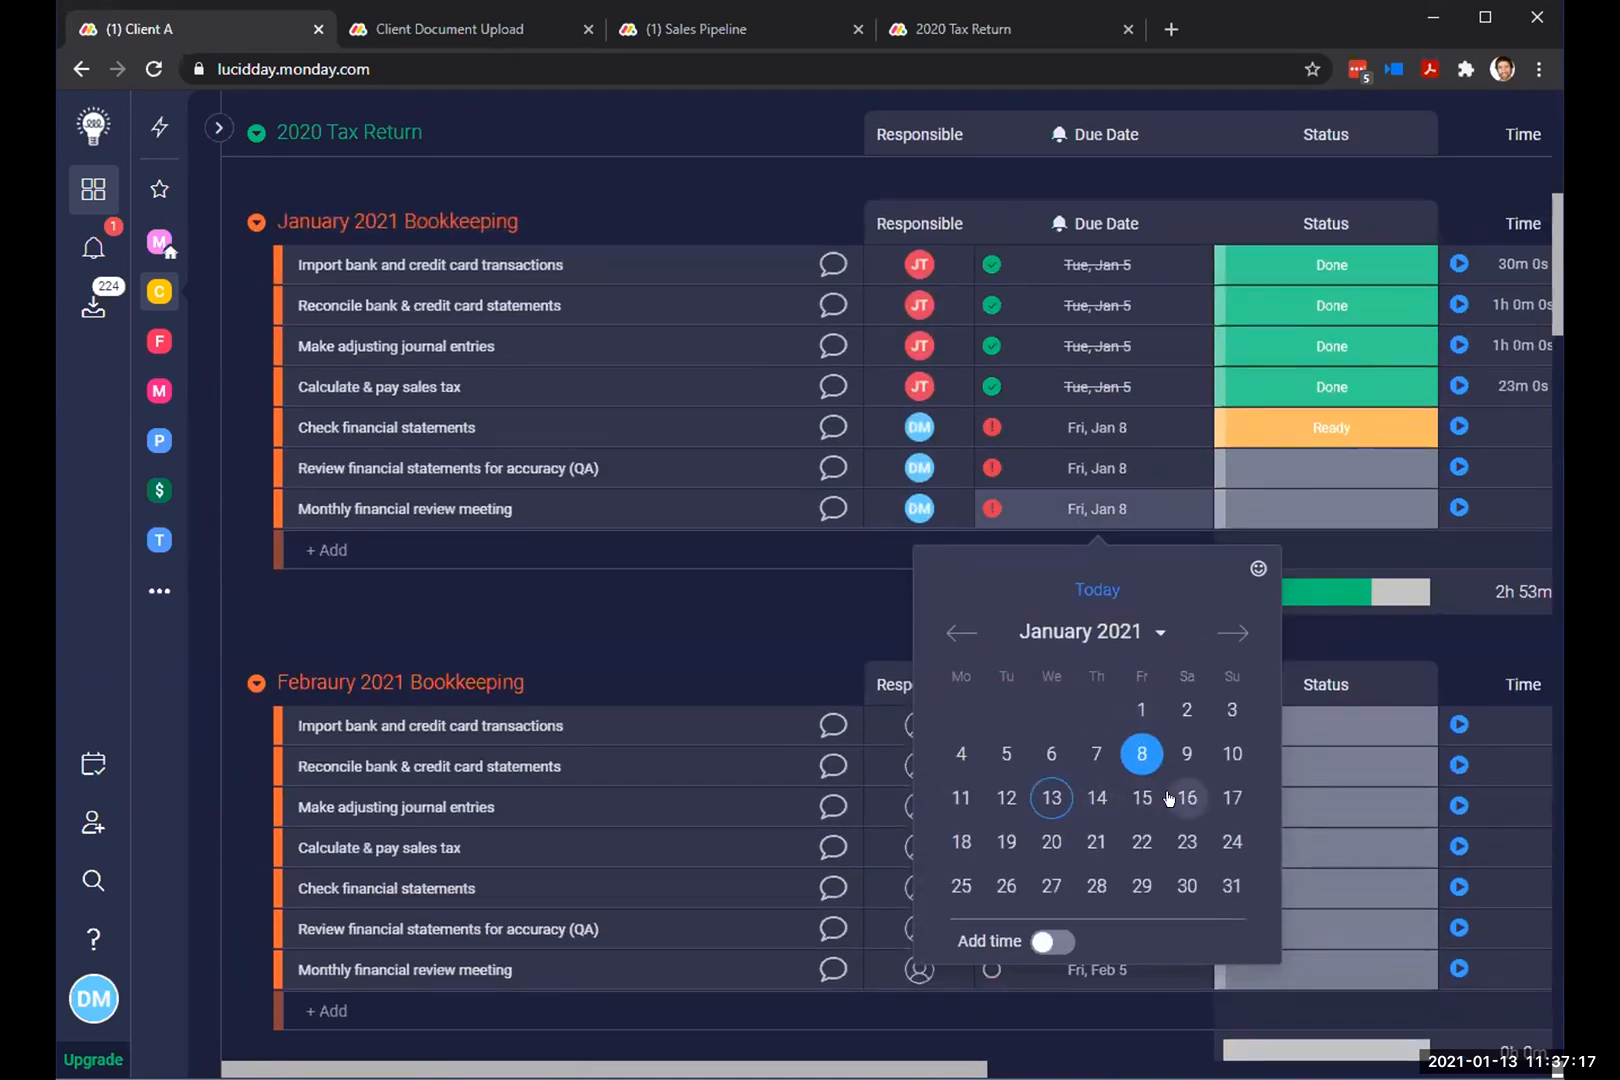
{"action": "left_click", "coordinate": [1185, 797]}
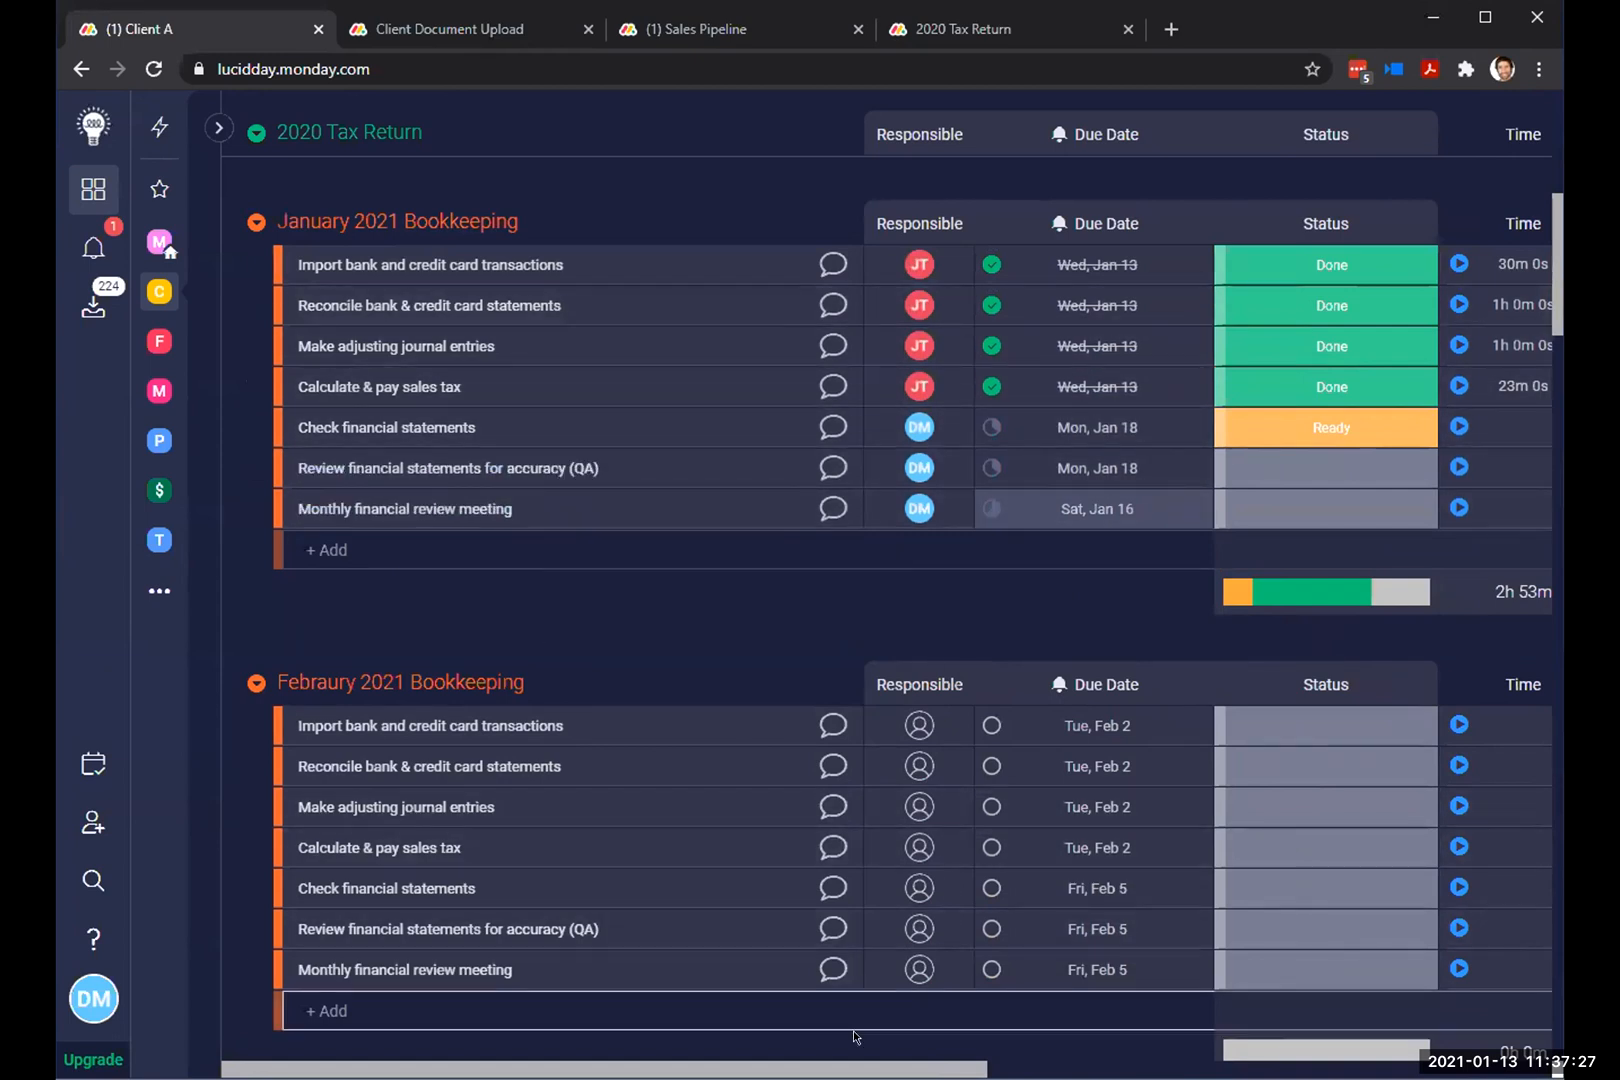
{"action": "scroll", "coordinate": [962, 675], "scroll_direction": "right", "scroll_amount": 5}
{"action": "scroll", "coordinate": [962, 675], "scroll_direction": "right", "scroll_amount": 2}
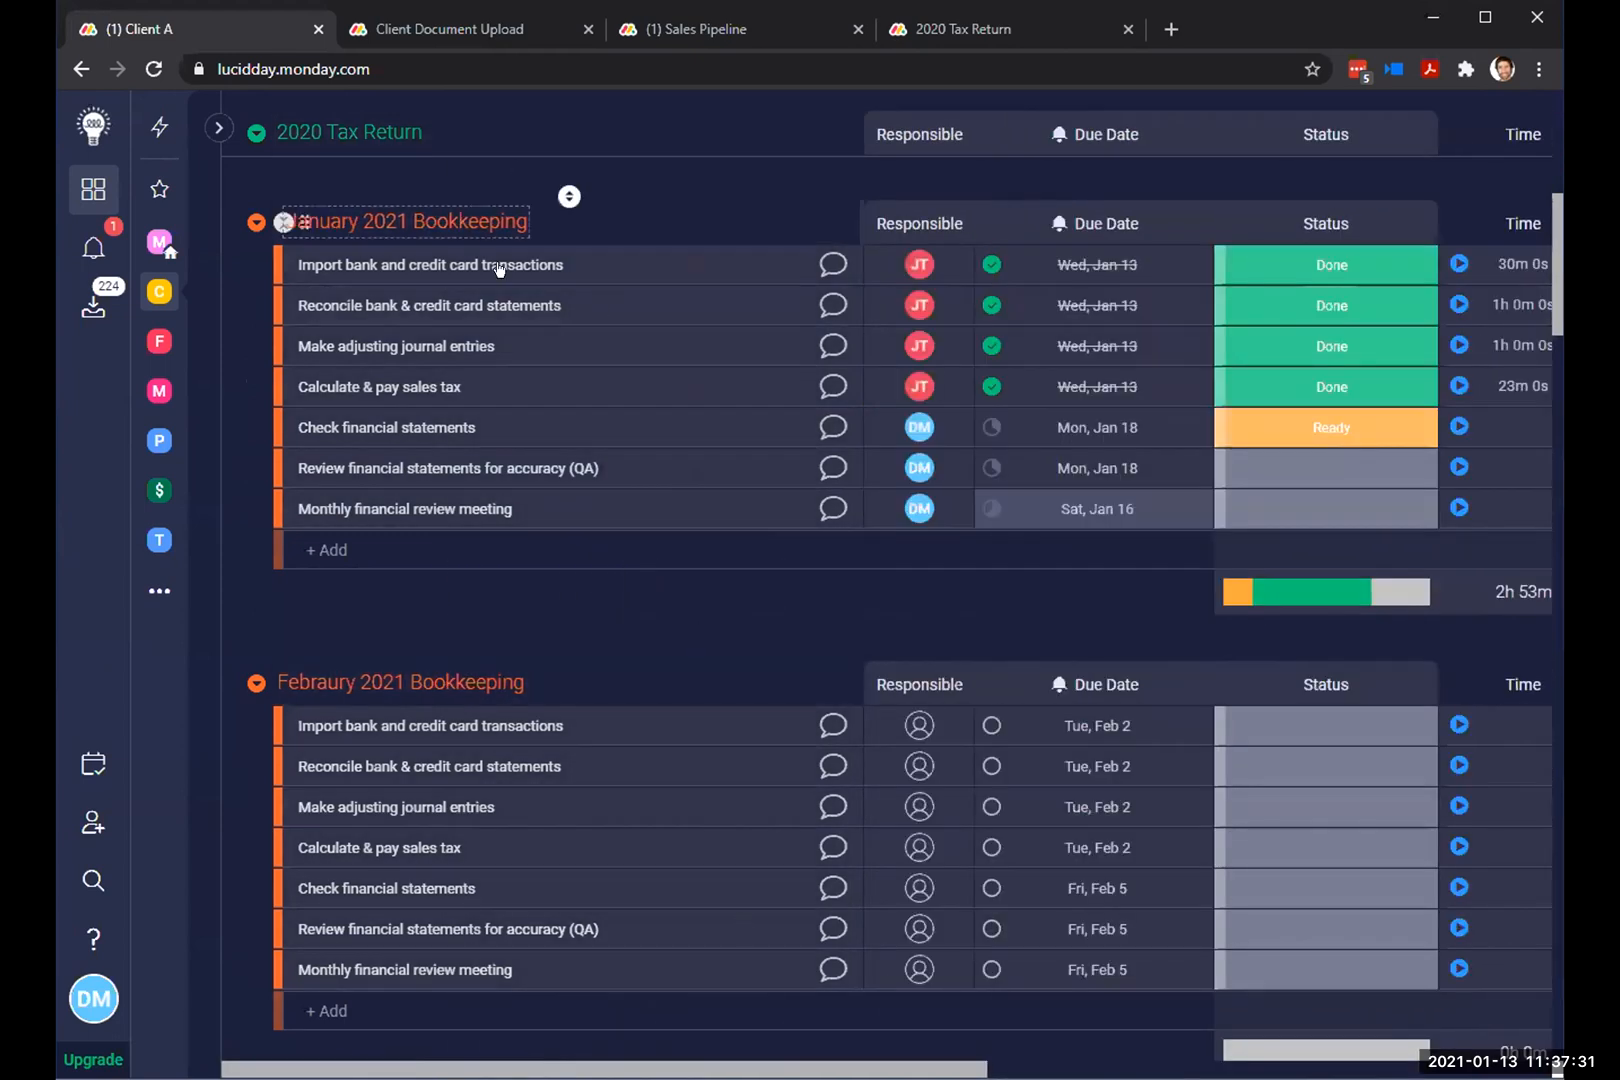
Step: Switch the Client A board from the Main Table to its Gantt view
{"action": "scroll", "coordinate": [555, 415], "scroll_direction": "up", "scroll_amount": 2}
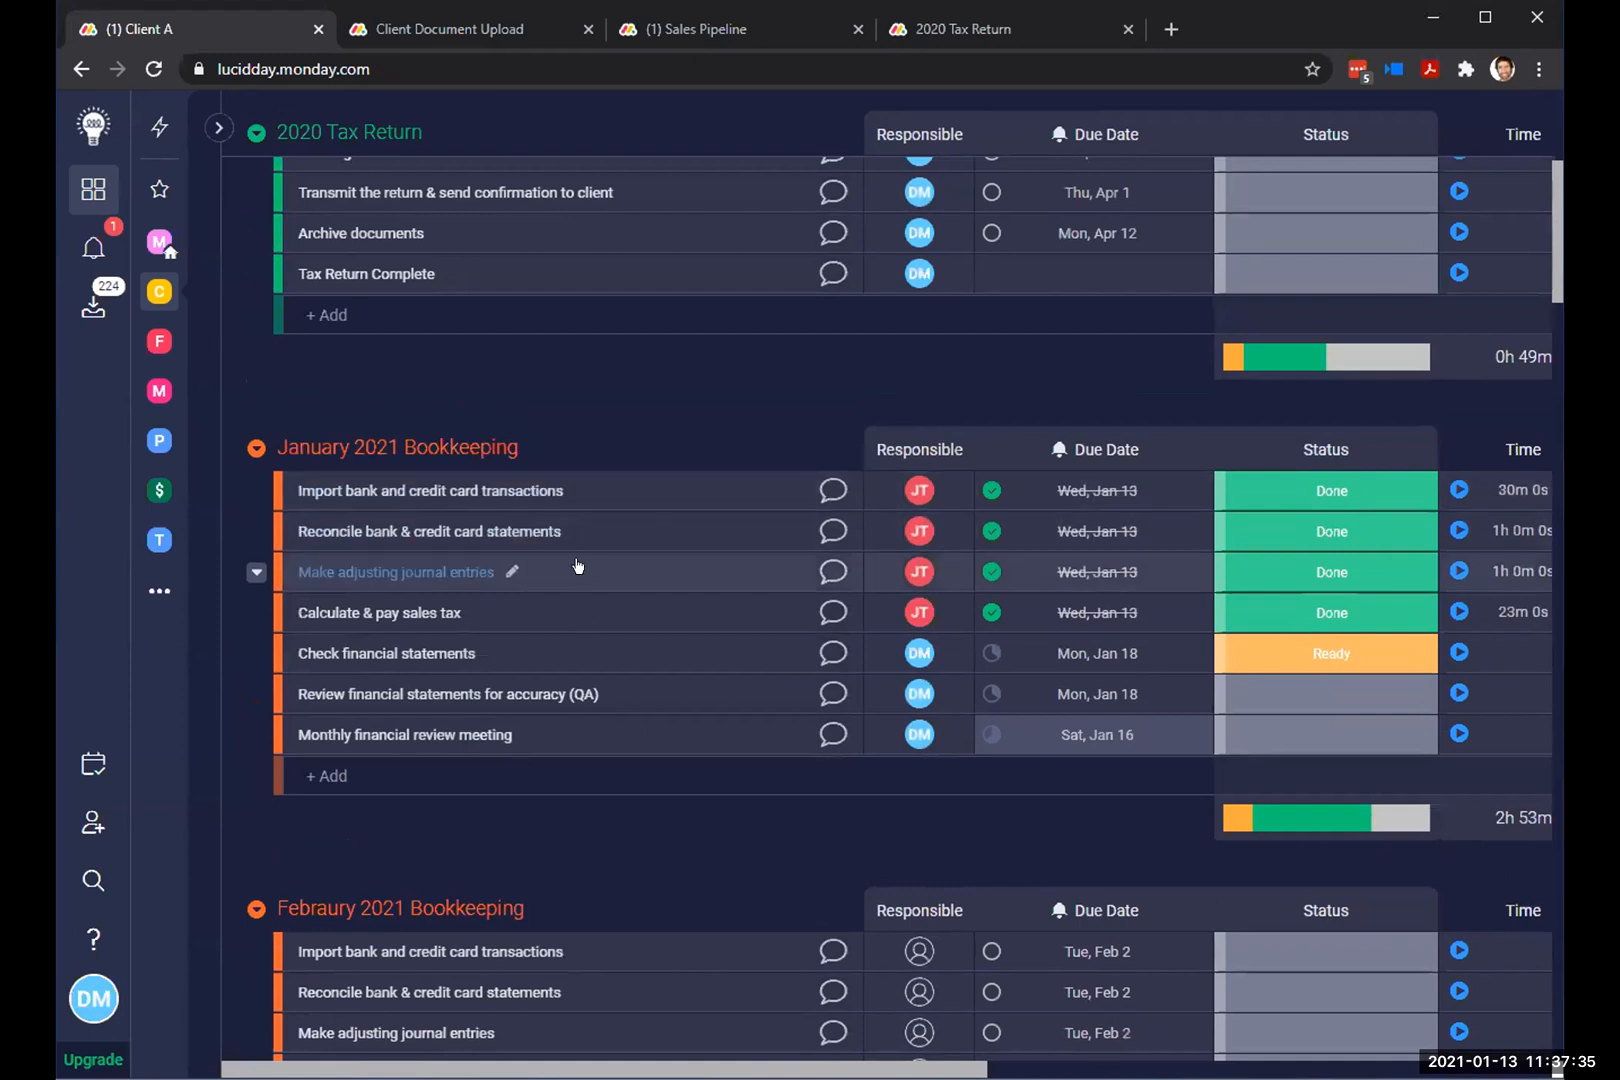
{"action": "scroll", "coordinate": [577, 566], "scroll_direction": "up", "scroll_amount": 4}
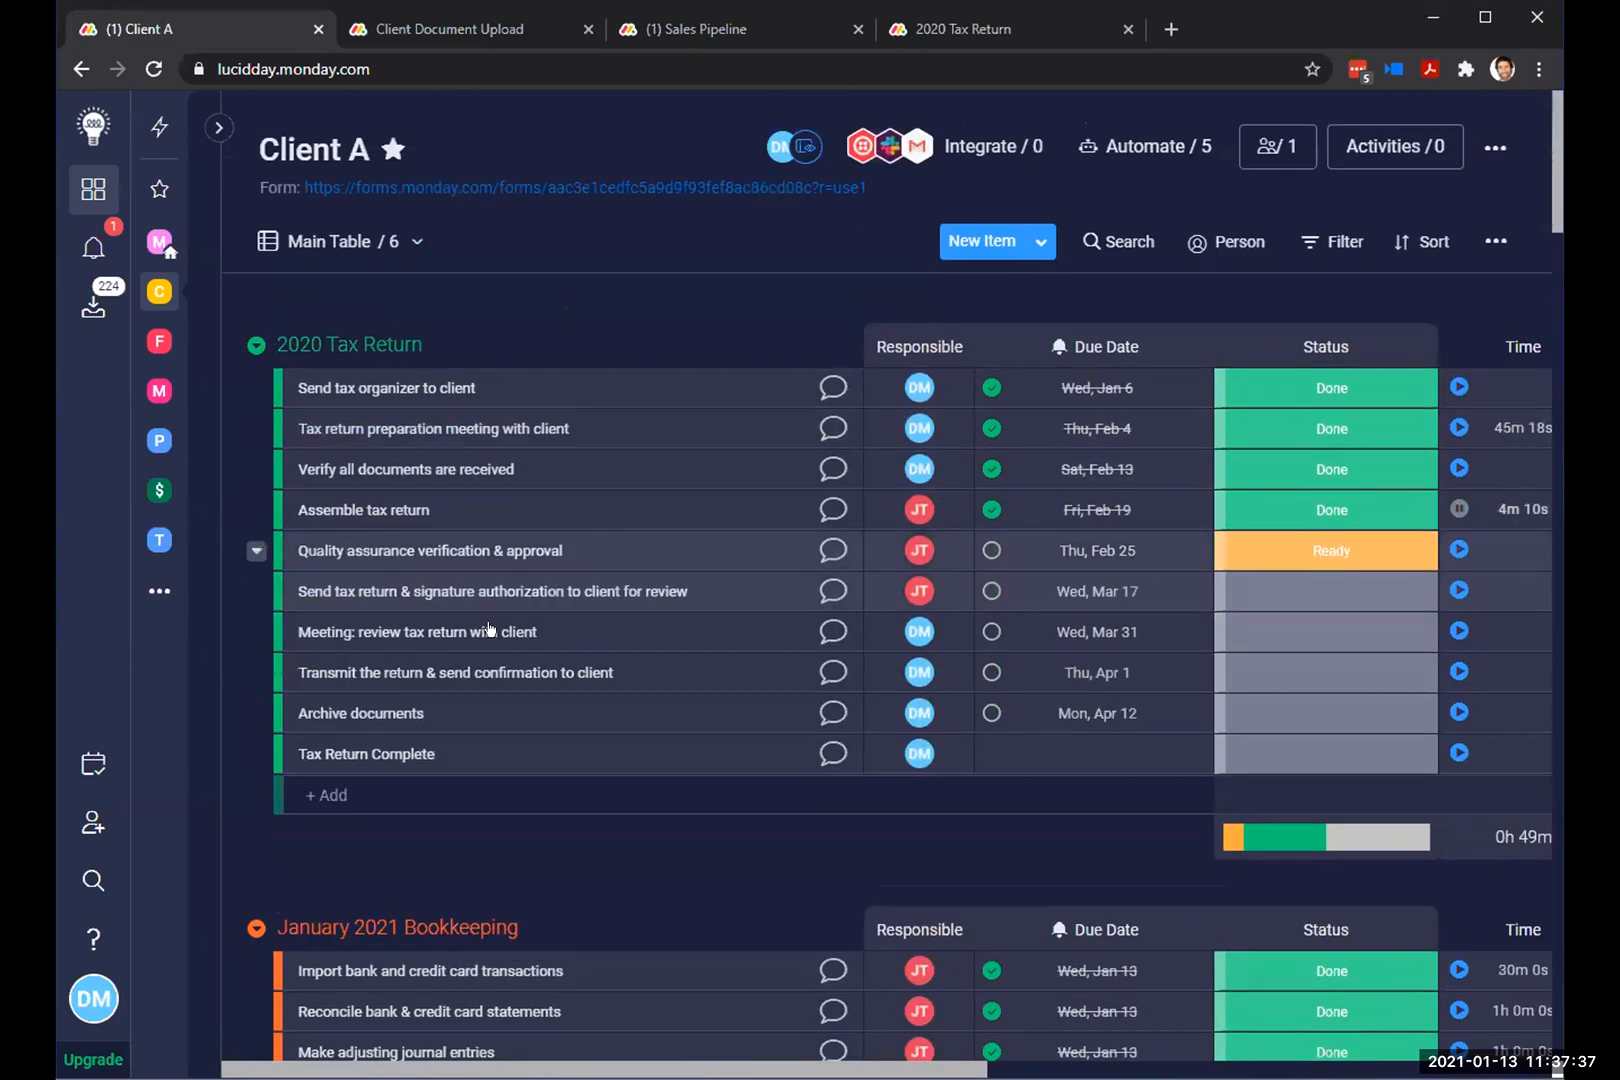
{"action": "scroll", "coordinate": [470, 645], "scroll_direction": "down", "scroll_amount": 4}
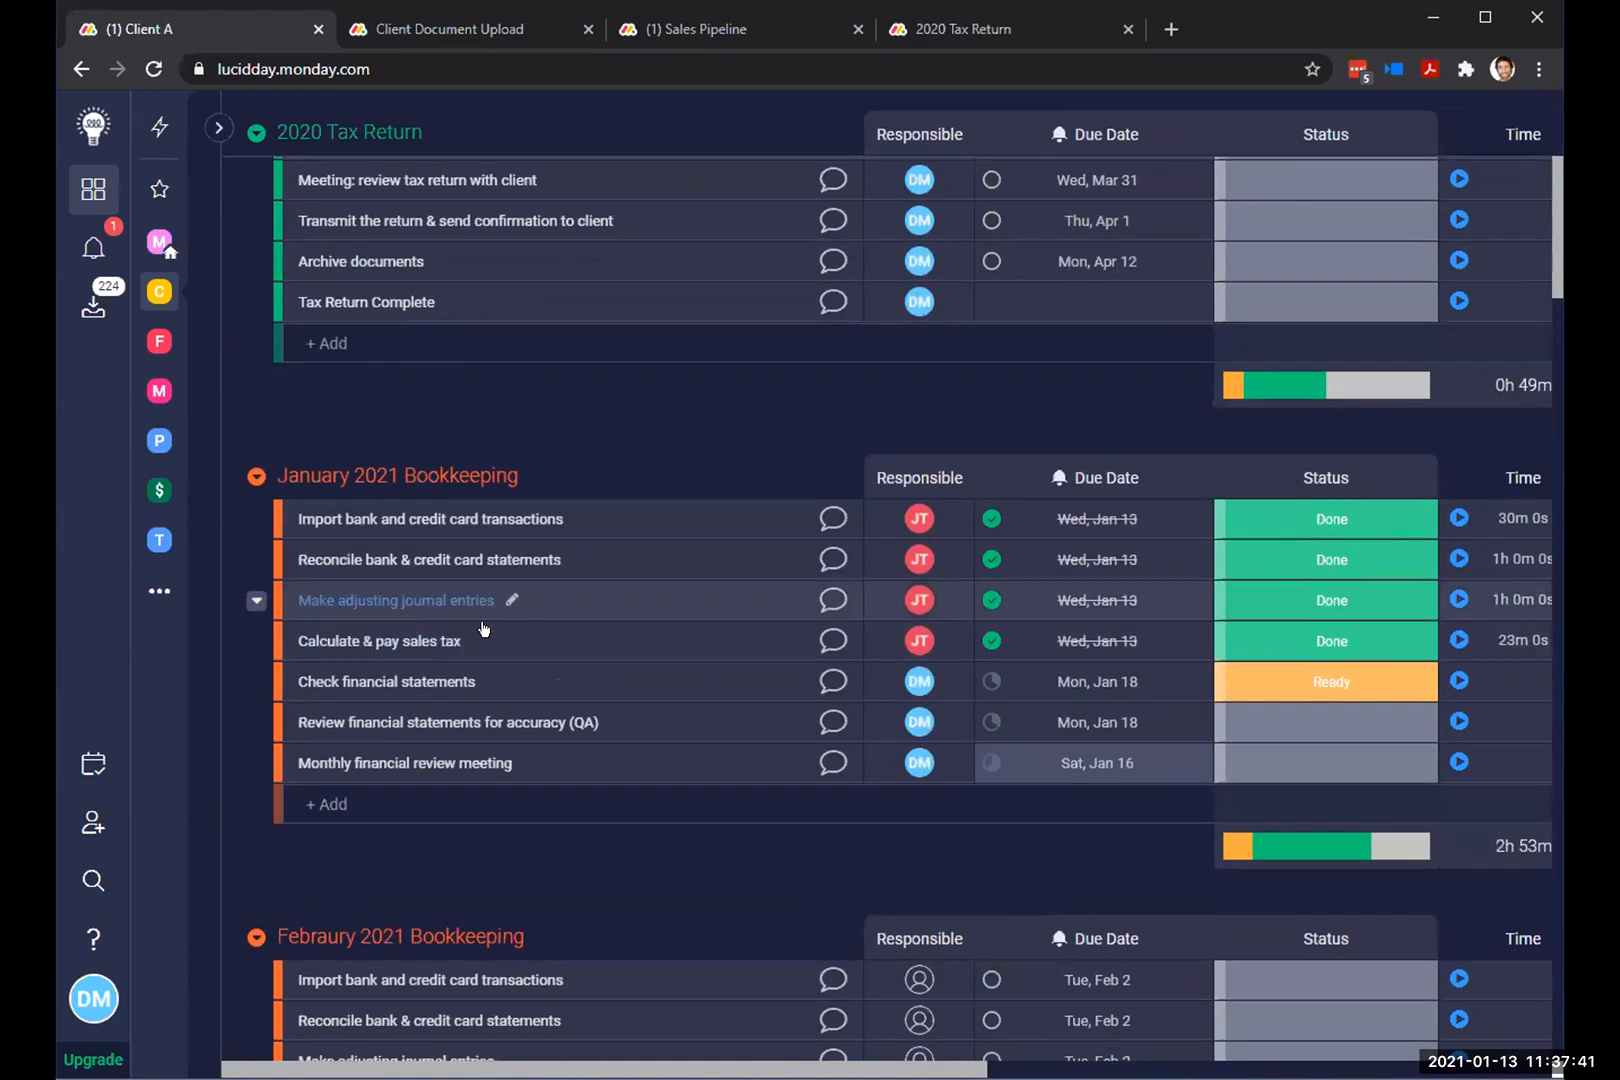
{"action": "scroll", "coordinate": [468, 612], "scroll_direction": "up", "scroll_amount": 4}
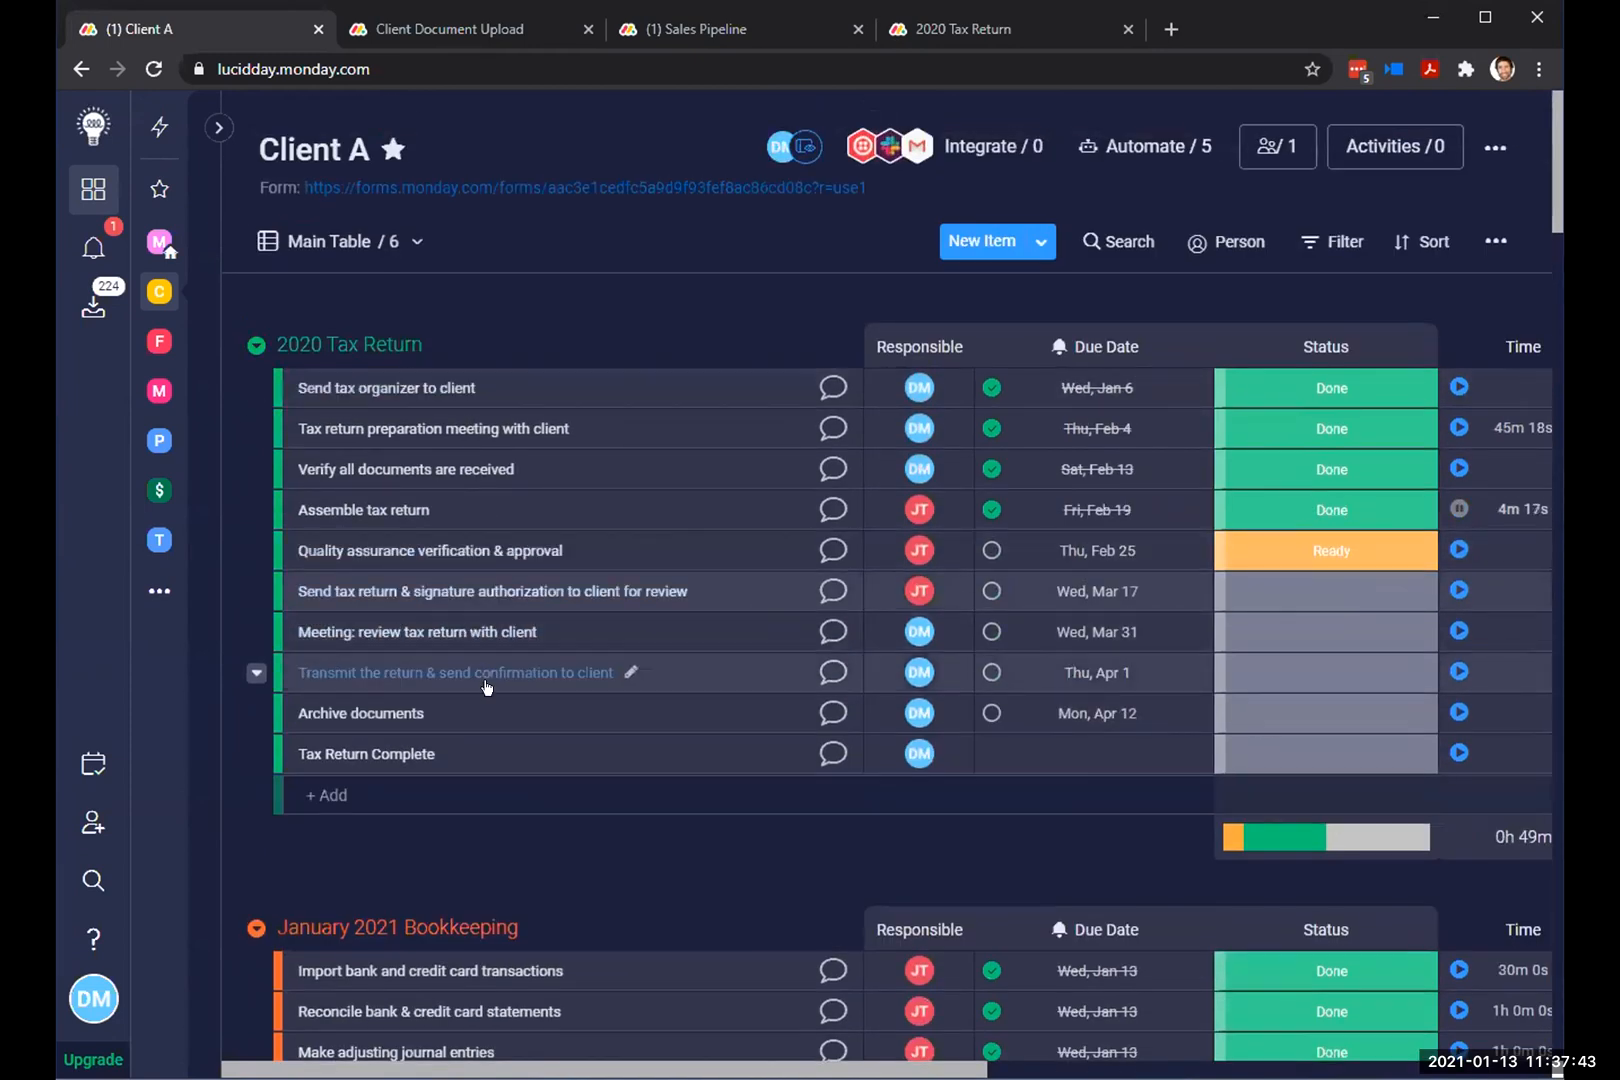
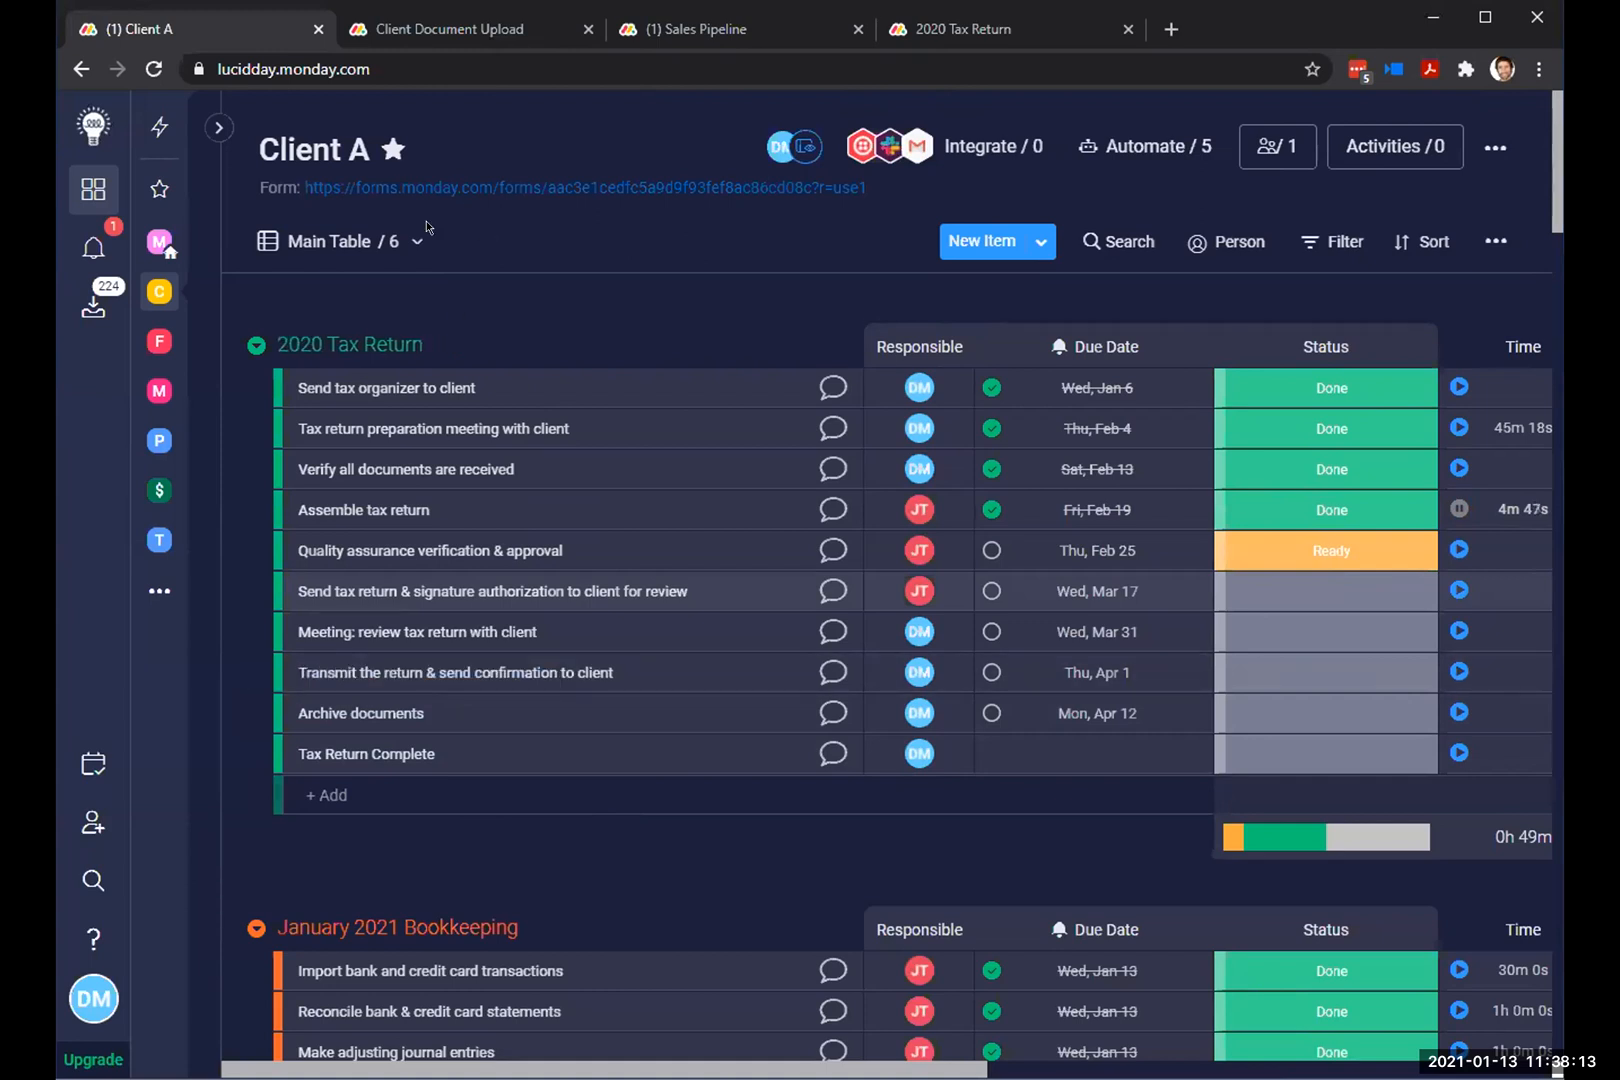
{"action": "left_click", "coordinate": [397, 243]}
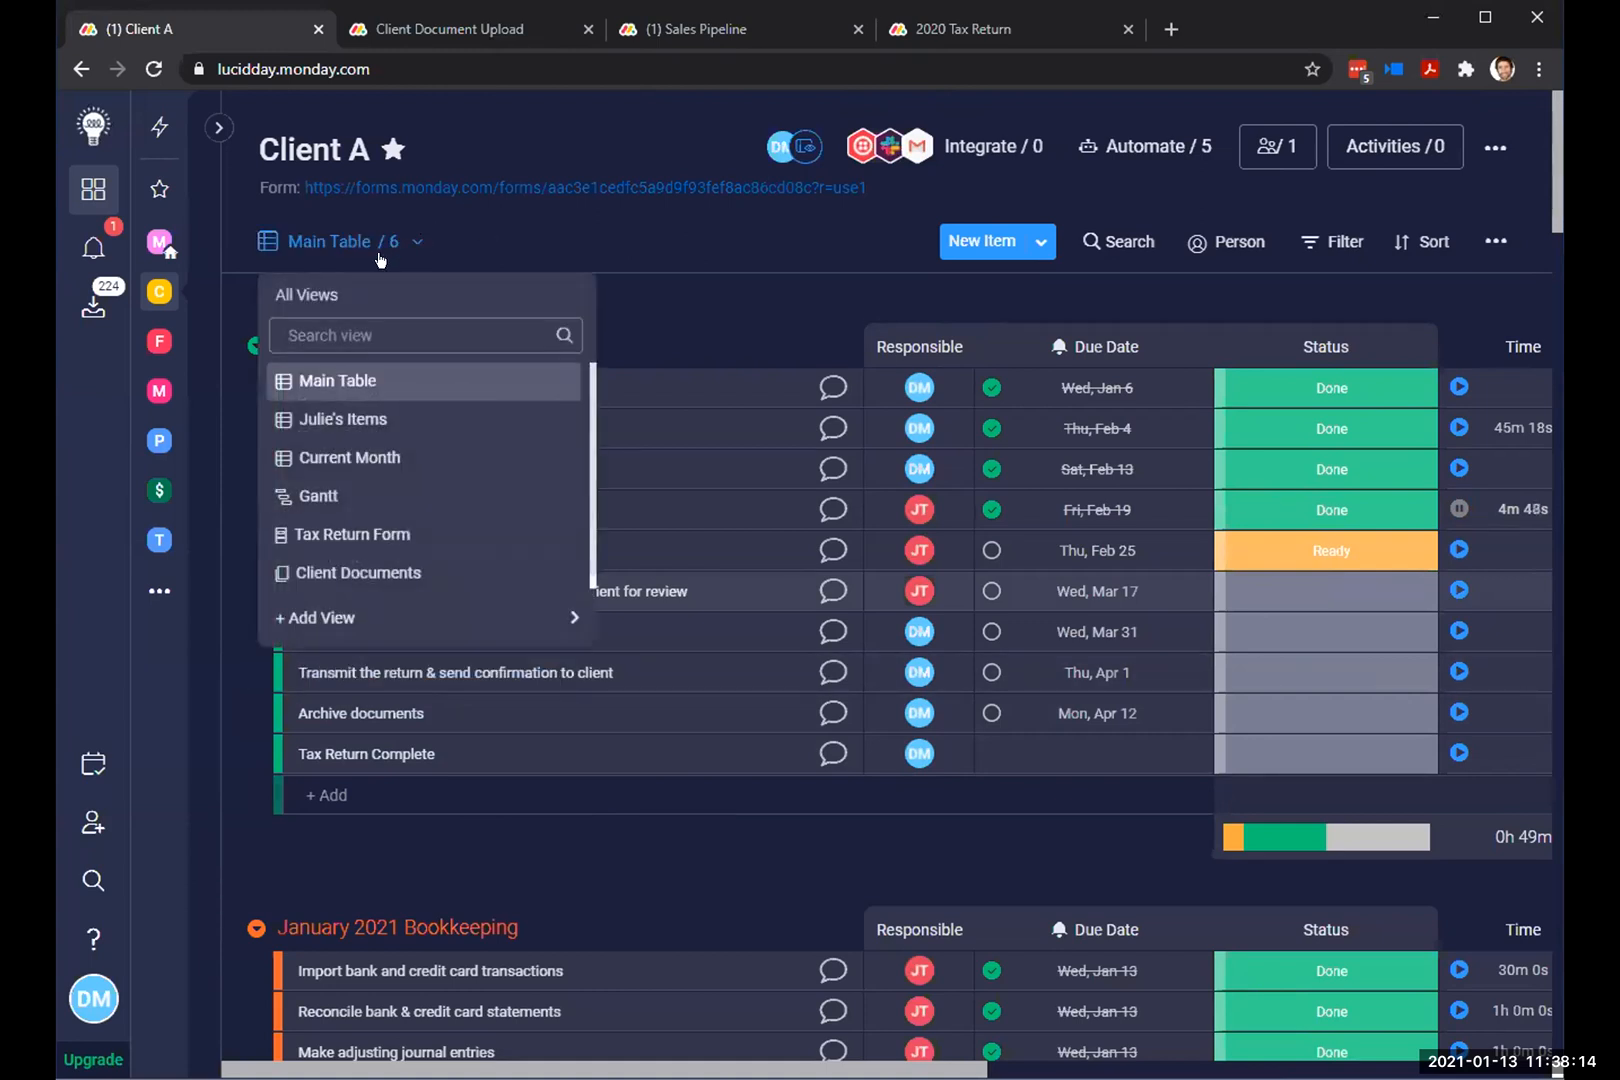
{"action": "left_click", "coordinate": [356, 498]}
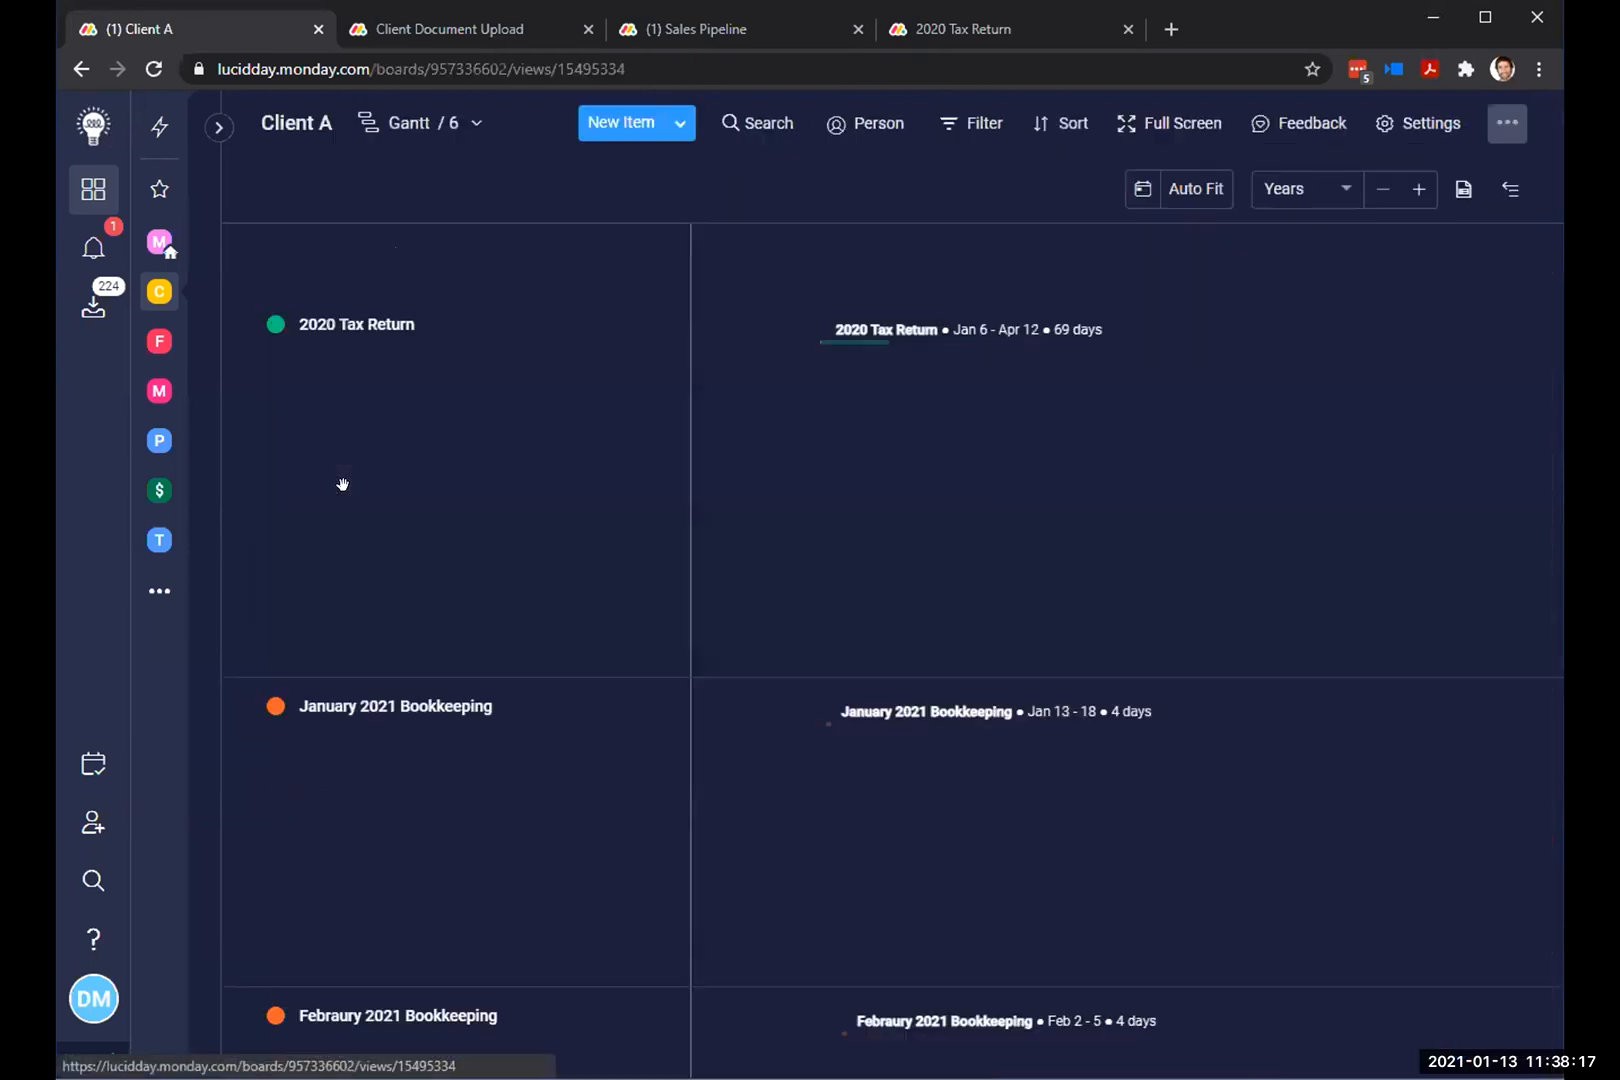
Step: Try the Gantt timeline at the Weeks scale, look along it, and set the scale to Months
{"action": "left_click", "coordinate": [1334, 188]}
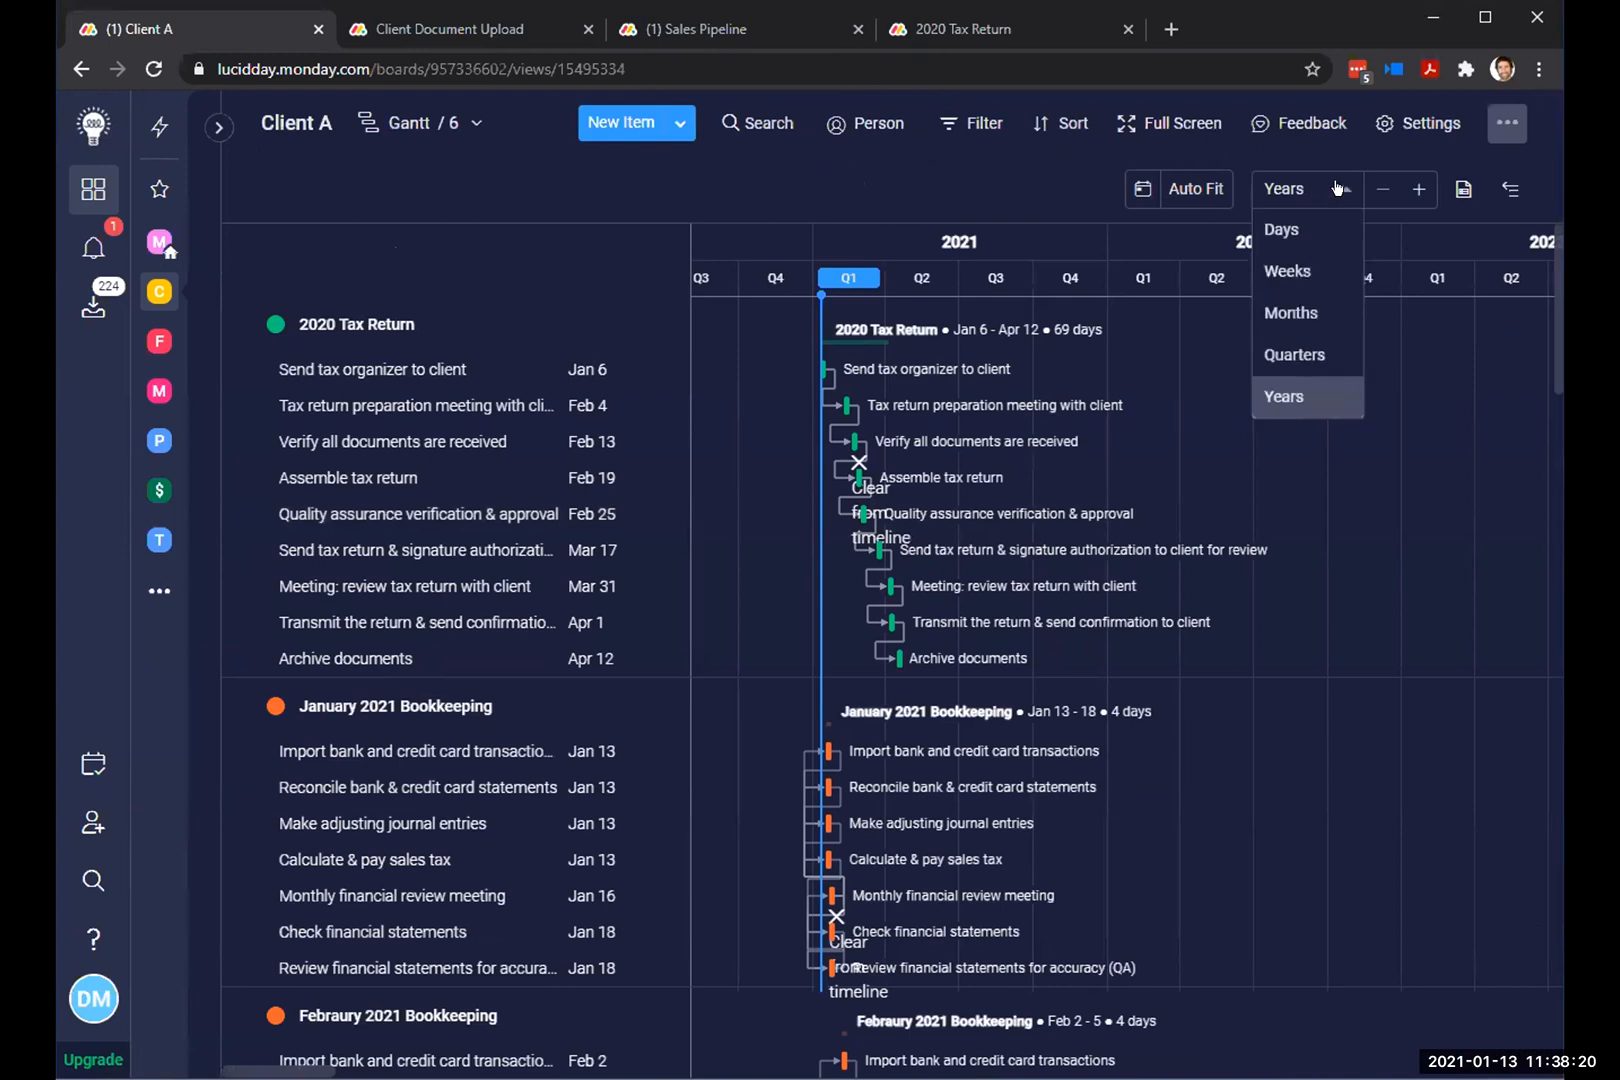
{"action": "left_click", "coordinate": [1303, 268]}
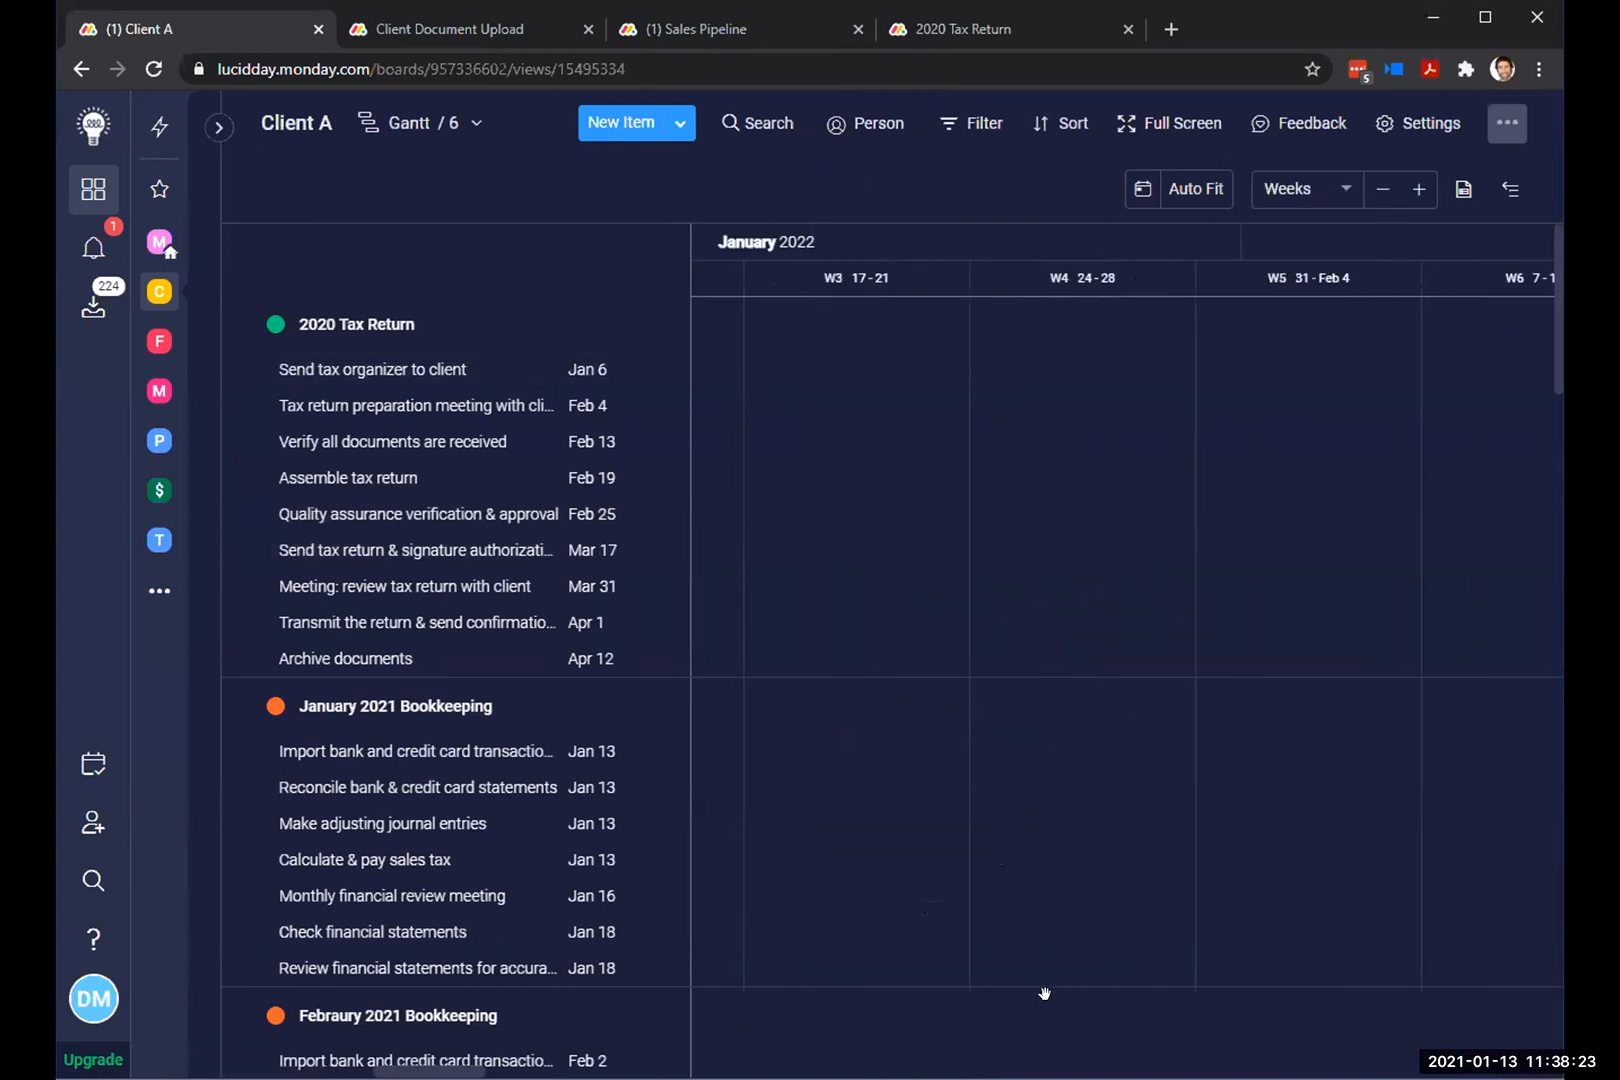
{"action": "scroll", "coordinate": [1132, 863], "scroll_direction": "right", "scroll_amount": 5}
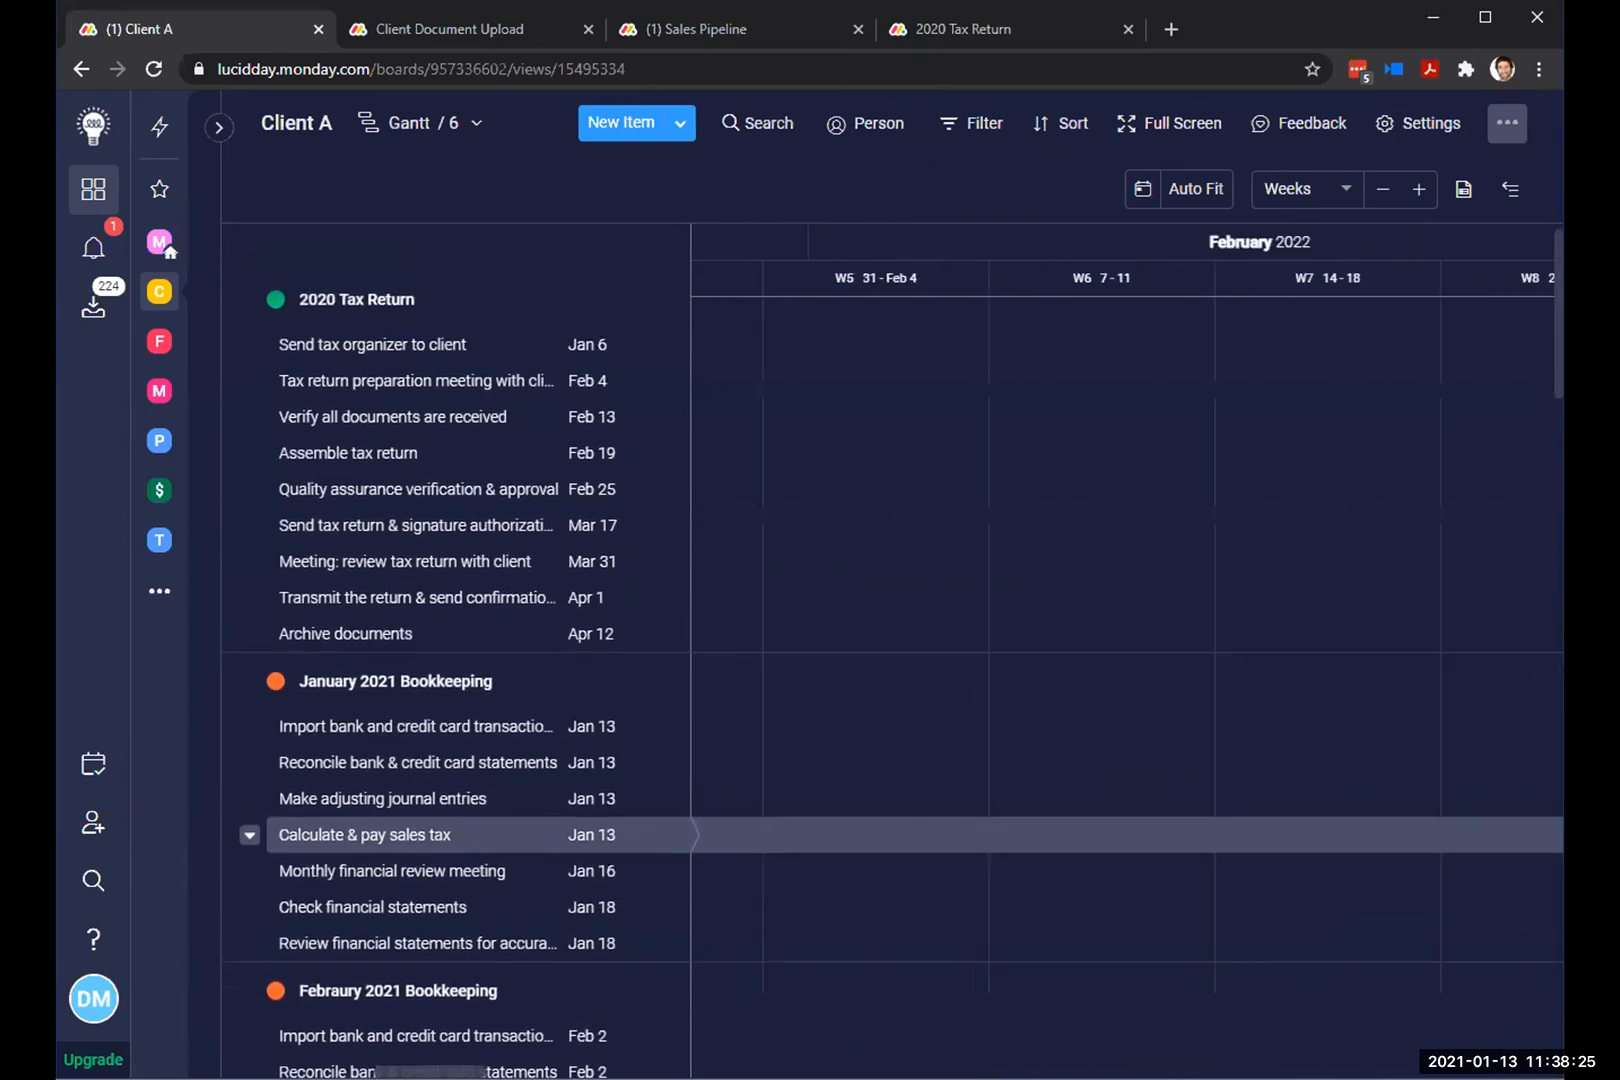
{"action": "scroll", "coordinate": [1085, 702], "scroll_direction": "left", "scroll_amount": 10}
{"action": "scroll", "coordinate": [1276, 703], "scroll_direction": "right", "scroll_amount": 10}
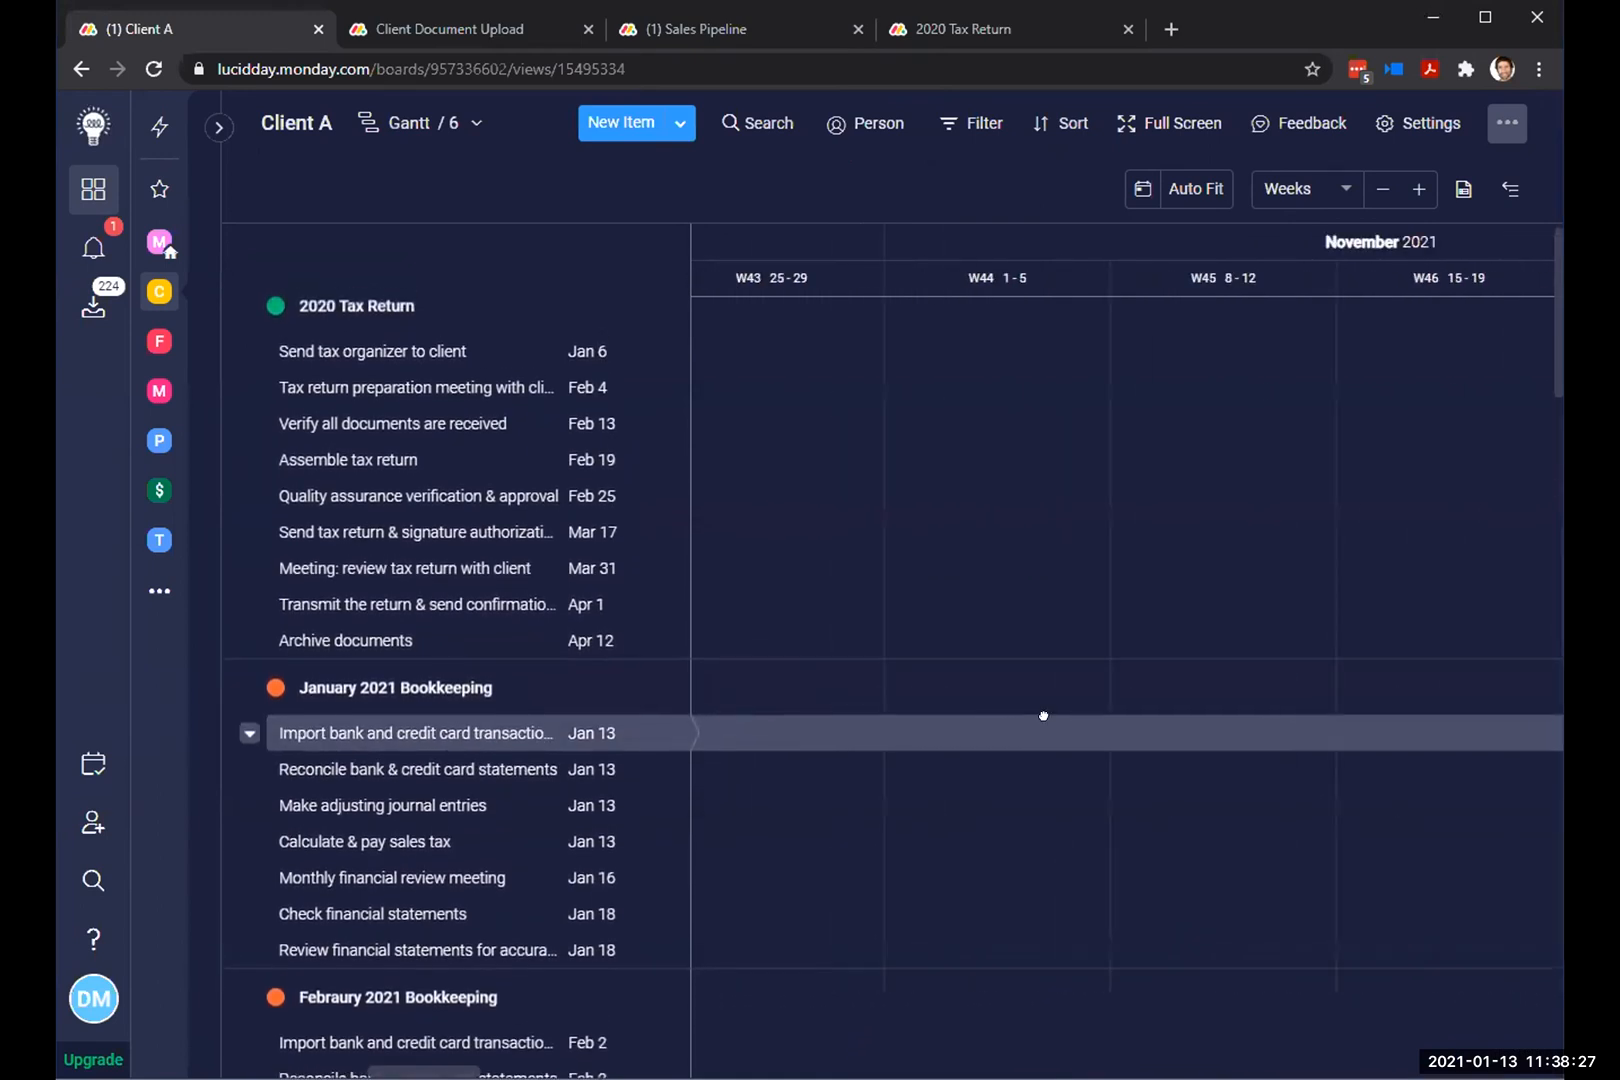
{"action": "left_click", "coordinate": [1300, 188]}
{"action": "left_click", "coordinate": [1313, 322]}
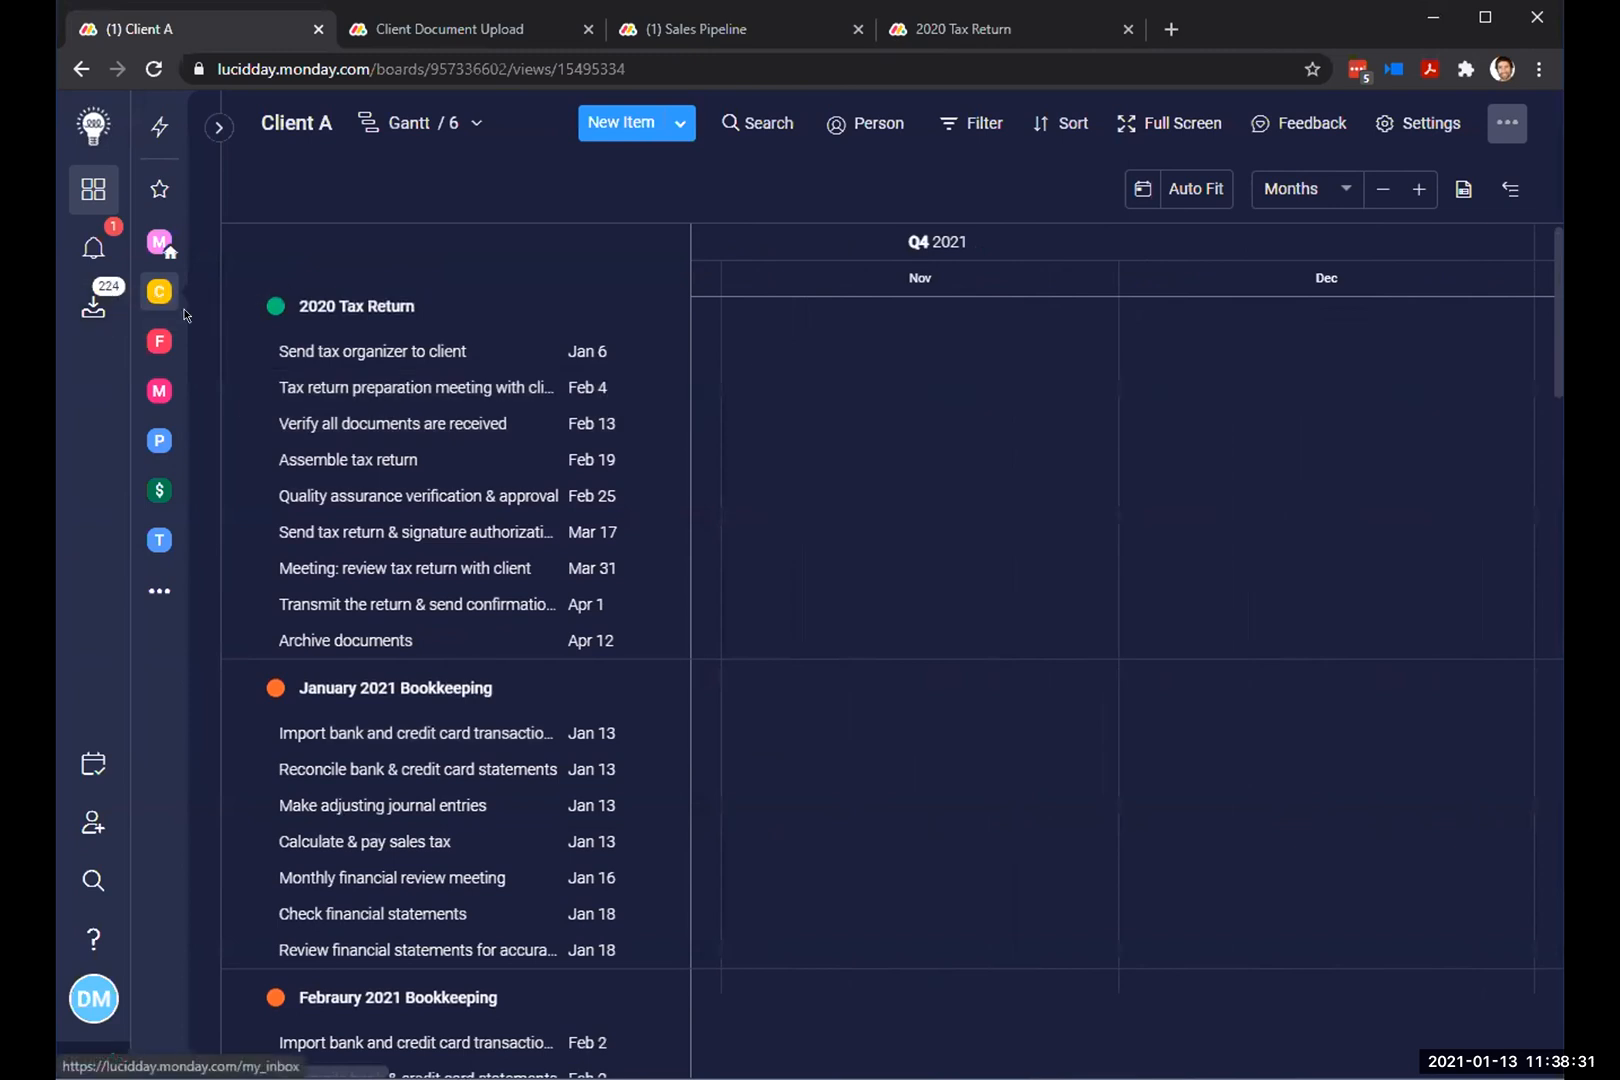
Step: Open the 2020 Tax Return board and start time tracking on the return whose status is Approved
{"action": "mouse_move", "coordinate": [199, 296]}
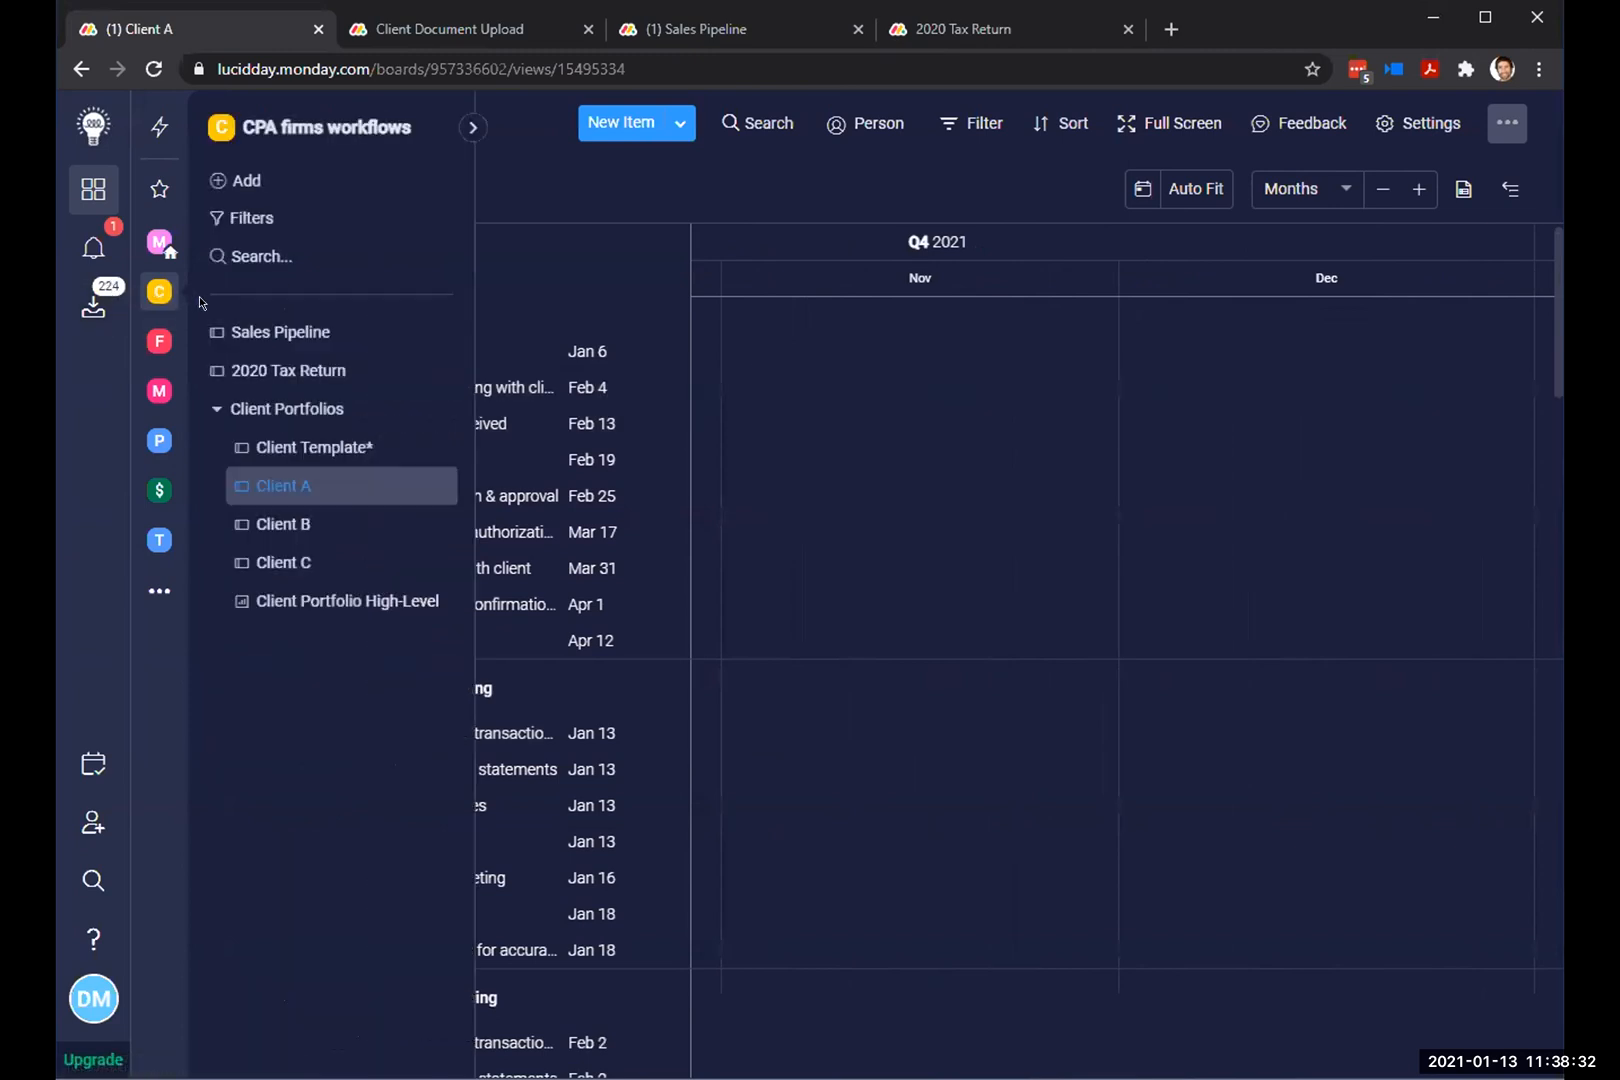
{"action": "left_click", "coordinate": [311, 366]}
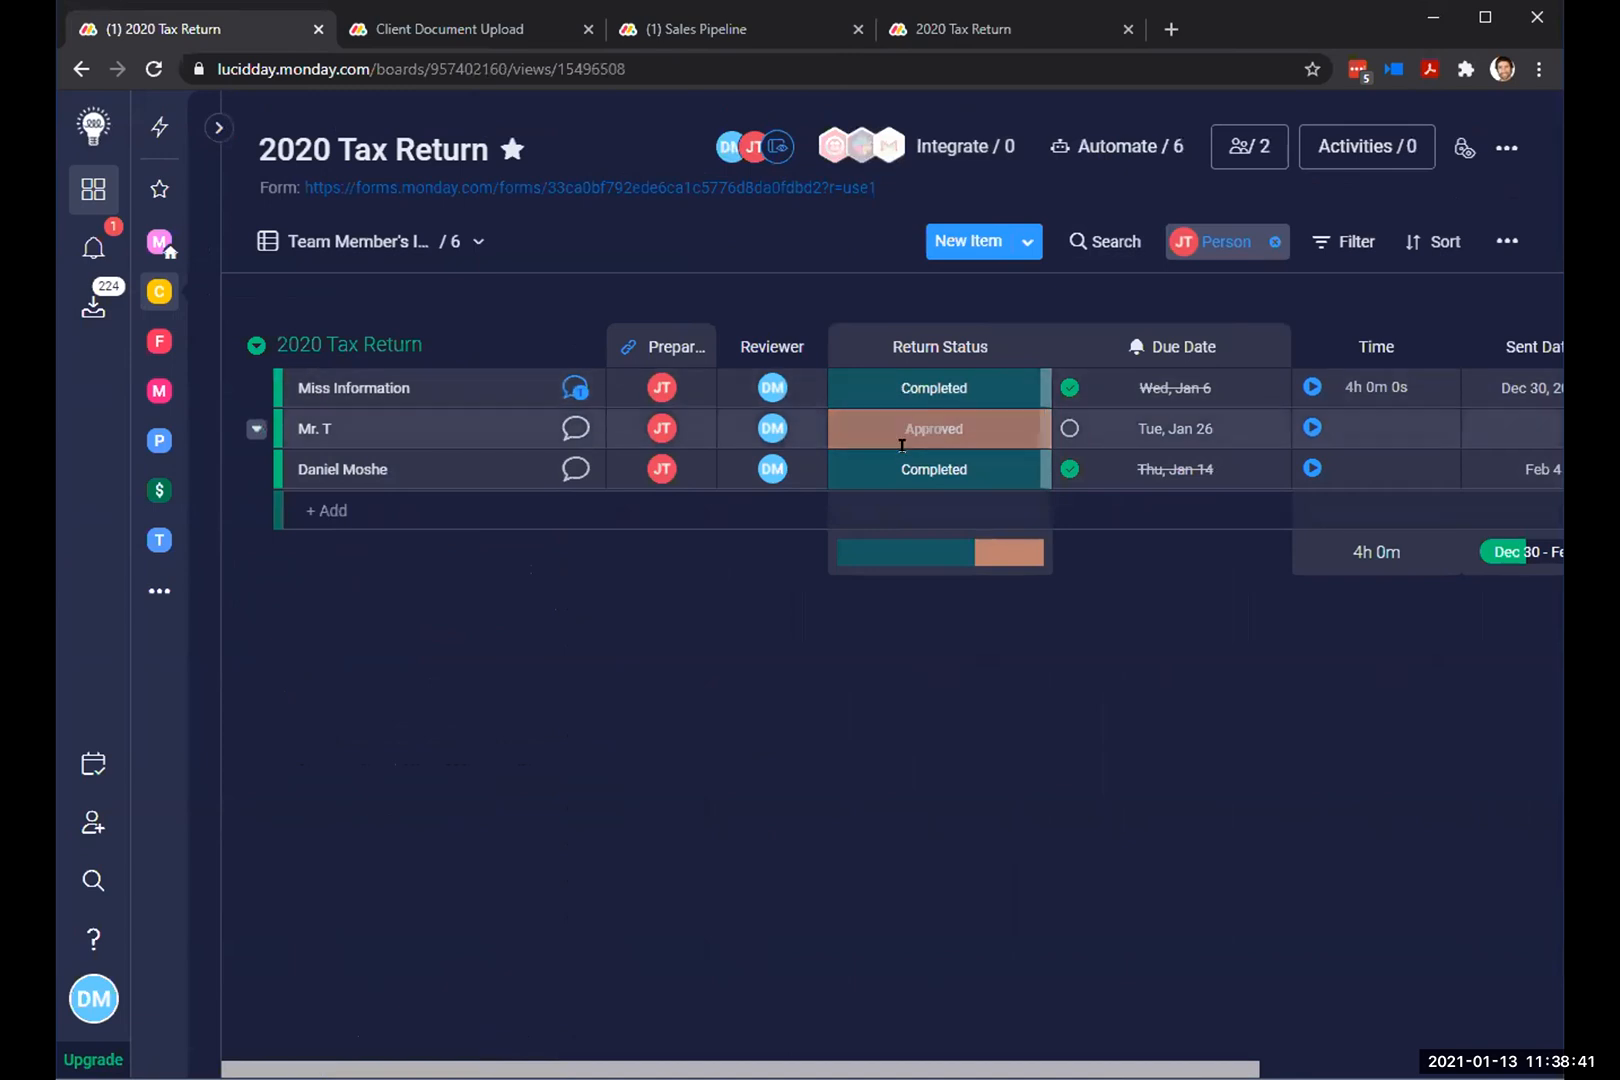
{"action": "scroll", "coordinate": [955, 425], "scroll_direction": "right", "scroll_amount": 3}
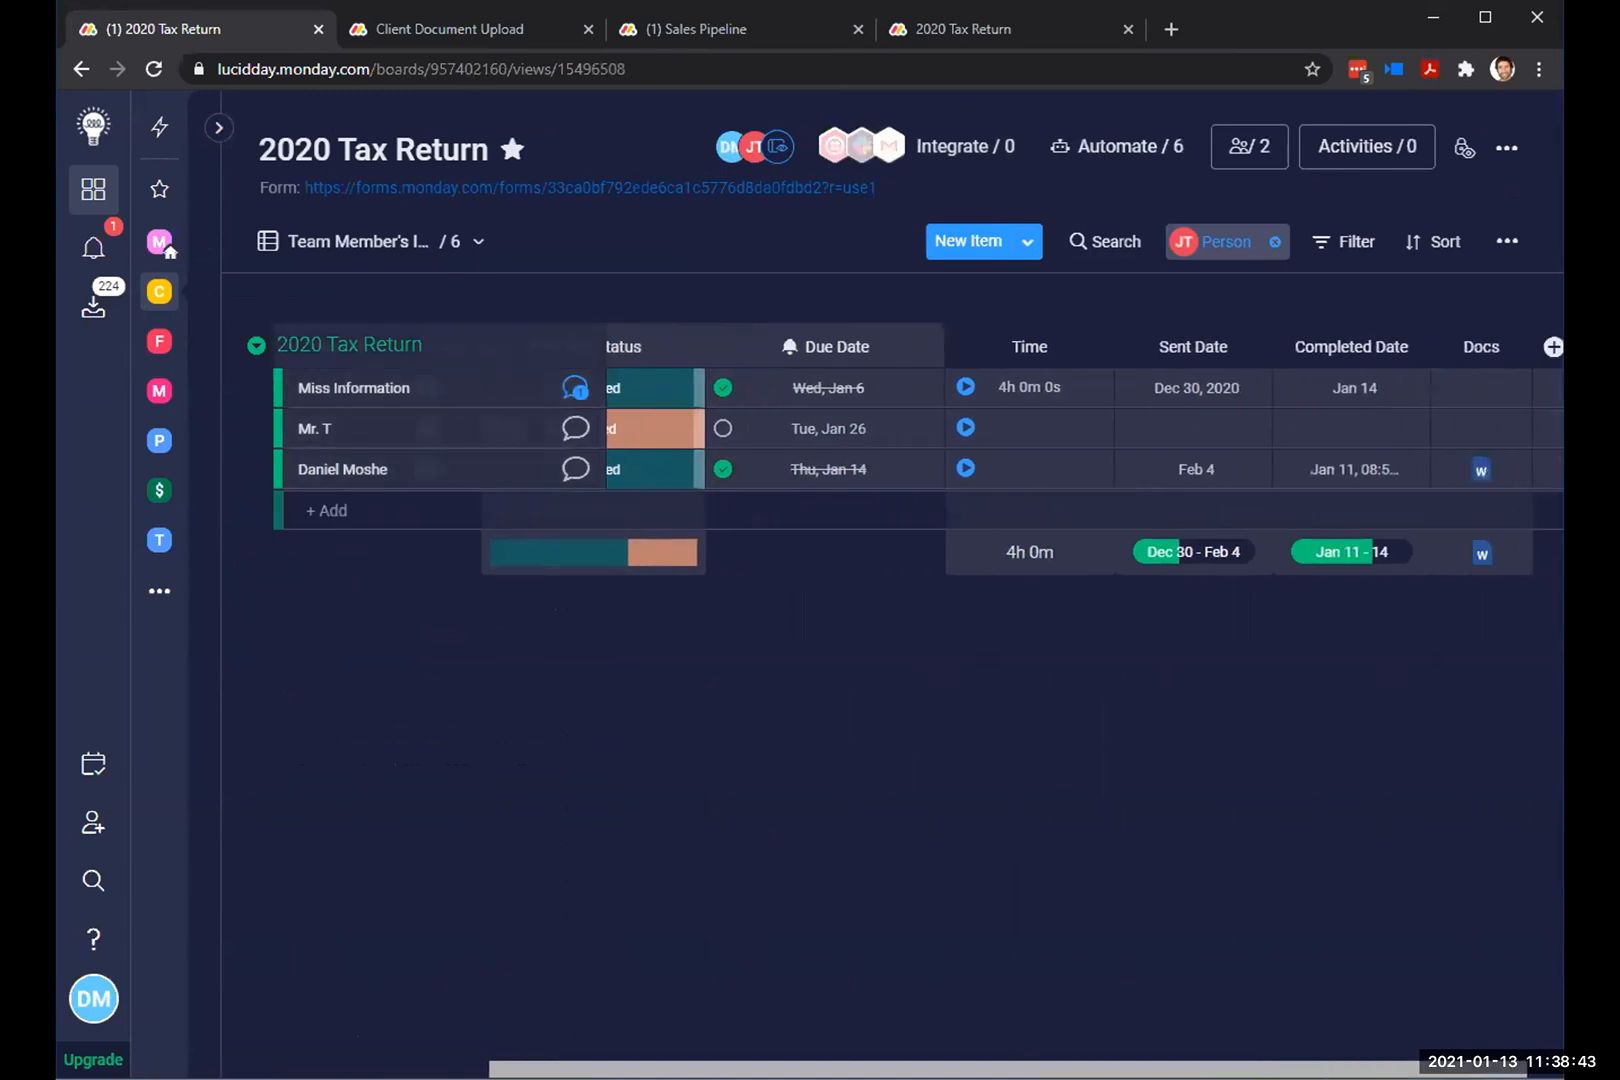
{"action": "left_click", "coordinate": [958, 428]}
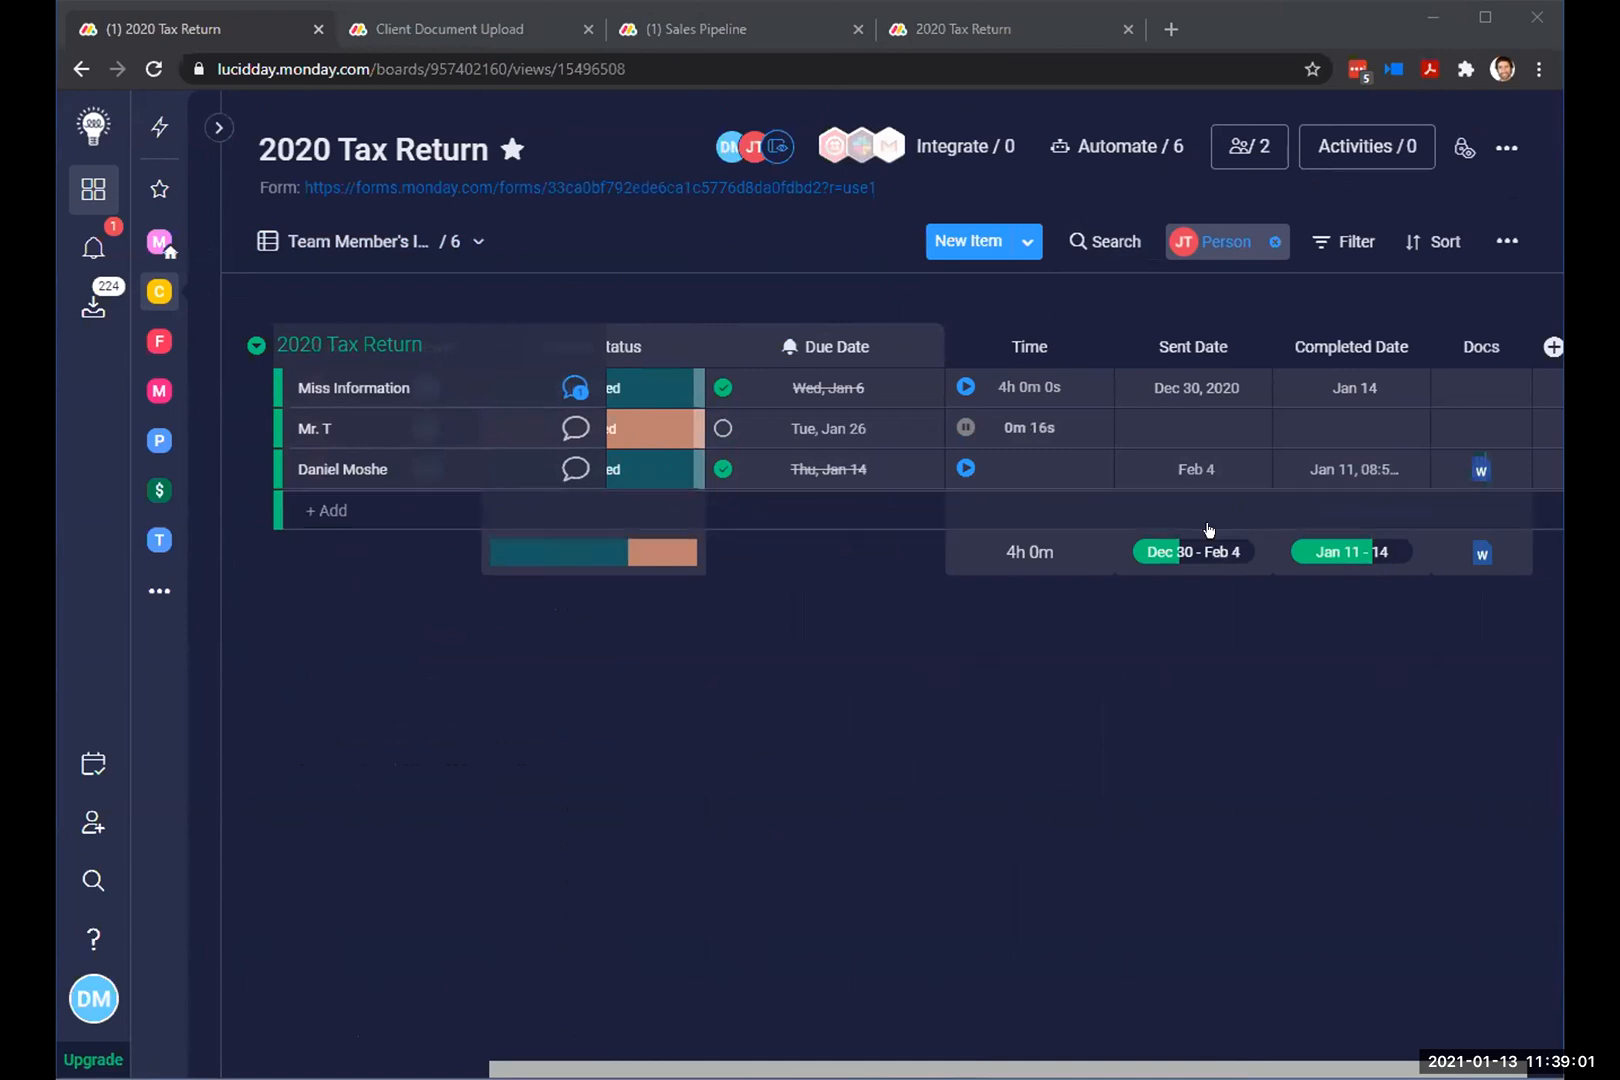
Step: Keep the CPA firms workflows board list expanded beside the 2020 Tax Return board
{"action": "scroll", "coordinate": [900, 430], "scroll_direction": "left", "scroll_amount": 3}
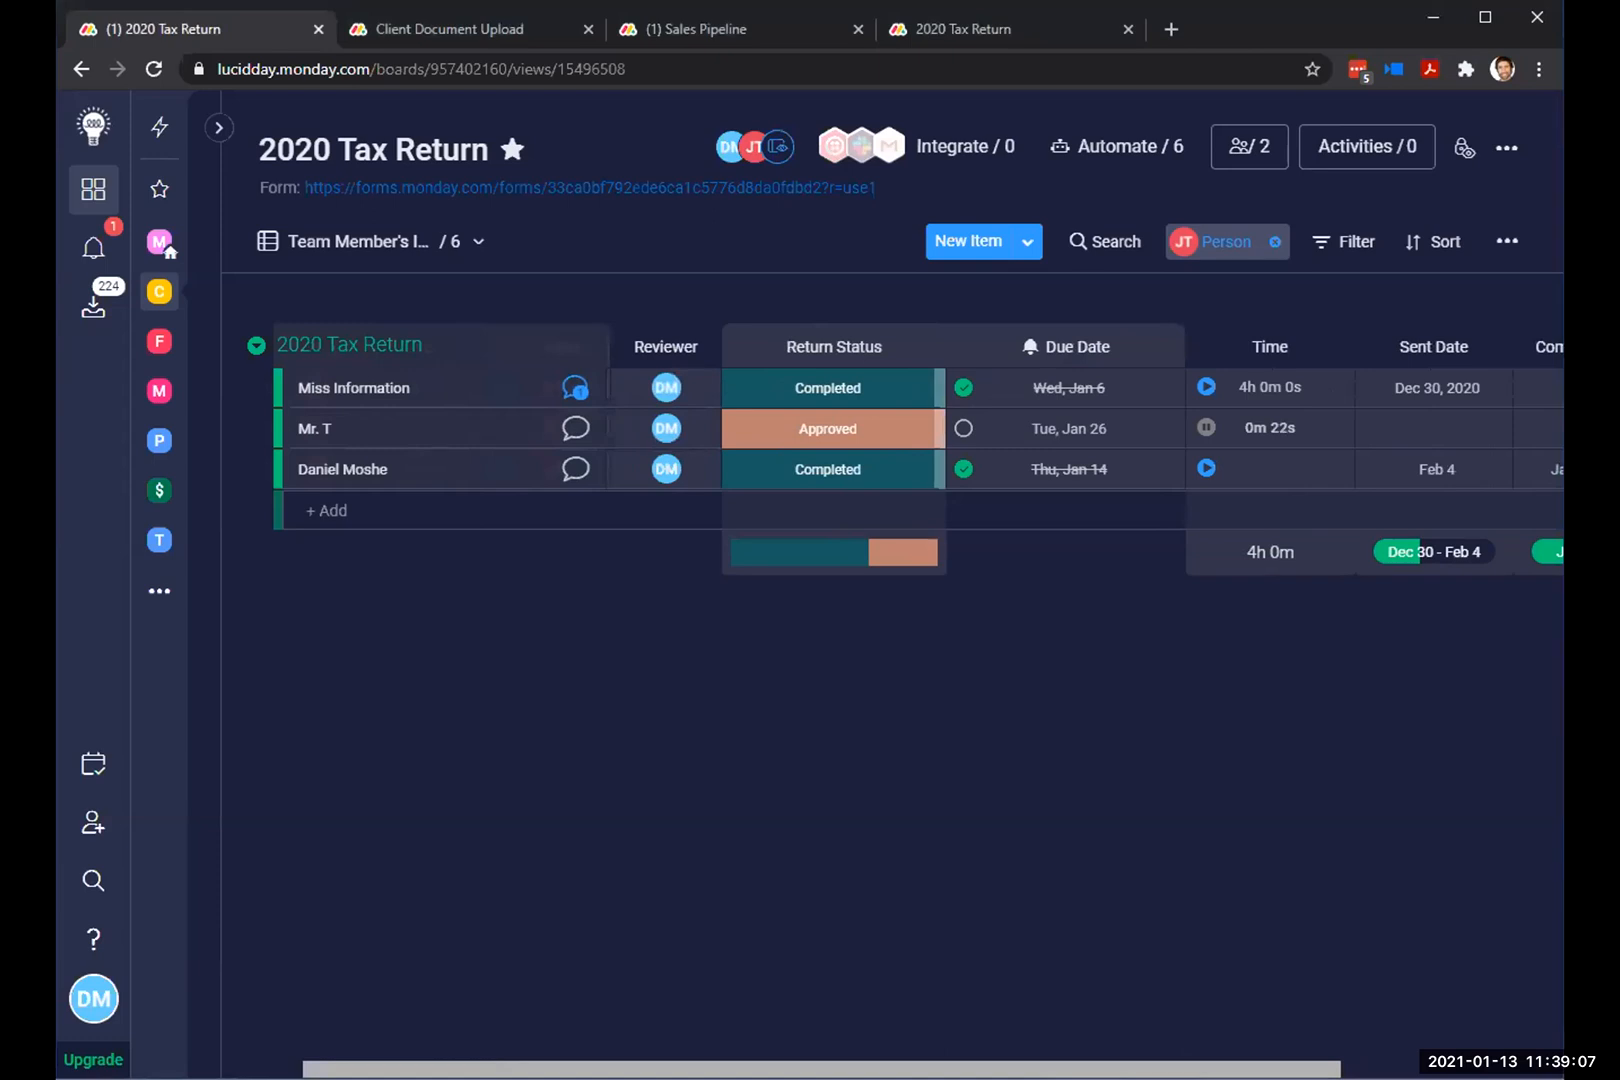
{"action": "scroll", "coordinate": [474, 543], "scroll_direction": "left", "scroll_amount": 1}
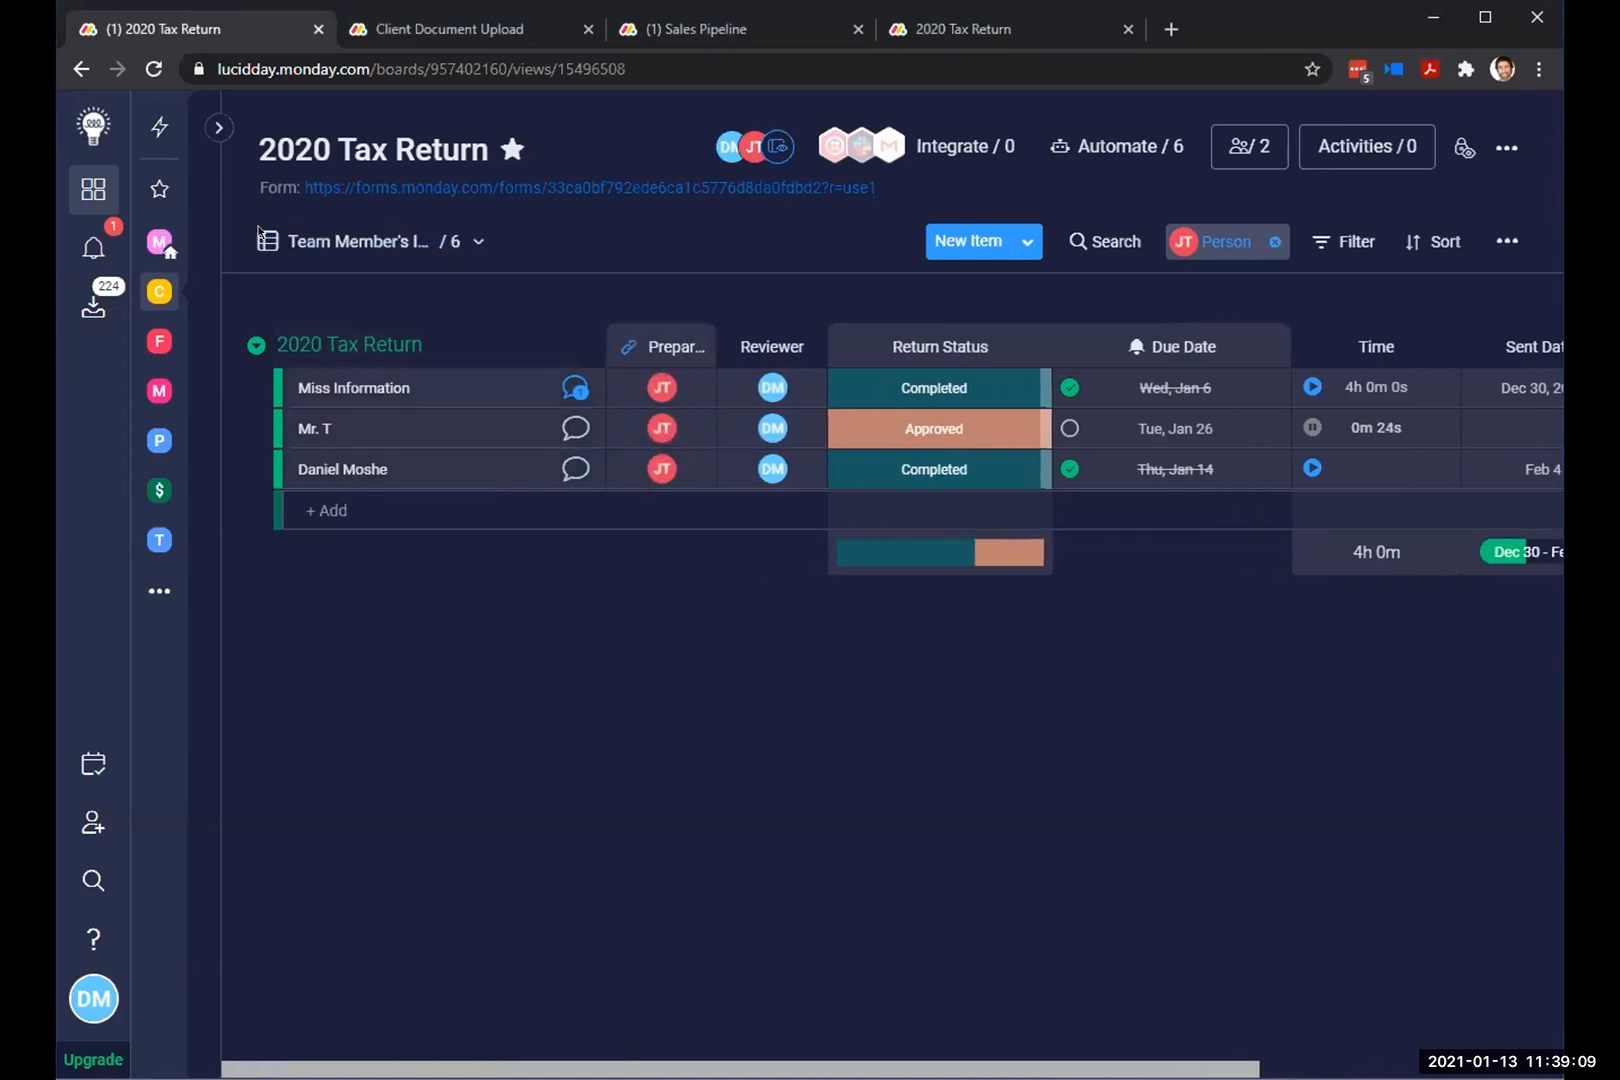
{"action": "left_click", "coordinate": [218, 127]}
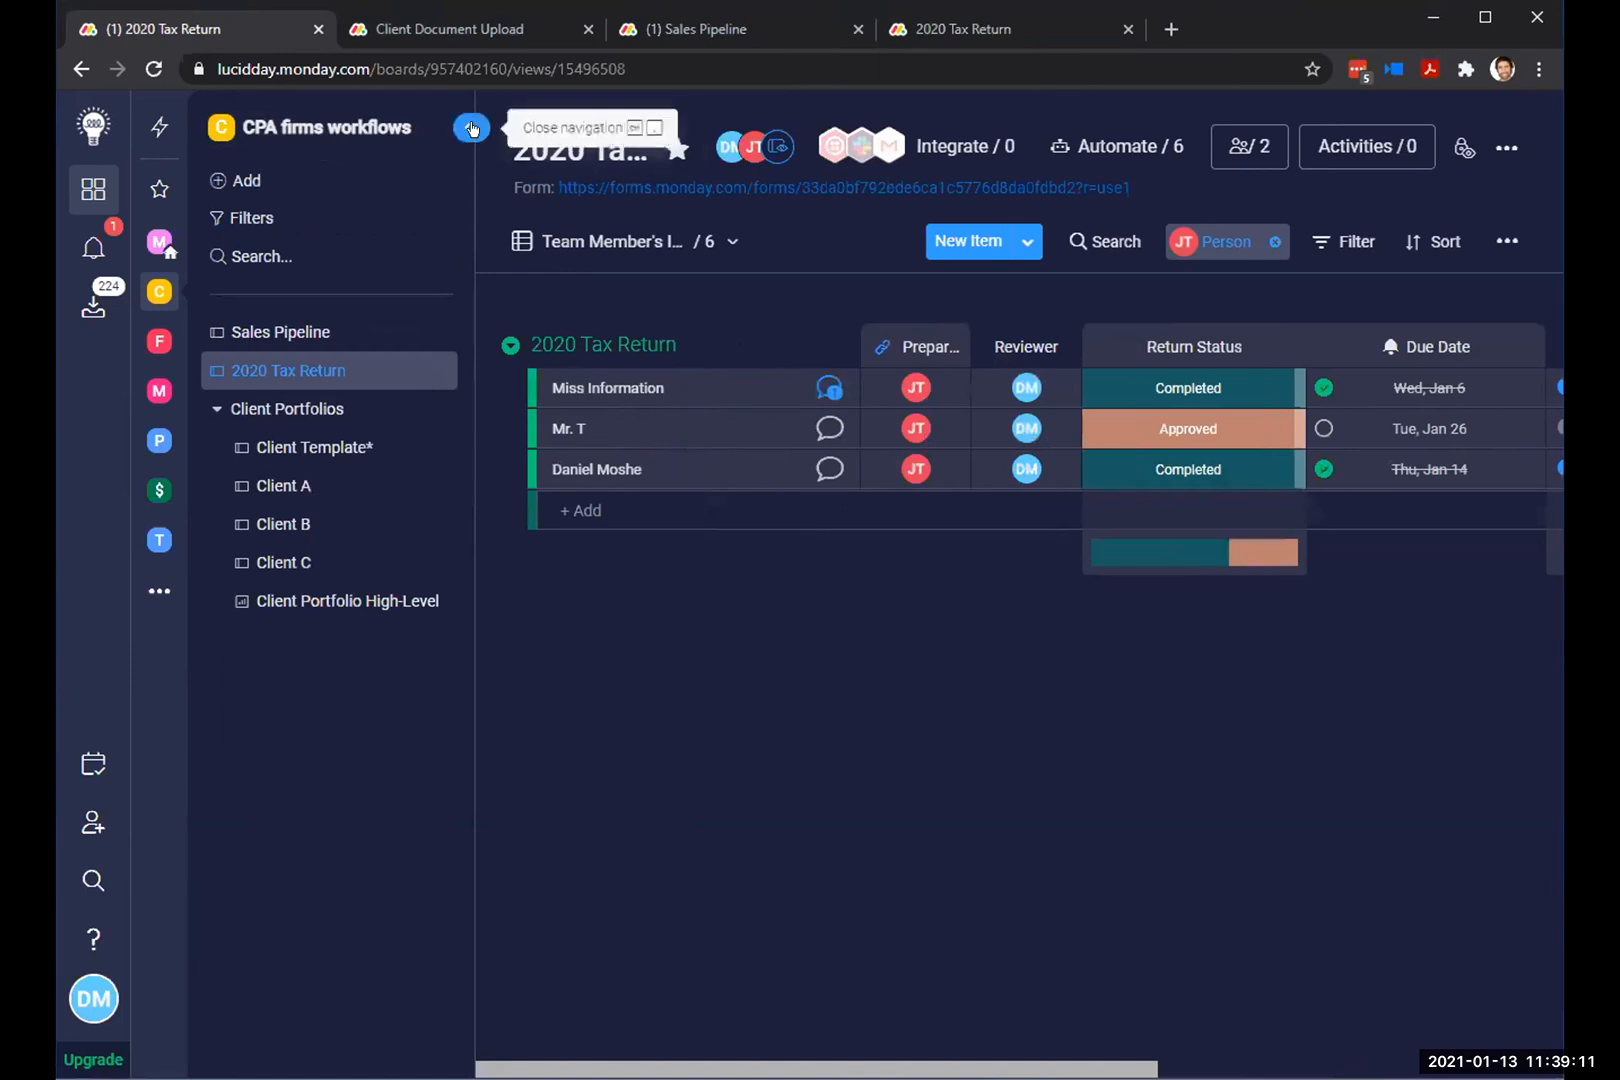
{"action": "left_click", "coordinate": [472, 128]}
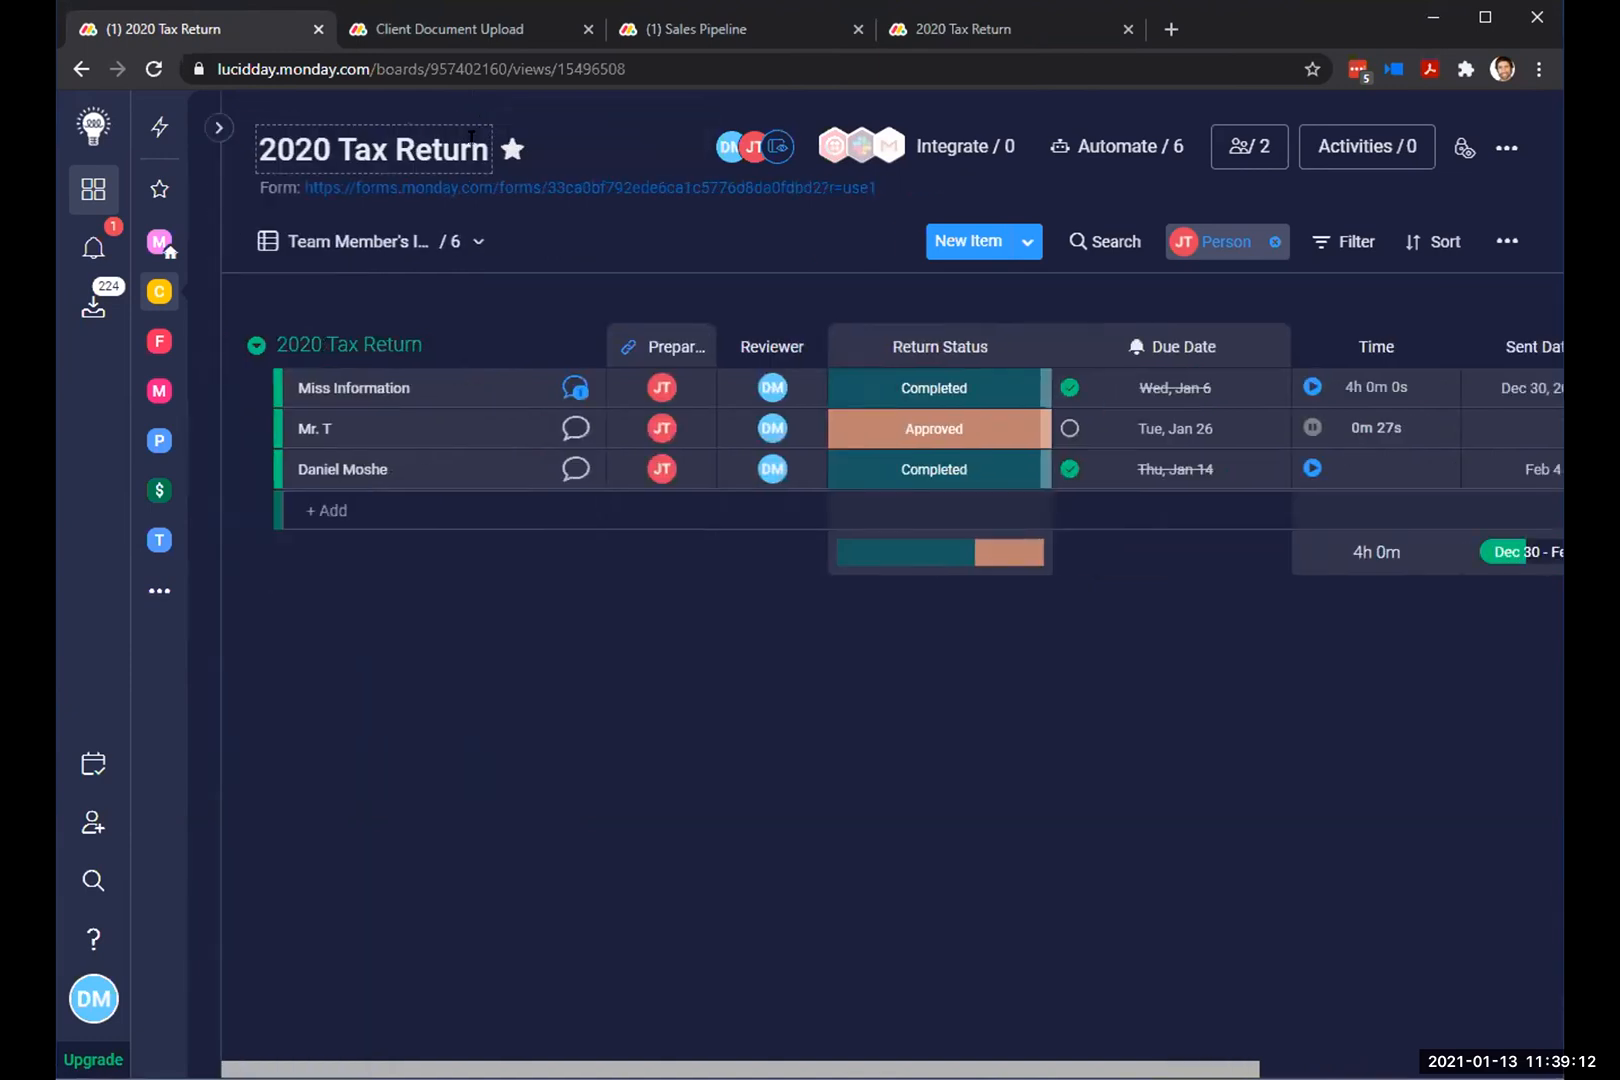
{"action": "left_click", "coordinate": [214, 126]}
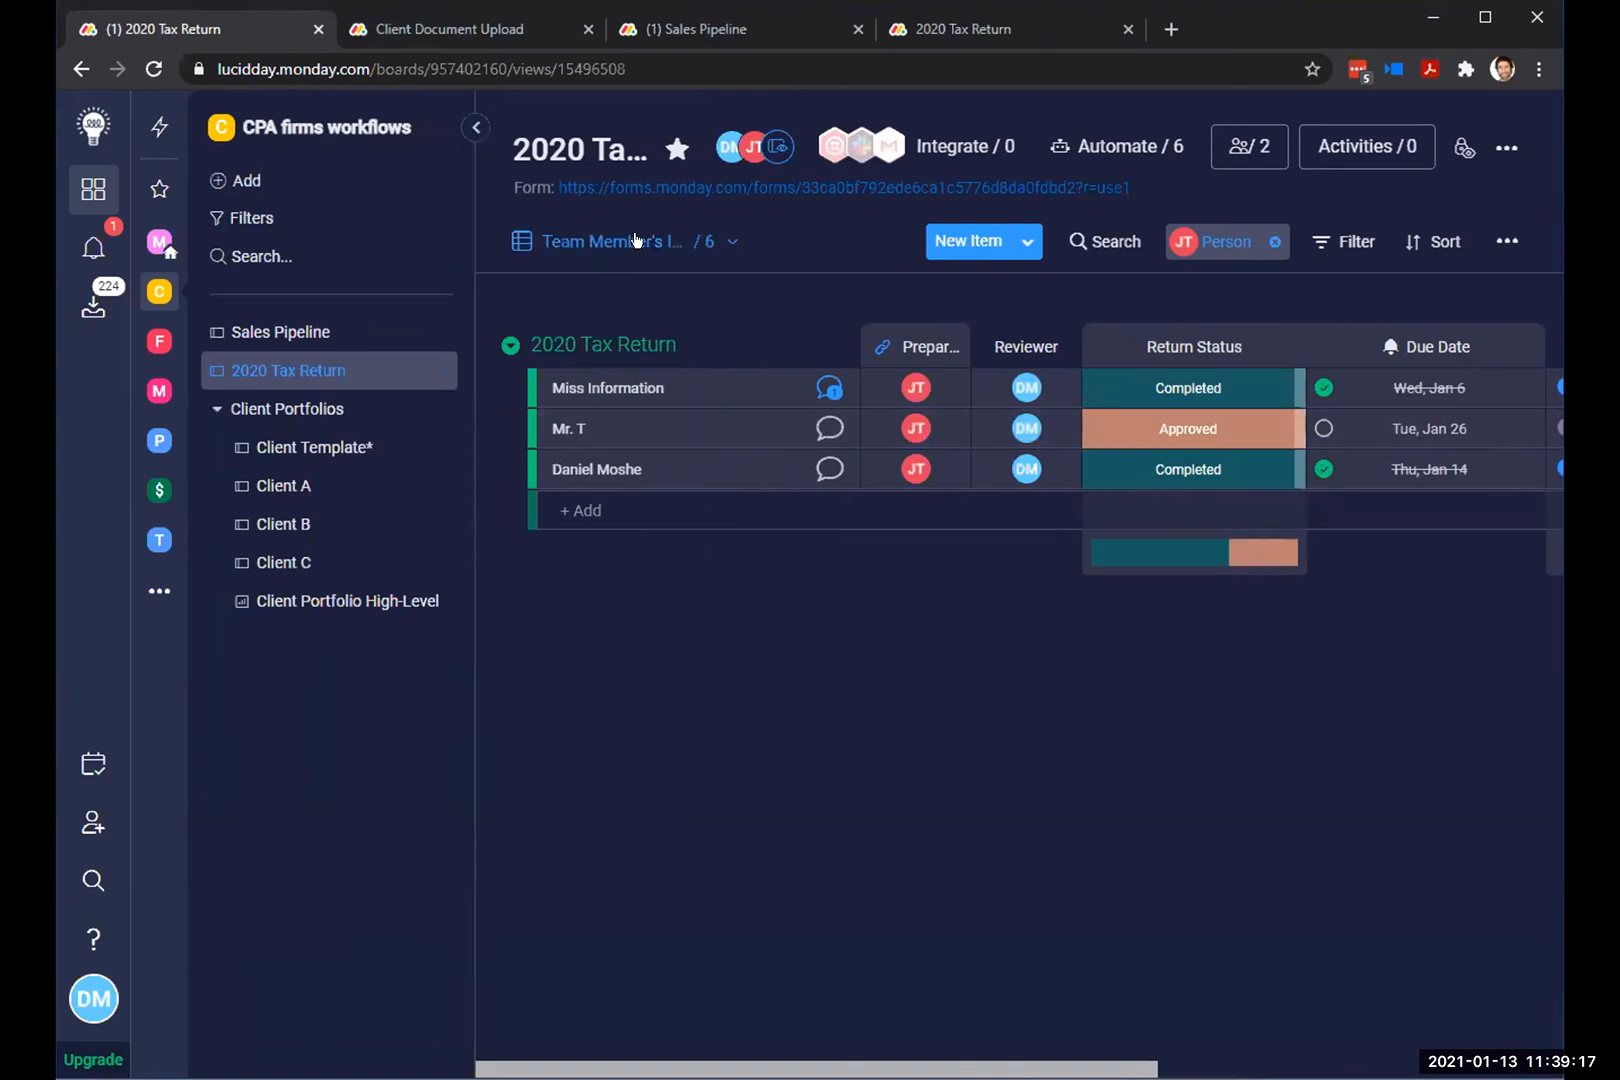
Step: Check the available views and the sort options of the 2020 Tax Return board without applying any
{"action": "left_click", "coordinate": [600, 241]}
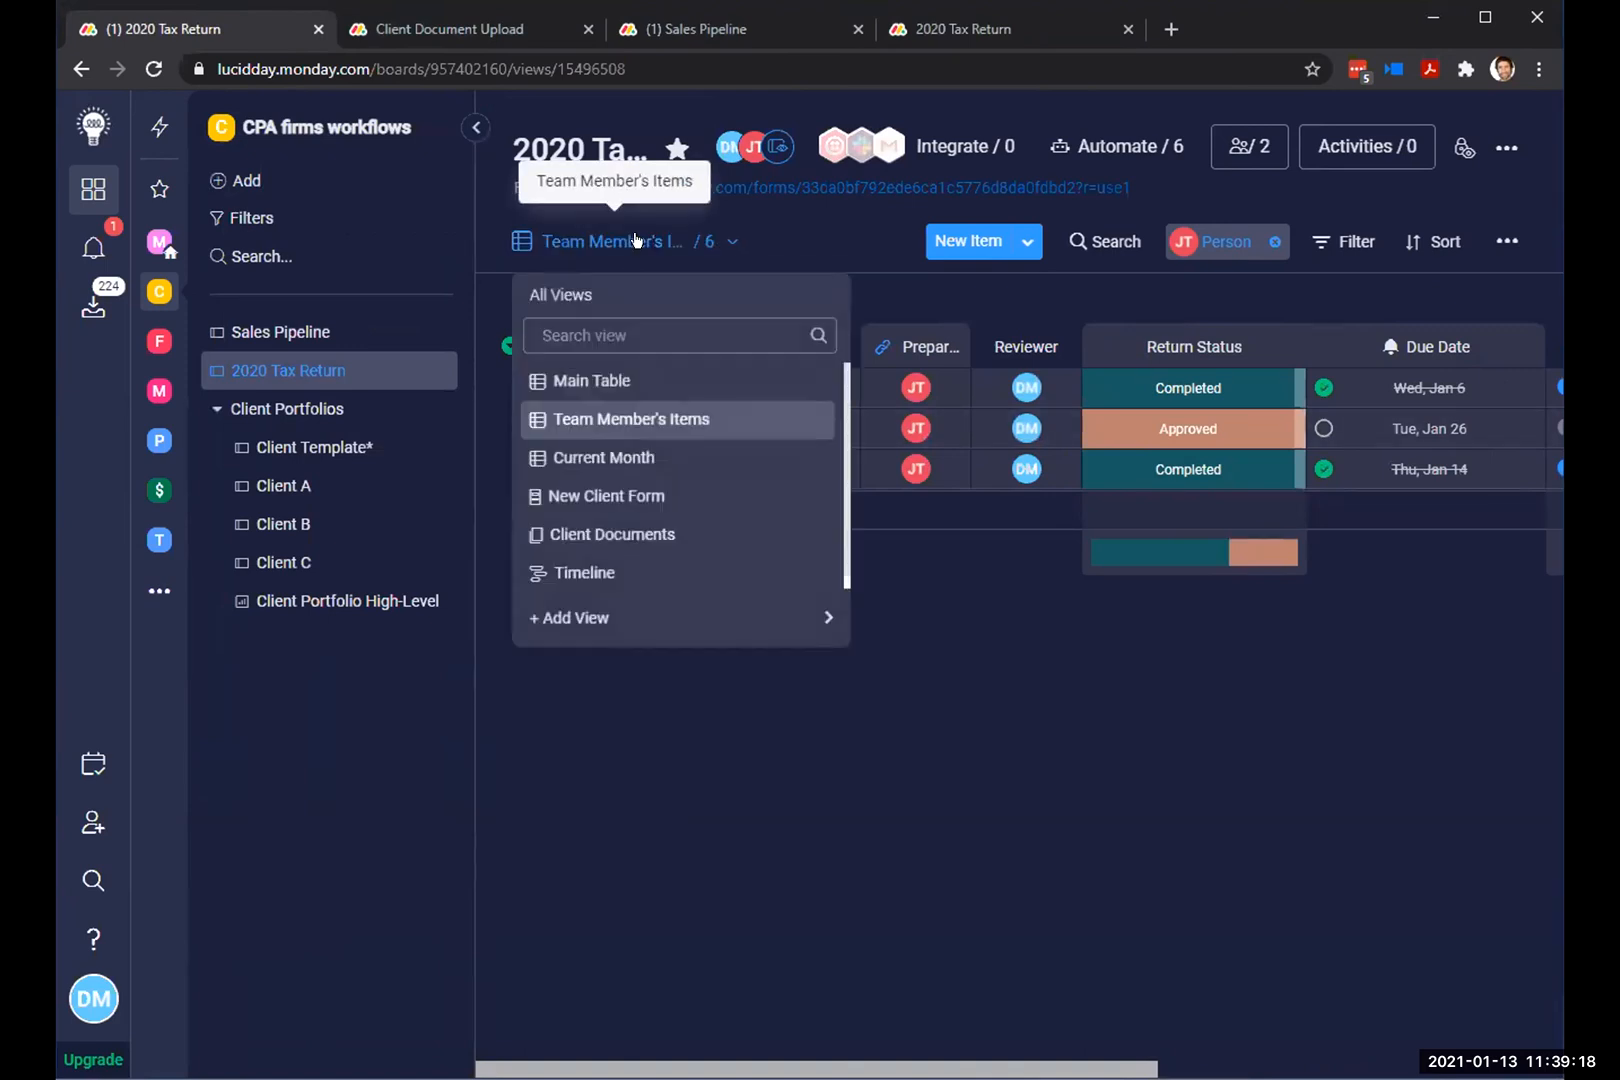
{"action": "left_click", "coordinate": [1430, 241]}
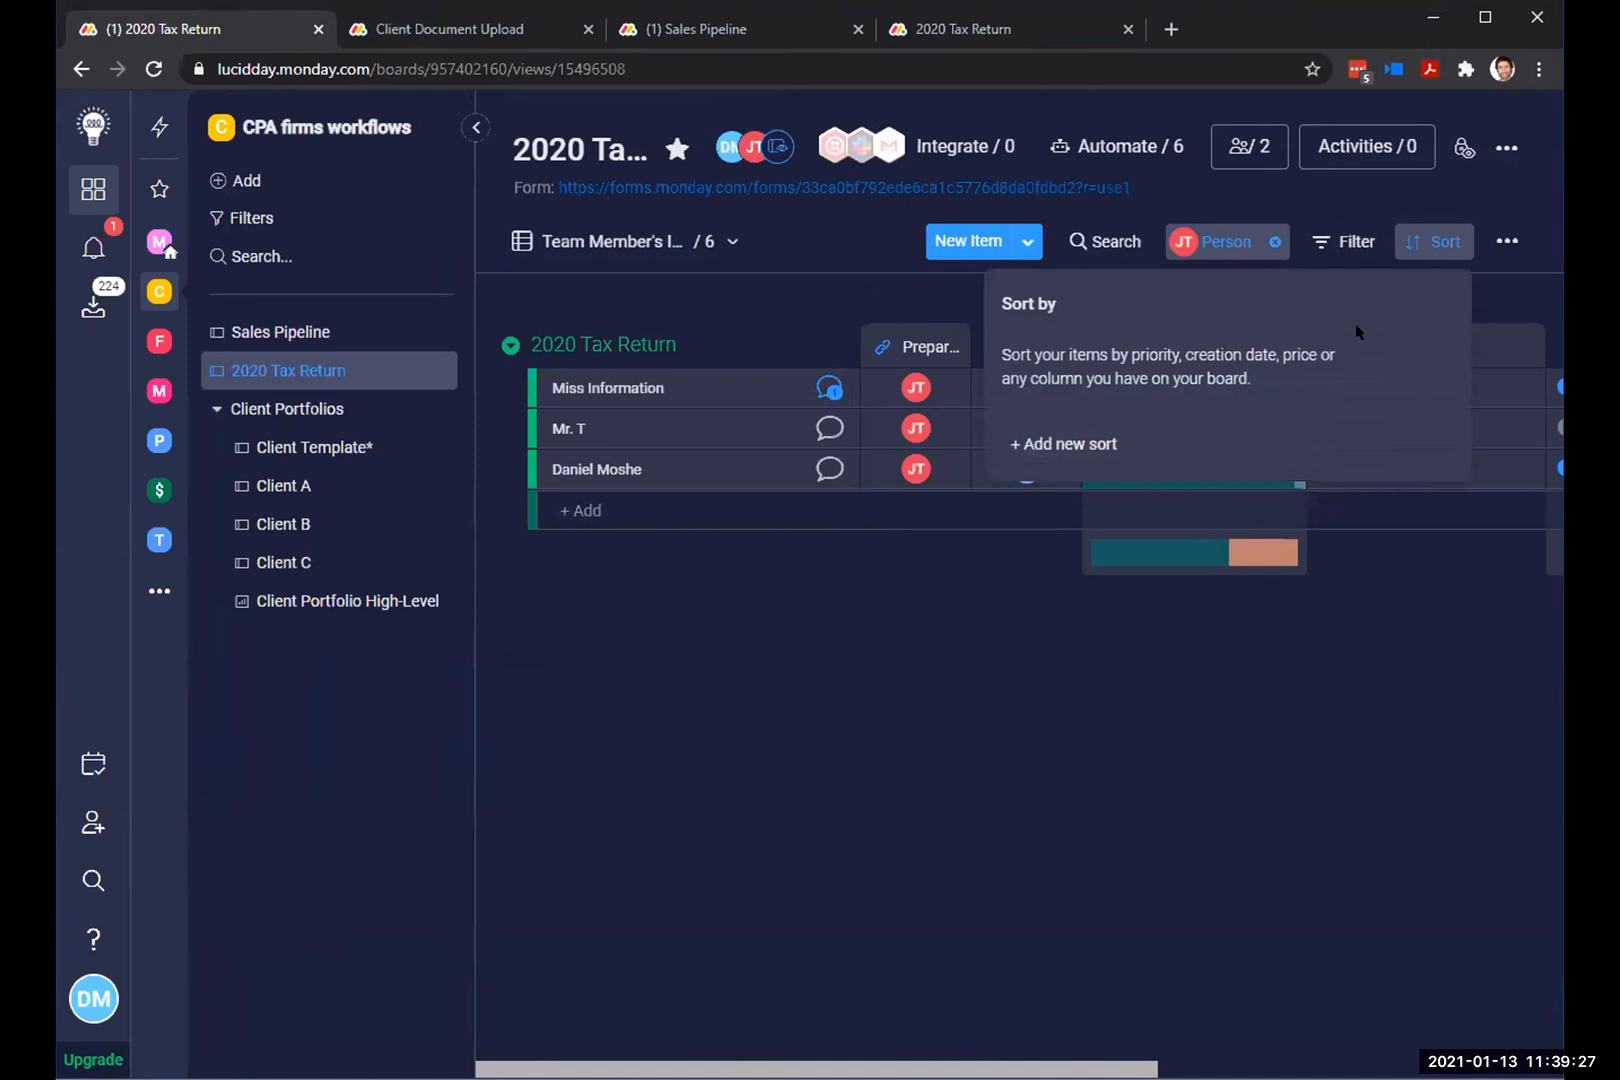
{"action": "left_click", "coordinate": [1410, 241]}
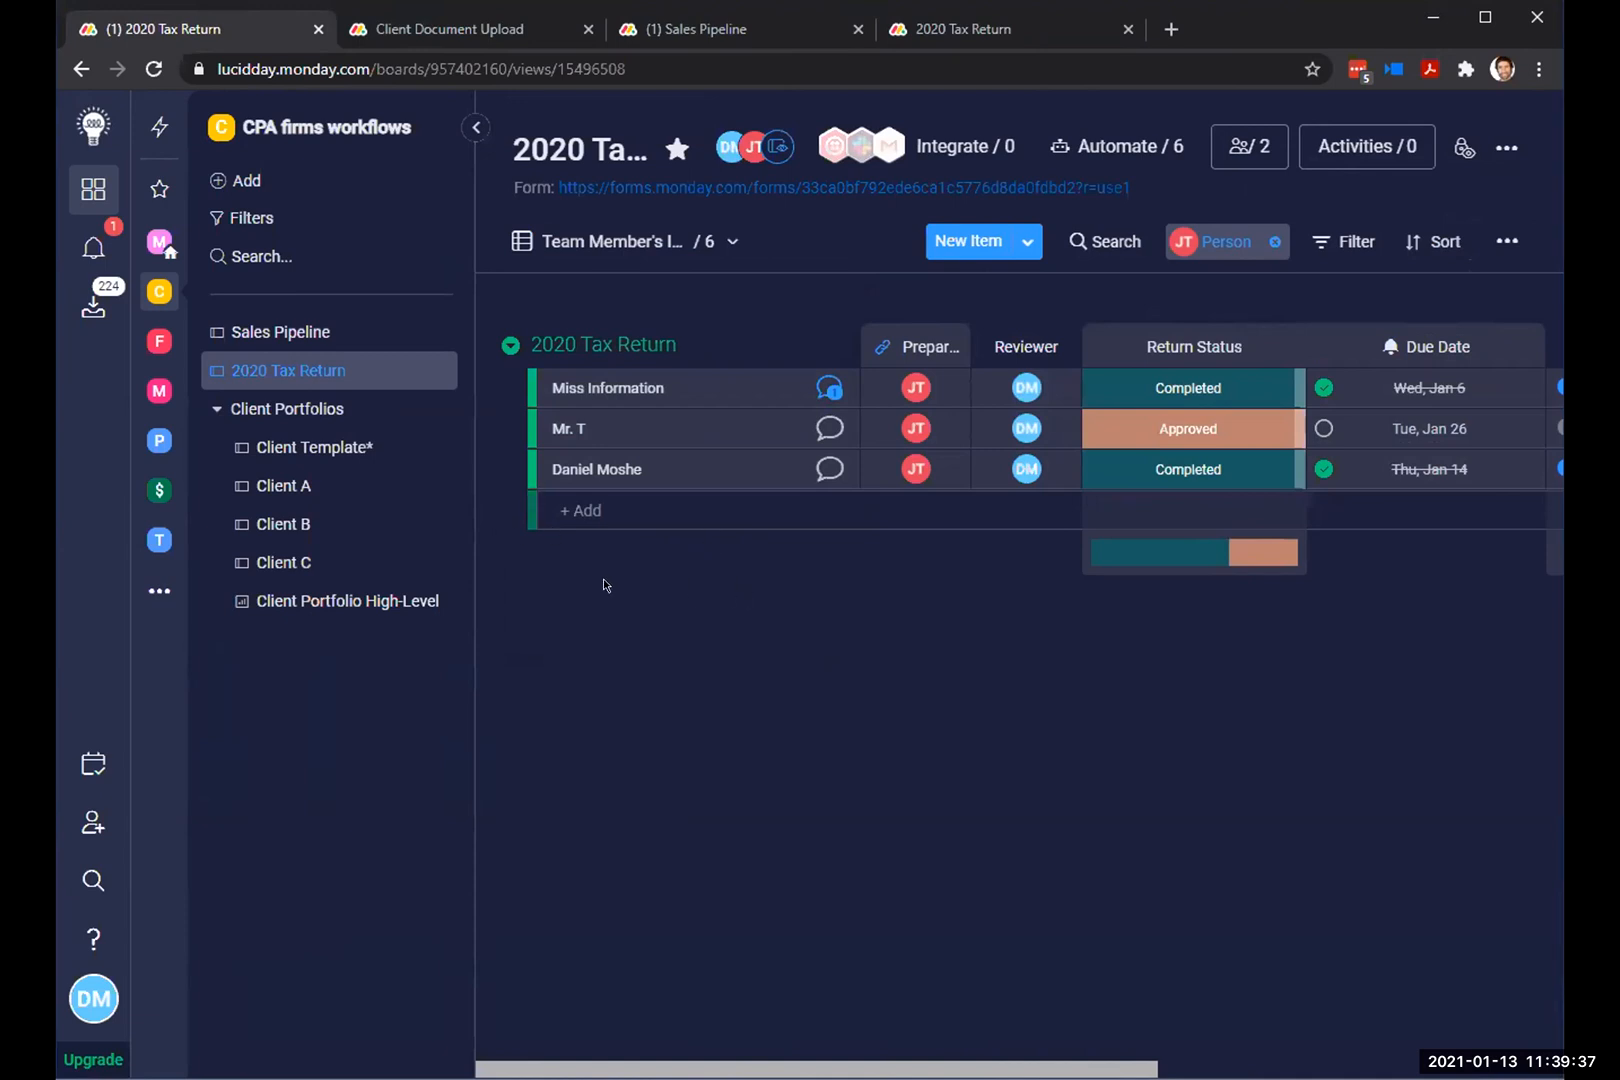
Step: Open the Client Portfolio High-Level dashboard and examine the portfolio progress and each client's 2020 Tax Return progress
{"action": "left_click", "coordinate": [334, 605]}
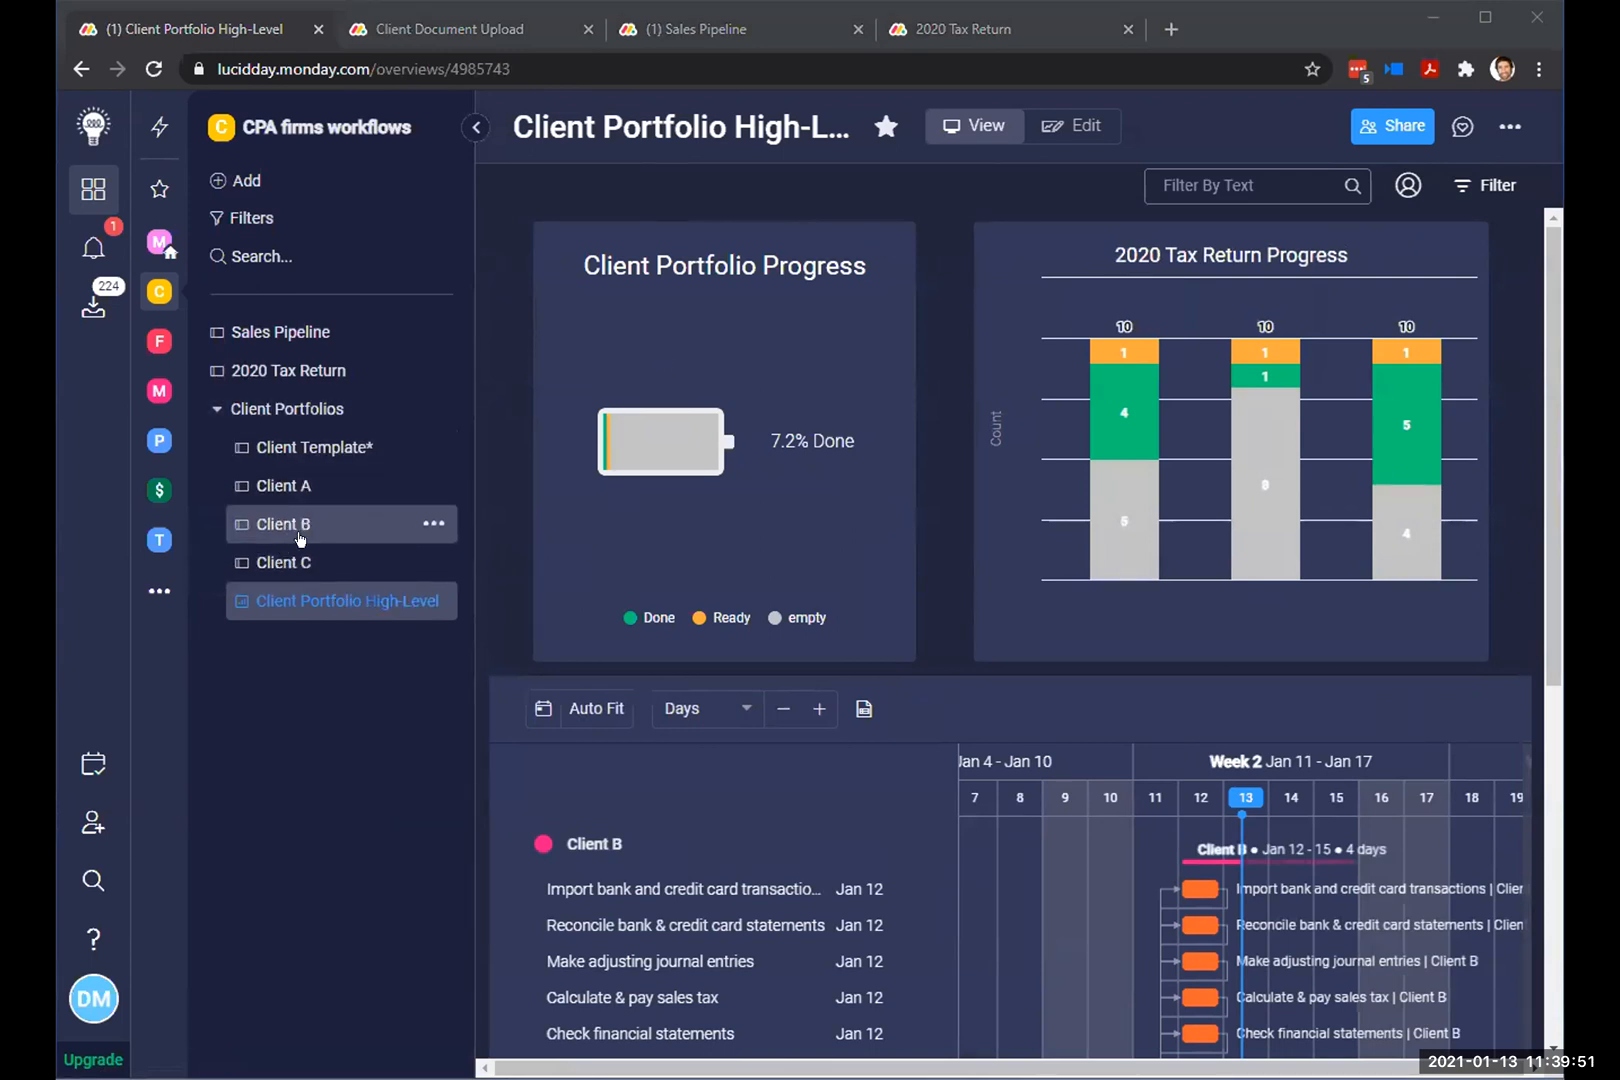
{"action": "mouse_move", "coordinate": [683, 425]}
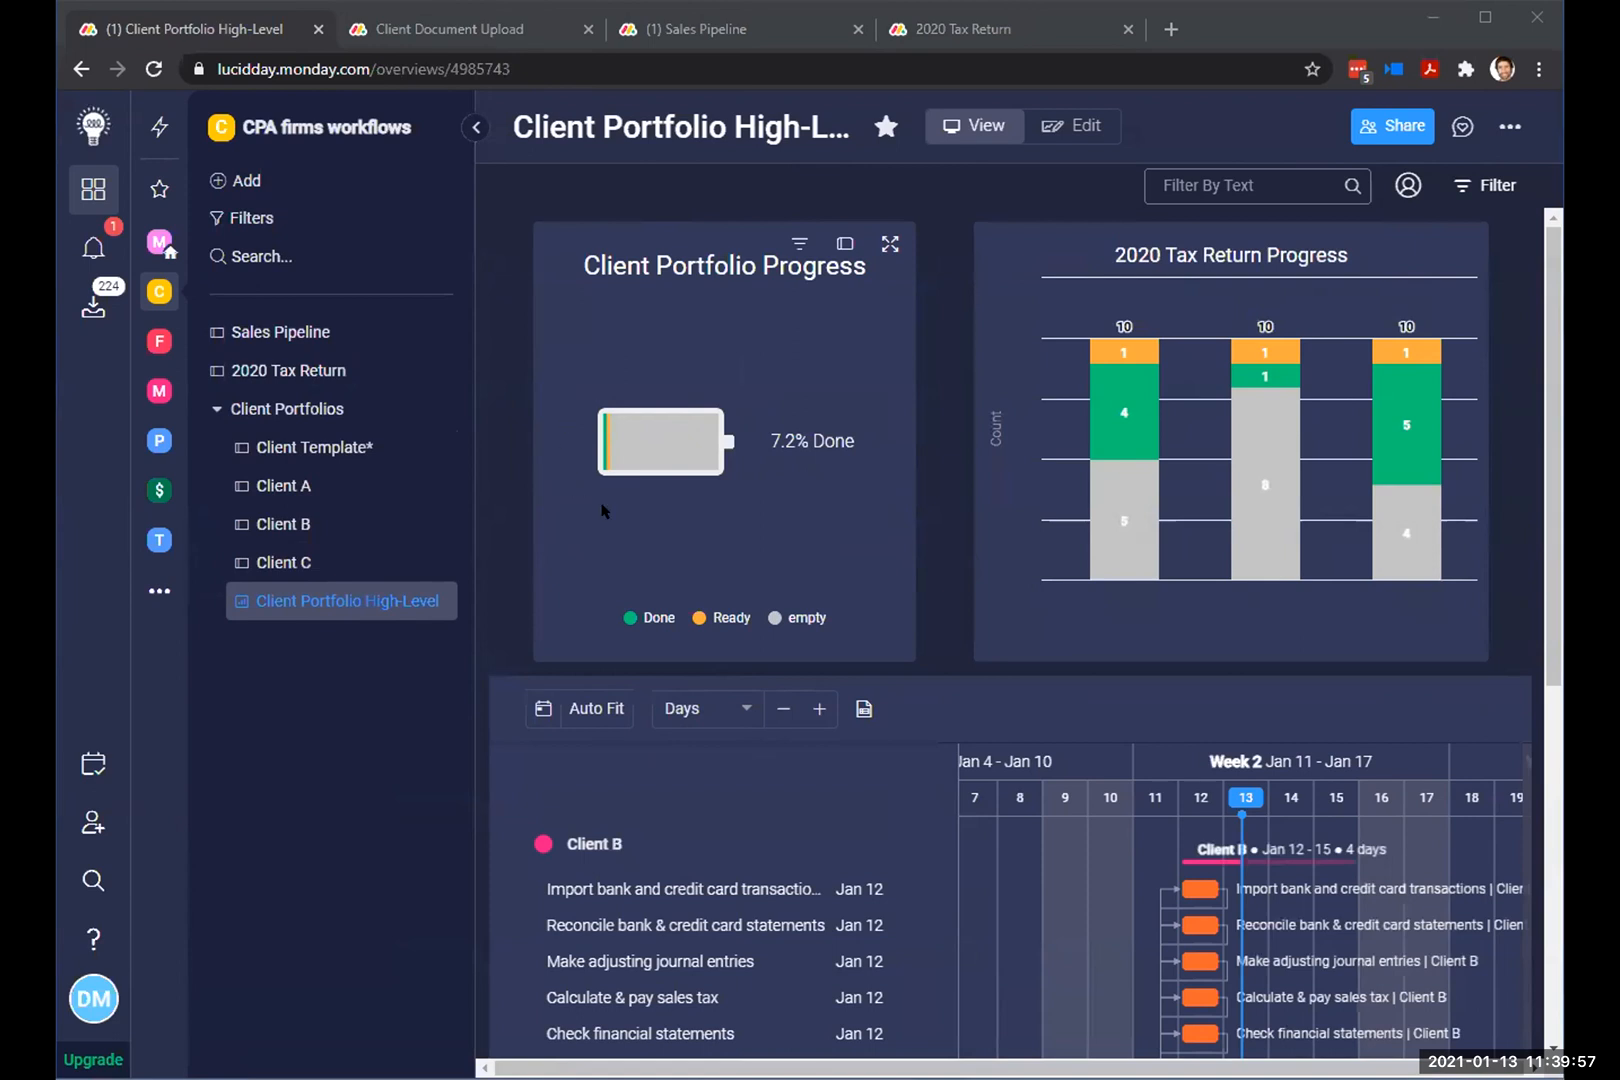
{"action": "mouse_move", "coordinate": [1295, 414]}
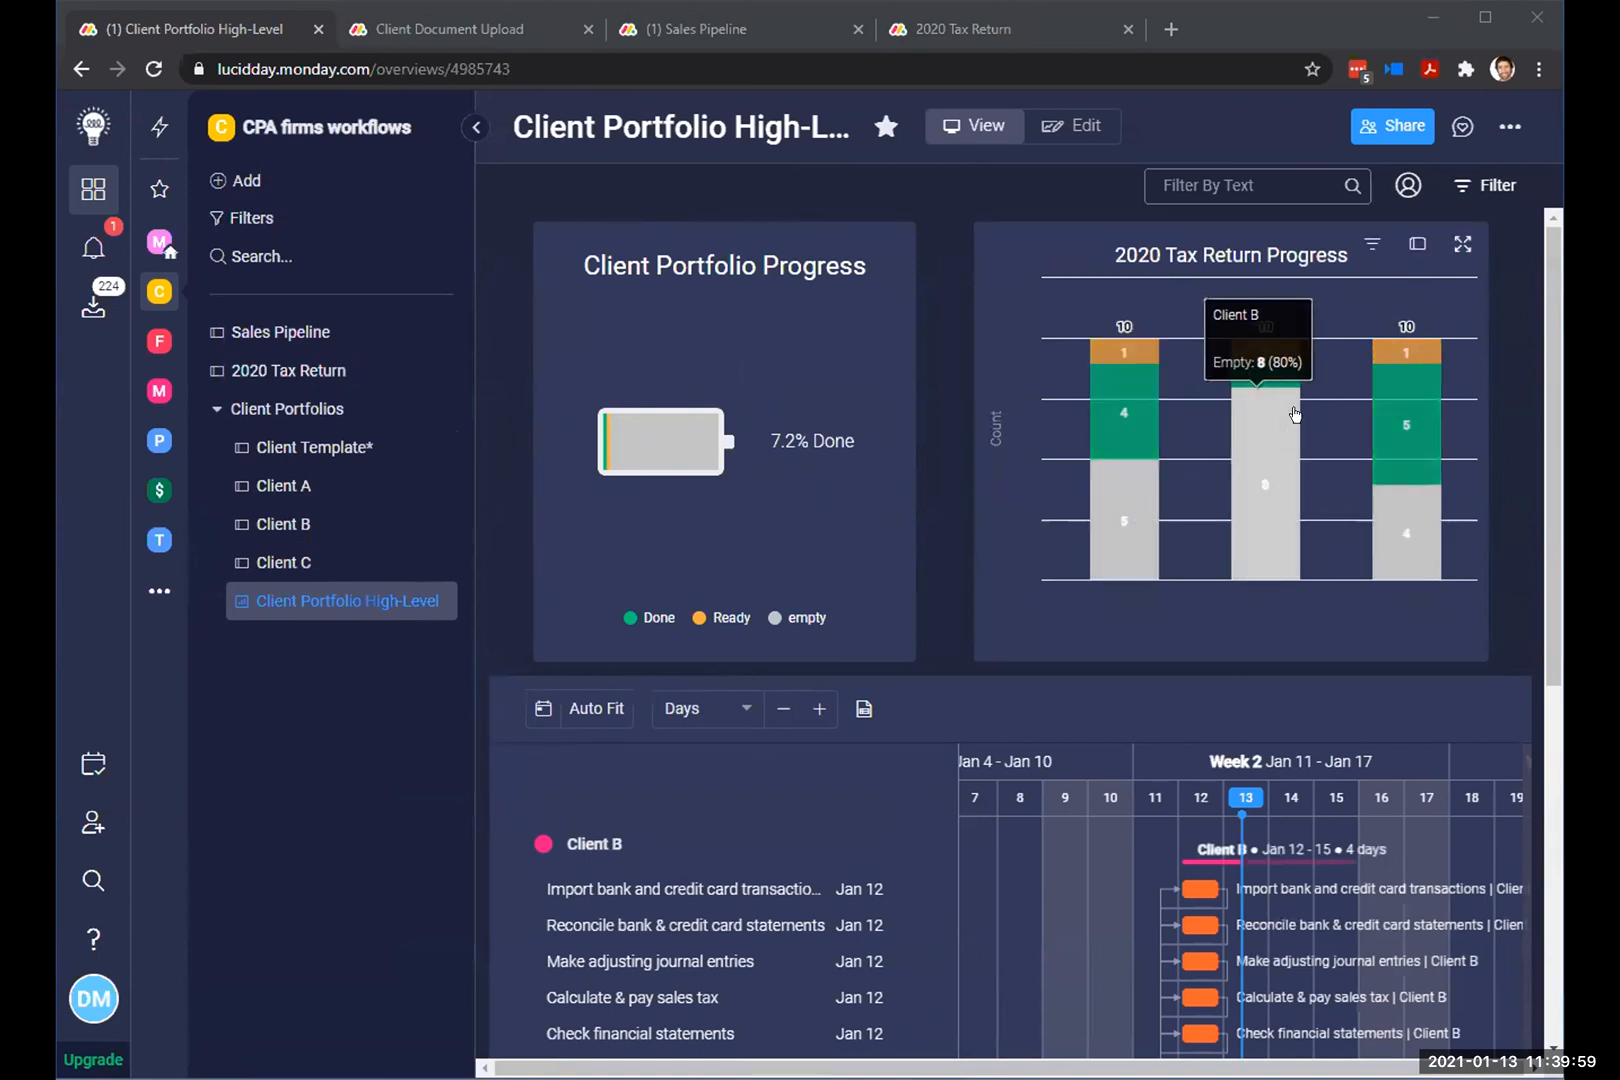
{"action": "mouse_move", "coordinate": [1421, 456]}
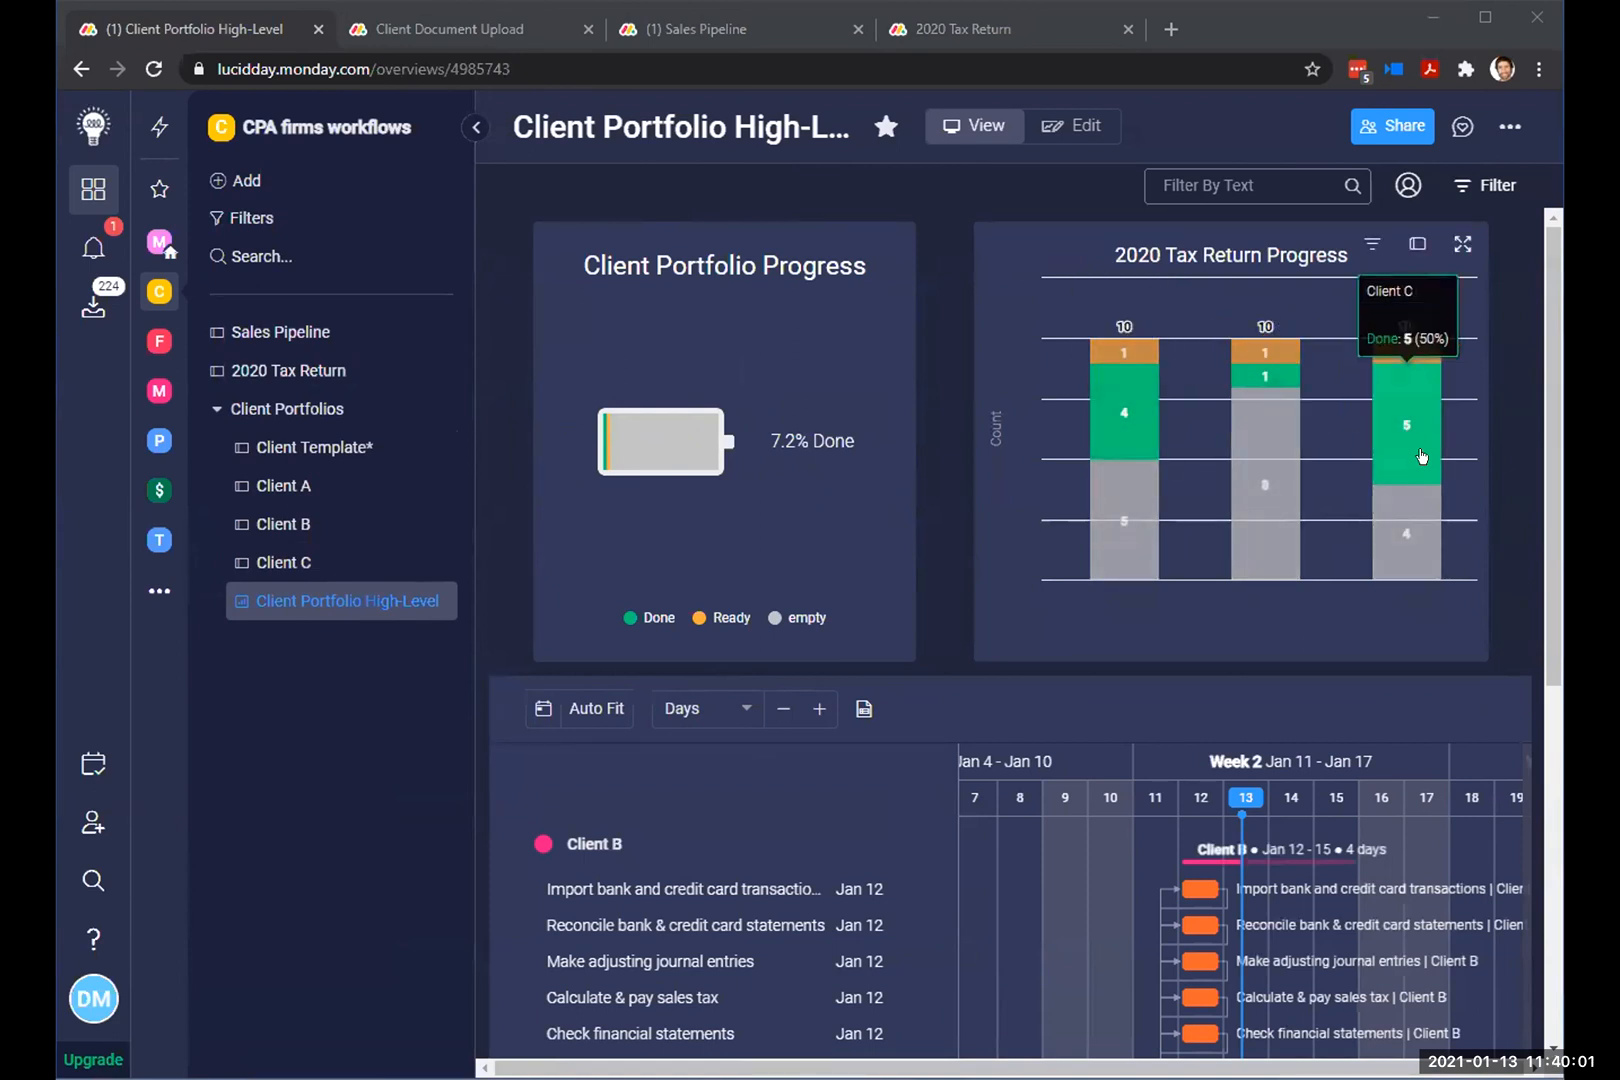
{"action": "mouse_move", "coordinate": [1250, 400]}
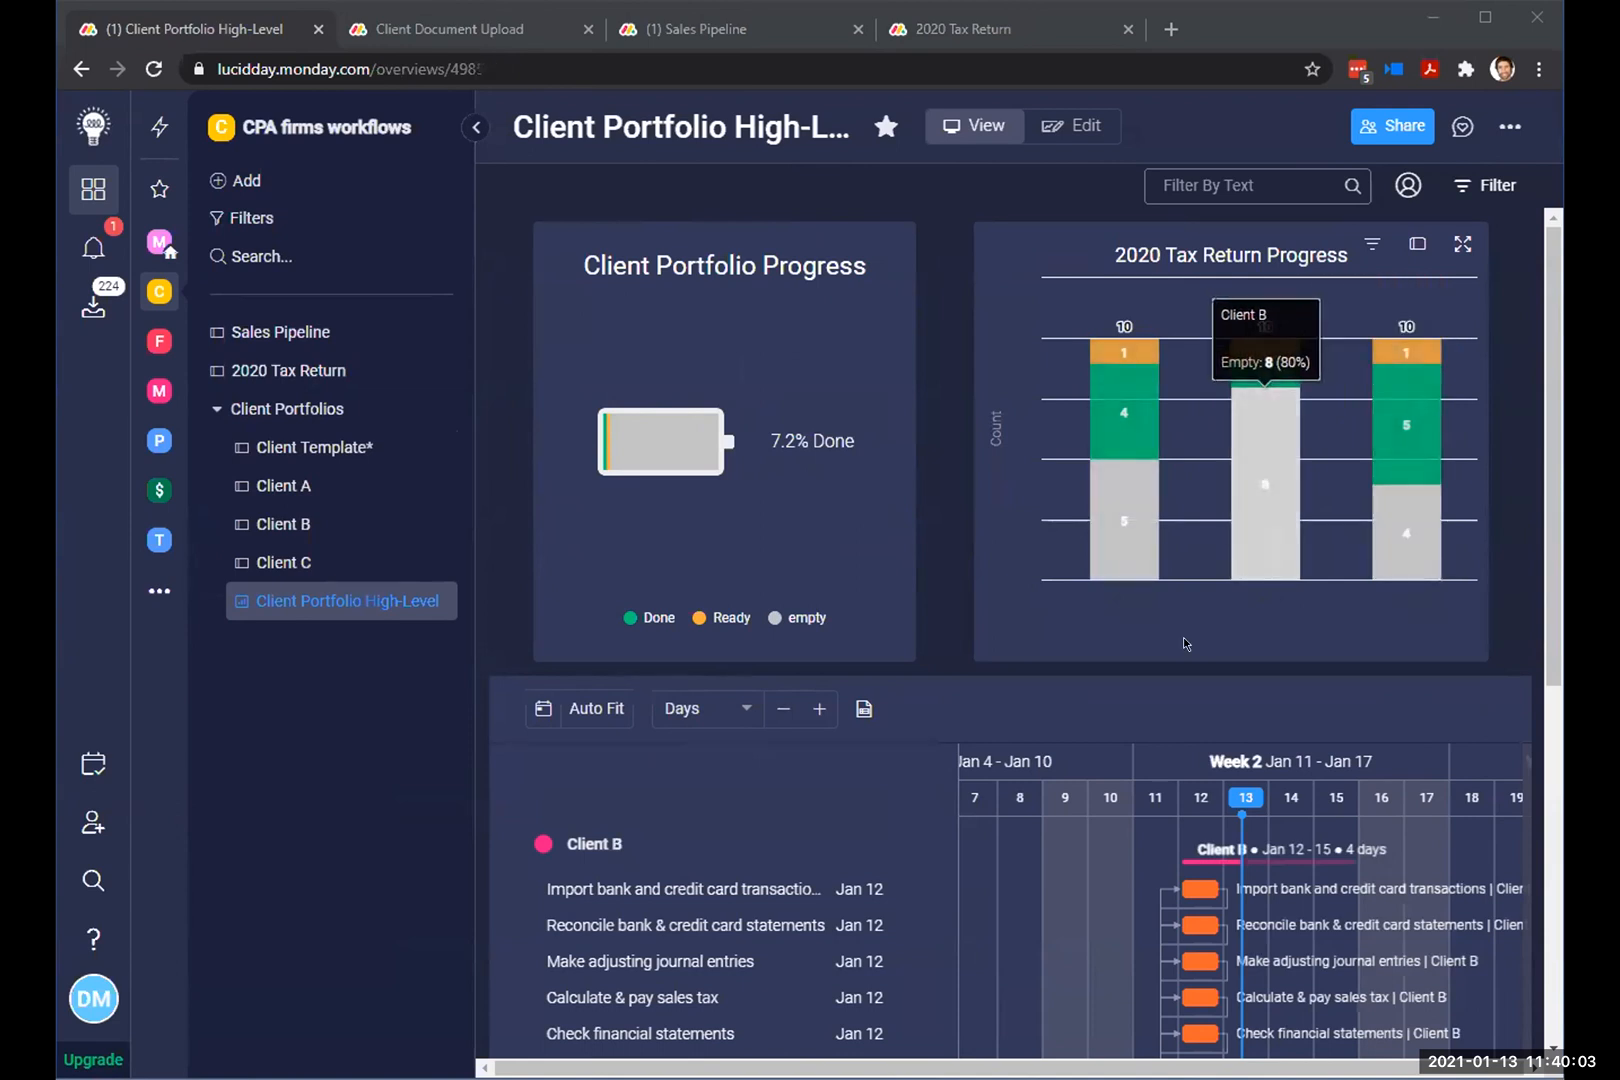
Step: Look through the dashboard's Gantt timeline of bookkeeping tasks for Client B, Client C and Client A
{"action": "scroll", "coordinate": [1183, 643], "scroll_direction": "down", "scroll_amount": 3}
{"action": "scroll", "coordinate": [1183, 643], "scroll_direction": "up", "scroll_amount": 2}
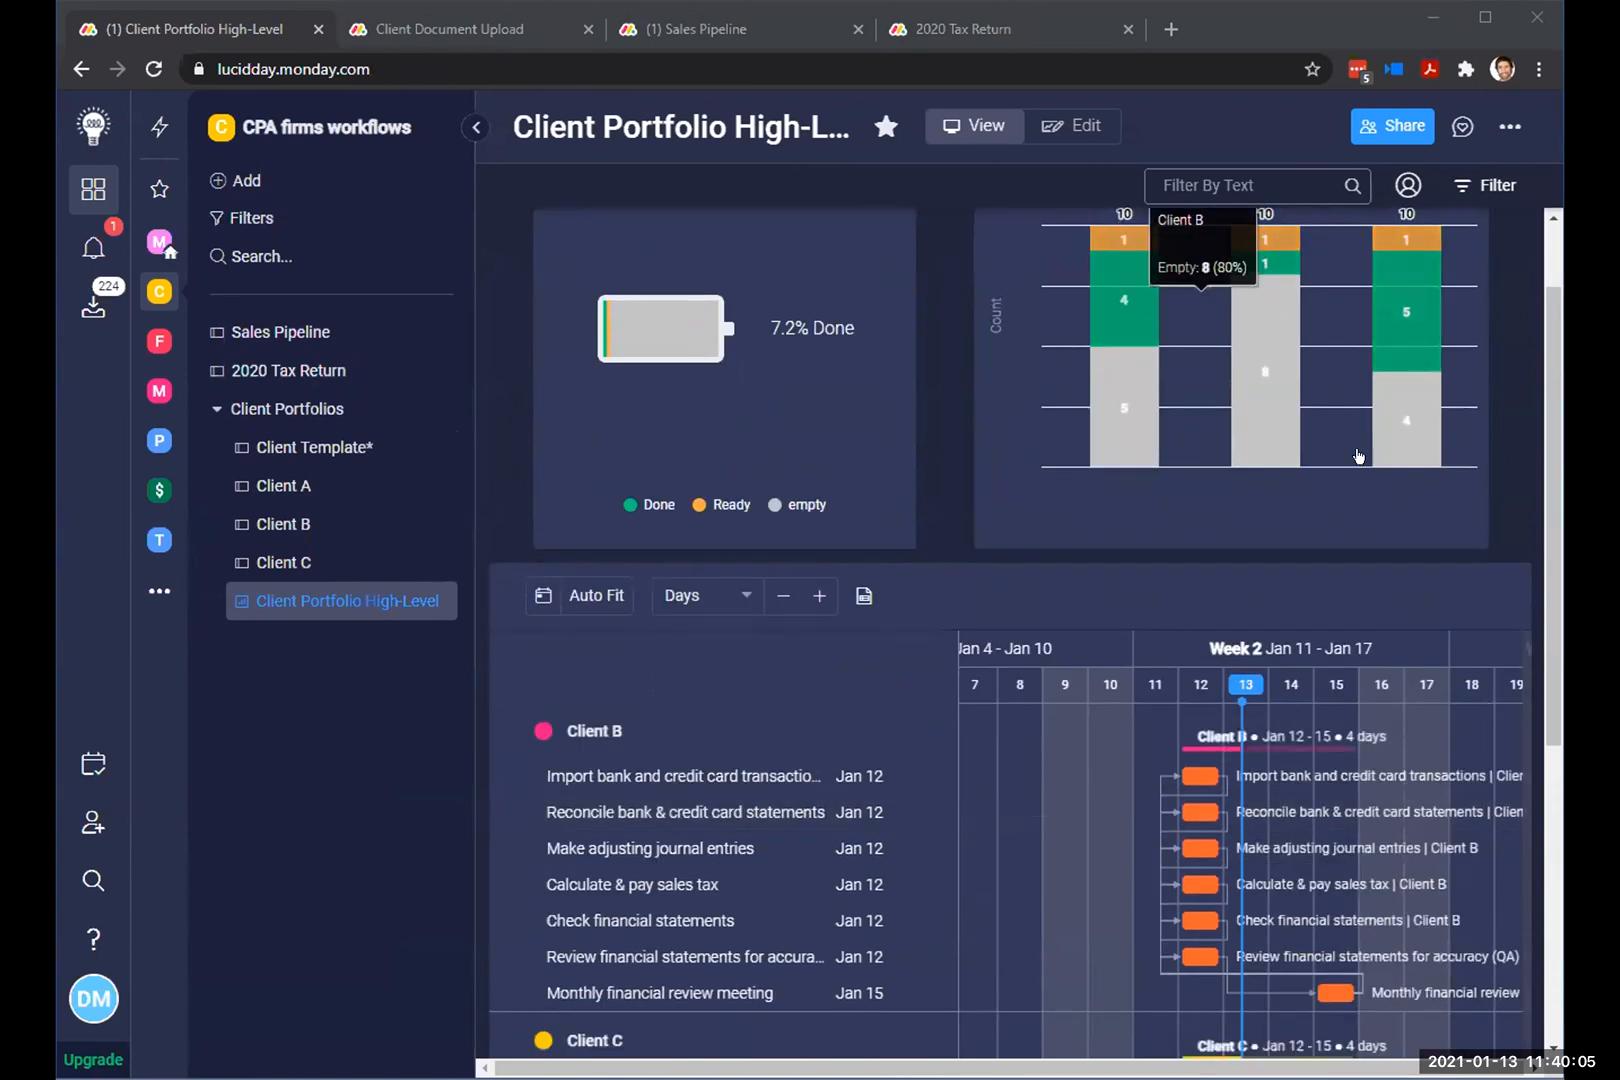
{"action": "scroll", "coordinate": [1000, 600], "scroll_direction": "down", "scroll_amount": 2}
{"action": "scroll", "coordinate": [808, 706], "scroll_direction": "down", "scroll_amount": 4}
{"action": "scroll", "coordinate": [829, 740], "scroll_direction": "up", "scroll_amount": 1}
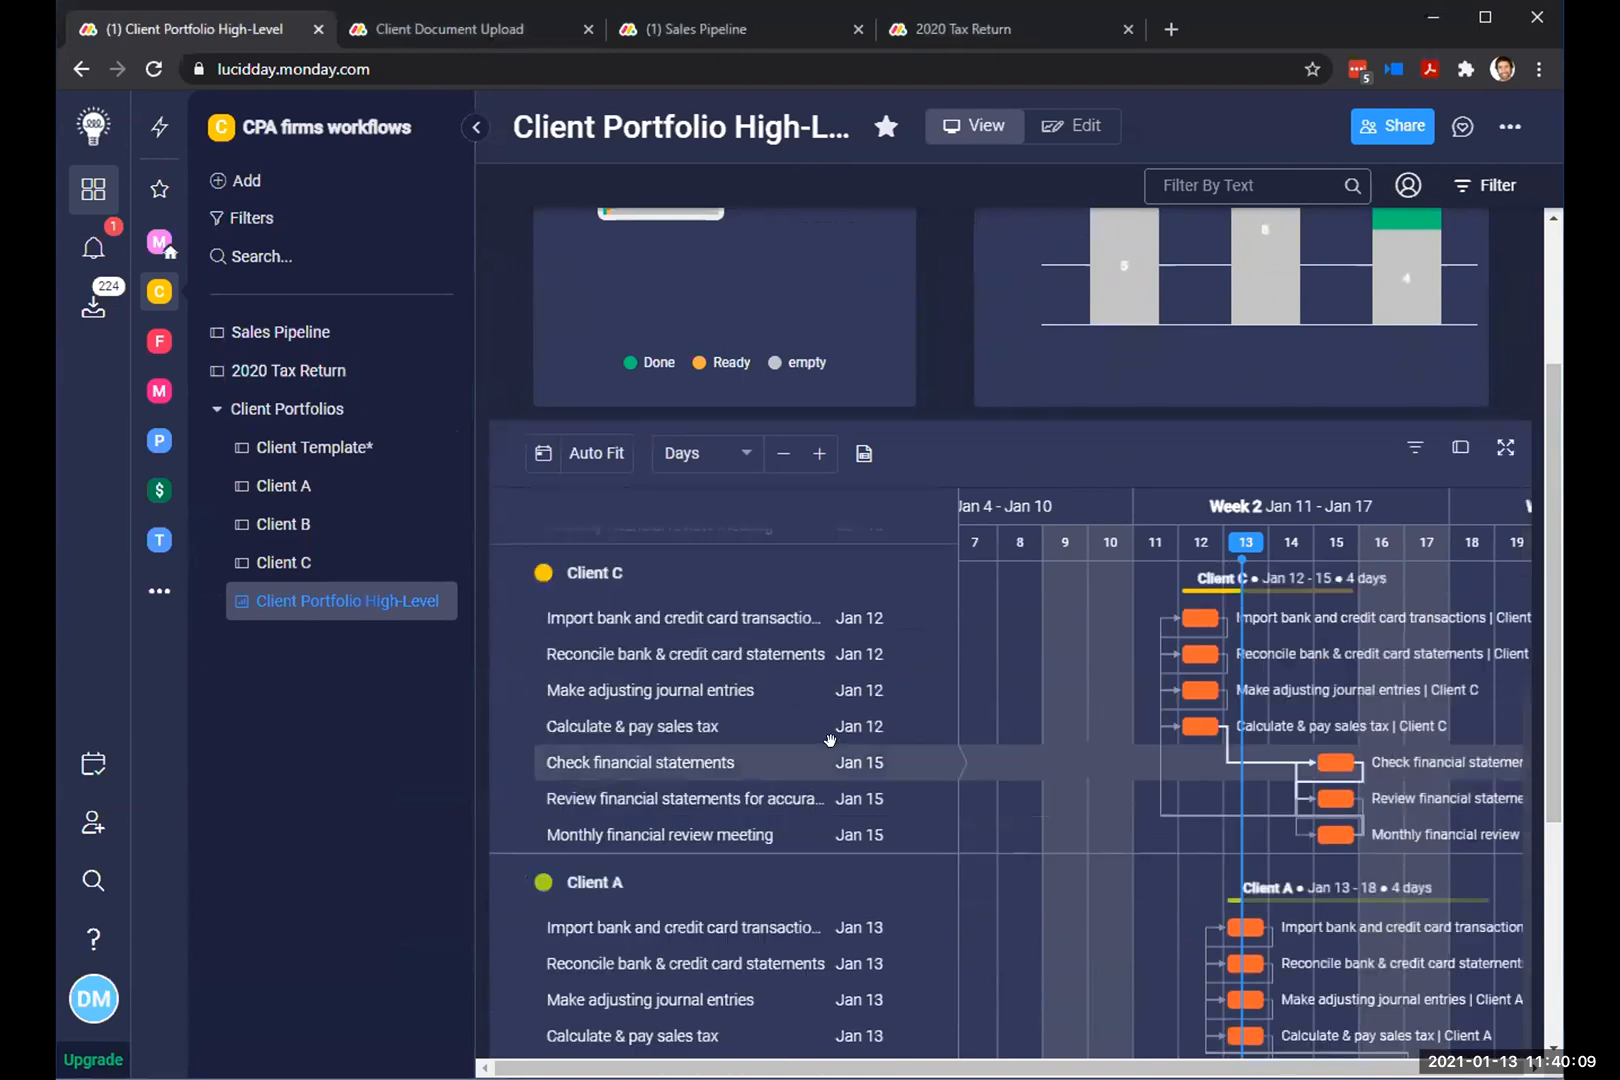
{"action": "scroll", "coordinate": [829, 740], "scroll_direction": "up", "scroll_amount": 3}
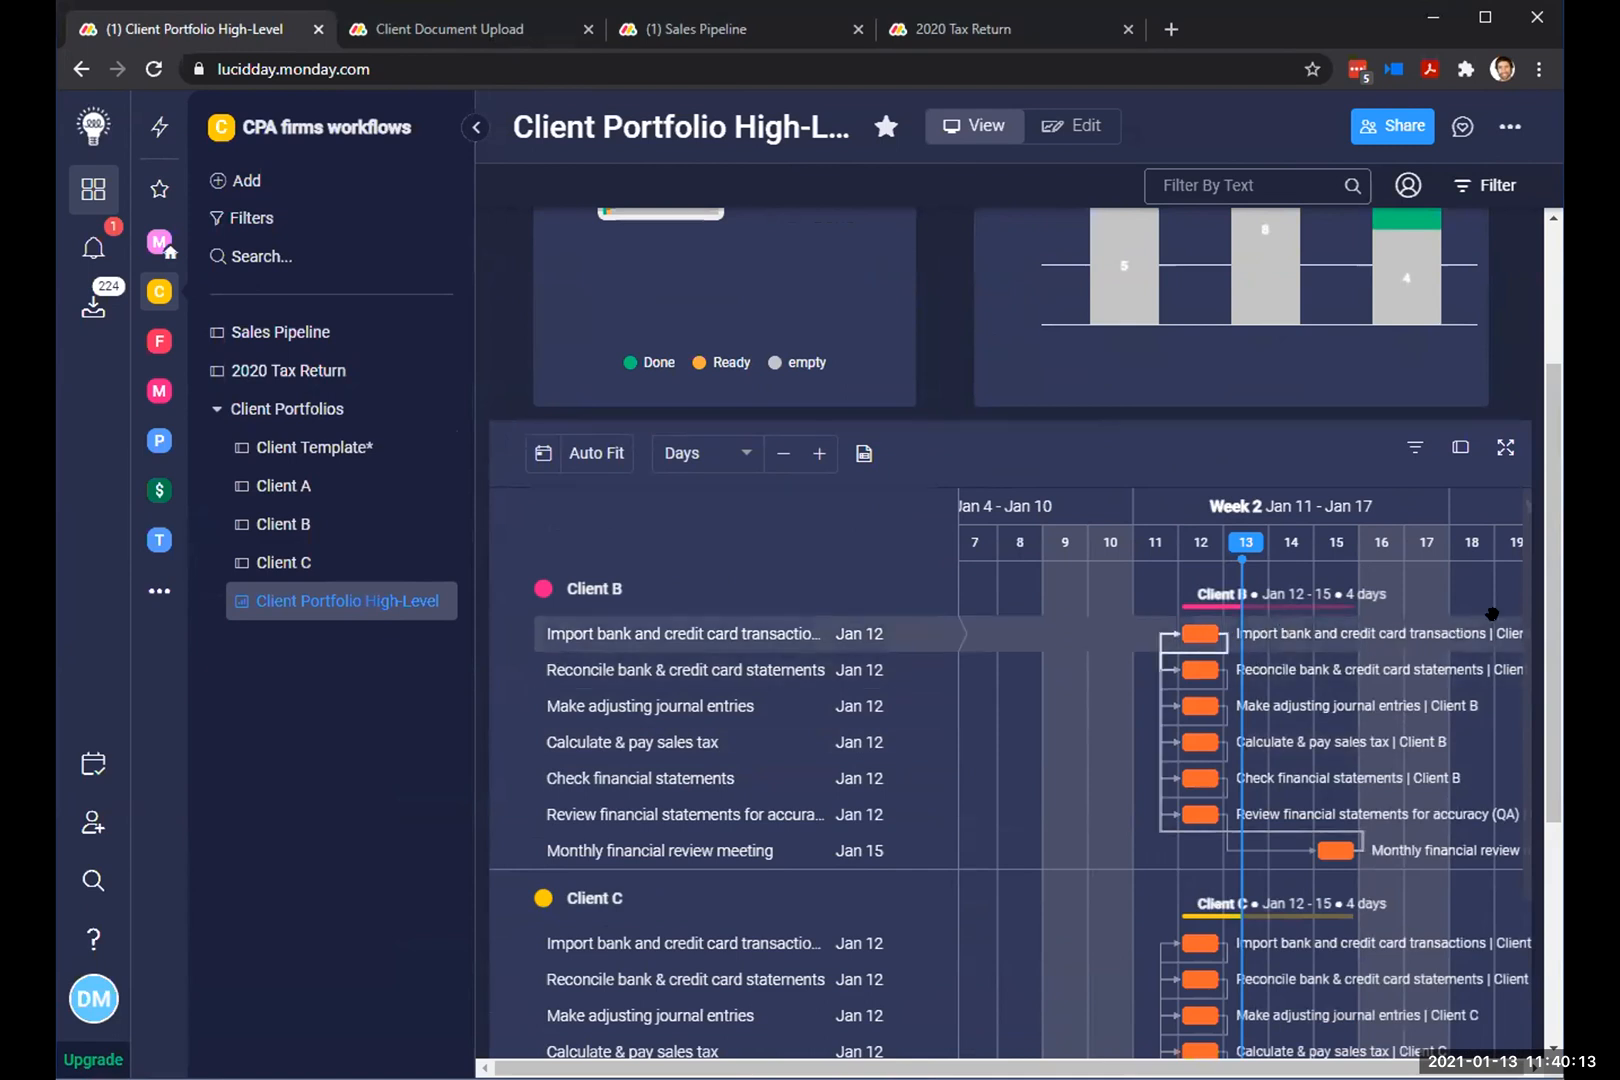
Step: Compare the dependent bookkeeping task dates of Client B, Client C and Client A down to the end of the dashboard's timeline
{"action": "scroll", "coordinate": [1249, 700], "scroll_direction": "down", "scroll_amount": 1}
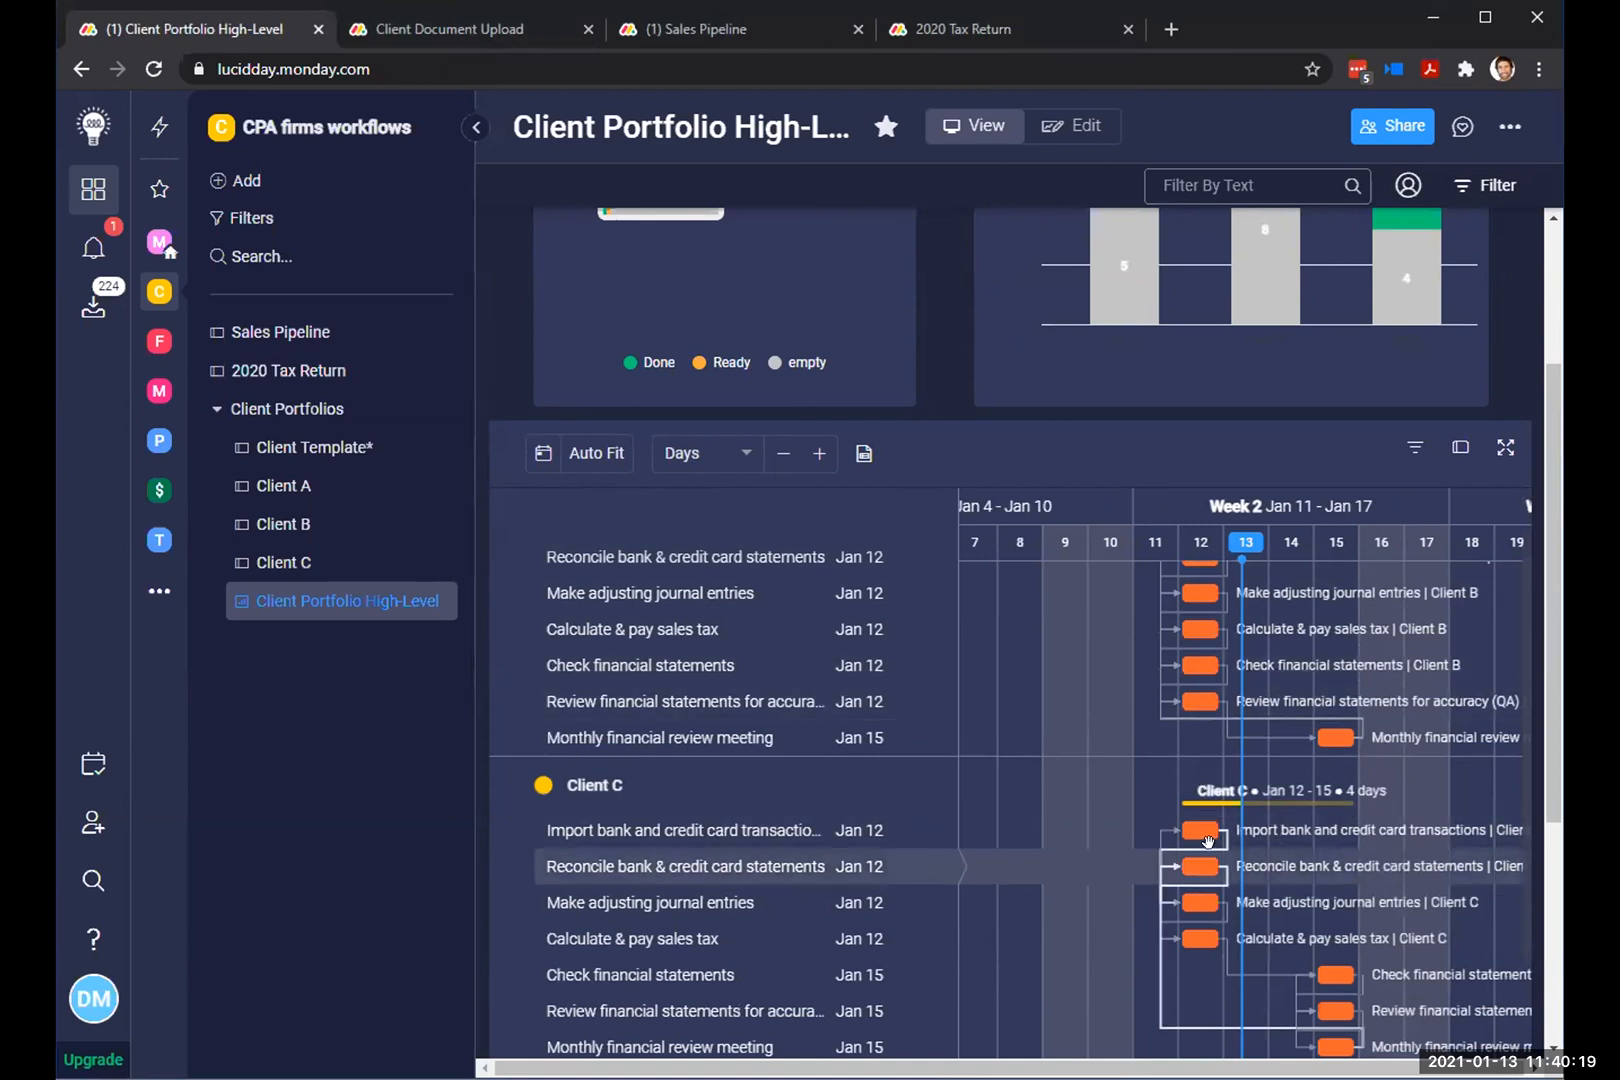
{"action": "scroll", "coordinate": [1208, 840], "scroll_direction": "down", "scroll_amount": 1}
{"action": "scroll", "coordinate": [1486, 1000], "scroll_direction": "down", "scroll_amount": 2}
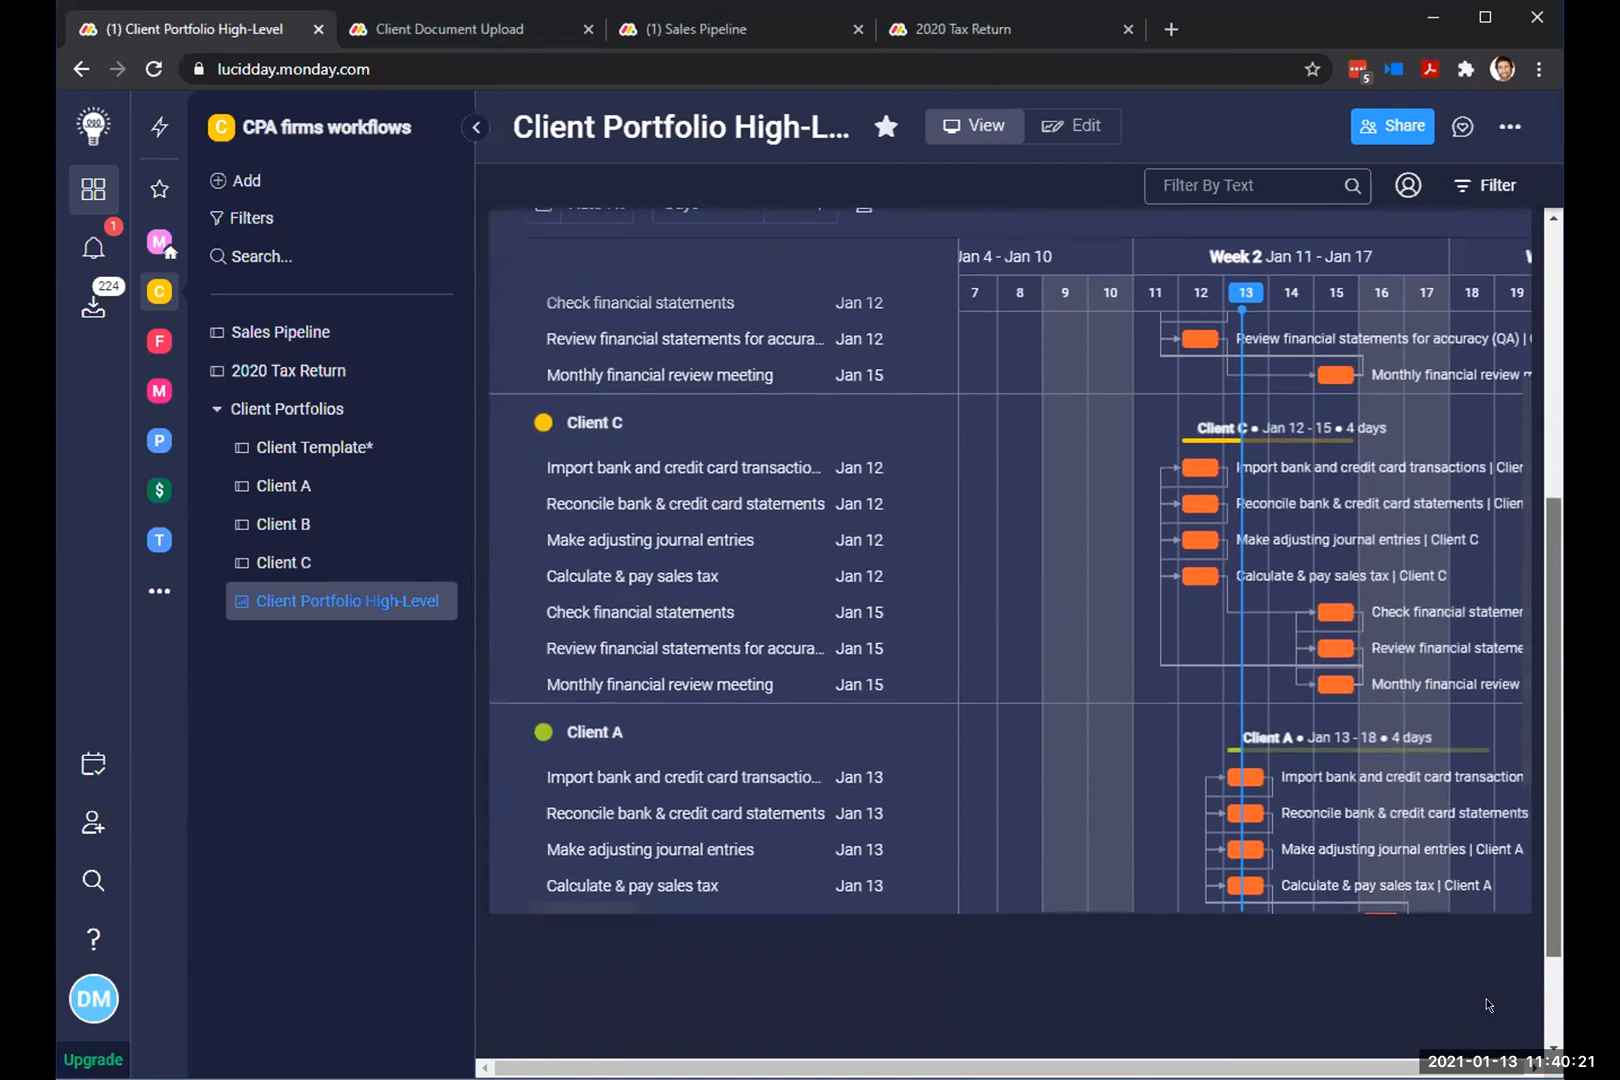
{"action": "scroll", "coordinate": [1487, 990], "scroll_direction": "down", "scroll_amount": 1}
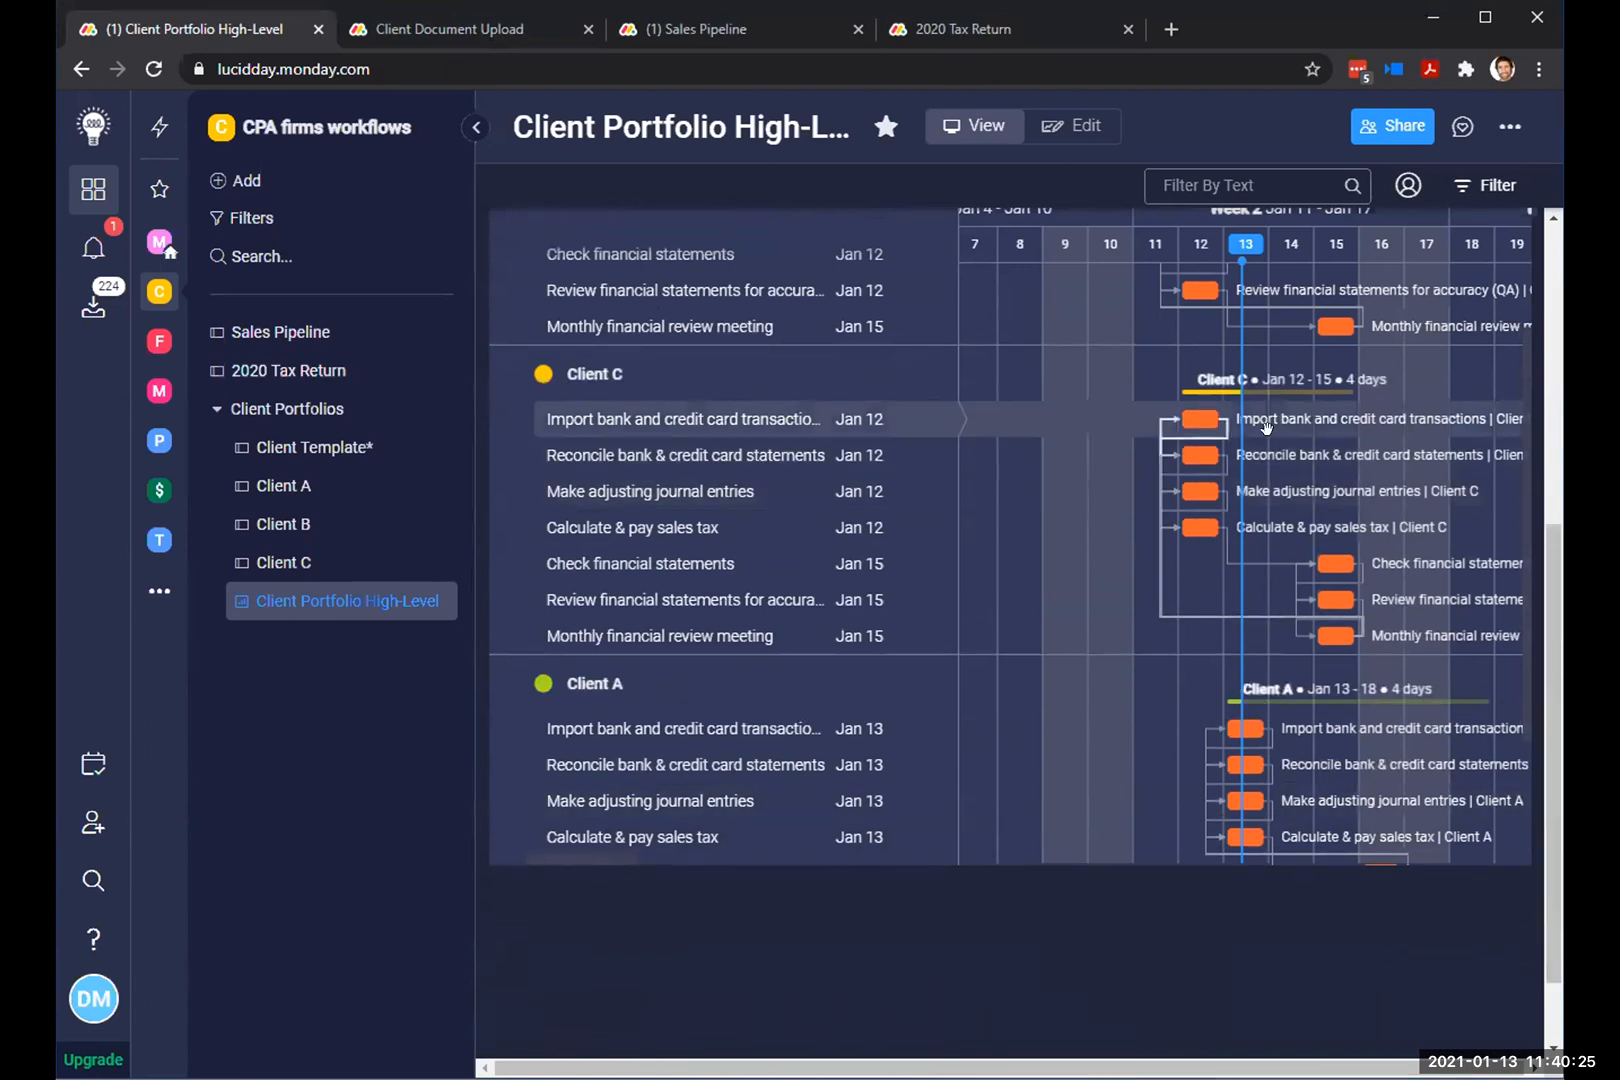
{"action": "scroll", "coordinate": [1266, 427], "scroll_direction": "up", "scroll_amount": 2}
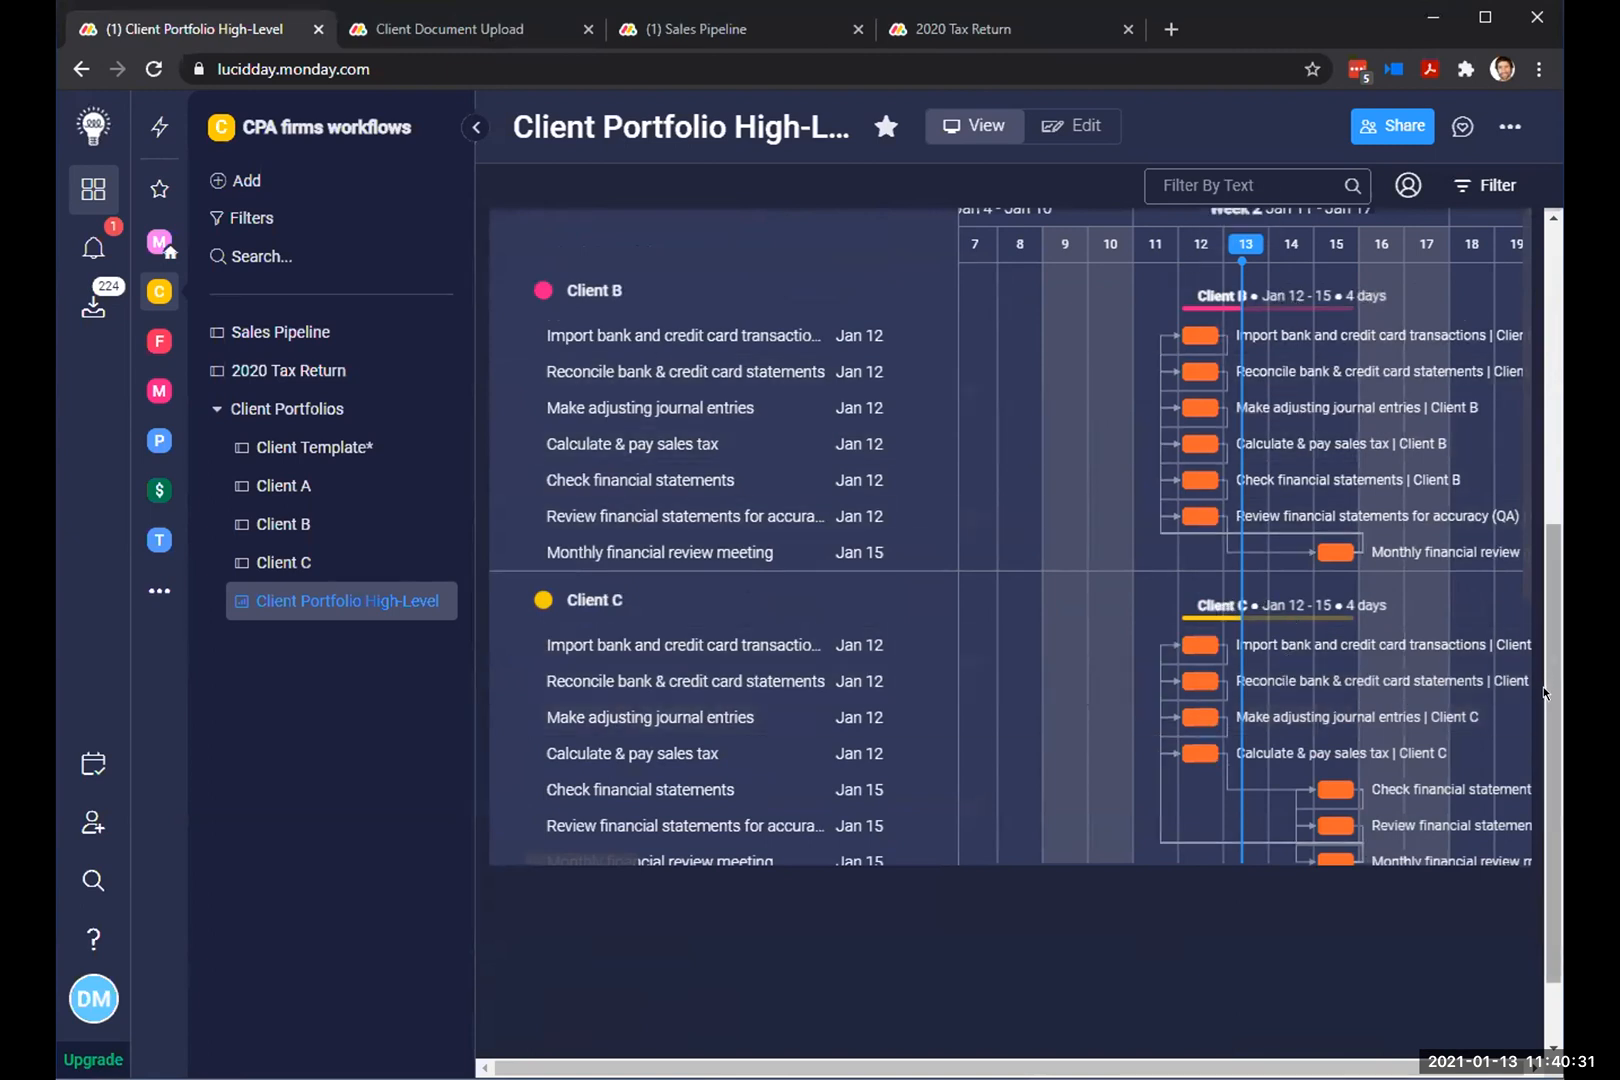
{"action": "scroll", "coordinate": [1546, 705], "scroll_direction": "down", "scroll_amount": 1}
{"action": "scroll", "coordinate": [791, 615], "scroll_direction": "down", "scroll_amount": 4}
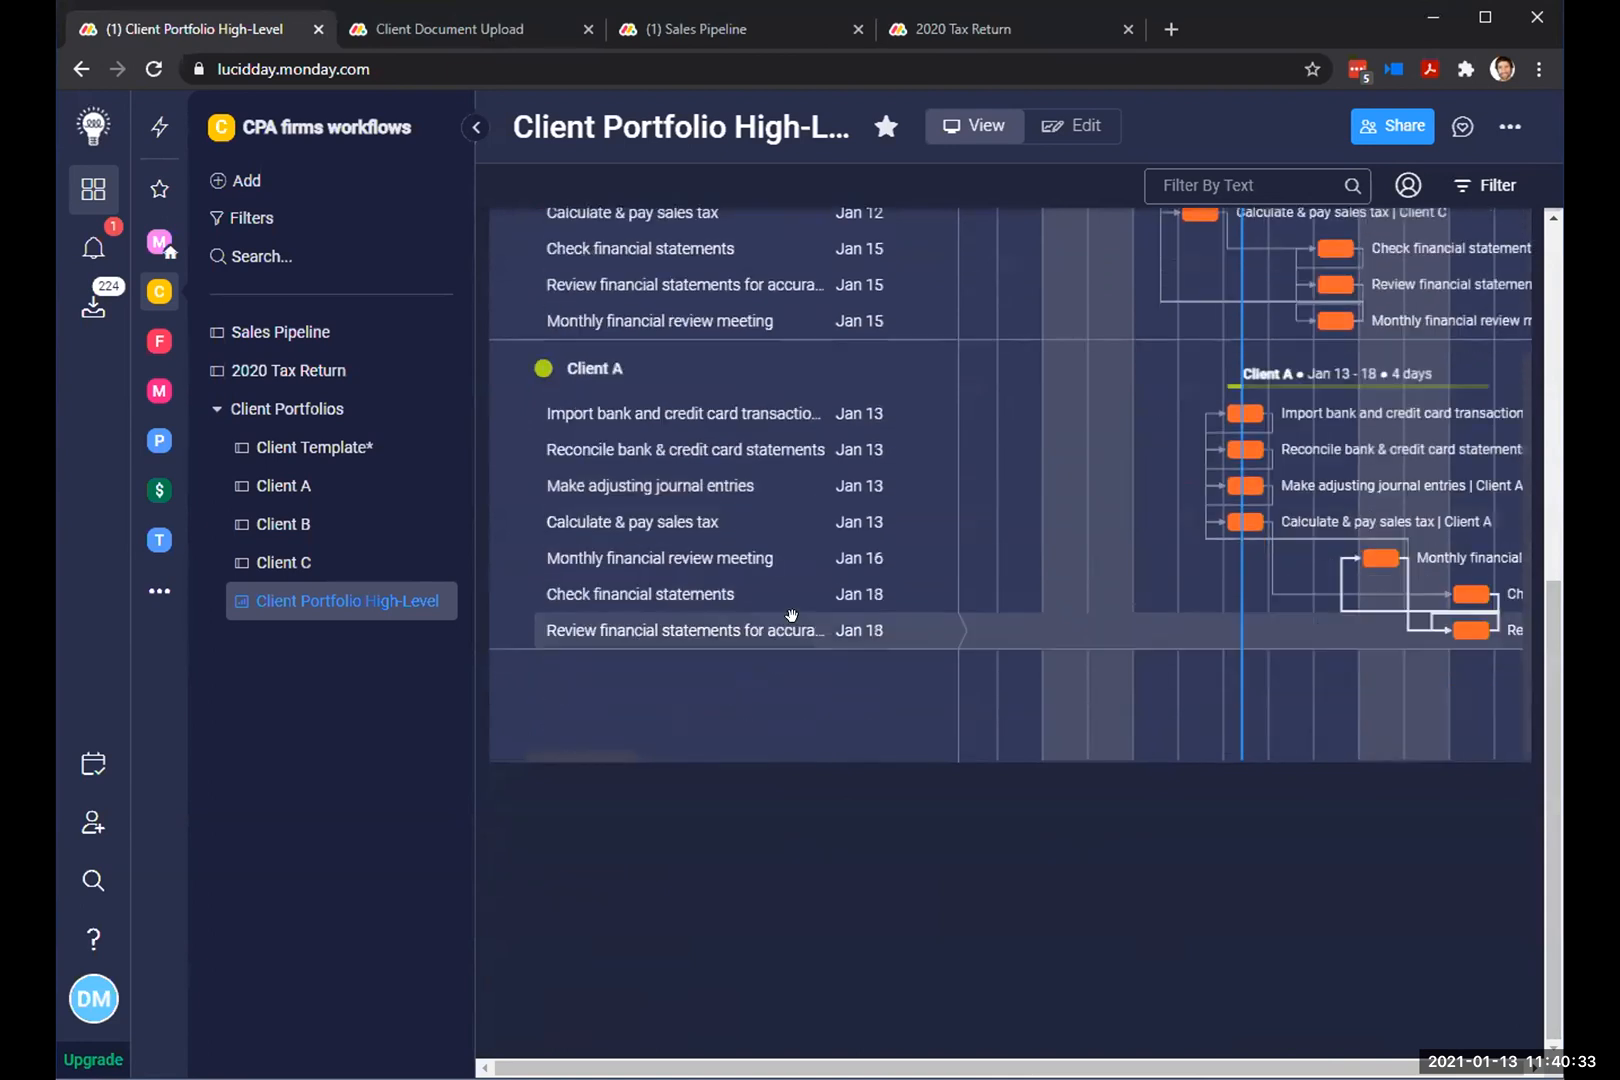
{"action": "scroll", "coordinate": [790, 593], "scroll_direction": "up", "scroll_amount": 4}
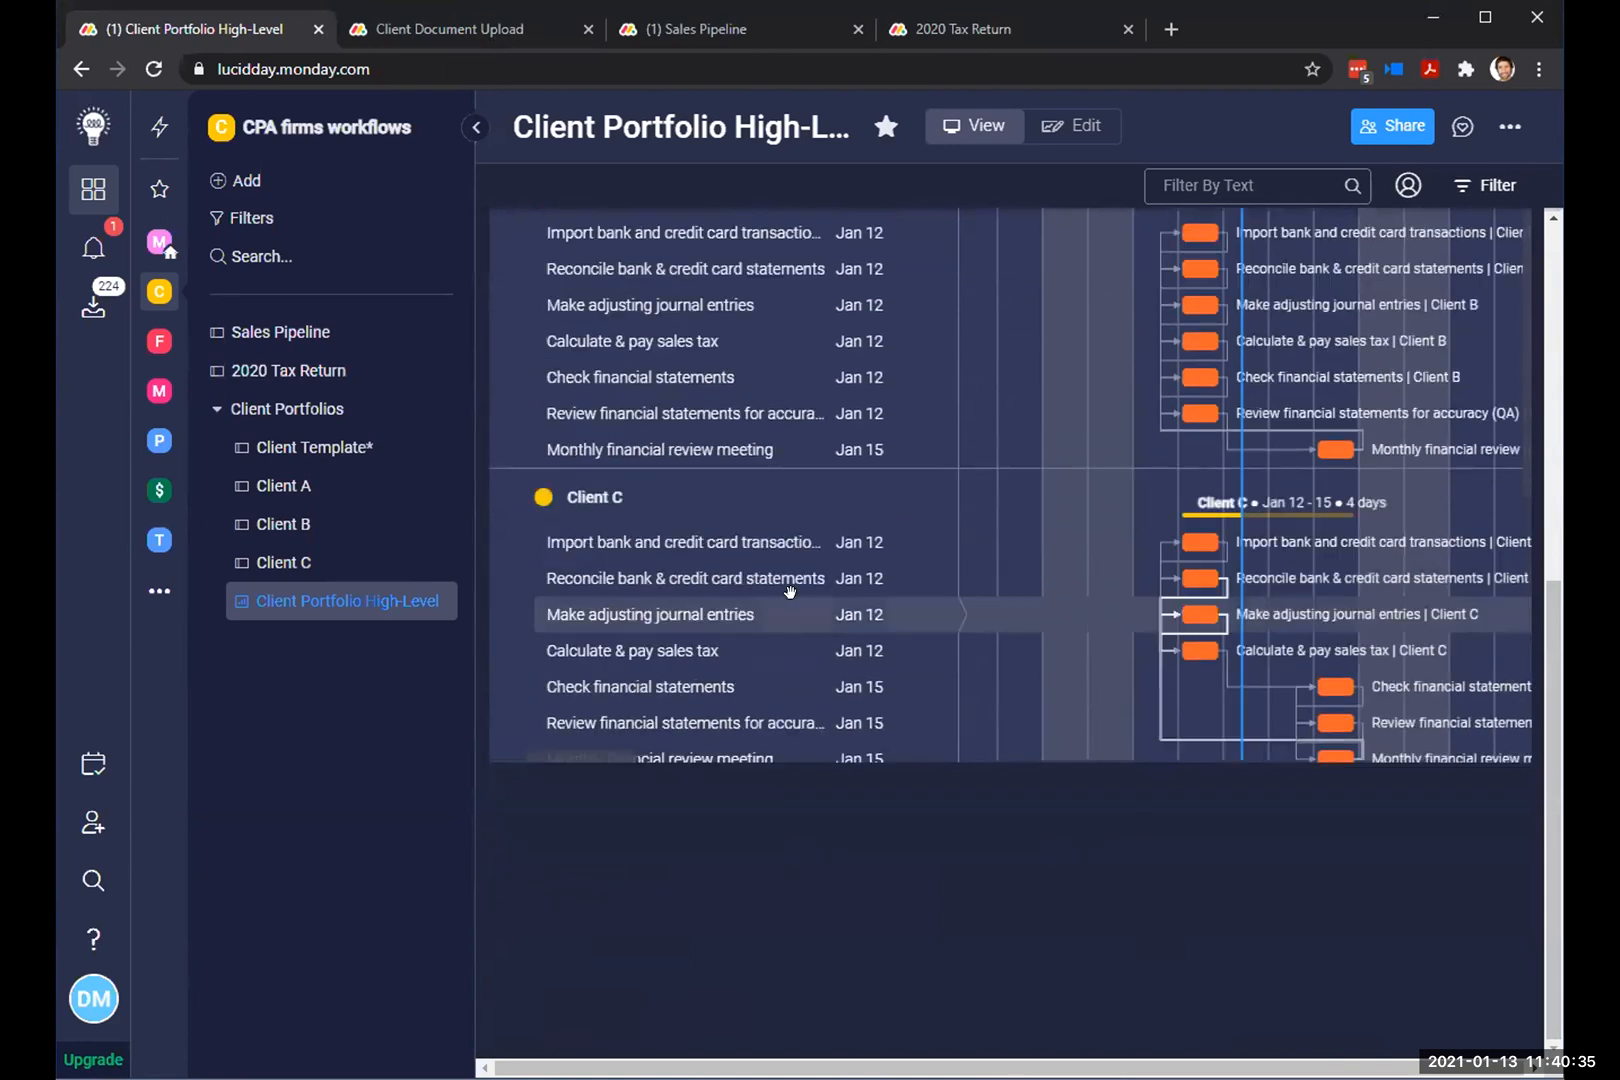
Step: Return to the dashboard's progress widgets and inspect Client A's 2020 Tax Return breakdown and the overall portfolio battery
{"action": "left_click_drag", "start_coordinate": [1547, 606], "coordinate": [1540, 197]}
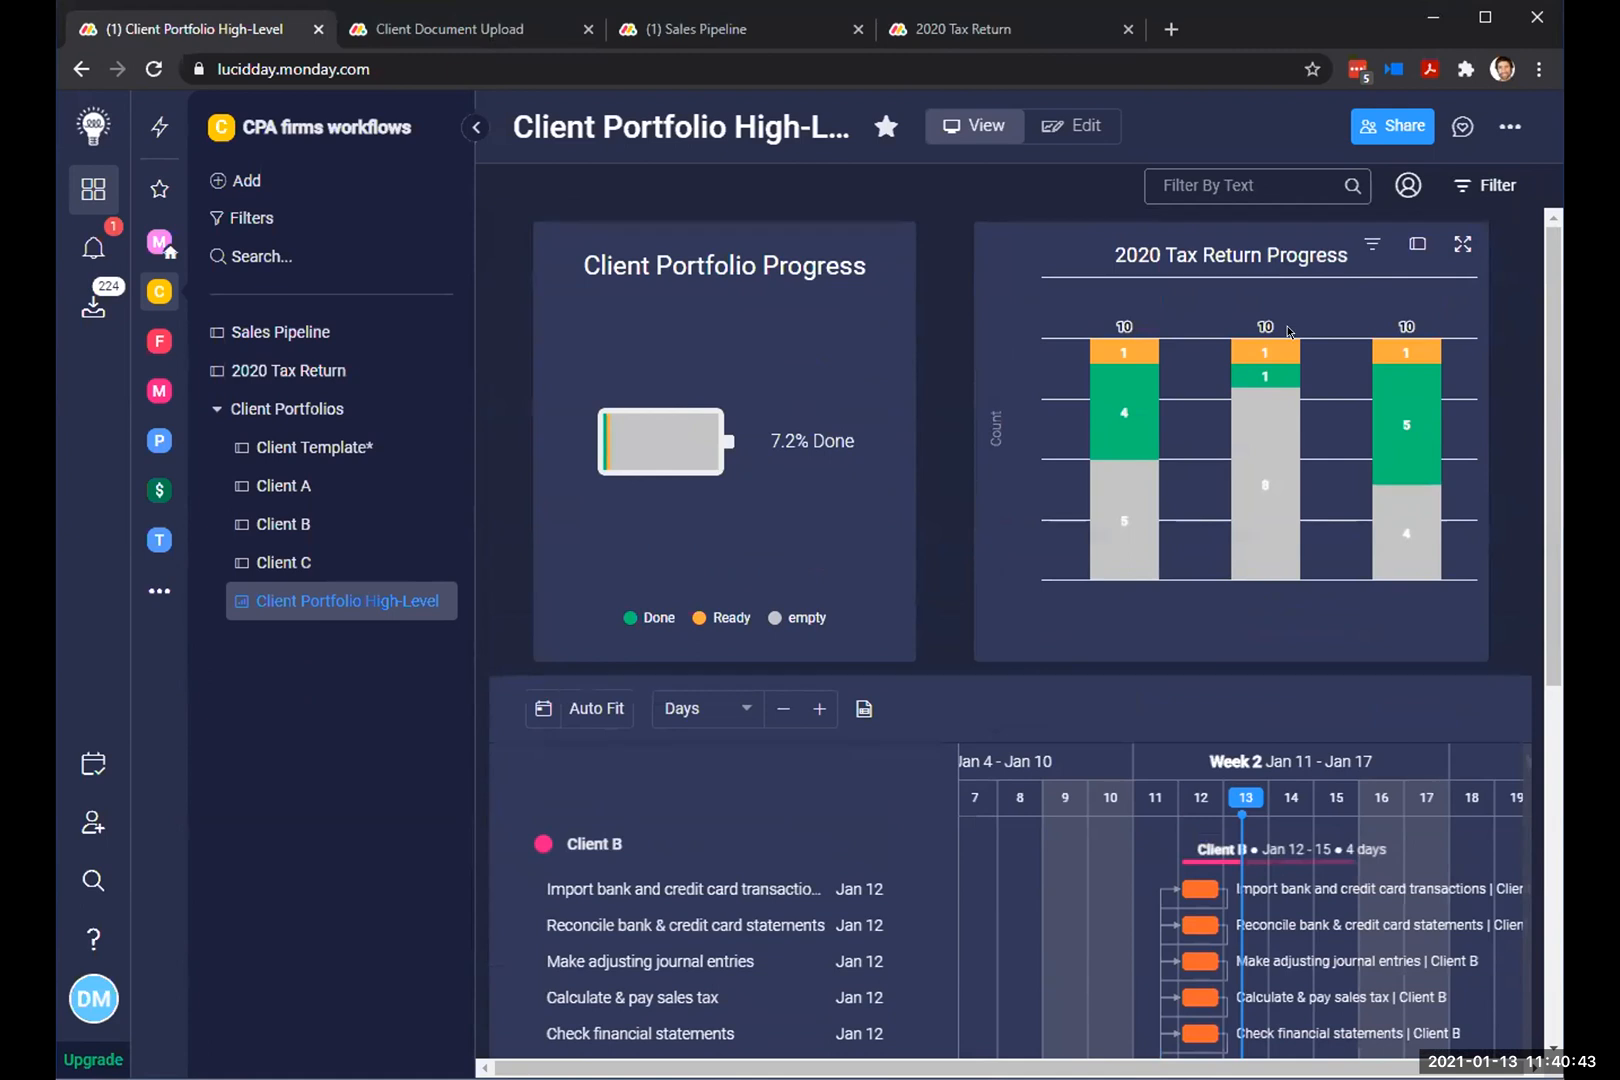
{"action": "mouse_move", "coordinate": [1170, 395]}
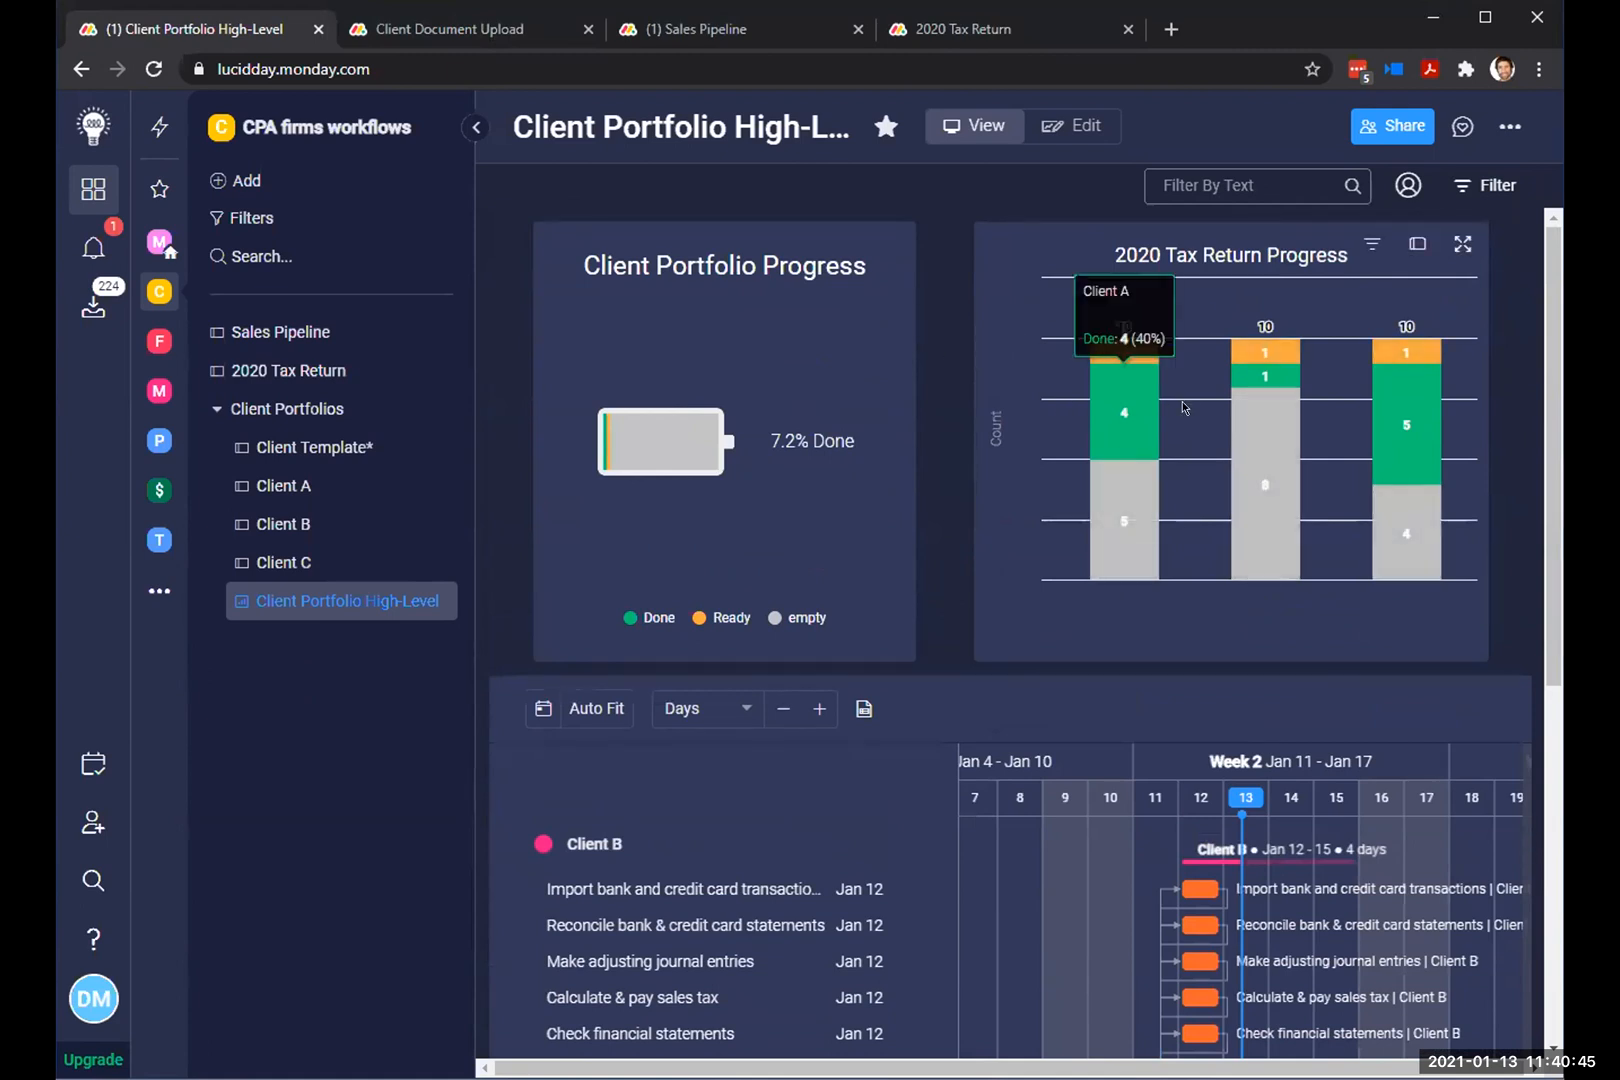
{"action": "mouse_move", "coordinate": [606, 420]}
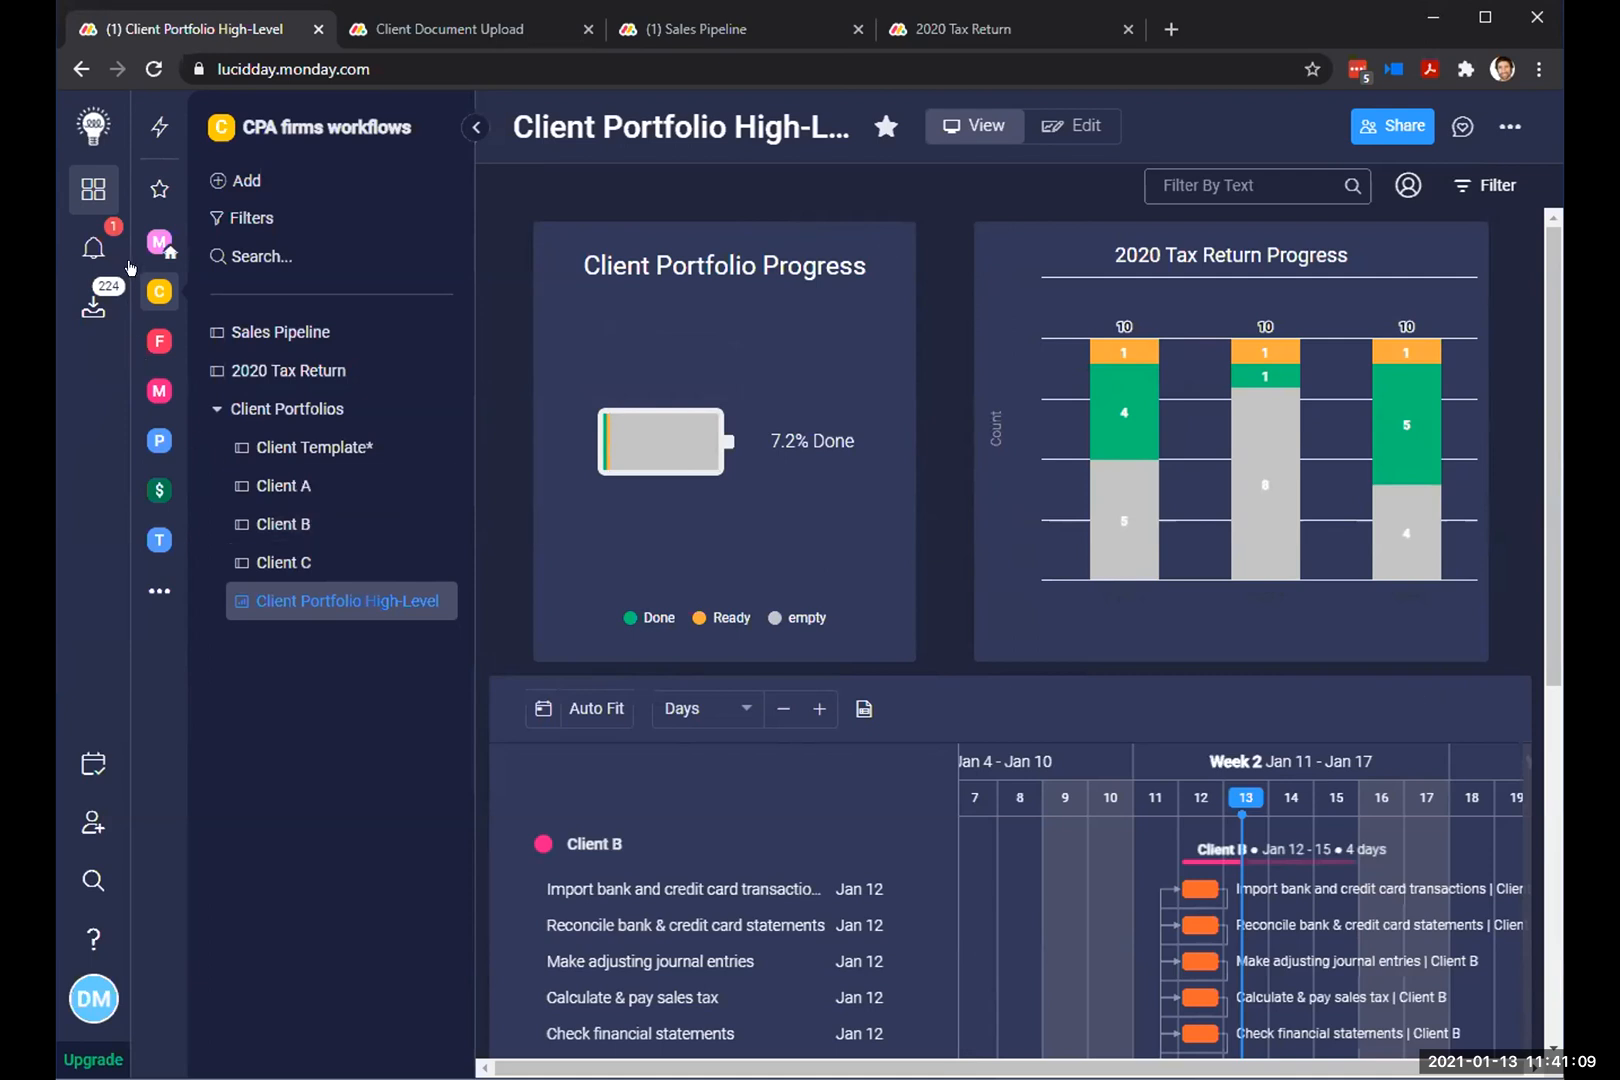
Step: Open the personal weekly assignments page and review the tasks listed as earlier this week and upcoming
{"action": "left_click", "coordinate": [93, 764]}
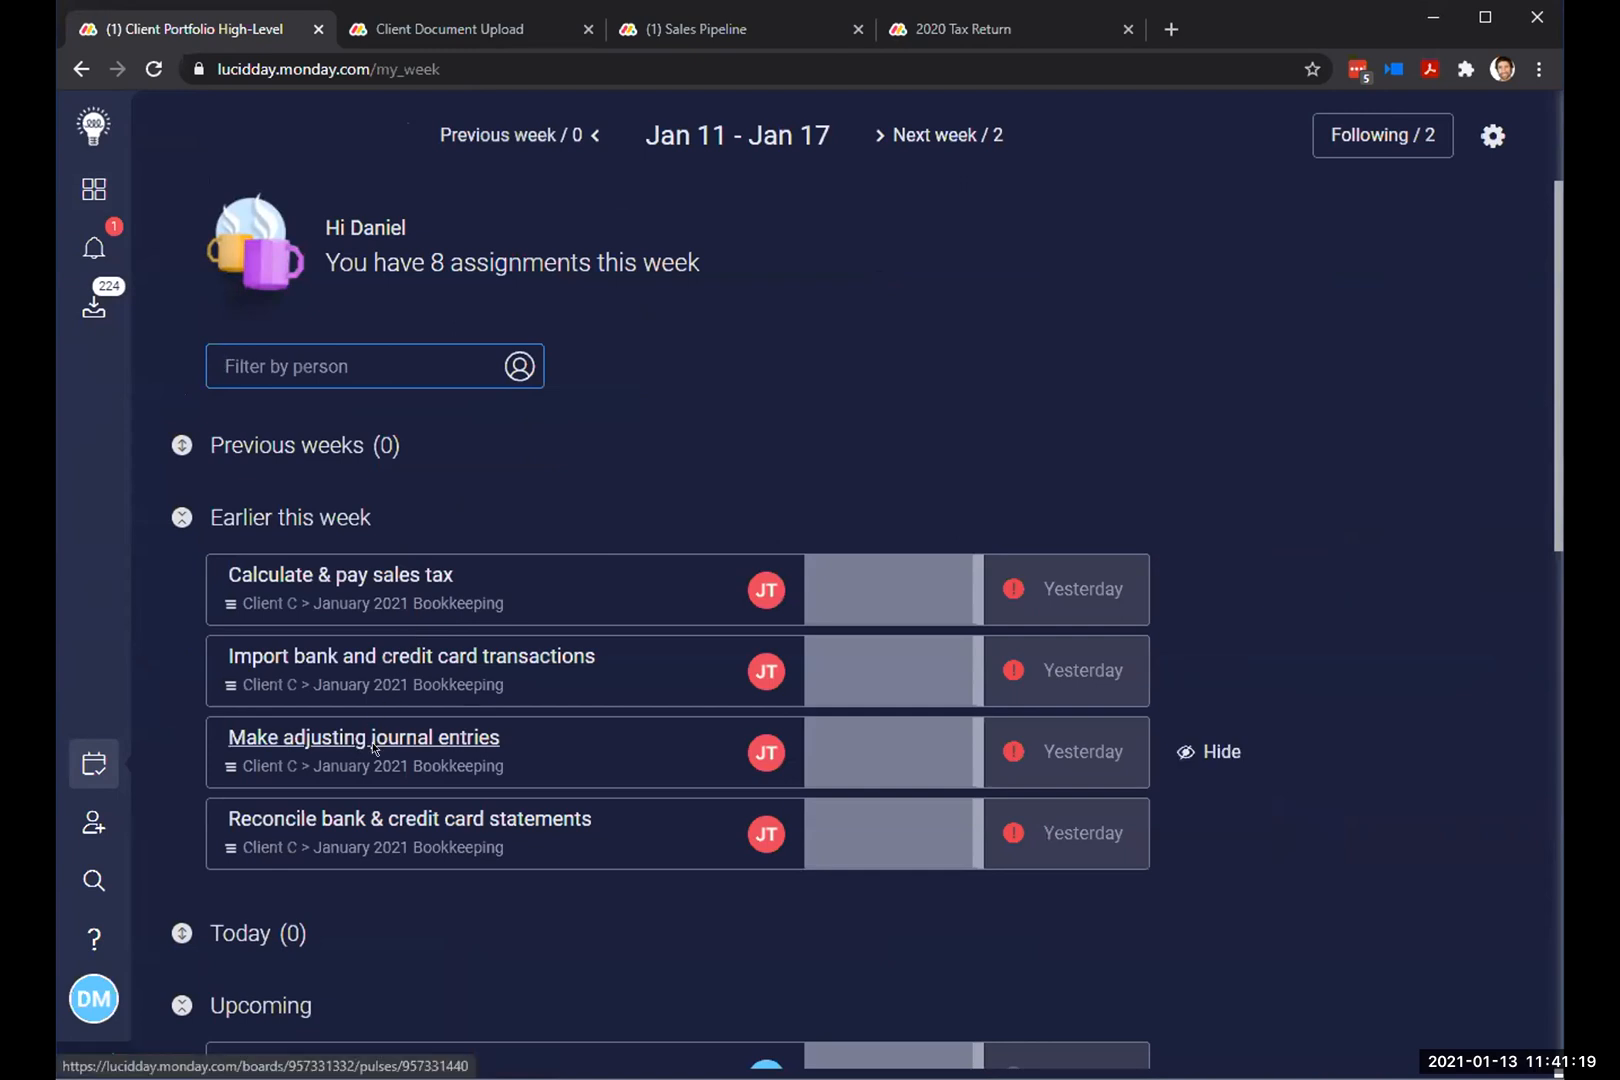
{"action": "scroll", "coordinate": [506, 737], "scroll_direction": "down", "scroll_amount": 5}
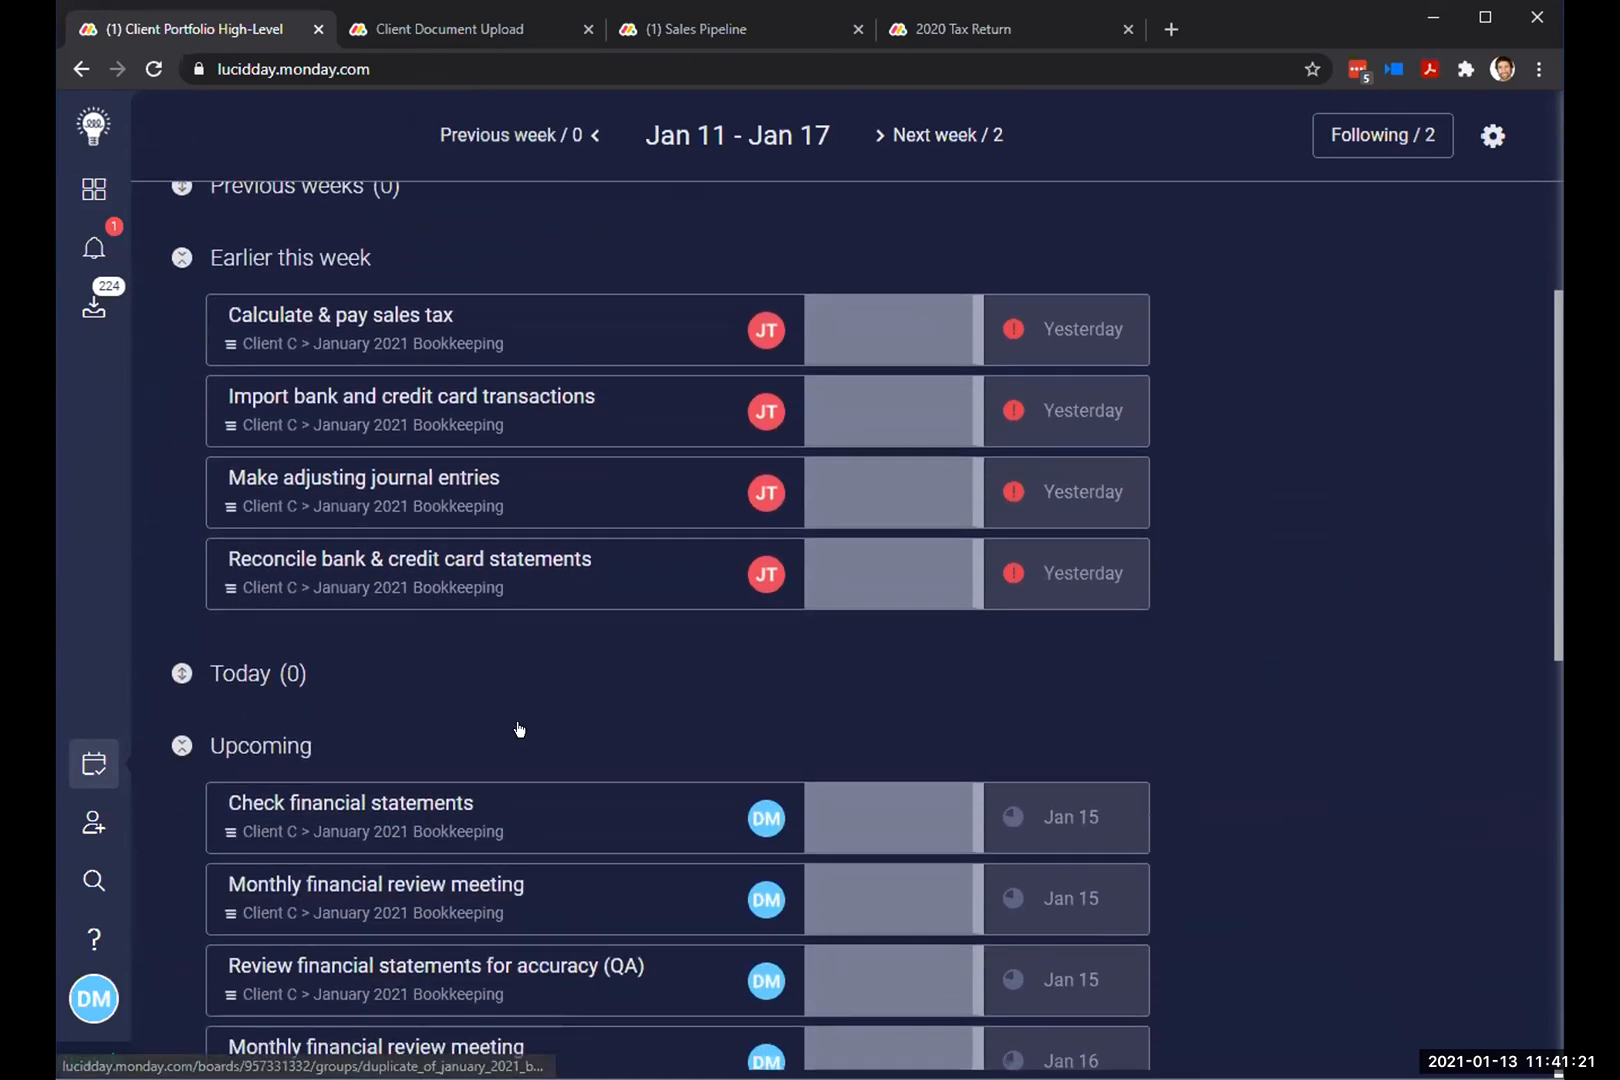
{"action": "scroll", "coordinate": [410, 722], "scroll_direction": "up", "scroll_amount": 4}
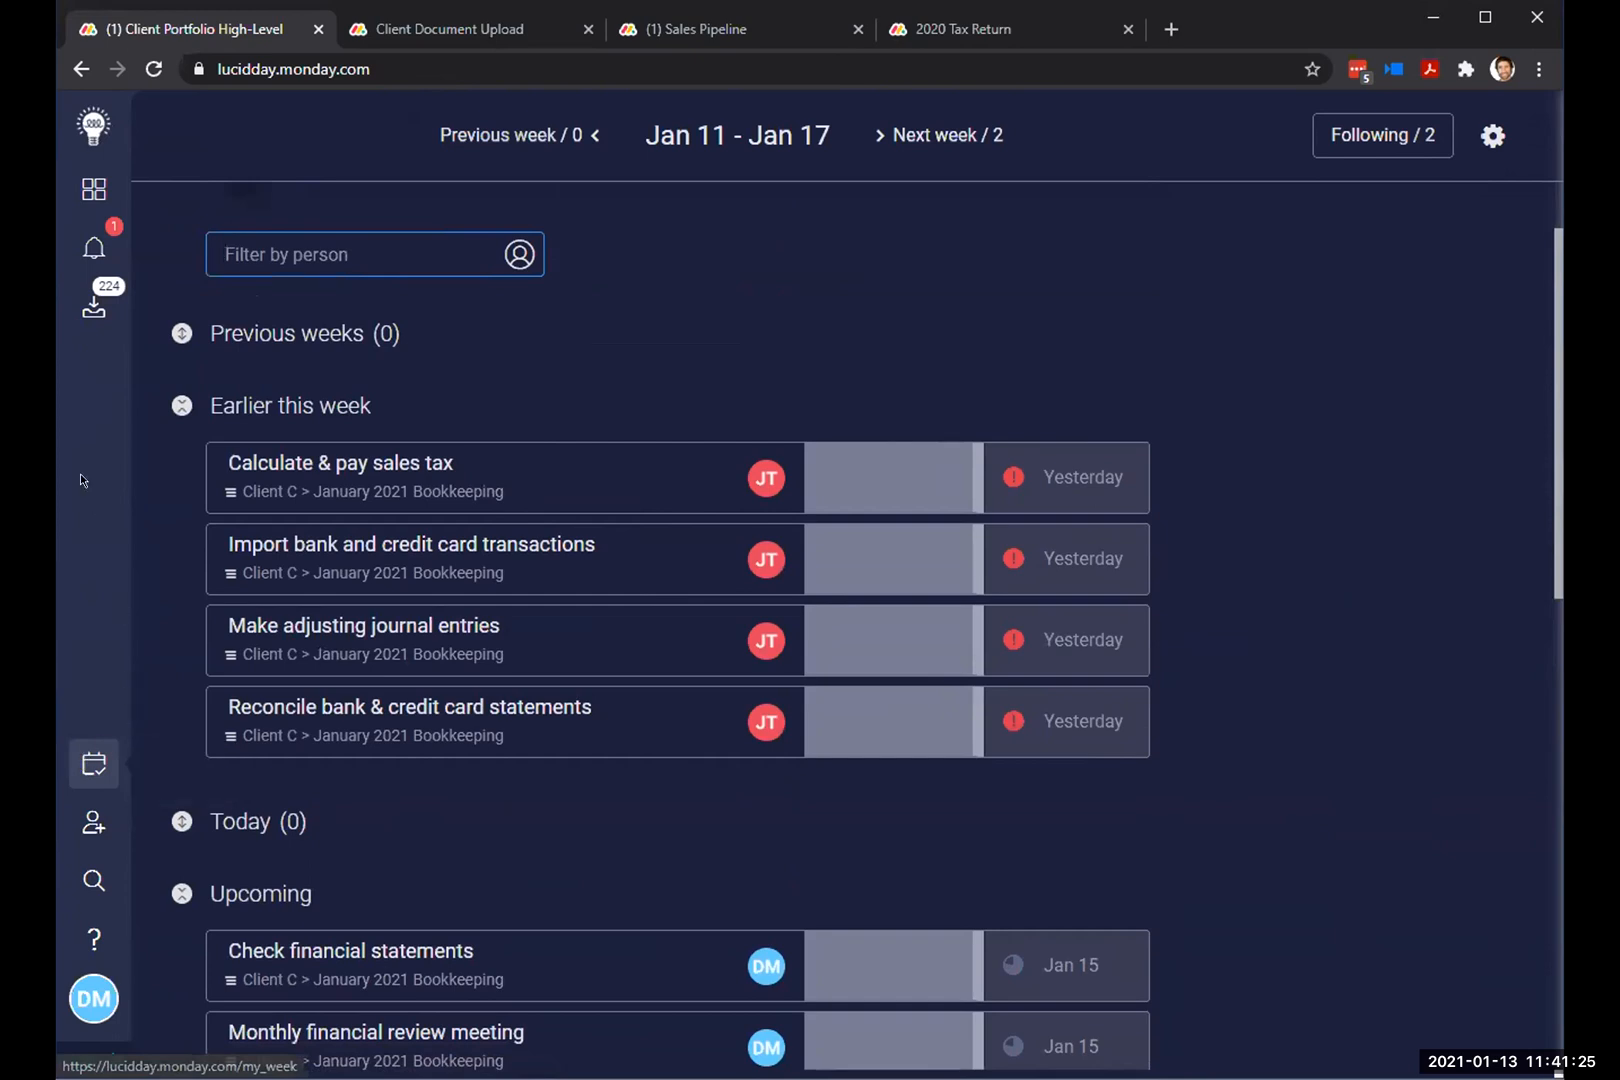
{"action": "scroll", "coordinate": [612, 633], "scroll_direction": "up", "scroll_amount": 1}
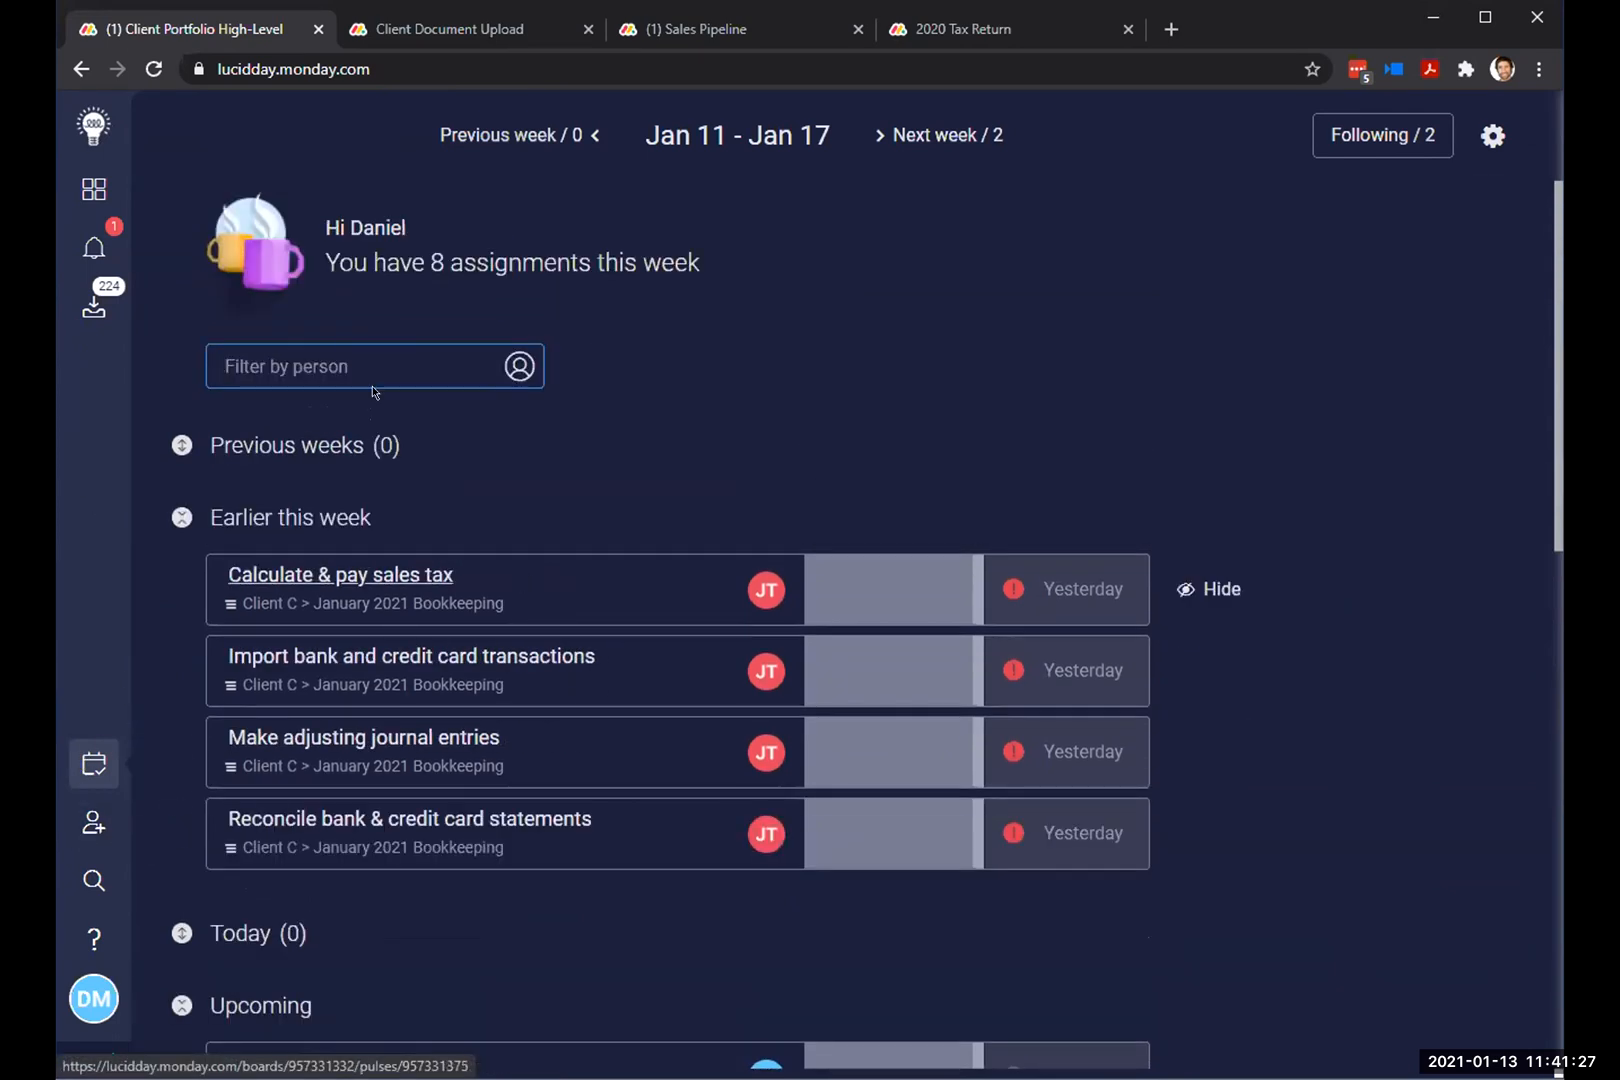
Step: Try filtering the weekly assignments by a team member's name, and clear the filter again
{"action": "left_click", "coordinate": [320, 358]}
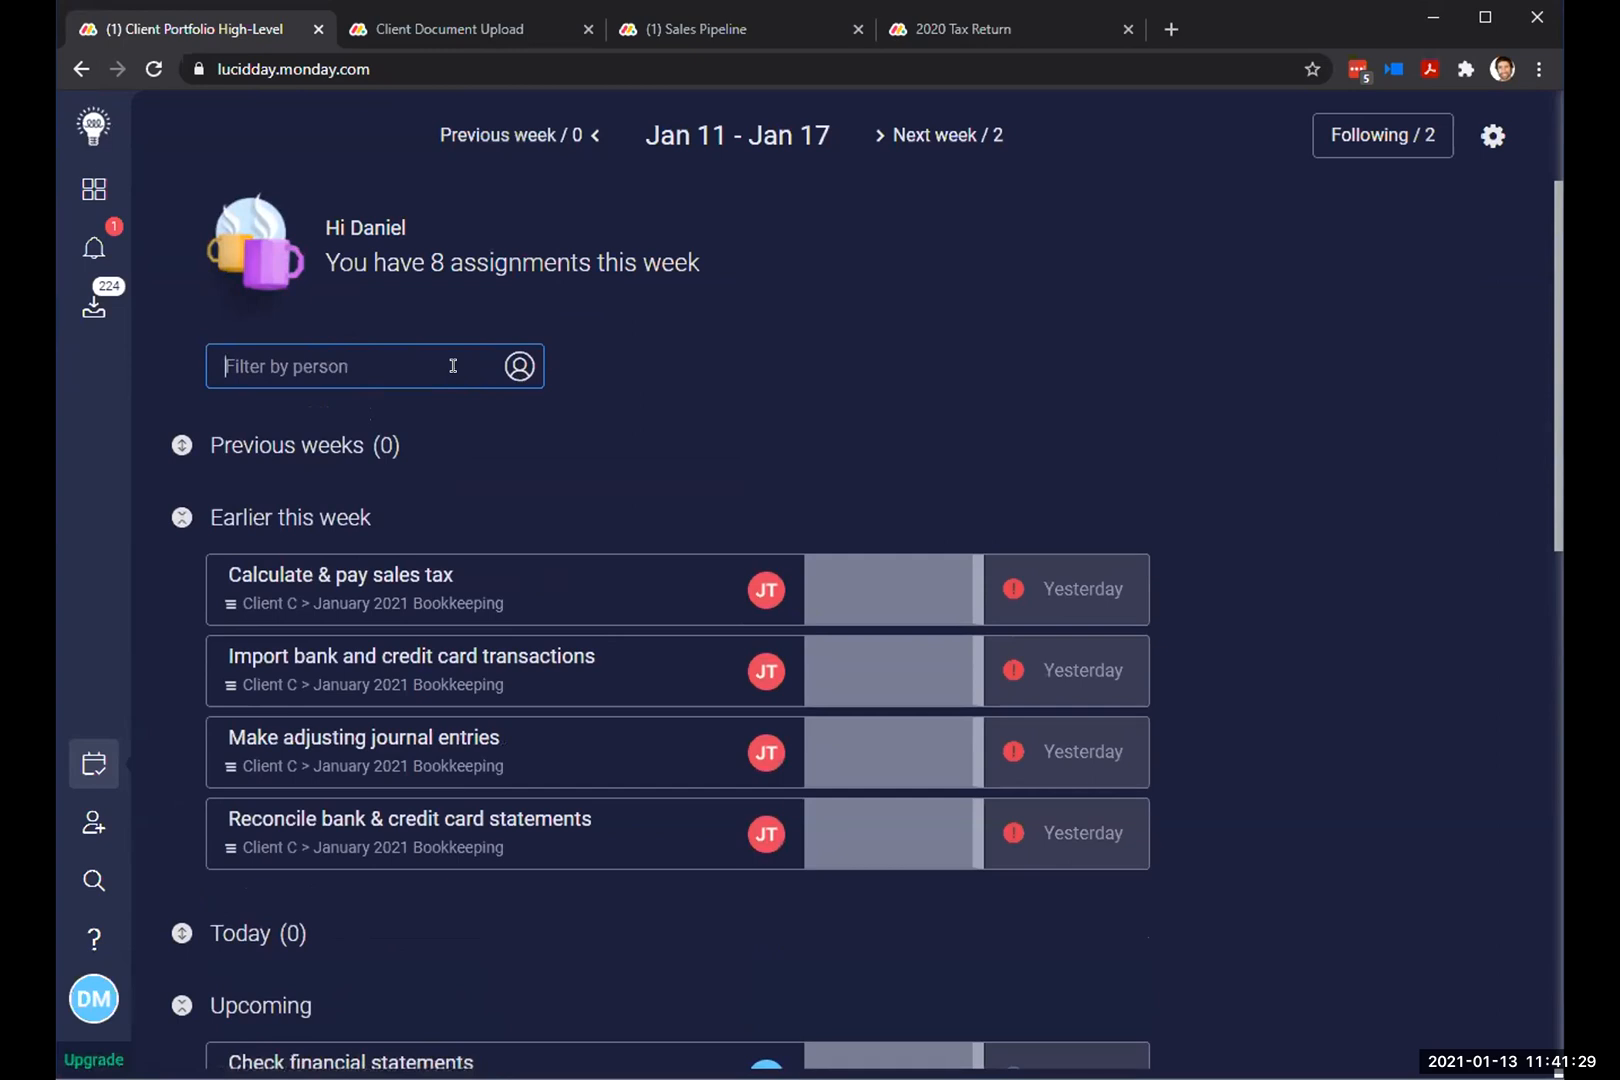
{"action": "type", "text": "kal"}
{"action": "key", "text": "BackSpace"}
{"action": "key", "text": "BackSpace"}
{"action": "key", "text": "BackSpace"}
{"action": "type", "text": "jul"}
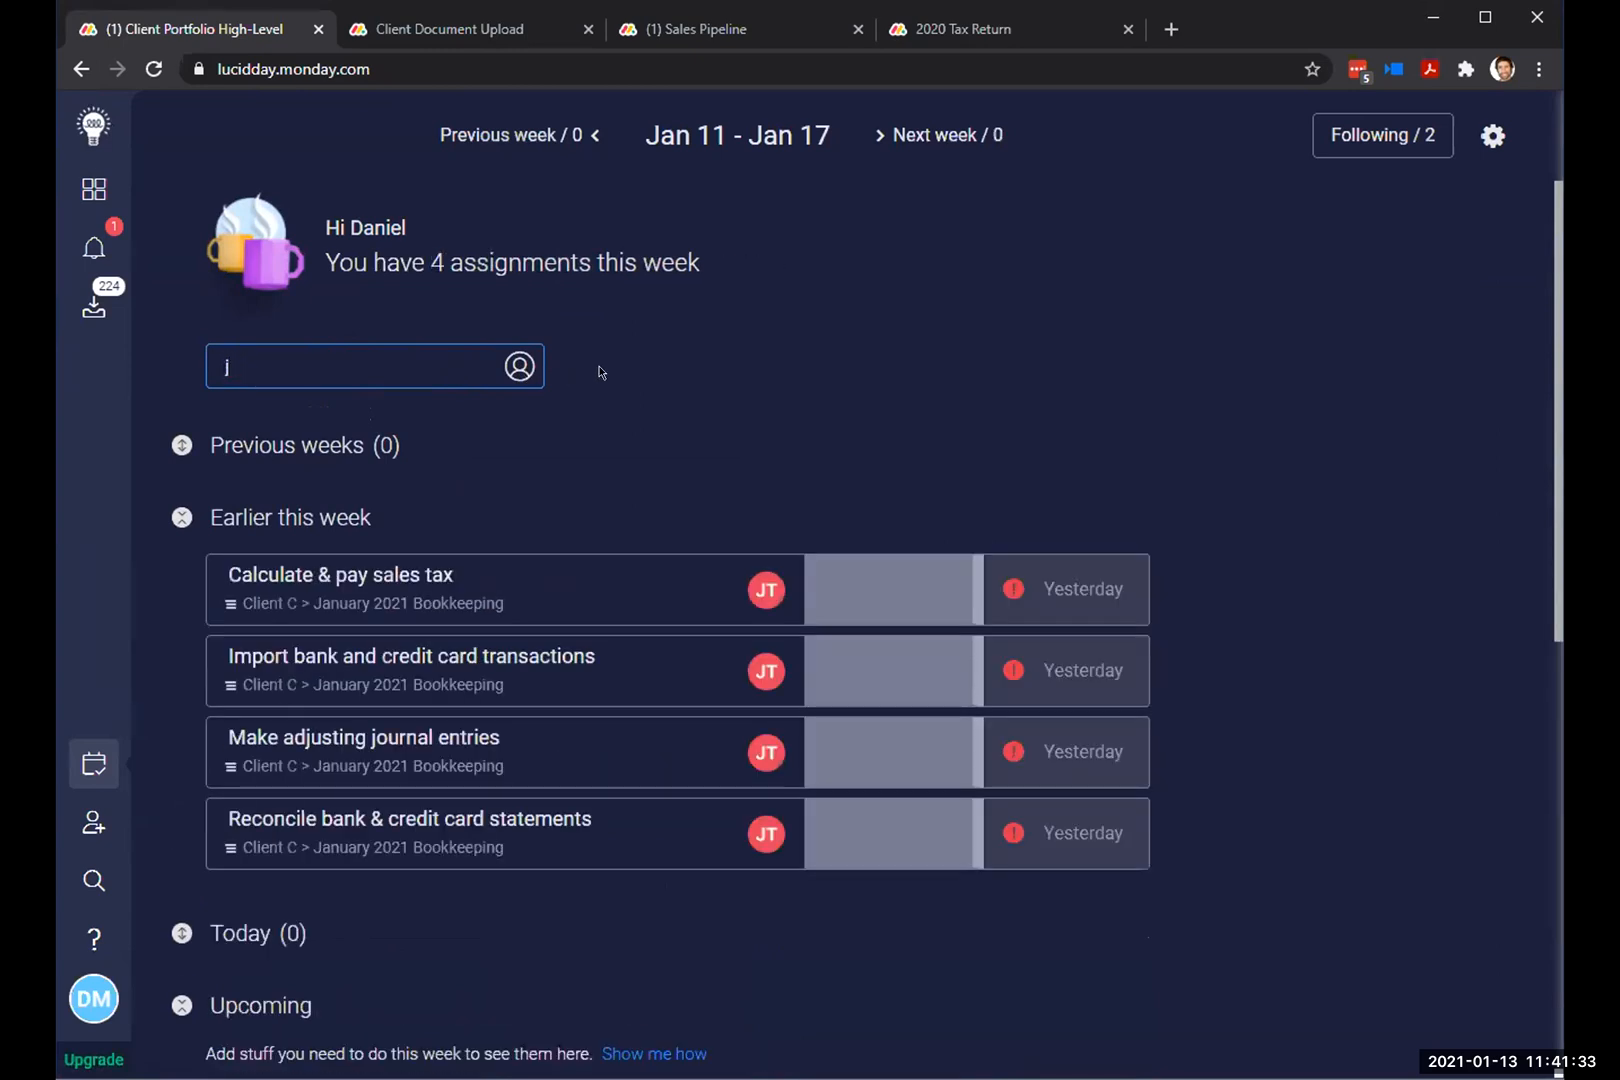
{"action": "key", "text": "BackSpace"}
Step: Check the assignments for the week of Jan 18 - Jan 24 and return to the current week
{"action": "left_click", "coordinate": [922, 142]}
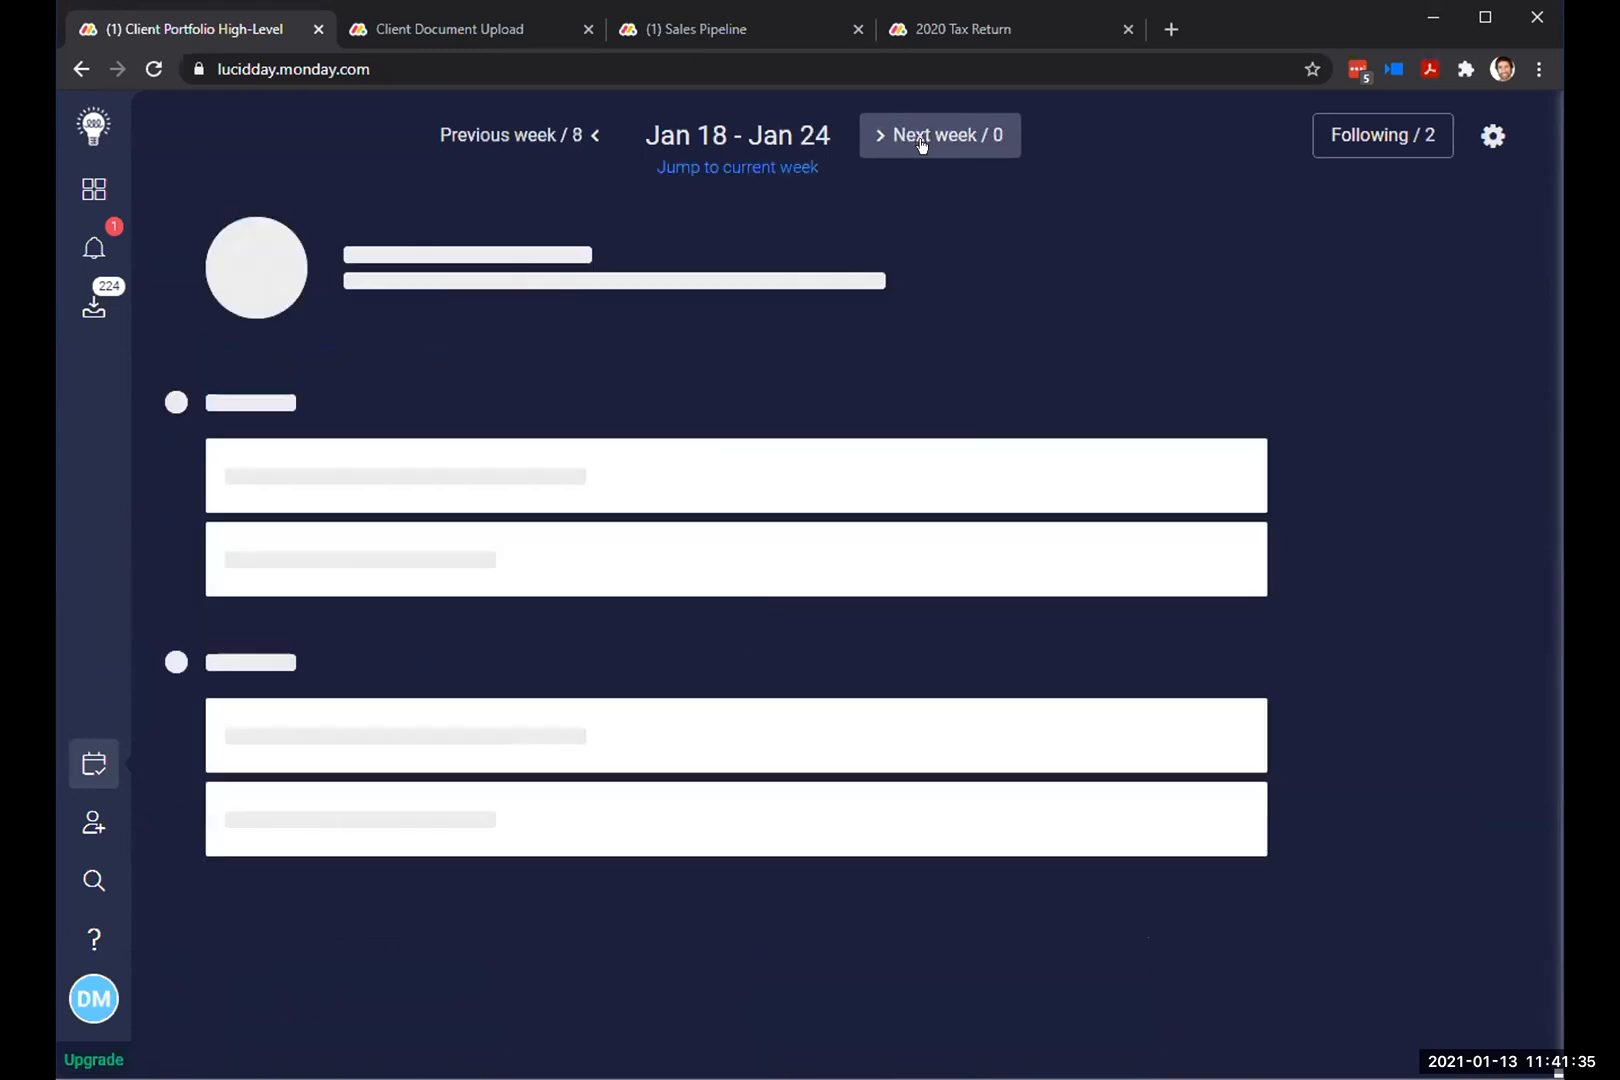
{"action": "left_click", "coordinate": [730, 167]}
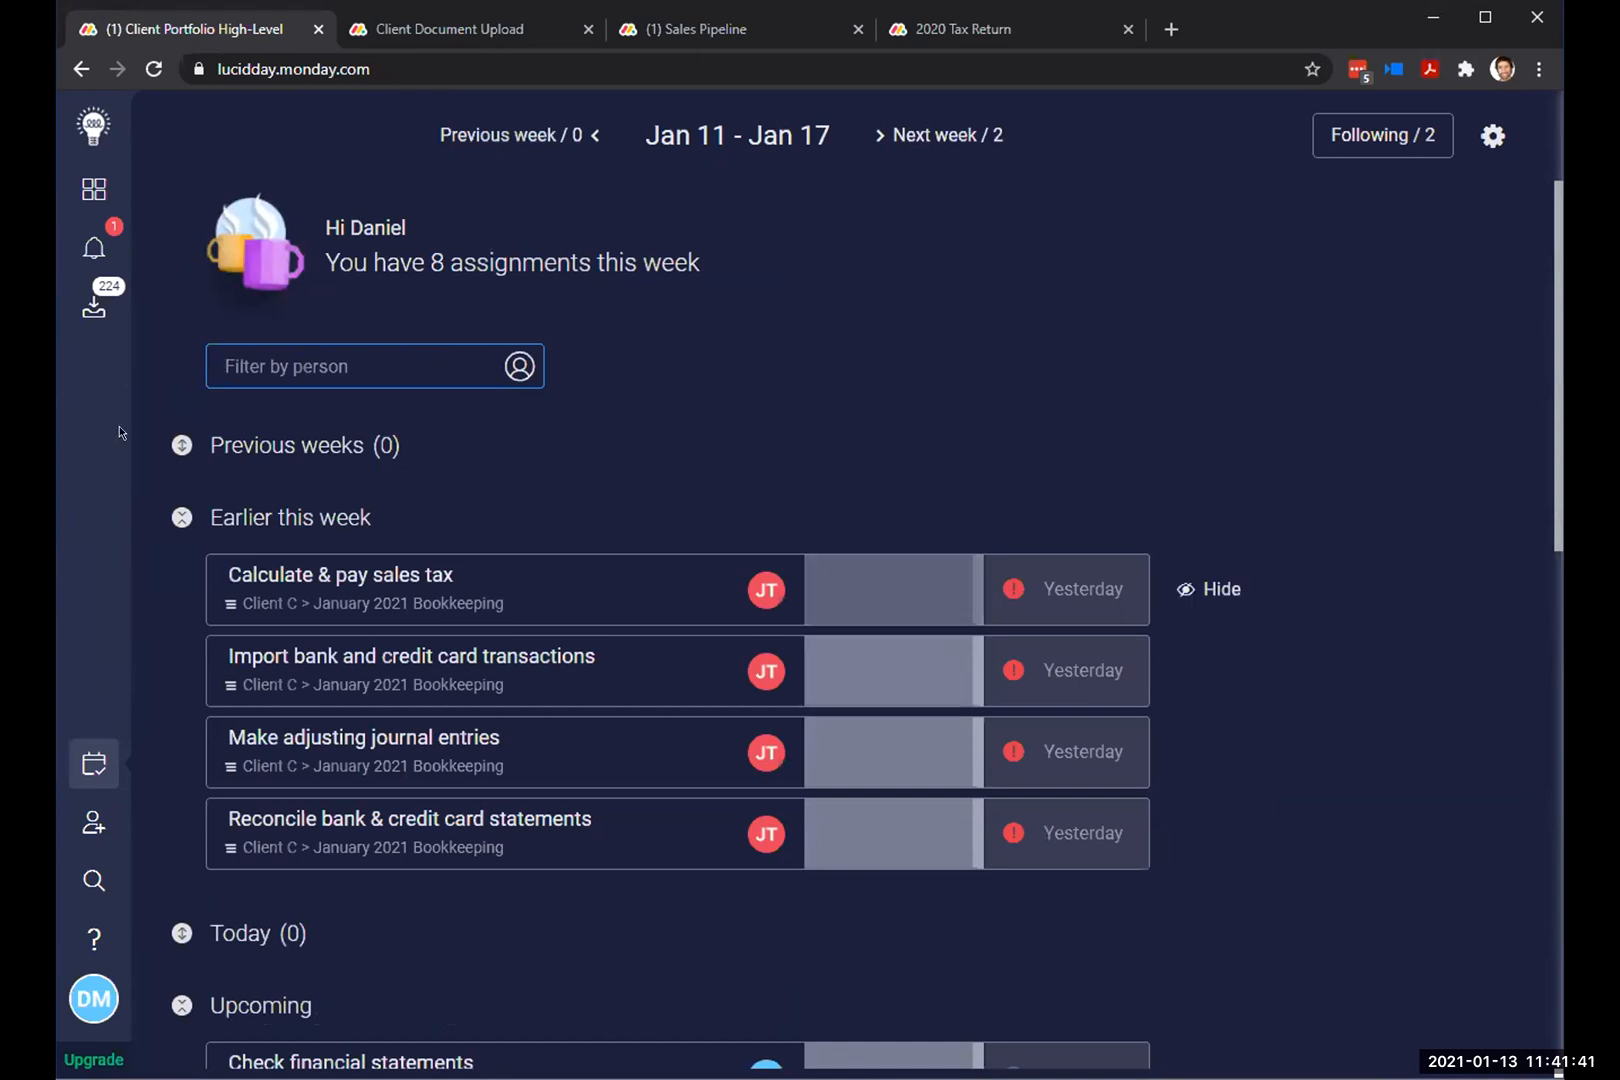
Step: Go back to the CPA firms workflows workspace and open the Sales Pipeline board
{"action": "left_click", "coordinate": [85, 188]}
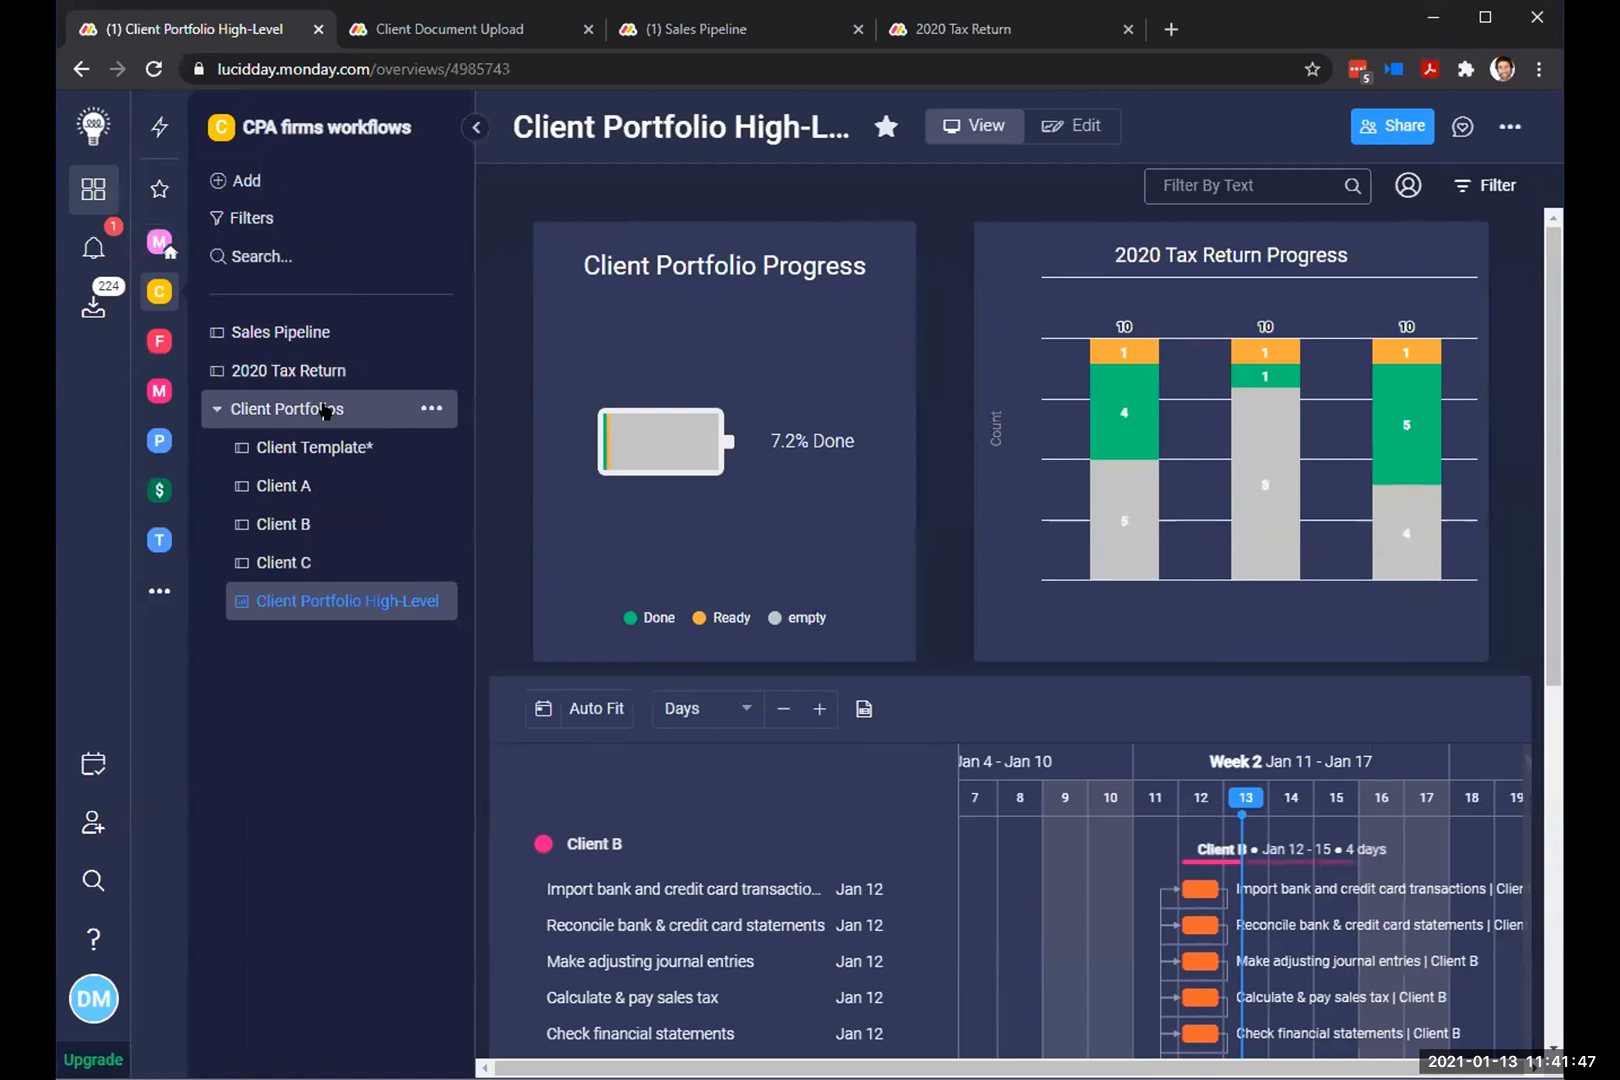
{"action": "left_click", "coordinate": [289, 335]}
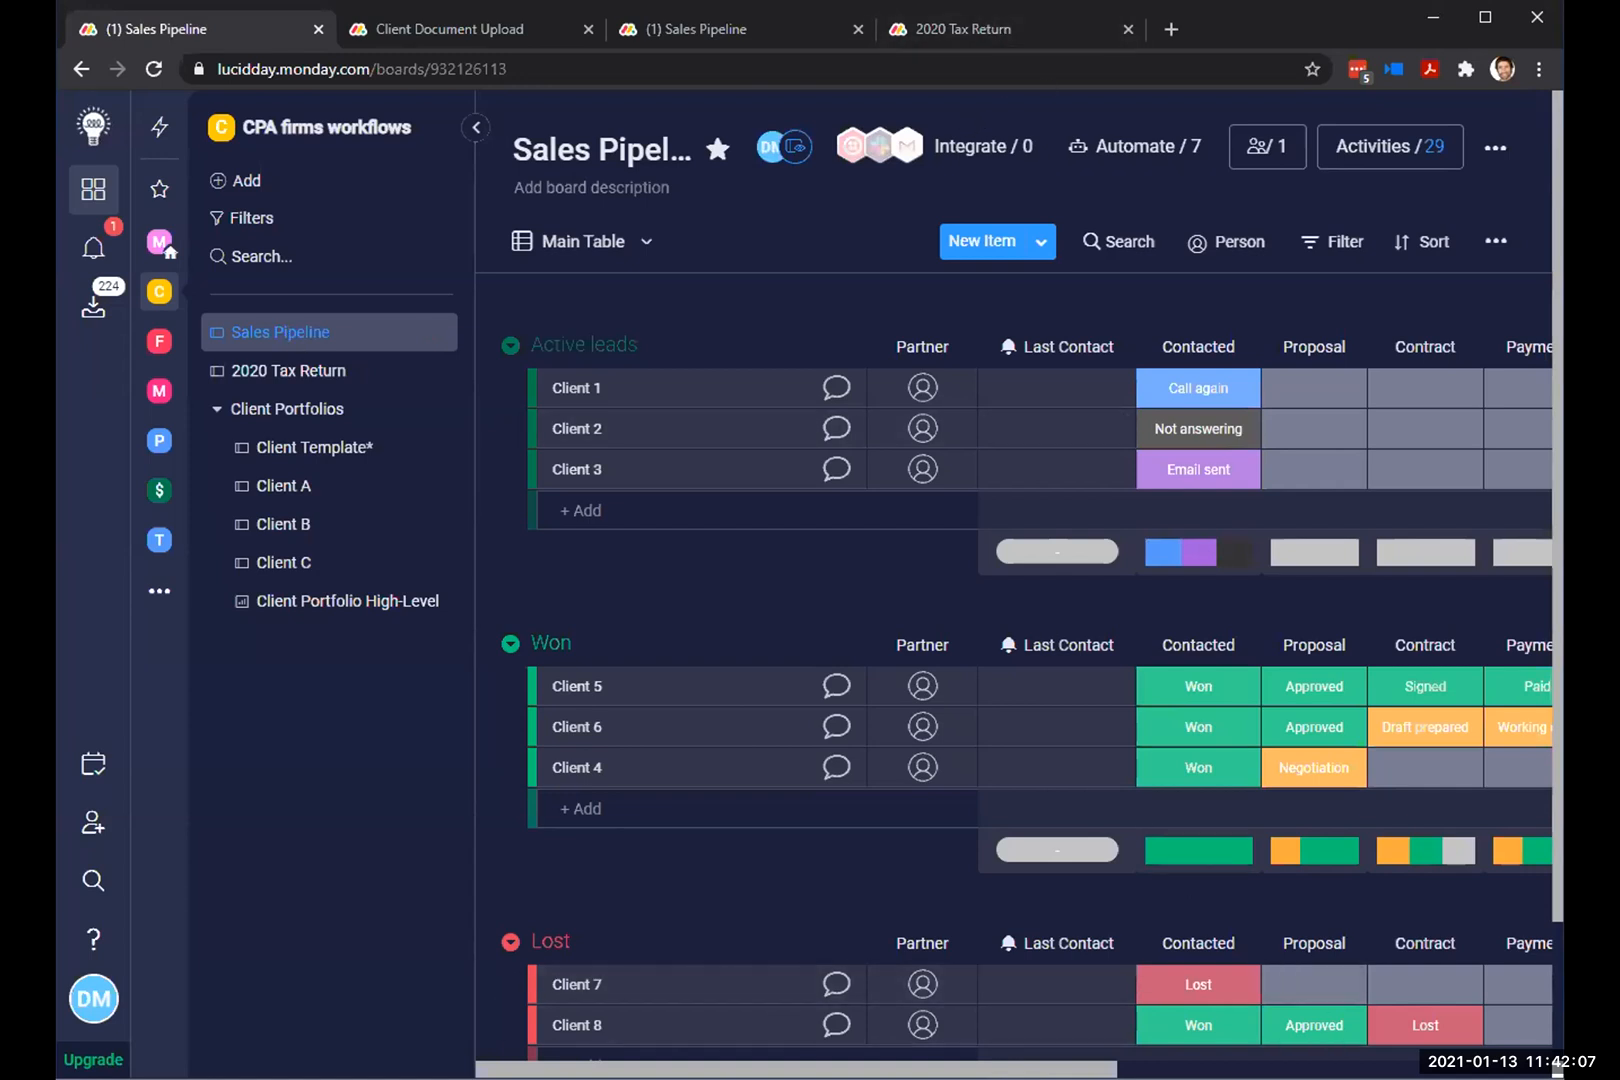
{"action": "key", "text": "super+Up"}
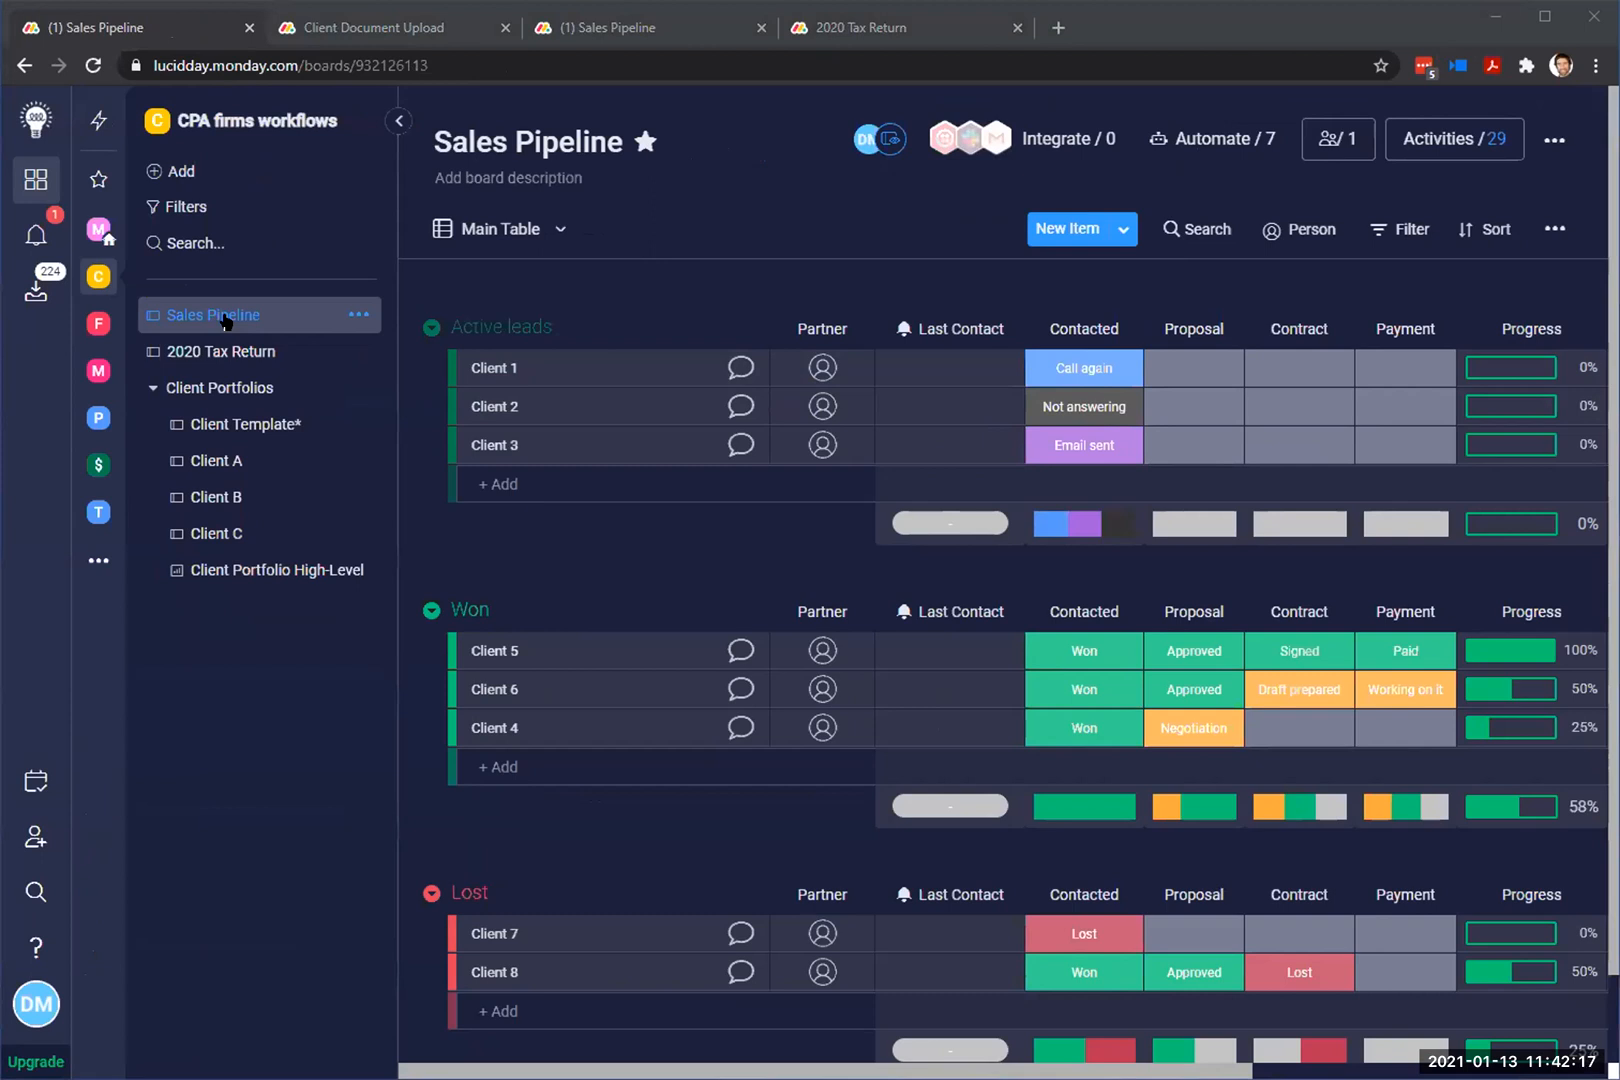
Step: Examine the Active leads, Won and Lost groups of the Sales Pipeline board
{"action": "mouse_move", "coordinate": [474, 305]}
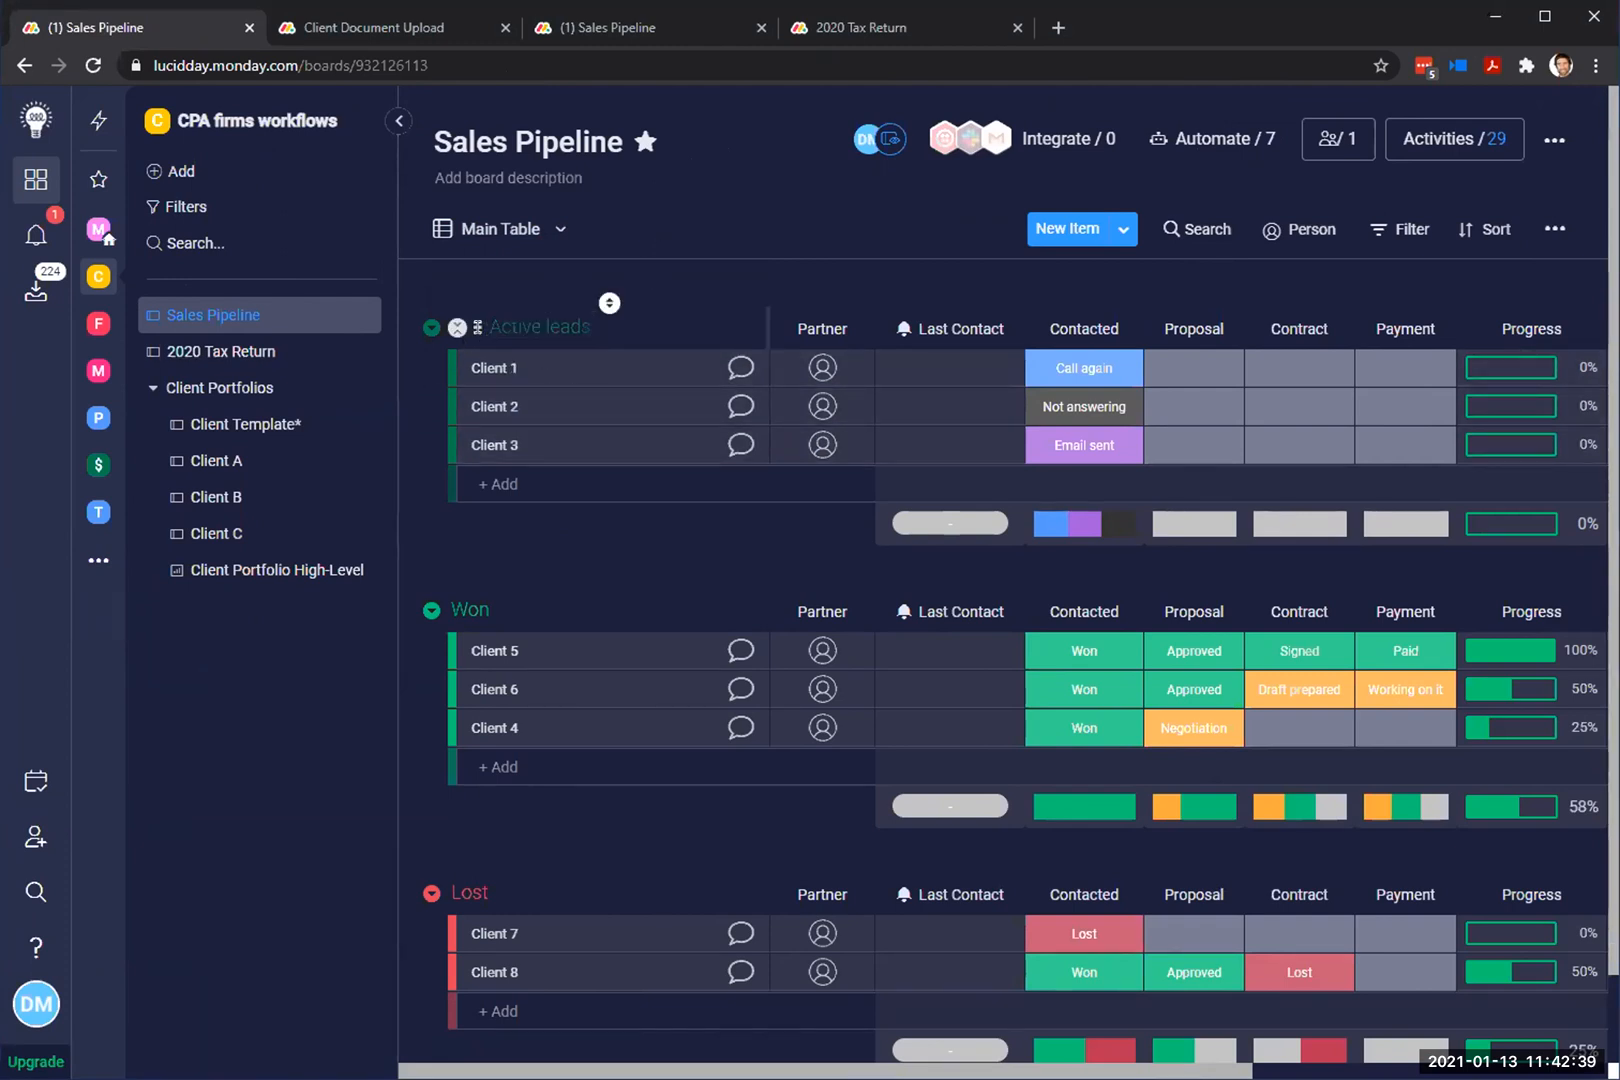
{"action": "scroll", "coordinate": [455, 787], "scroll_direction": "down", "scroll_amount": 1}
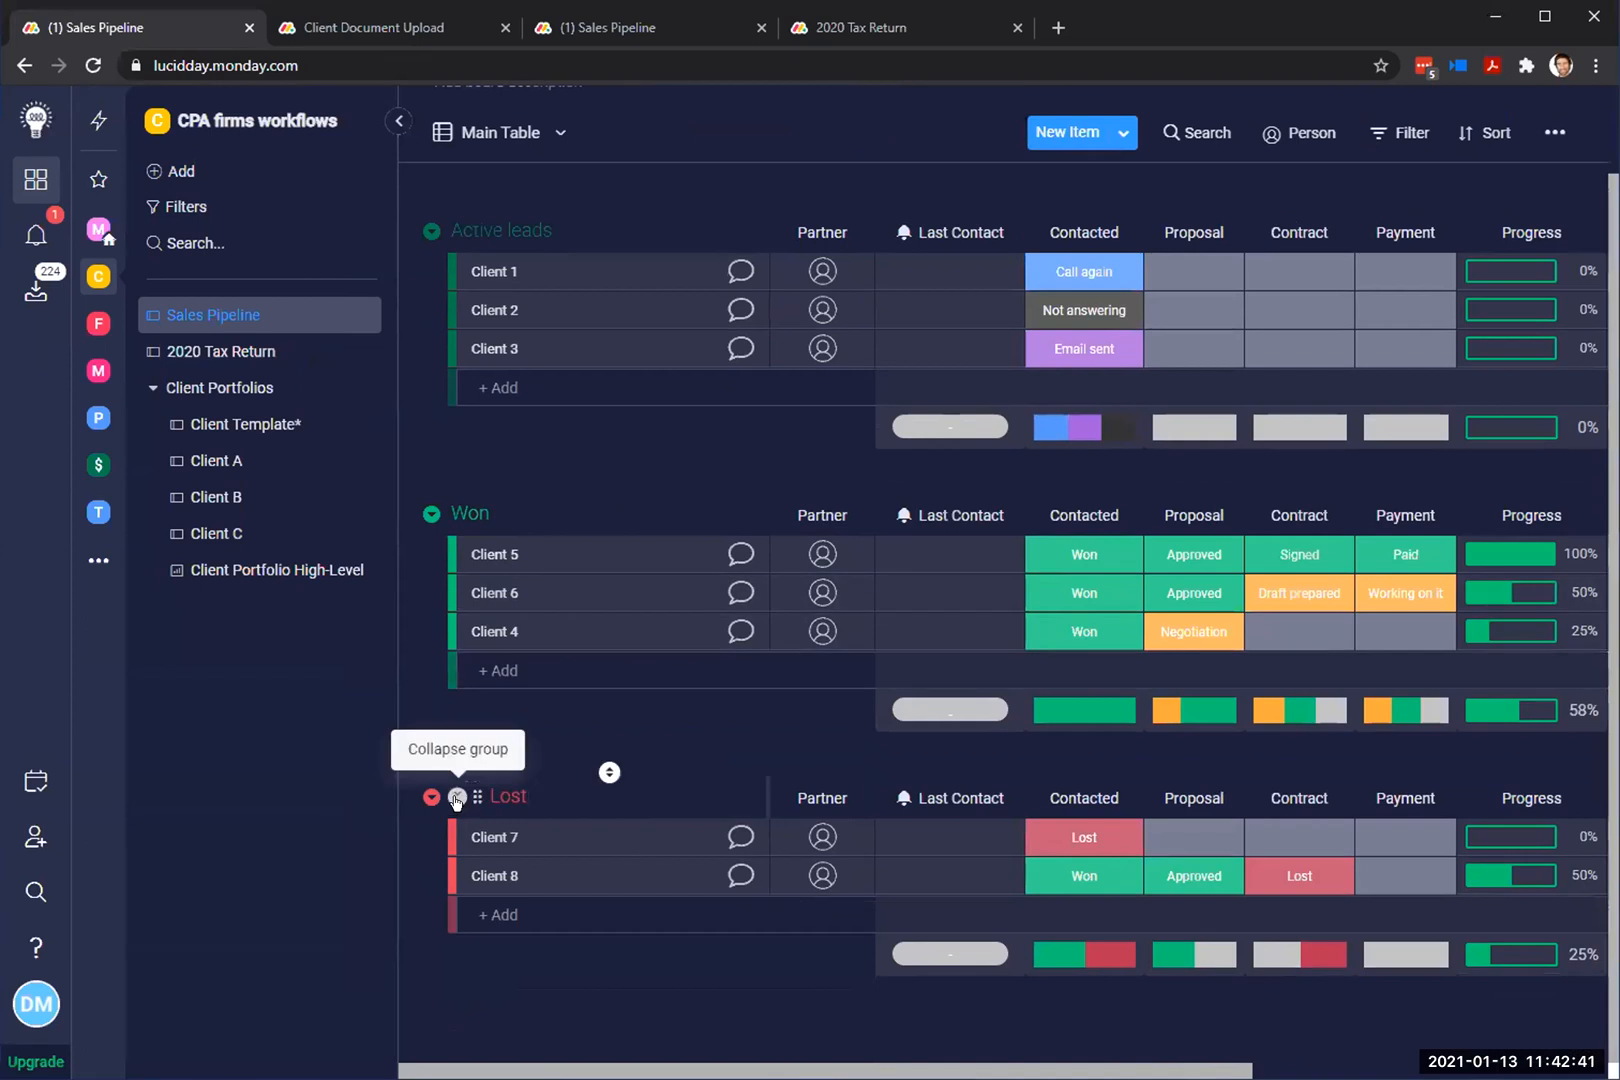
{"action": "scroll", "coordinate": [570, 815], "scroll_direction": "up", "scroll_amount": 1}
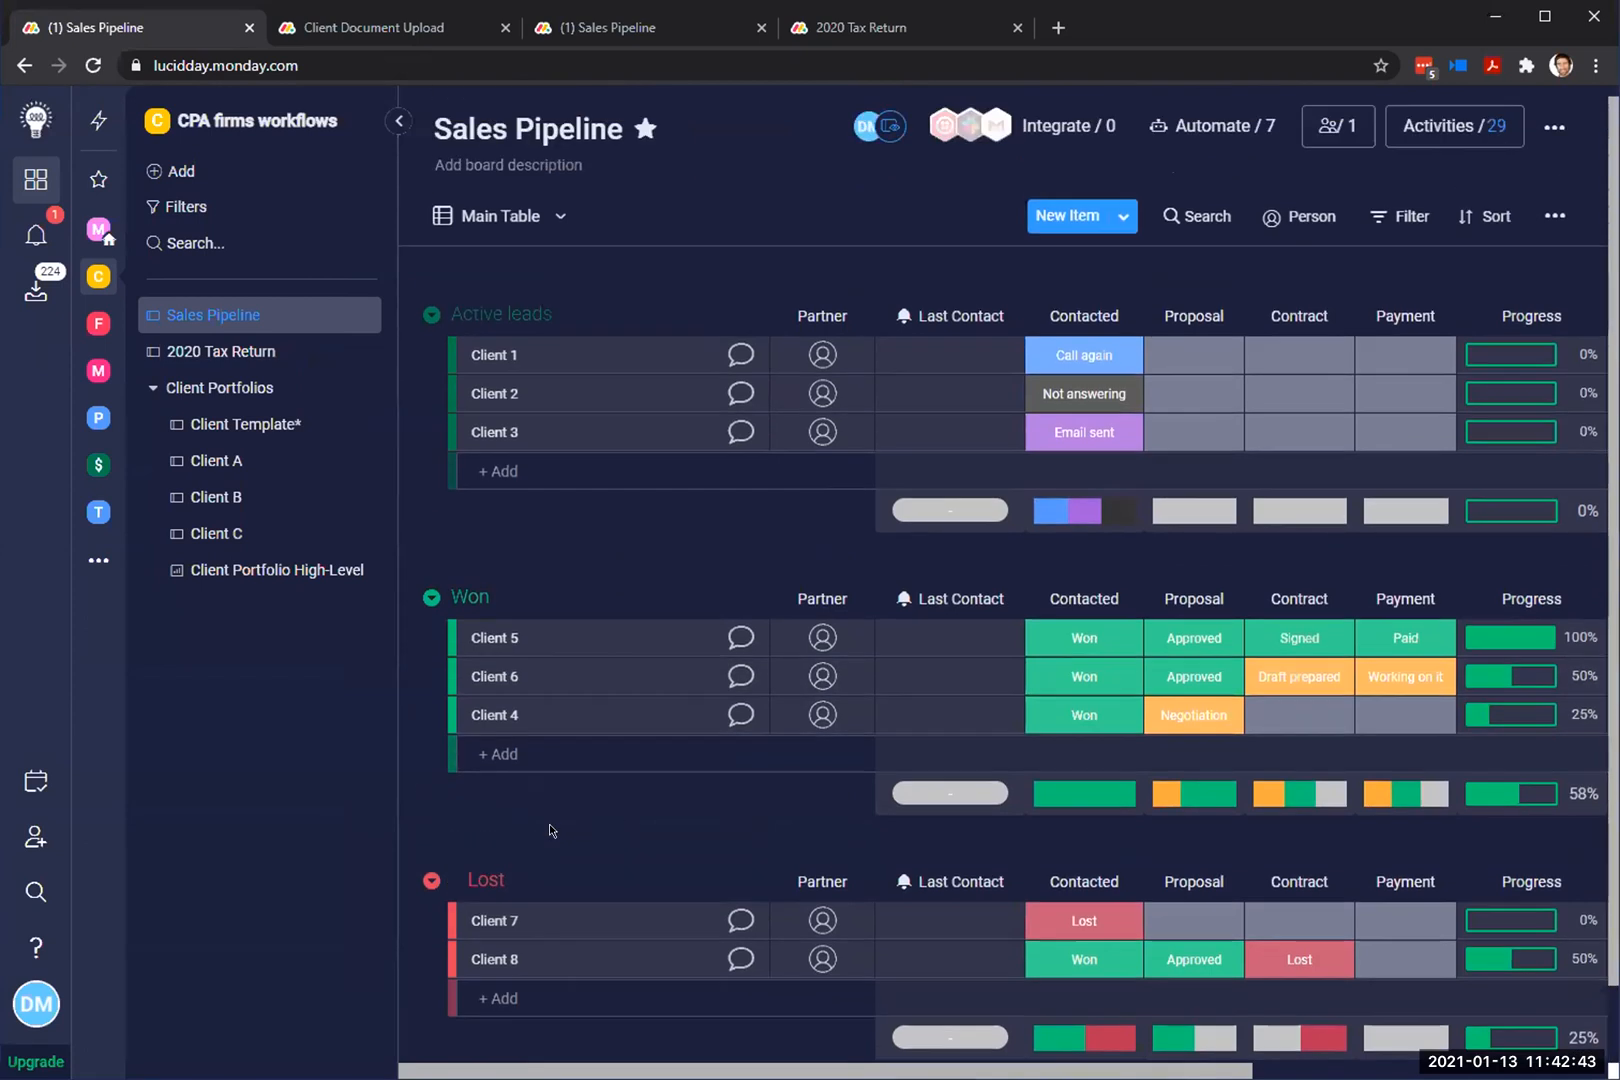
{"action": "scroll", "coordinate": [540, 783], "scroll_direction": "down", "scroll_amount": 1}
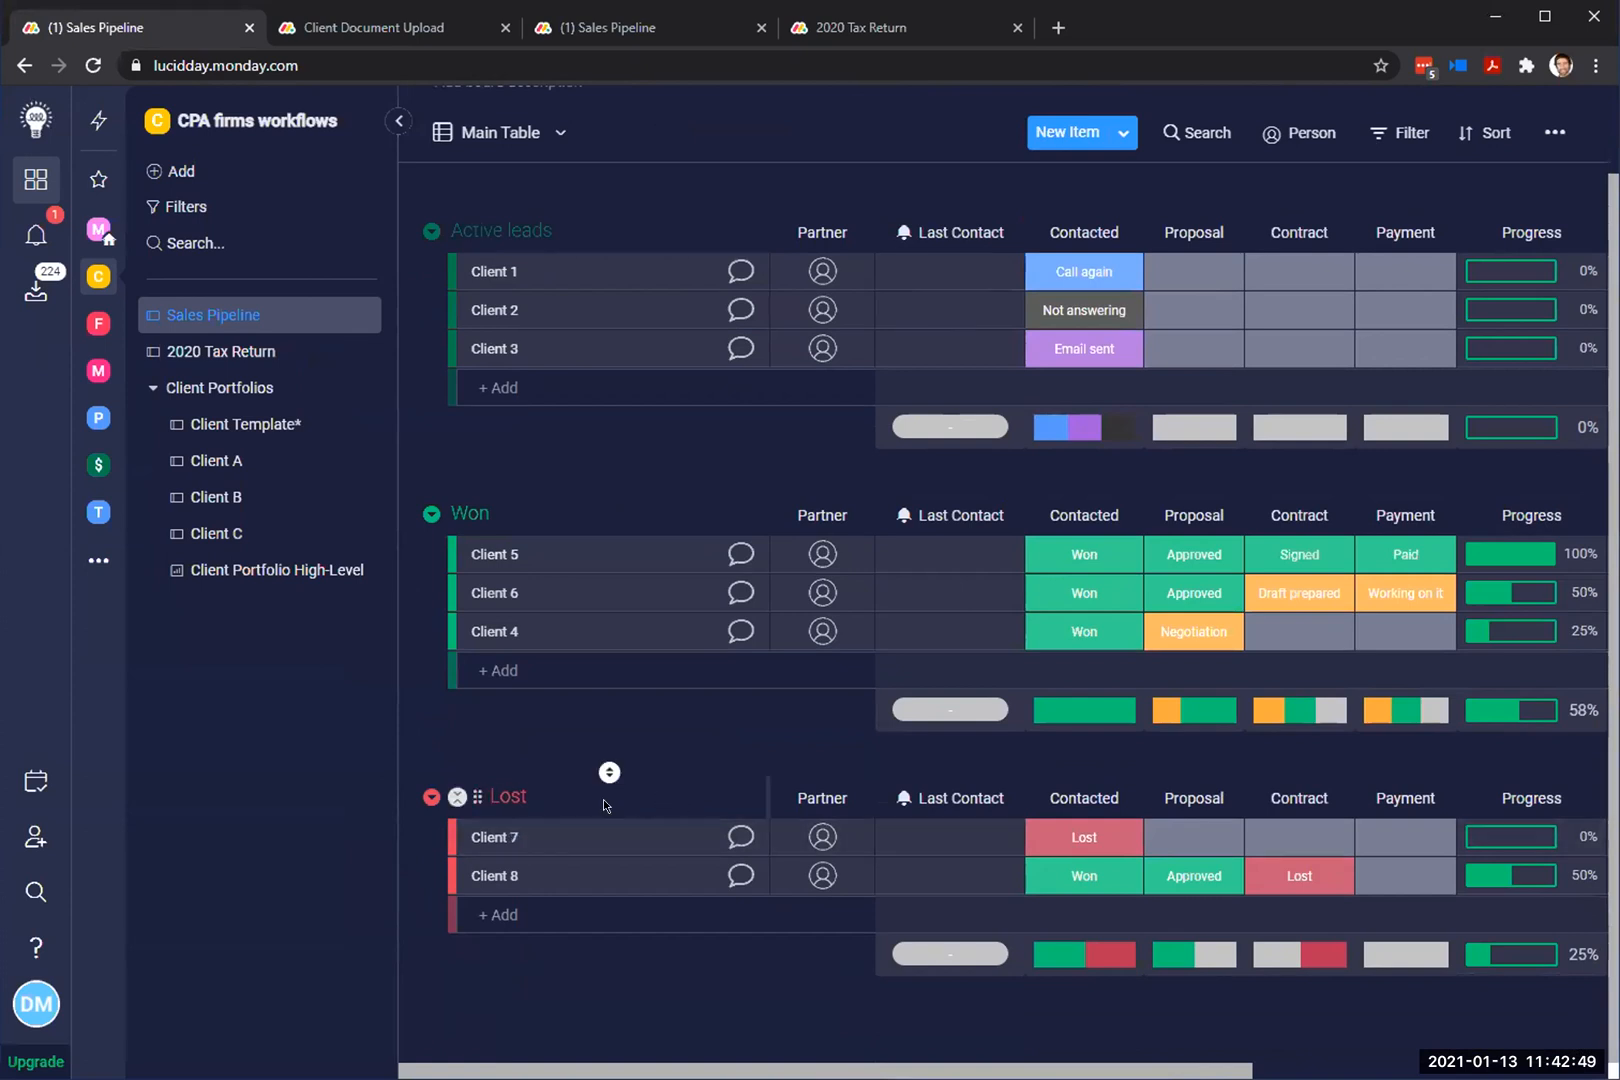
{"action": "scroll", "coordinate": [604, 805], "scroll_direction": "up", "scroll_amount": 2}
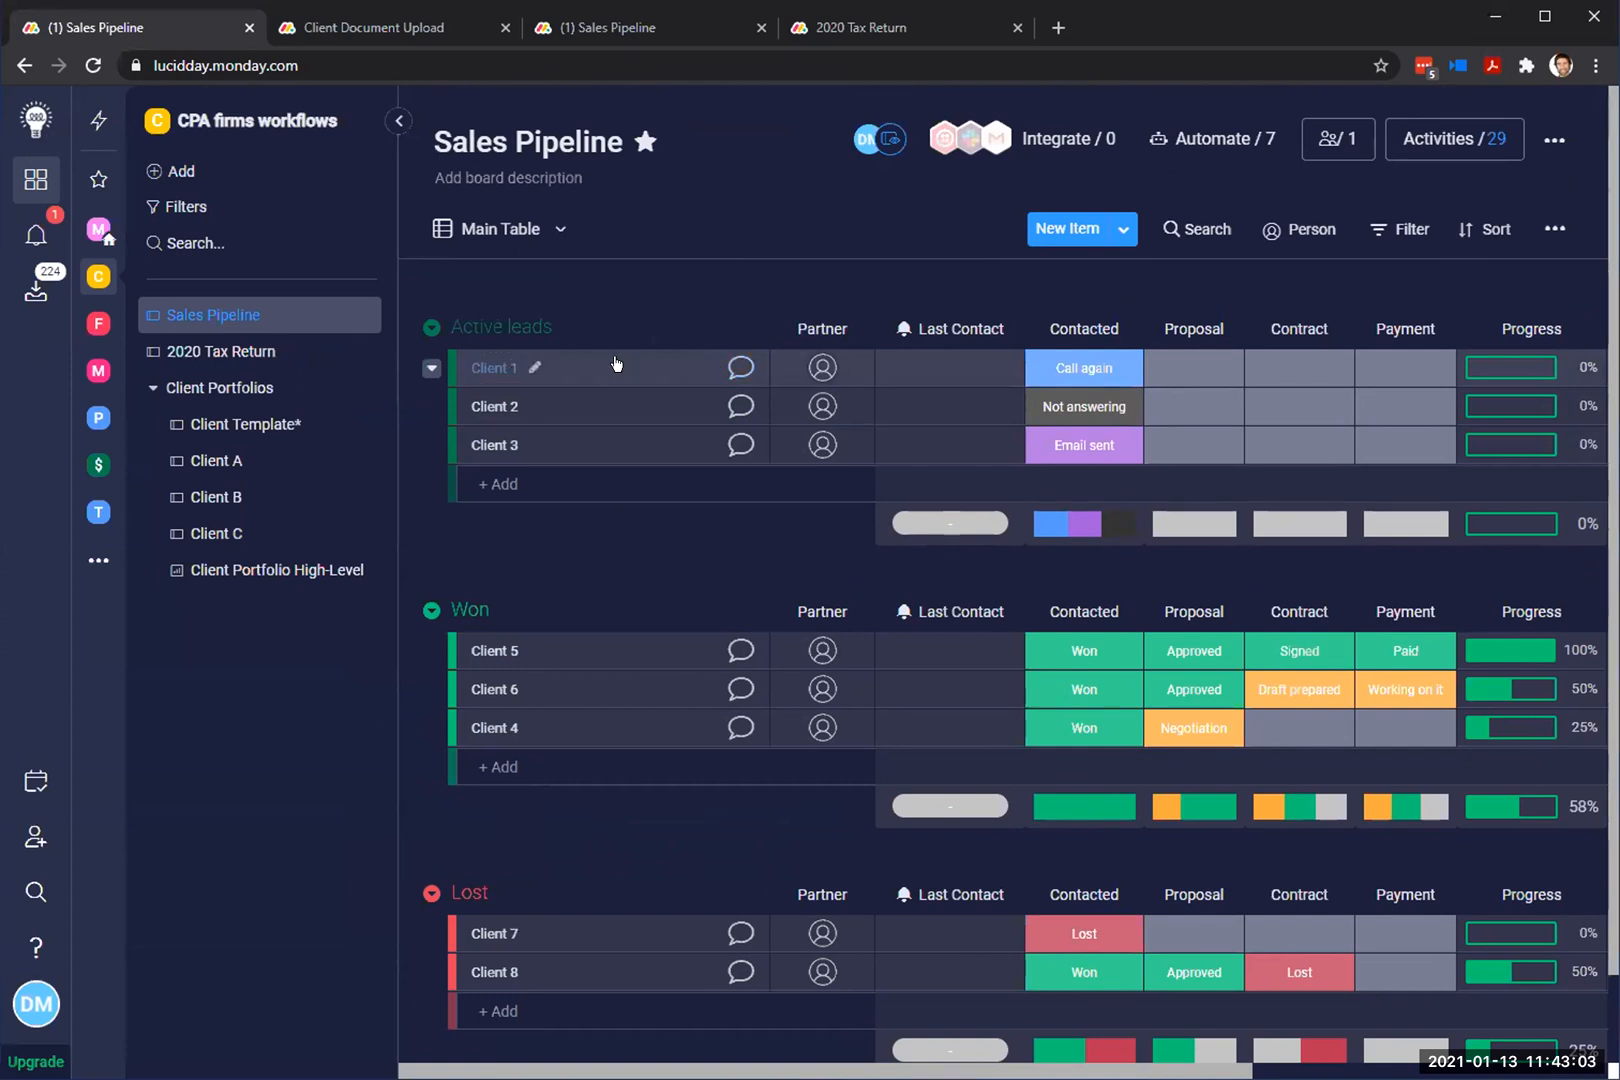
Step: Assign a team member as Client 1's Partner and set its Last Contact date to January 14, 2021
{"action": "left_click", "coordinate": [800, 368]}
{"action": "left_click", "coordinate": [858, 485]}
{"action": "key", "text": "Escape"}
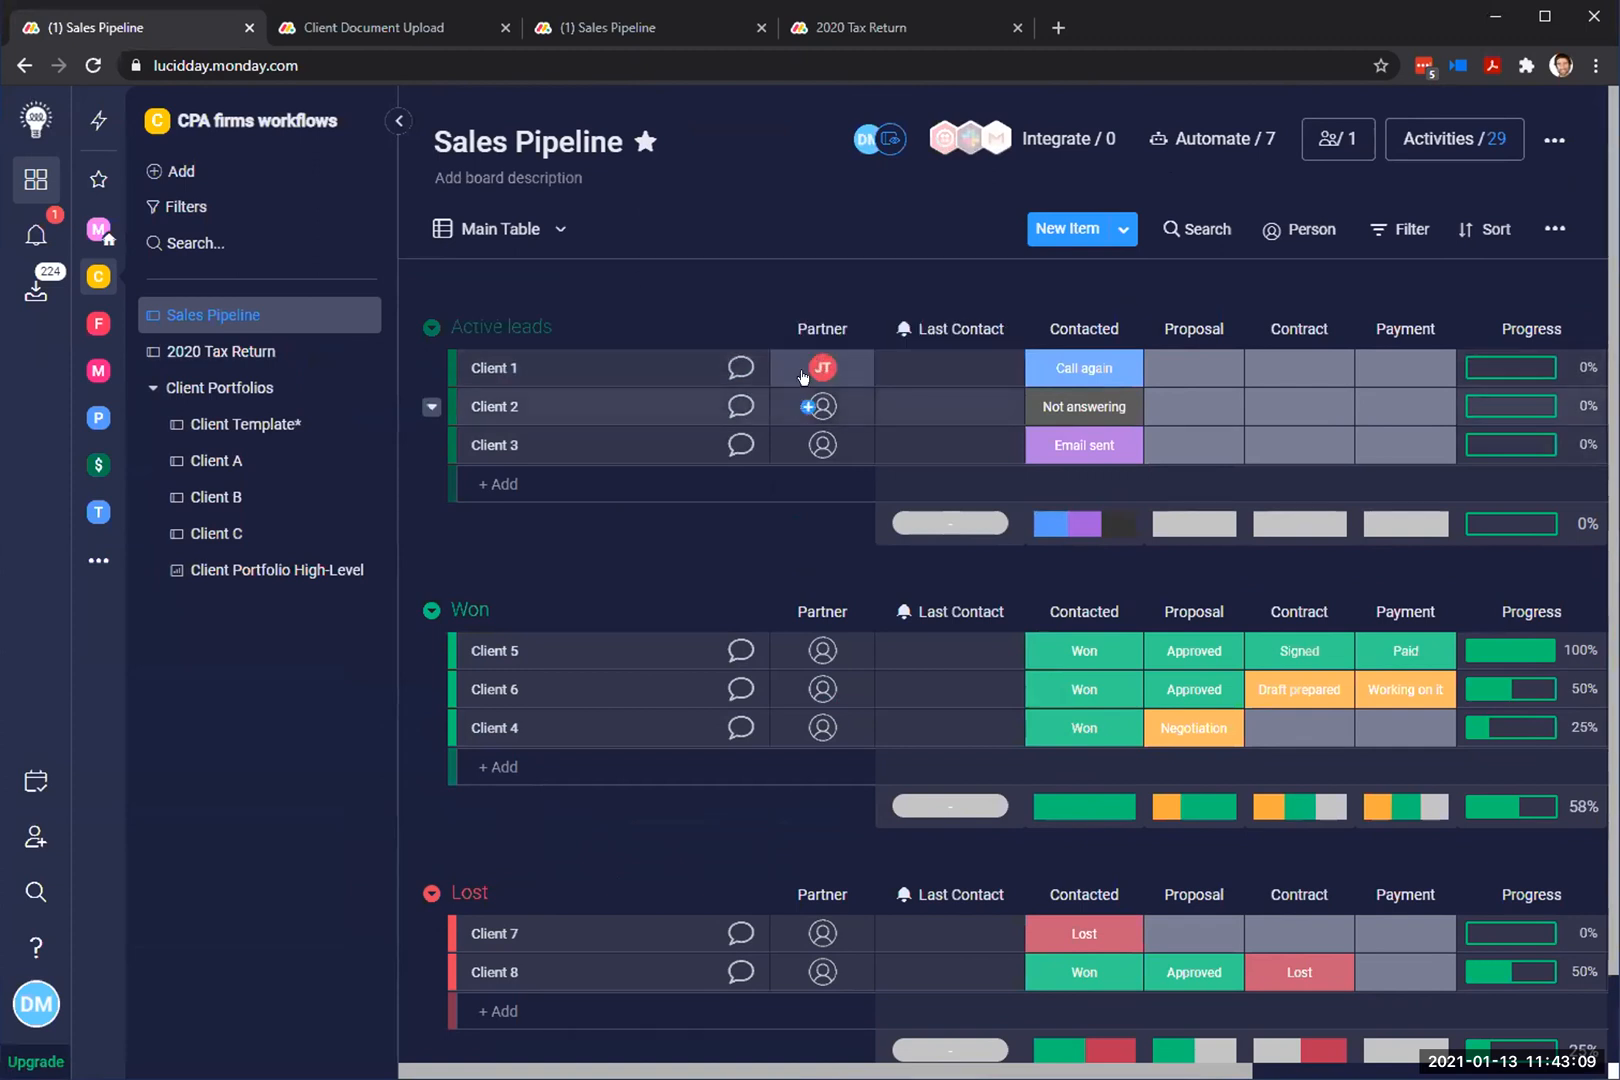
{"action": "left_click", "coordinate": [809, 325]}
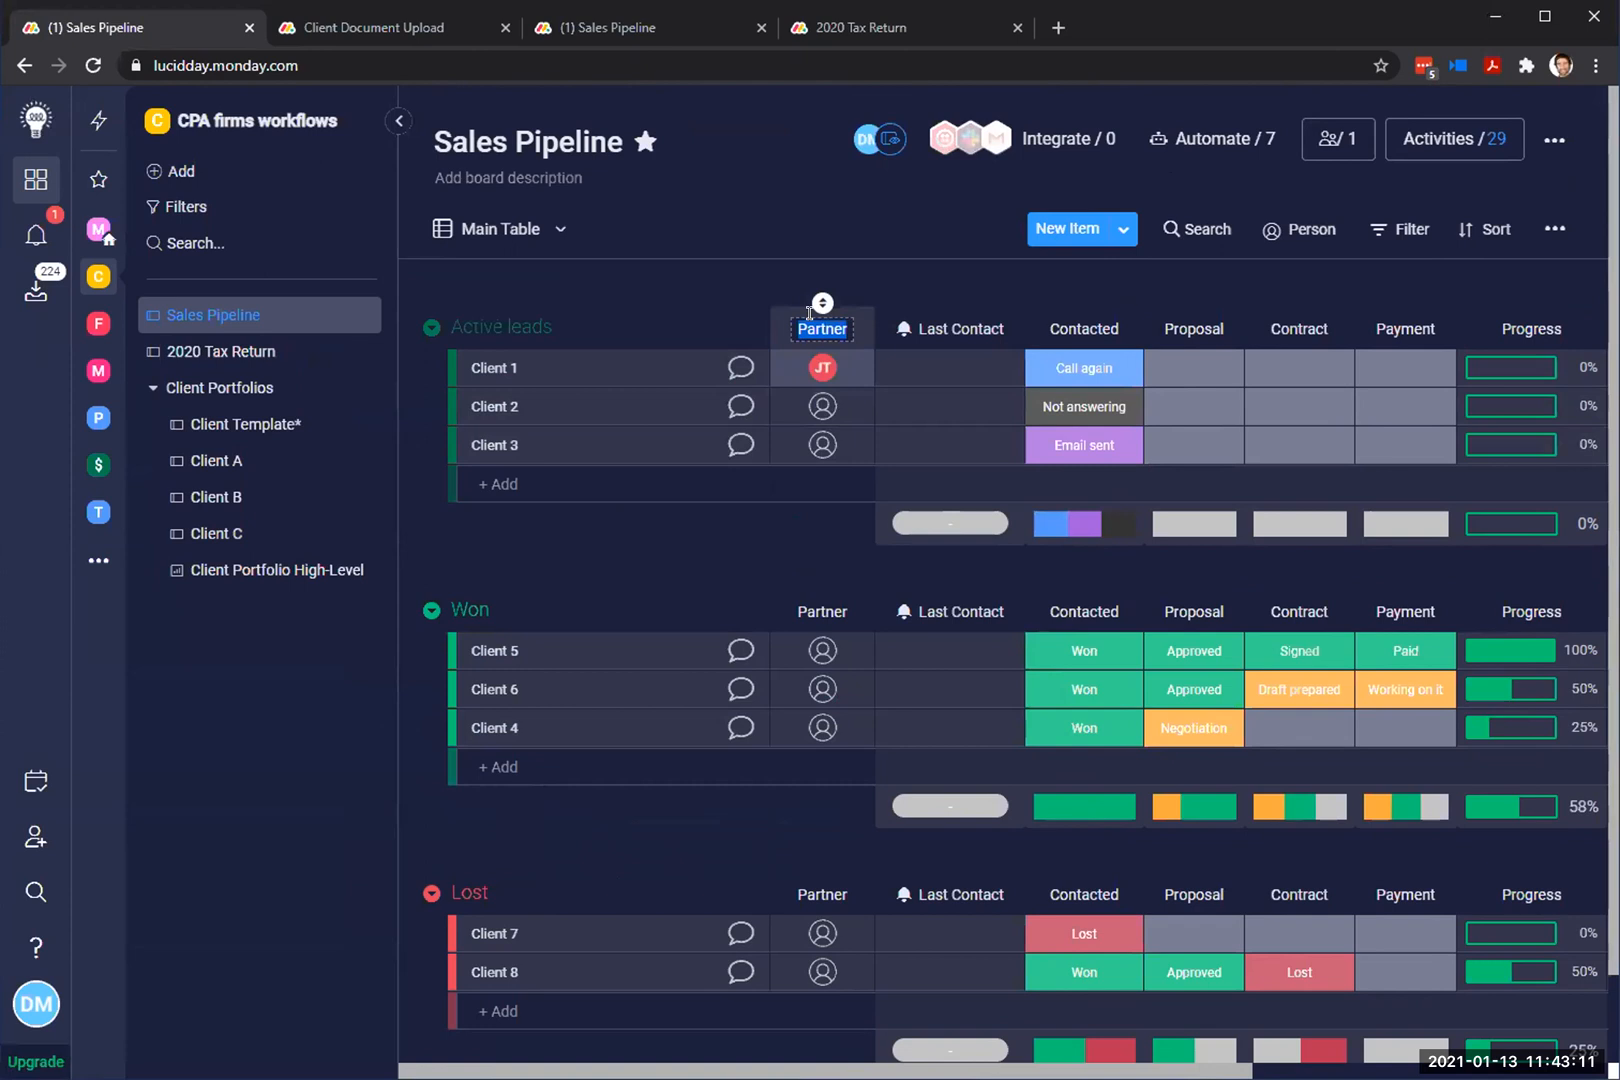
{"action": "left_click", "coordinate": [868, 273]}
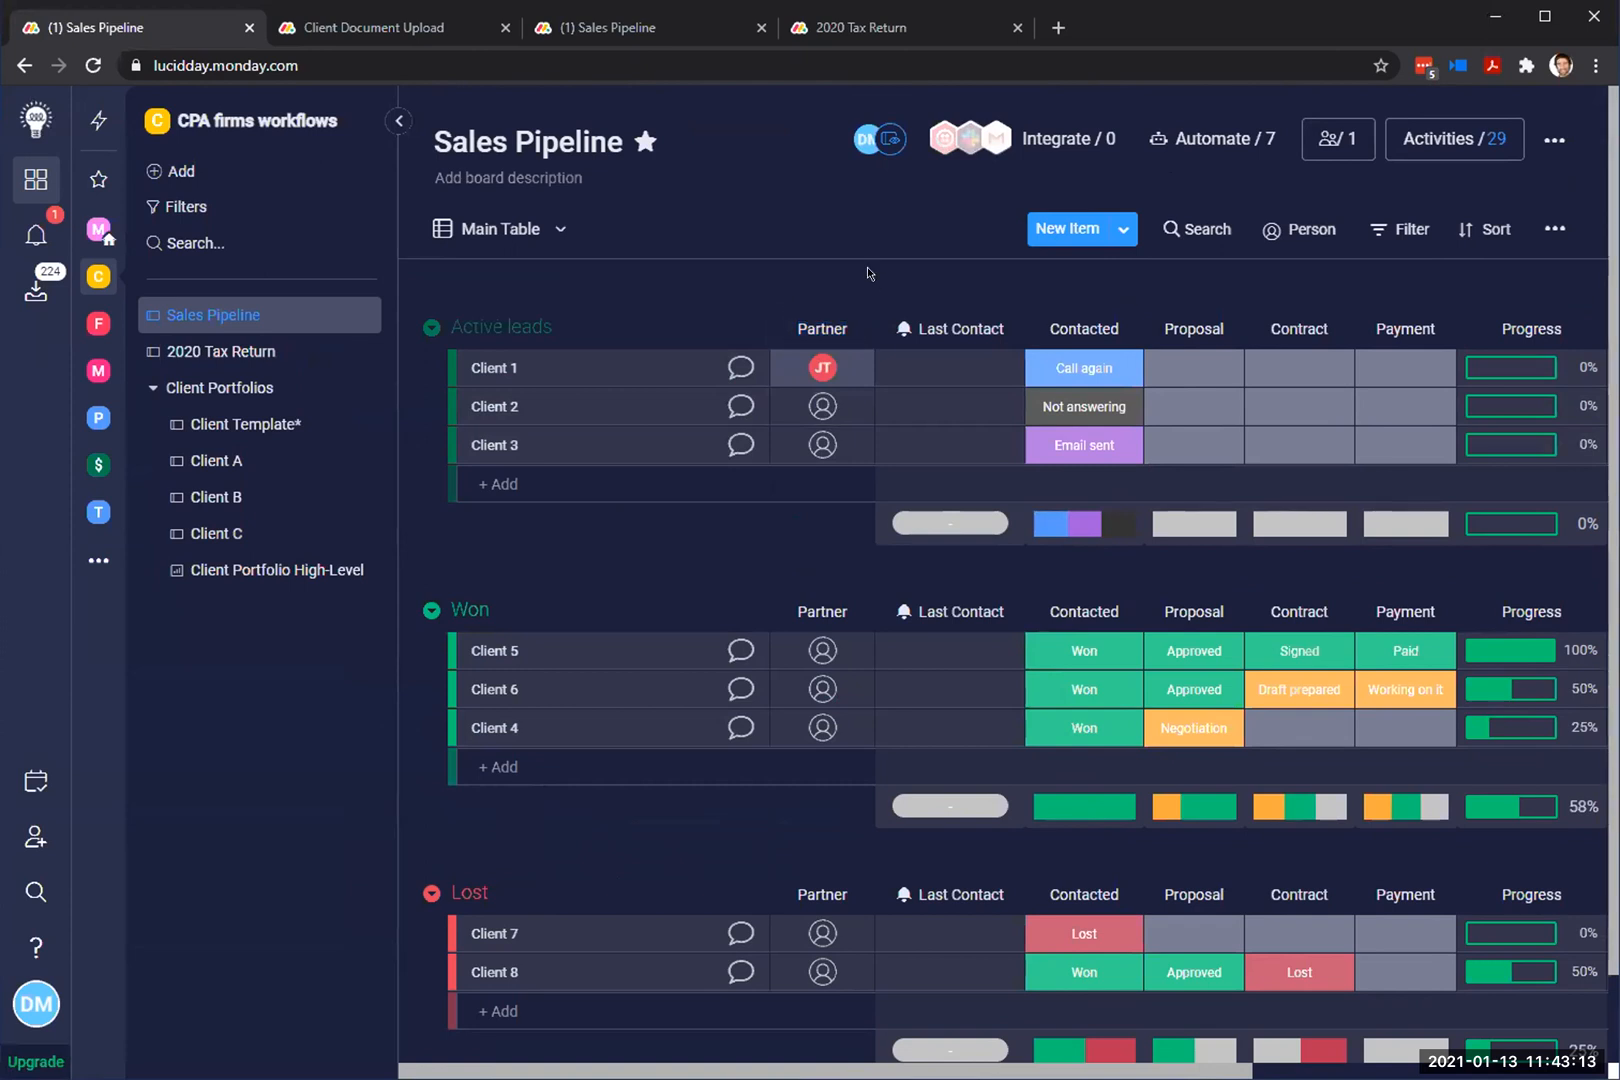
{"action": "left_click", "coordinate": [925, 358]}
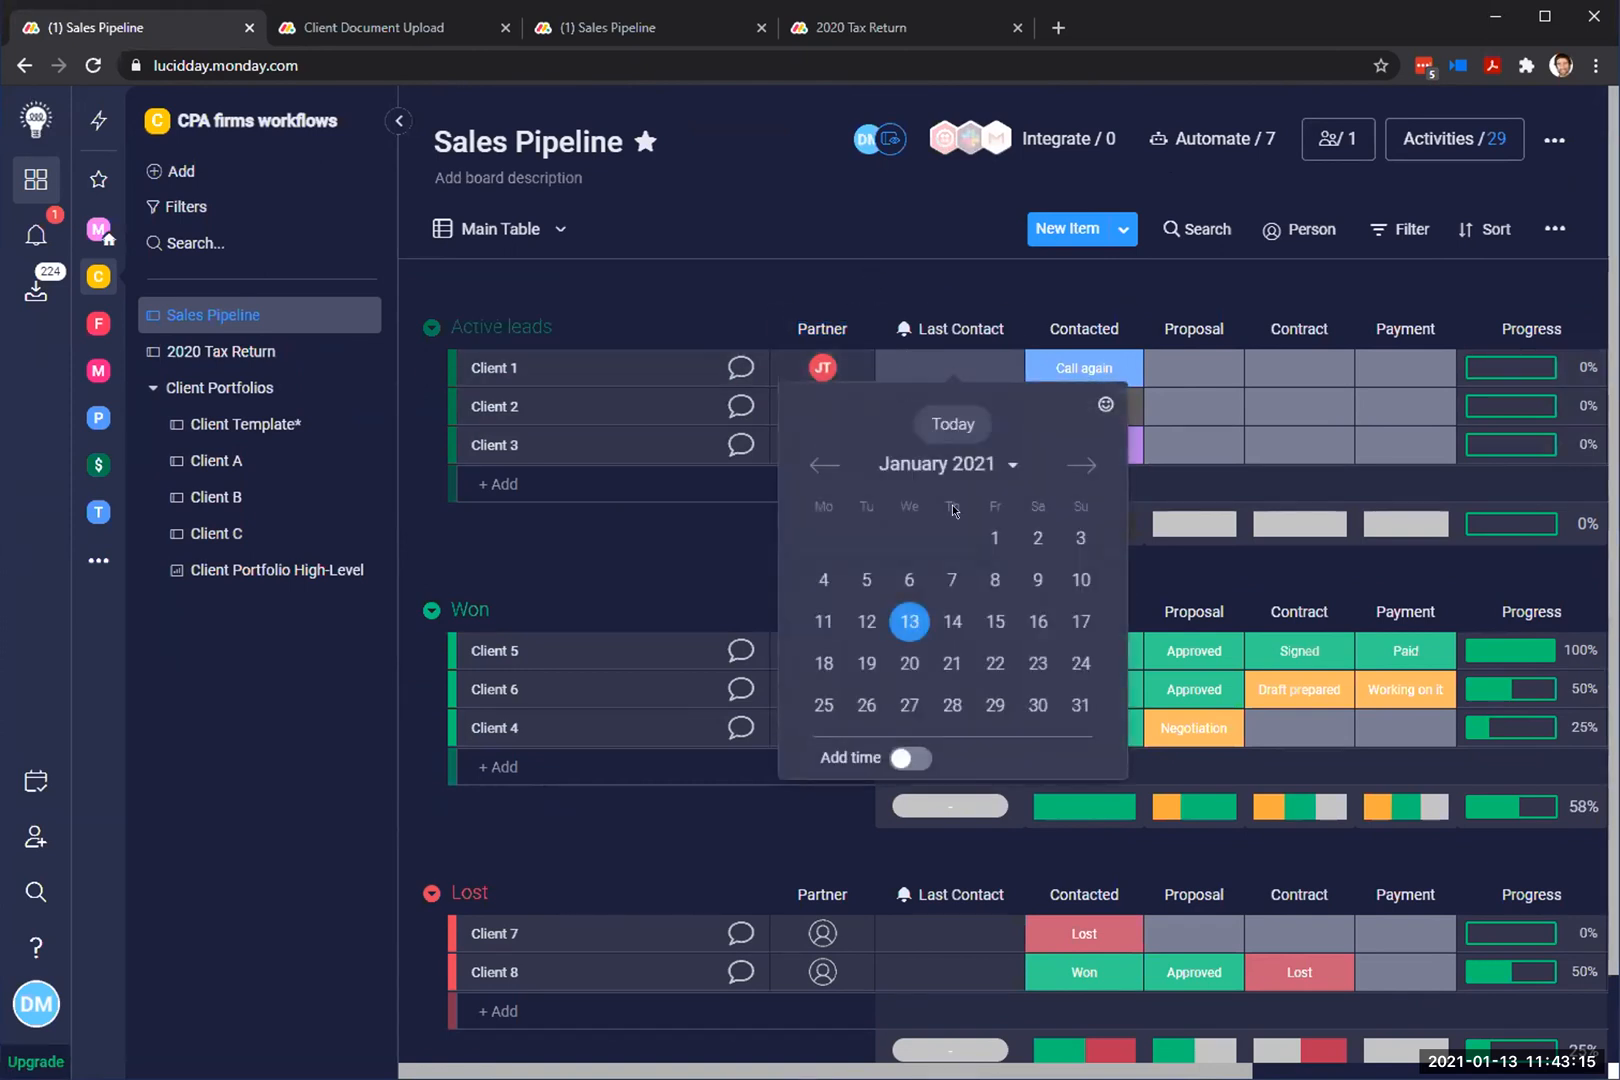
{"action": "left_click", "coordinate": [964, 621]}
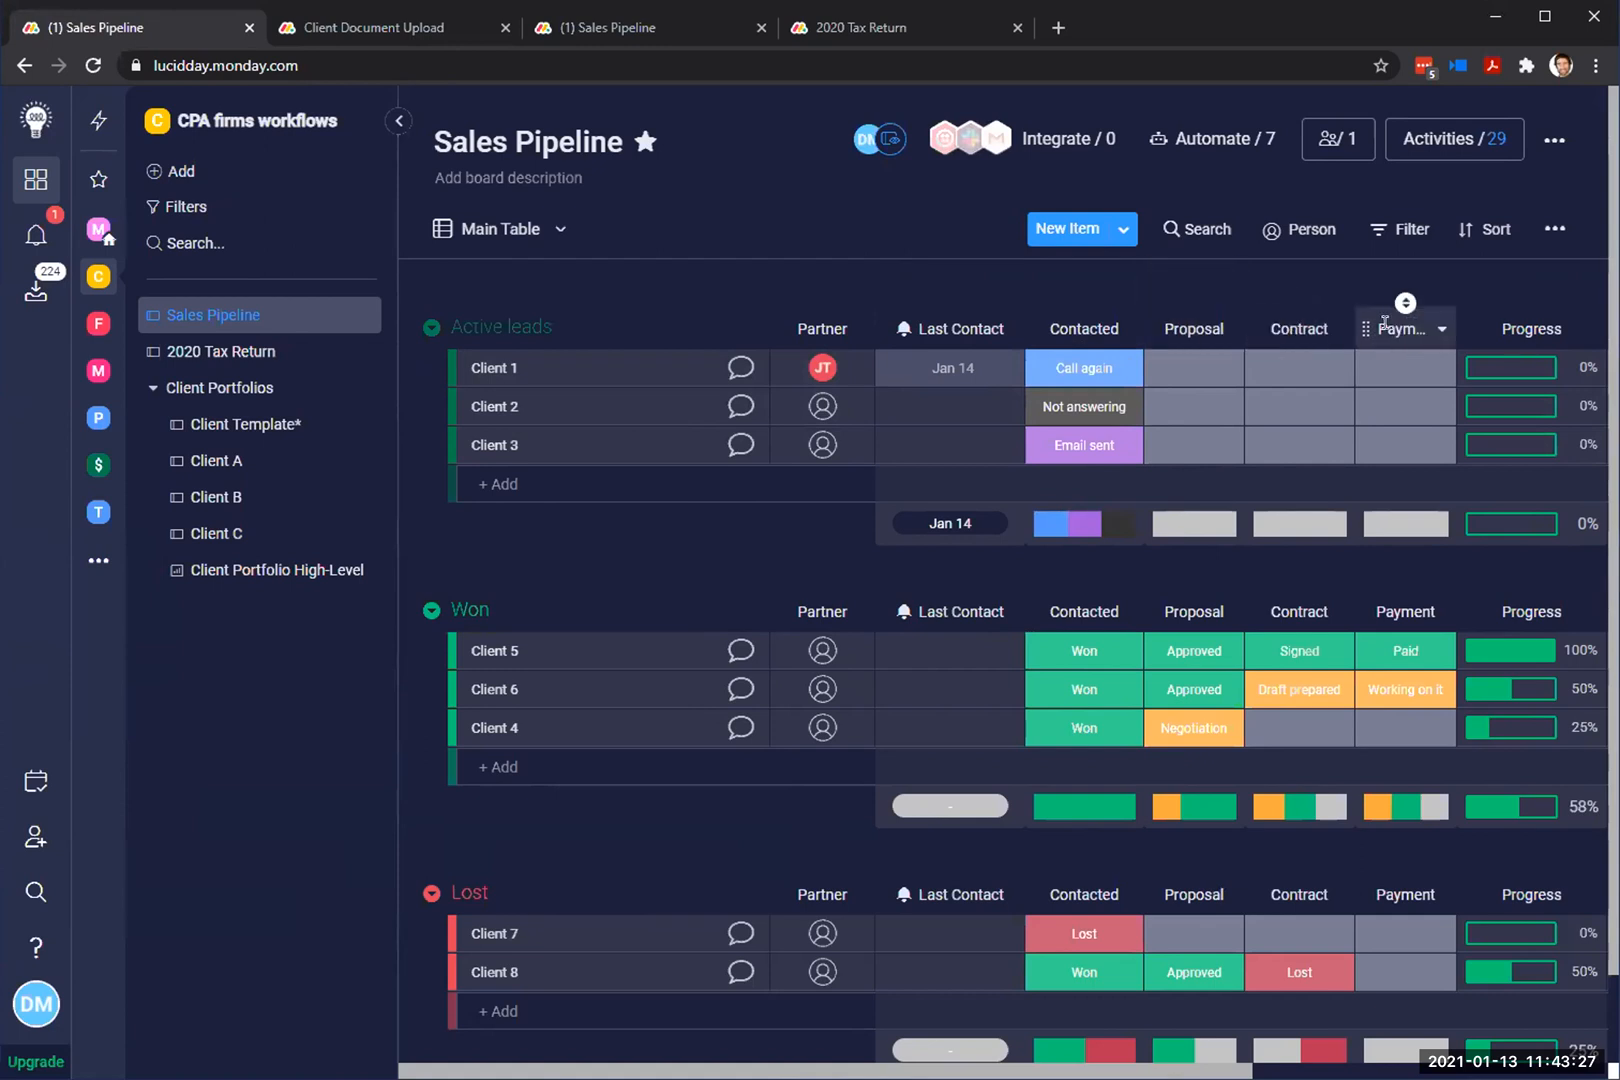
Step: Review the available status labels for Client 1's Contacted, Proposal, Contract and Payment columns without changing any
{"action": "left_click", "coordinate": [1103, 367]}
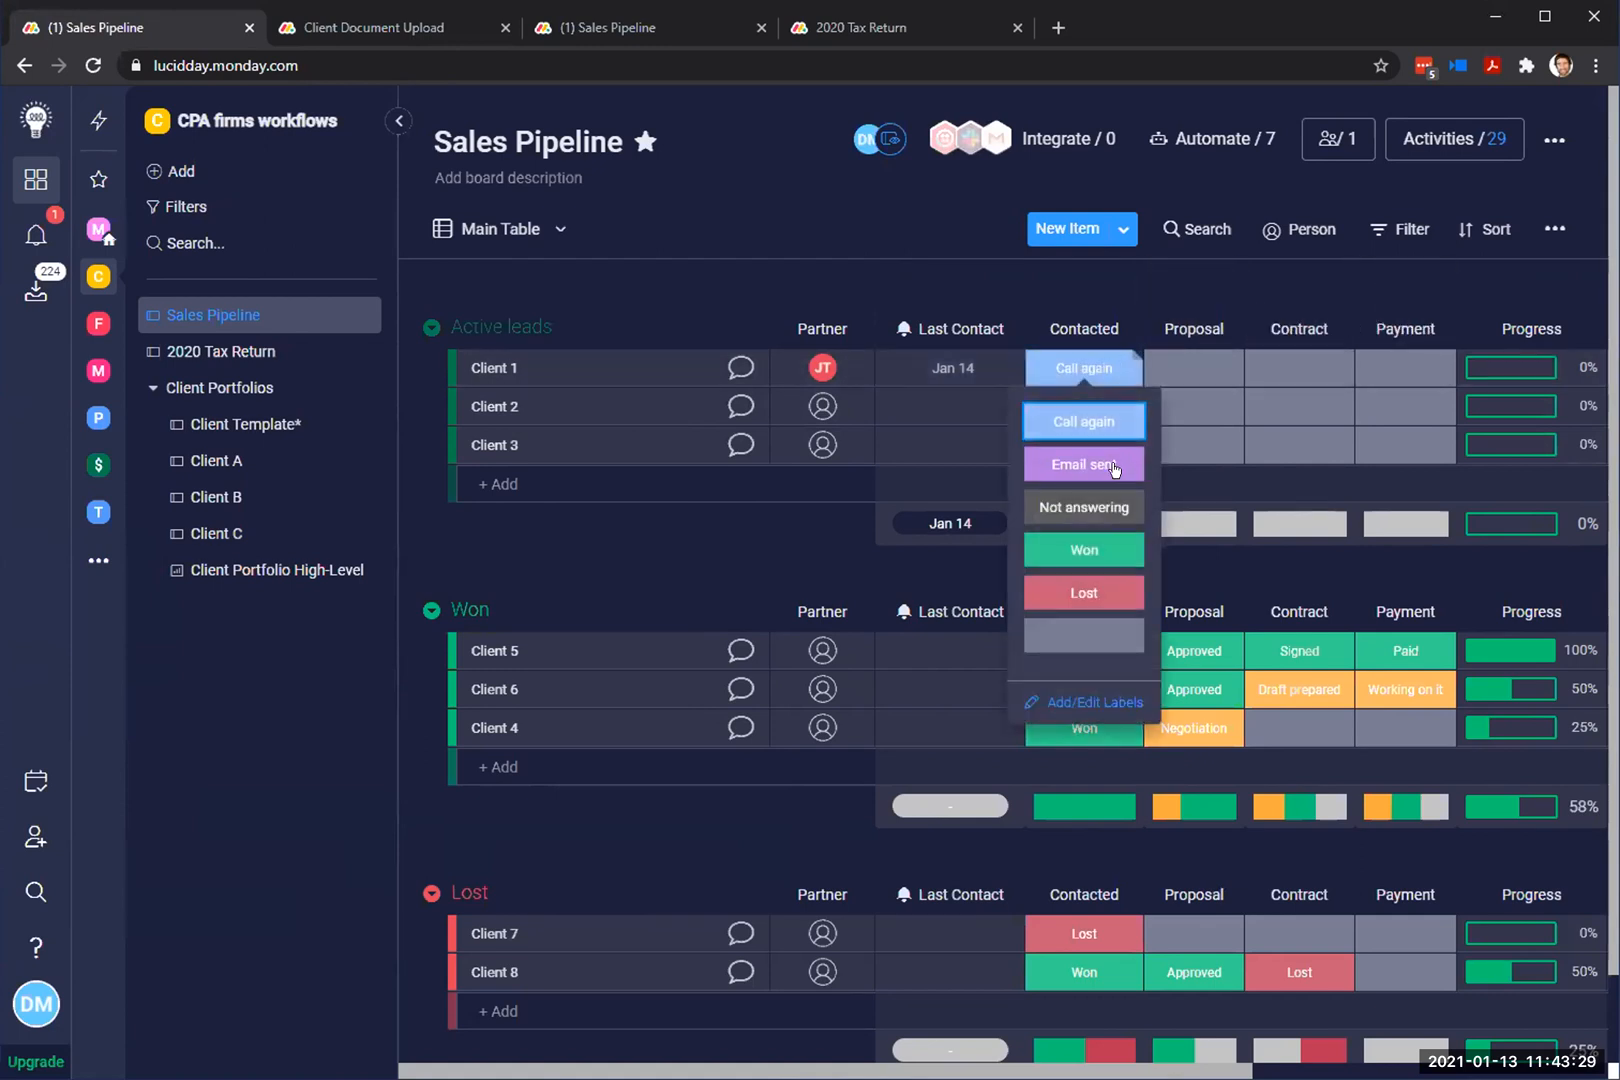
{"action": "left_click", "coordinate": [918, 280]}
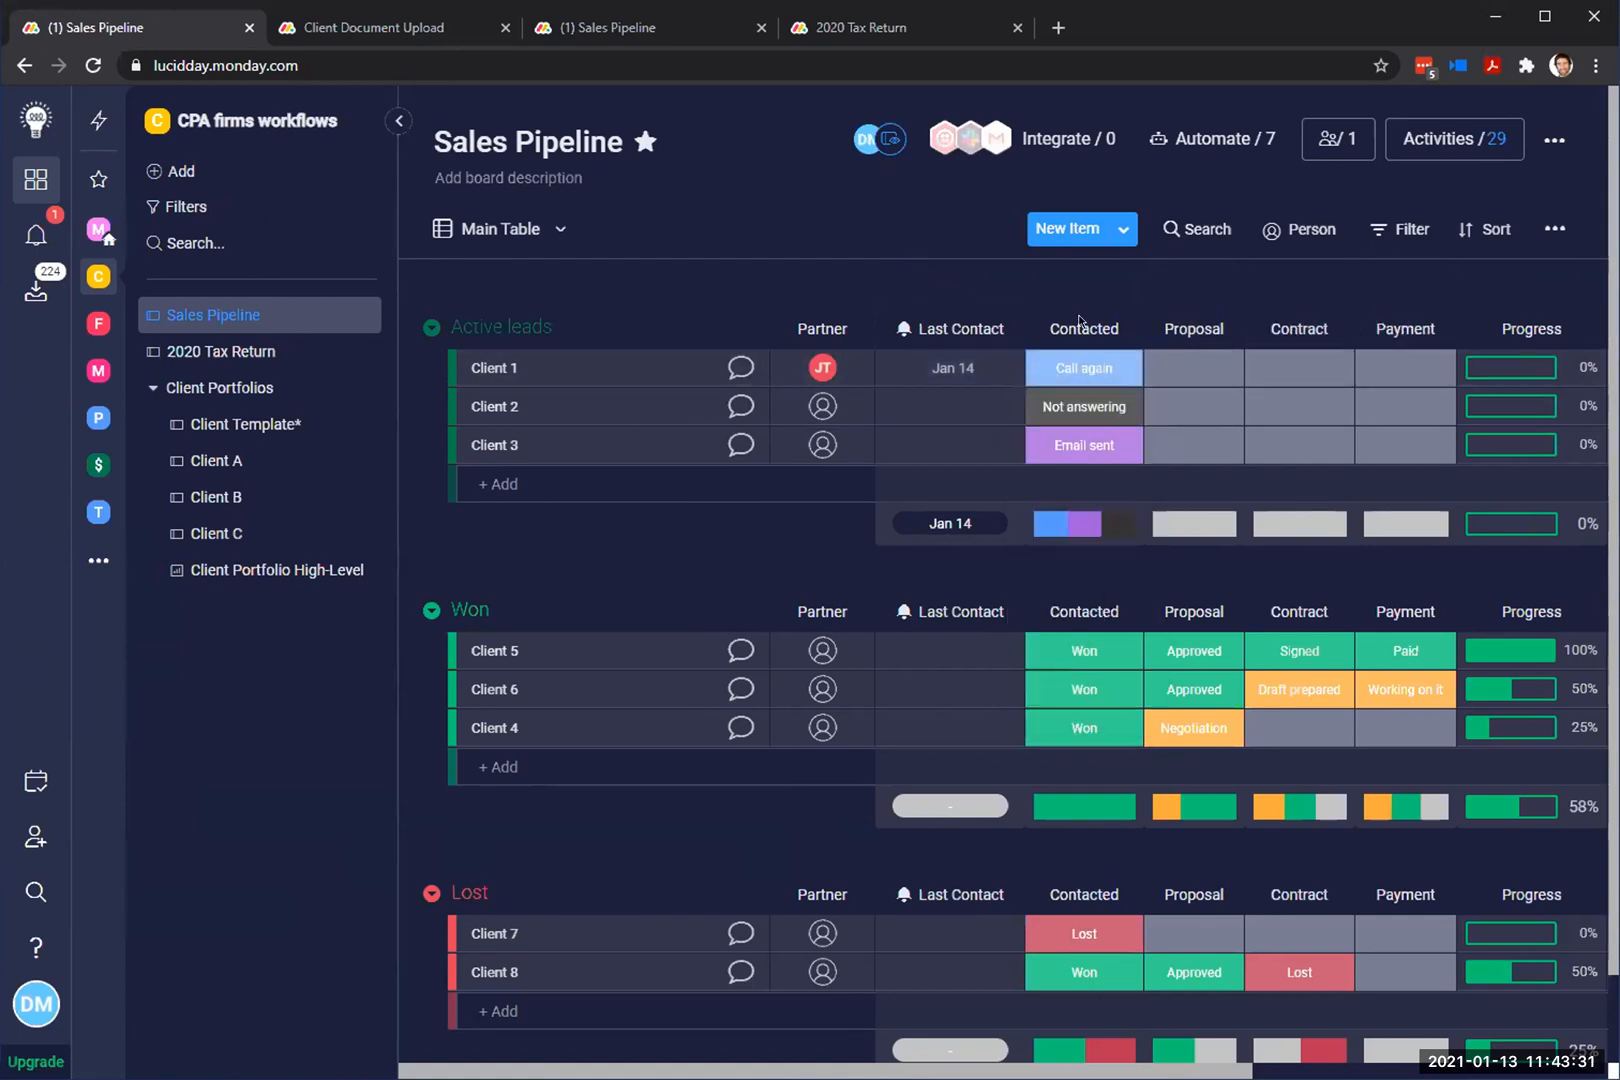
{"action": "left_click", "coordinate": [1185, 375]}
{"action": "left_click", "coordinate": [933, 255]}
{"action": "left_click", "coordinate": [1105, 367]}
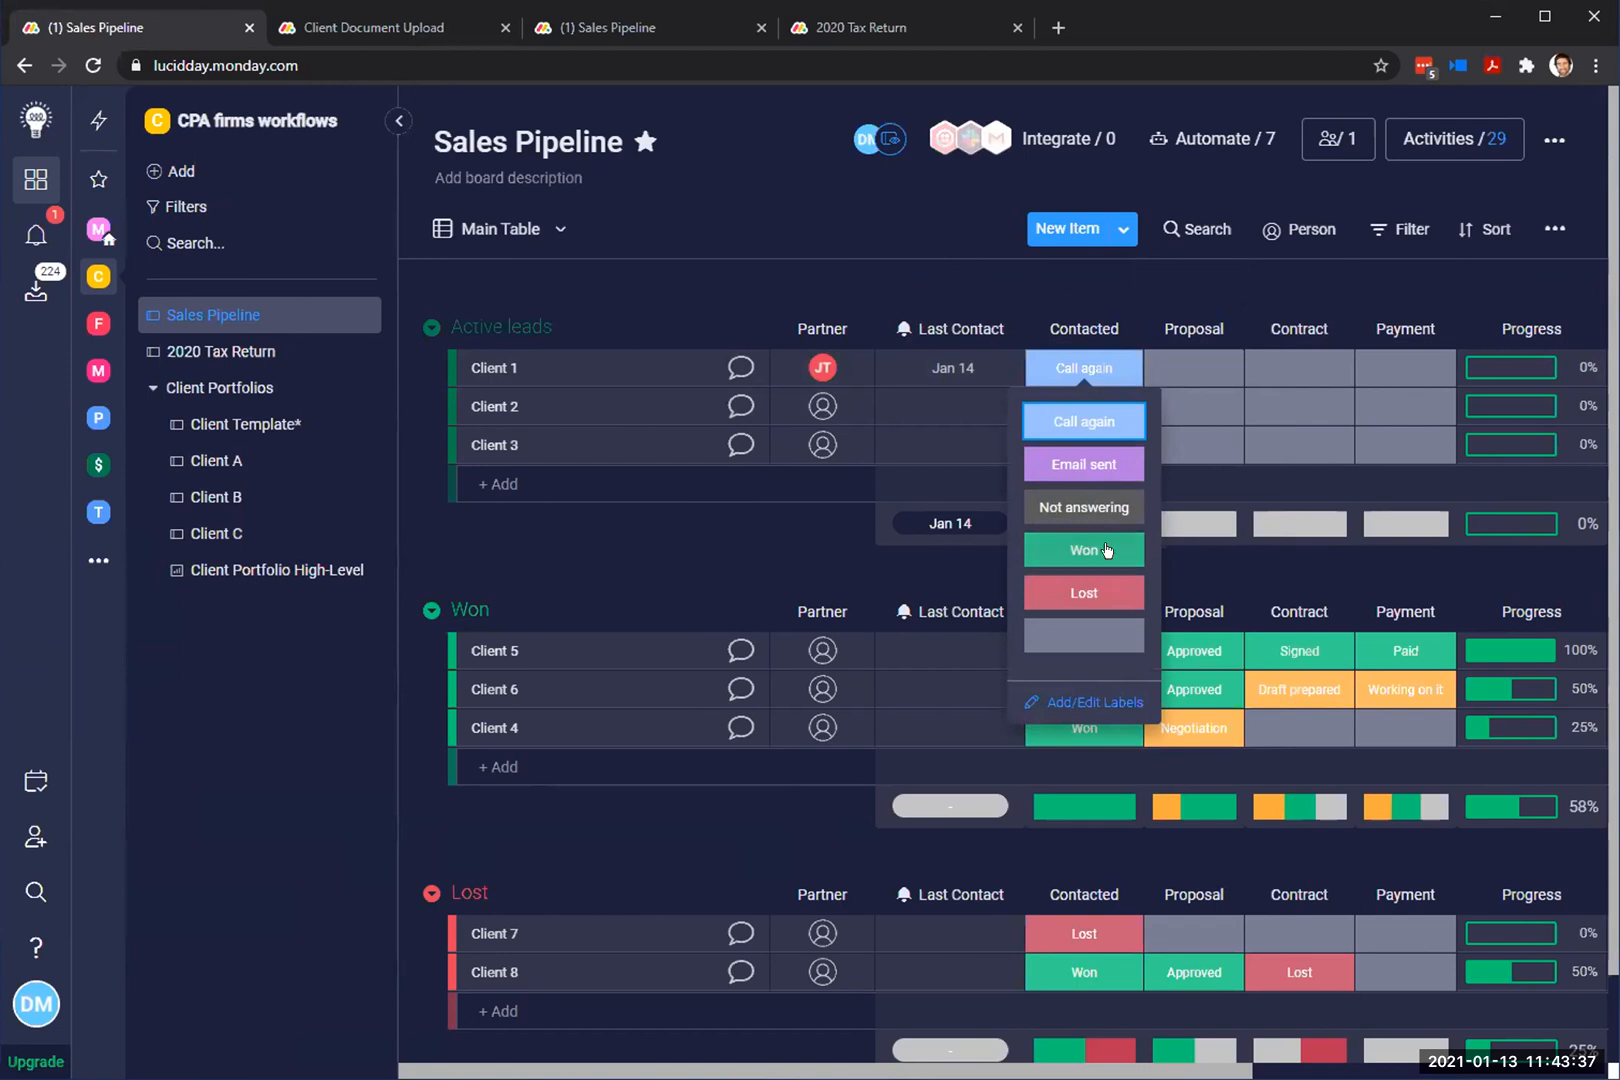
{"action": "left_click", "coordinate": [833, 264]}
{"action": "left_click", "coordinate": [1180, 372]}
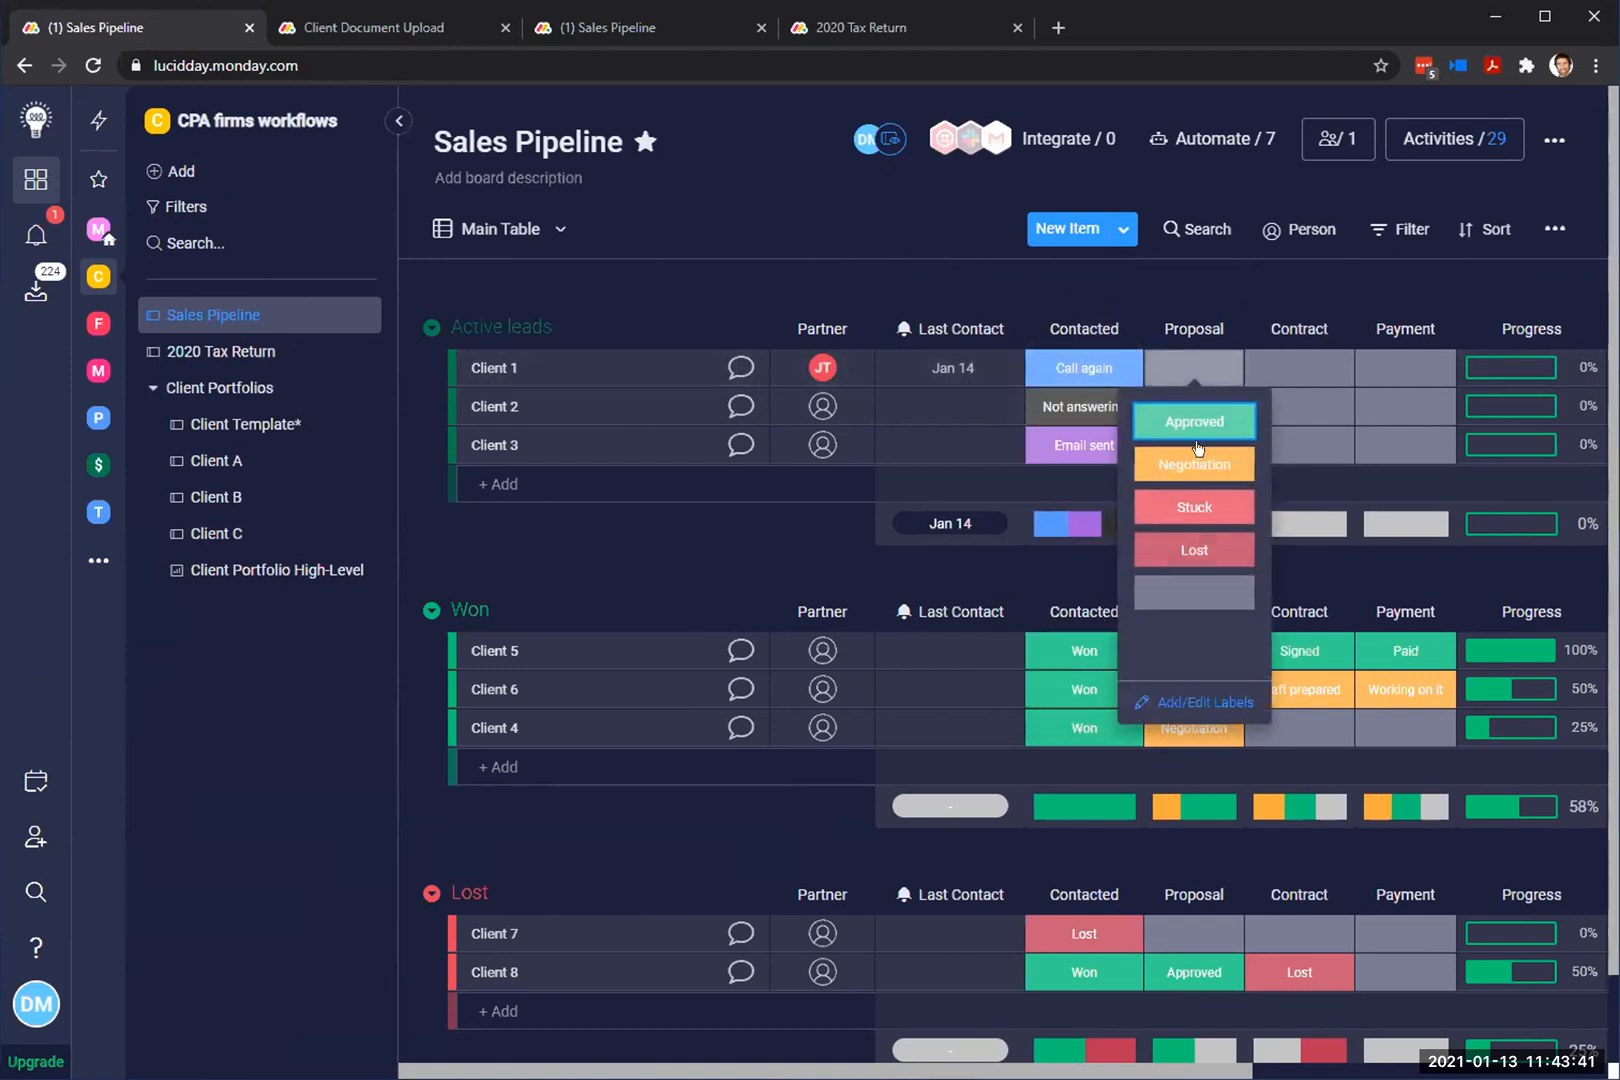
{"action": "left_click", "coordinate": [1300, 367]}
{"action": "left_click", "coordinate": [1300, 367]}
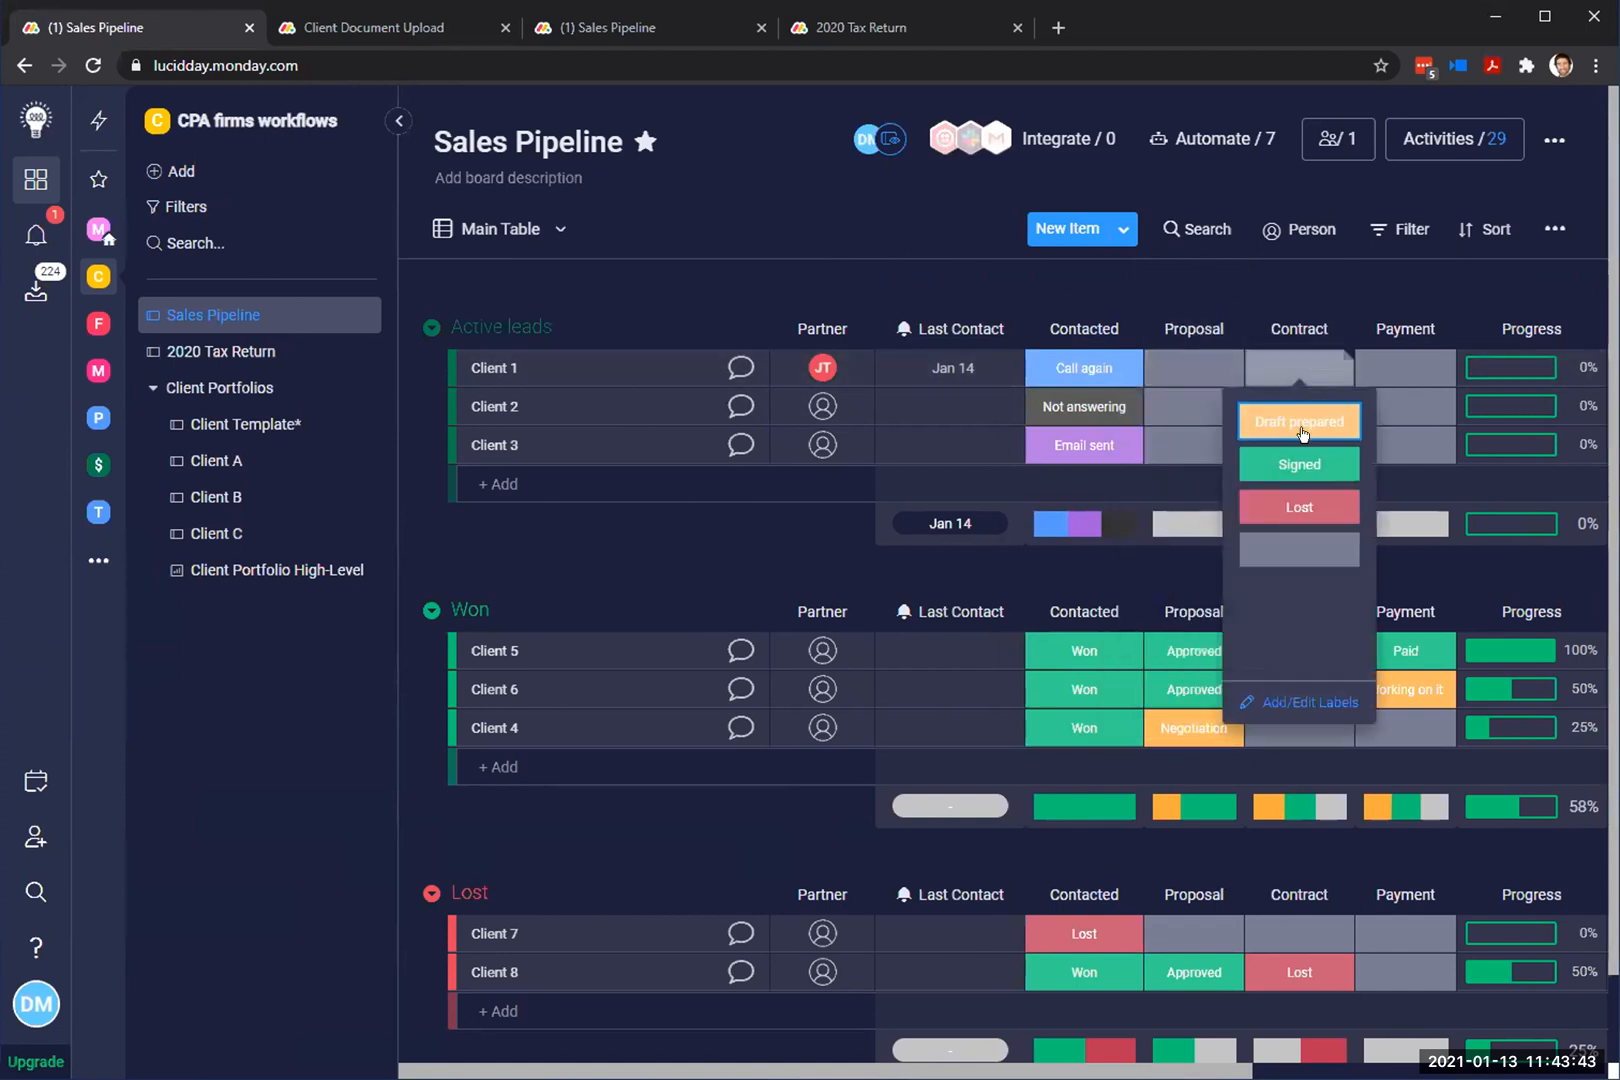
{"action": "left_click", "coordinate": [1420, 368]}
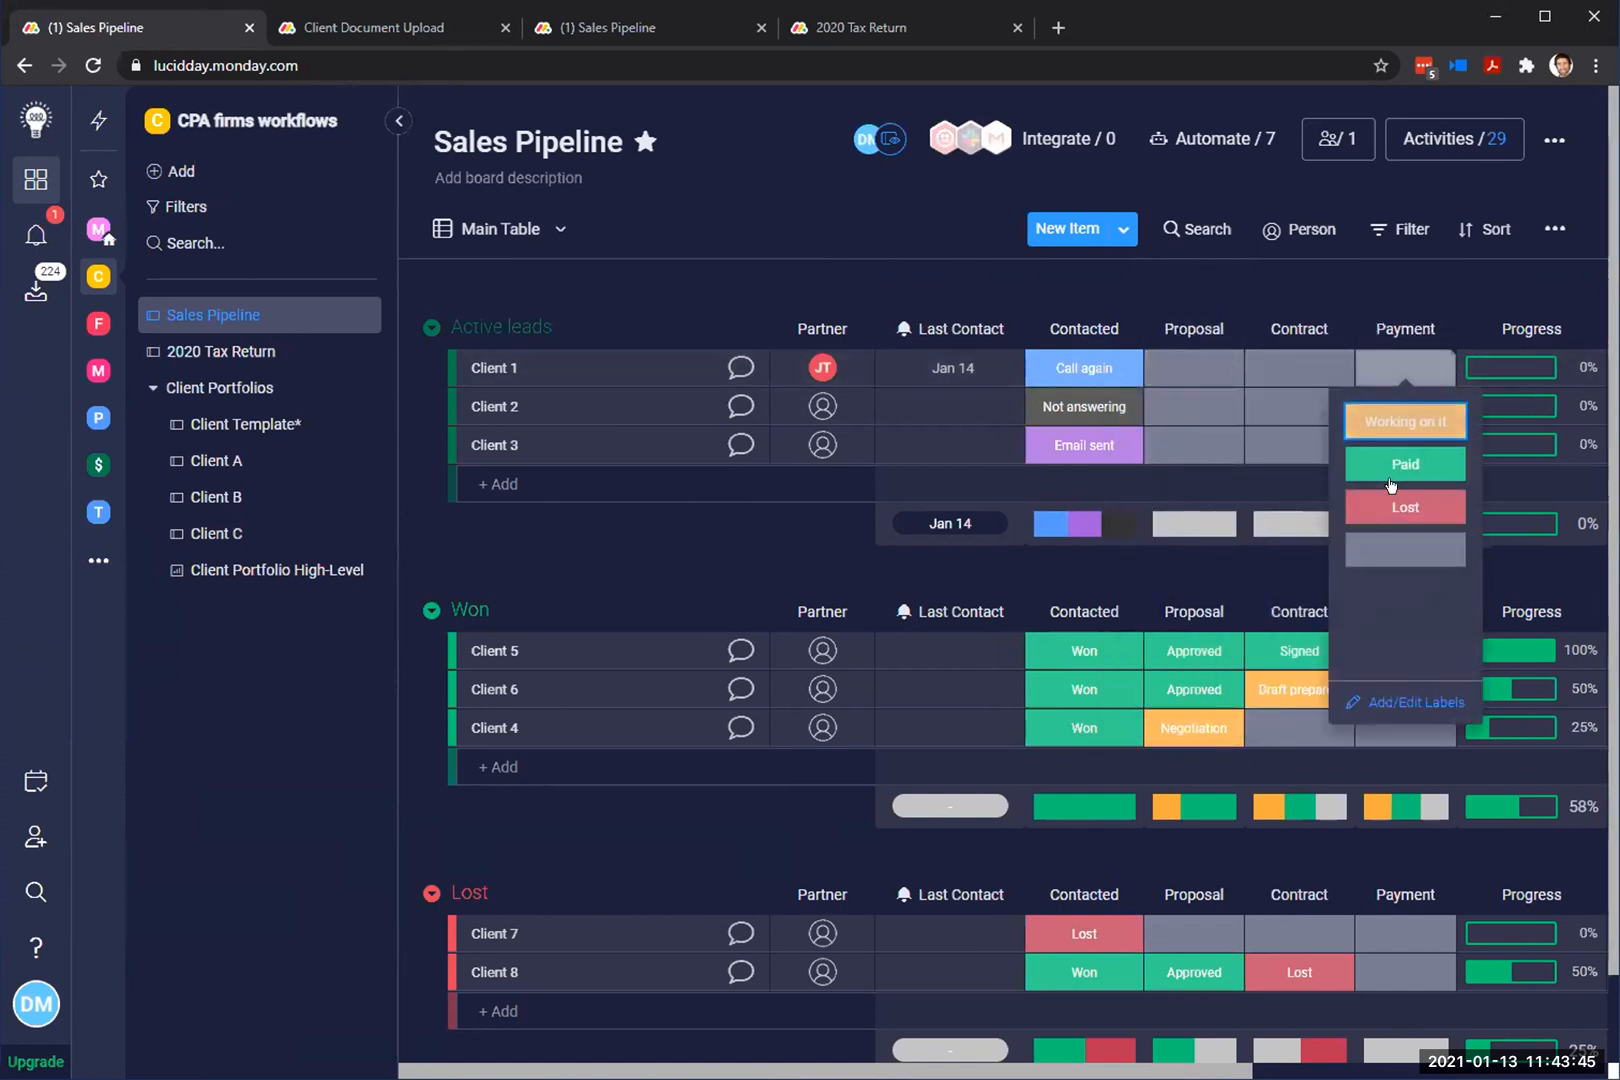
{"action": "left_click", "coordinate": [1340, 369]}
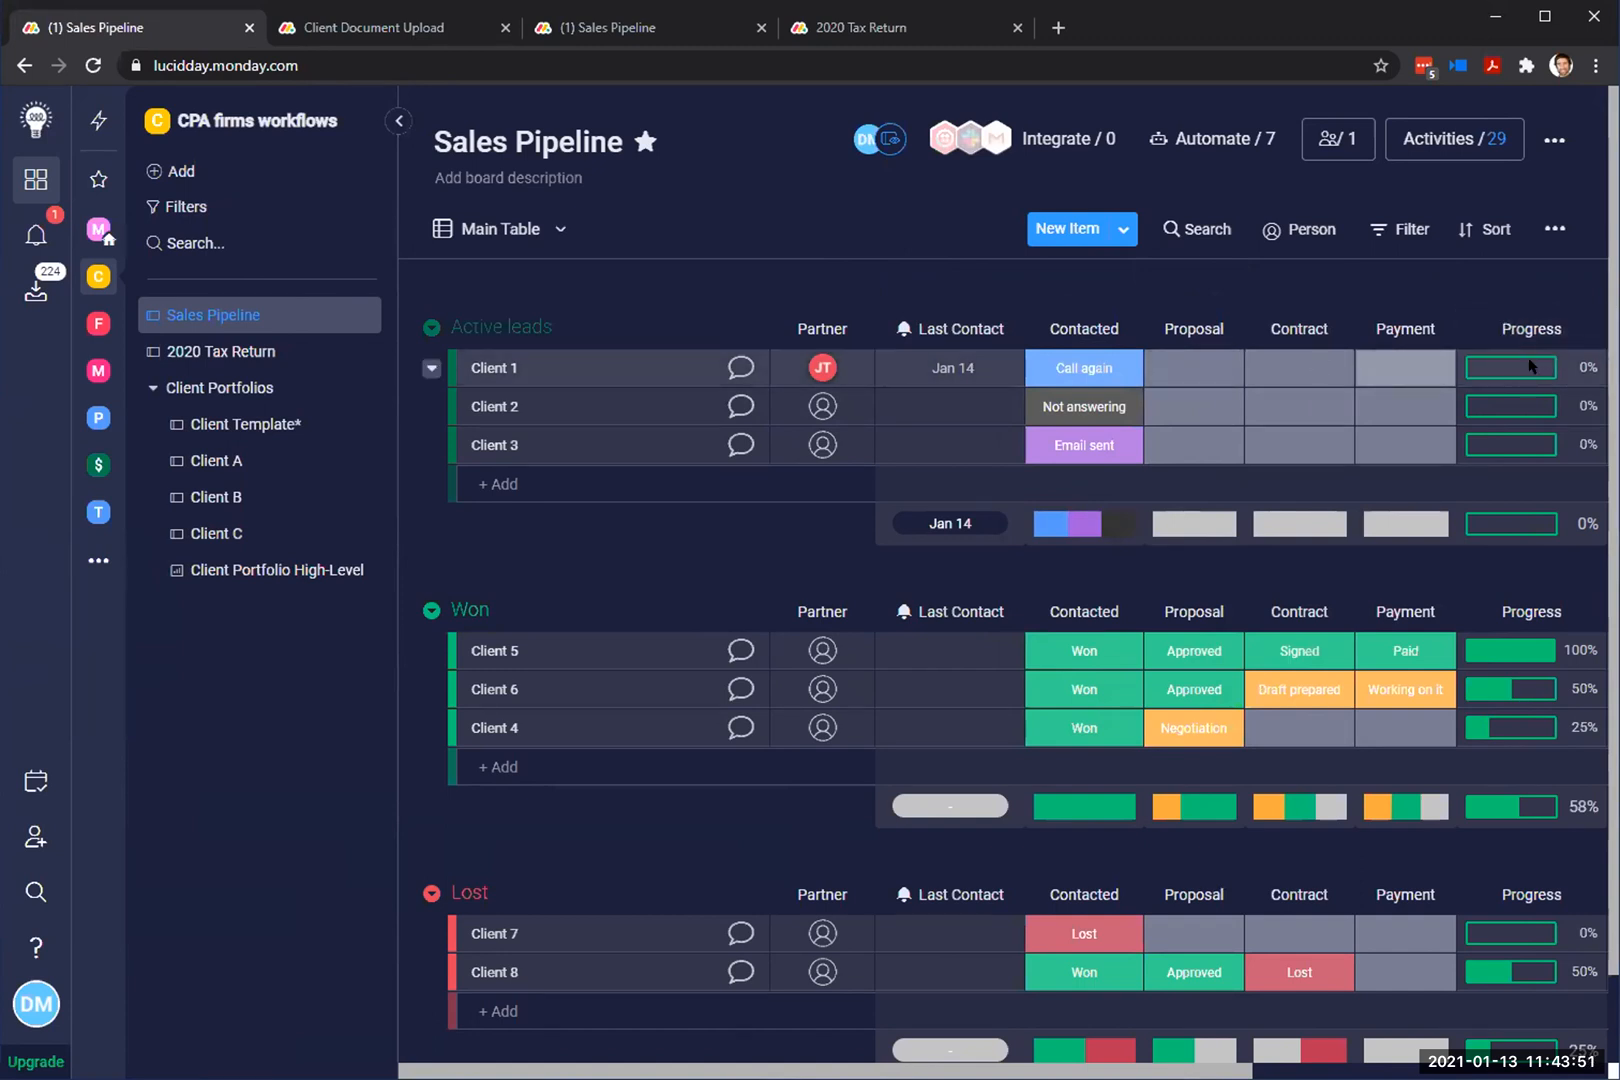
Step: Set Client 1's Proposal status to Approved, its Contacted status to Won and its Contract status to Signed
{"action": "left_click", "coordinate": [1080, 368]}
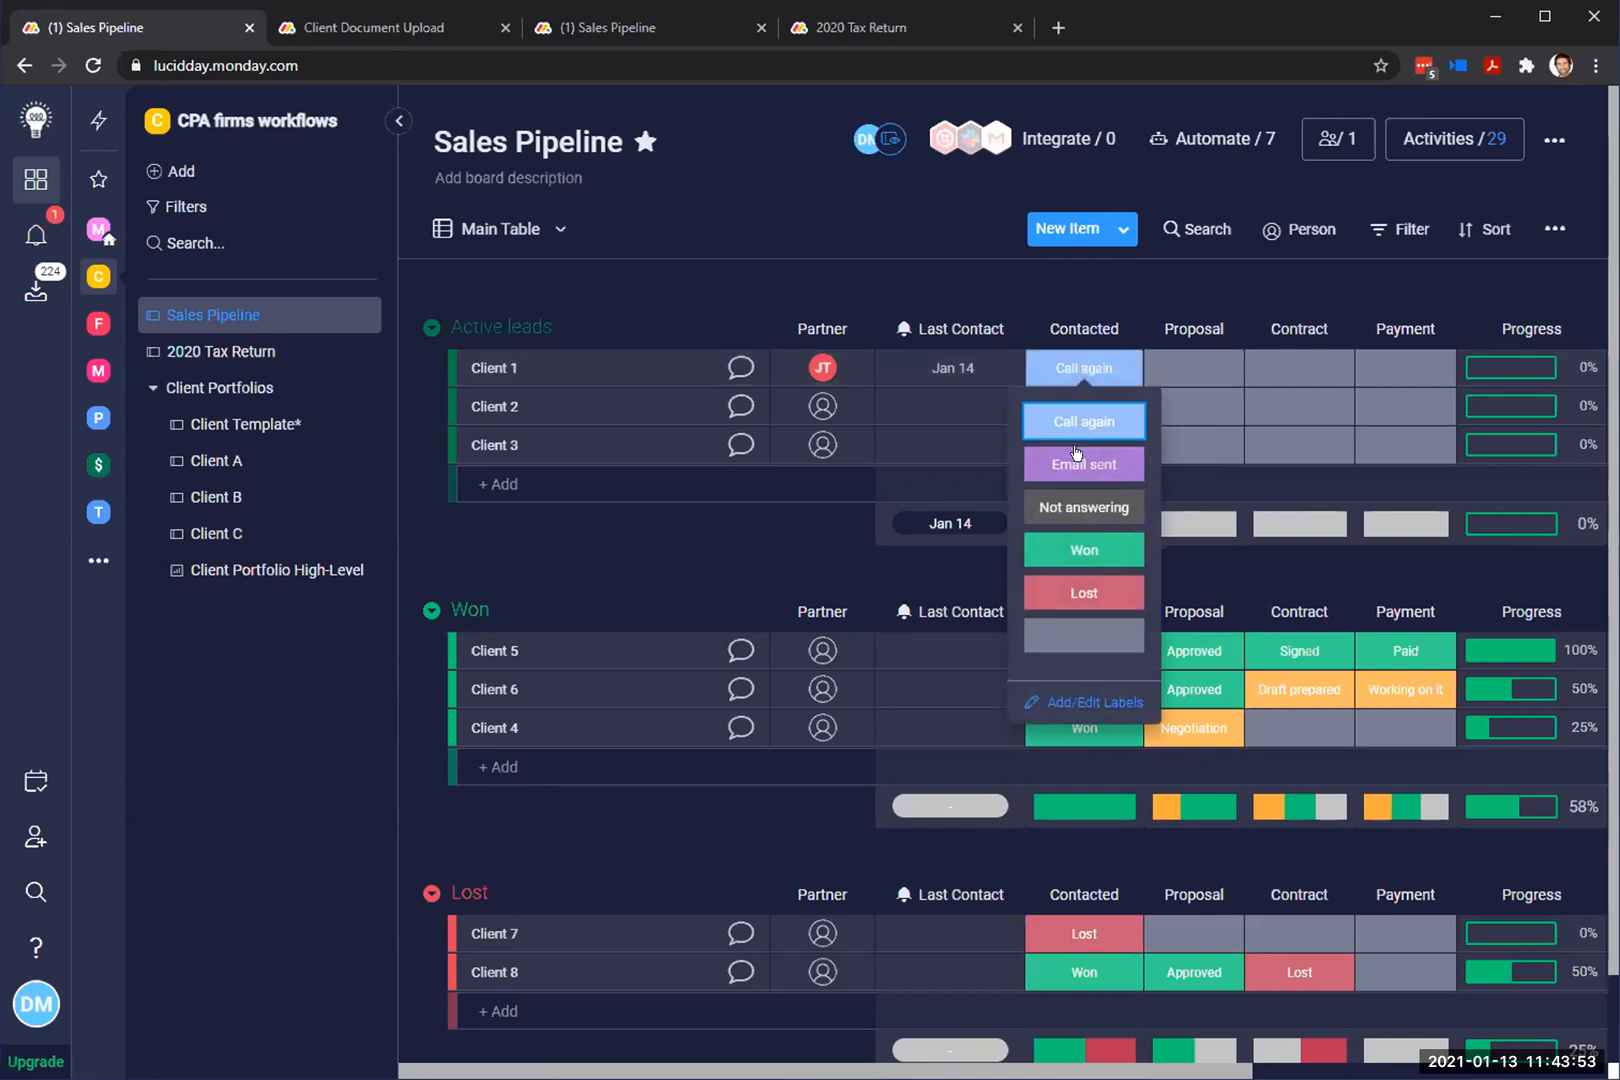
{"action": "left_click", "coordinate": [1084, 464]}
{"action": "left_click", "coordinate": [1201, 373]}
{"action": "left_click", "coordinate": [1194, 421]}
{"action": "left_click", "coordinate": [1074, 362]}
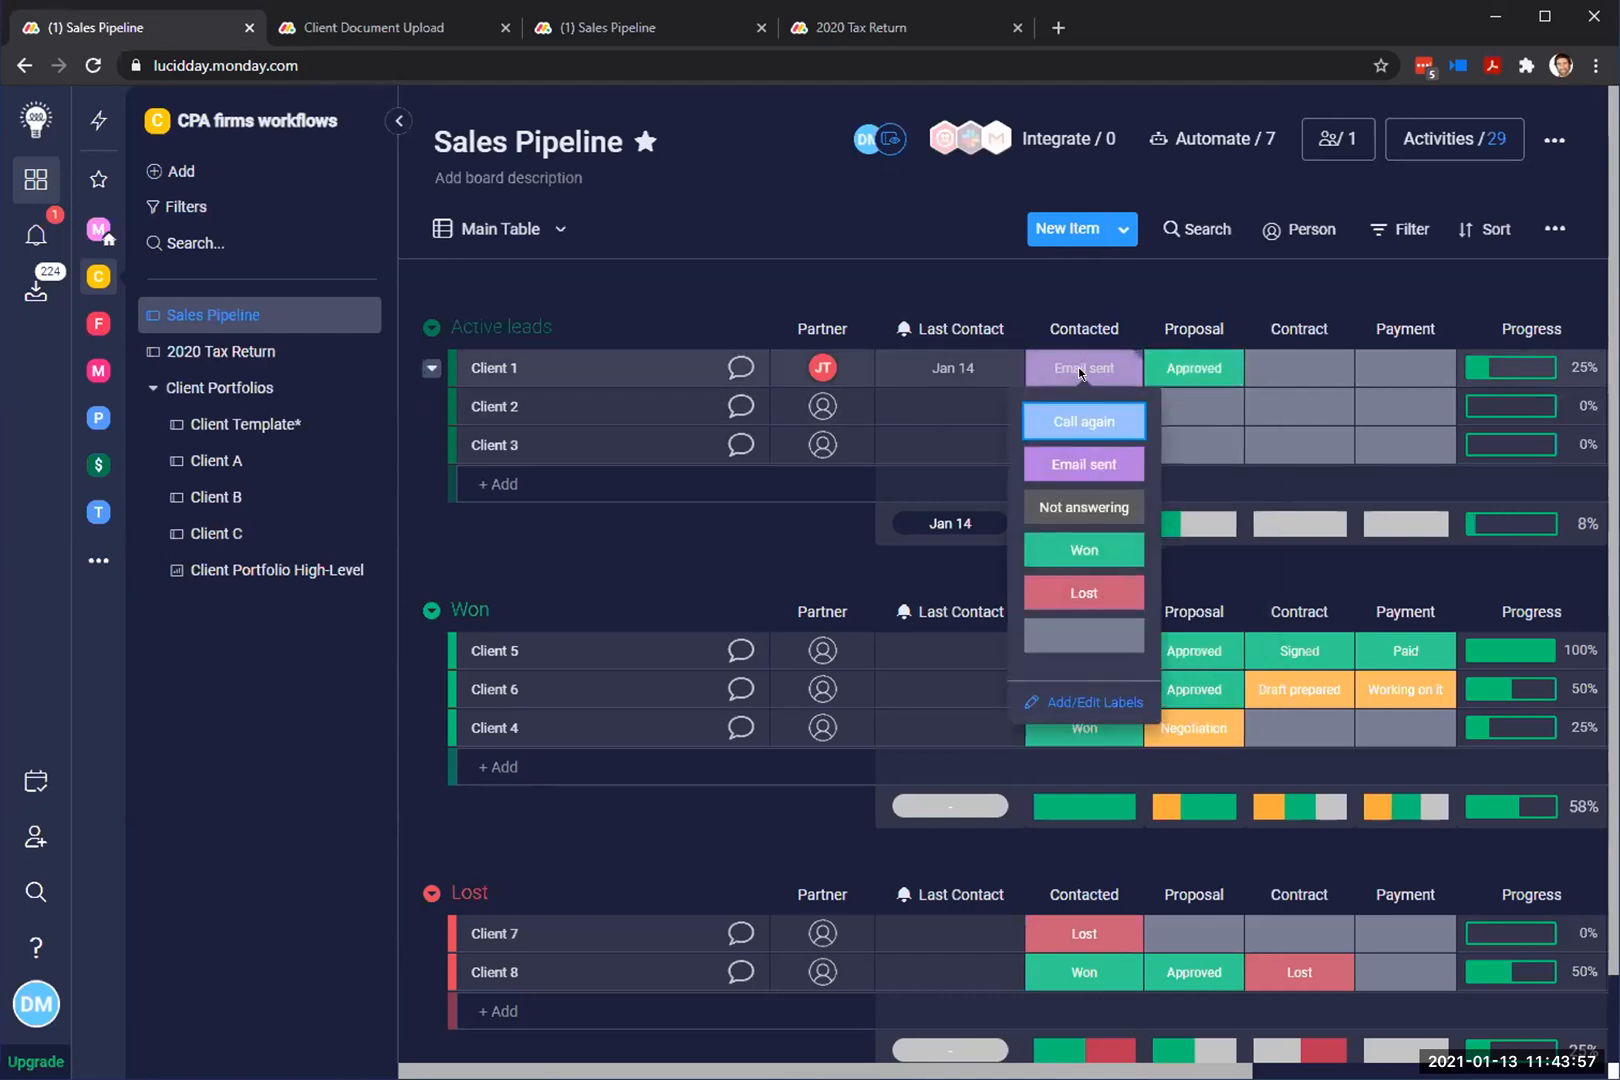
{"action": "left_click", "coordinate": [1082, 545]}
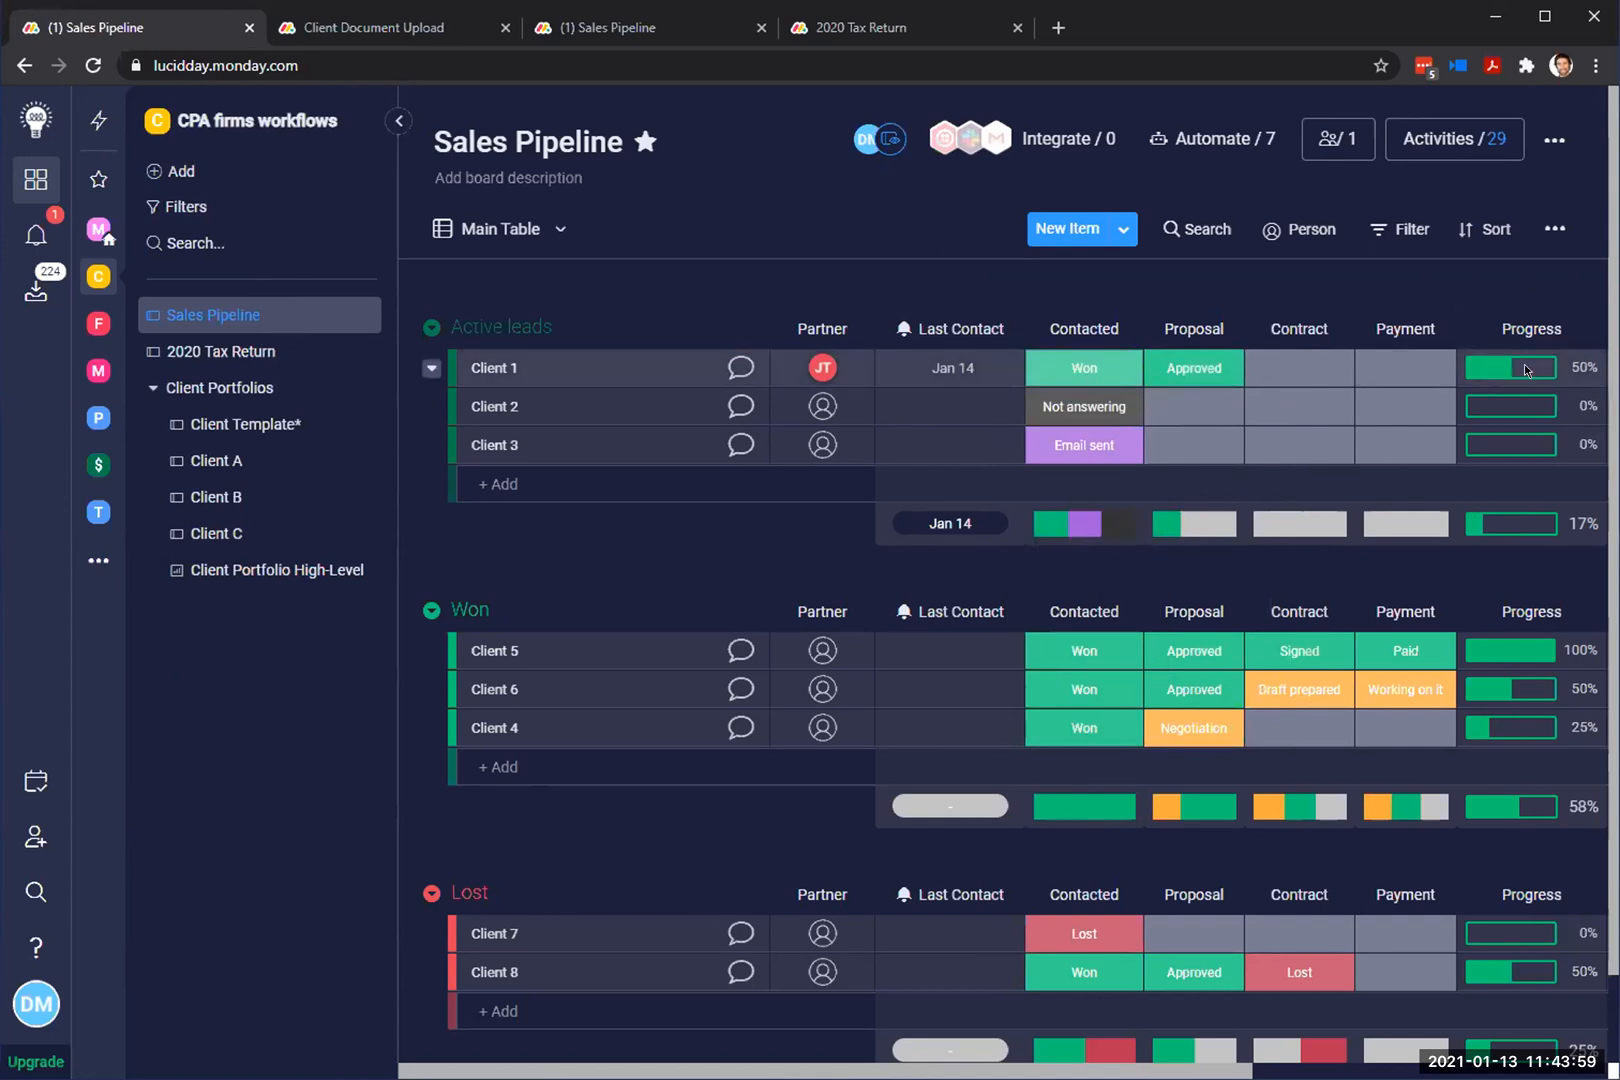
{"action": "left_click", "coordinate": [1316, 367]}
{"action": "left_click", "coordinate": [1298, 466]}
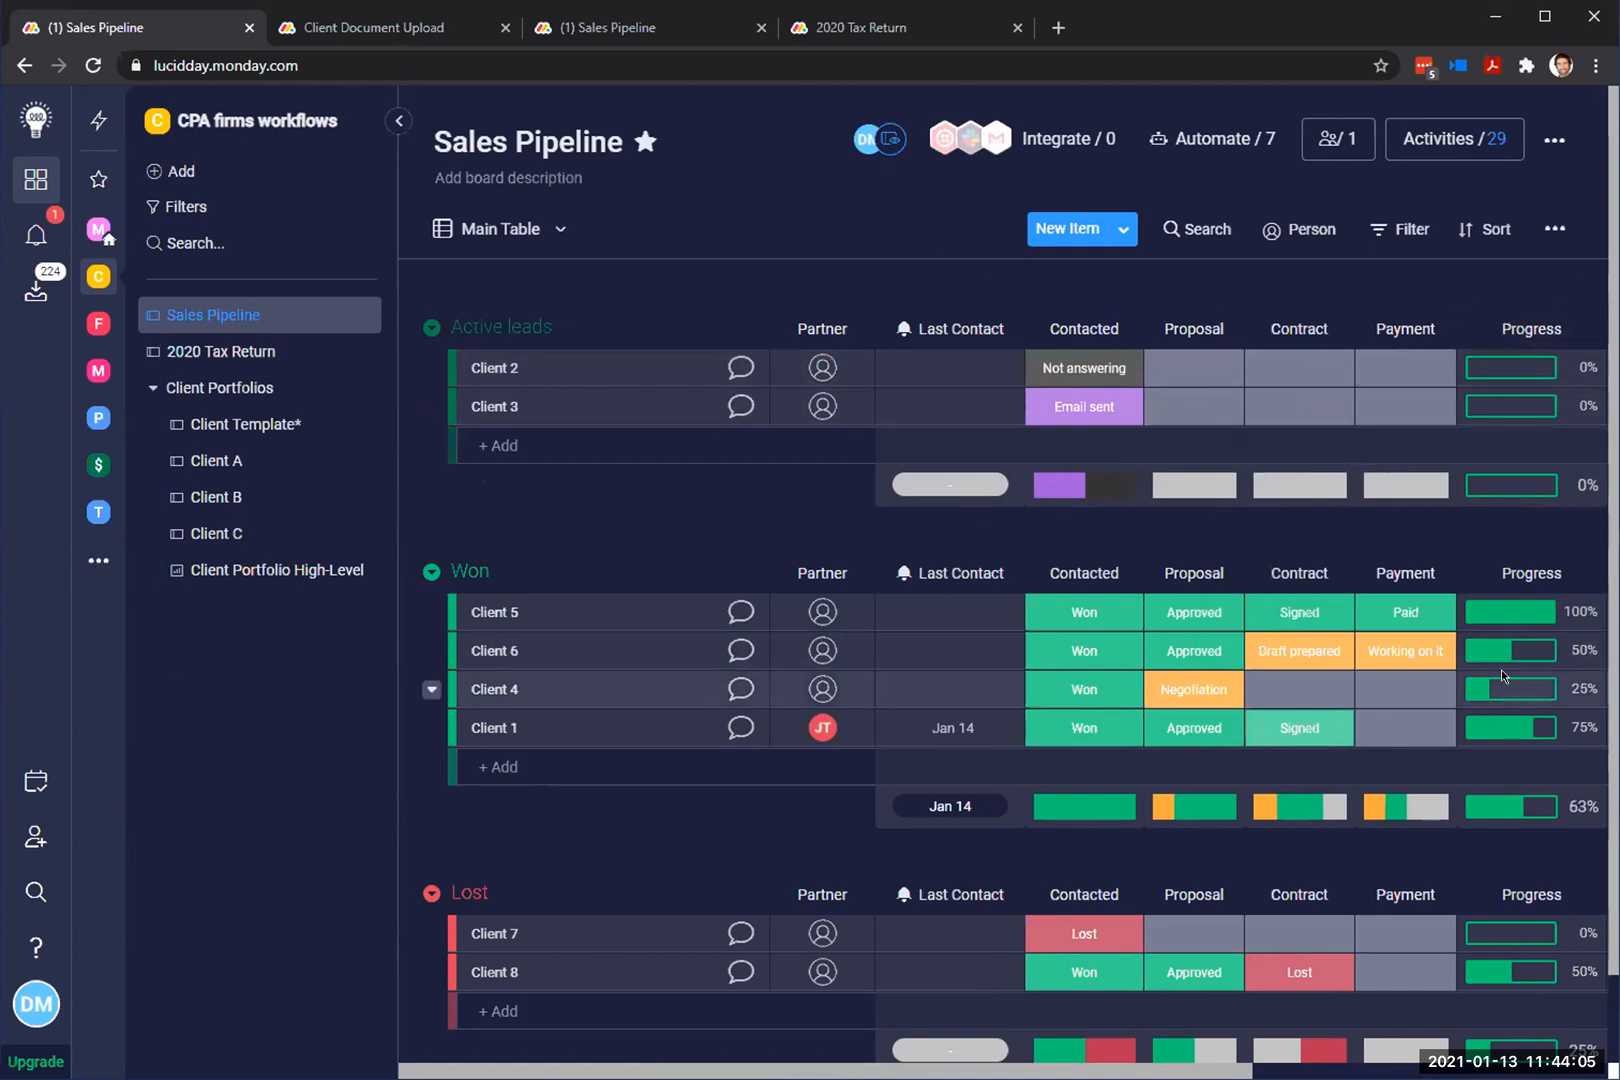
Step: Examine the Won group and the Phone, Location and Email columns of the Sales Pipeline board
{"action": "scroll", "coordinate": [1502, 676], "scroll_direction": "down", "scroll_amount": 1}
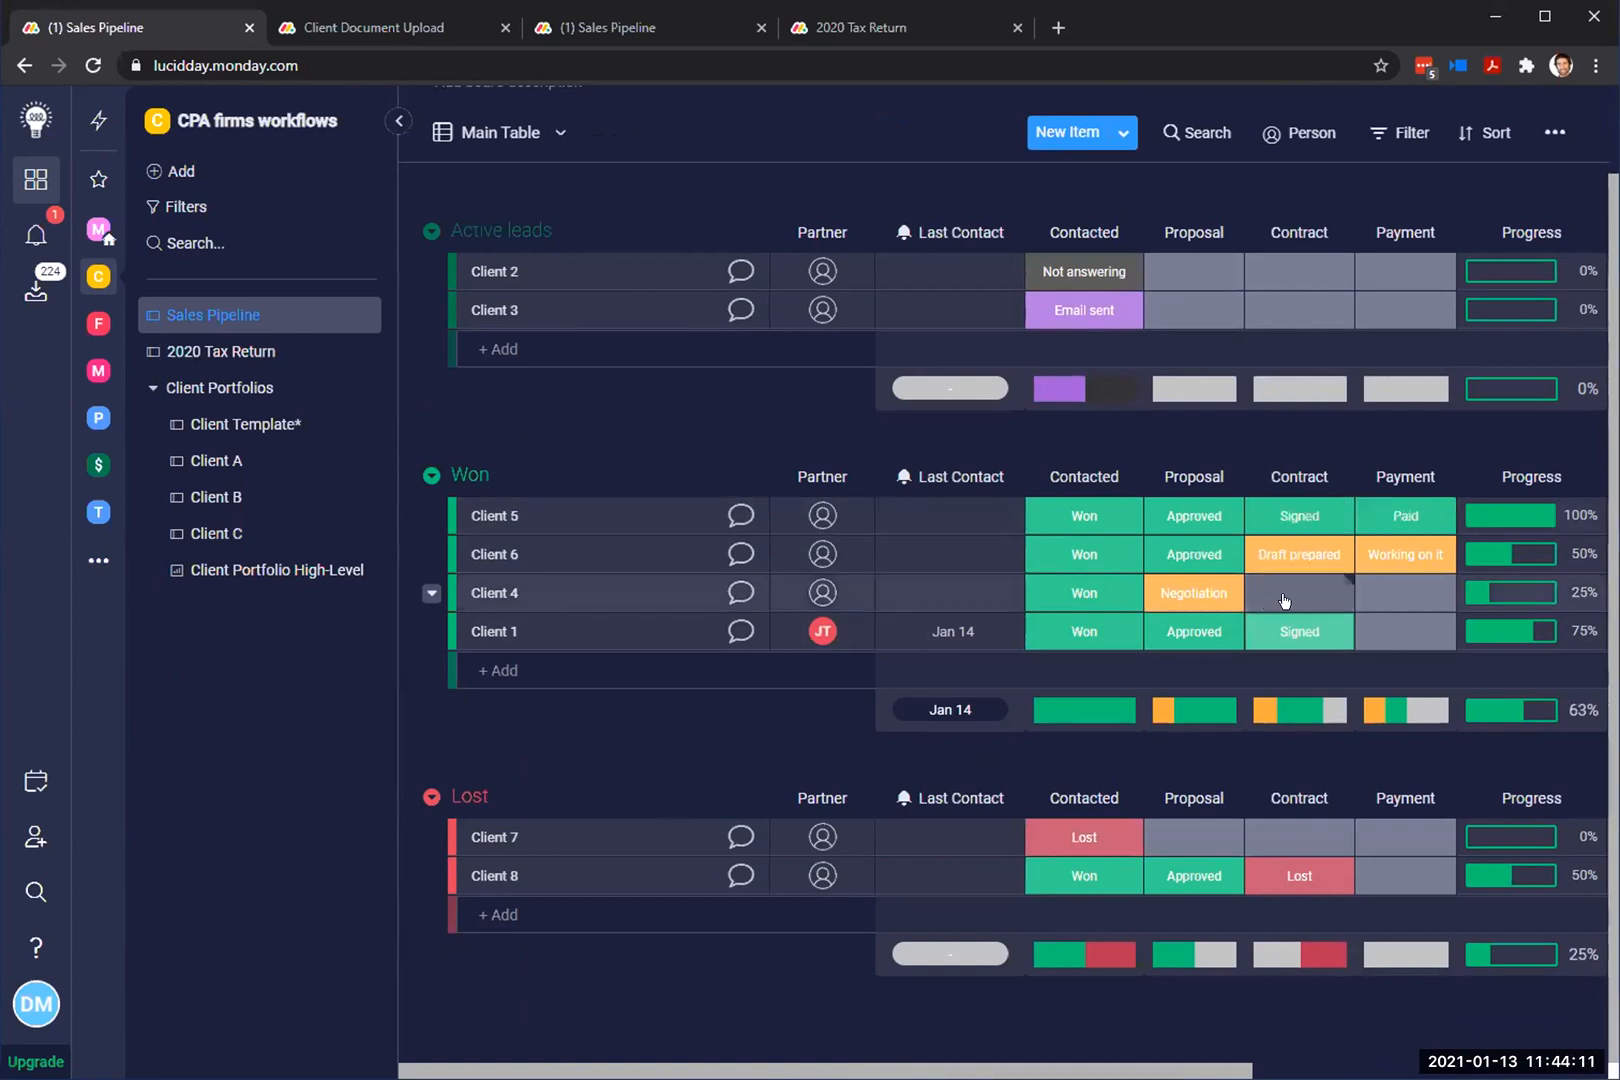
{"action": "scroll", "coordinate": [1270, 590], "scroll_direction": "up", "scroll_amount": 1}
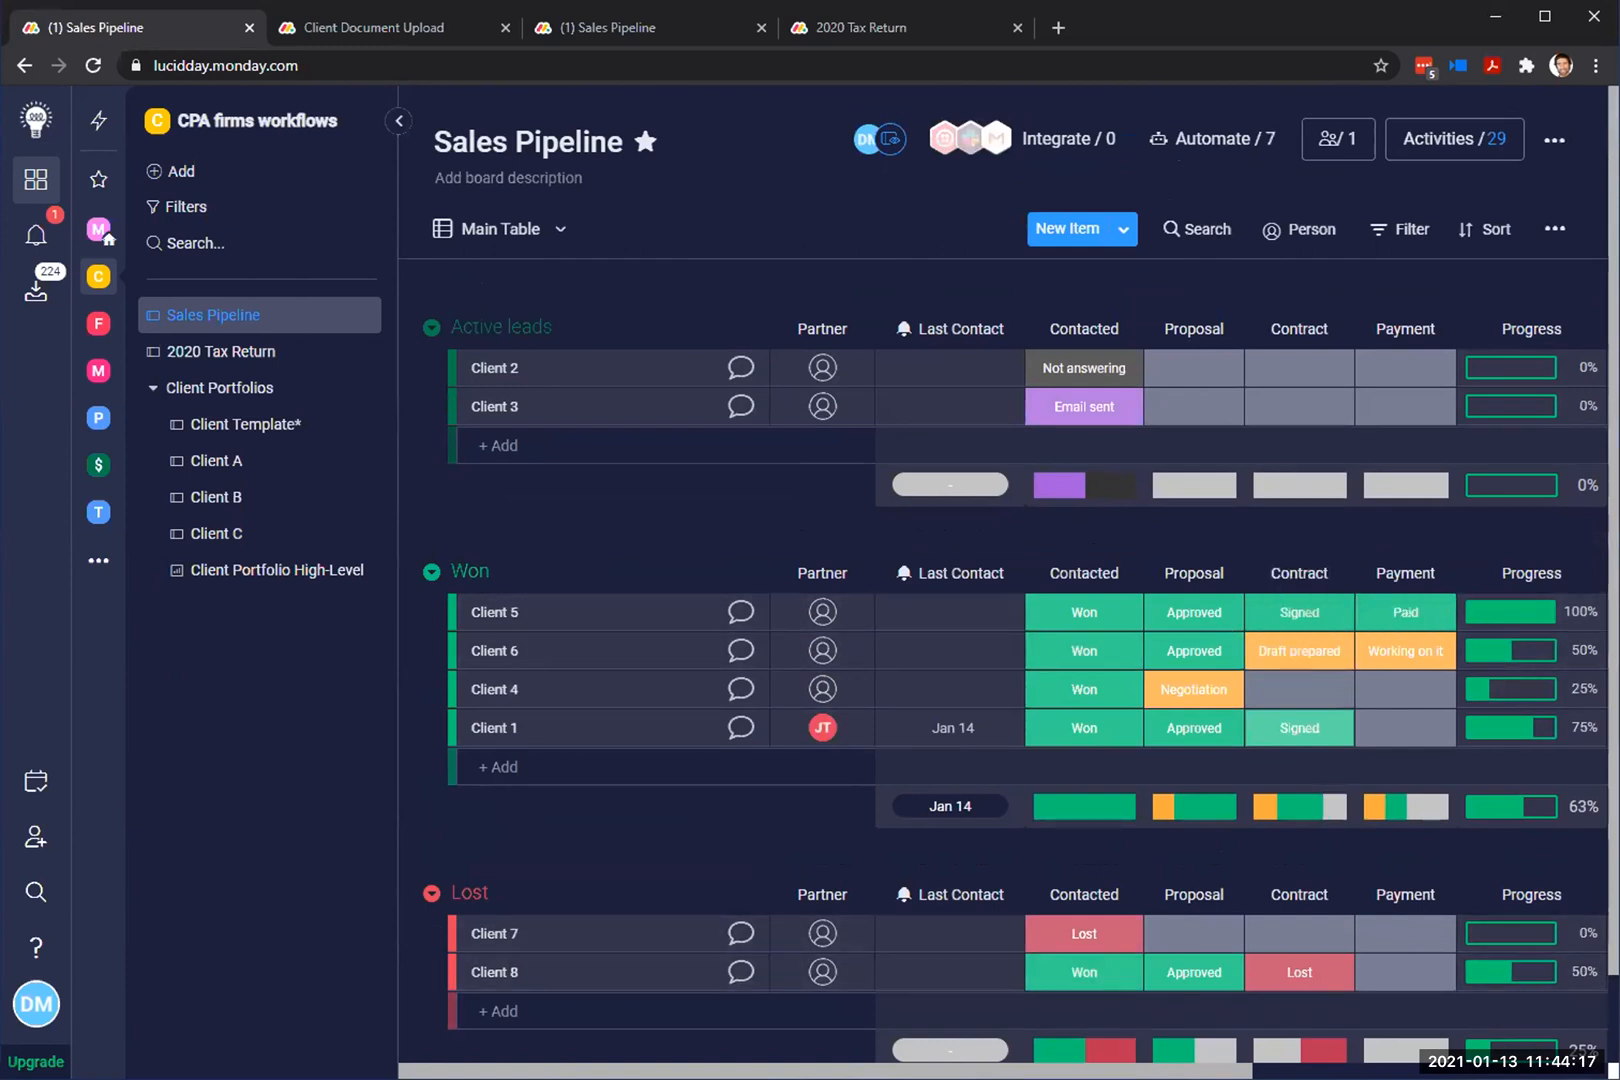
{"action": "scroll", "coordinate": [1125, 1058], "scroll_direction": "right", "scroll_amount": 3}
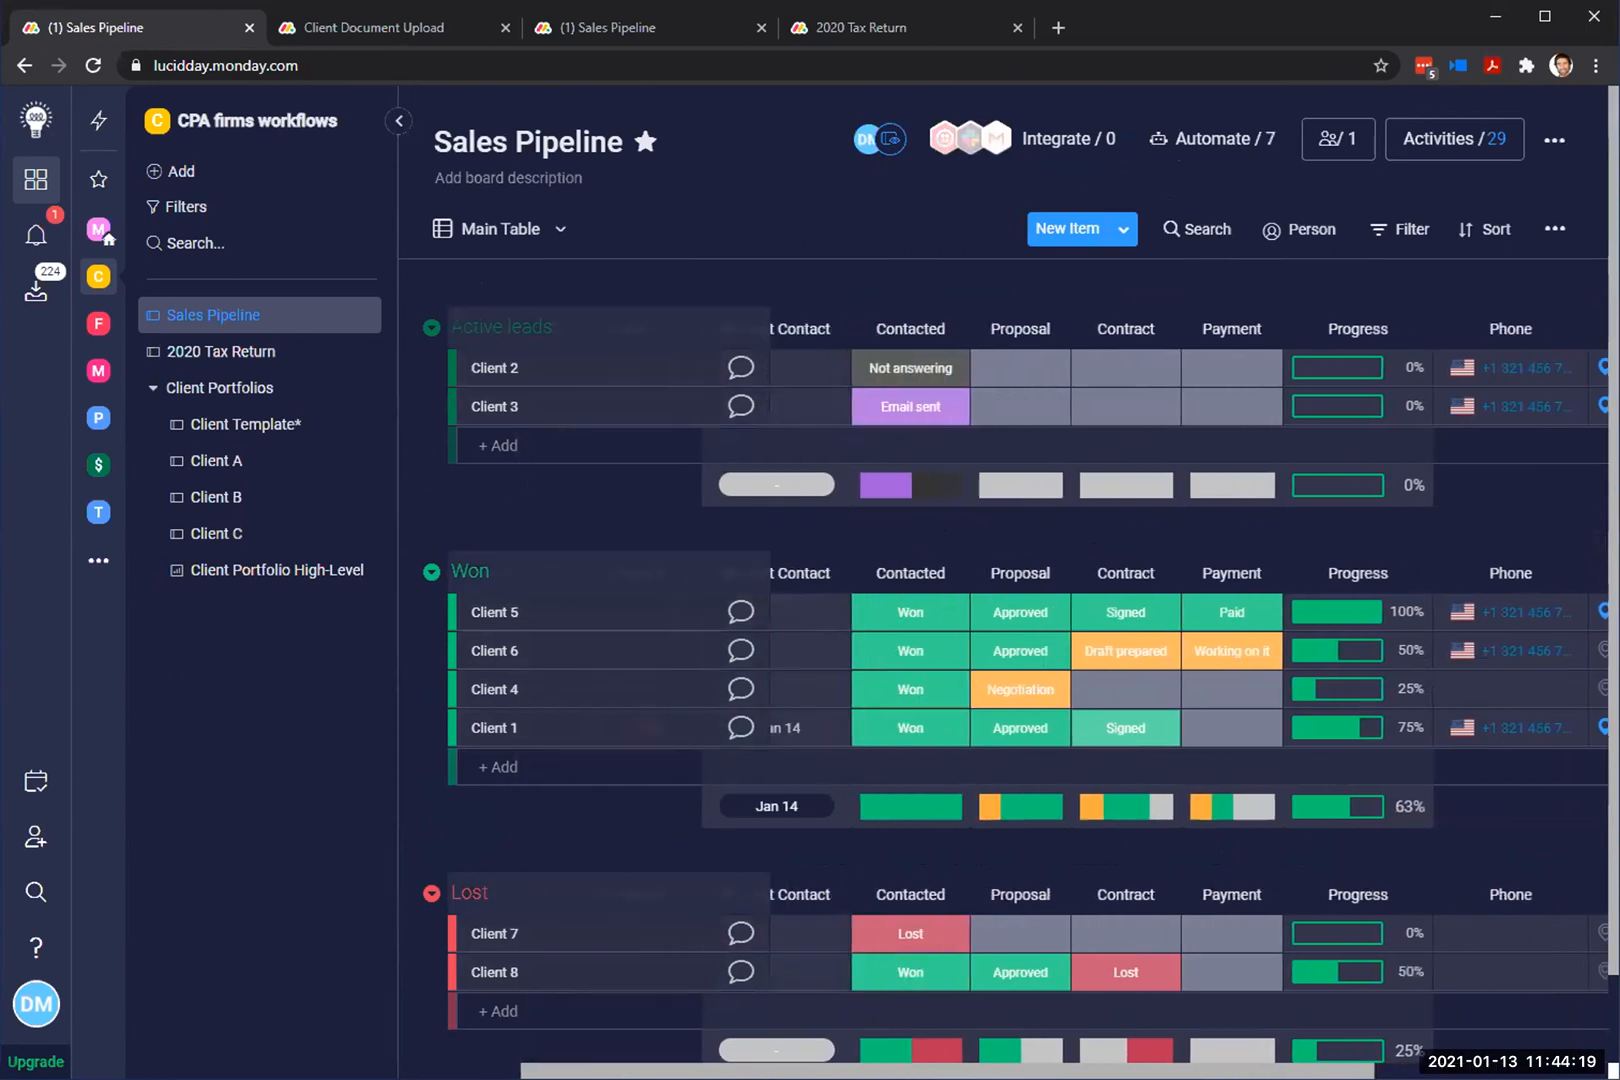
{"action": "scroll", "coordinate": [1487, 1043], "scroll_direction": "right", "scroll_amount": 6}
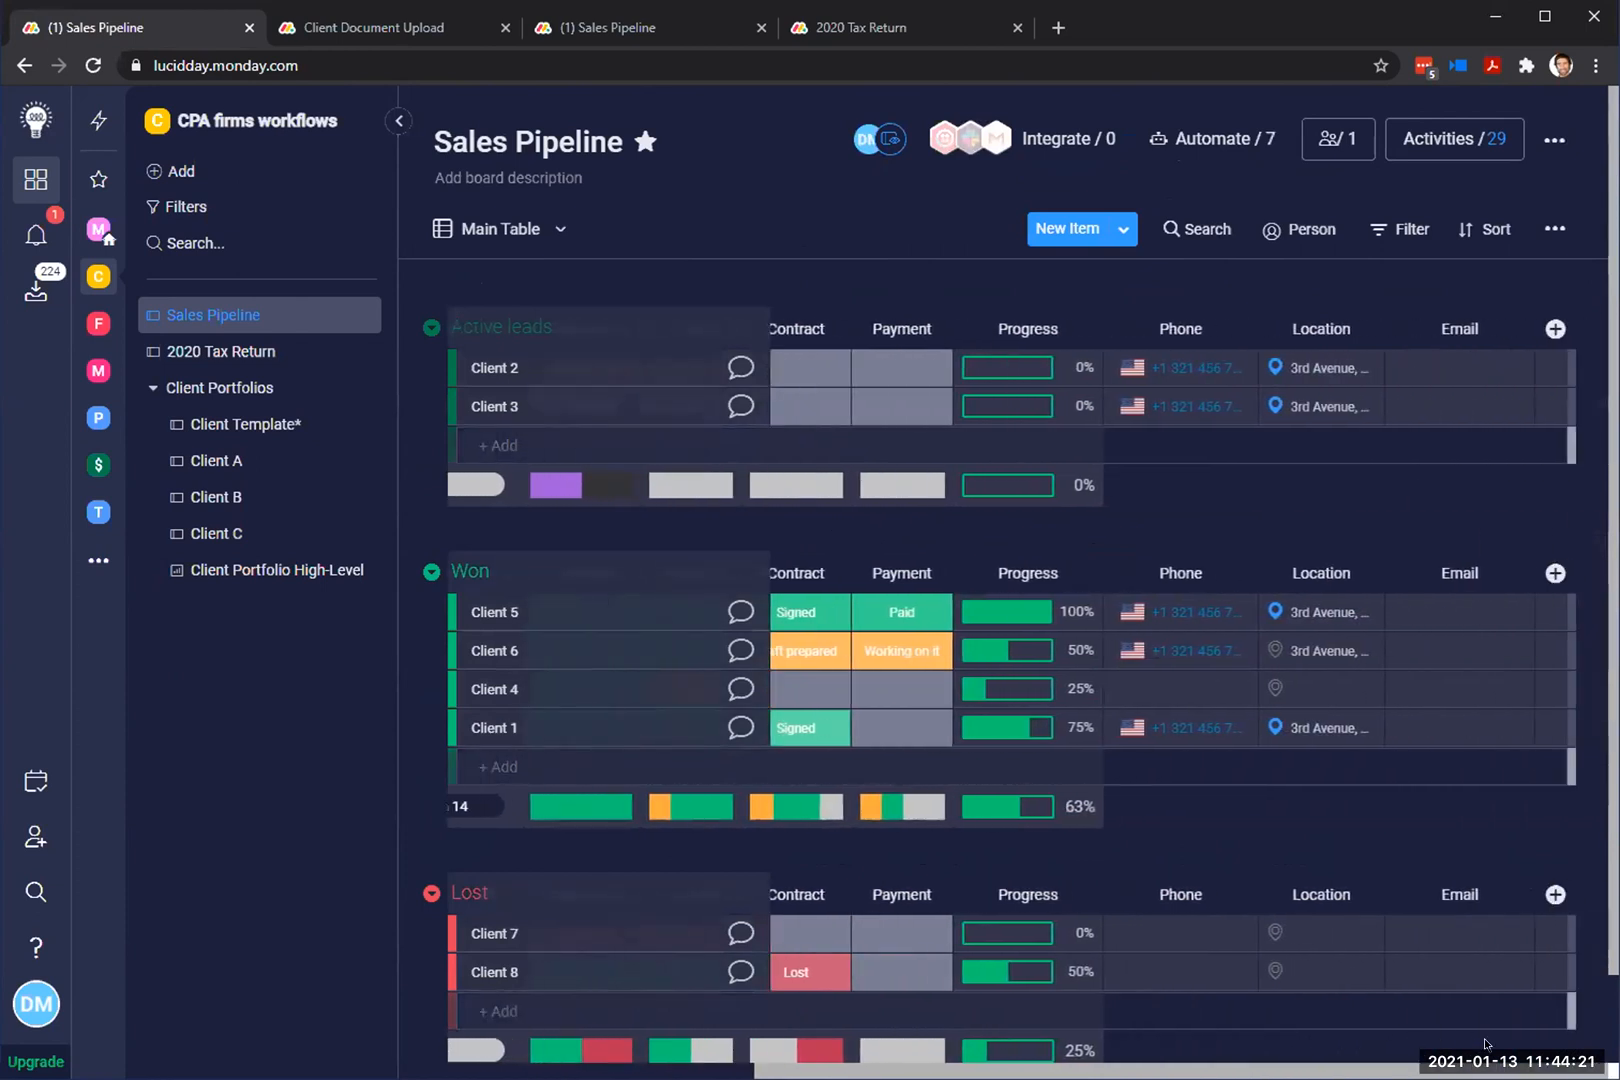
{"action": "left_click", "coordinate": [1187, 367]}
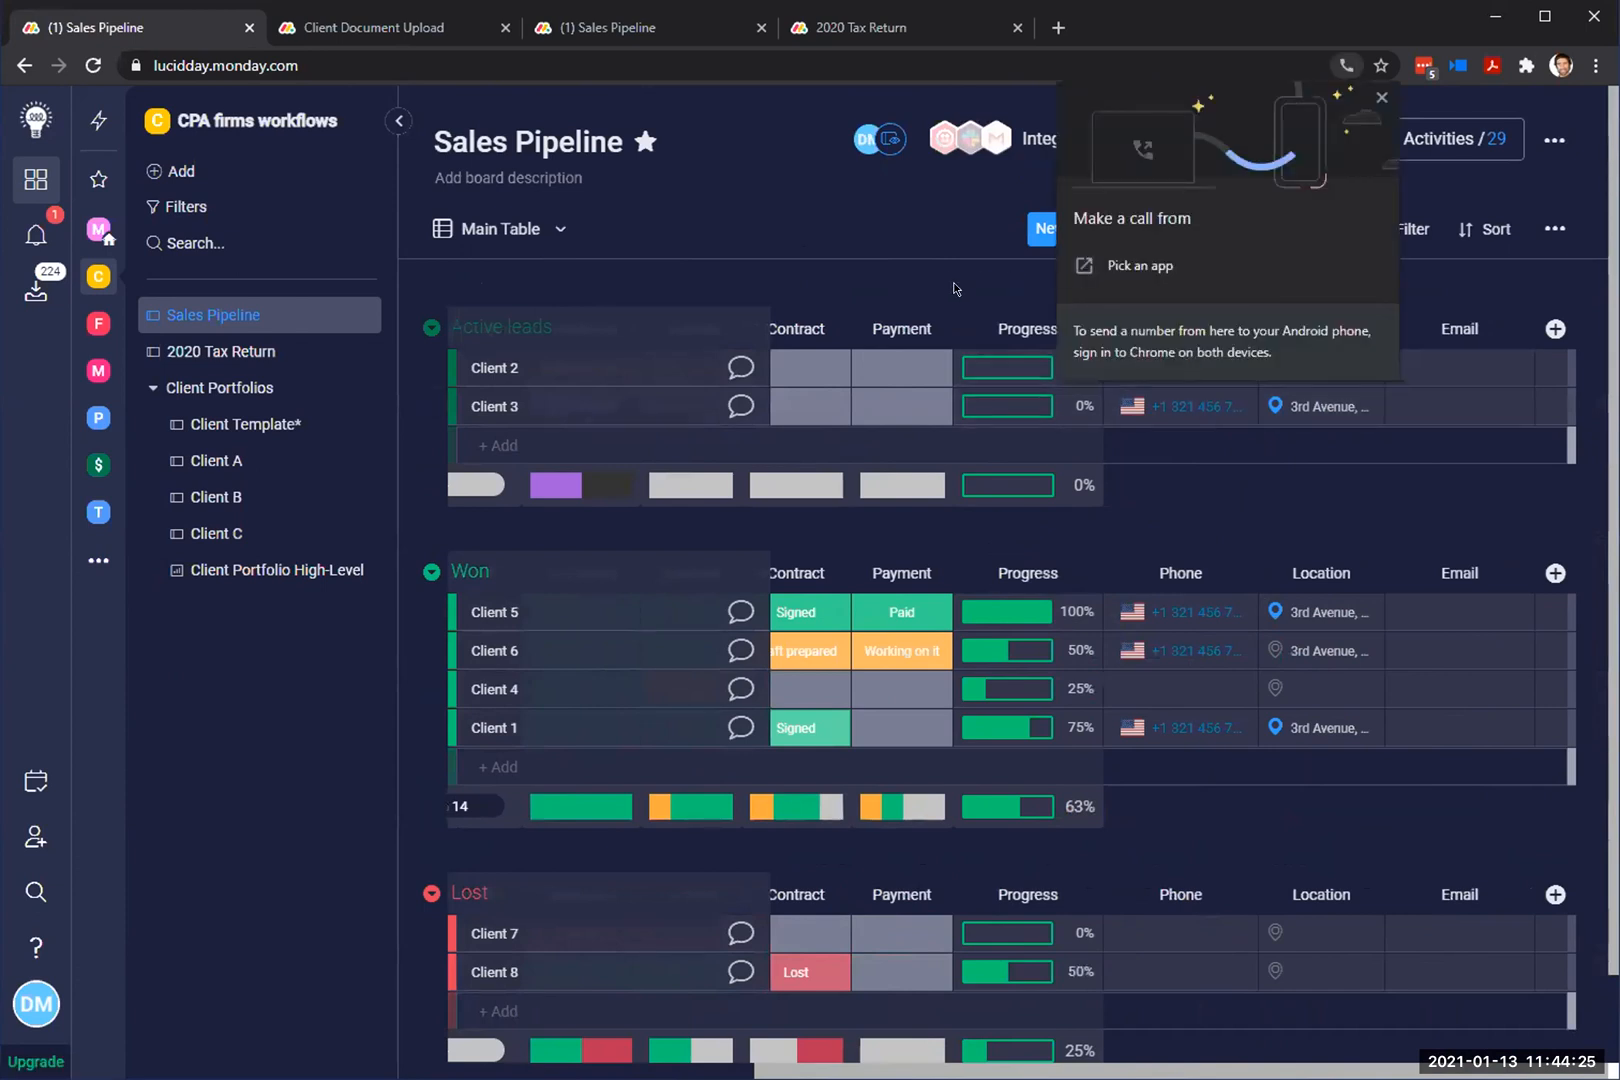
{"action": "key", "text": "Escape"}
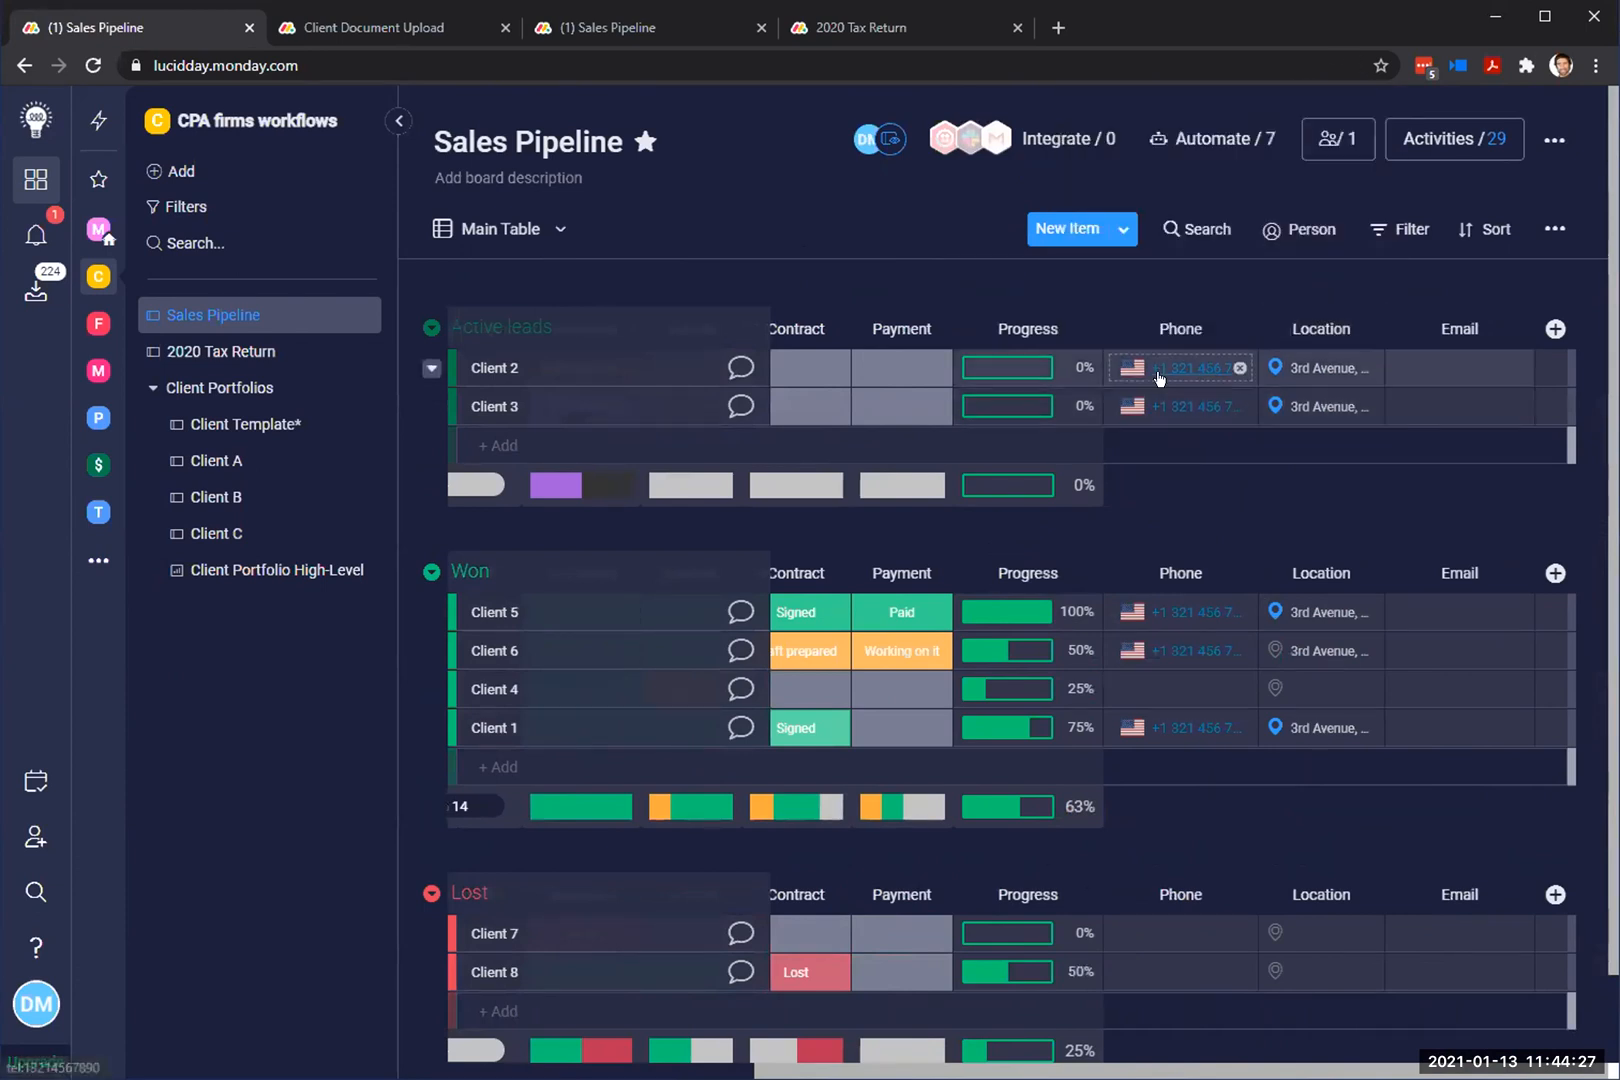
{"action": "left_click", "coordinate": [1459, 359]}
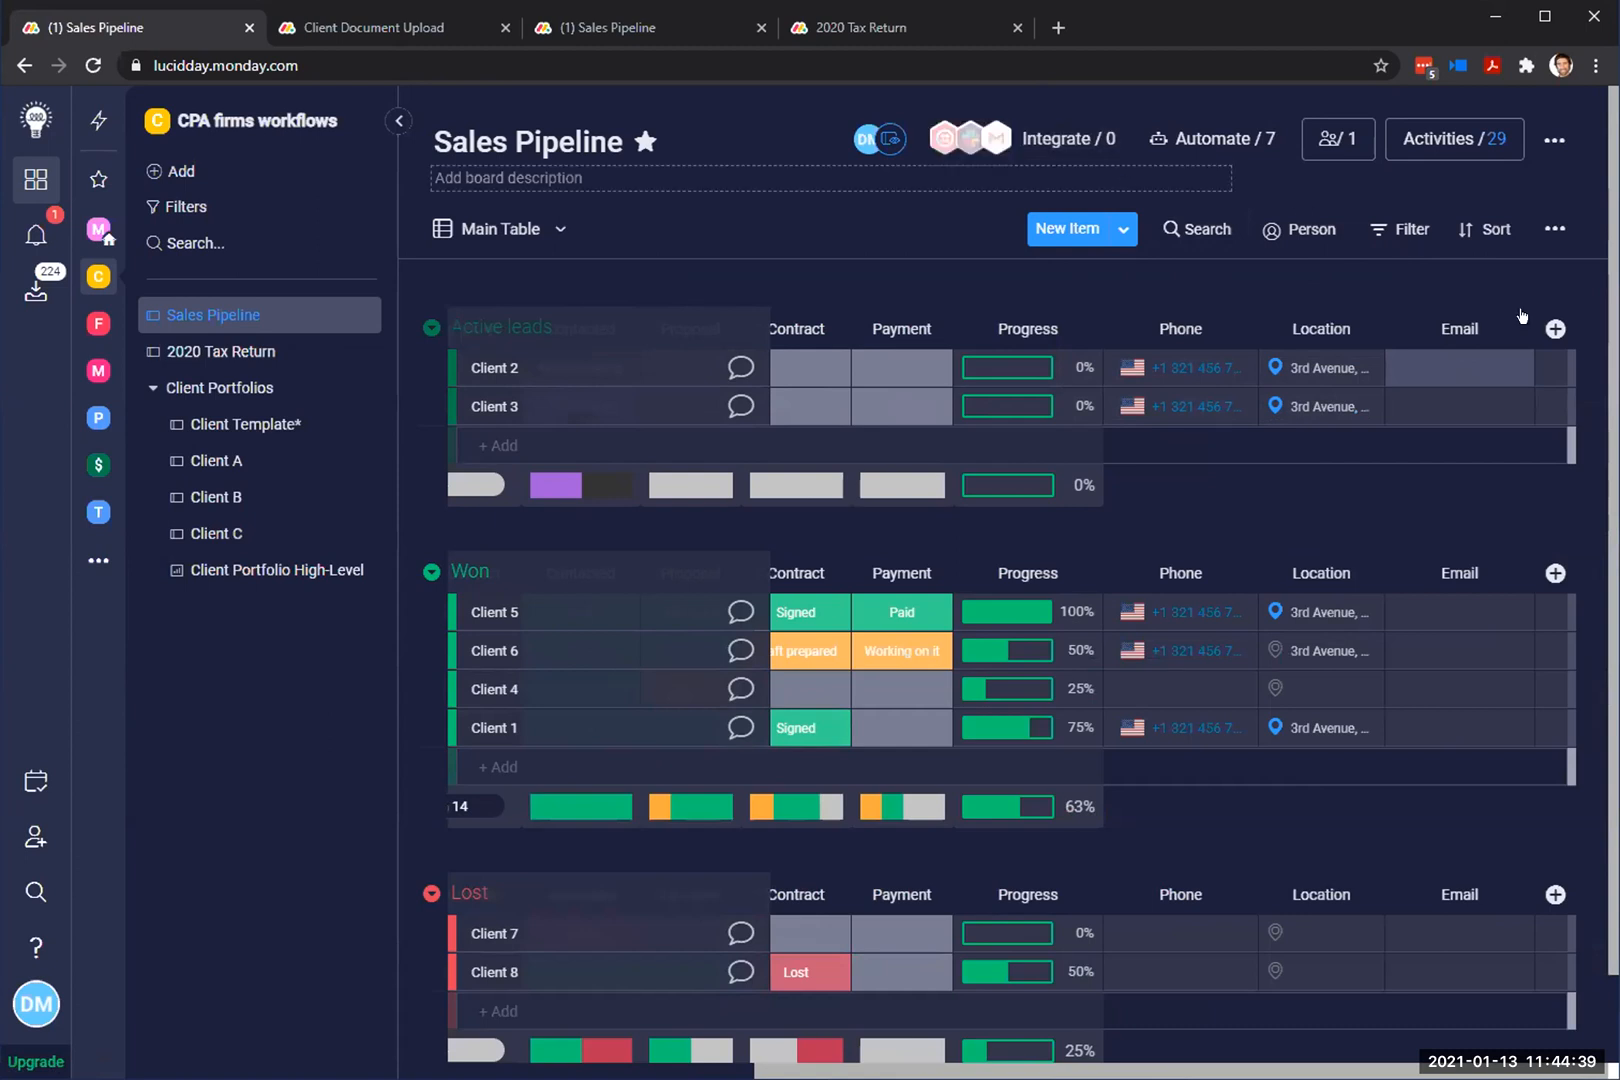
{"action": "left_click", "coordinate": [1468, 444]}
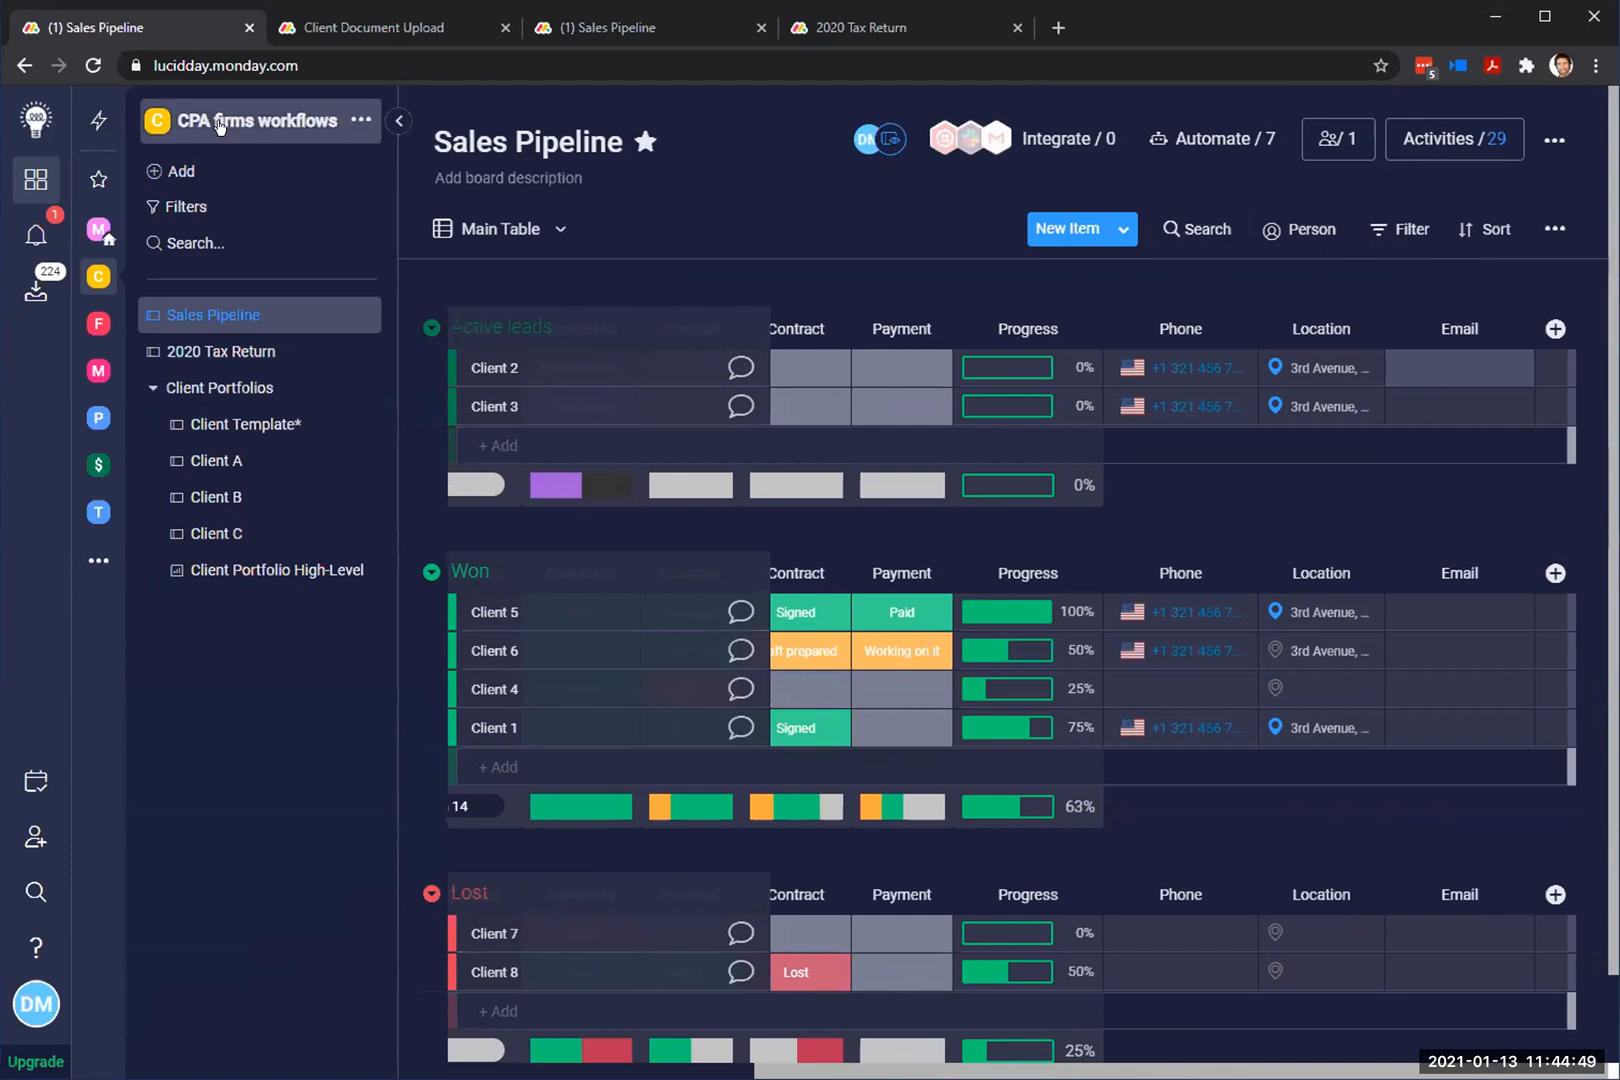
Step: Search the template center for "pipeline", look at the Sales Pipeline template and return to the board without using it
{"action": "left_click", "coordinate": [207, 168]}
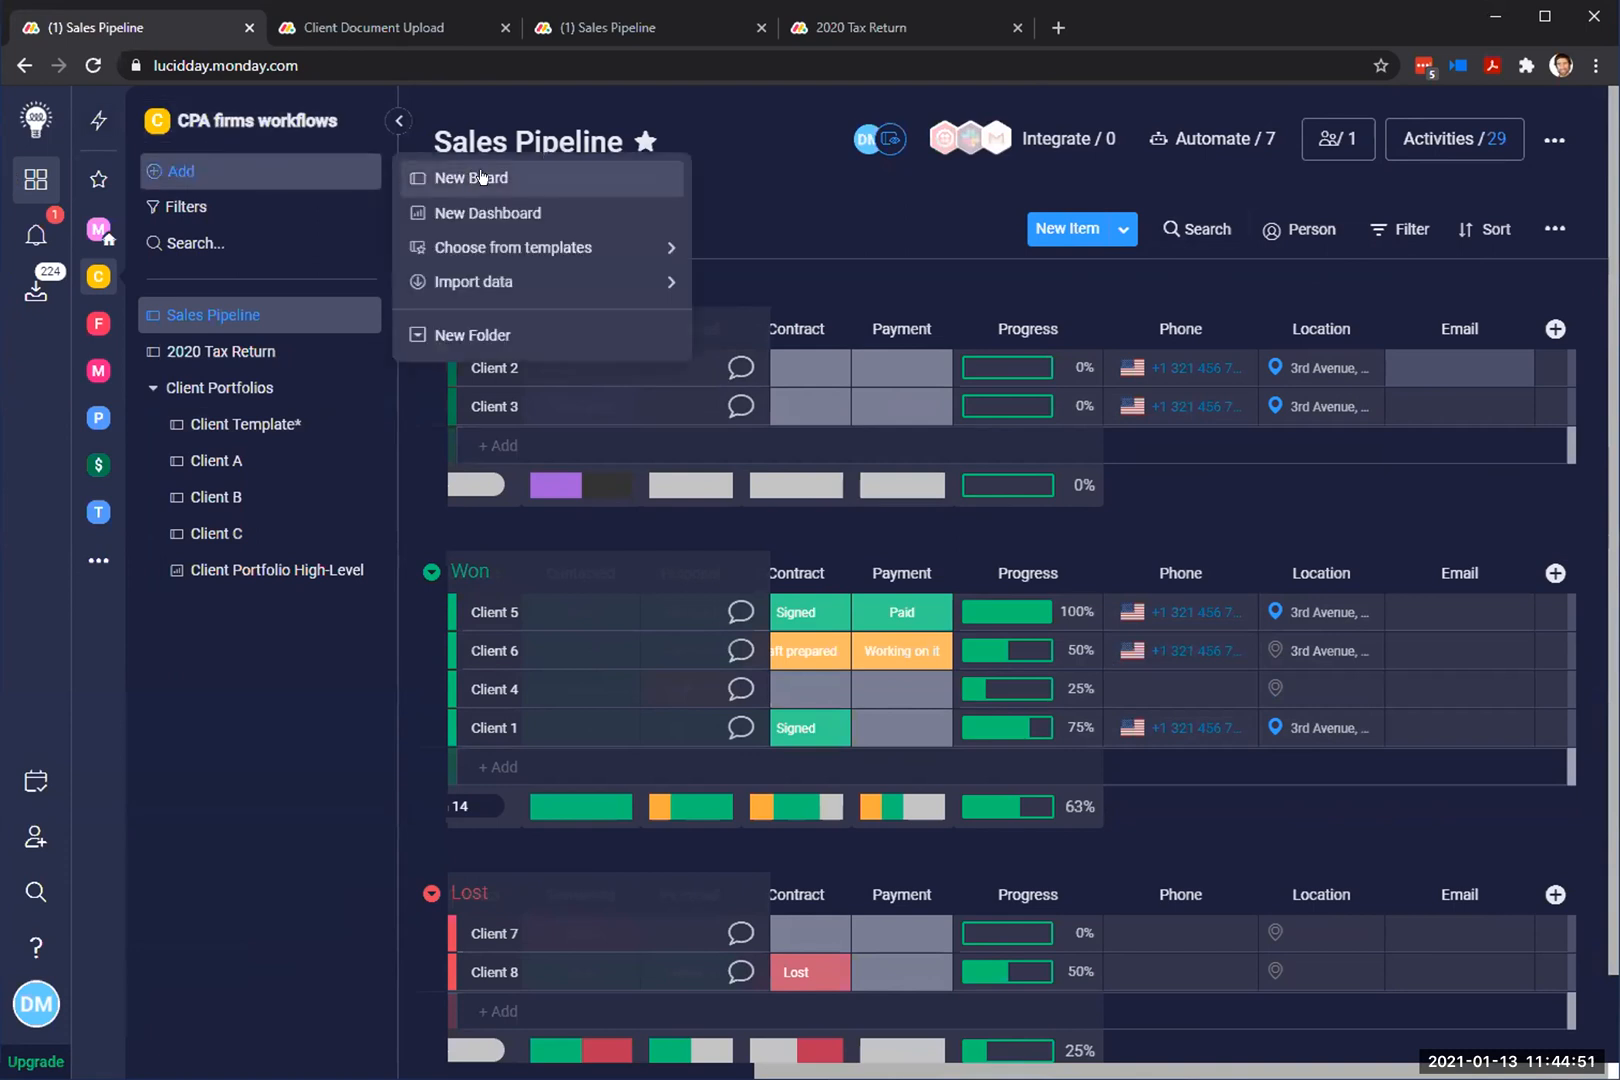
{"action": "mouse_move", "coordinate": [494, 244]}
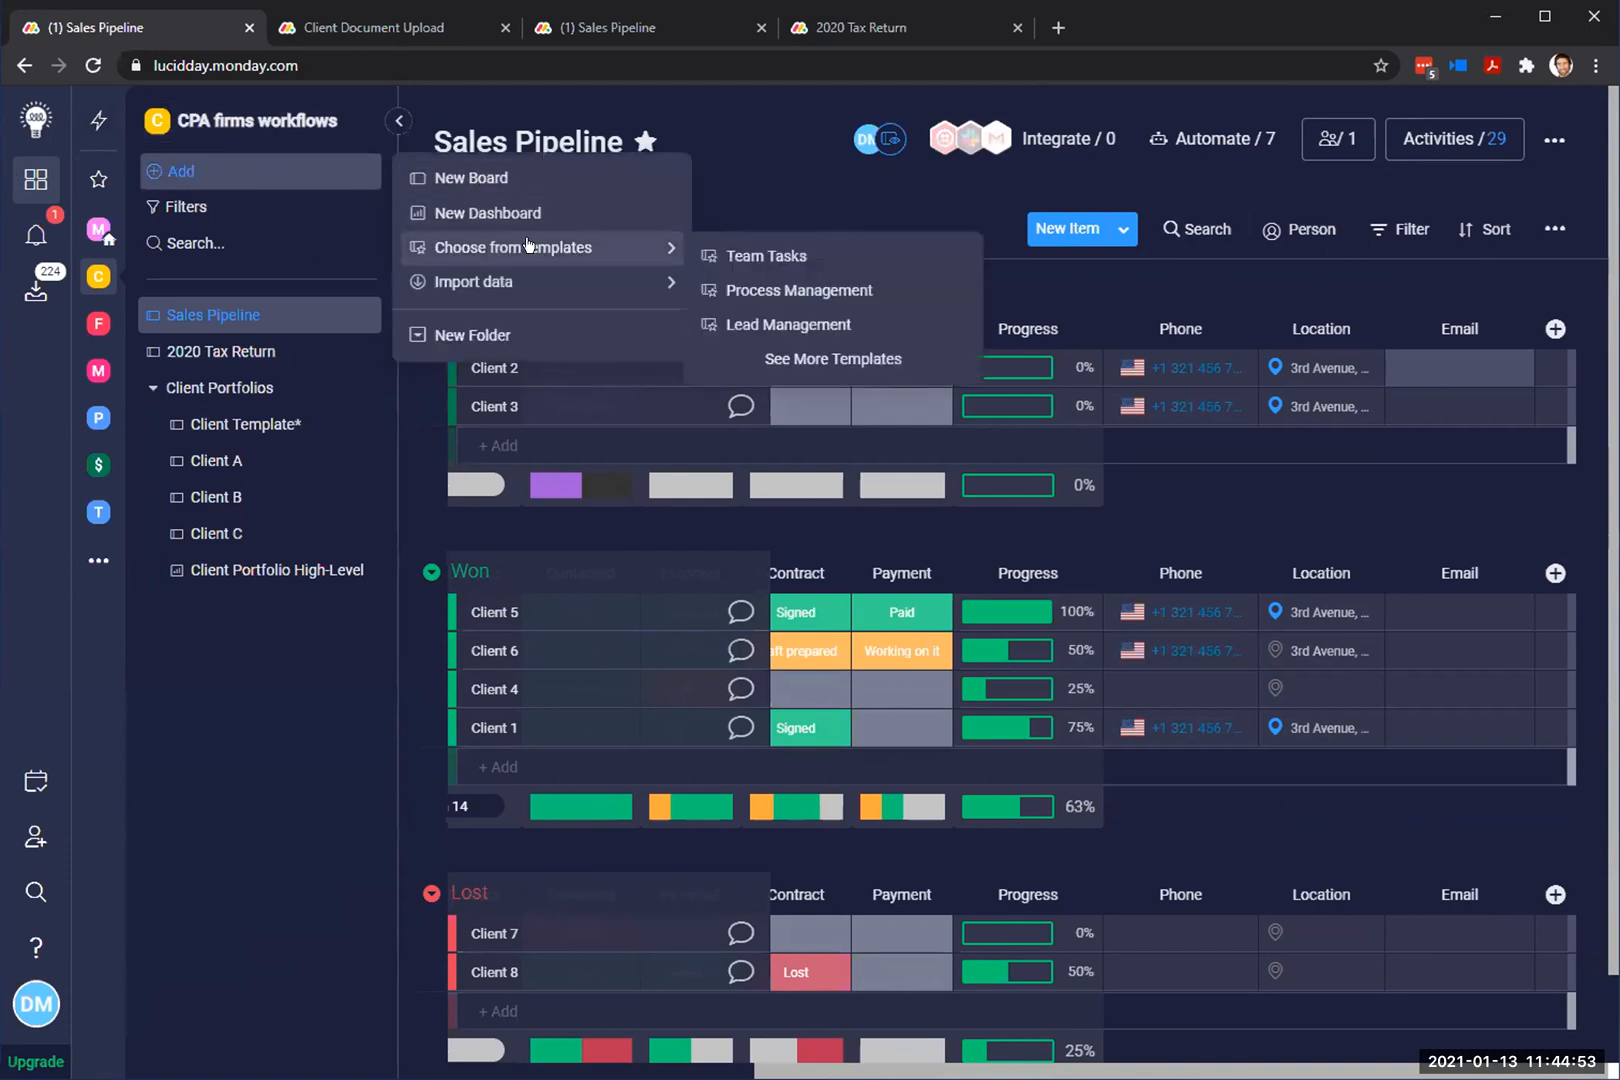
{"action": "left_click", "coordinate": [812, 360]}
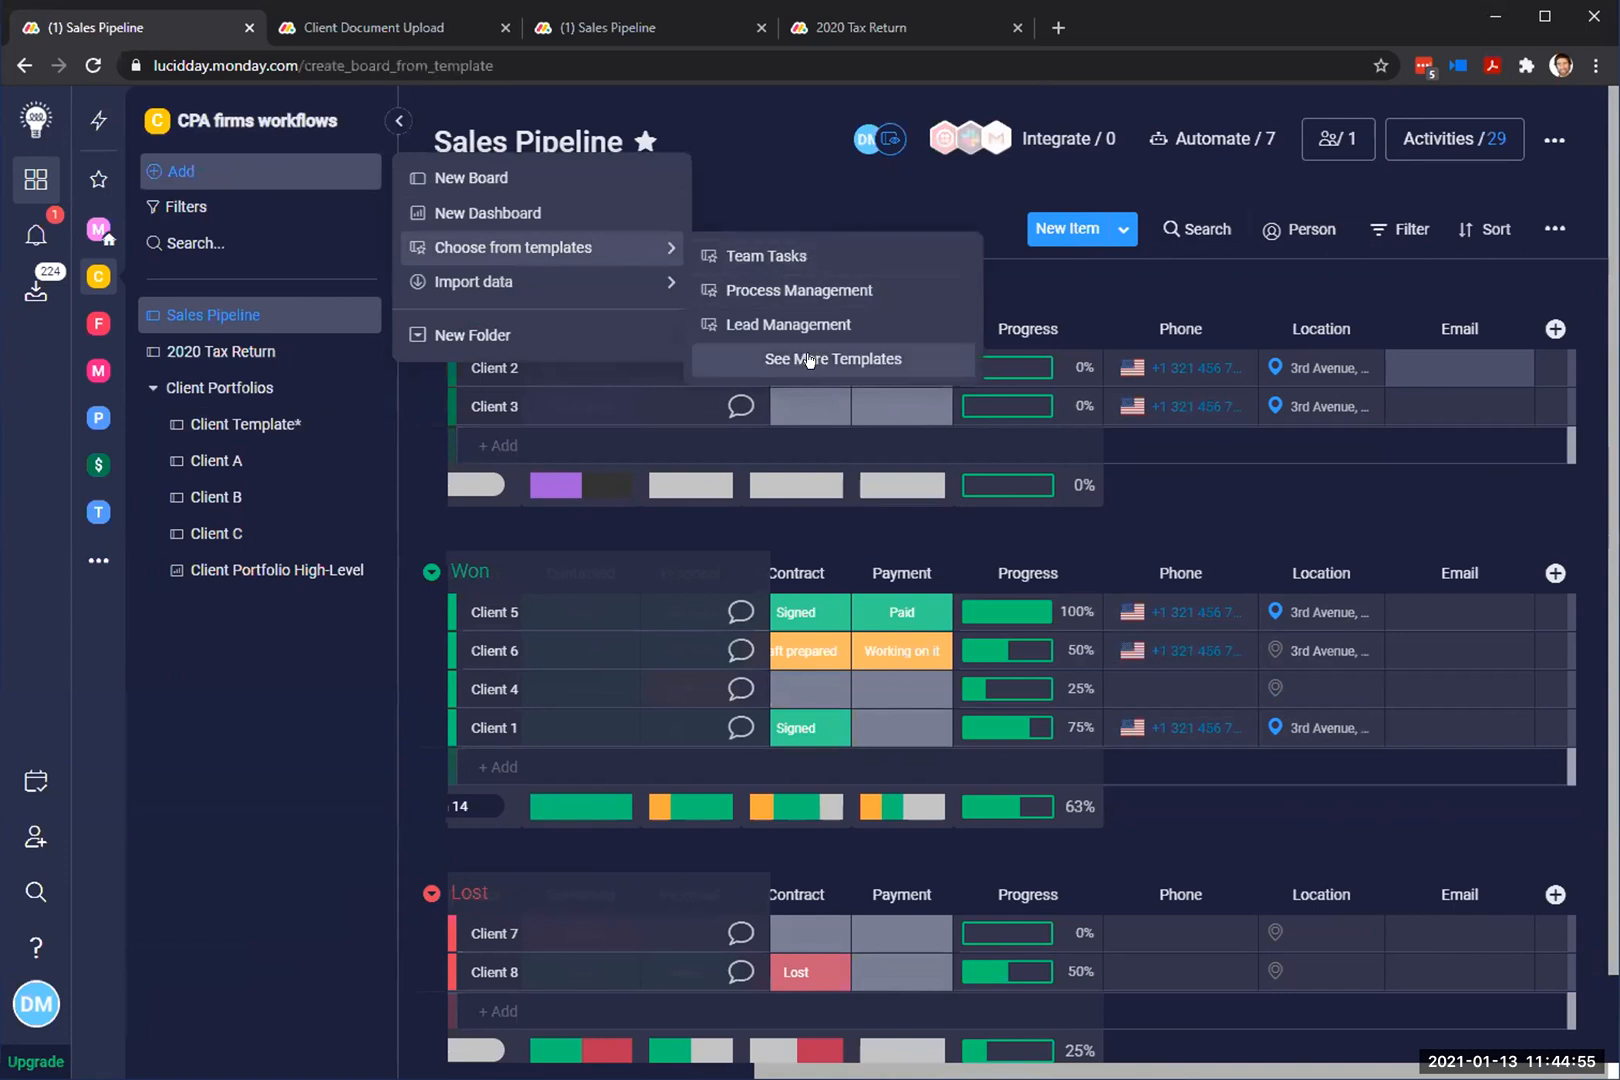
{"action": "left_click", "coordinate": [200, 220]}
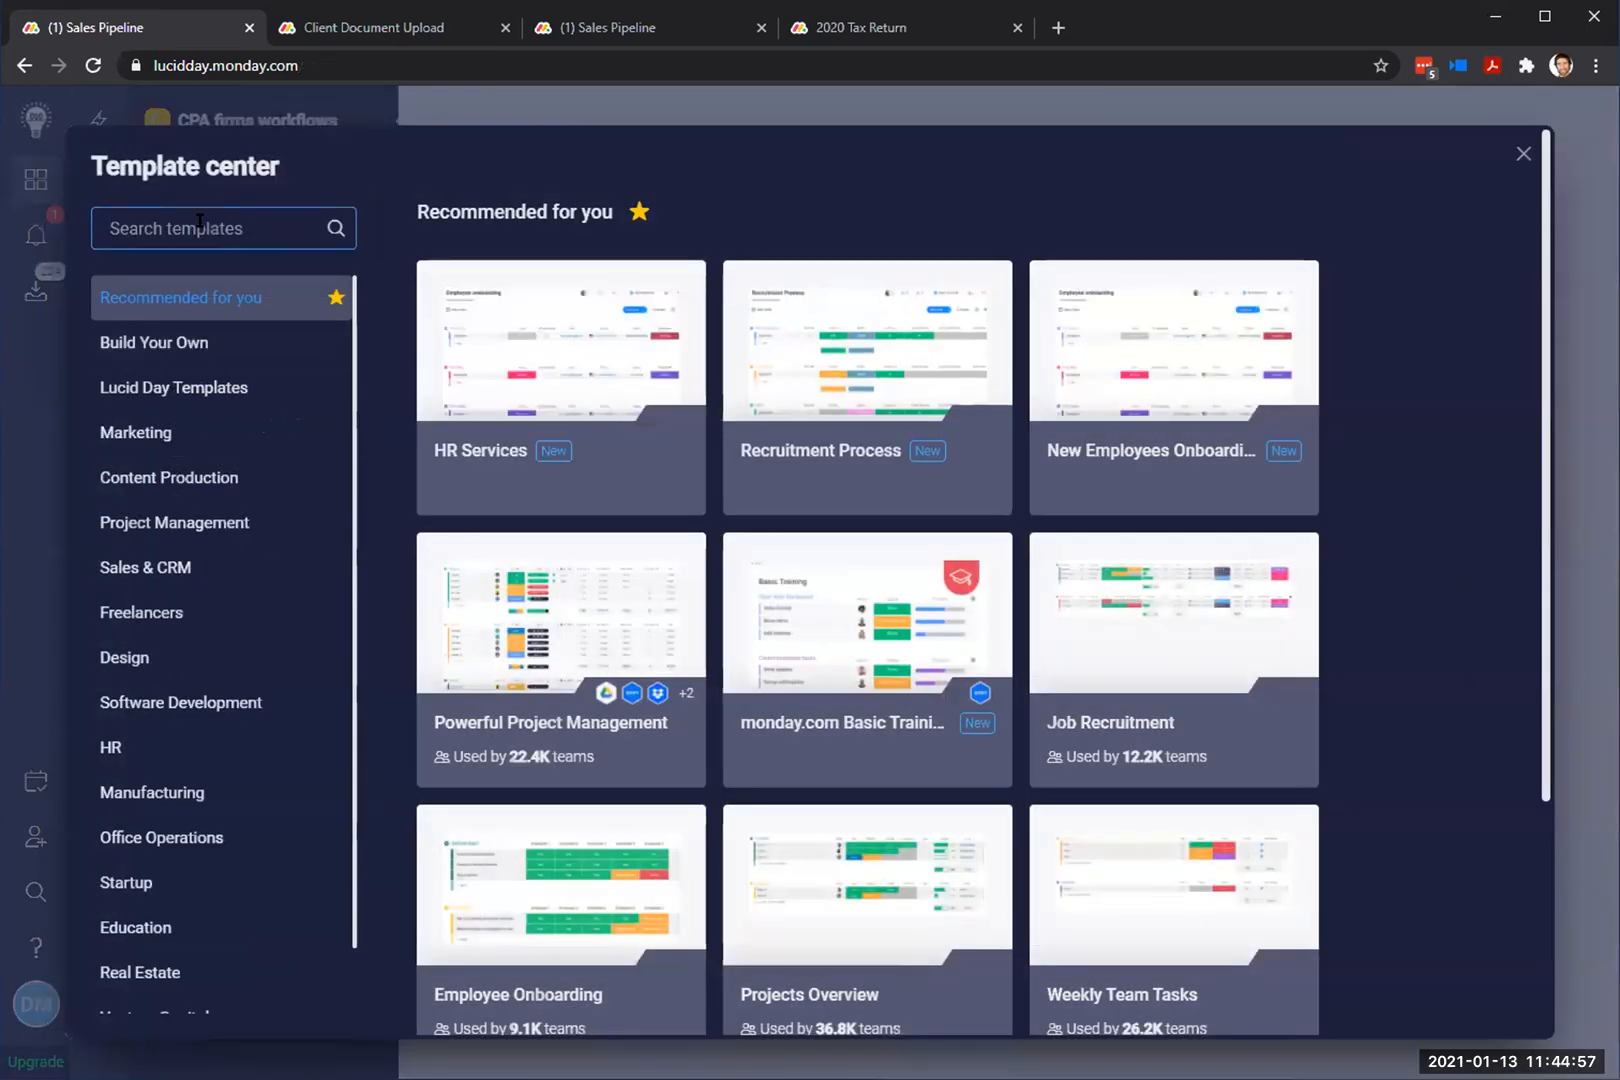
{"action": "type", "text": "pipeline"}
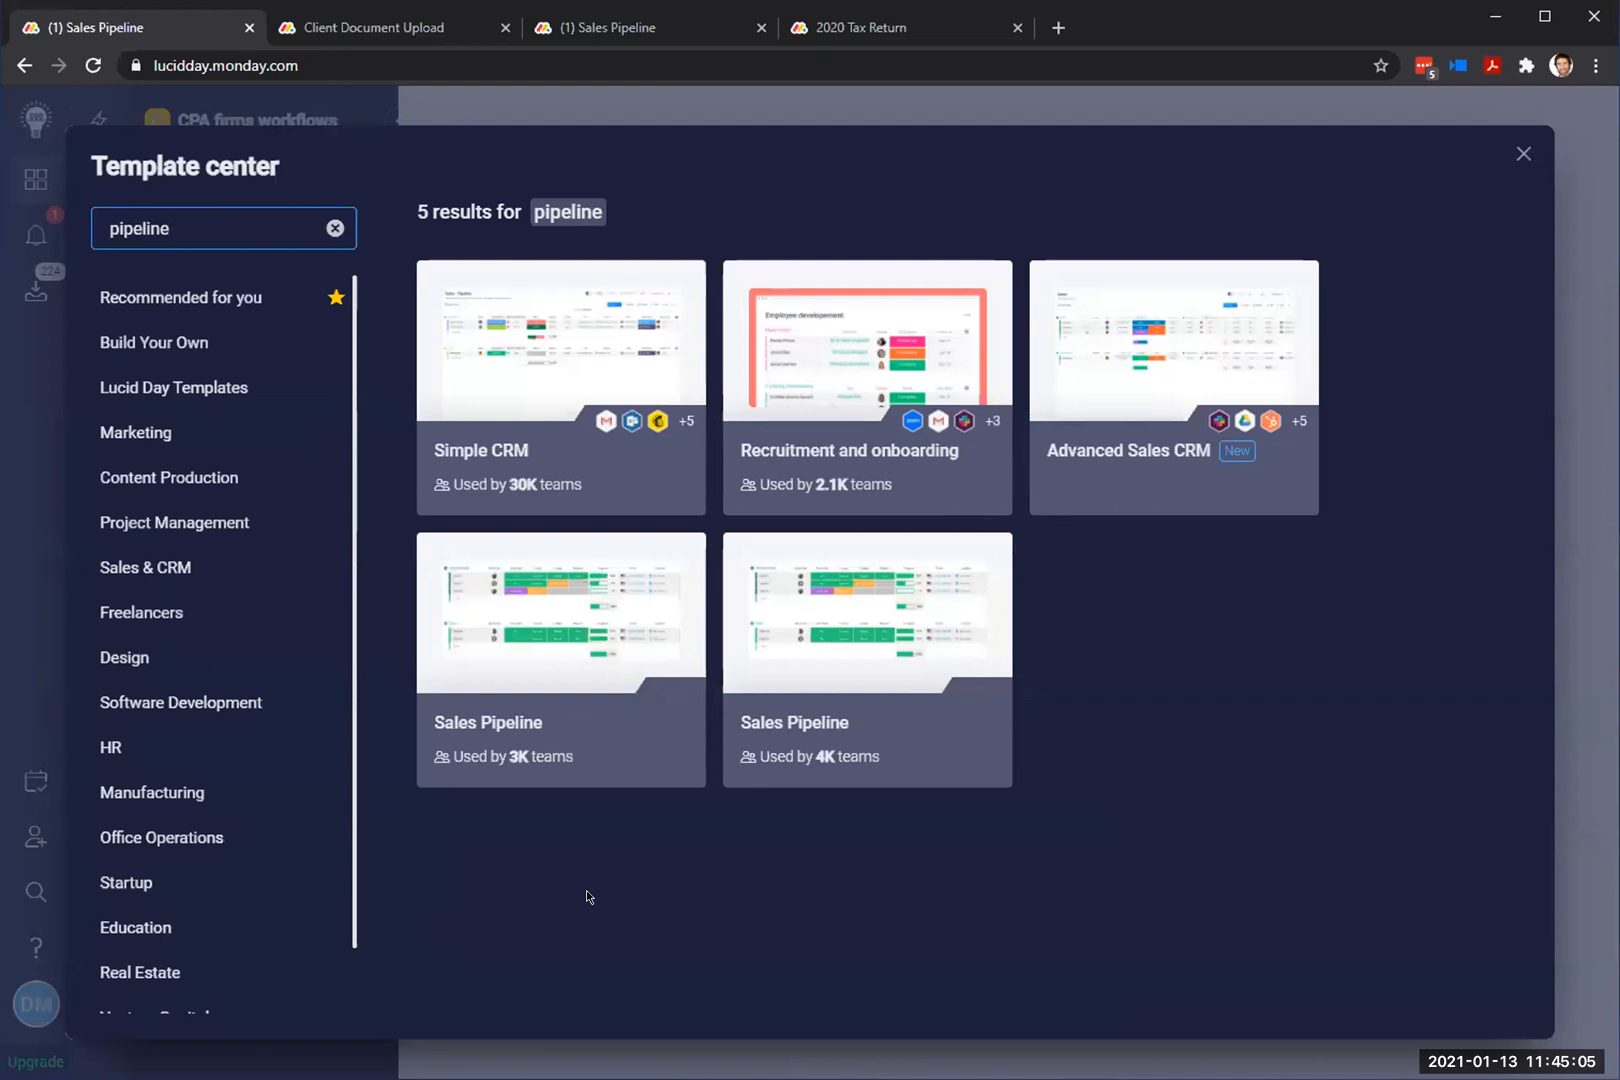
{"action": "mouse_move", "coordinate": [544, 708]}
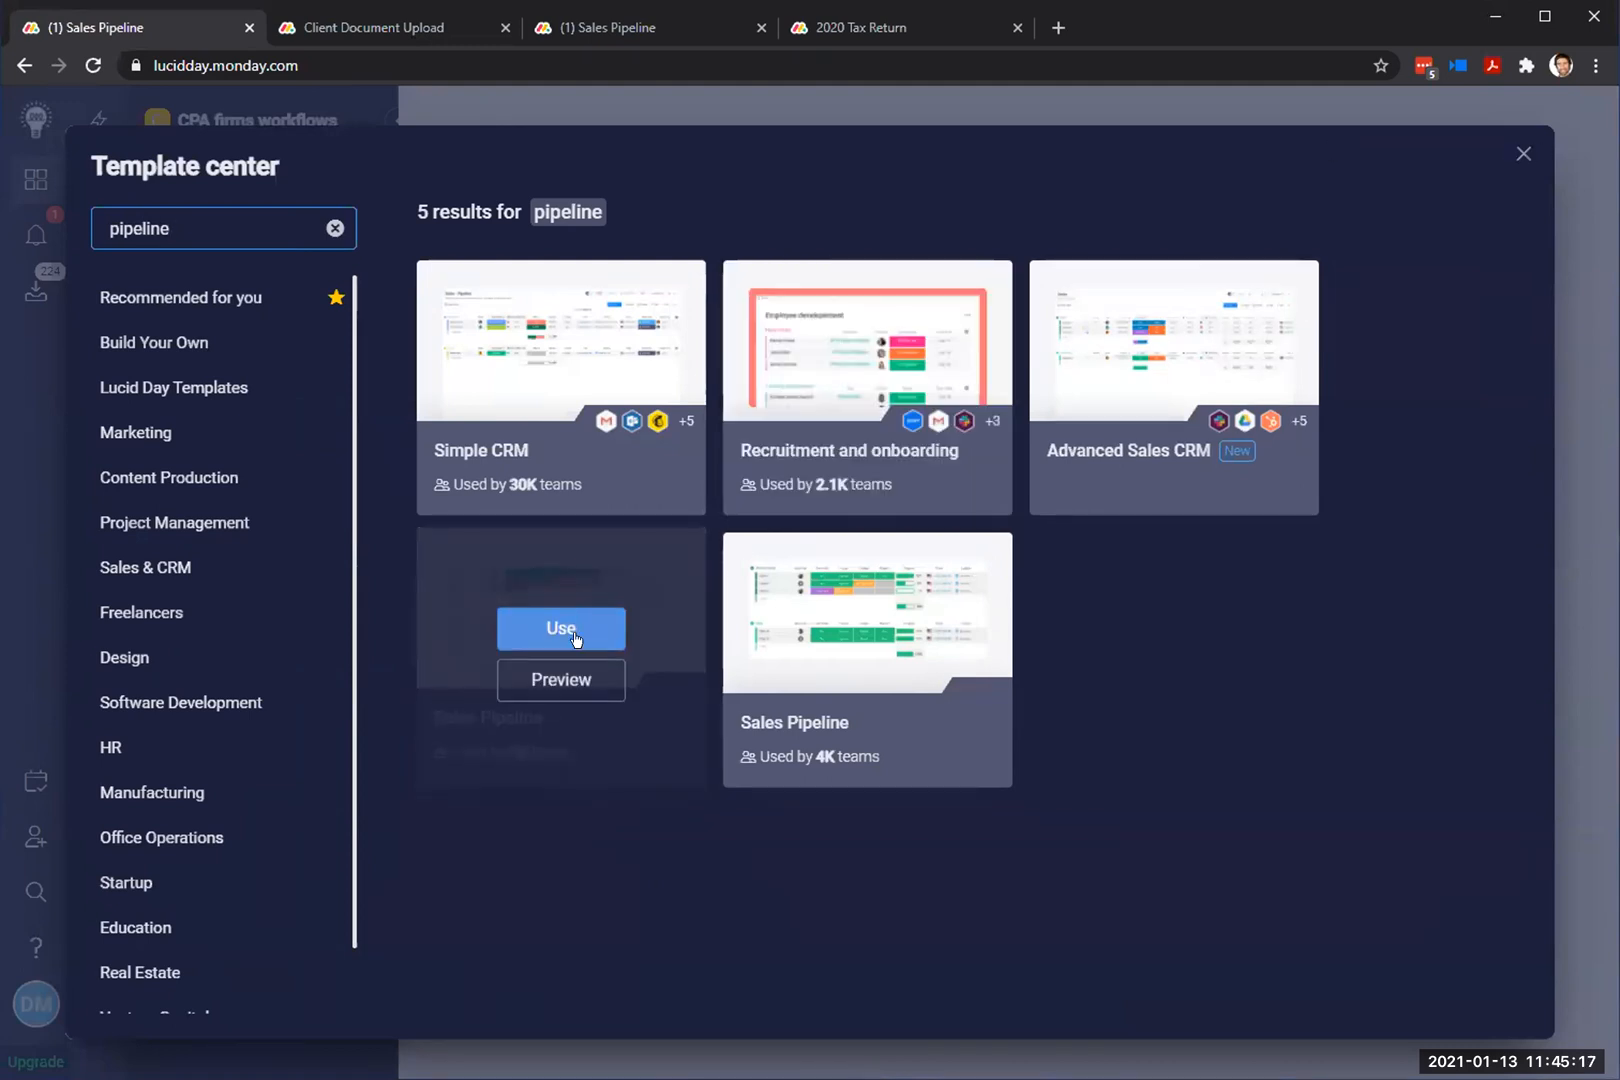
{"action": "left_click", "coordinate": [1523, 155]}
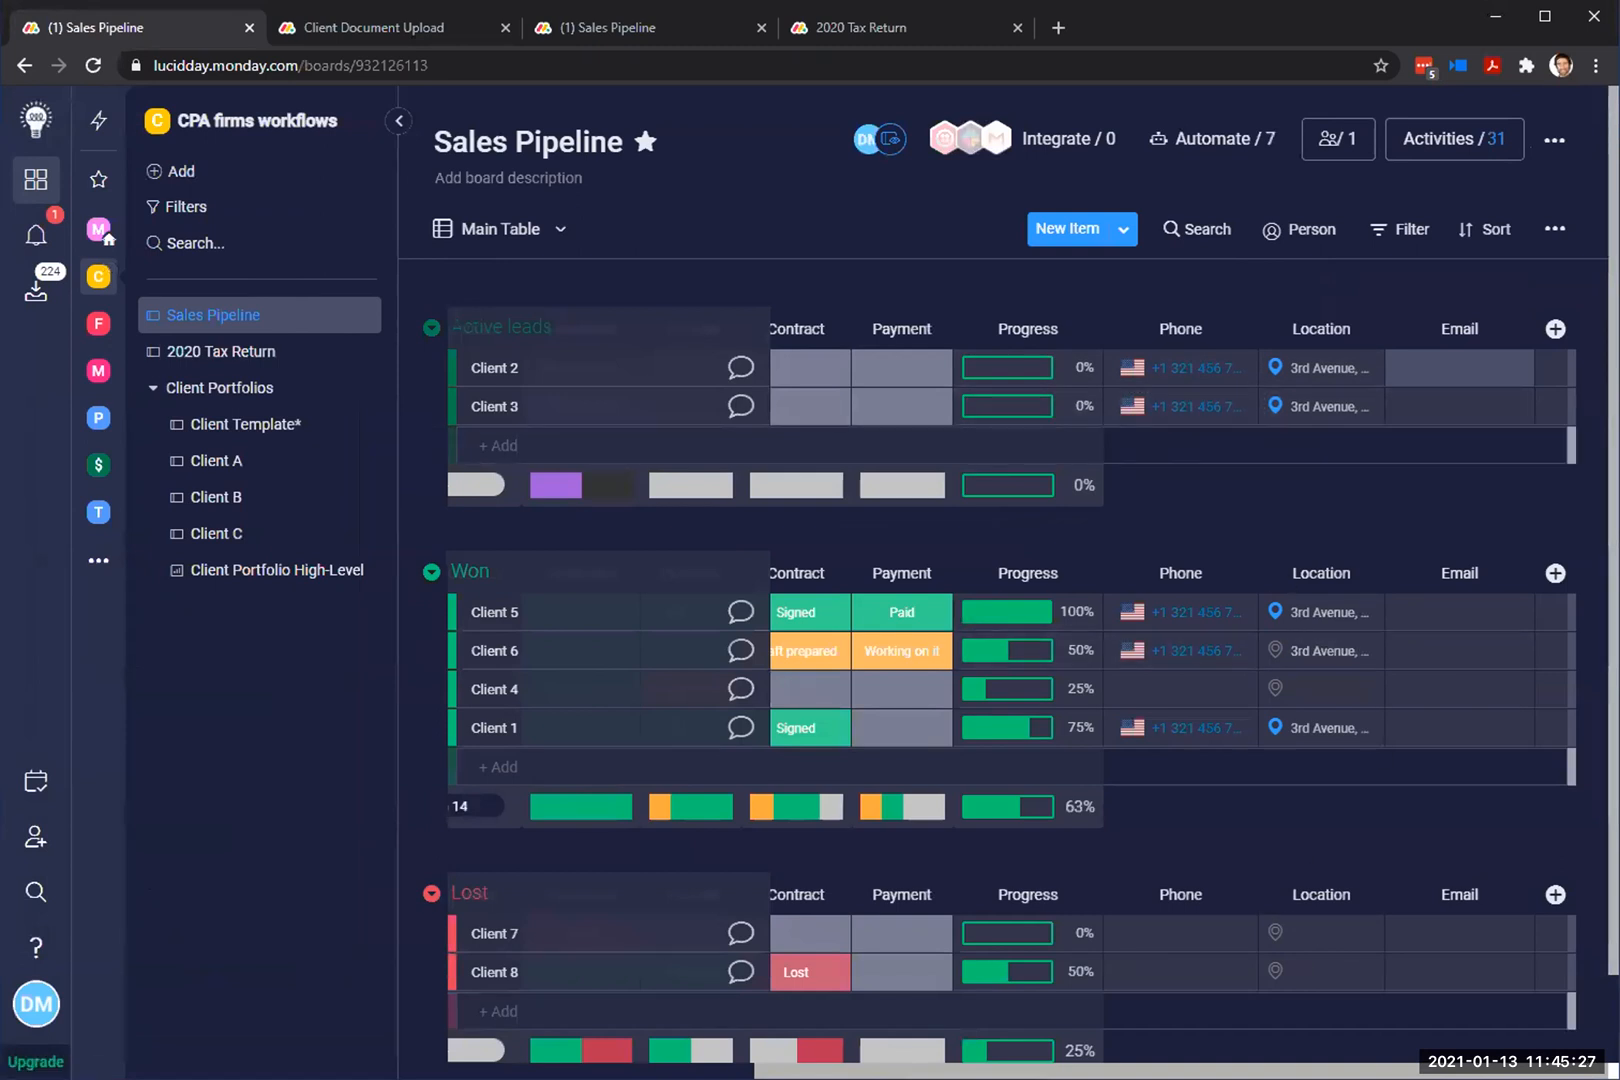
Step: Review the Sales Pipeline board's automations for partner notifications and for moving items to Won or Lost, then close the list
{"action": "scroll", "coordinate": [1000, 690], "scroll_direction": "left", "scroll_amount": 5}
{"action": "scroll", "coordinate": [1000, 690], "scroll_direction": "right", "scroll_amount": 5}
{"action": "left_click", "coordinate": [1238, 141]}
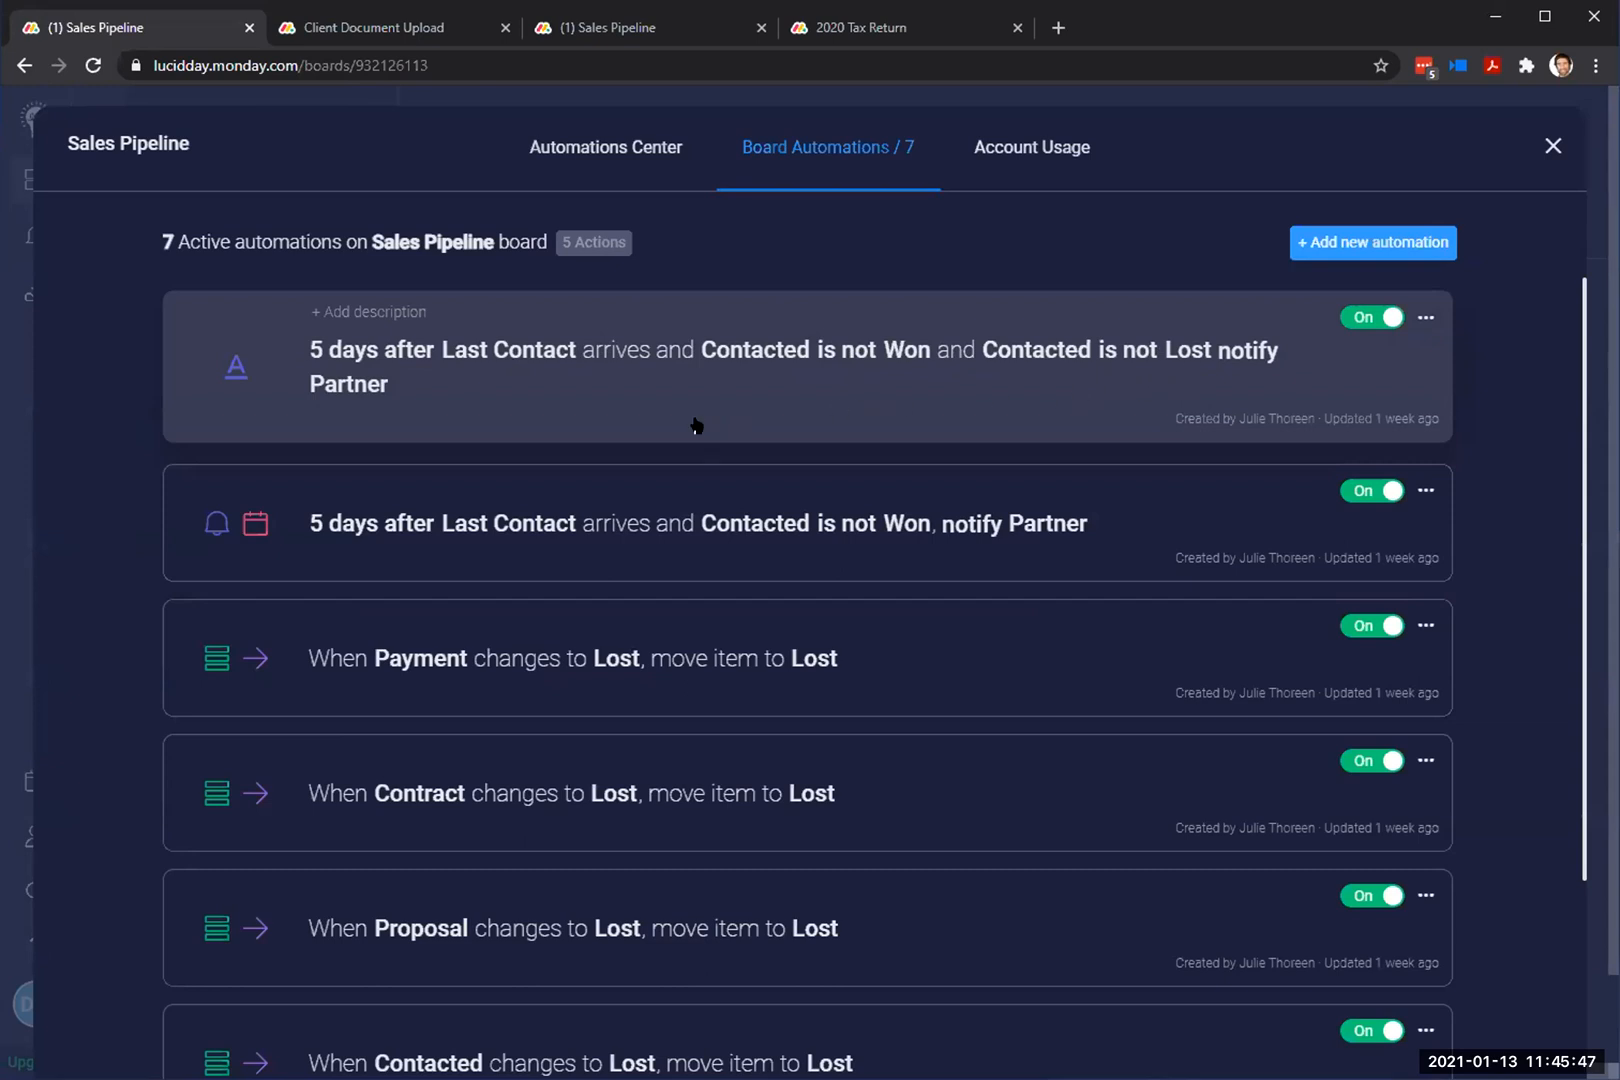
{"action": "scroll", "coordinate": [660, 421], "scroll_direction": "down", "scroll_amount": 1}
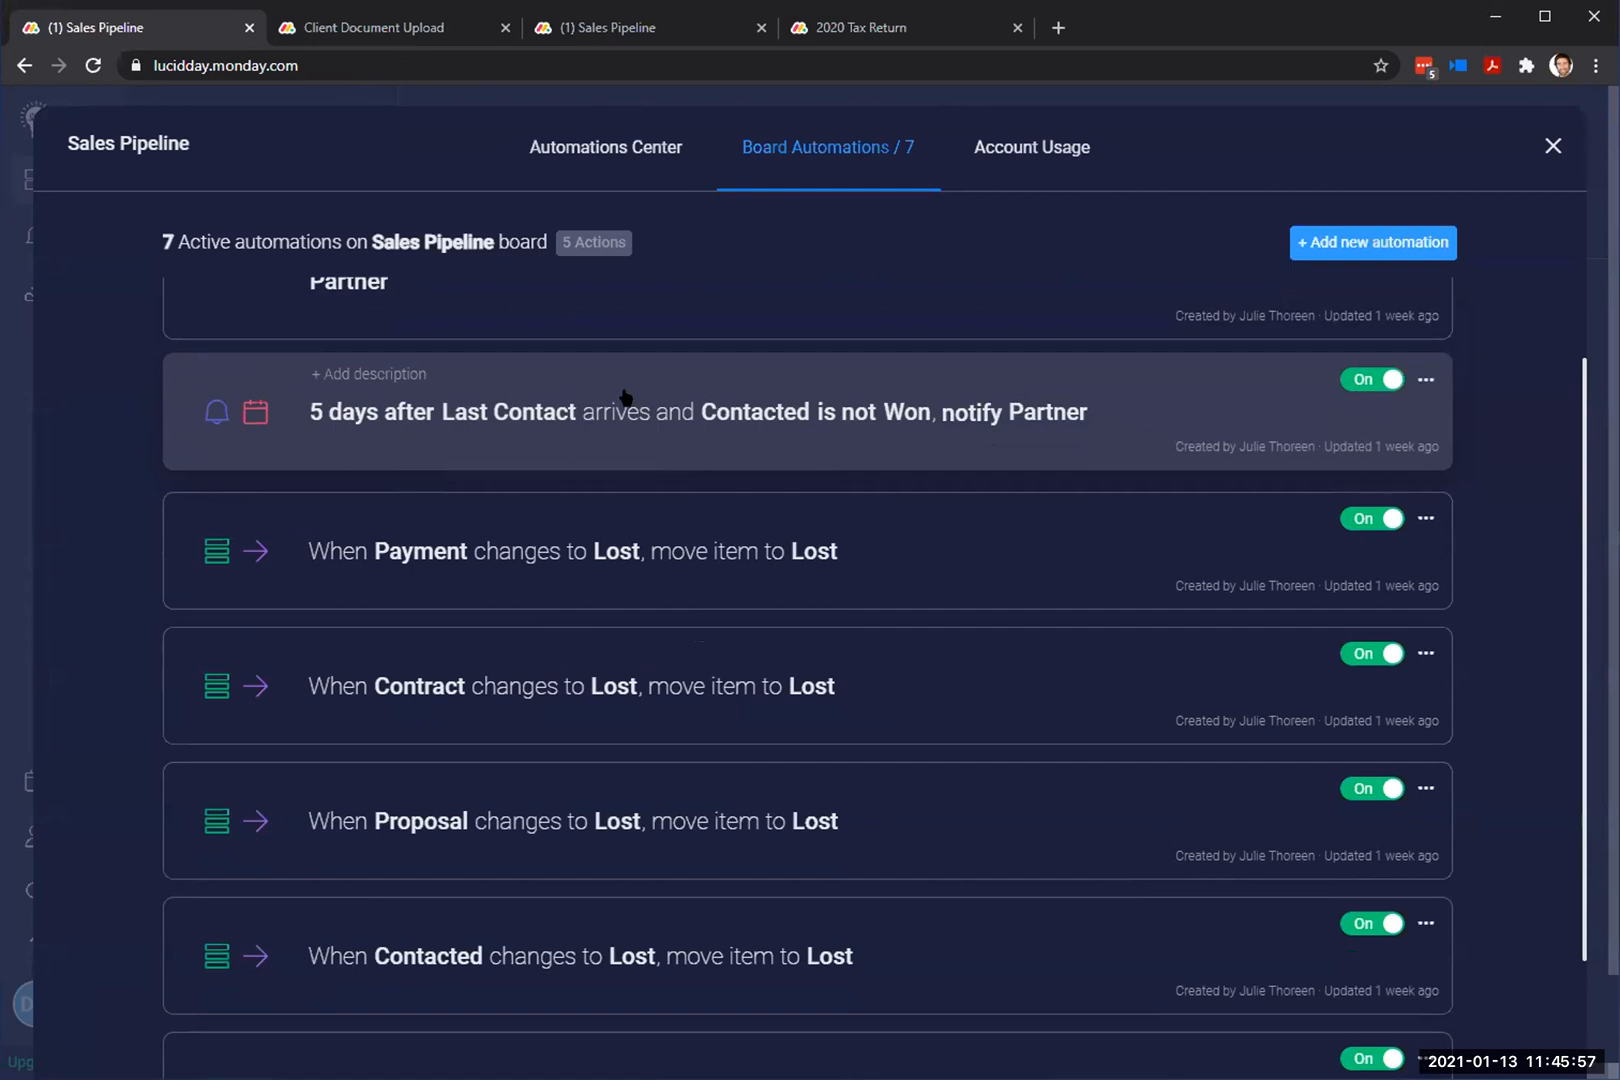
{"action": "scroll", "coordinate": [654, 495], "scroll_direction": "down", "scroll_amount": 2}
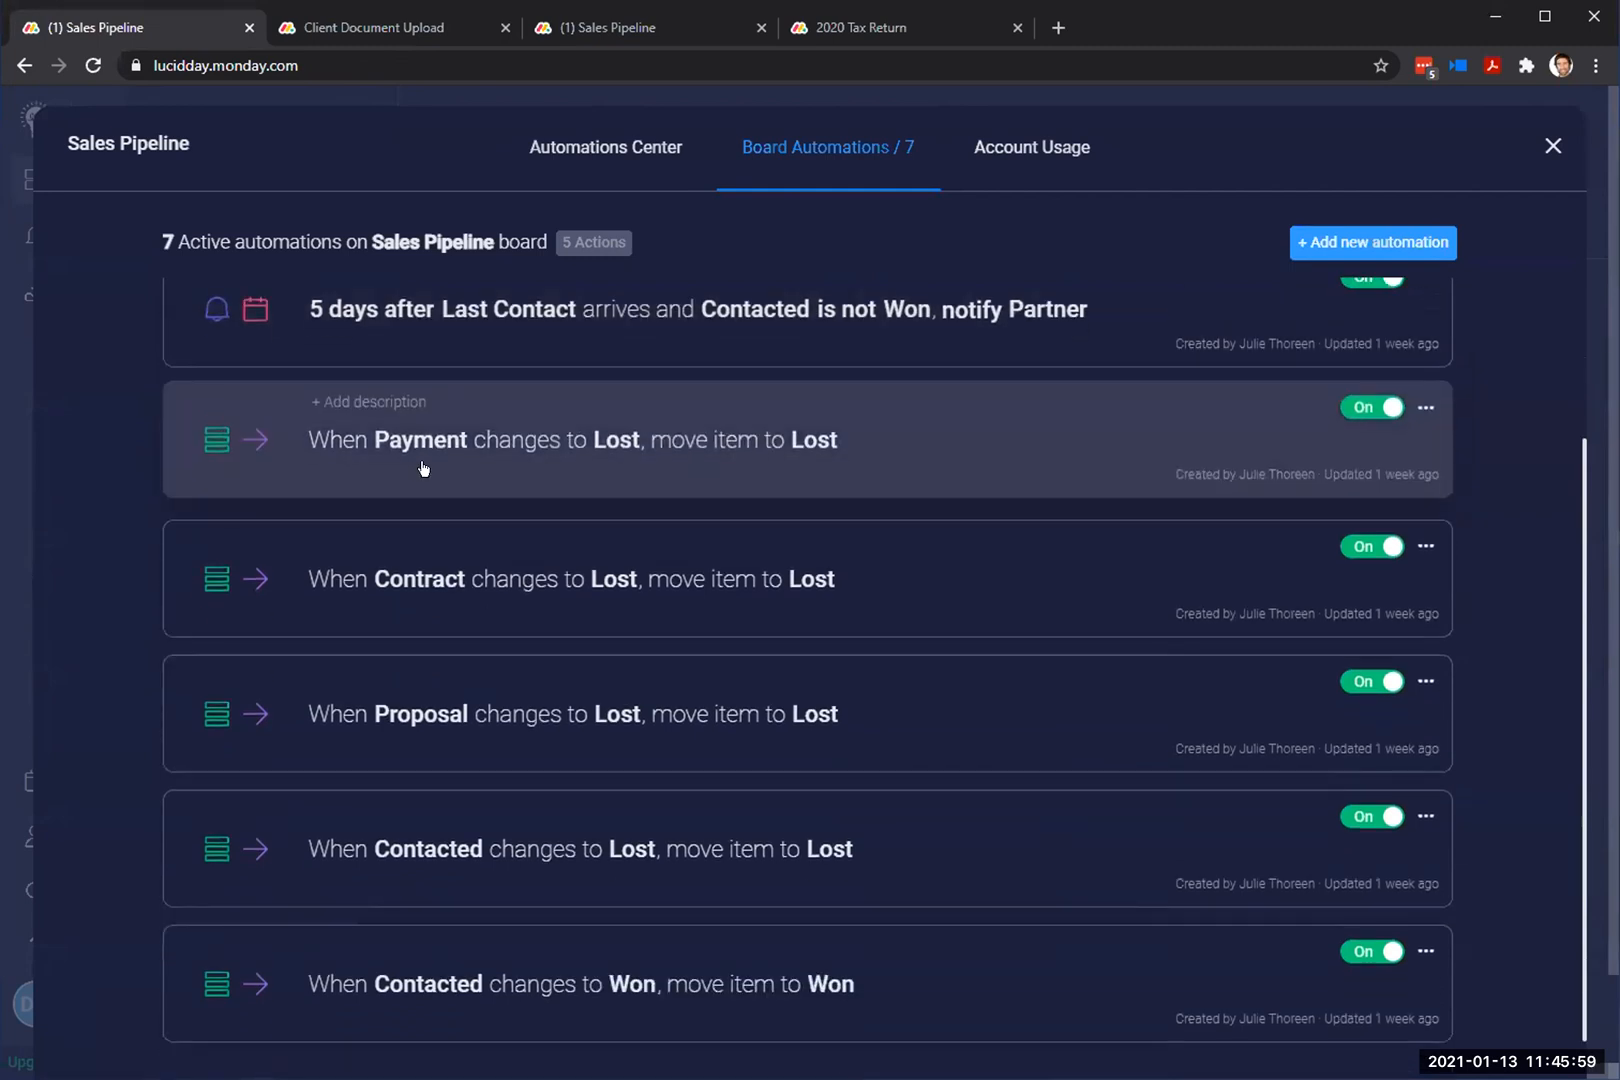
{"action": "scroll", "coordinate": [424, 468], "scroll_direction": "down", "scroll_amount": 1}
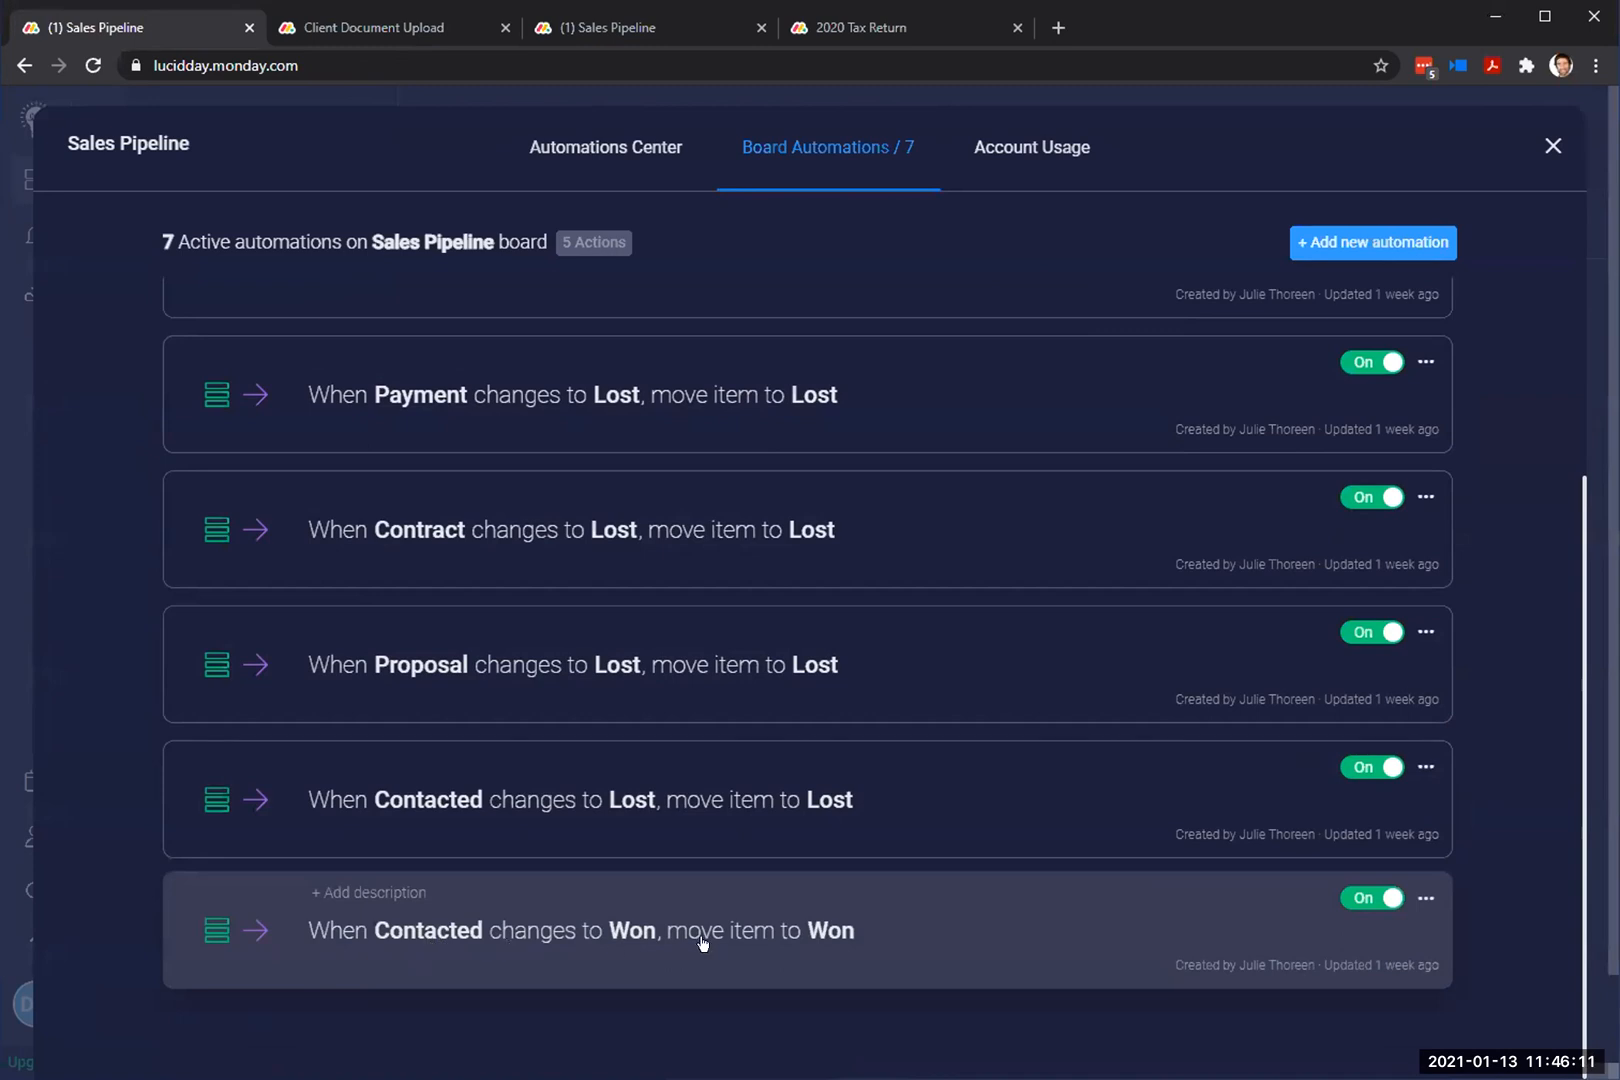
{"action": "scroll", "coordinate": [705, 942], "scroll_direction": "up", "scroll_amount": 1}
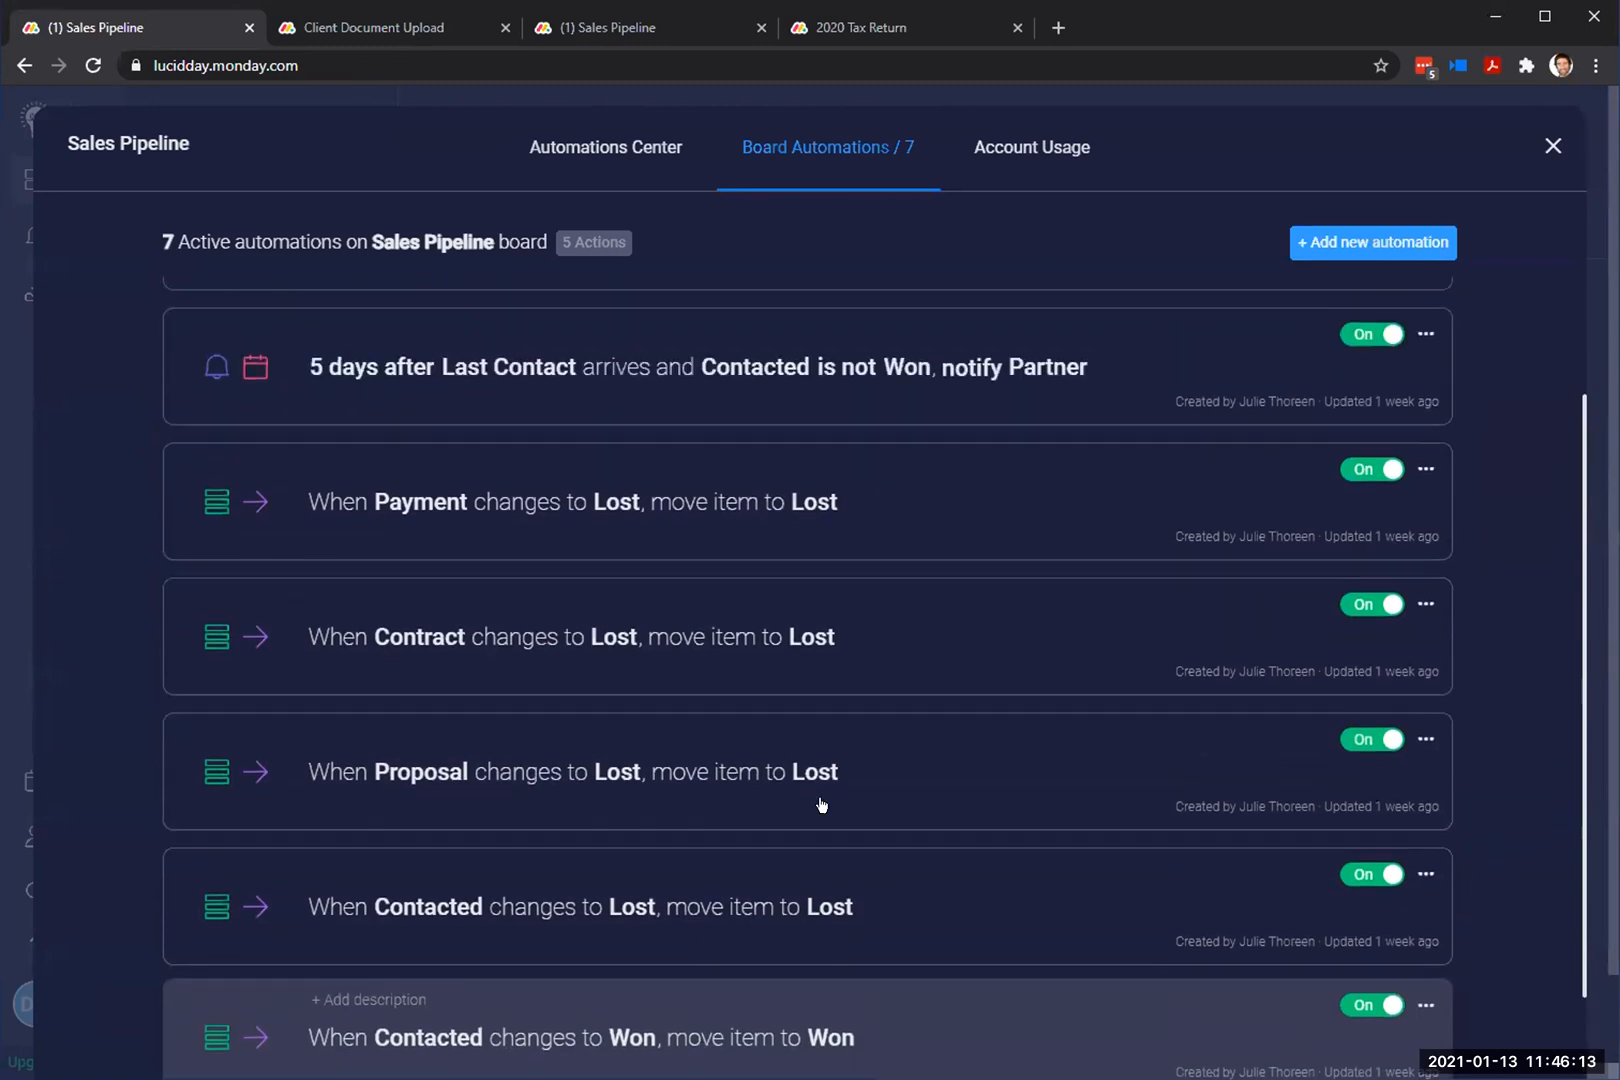
{"action": "left_click", "coordinate": [1549, 145]}
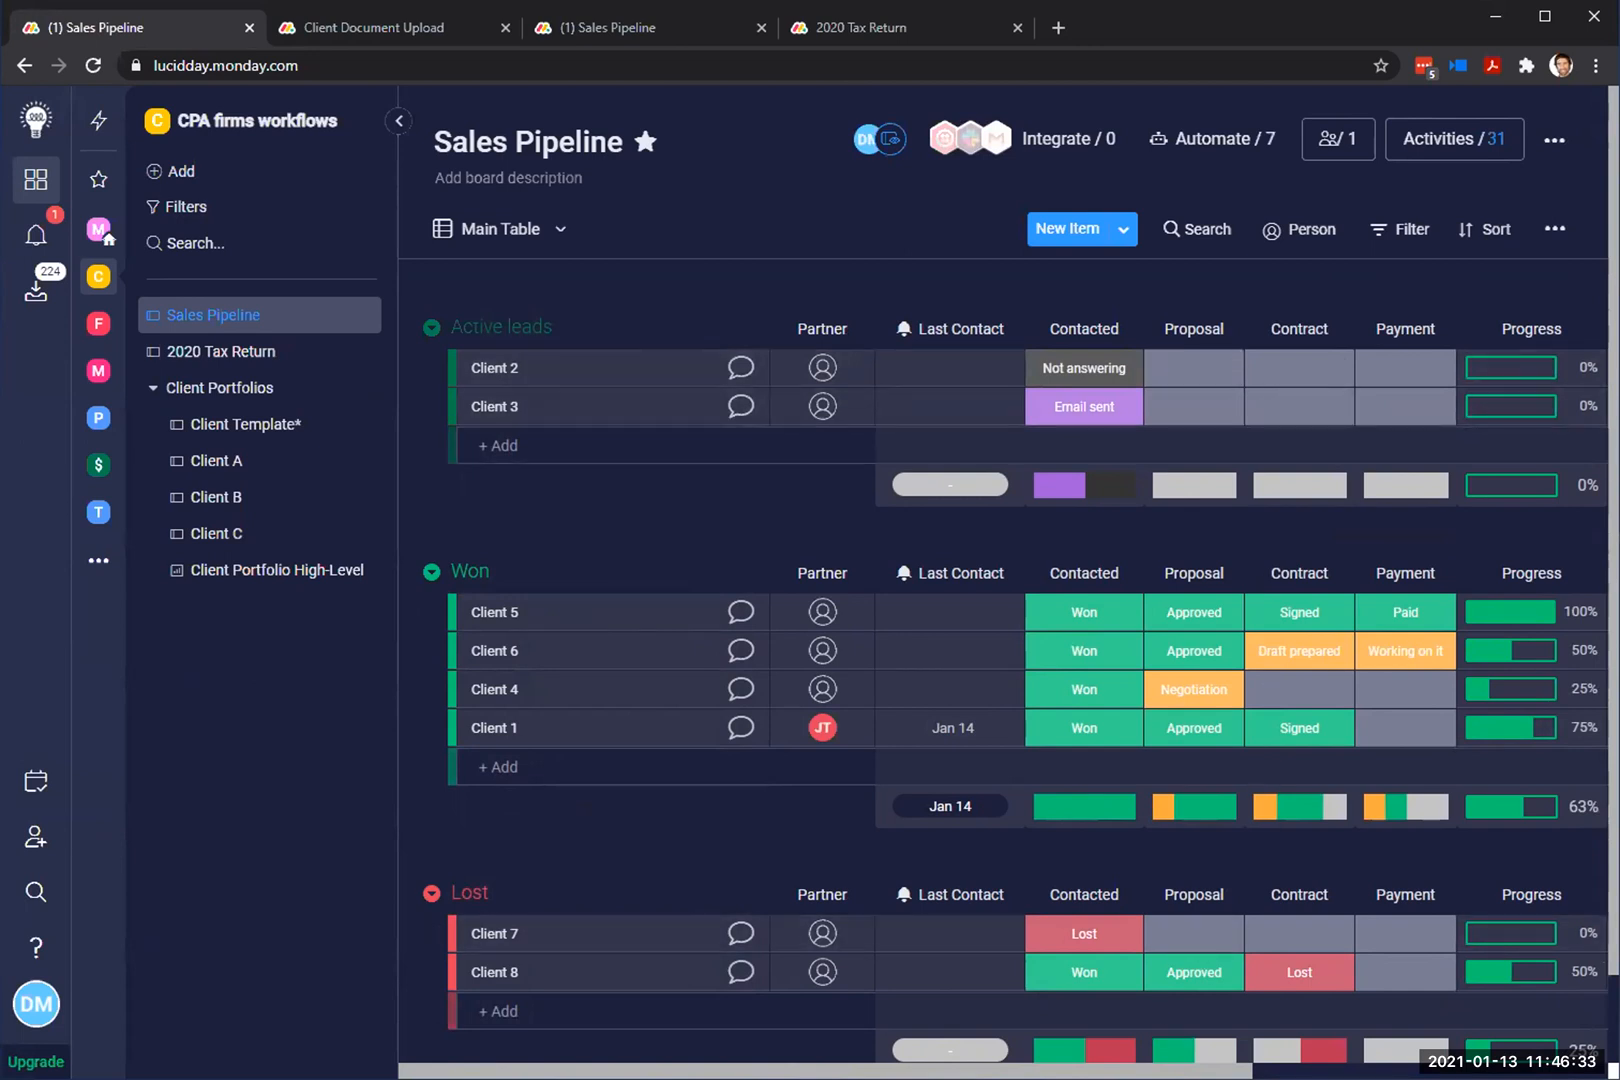
Step: Look across the Sales Pipeline board's columns and open the options for filtering the board
{"action": "scroll", "coordinate": [1210, 375], "scroll_direction": "right", "scroll_amount": 3}
{"action": "scroll", "coordinate": [975, 855], "scroll_direction": "right", "scroll_amount": 2}
{"action": "scroll", "coordinate": [975, 855], "scroll_direction": "left", "scroll_amount": 6}
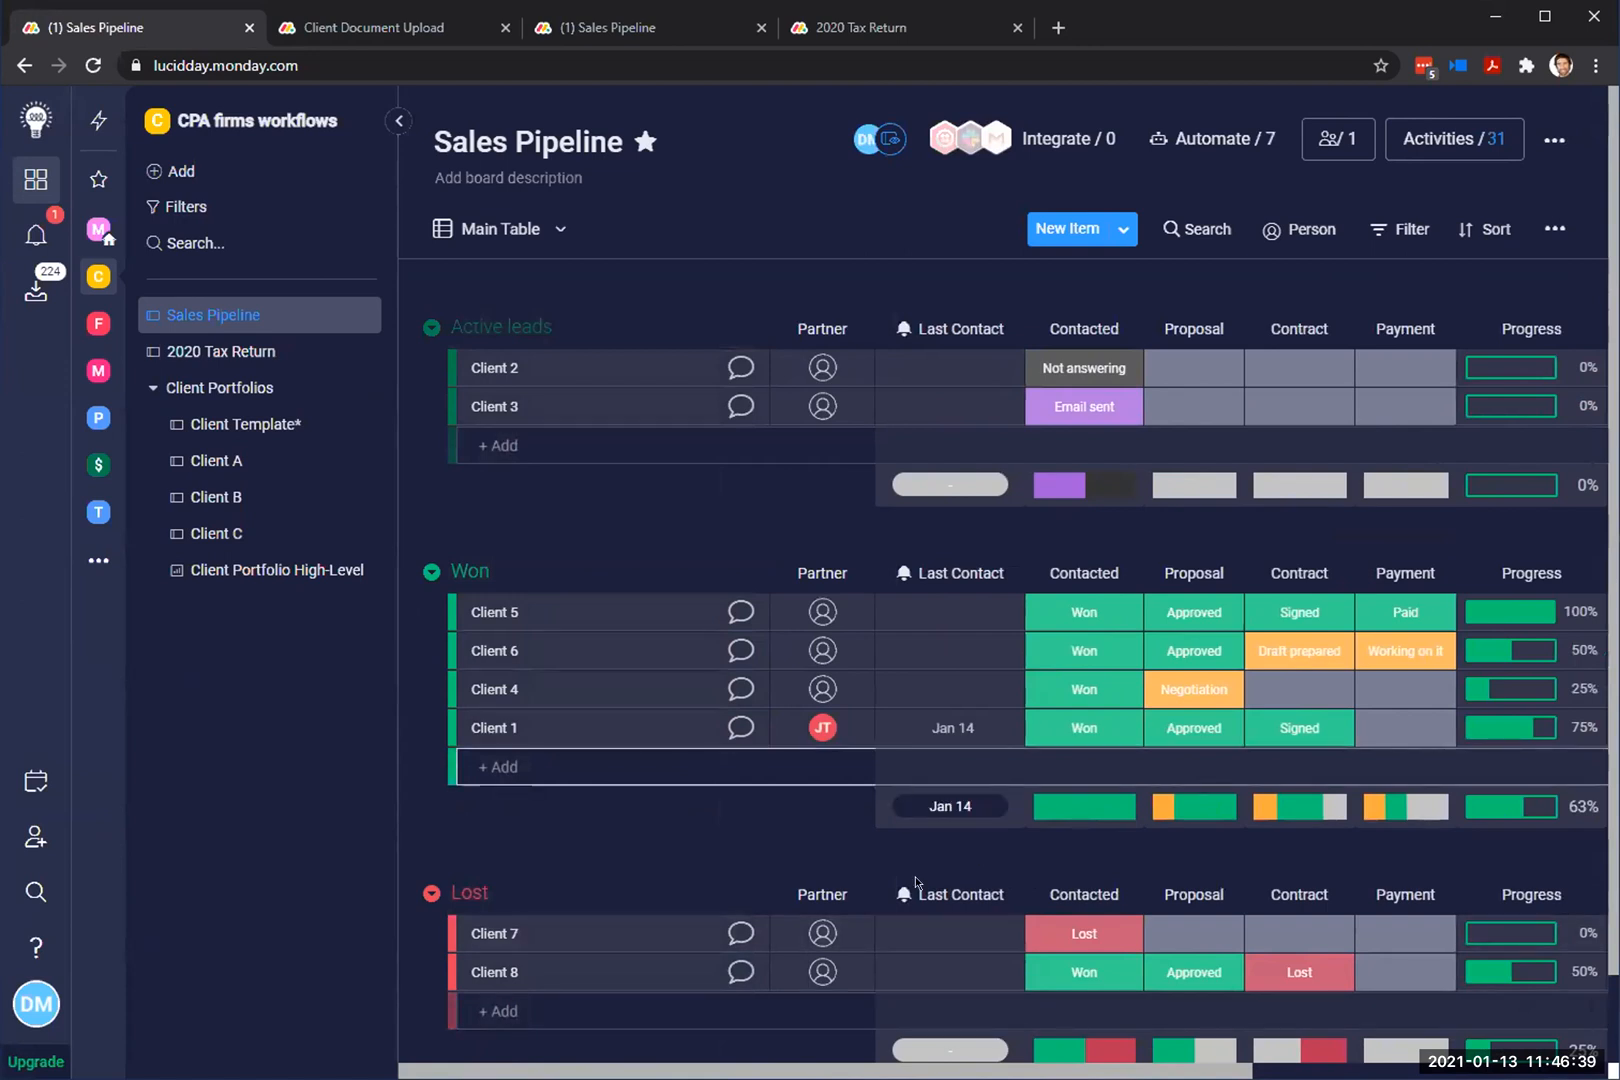
{"action": "scroll", "coordinate": [950, 975], "scroll_direction": "right", "scroll_amount": 2}
{"action": "scroll", "coordinate": [950, 975], "scroll_direction": "left", "scroll_amount": 2}
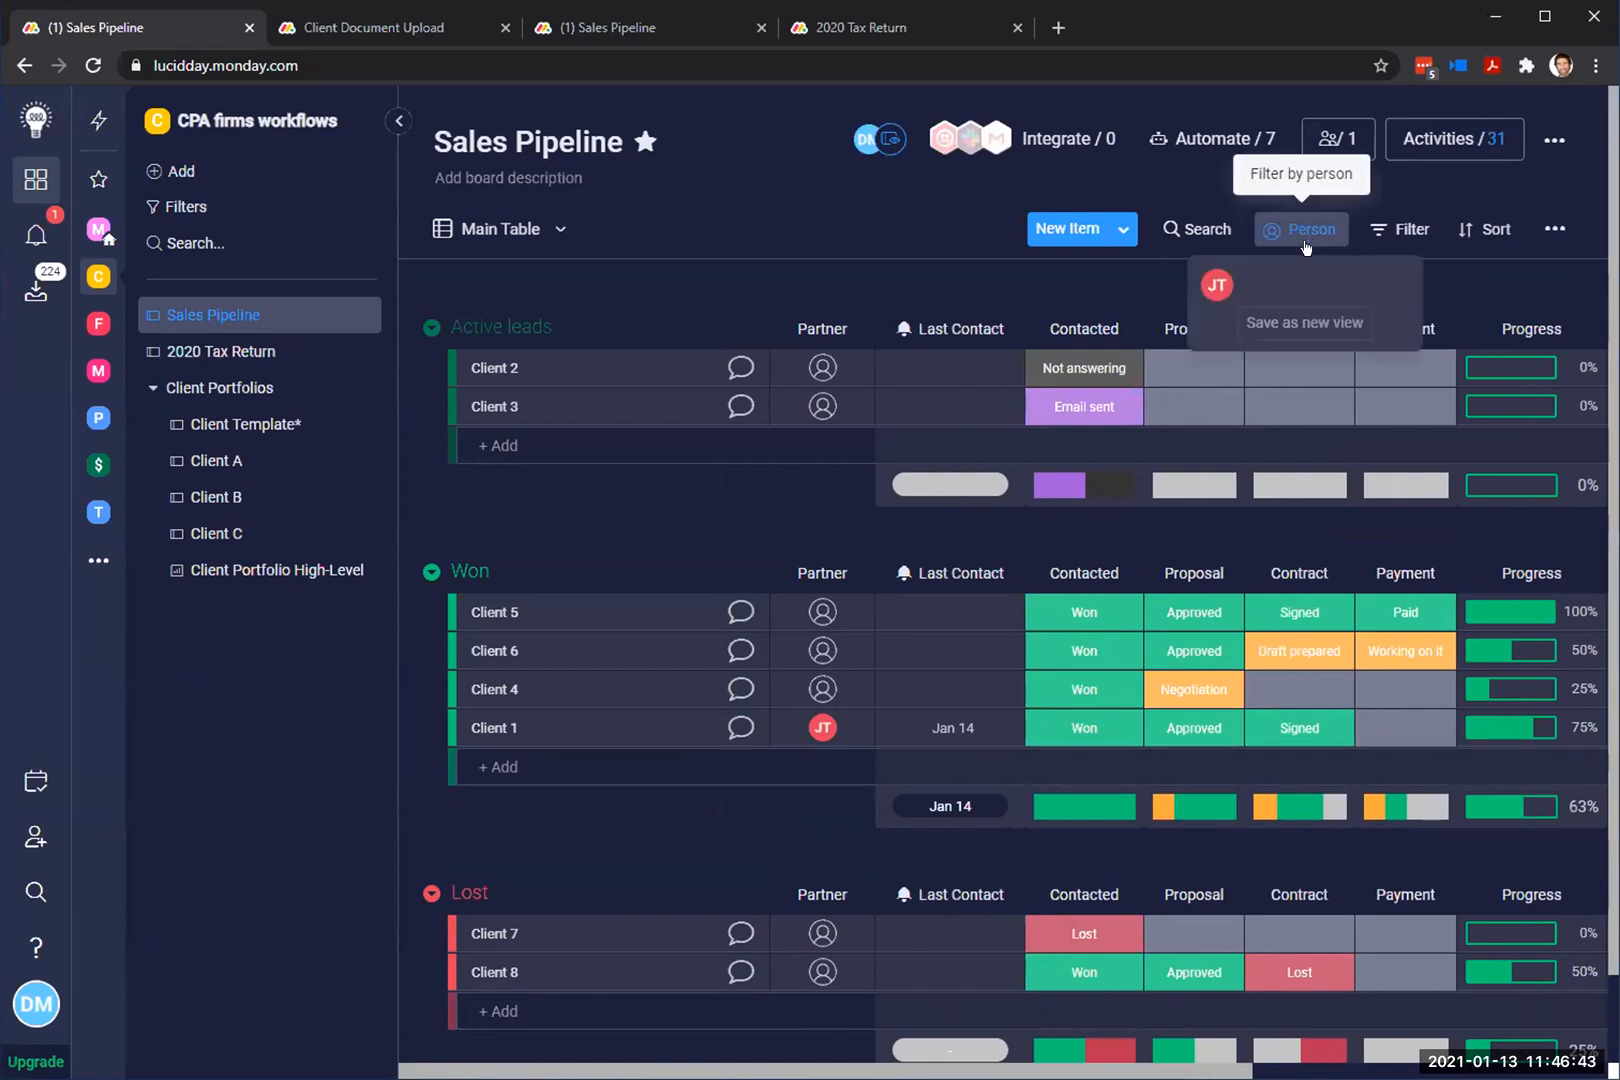
{"action": "left_click", "coordinate": [1424, 229]}
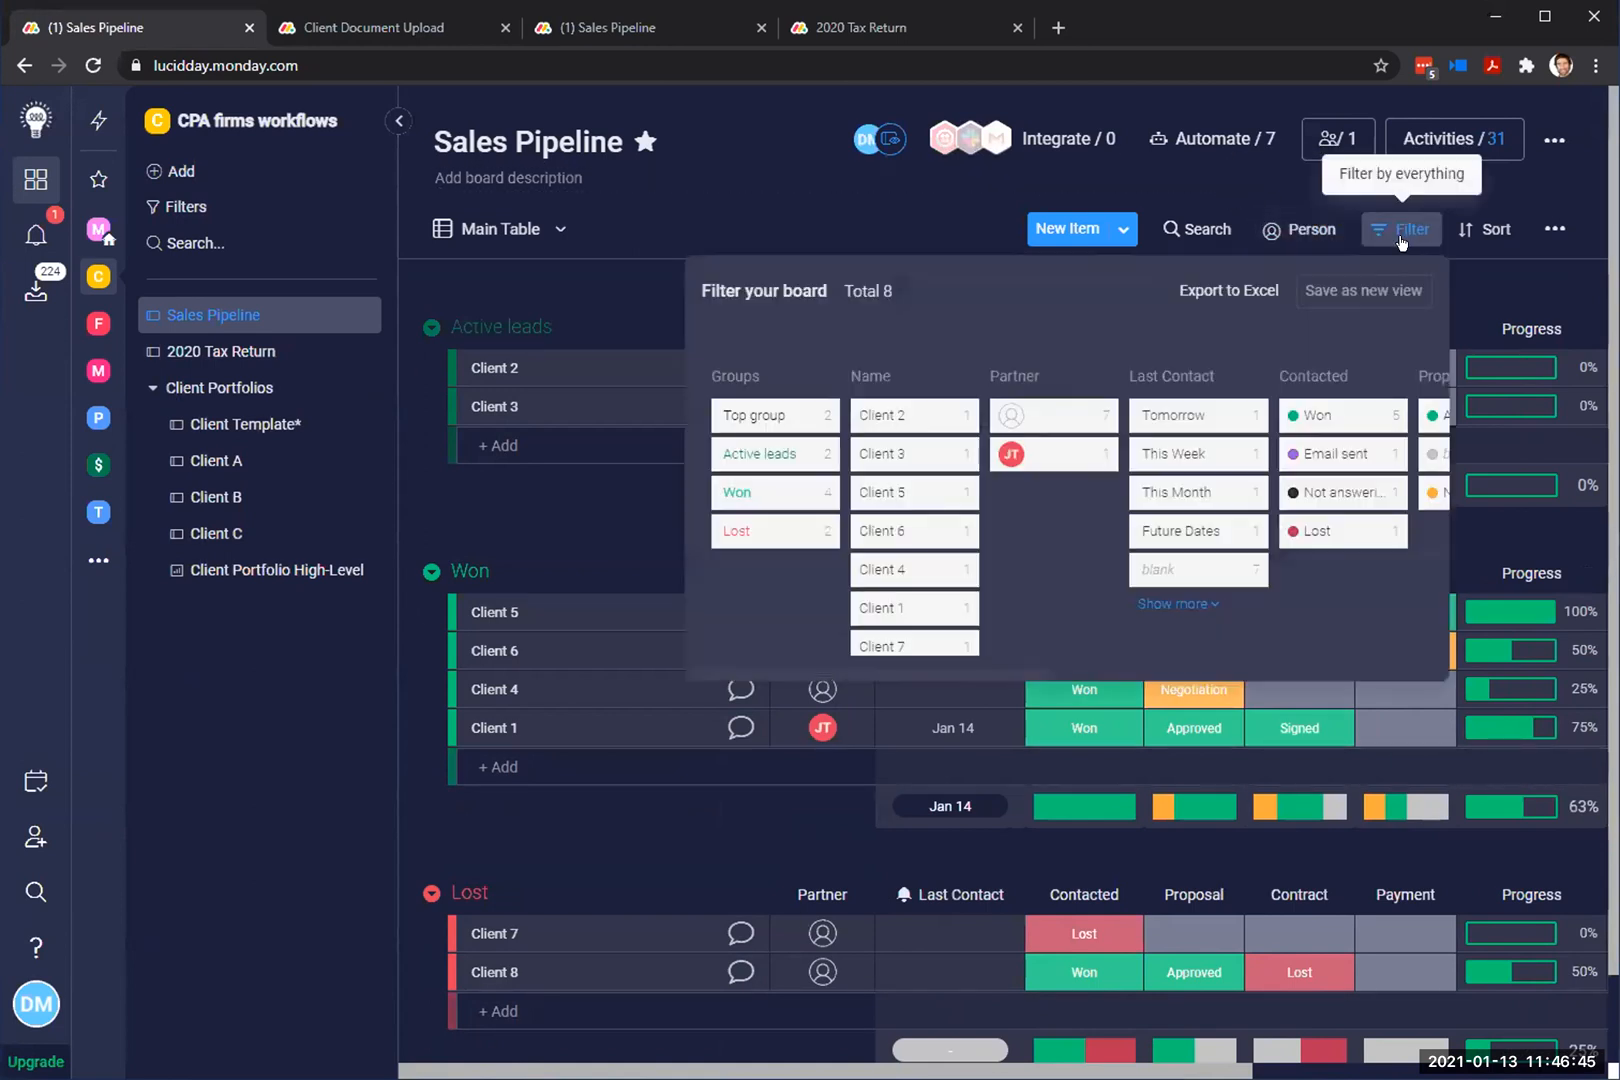
Step: Filter the board to the only assigned partner and save it as a new view named with the partner's first name and "leads"
{"action": "left_click", "coordinate": [1003, 453]}
{"action": "left_click", "coordinate": [815, 228]}
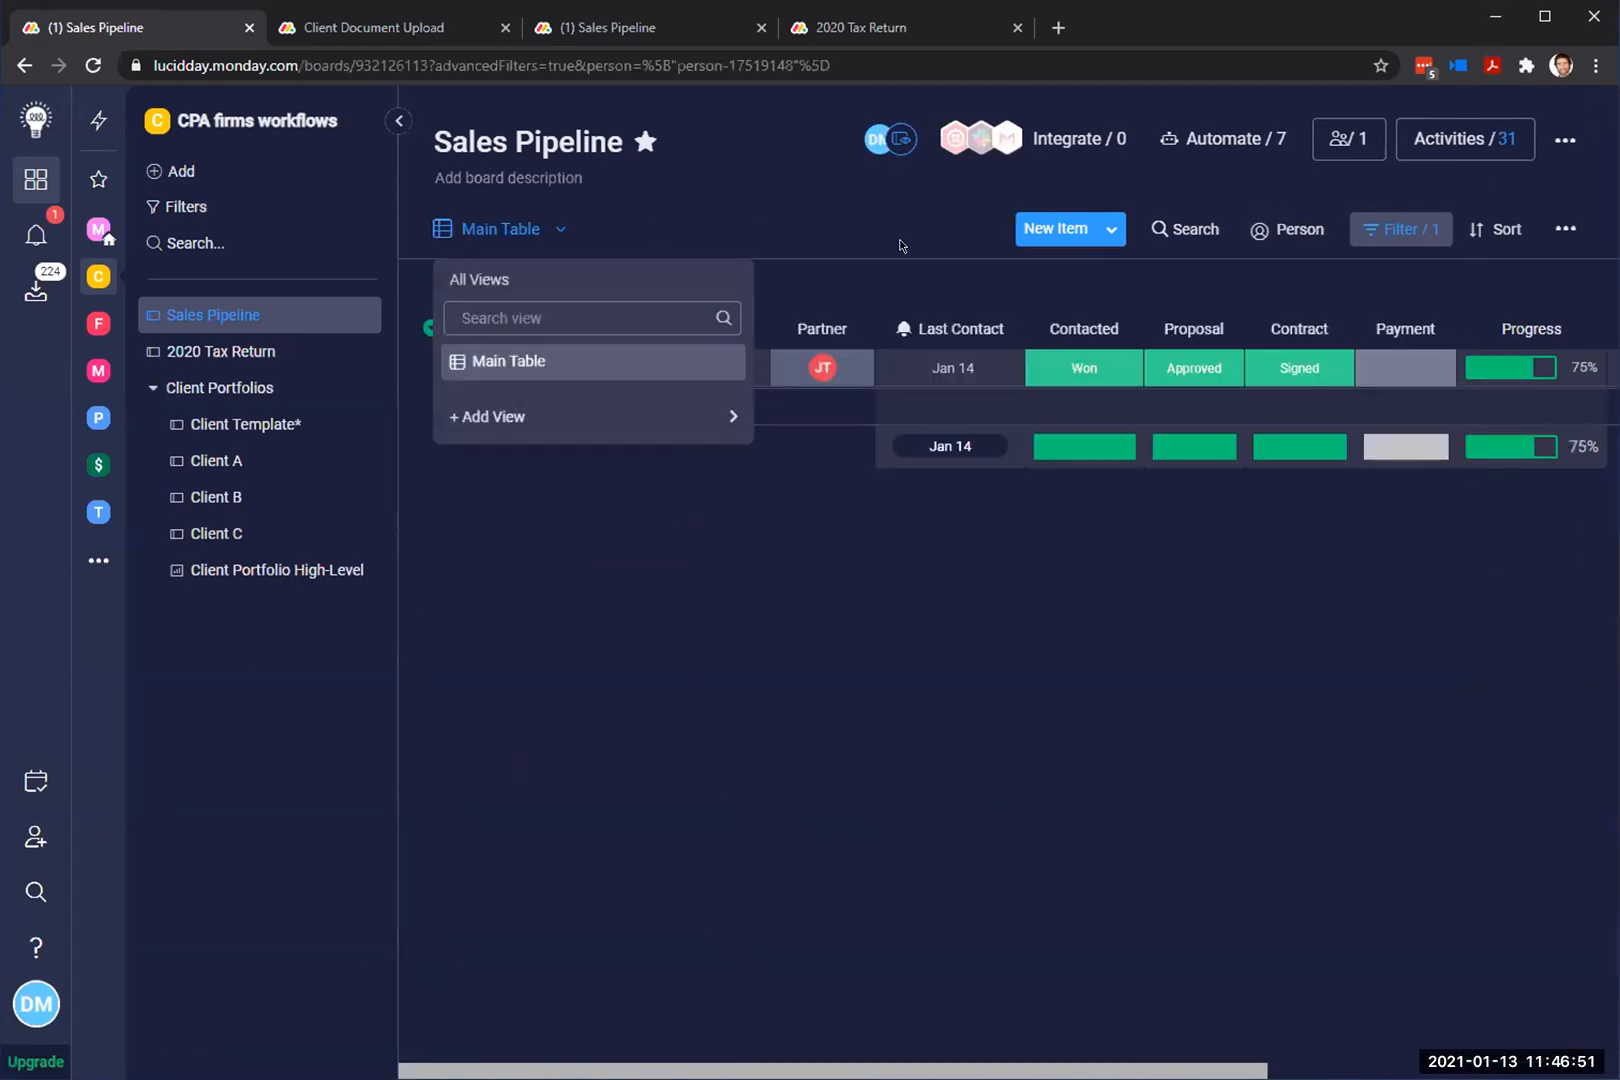
{"action": "left_click", "coordinate": [1382, 230]}
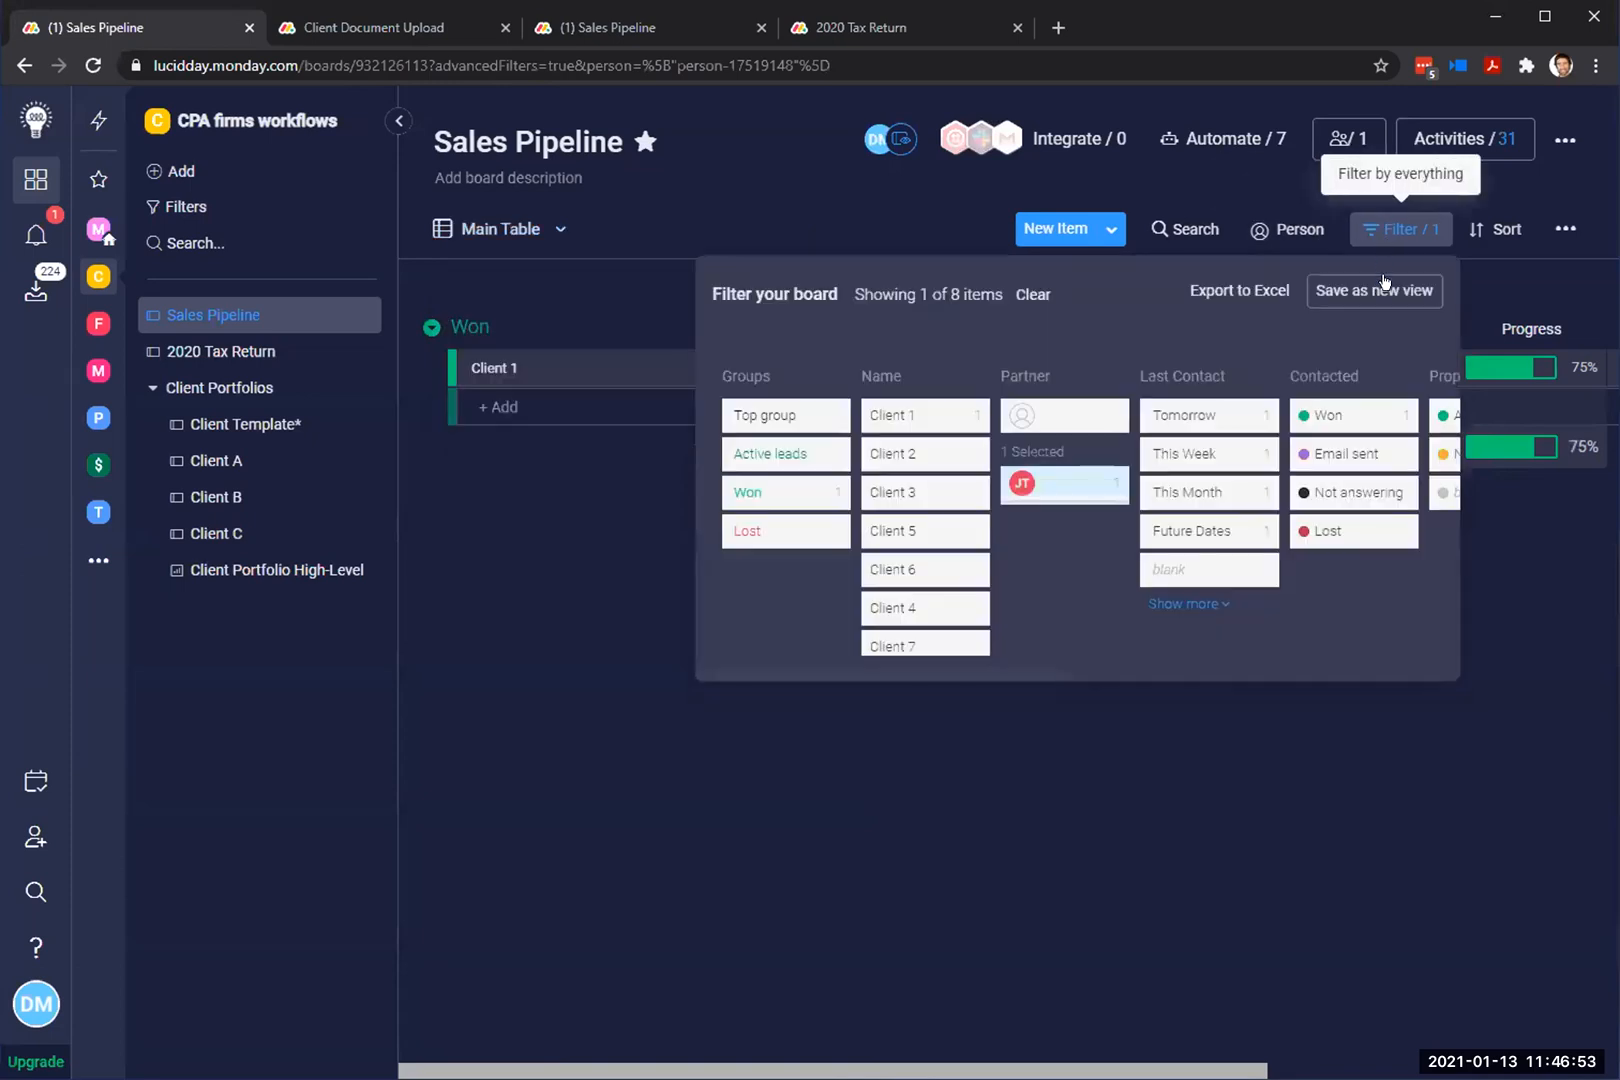
{"action": "left_click", "coordinate": [1376, 290]}
{"action": "type", "text": "Juli'e"}
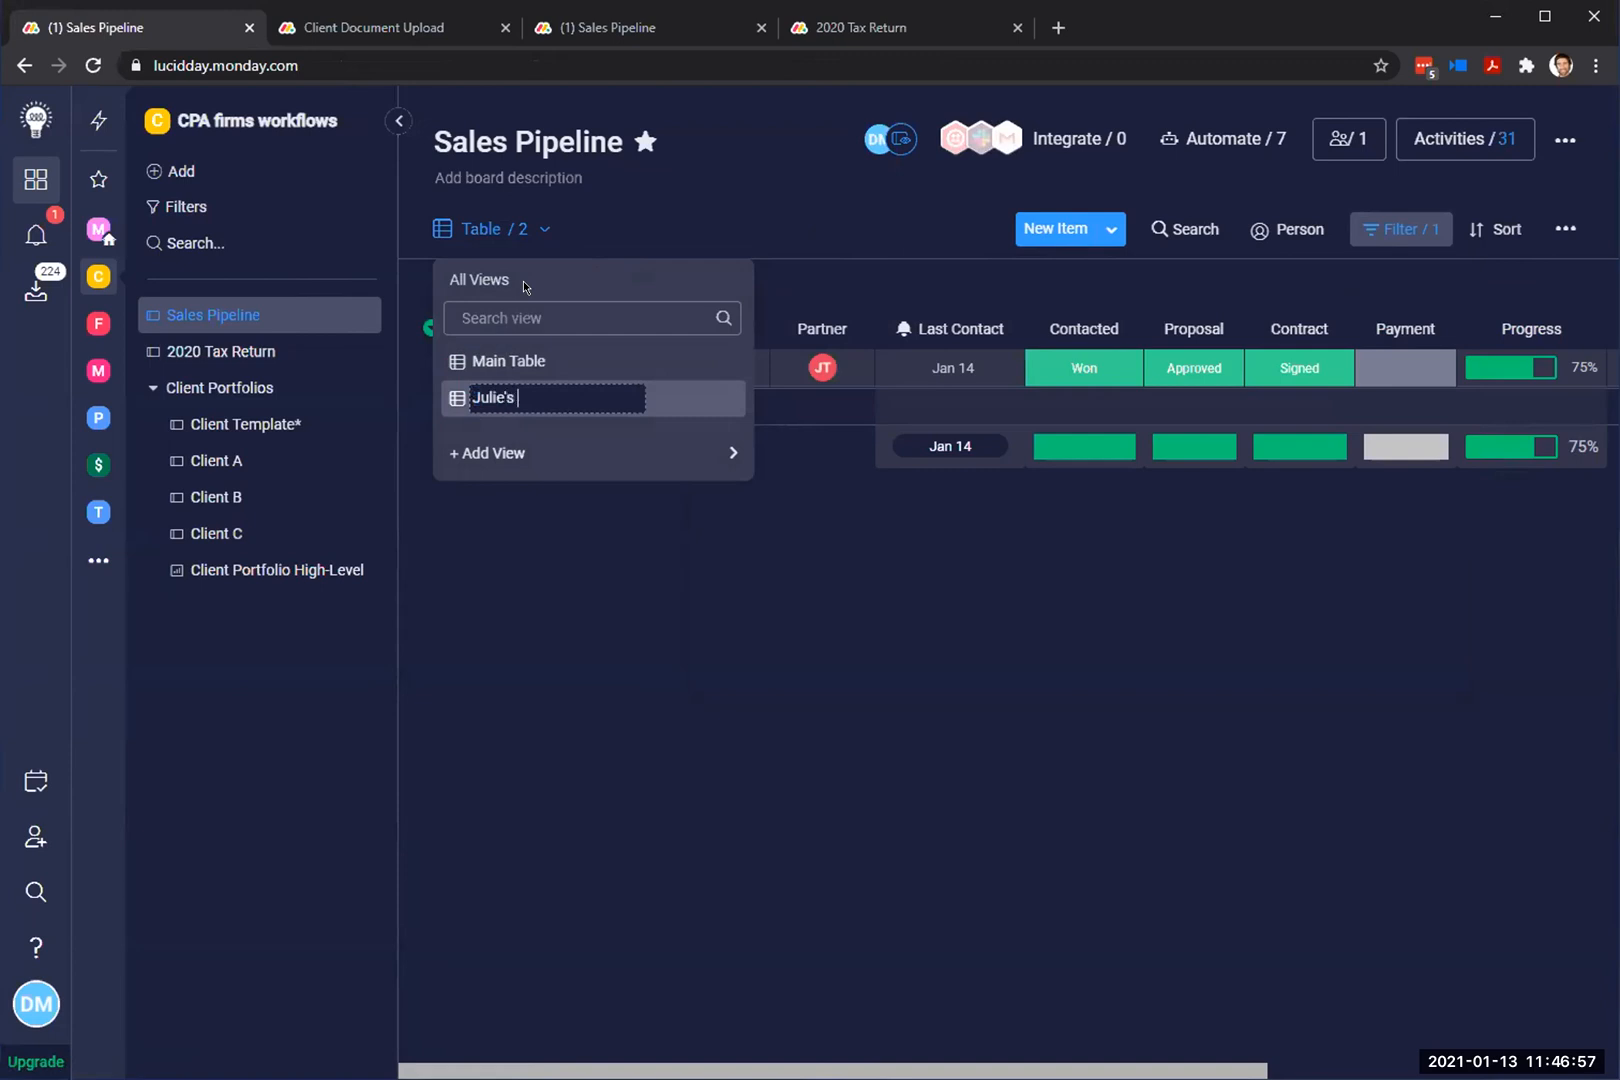
{"action": "type", "text": "s leads"}
{"action": "key", "text": "Return"}
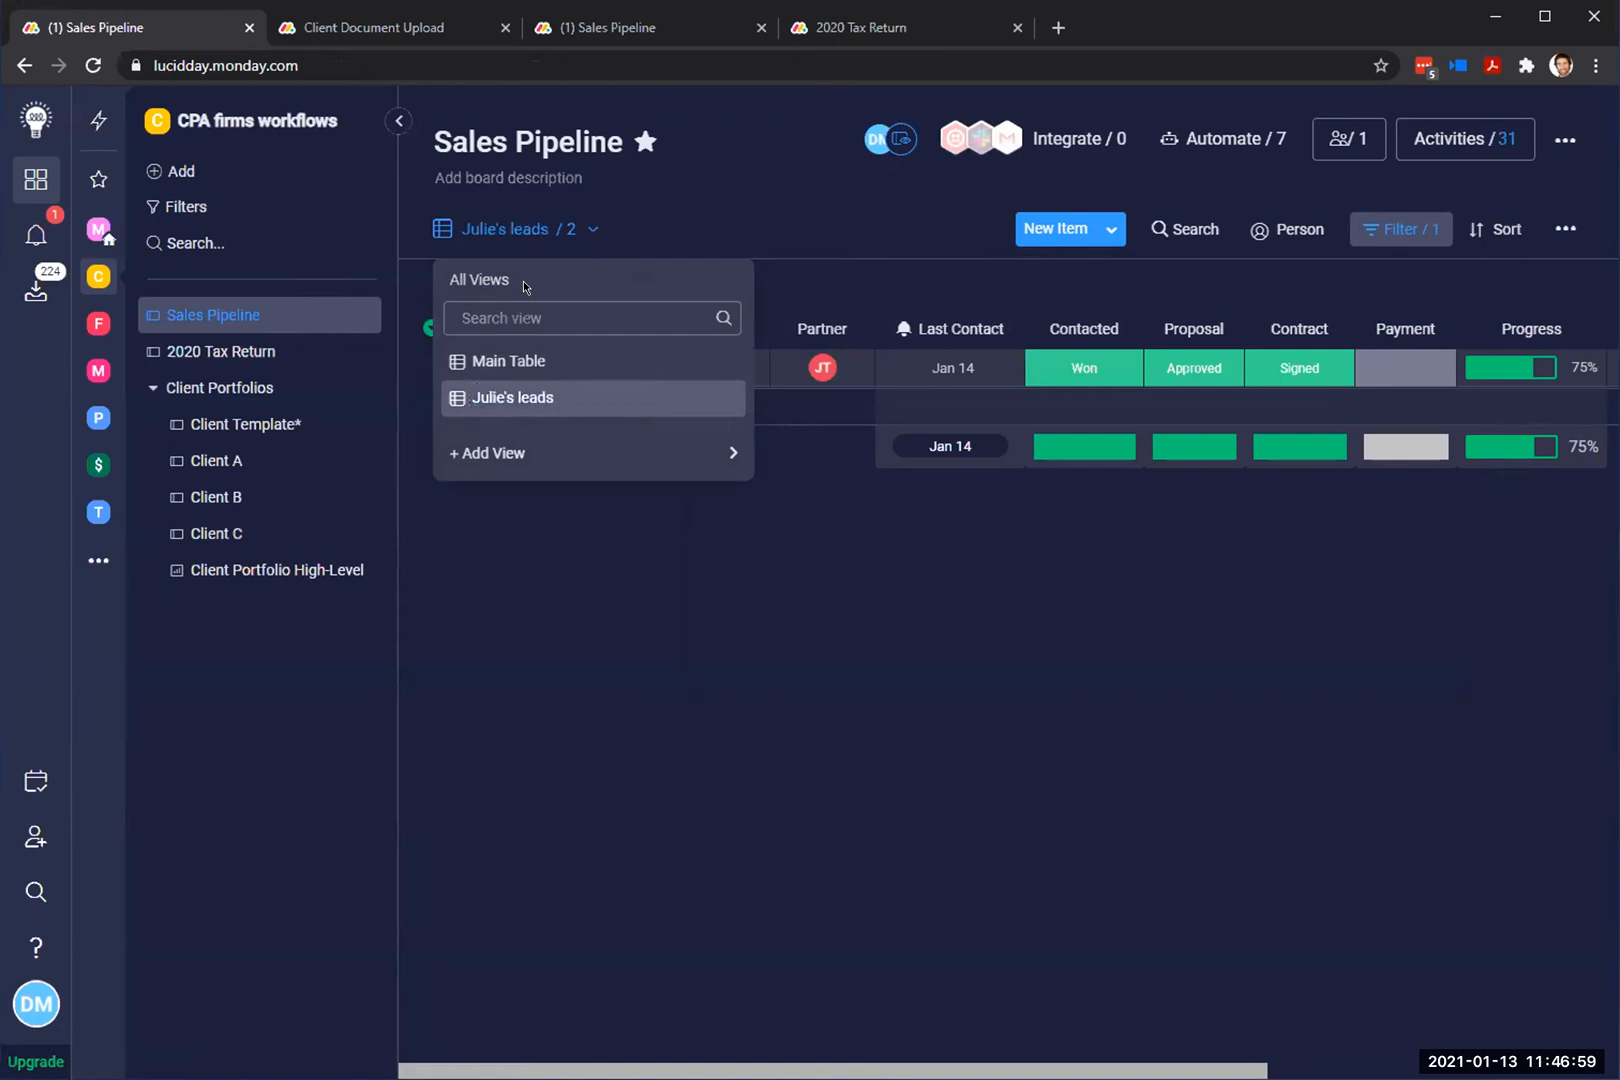
Step: View the saved leads view of the Sales Pipeline board and switch back to the Main Table view
{"action": "left_click", "coordinate": [585, 400]}
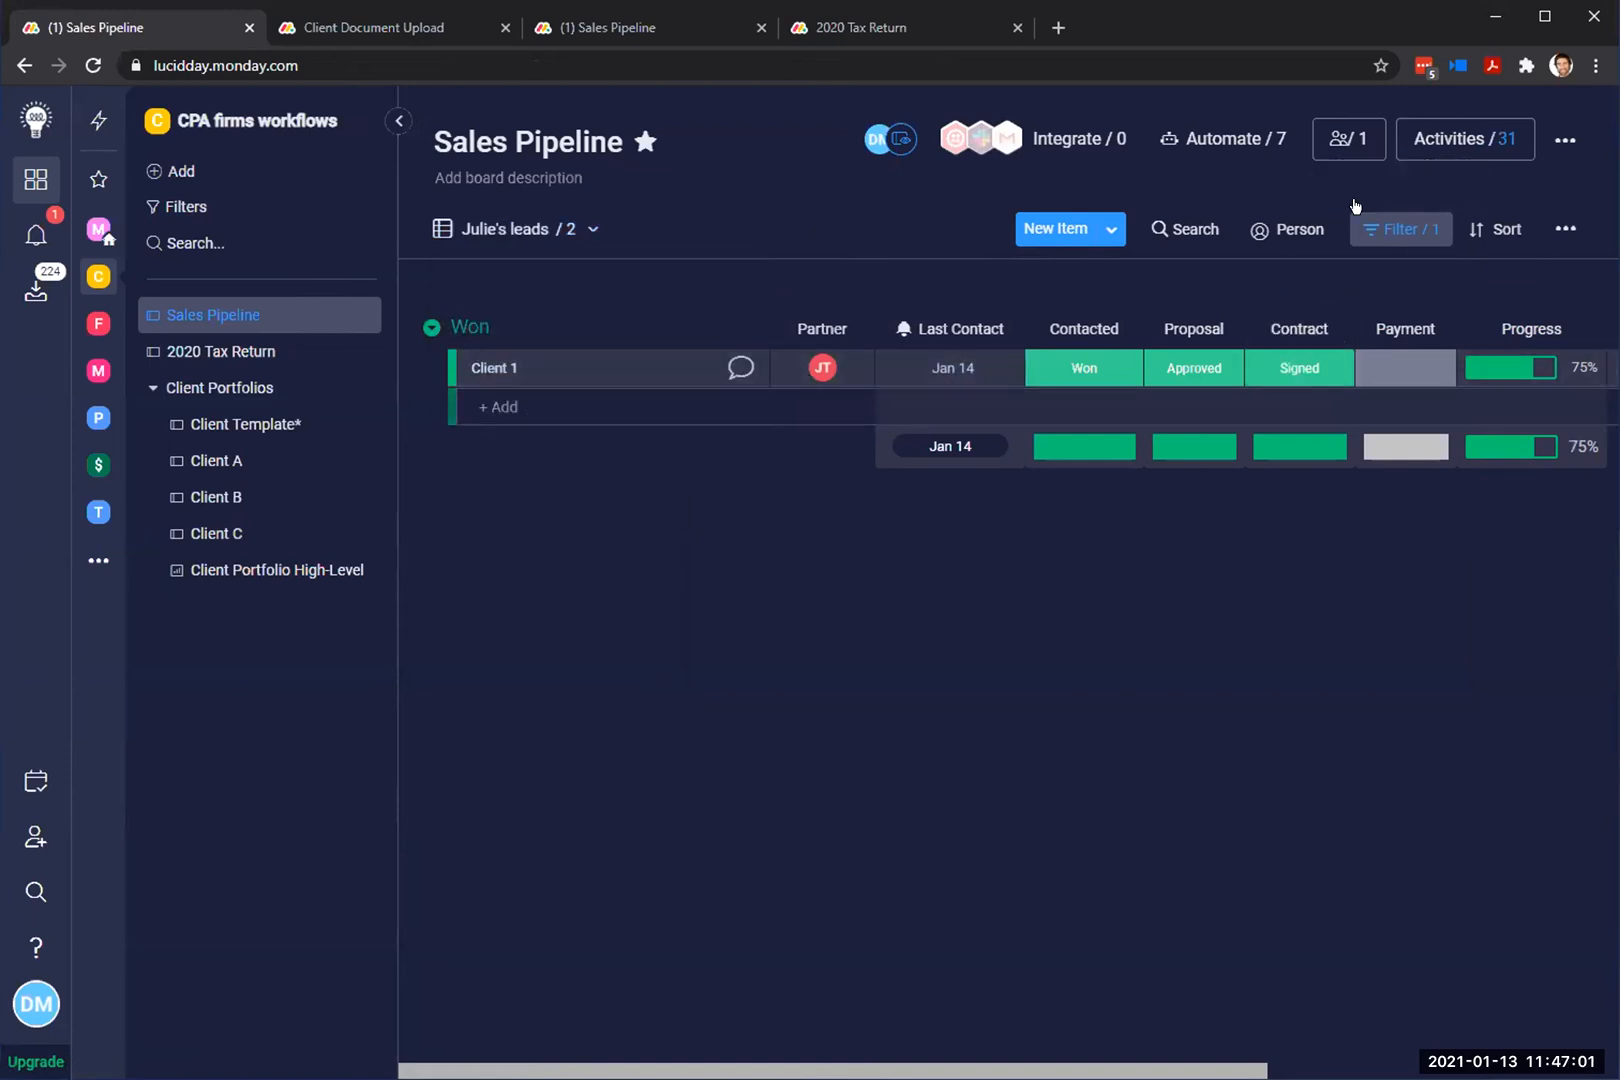
{"action": "left_click", "coordinate": [560, 229]}
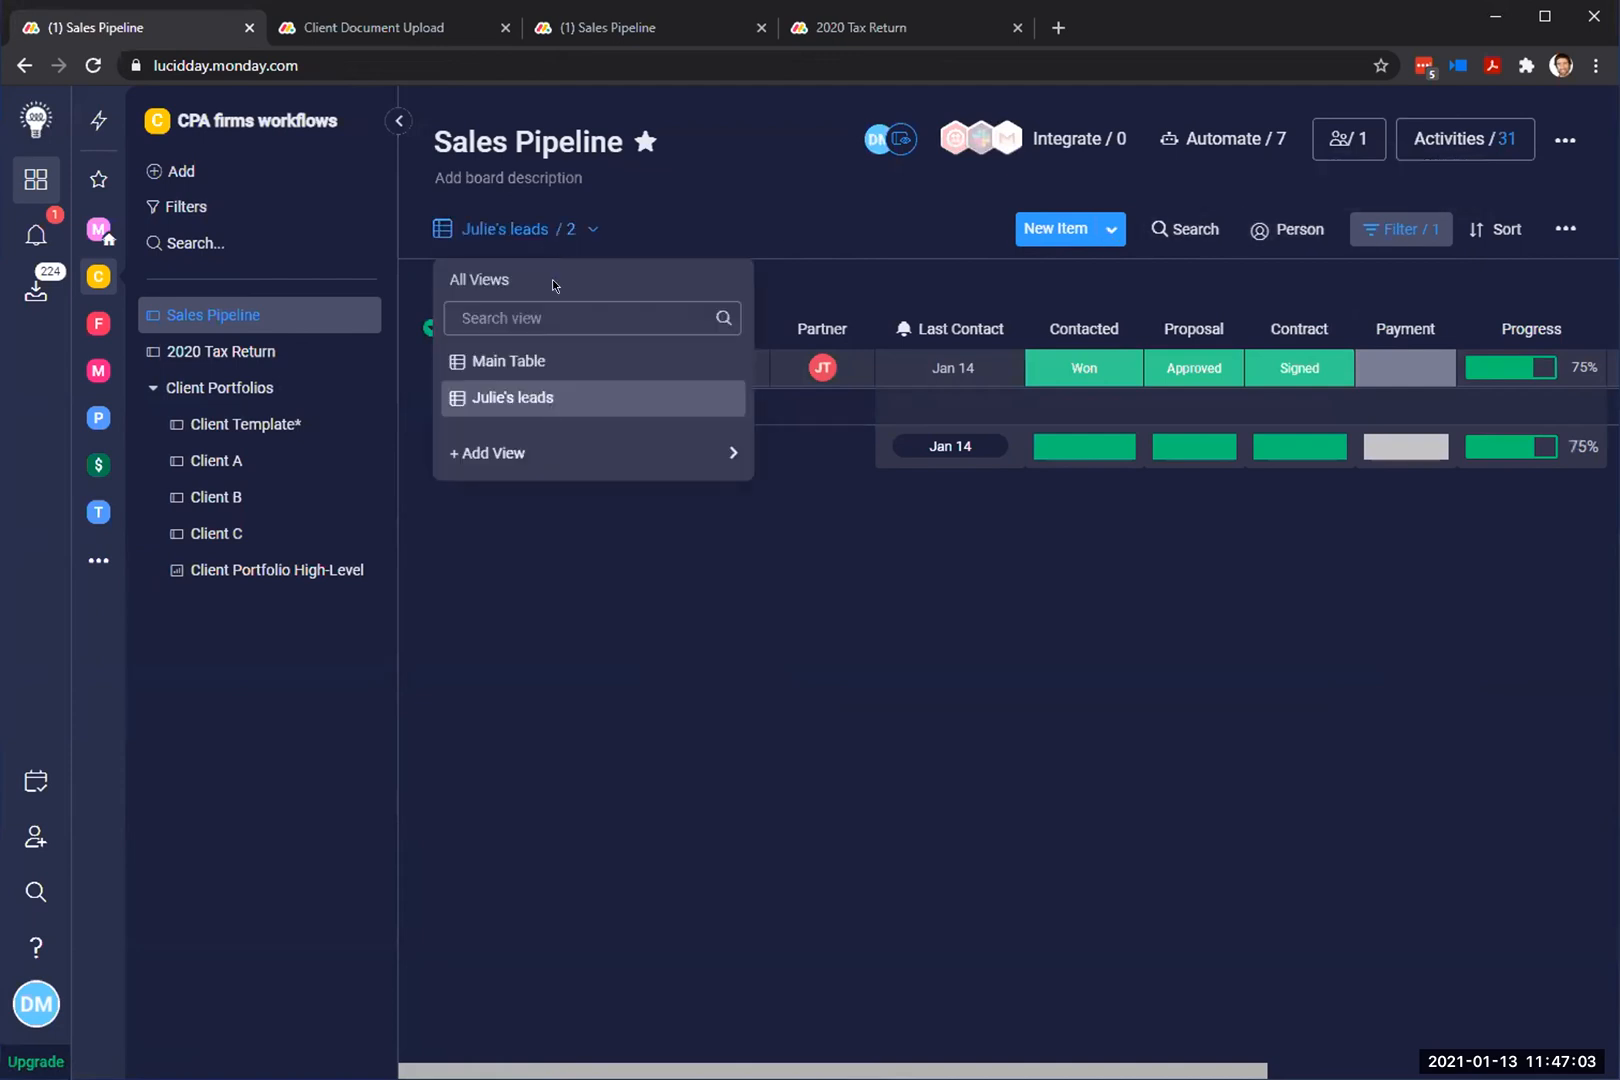
{"action": "left_click", "coordinate": [543, 365]}
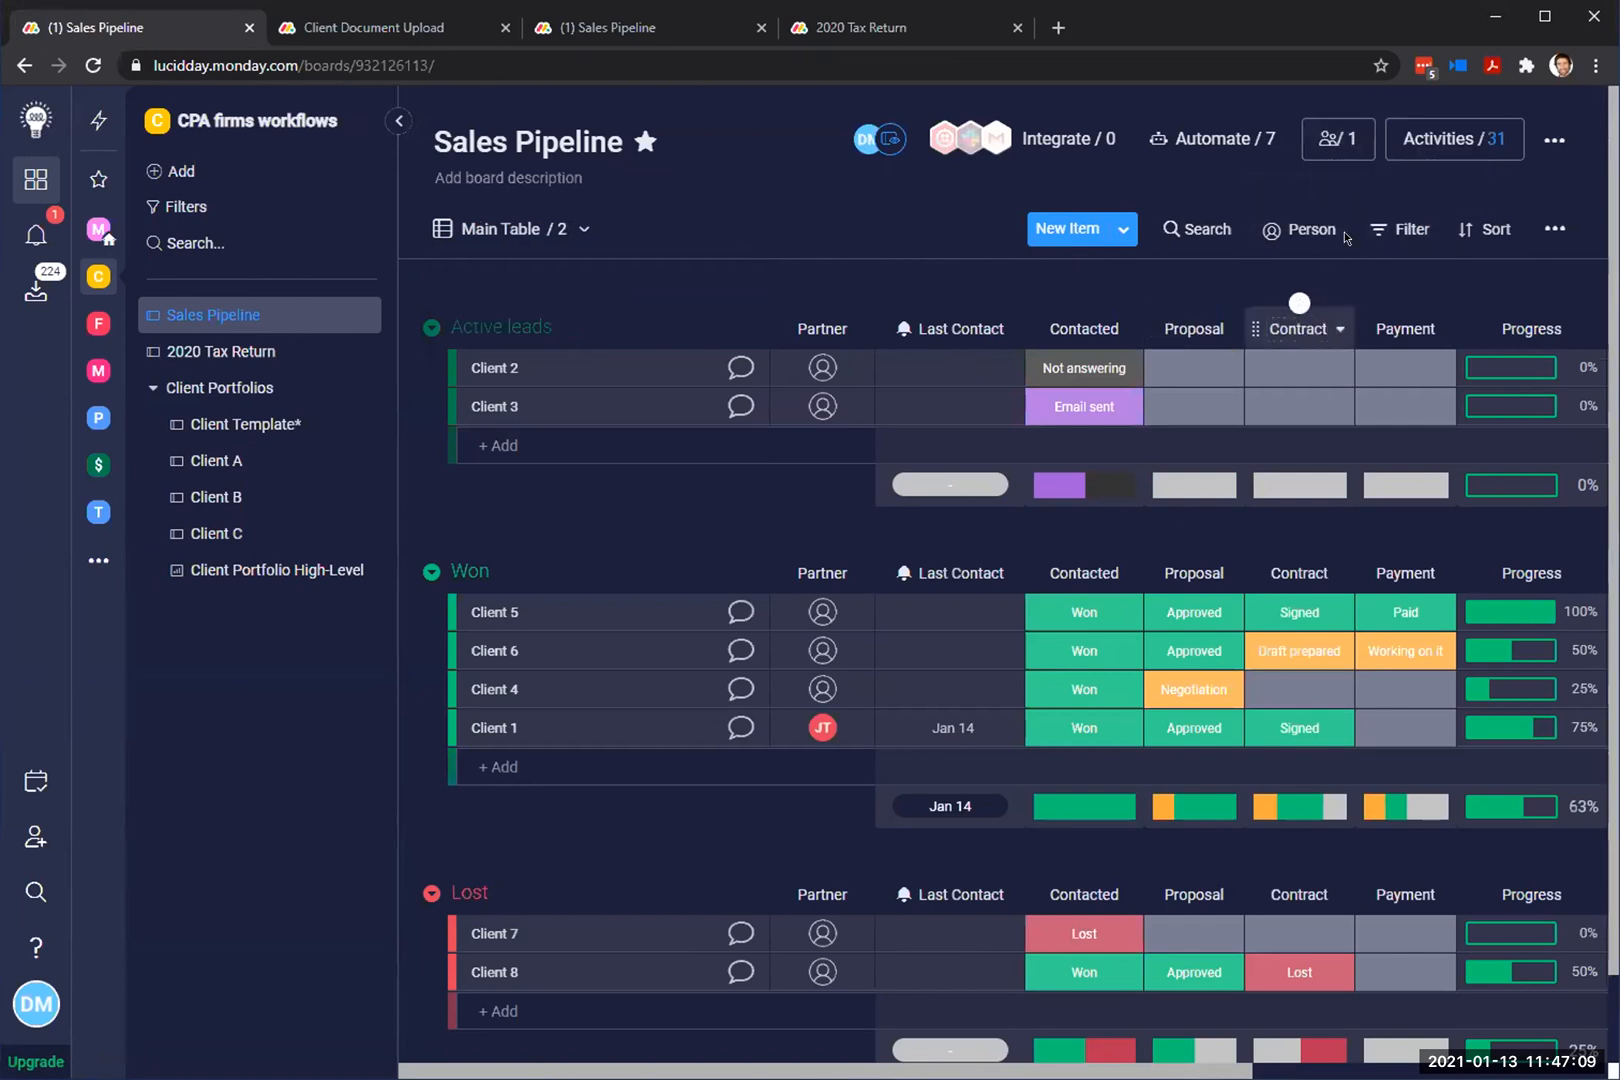
Step: Review the Sales Pipeline board's activity log of recent item, status and column changes, then close it
{"action": "left_click", "coordinate": [1483, 137]}
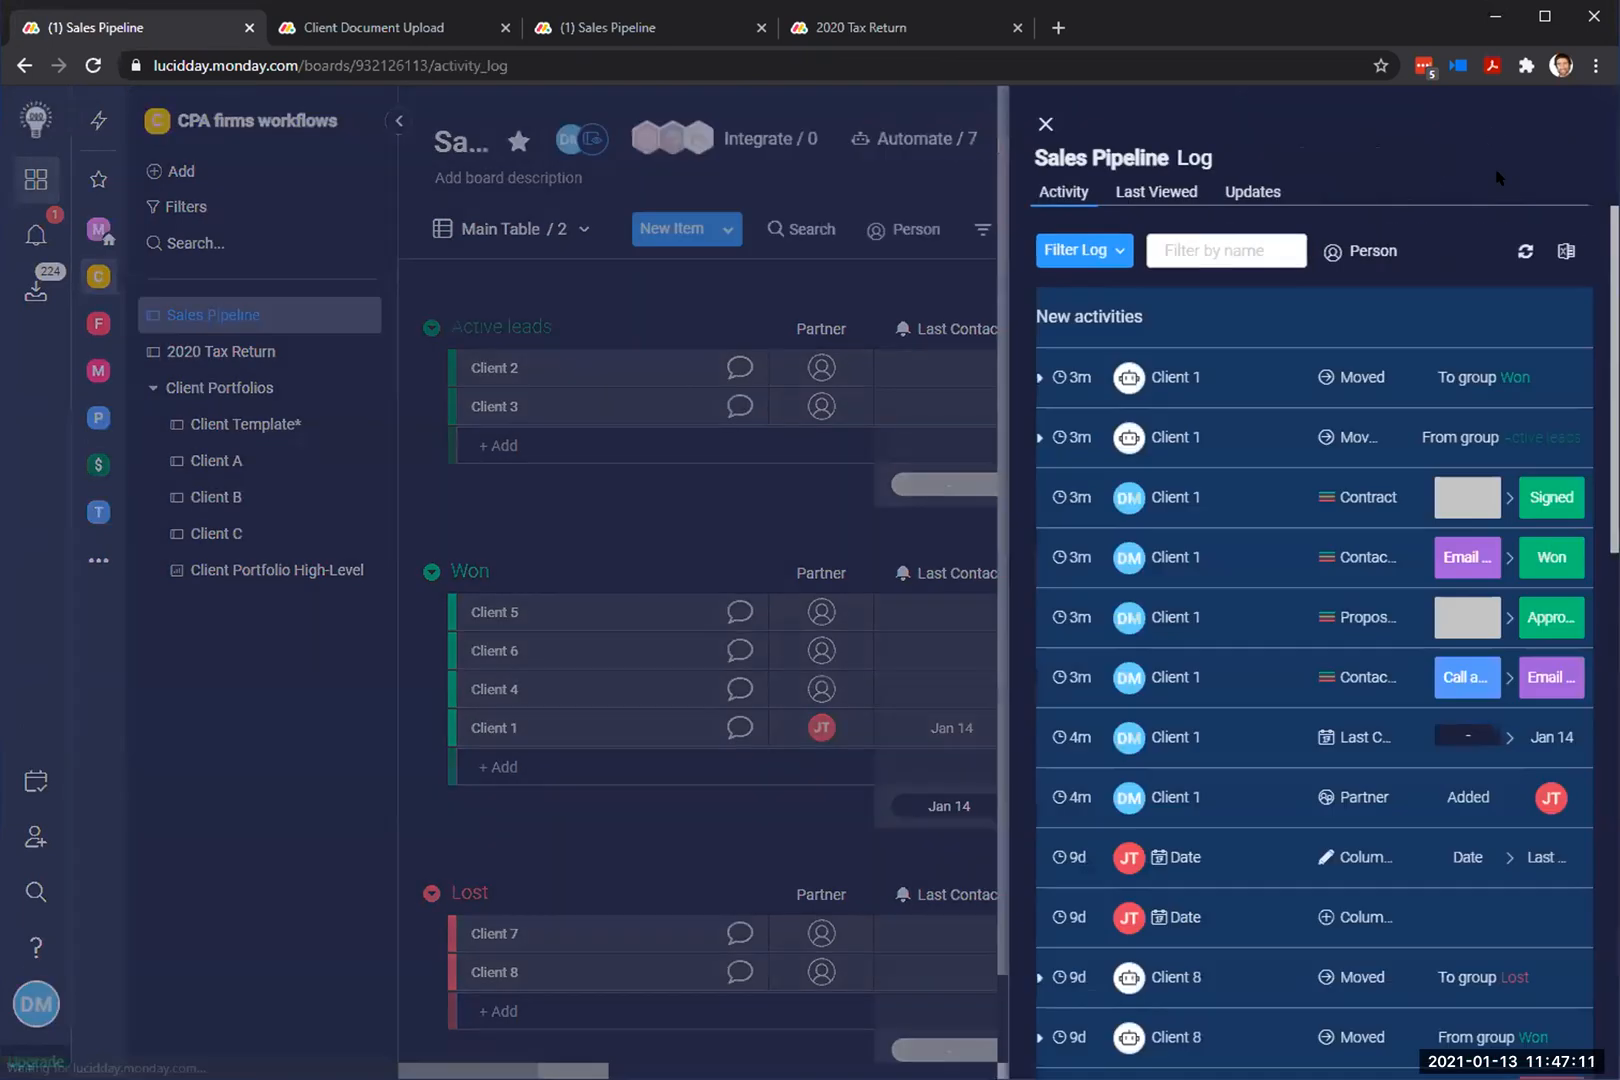
{"action": "scroll", "coordinate": [1306, 611], "scroll_direction": "down", "scroll_amount": 1}
{"action": "scroll", "coordinate": [1306, 611], "scroll_direction": "down", "scroll_amount": 6}
{"action": "scroll", "coordinate": [1315, 590], "scroll_direction": "up", "scroll_amount": 7}
{"action": "scroll", "coordinate": [1325, 563], "scroll_direction": "down", "scroll_amount": 3}
{"action": "scroll", "coordinate": [1300, 500], "scroll_direction": "up", "scroll_amount": 4}
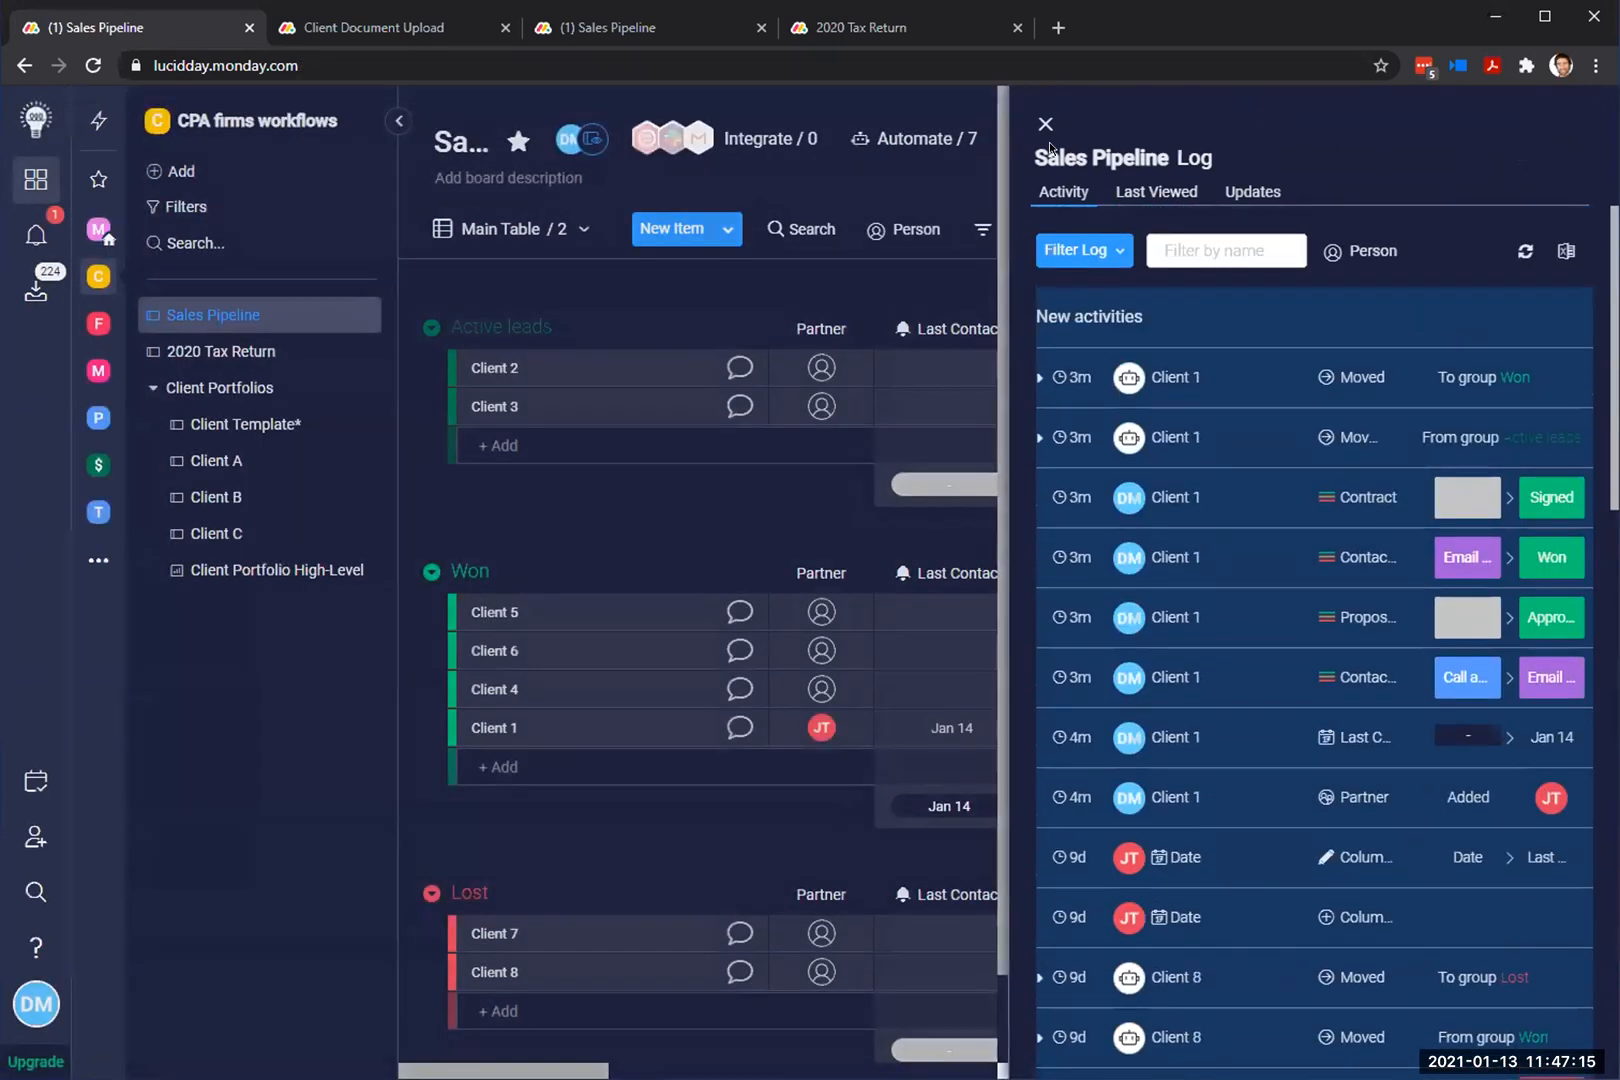
{"action": "left_click", "coordinate": [1044, 124]}
{"action": "right_click", "coordinate": [1044, 124]}
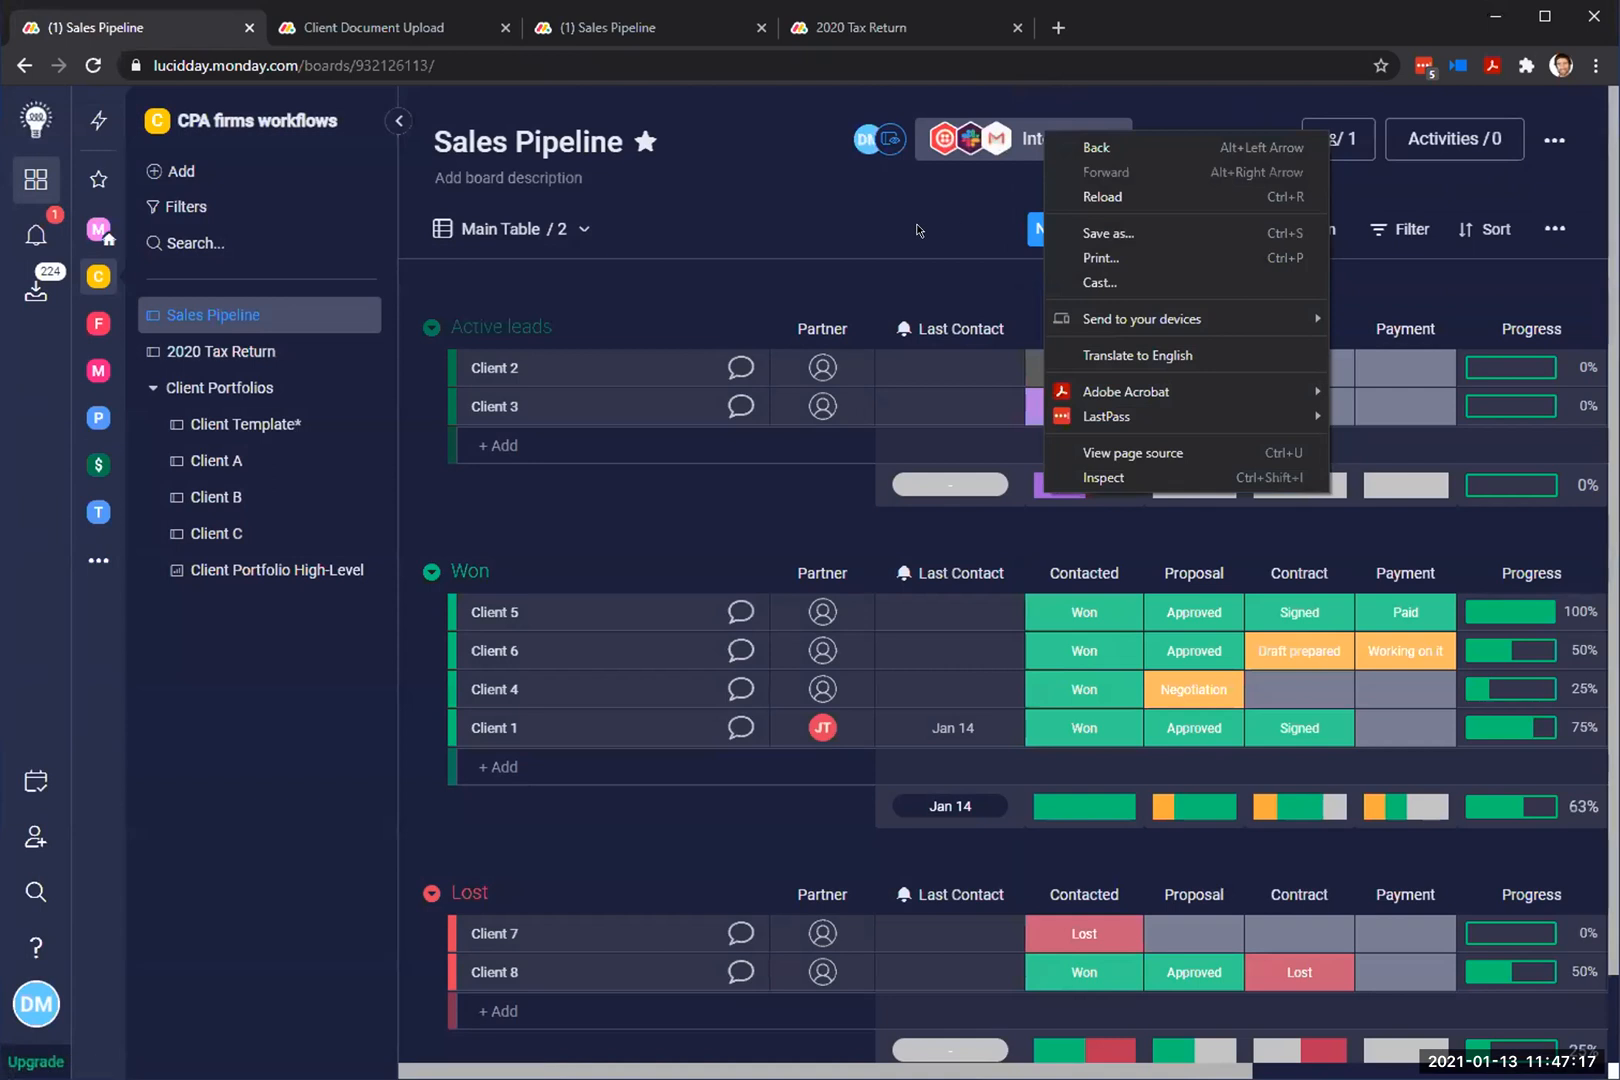
{"action": "left_click", "coordinate": [583, 229]}
Step: Browse the apps offered in the Integrations Center for the Sales Pipeline board and close it without adding any
{"action": "left_click", "coordinate": [1068, 138]}
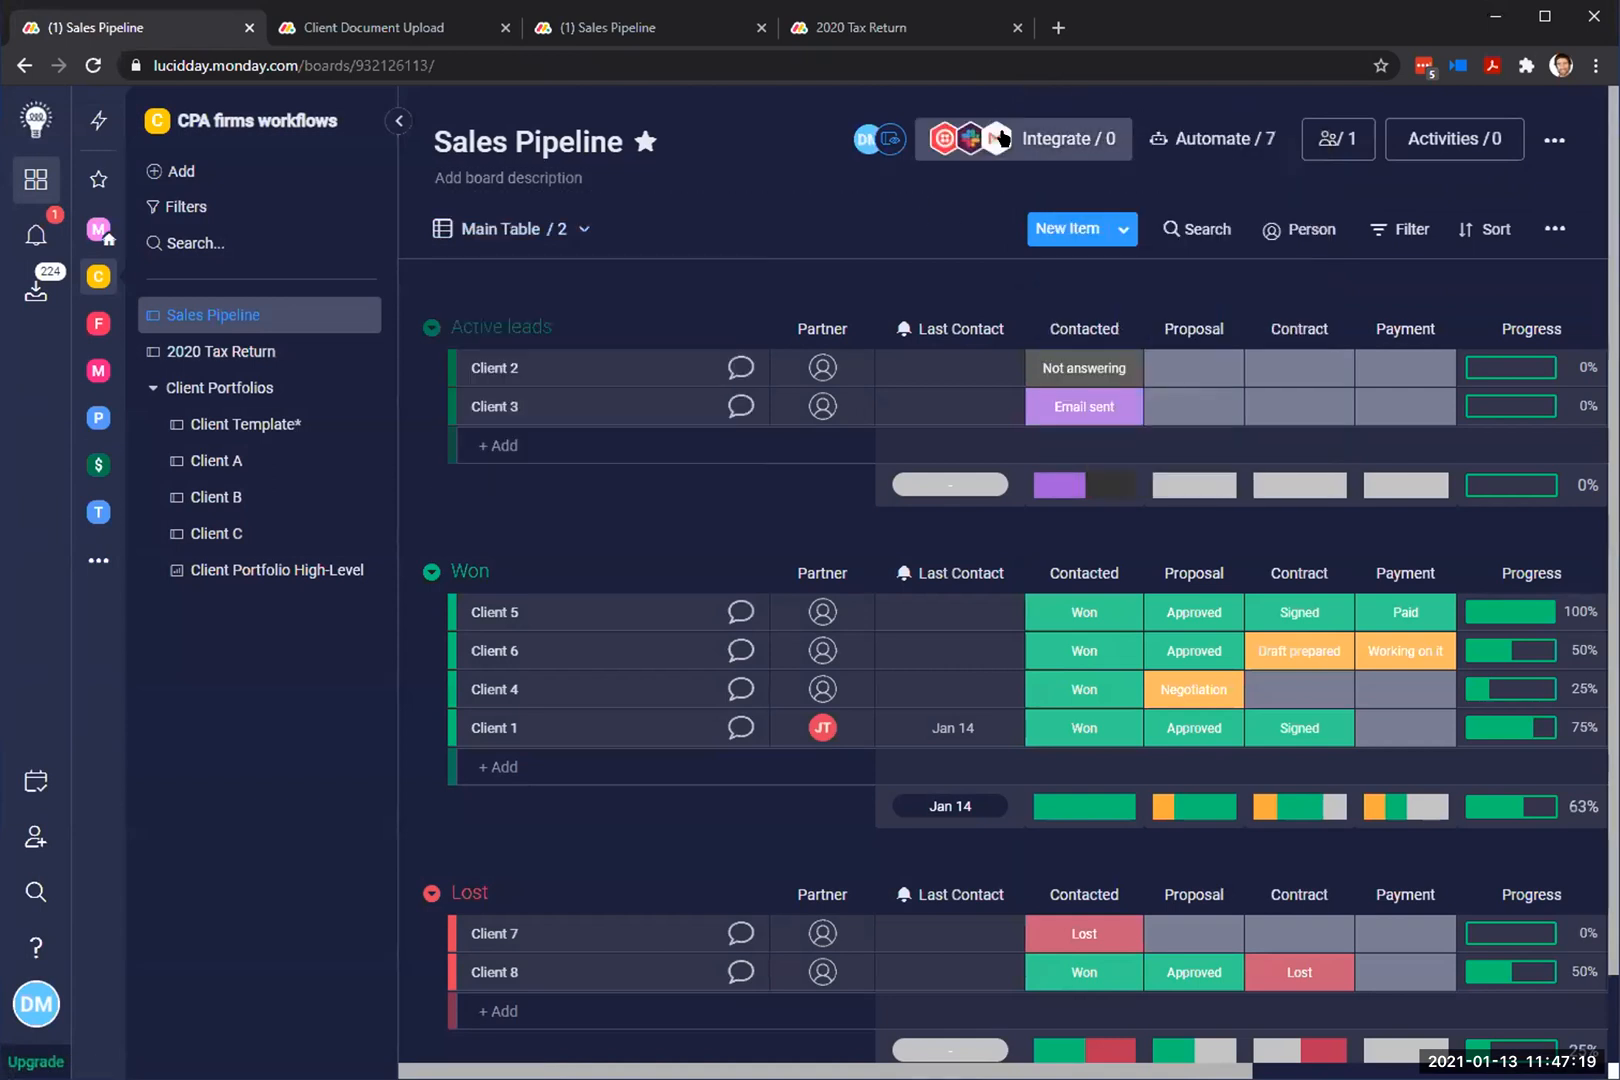
{"action": "left_click", "coordinate": [645, 150]}
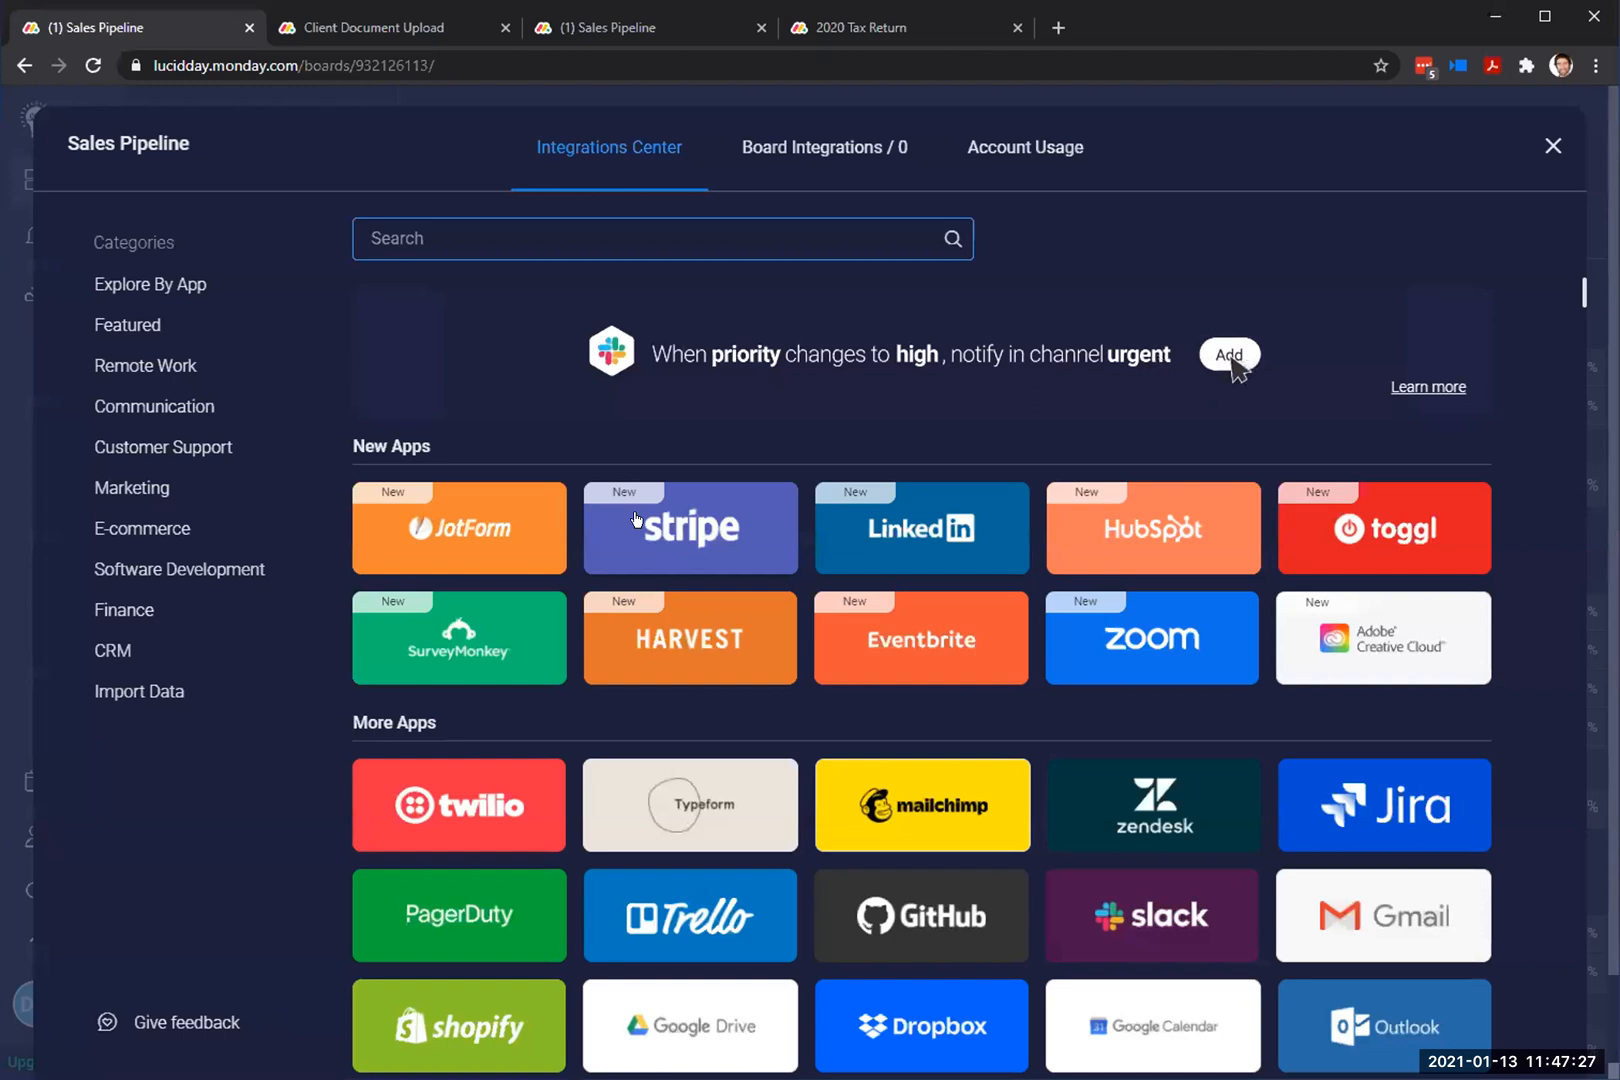
{"action": "scroll", "coordinate": [662, 600], "scroll_direction": "down", "scroll_amount": 1}
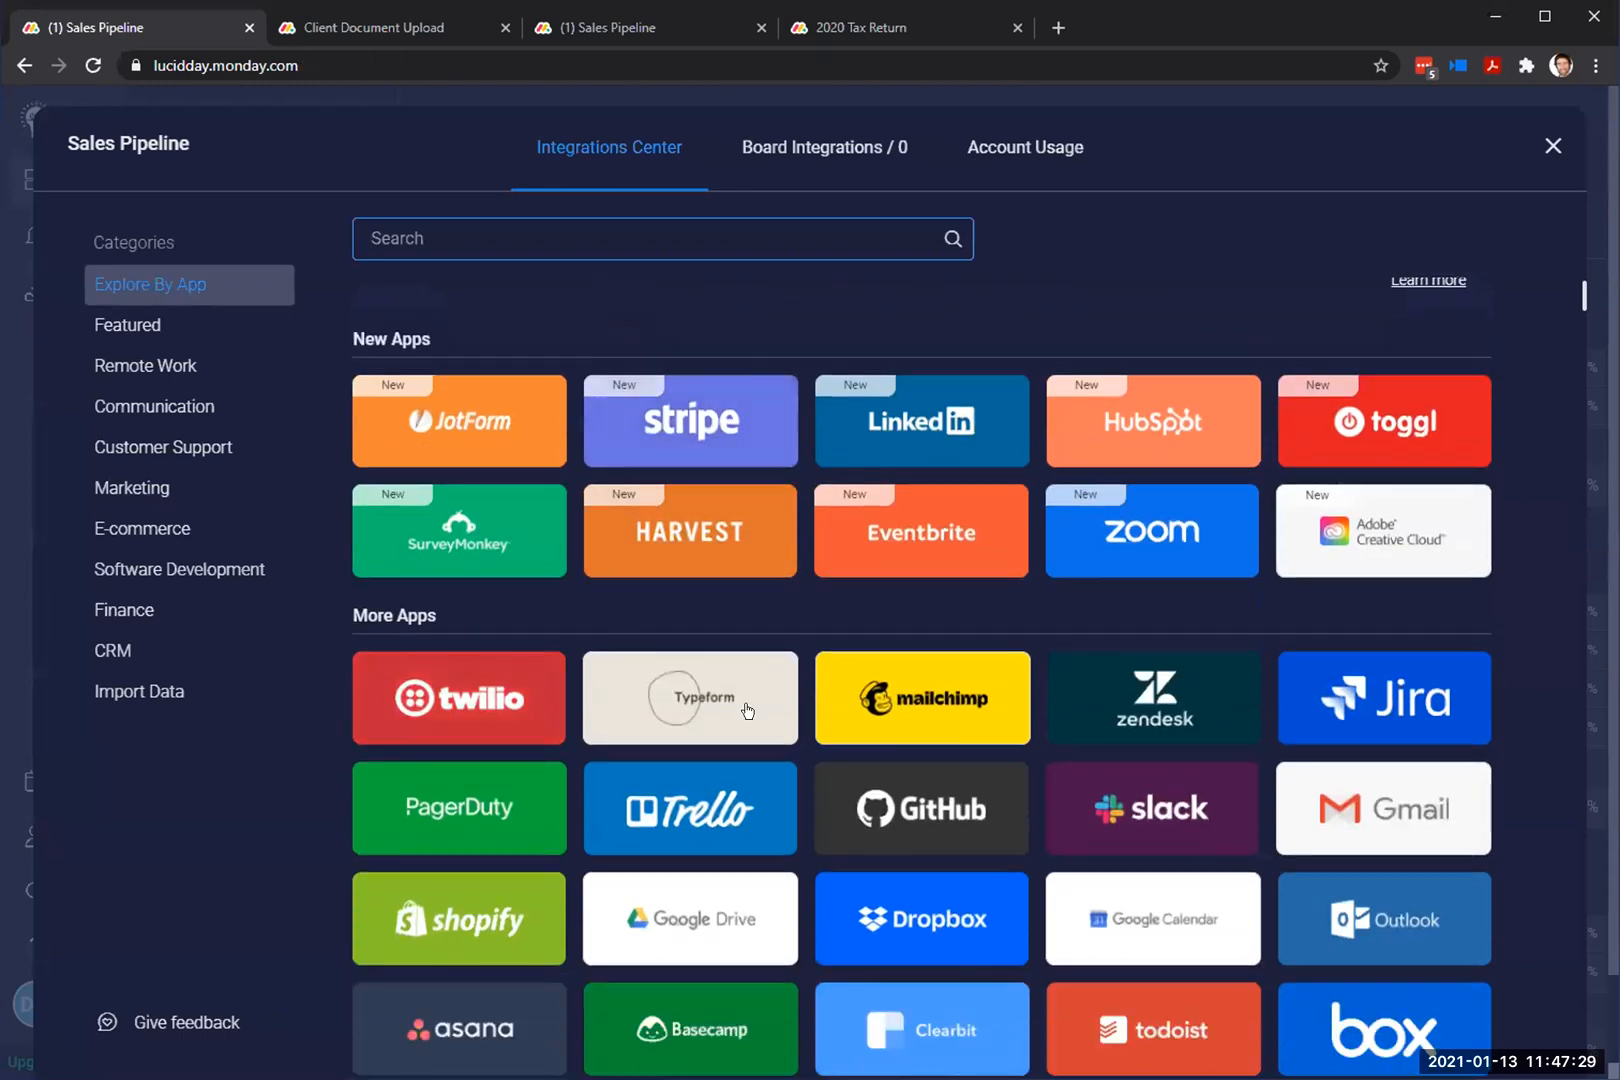
{"action": "scroll", "coordinate": [620, 660], "scroll_direction": "down", "scroll_amount": 1}
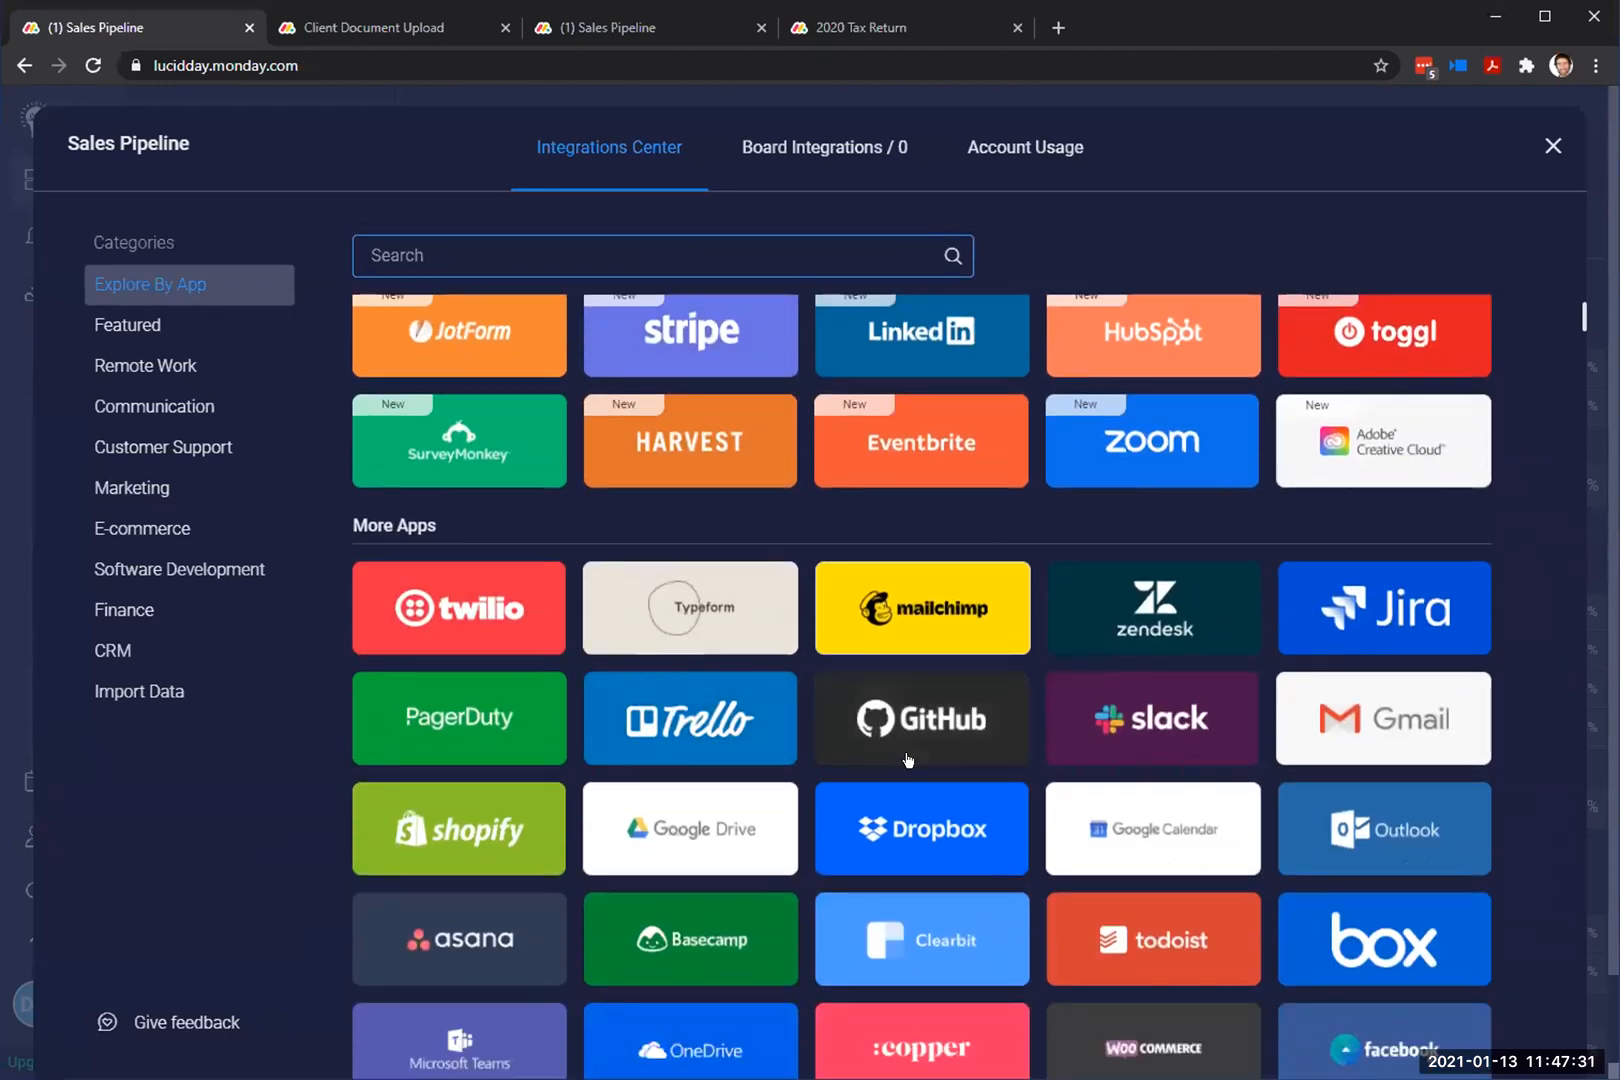
{"action": "scroll", "coordinate": [754, 783], "scroll_direction": "down", "scroll_amount": 3}
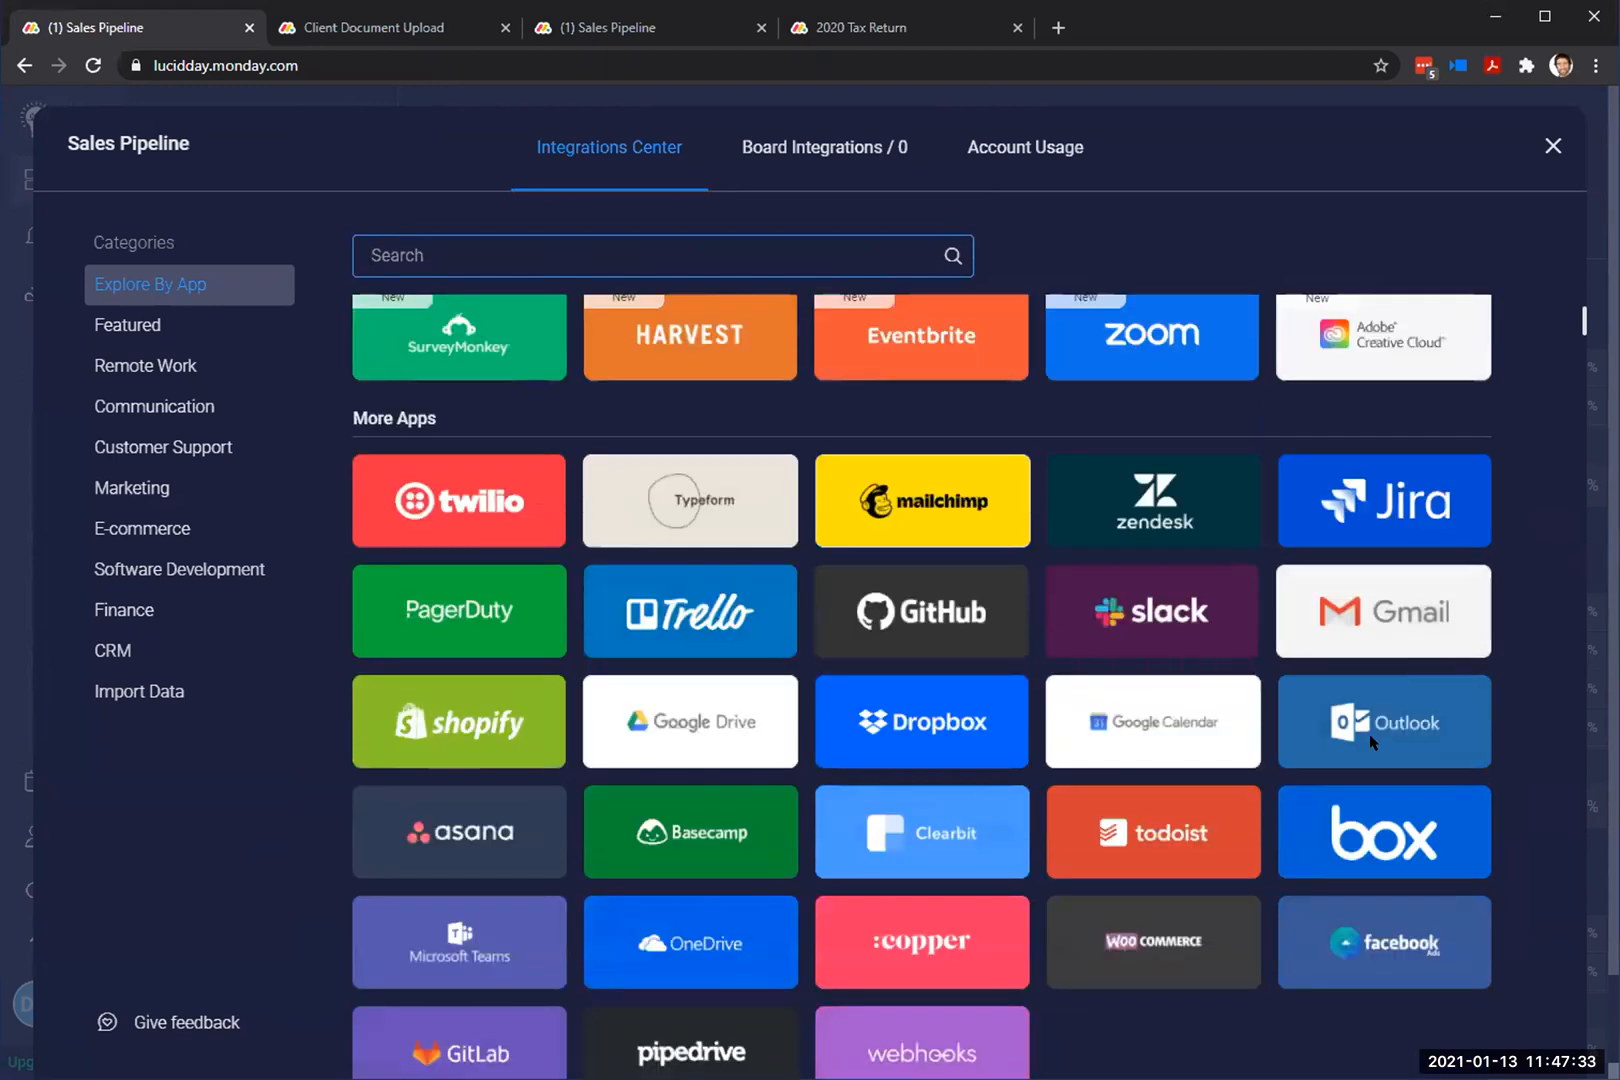
{"action": "scroll", "coordinate": [1235, 853], "scroll_direction": "down", "scroll_amount": 5}
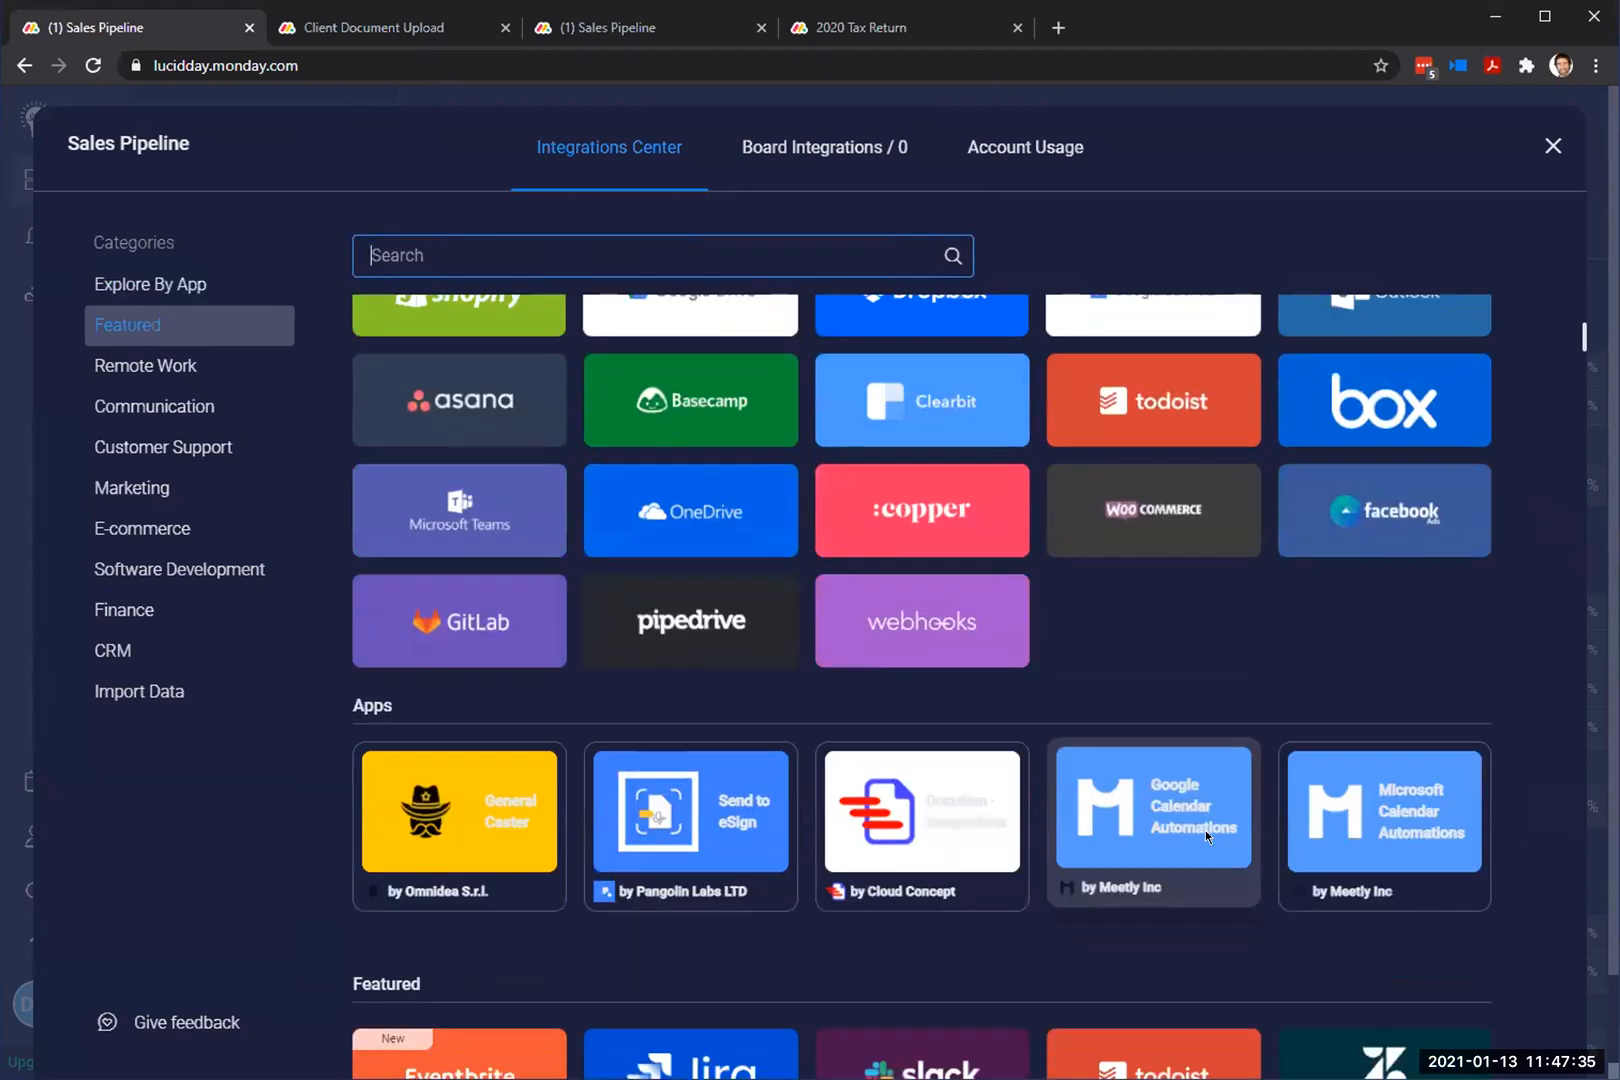
{"action": "scroll", "coordinate": [1376, 332], "scroll_direction": "up", "scroll_amount": 3}
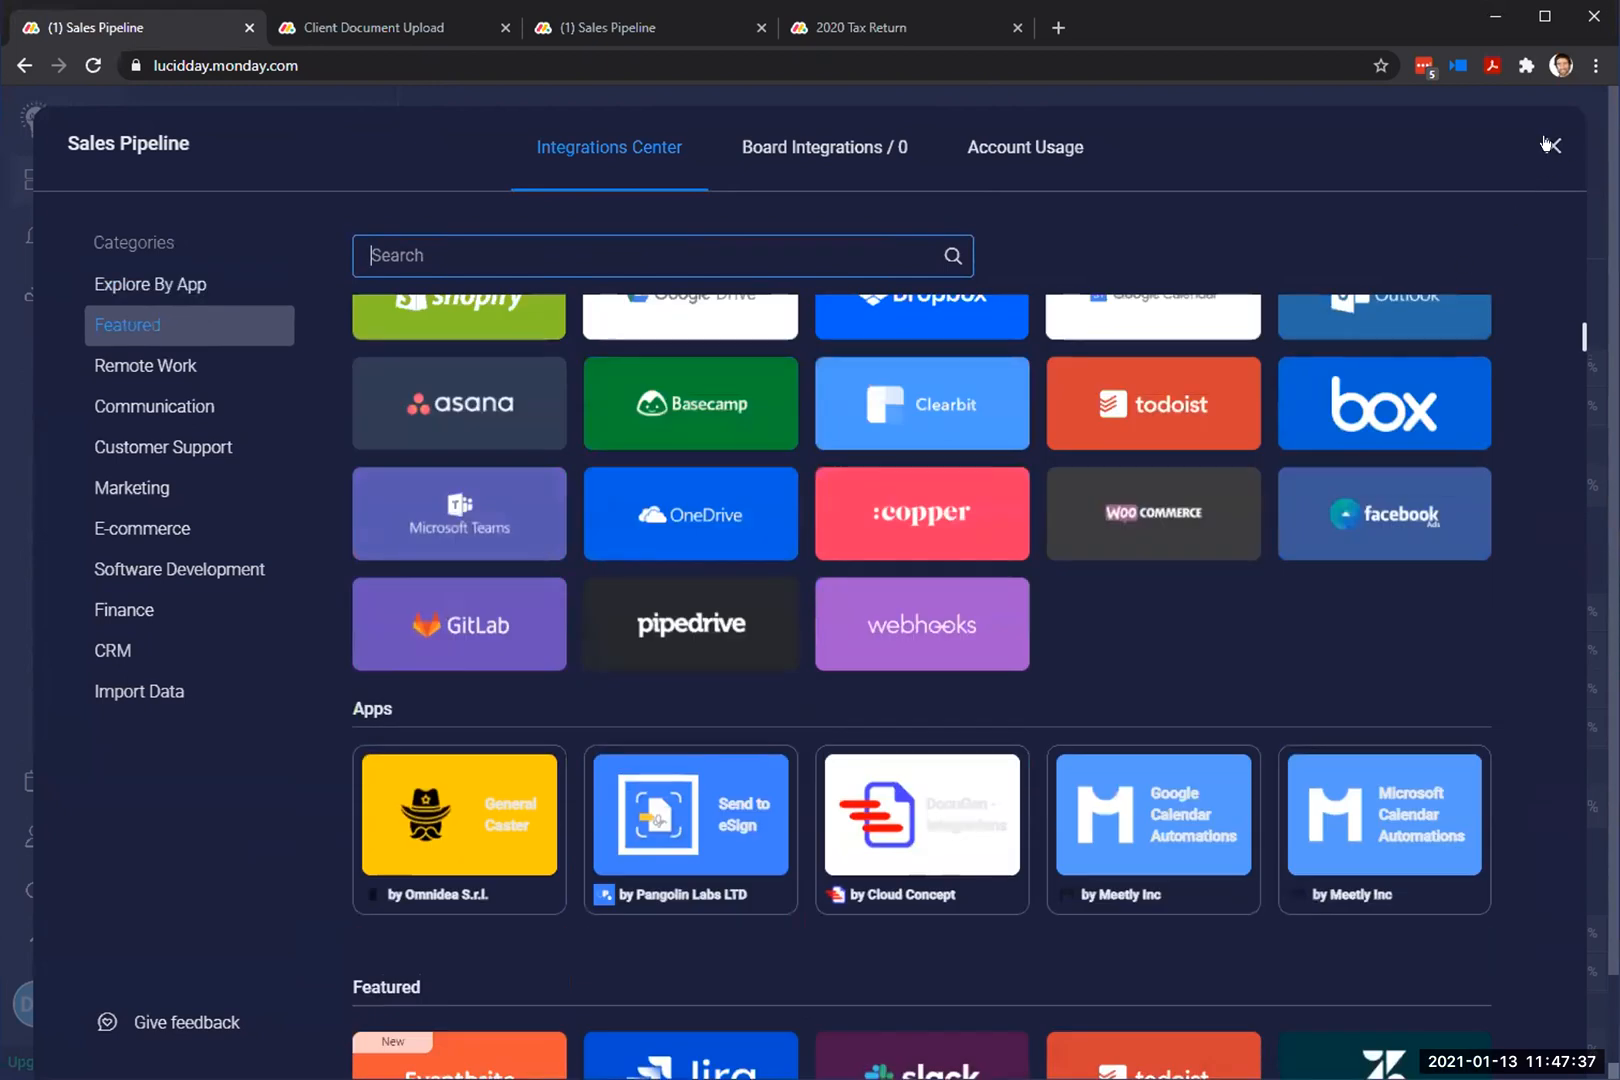
{"action": "left_click", "coordinate": [1552, 147]}
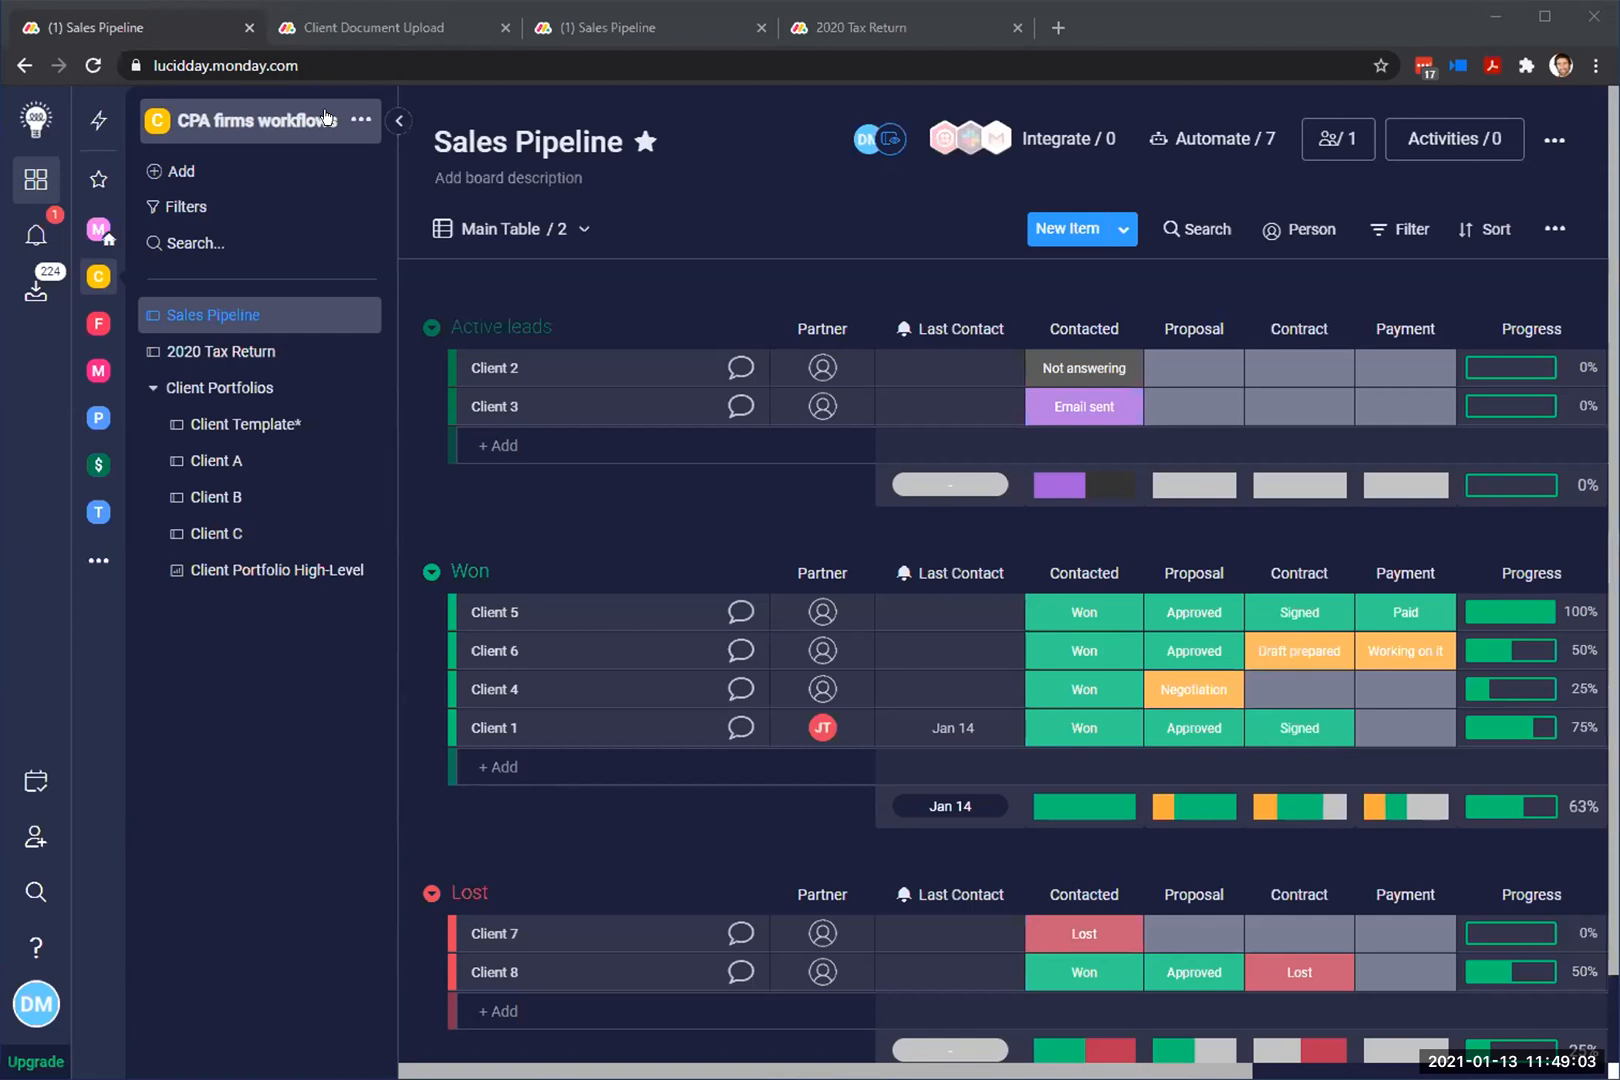
Step: Open the Client Template* board and look over its 2020 Tax Return and January 2021 Bookkeeping groups
{"action": "left_click", "coordinate": [221, 431]}
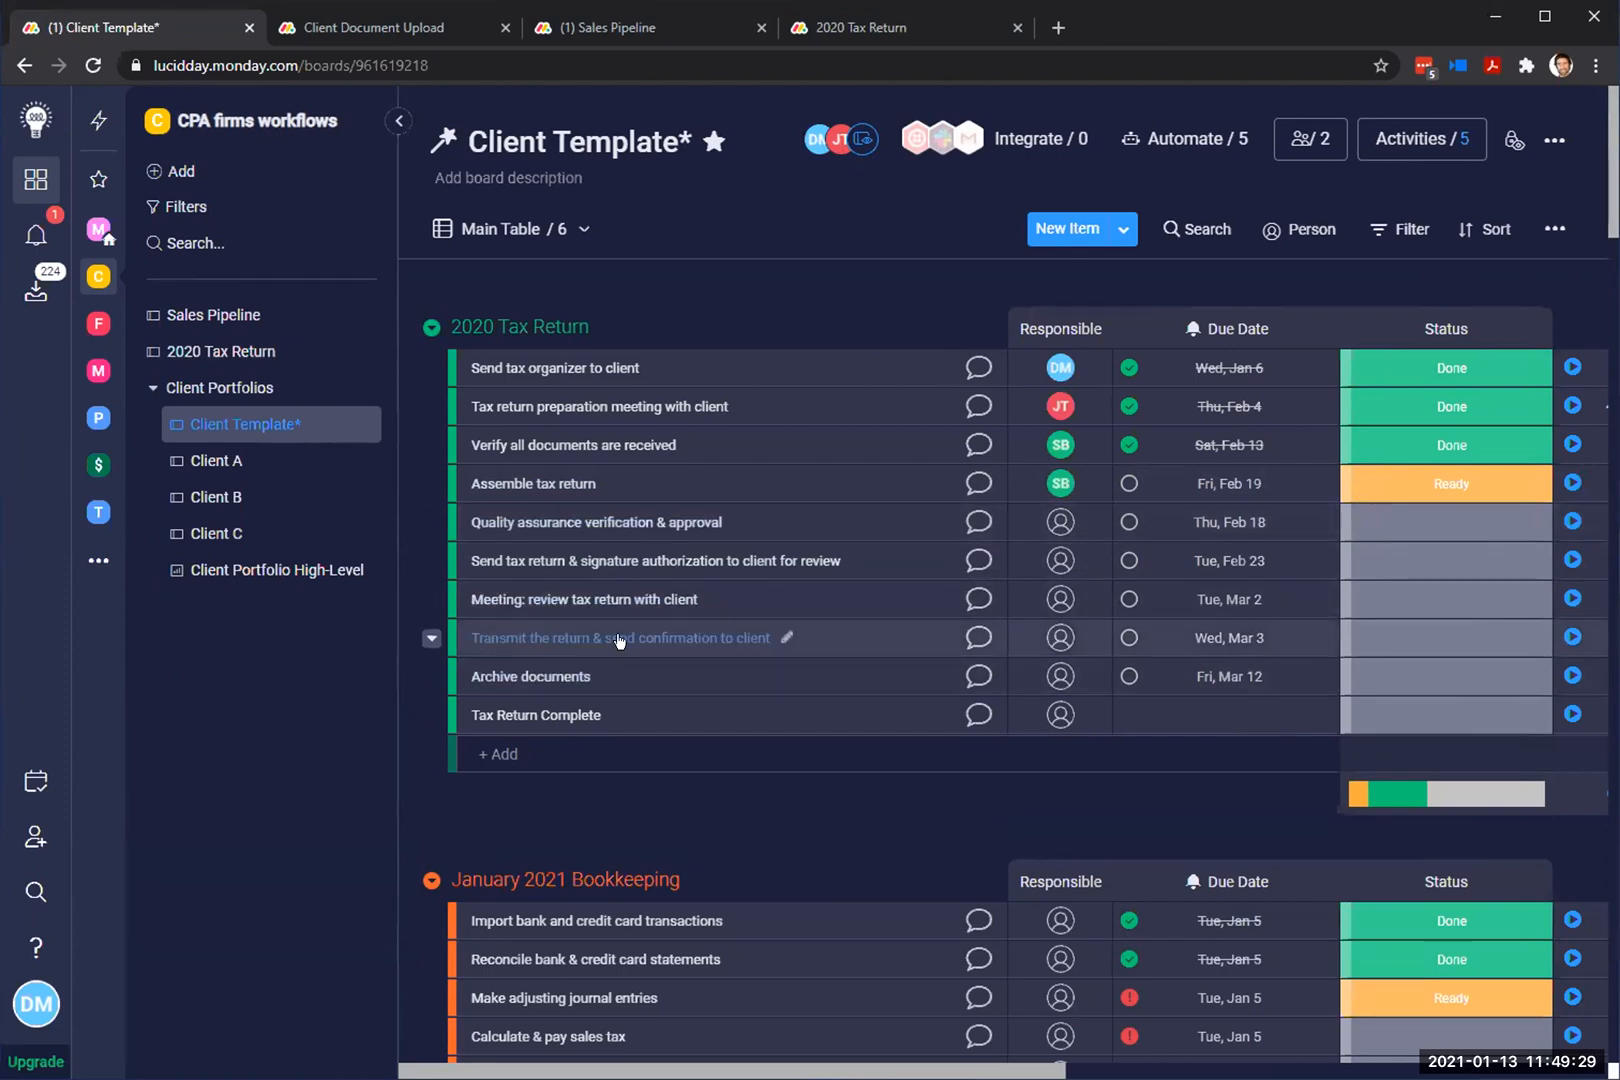
{"action": "scroll", "coordinate": [622, 603], "scroll_direction": "down", "scroll_amount": 2}
{"action": "scroll", "coordinate": [569, 640], "scroll_direction": "up", "scroll_amount": 2}
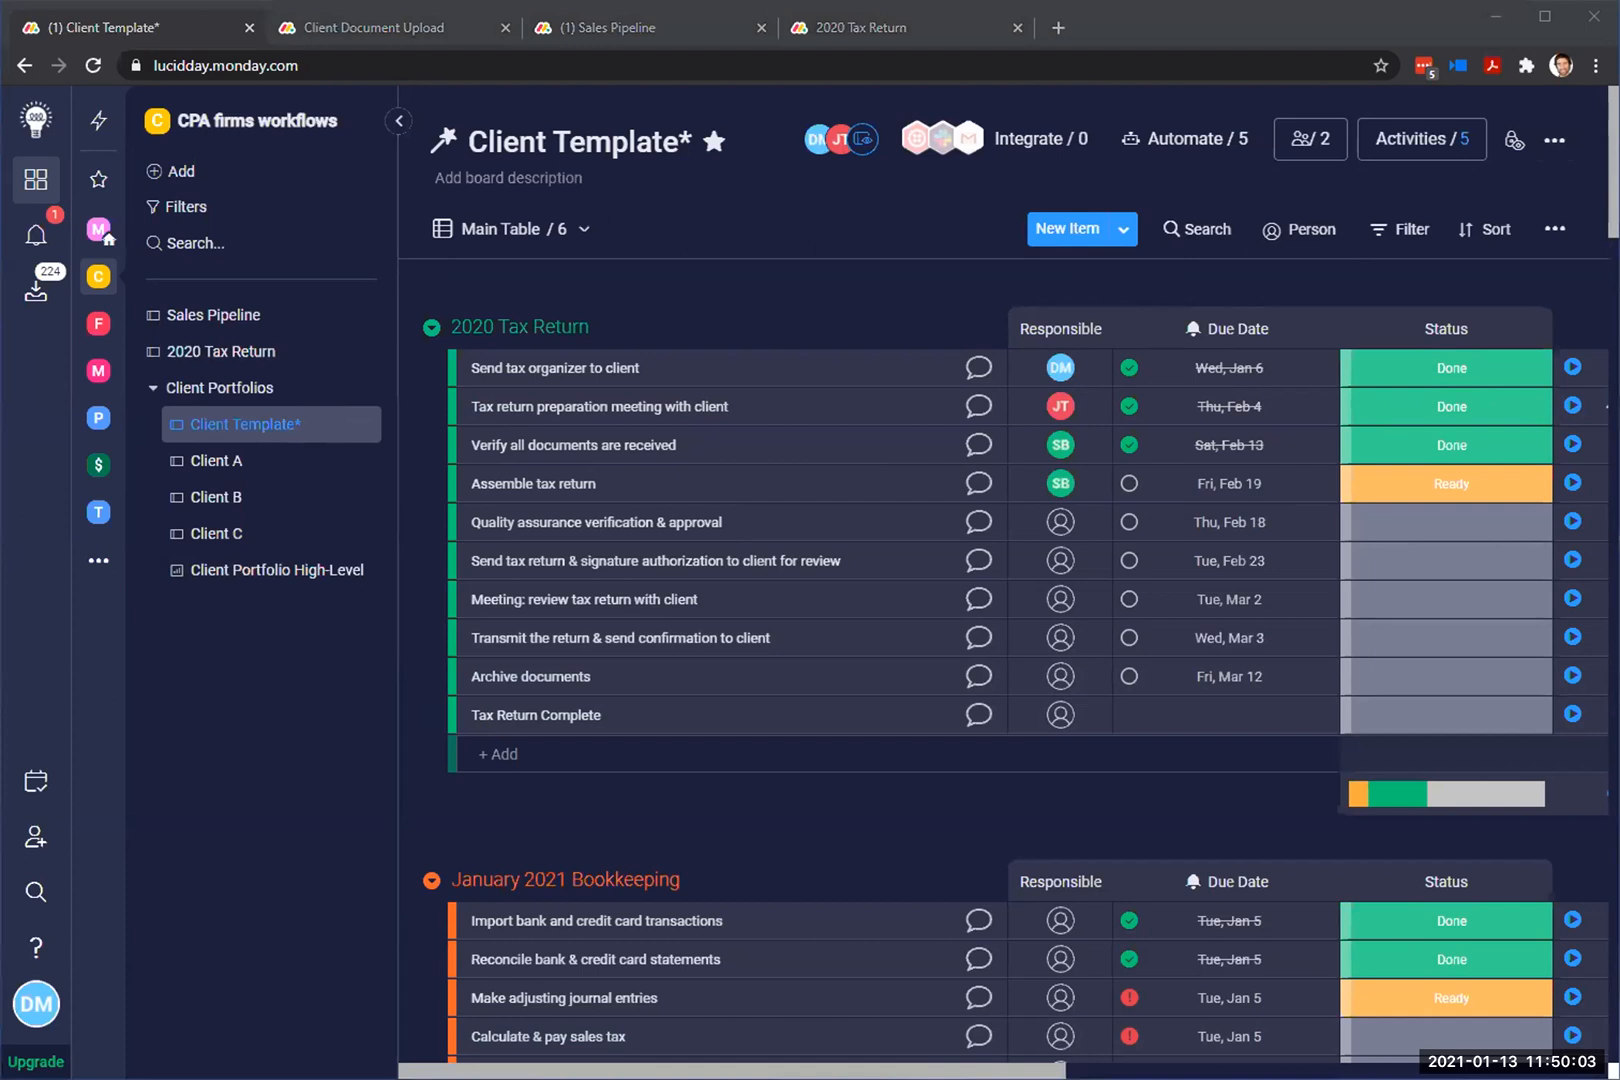
Step: Switch to the Google Slides webinar presentation and advance to the "Where do I go from here?" slide
{"action": "key", "text": "alt+Tab"}
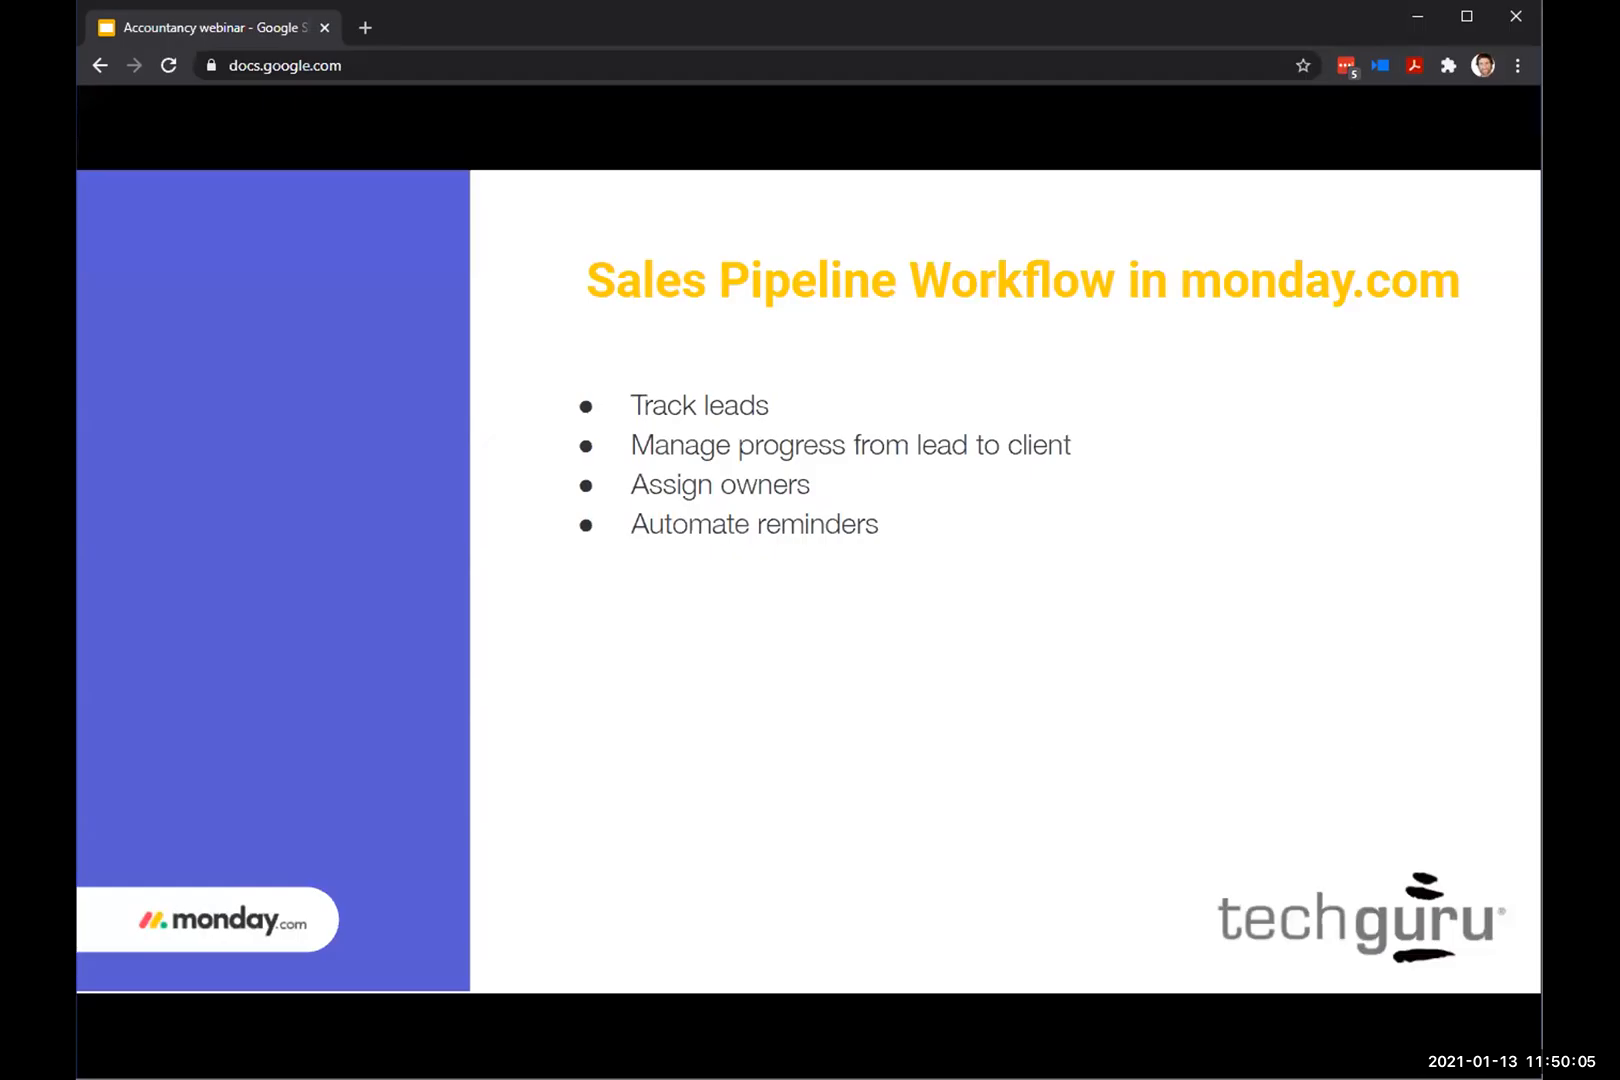
{"action": "key", "text": "Right"}
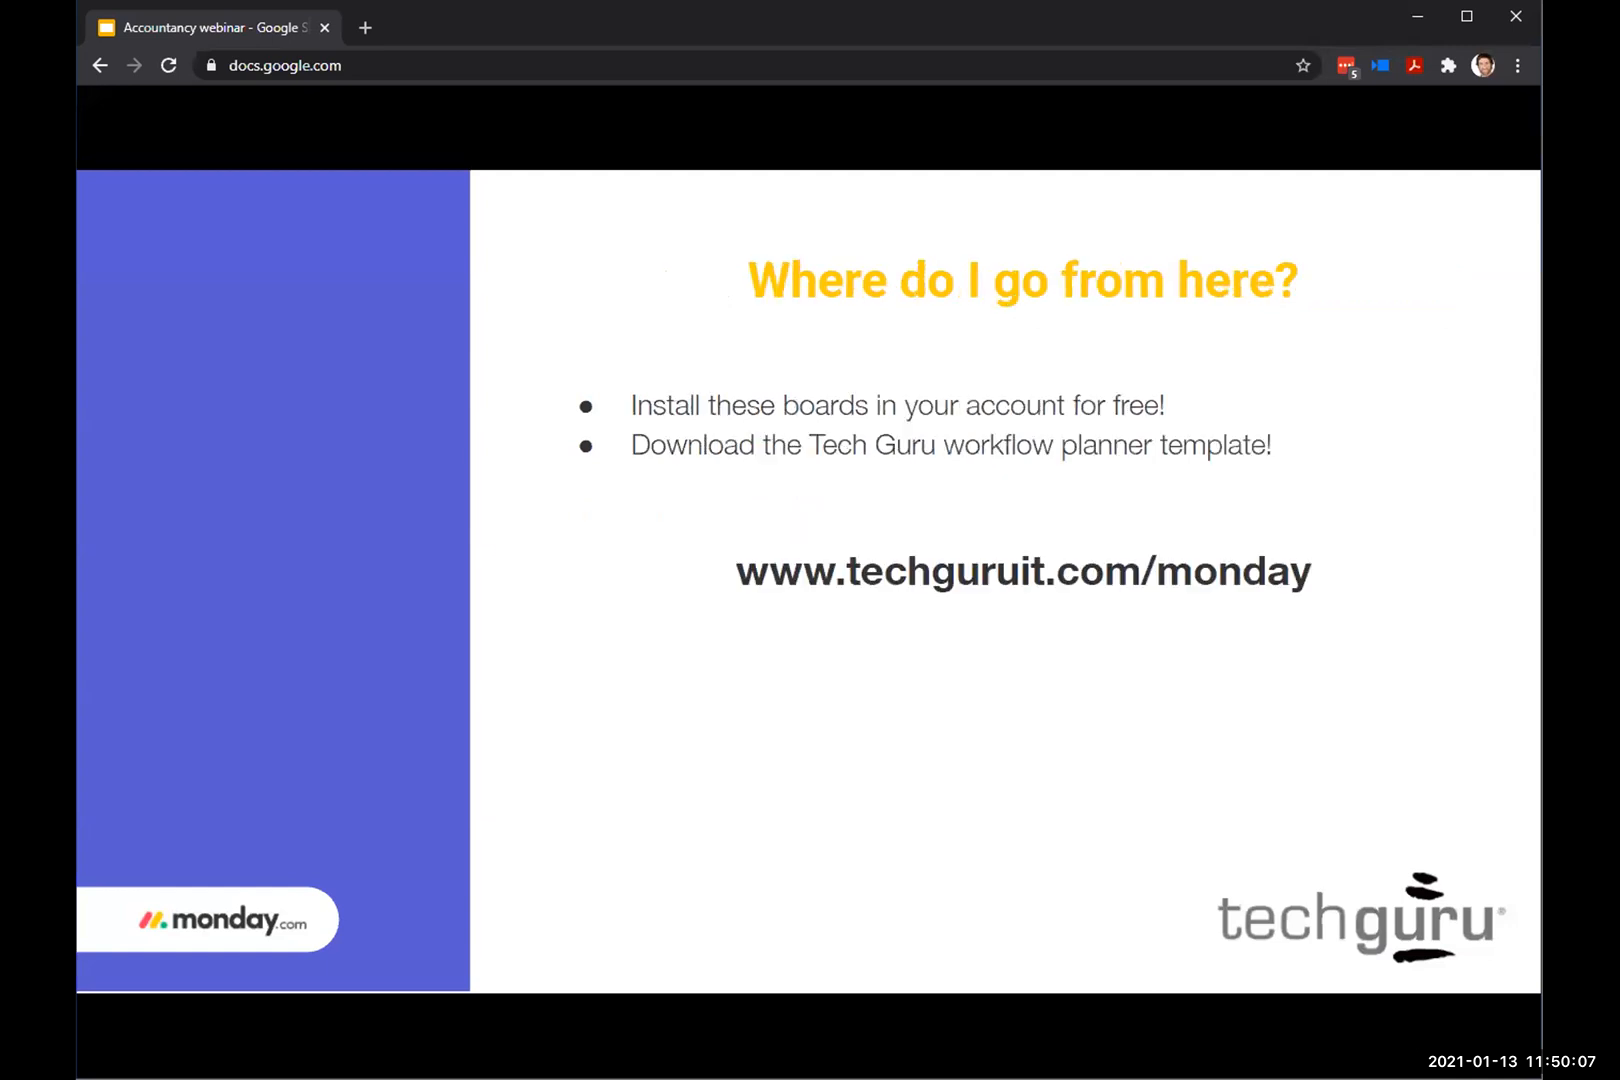
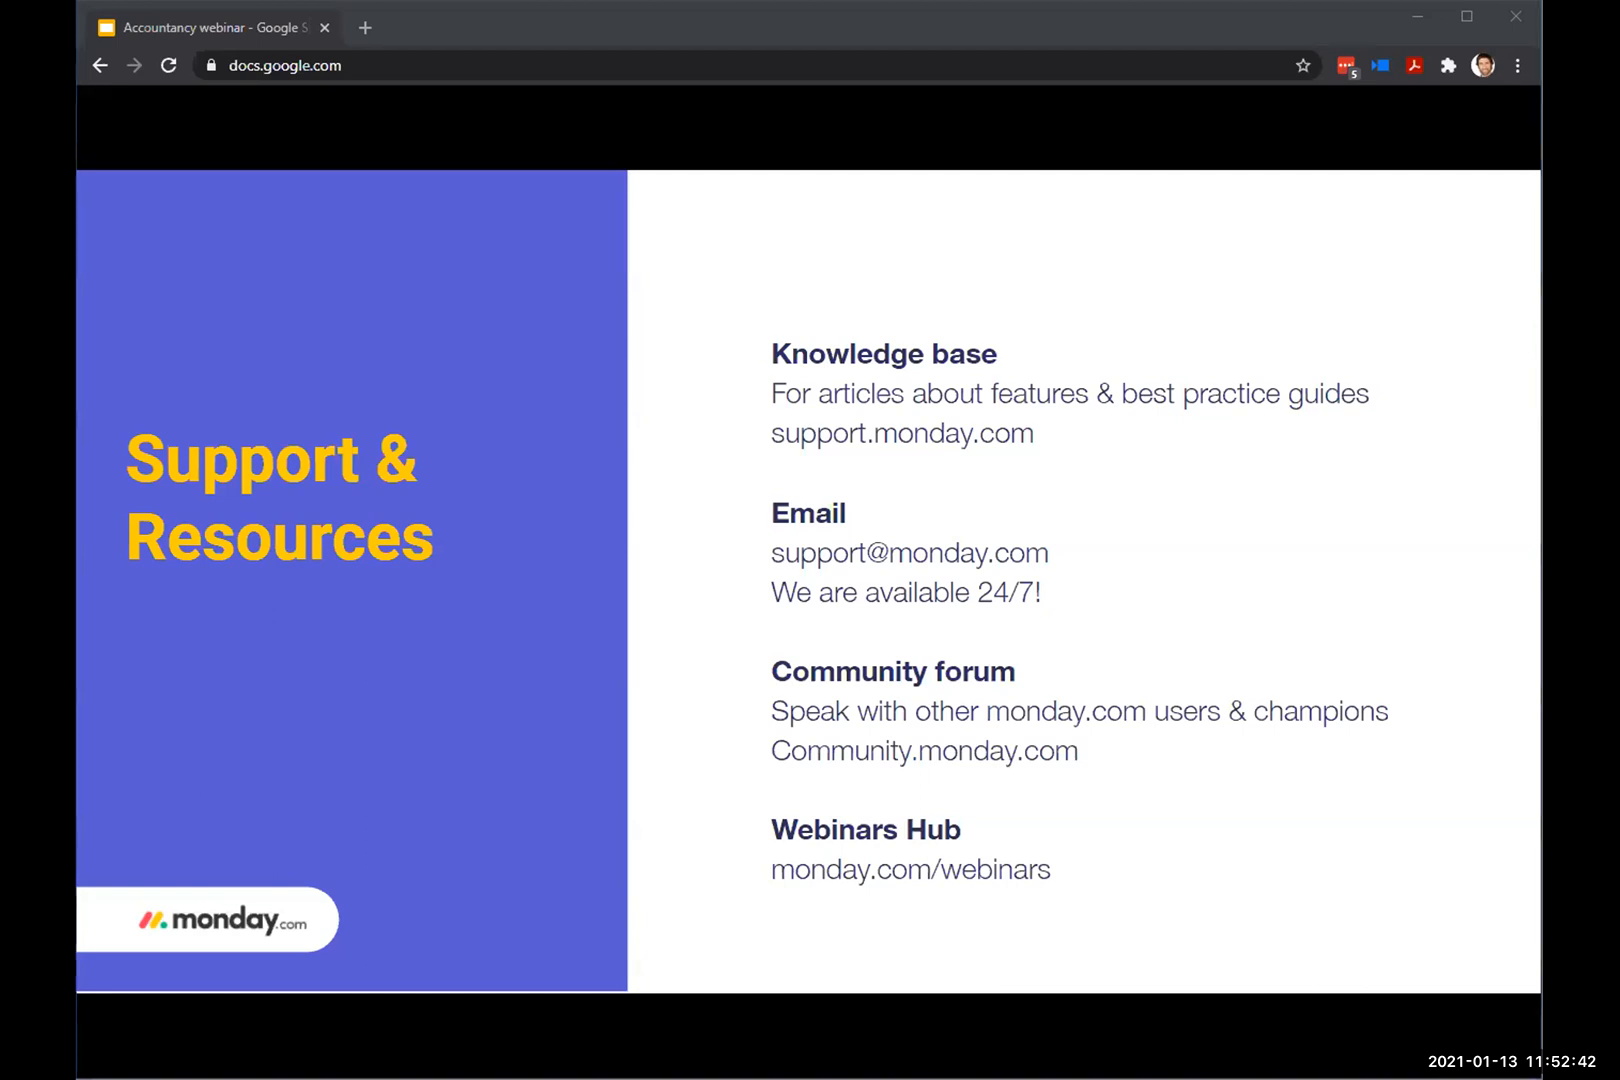
Step: Switch back to monday.com and open the Help Center
{"action": "key", "text": "alt+Tab"}
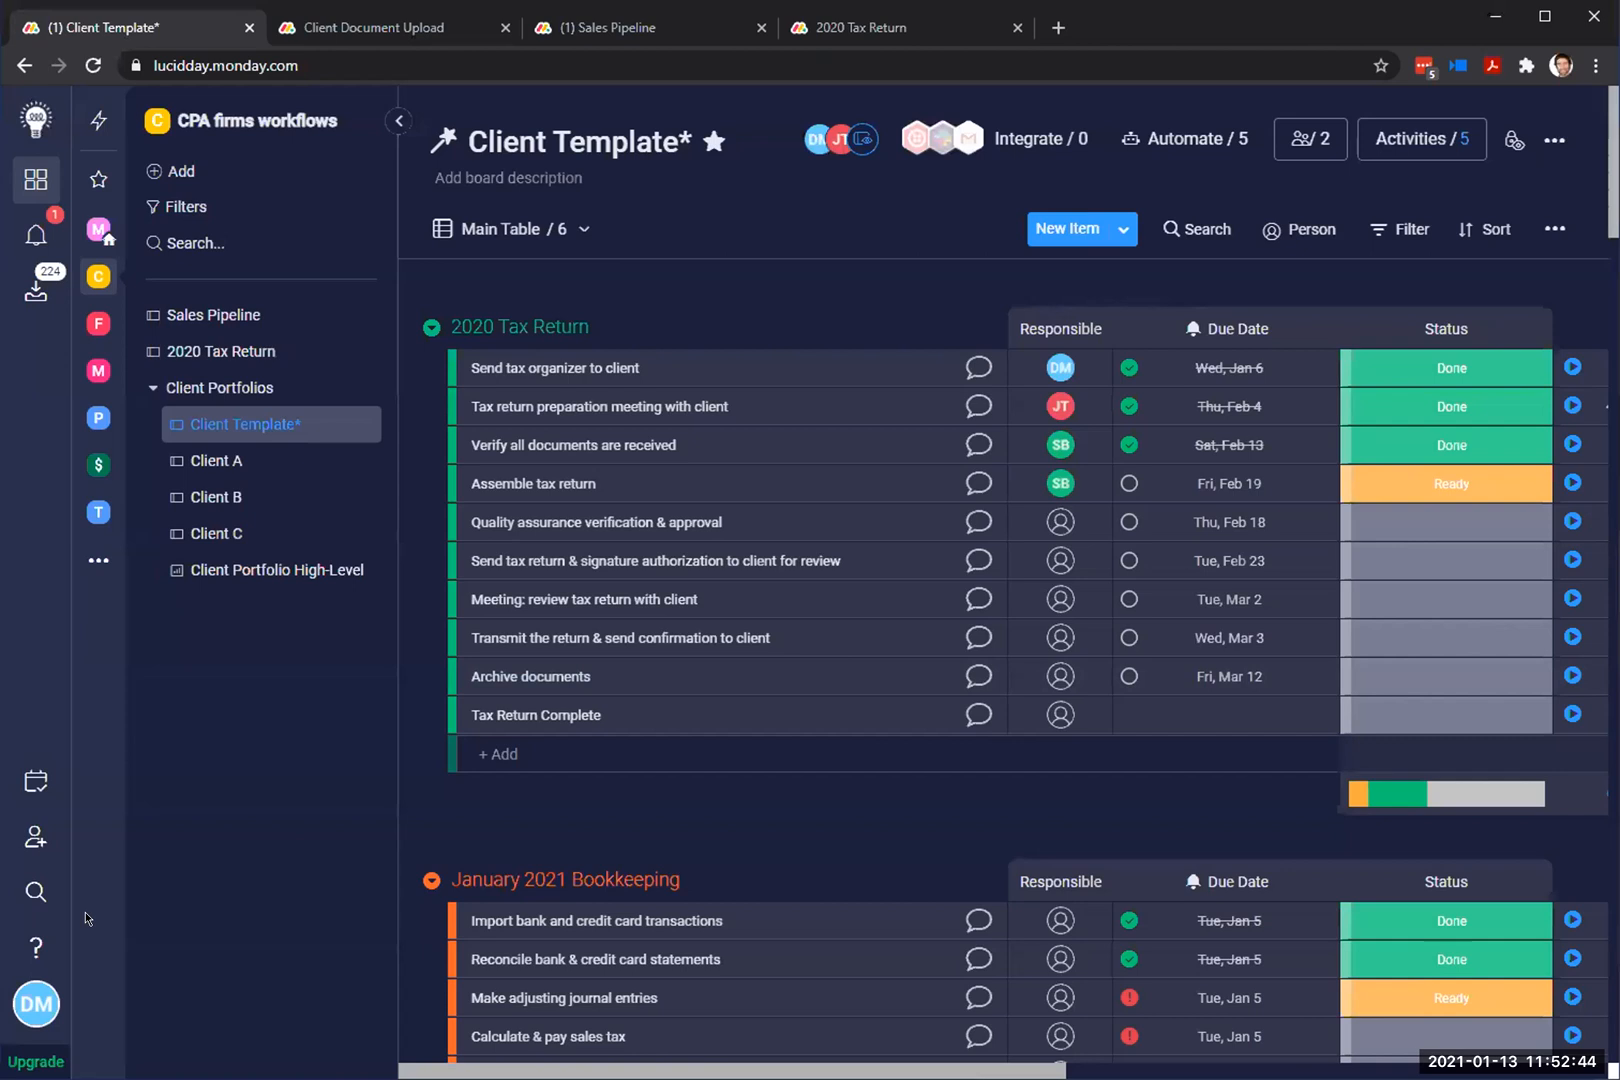
{"action": "left_click", "coordinate": [35, 950]}
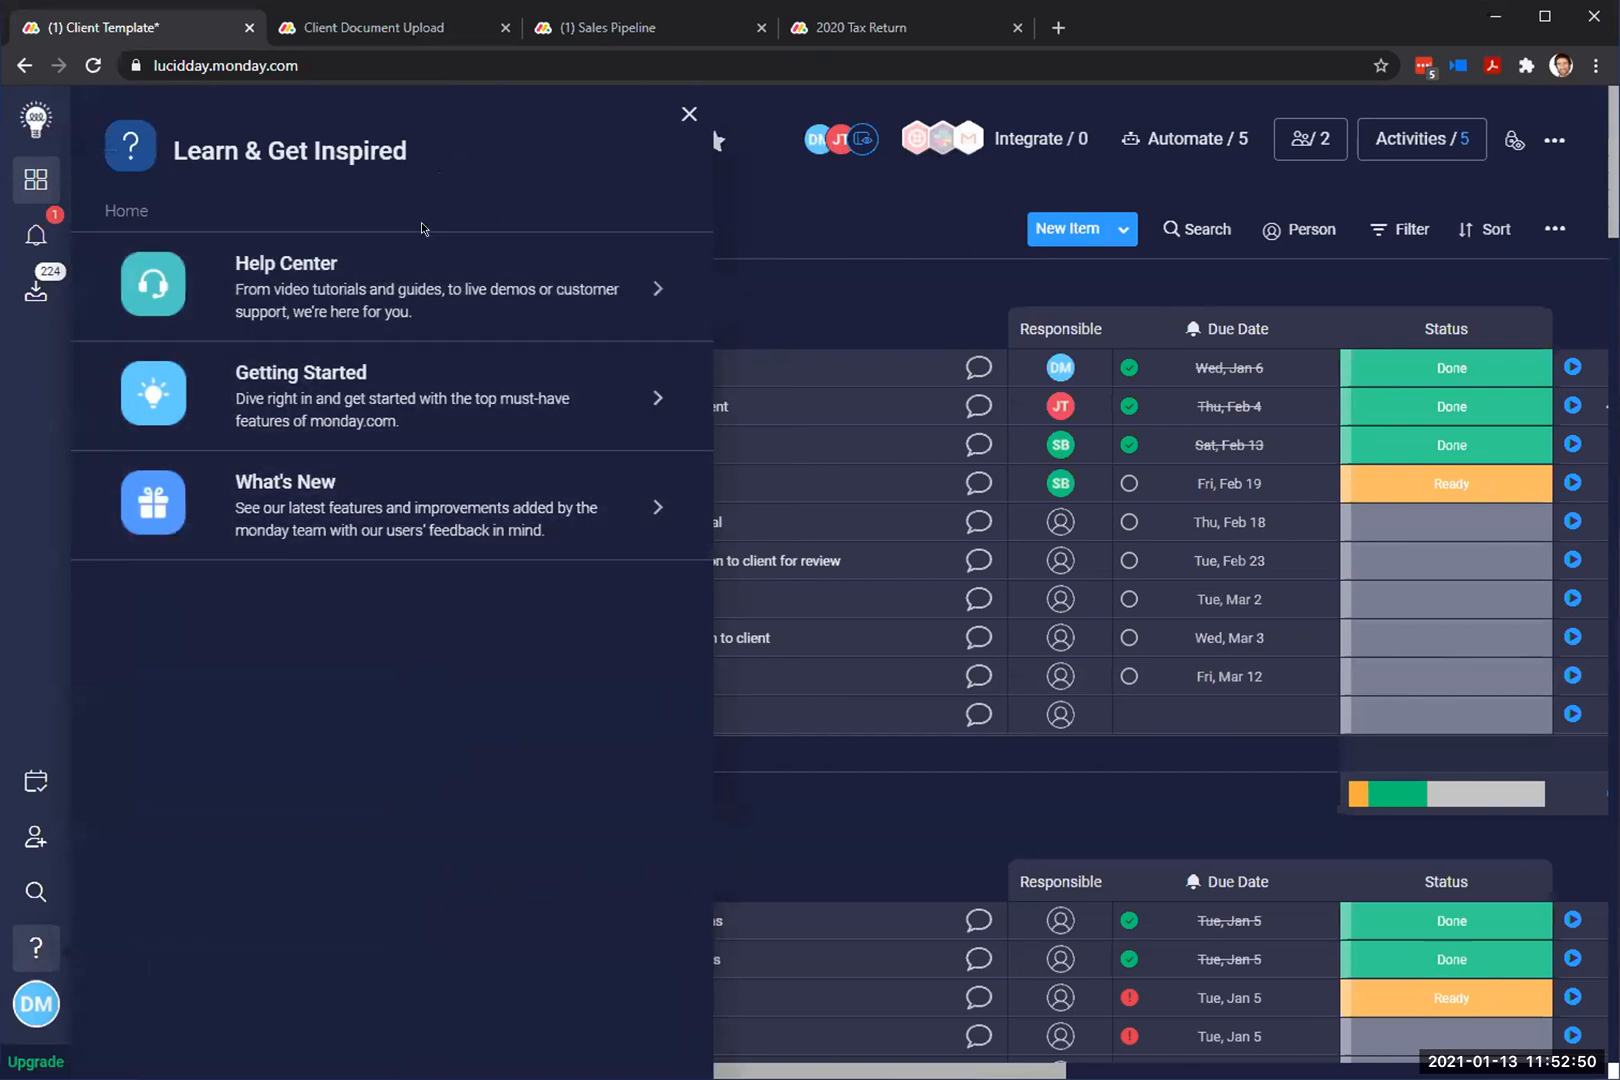
{"action": "left_click", "coordinate": [270, 264]}
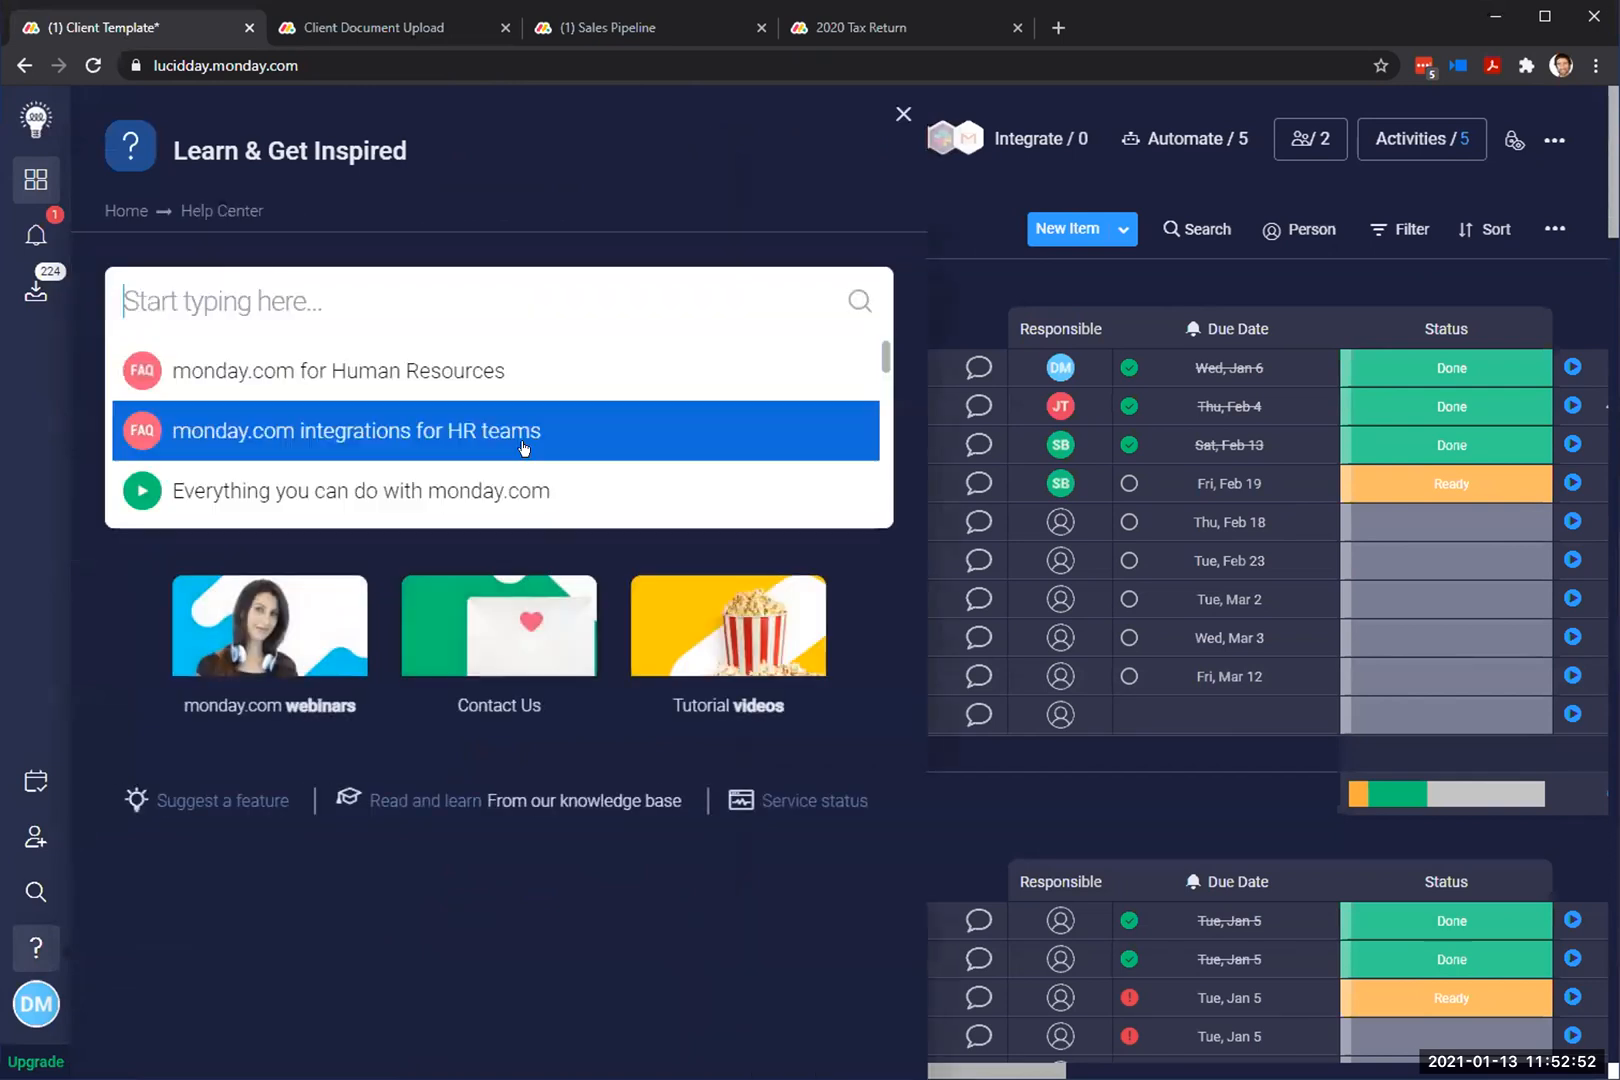
Step: Search the Help Center for dependency guidance and open the article "How to Set Dependencies on monday.com"
{"action": "type", "text": "depe"}
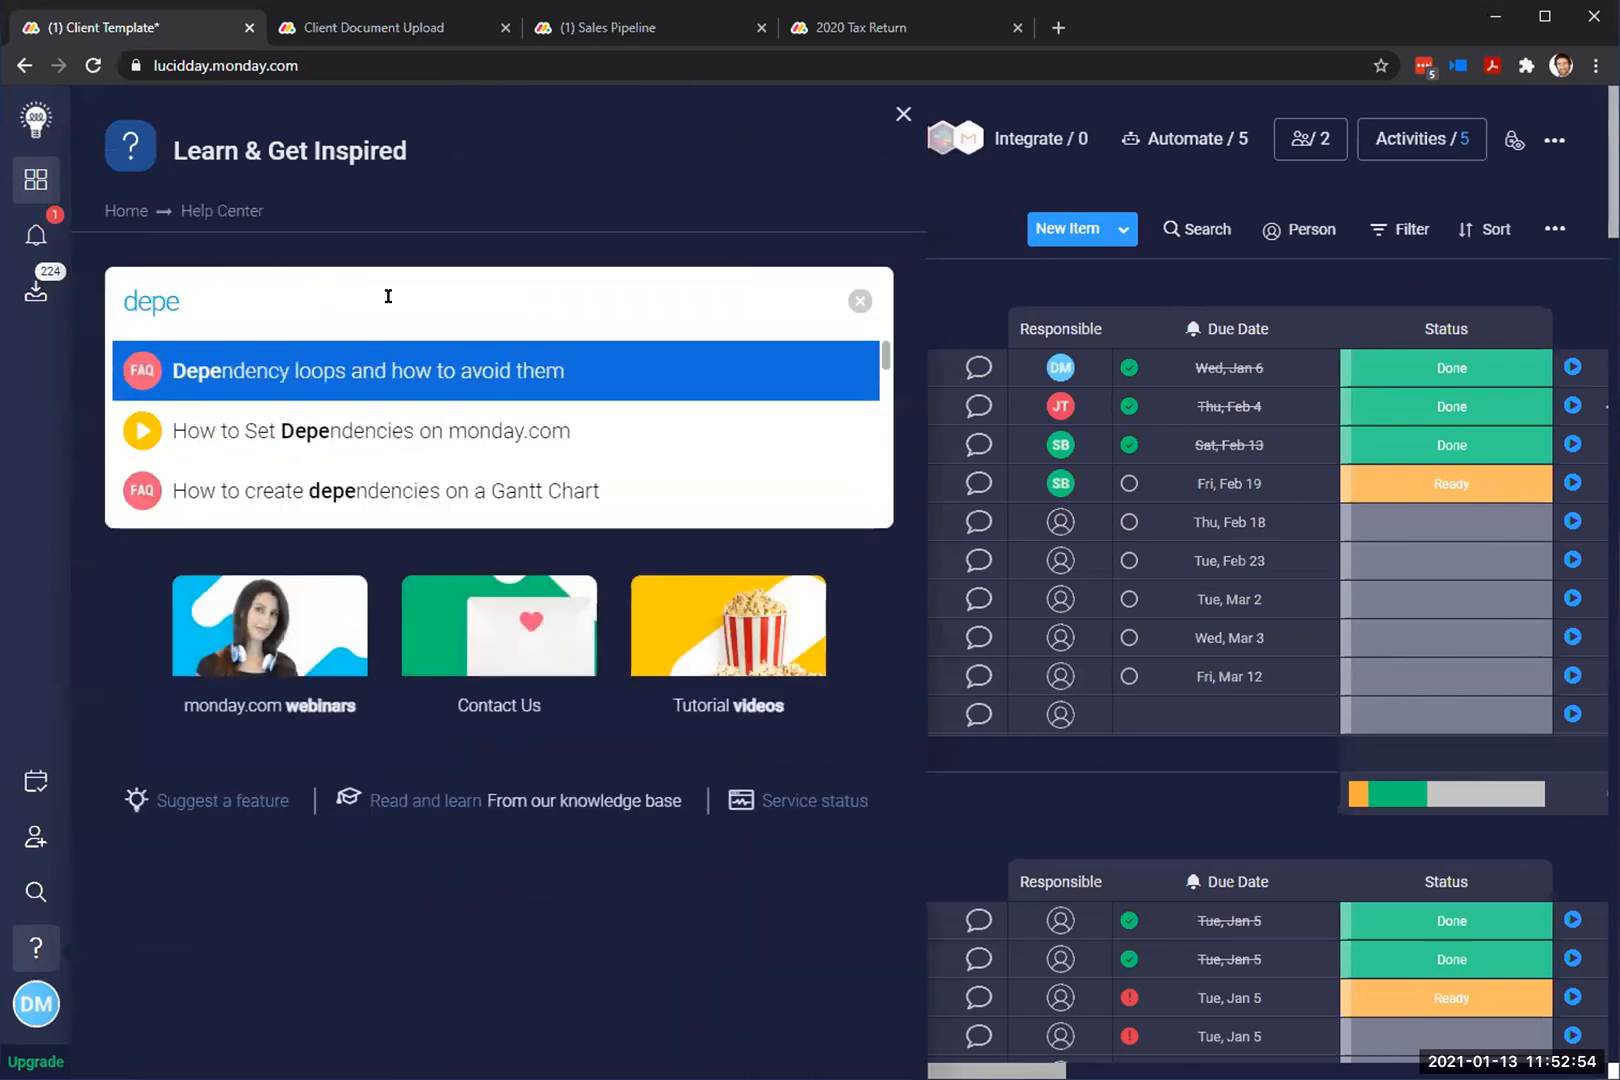
{"action": "type", "text": "nded"}
{"action": "key", "text": "BackSpace"}
{"action": "type", "text": "cy"}
{"action": "left_click", "coordinate": [200, 432]}
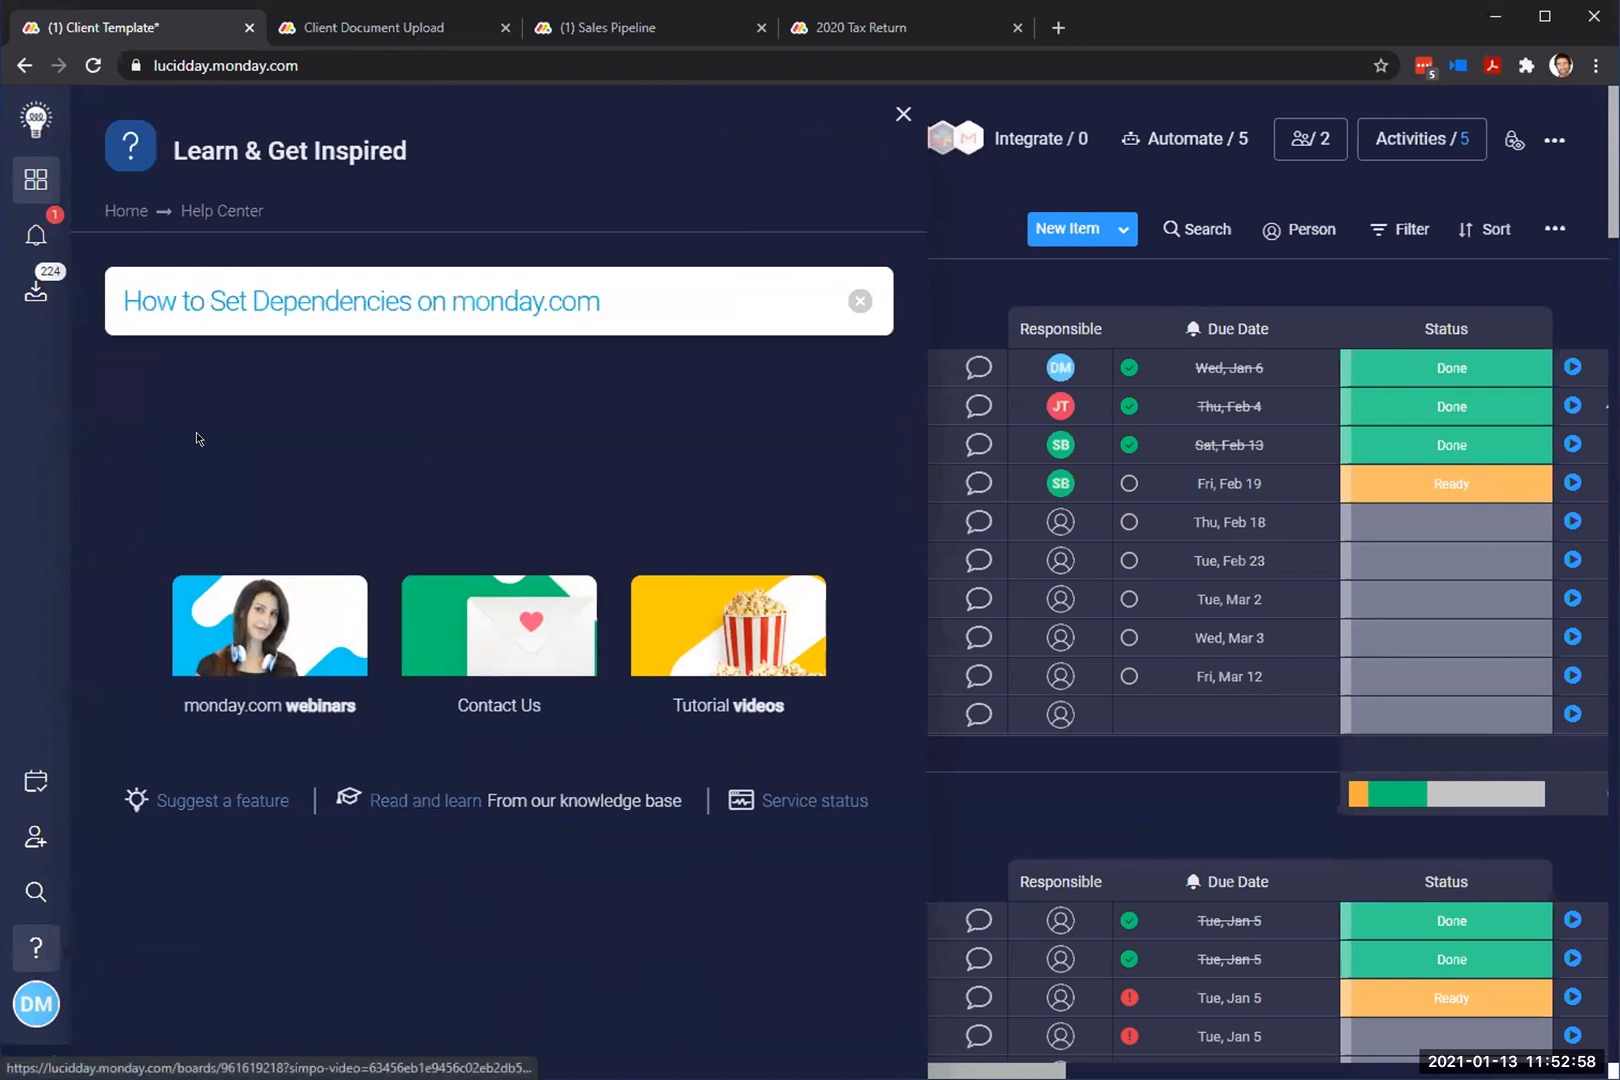
Step: Read through the article's sections on adding the Dependency Column, setting up dependencies and automating them
{"action": "scroll", "coordinate": [1171, 272], "scroll_direction": "down", "scroll_amount": 10}
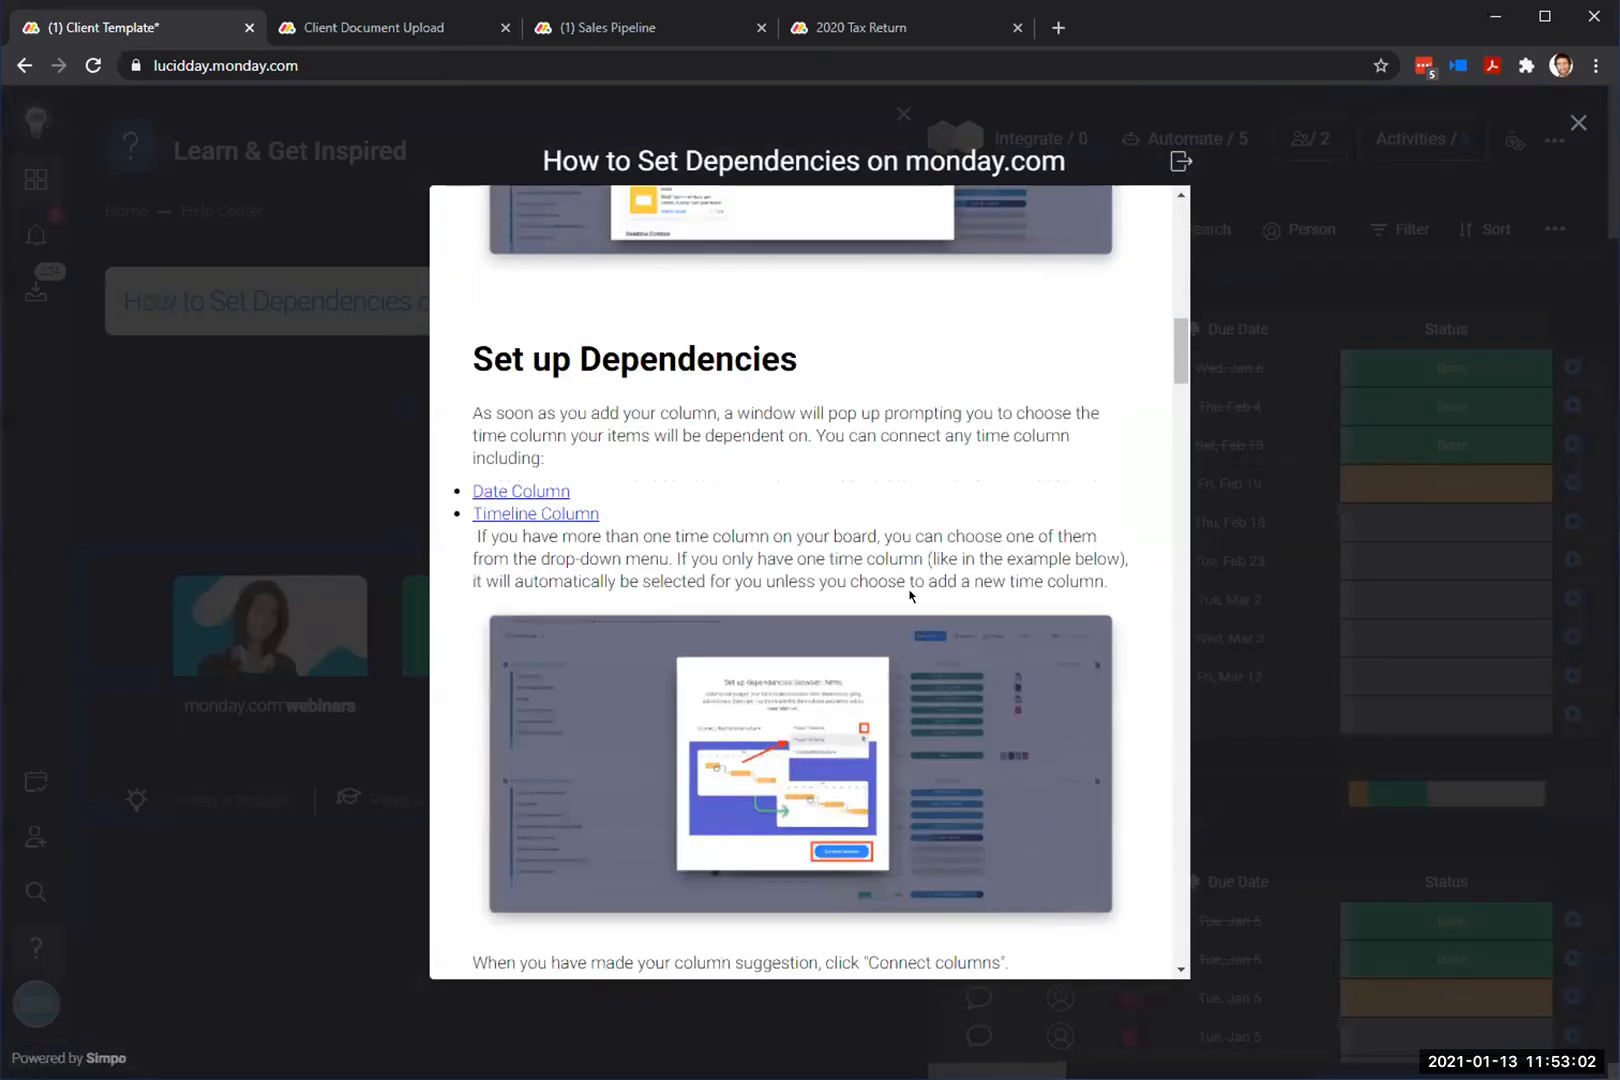
{"action": "scroll", "coordinate": [910, 600], "scroll_direction": "down", "scroll_amount": 15}
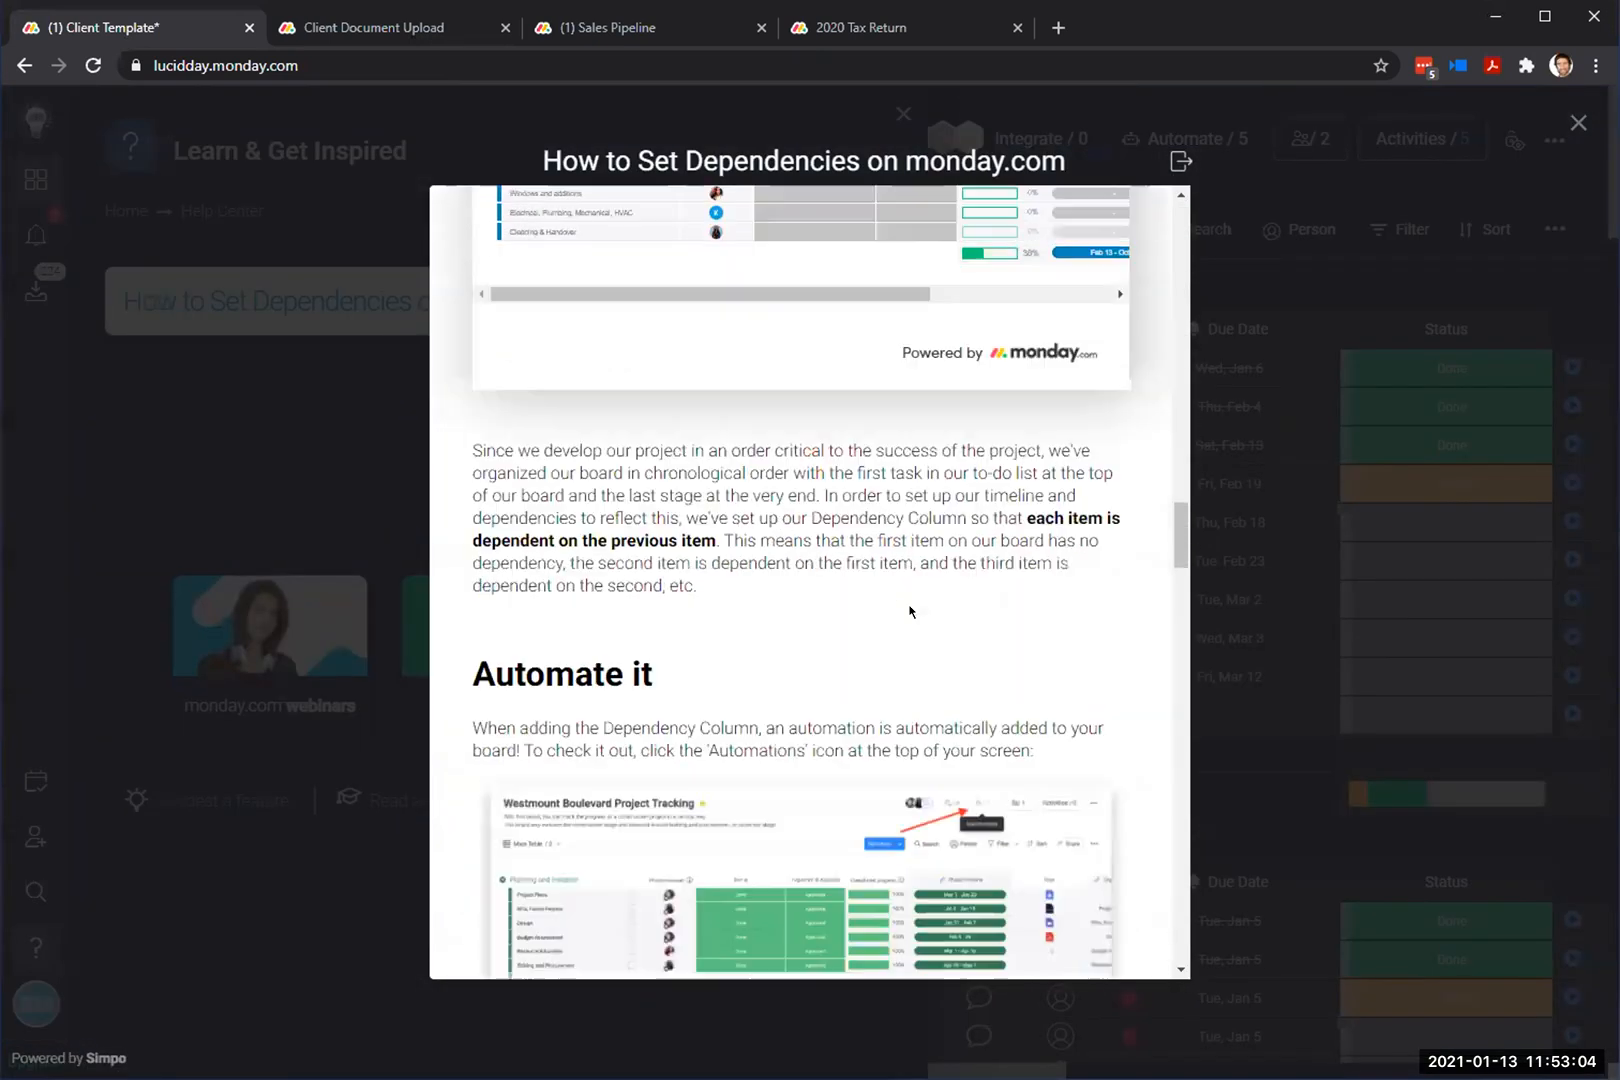
{"action": "scroll", "coordinate": [600, 676], "scroll_direction": "down", "scroll_amount": 5}
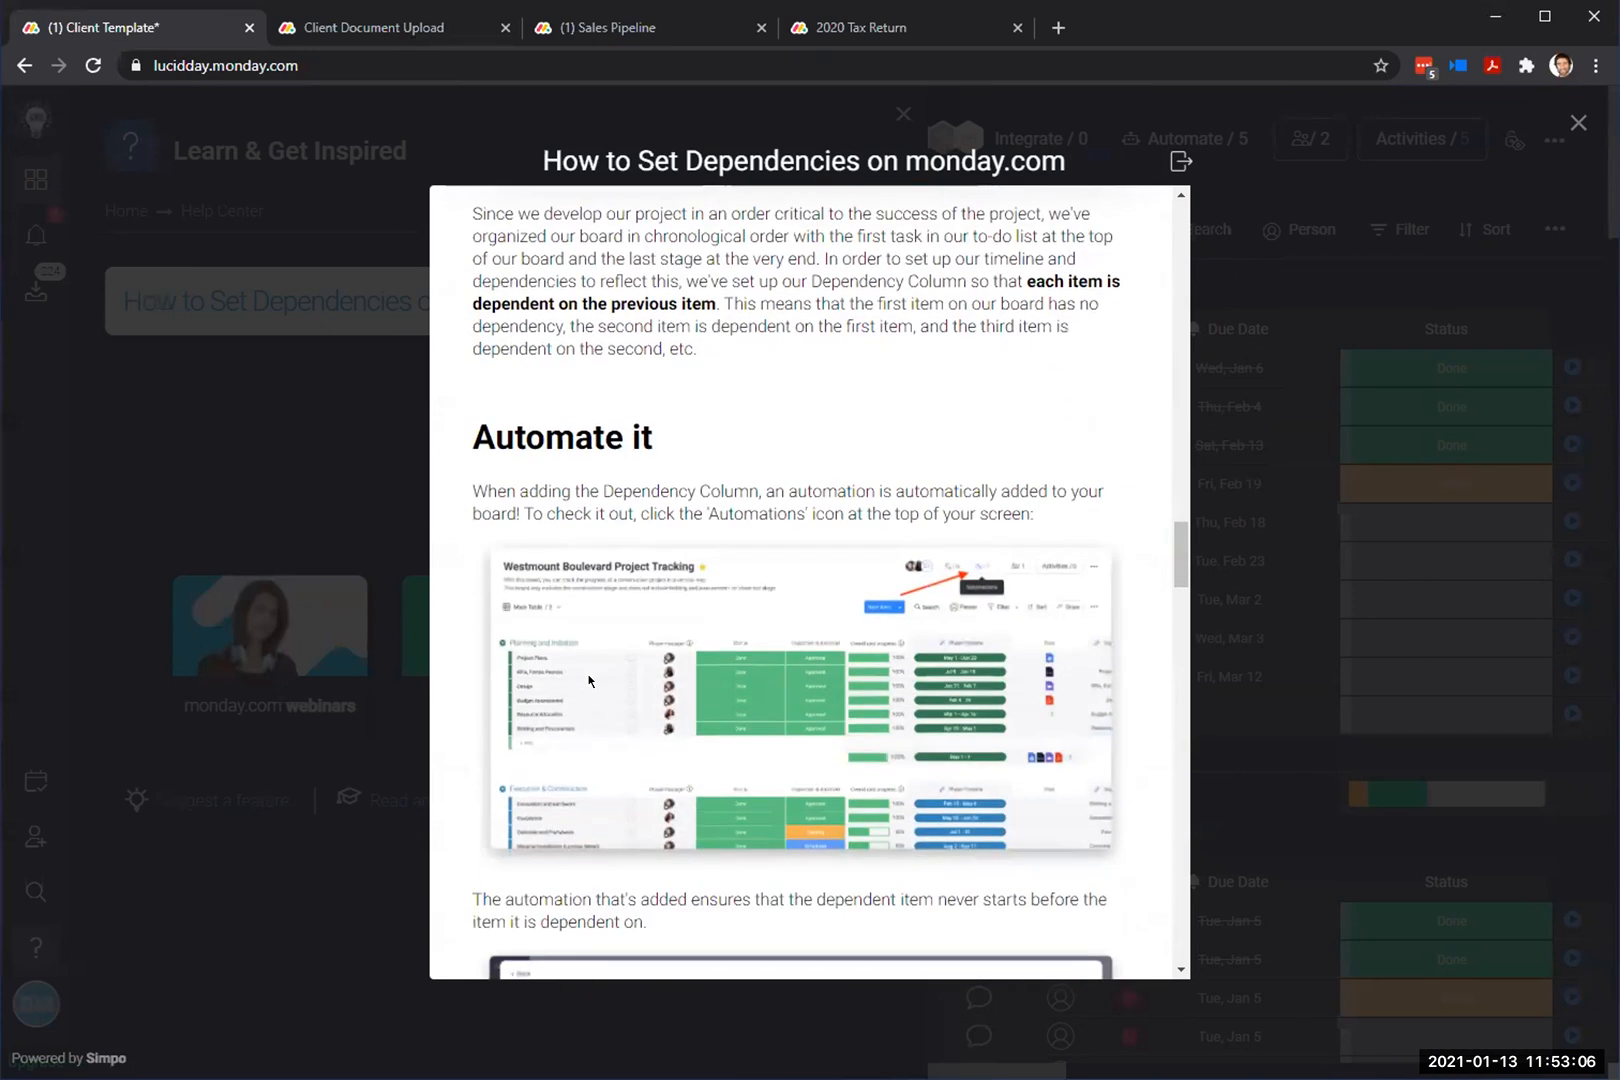
{"action": "scroll", "coordinate": [589, 681], "scroll_direction": "down", "scroll_amount": 6}
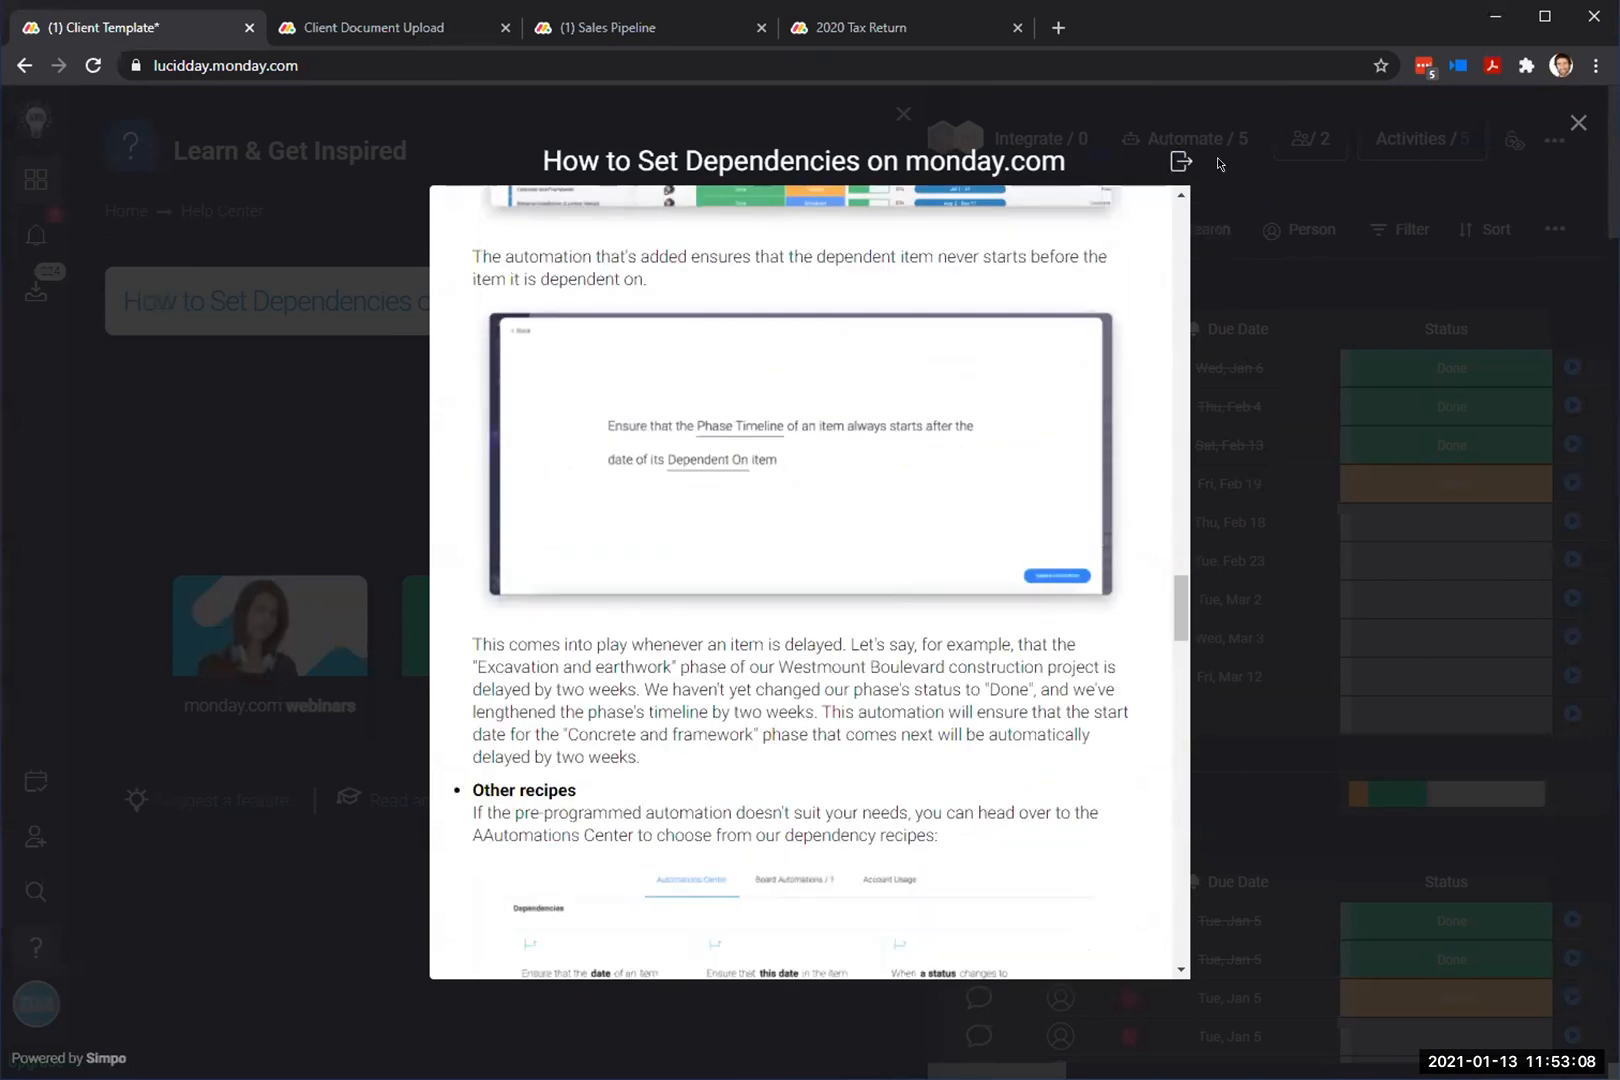
{"action": "scroll", "coordinate": [862, 413], "scroll_direction": "up", "scroll_amount": 10}
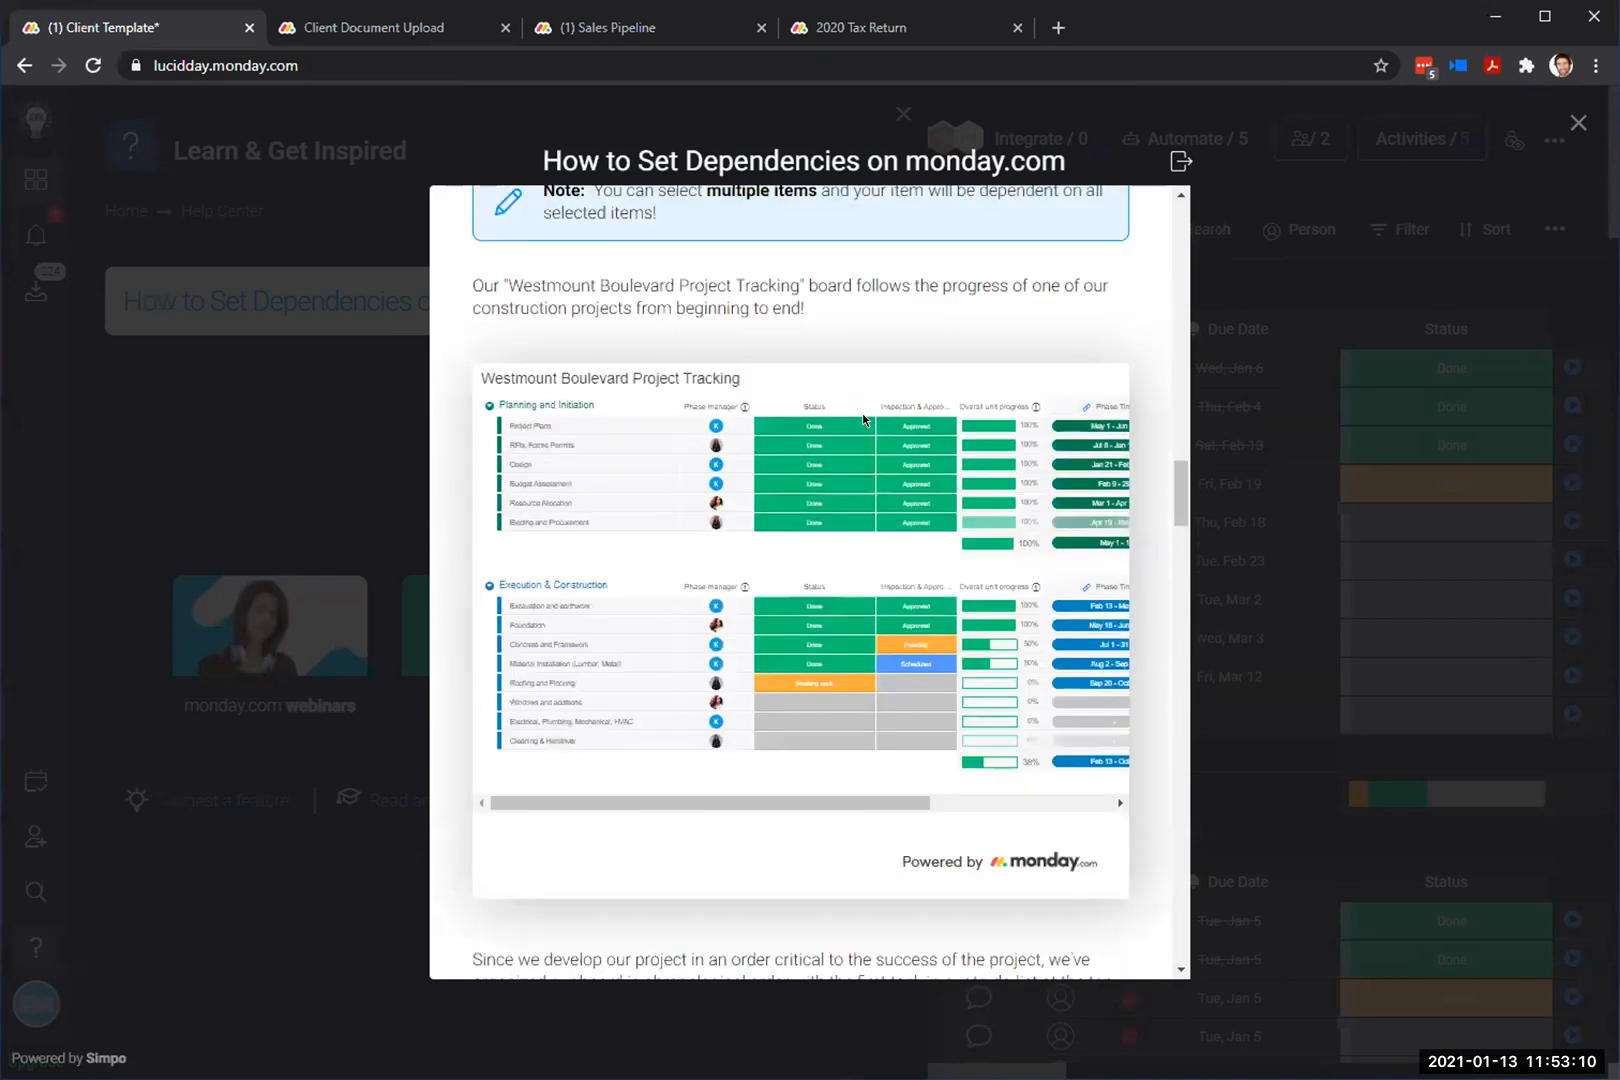
{"action": "scroll", "coordinate": [862, 416], "scroll_direction": "up", "scroll_amount": 5}
{"action": "scroll", "coordinate": [830, 776], "scroll_direction": "down", "scroll_amount": 5}
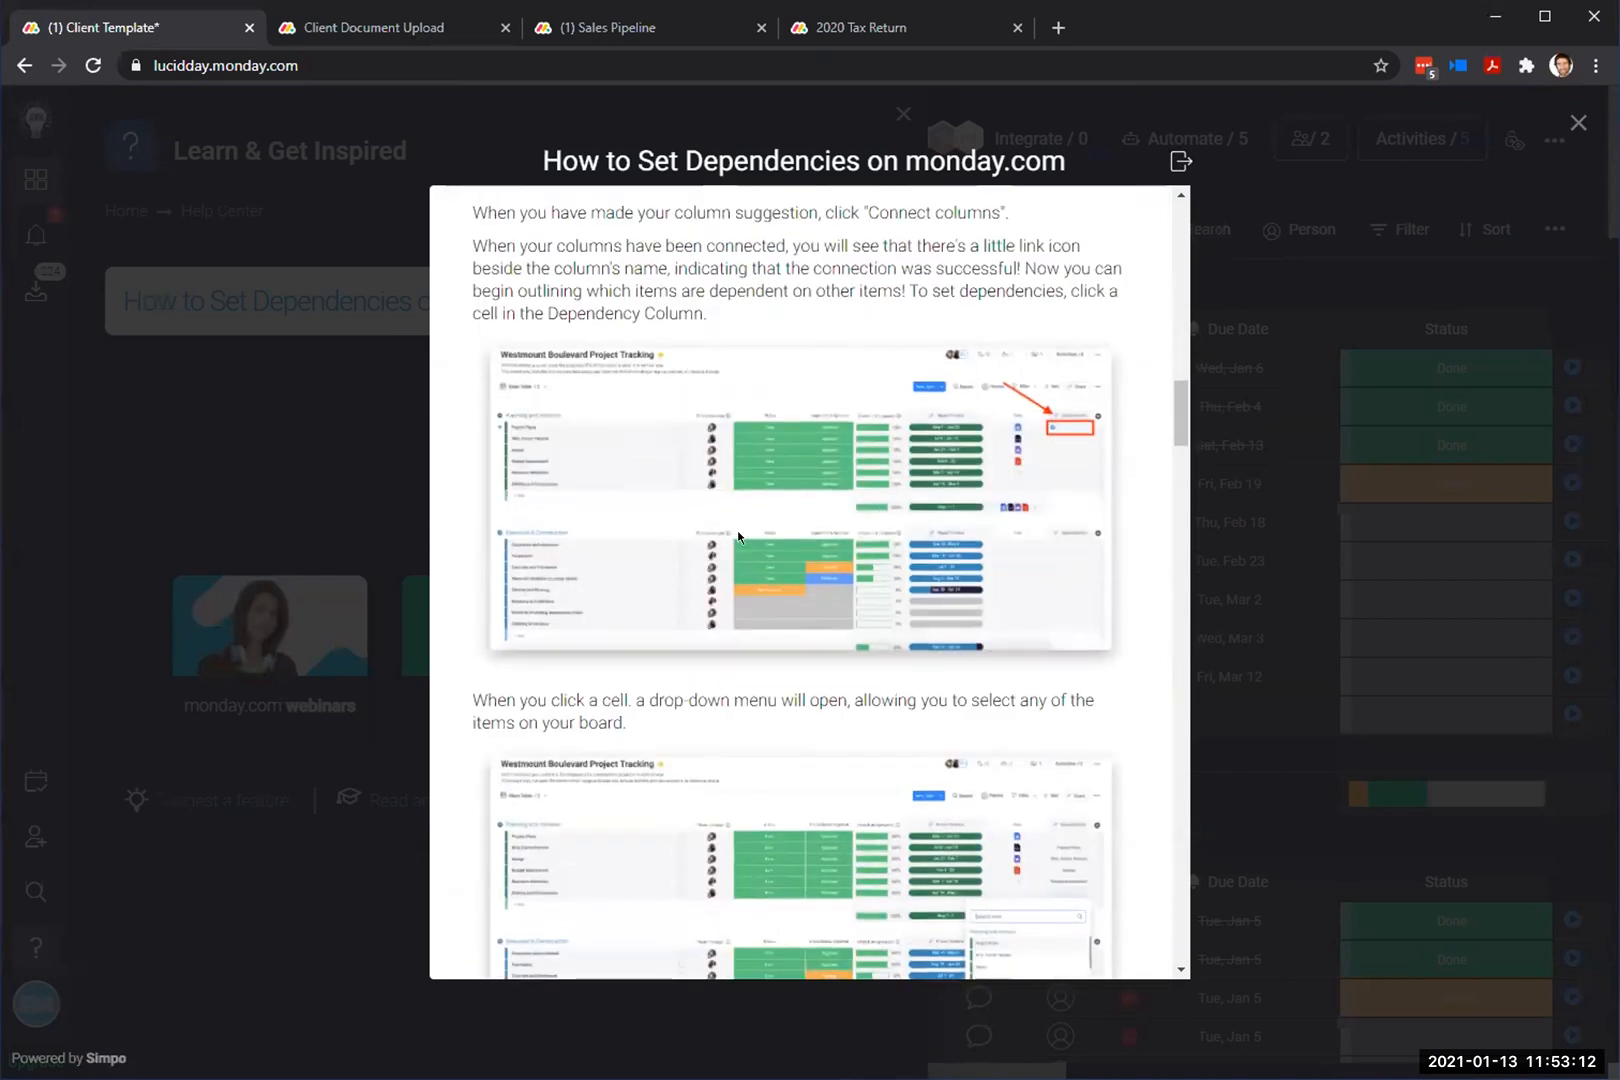
{"action": "scroll", "coordinate": [771, 546], "scroll_direction": "up", "scroll_amount": 8}
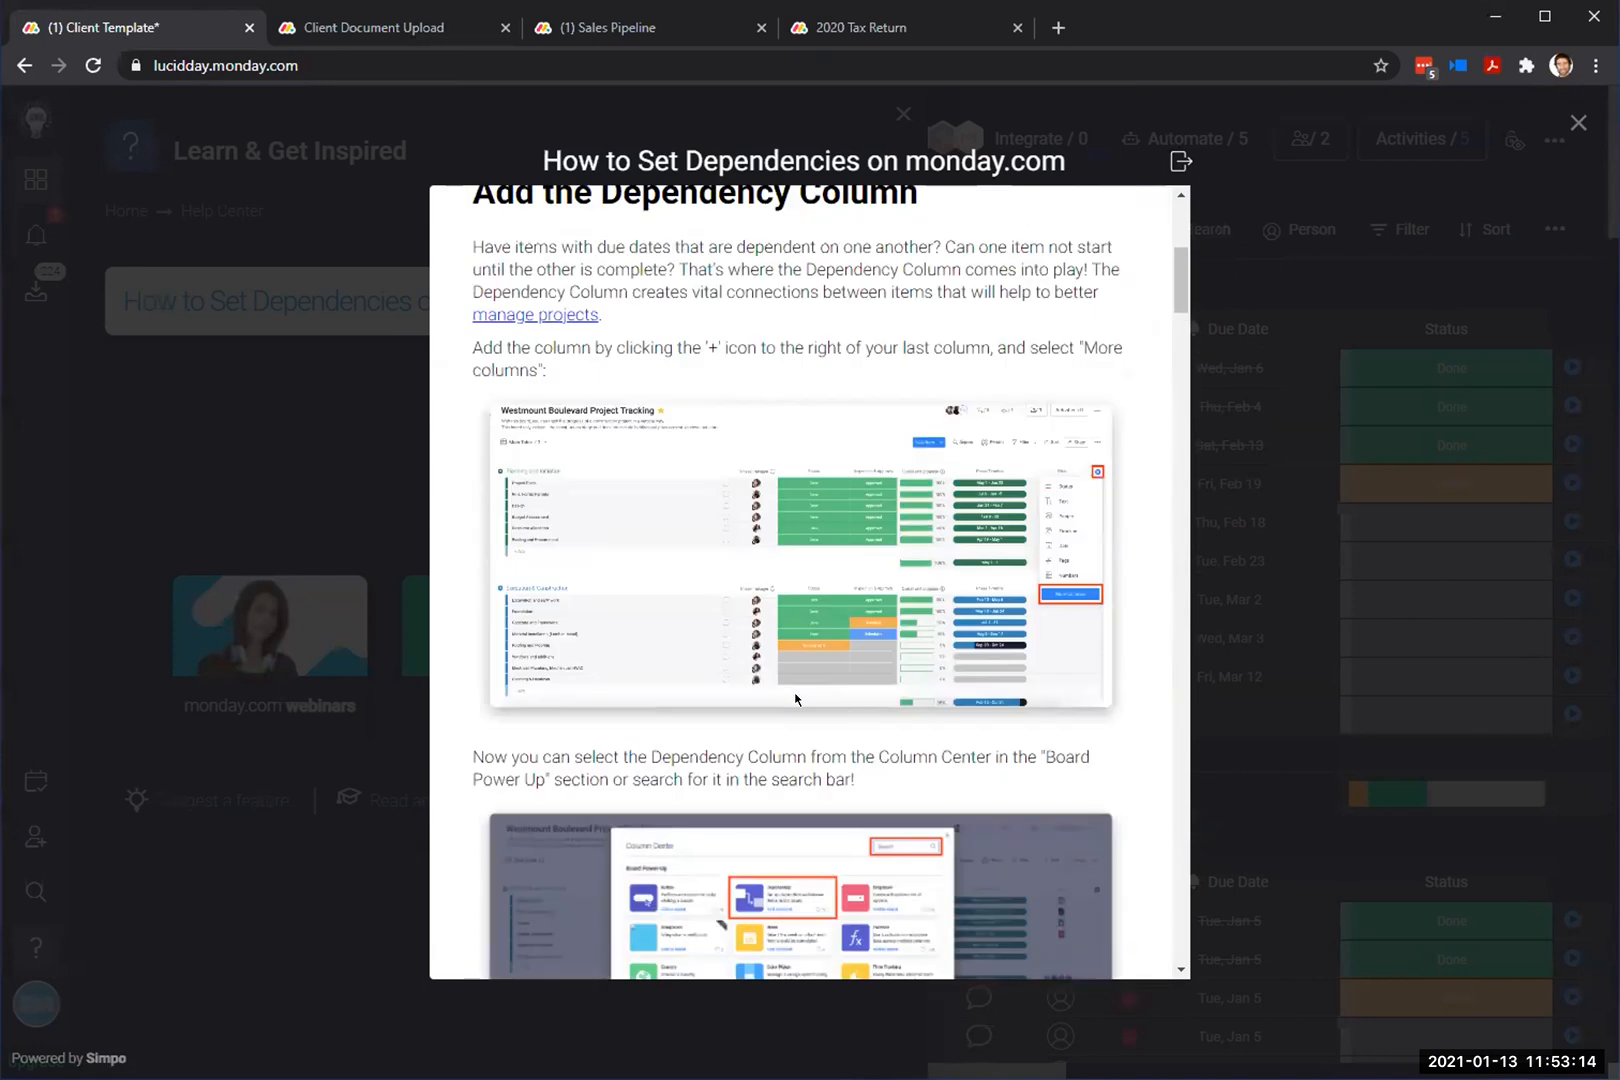
Step: Review the rest of the article with its Westmount Boulevard example board and open the article in its own browser tab
{"action": "scroll", "coordinate": [771, 486], "scroll_direction": "down", "scroll_amount": 15}
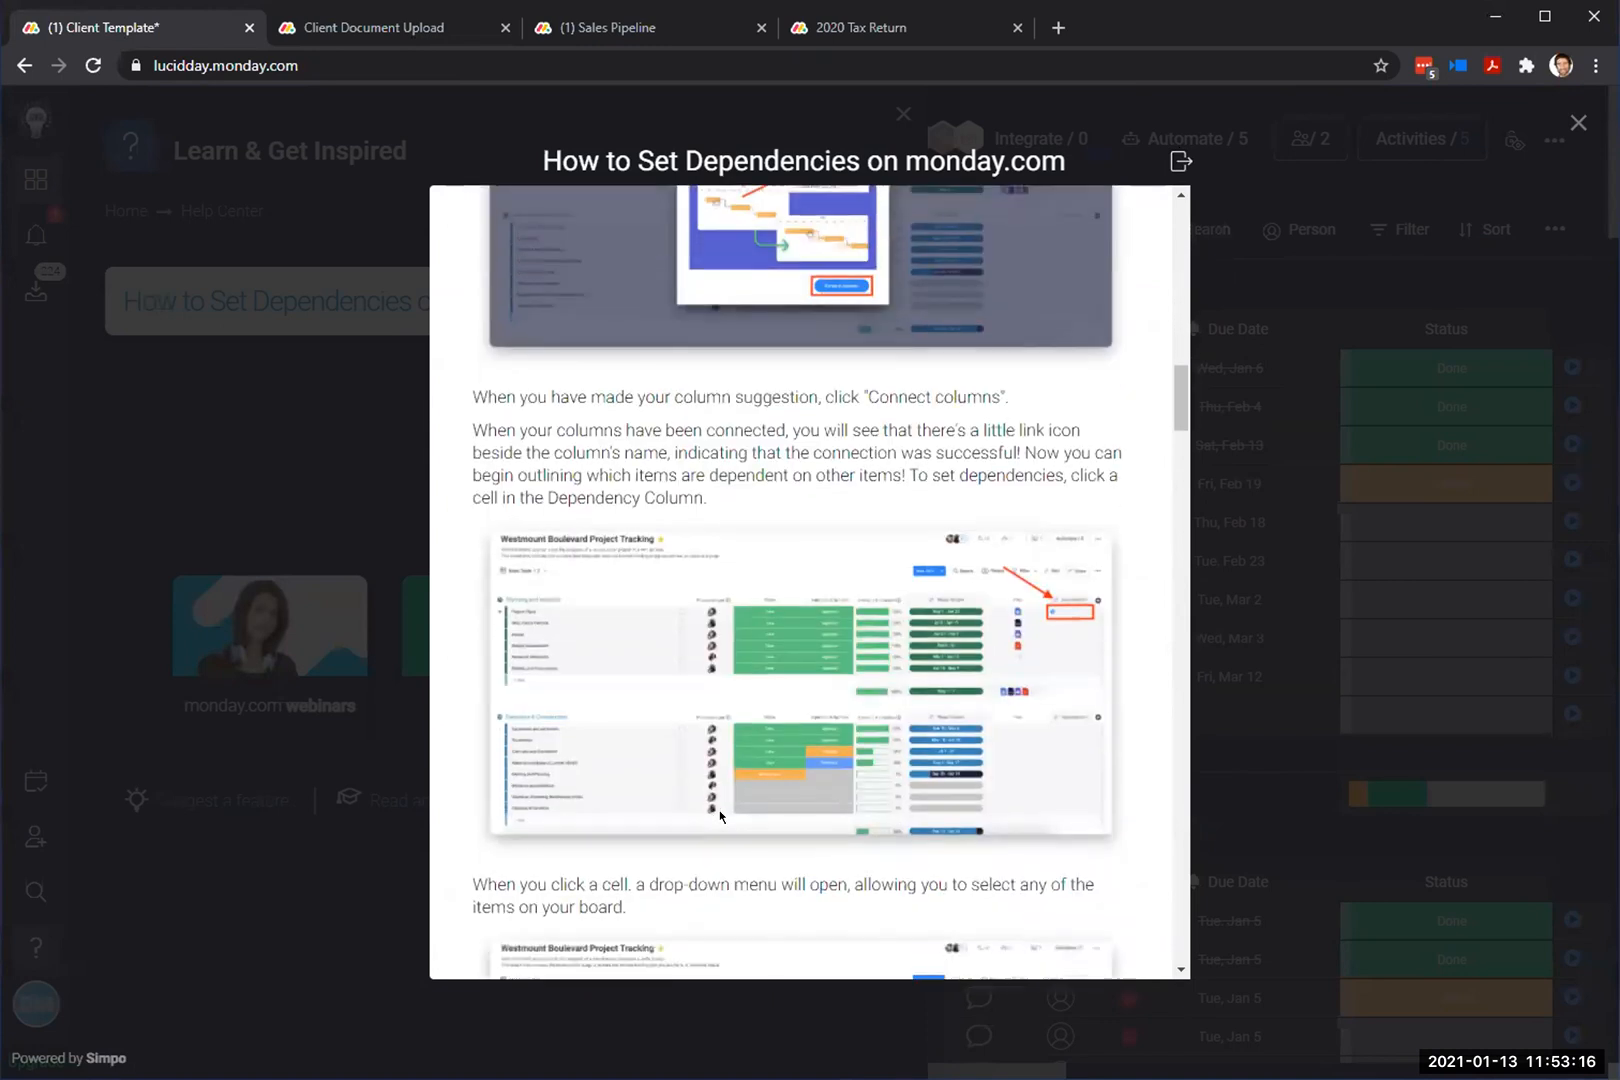
{"action": "scroll", "coordinate": [705, 790], "scroll_direction": "down", "scroll_amount": 5}
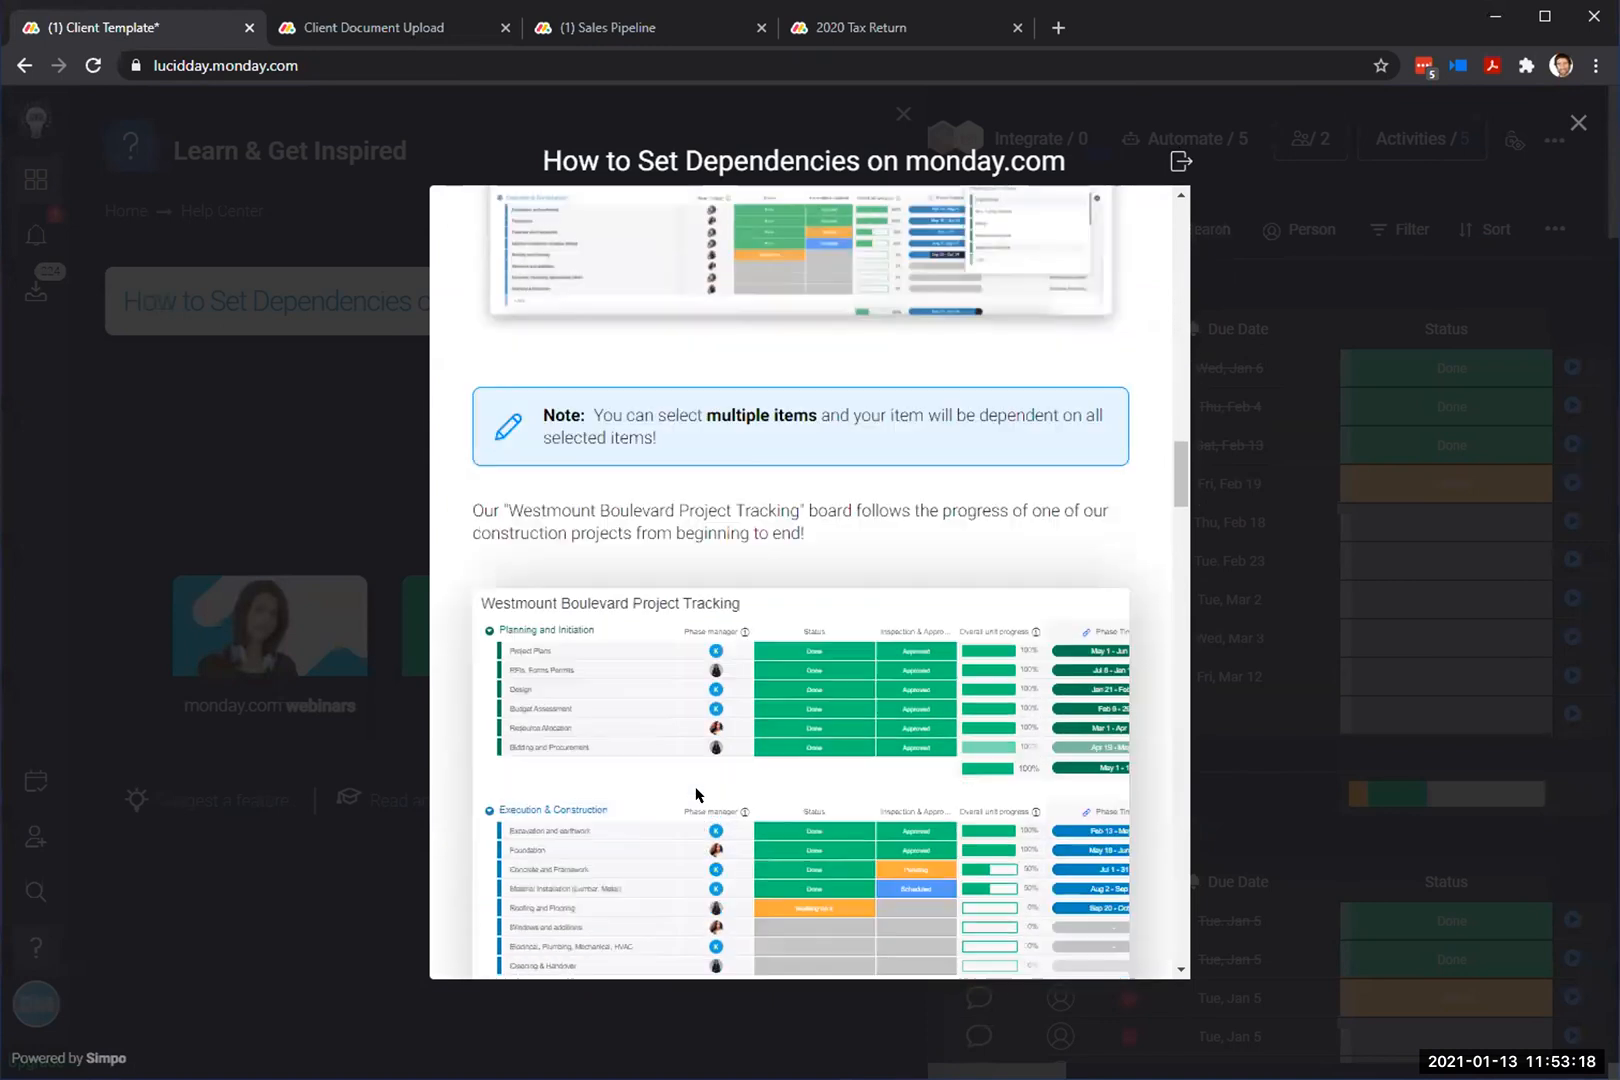
{"action": "scroll", "coordinate": [794, 467], "scroll_direction": "up", "scroll_amount": 5}
{"action": "scroll", "coordinate": [807, 540], "scroll_direction": "down", "scroll_amount": 4}
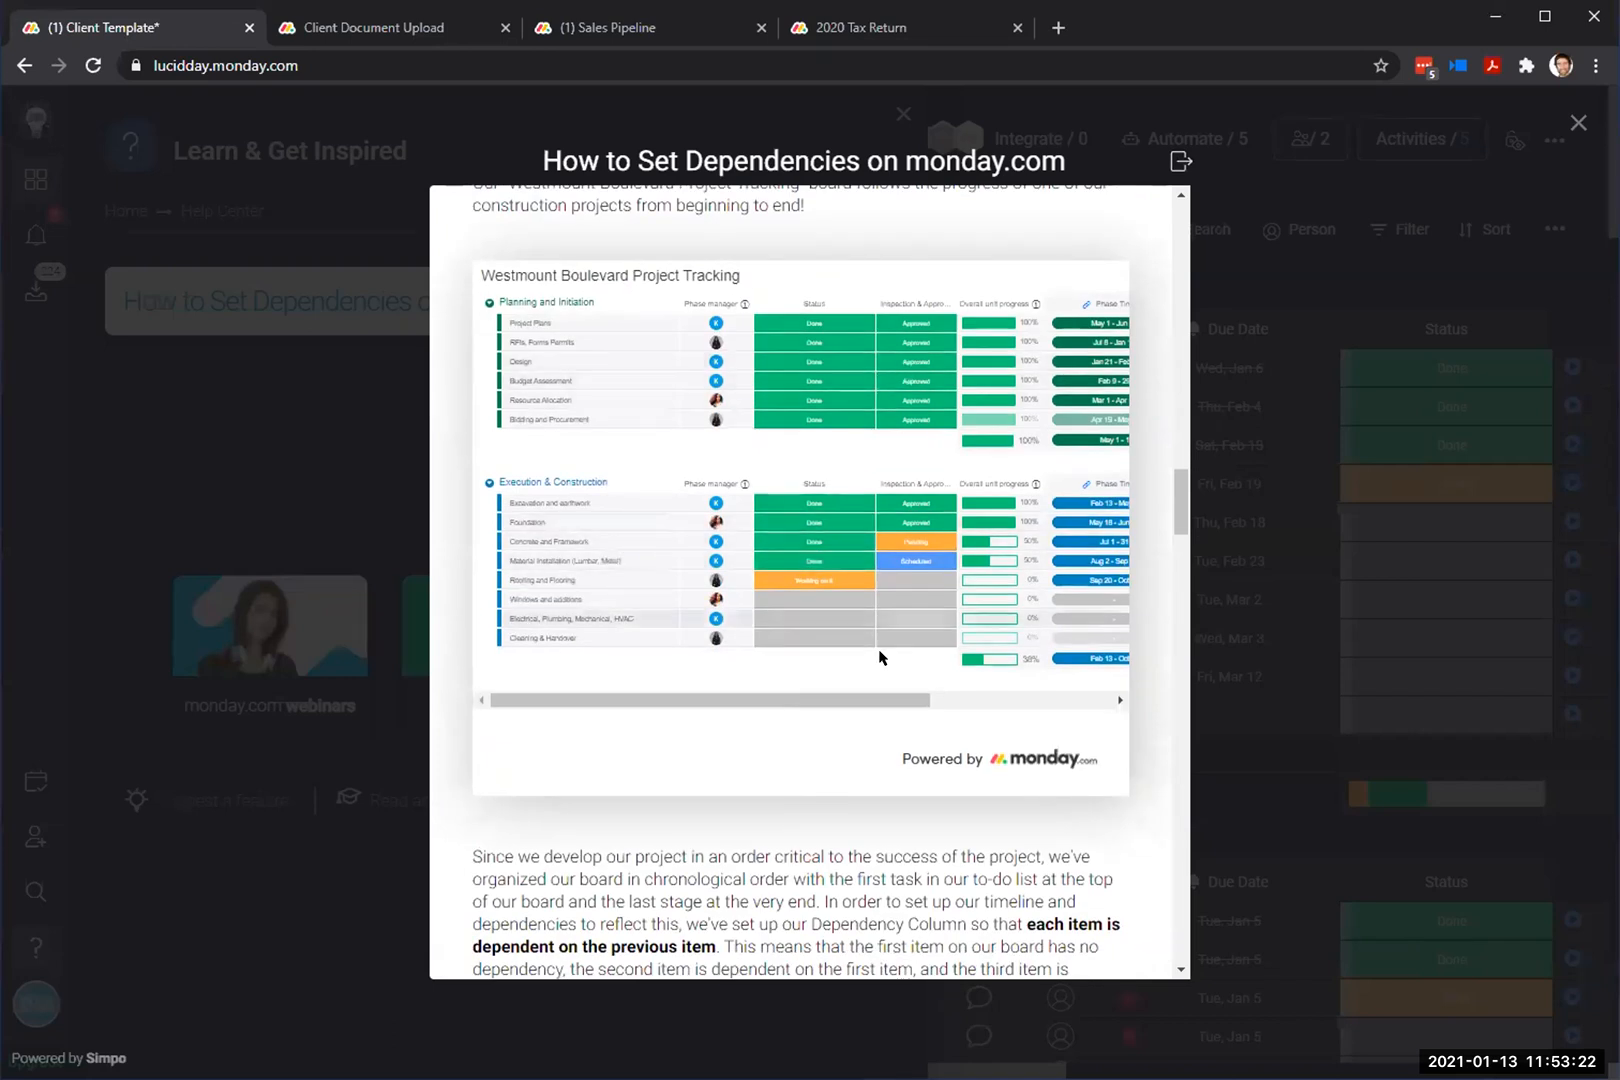
{"action": "scroll", "coordinate": [997, 683], "scroll_direction": "right", "scroll_amount": 3}
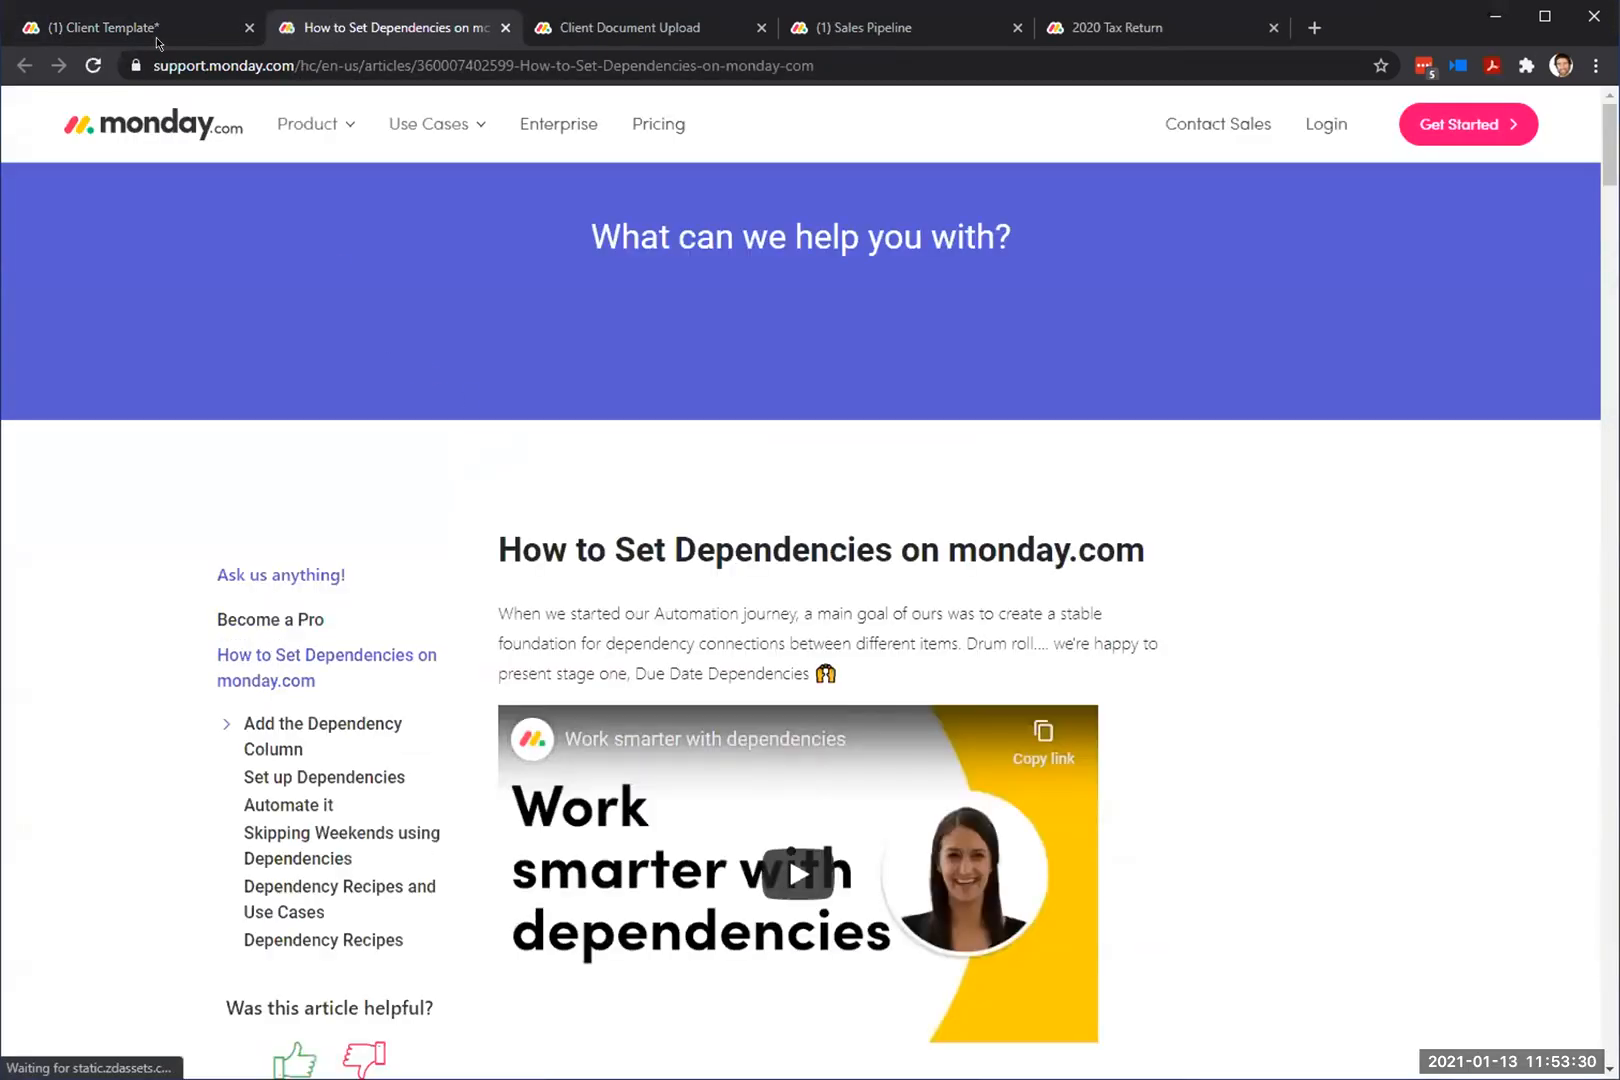
Step: Return to the Client Template board, closing the article overlay, clearing the Help Center search and closing the Help Center
{"action": "left_click", "coordinate": [112, 27]}
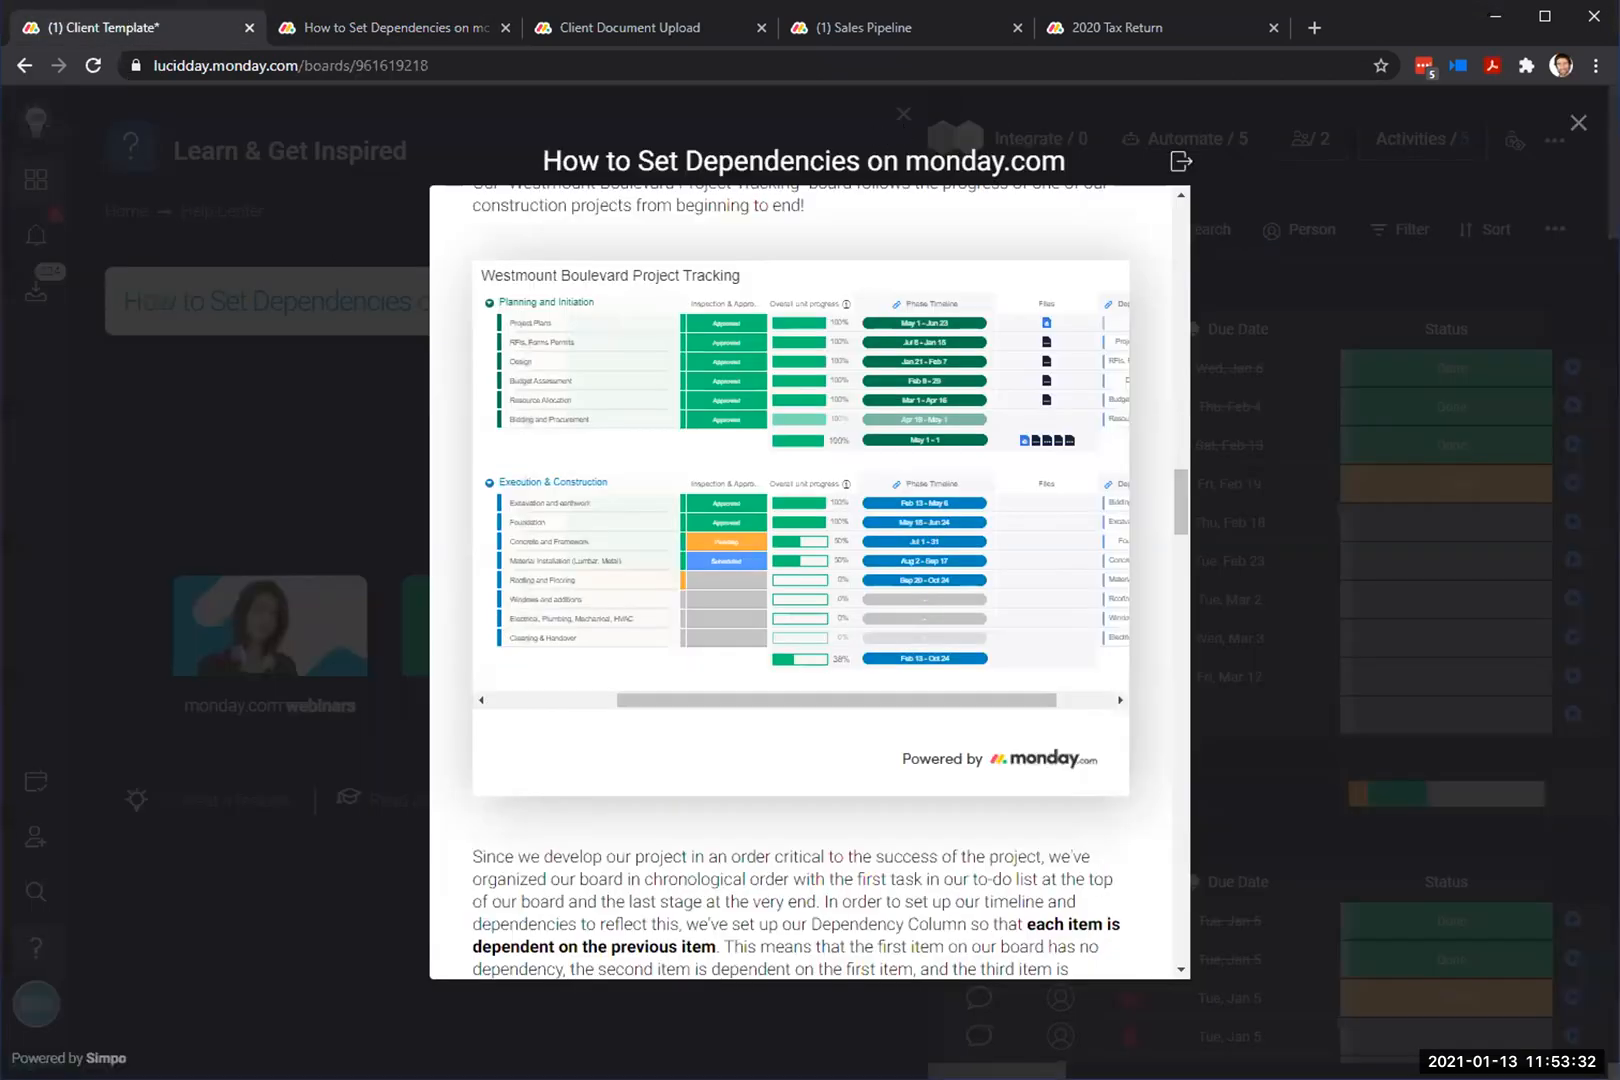
{"action": "left_click", "coordinate": [1578, 119]}
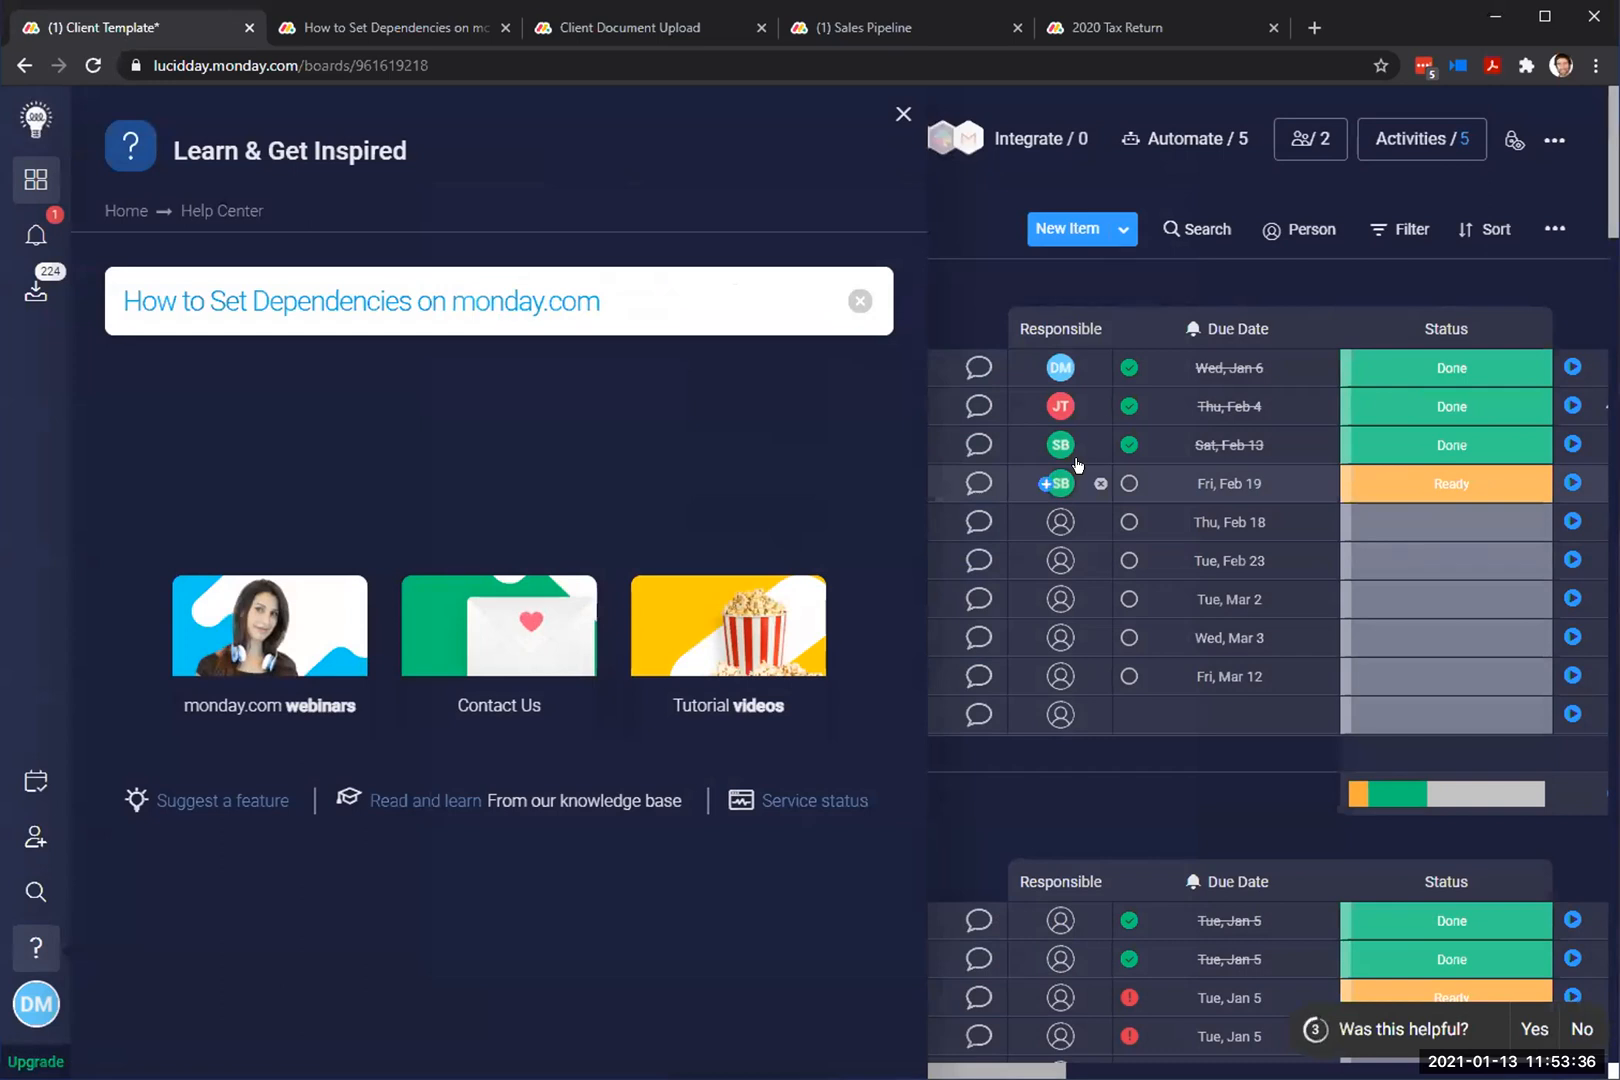
{"action": "left_click", "coordinate": [855, 303]}
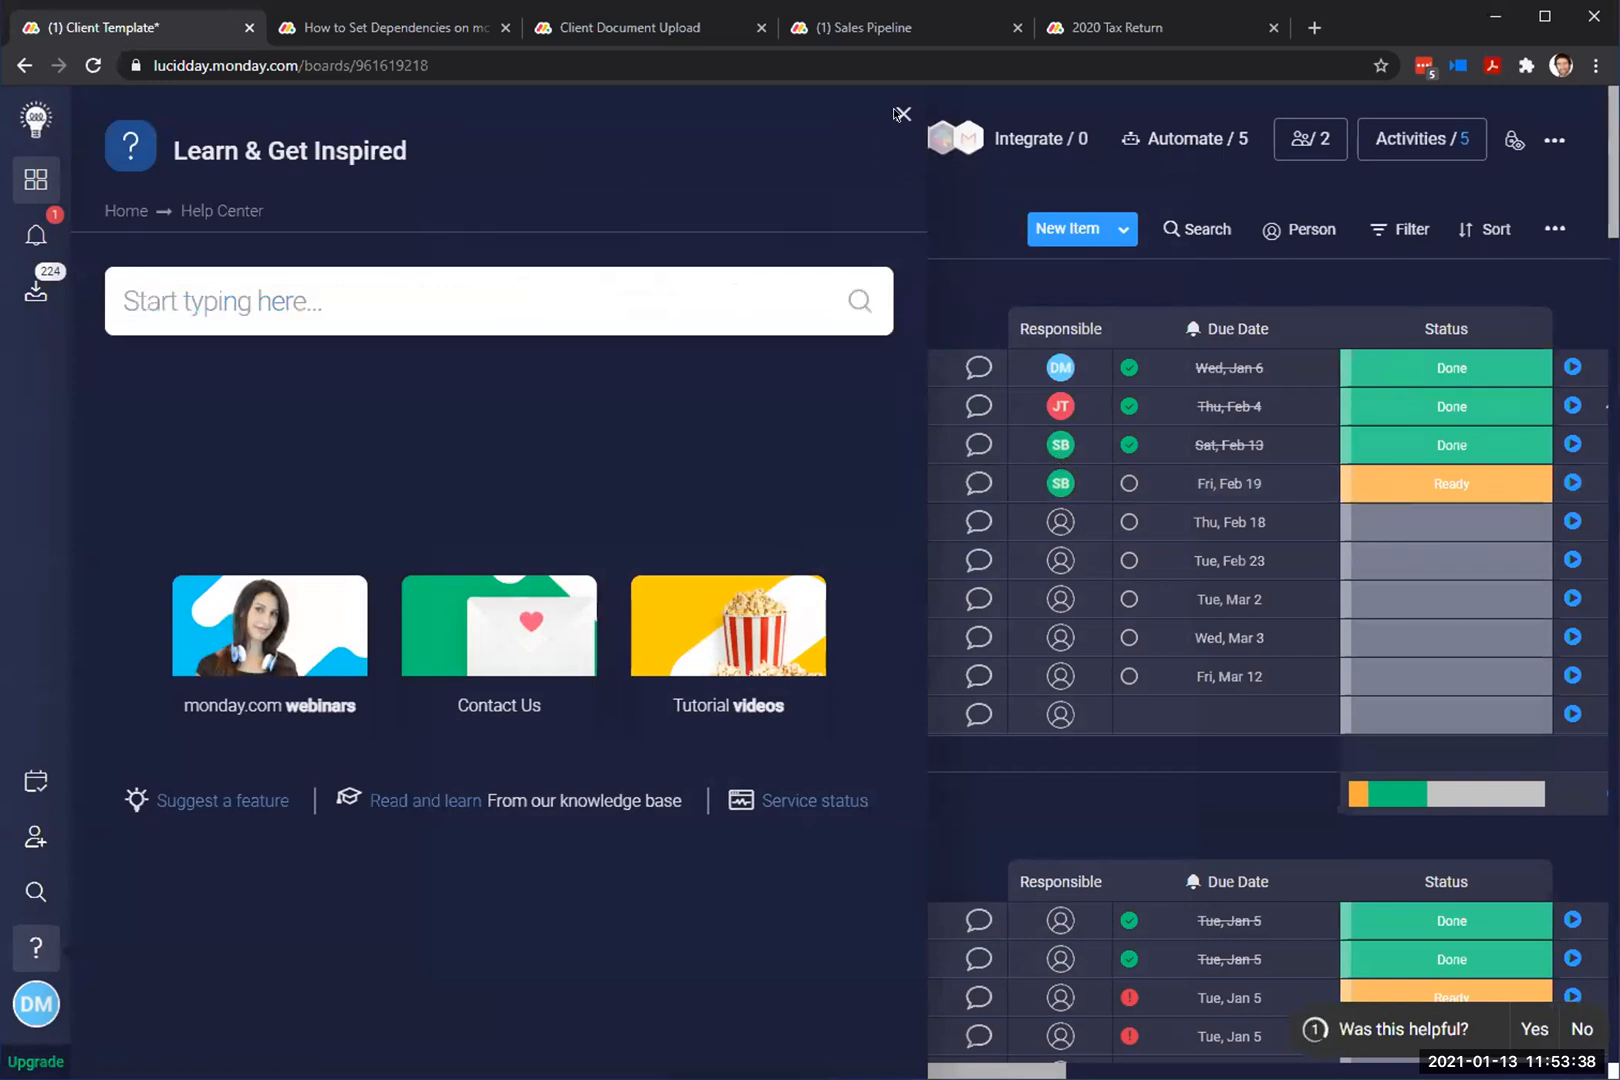
{"action": "left_click", "coordinate": [902, 113]}
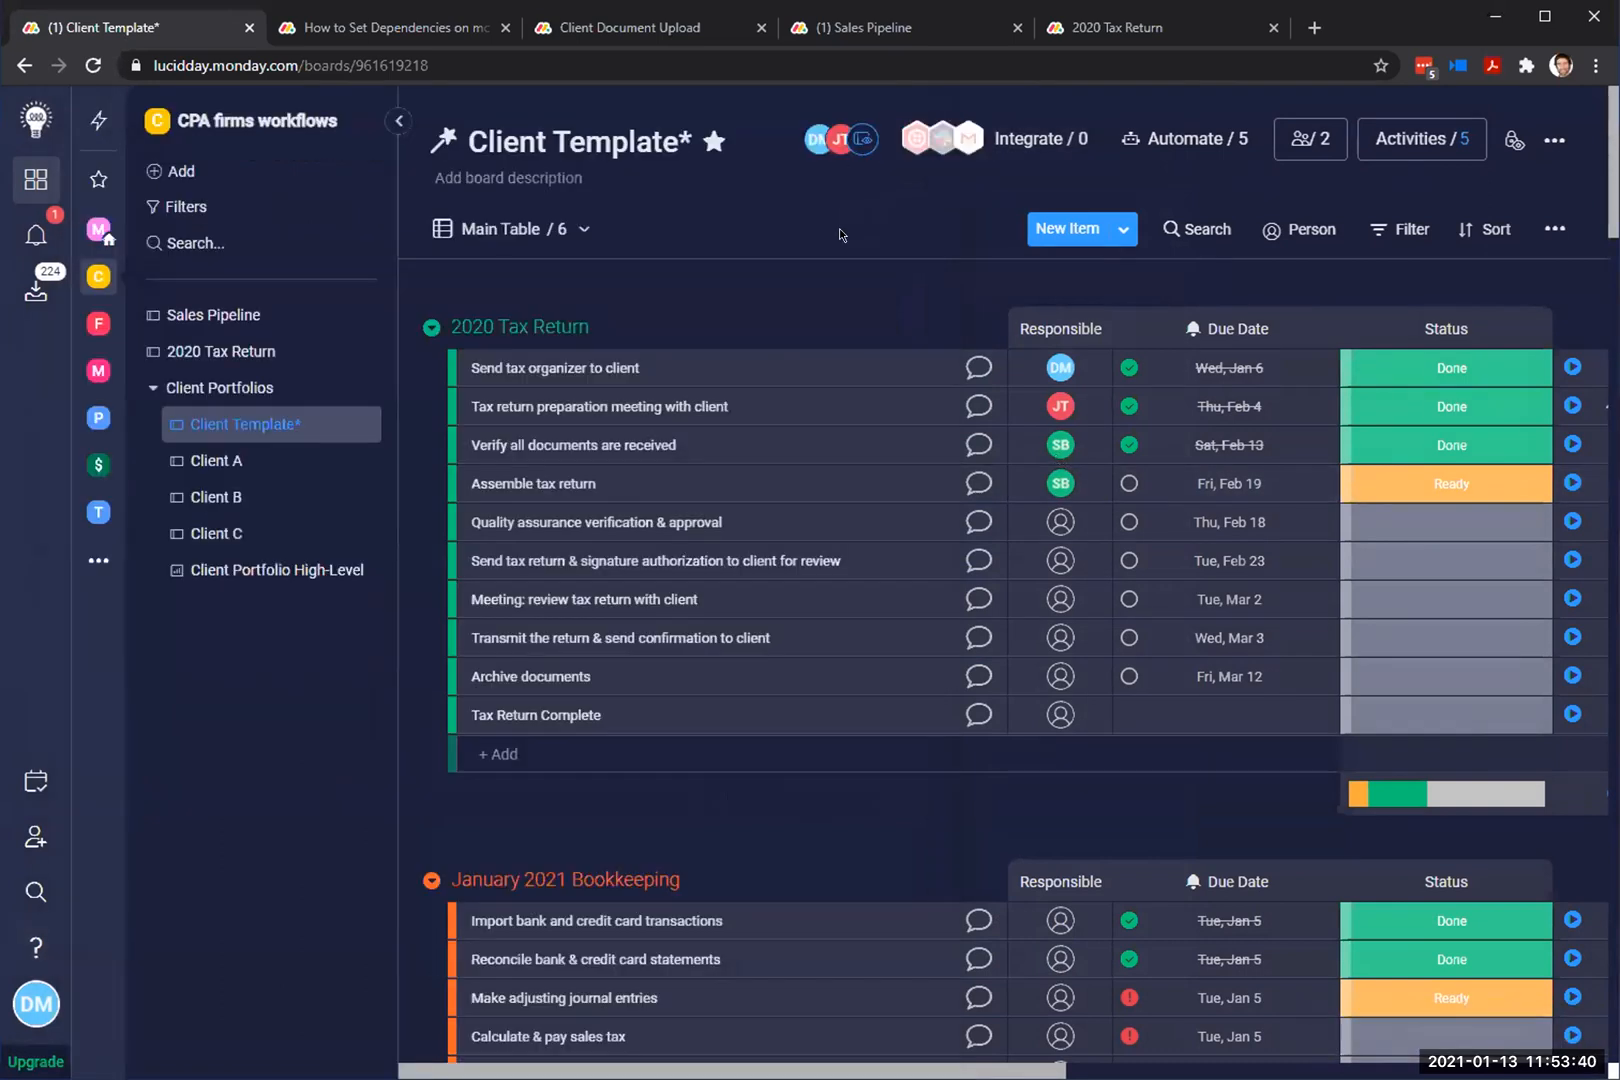
Step: Examine the January 2021 Bookkeeping group's options, including Archive and the boards offered for Move Group to Board
{"action": "scroll", "coordinate": [800, 560], "scroll_direction": "down", "scroll_amount": 2}
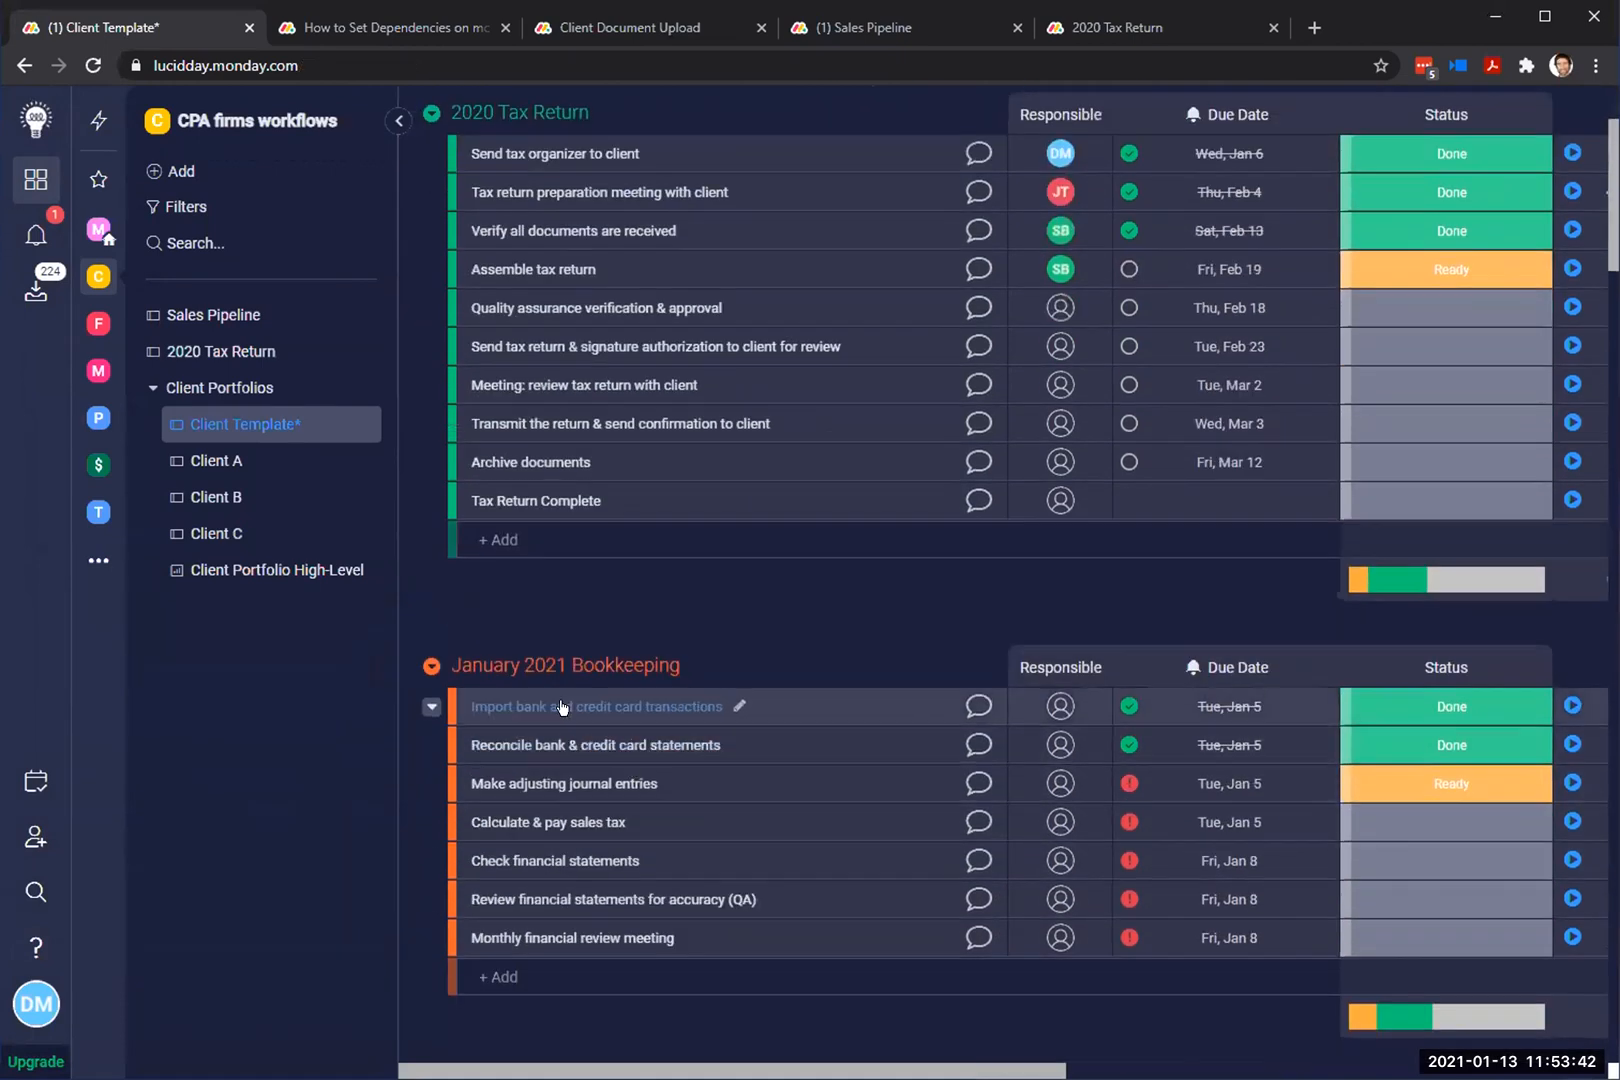
{"action": "left_click", "coordinate": [433, 666]}
{"action": "scroll", "coordinate": [540, 765], "scroll_direction": "down", "scroll_amount": 1}
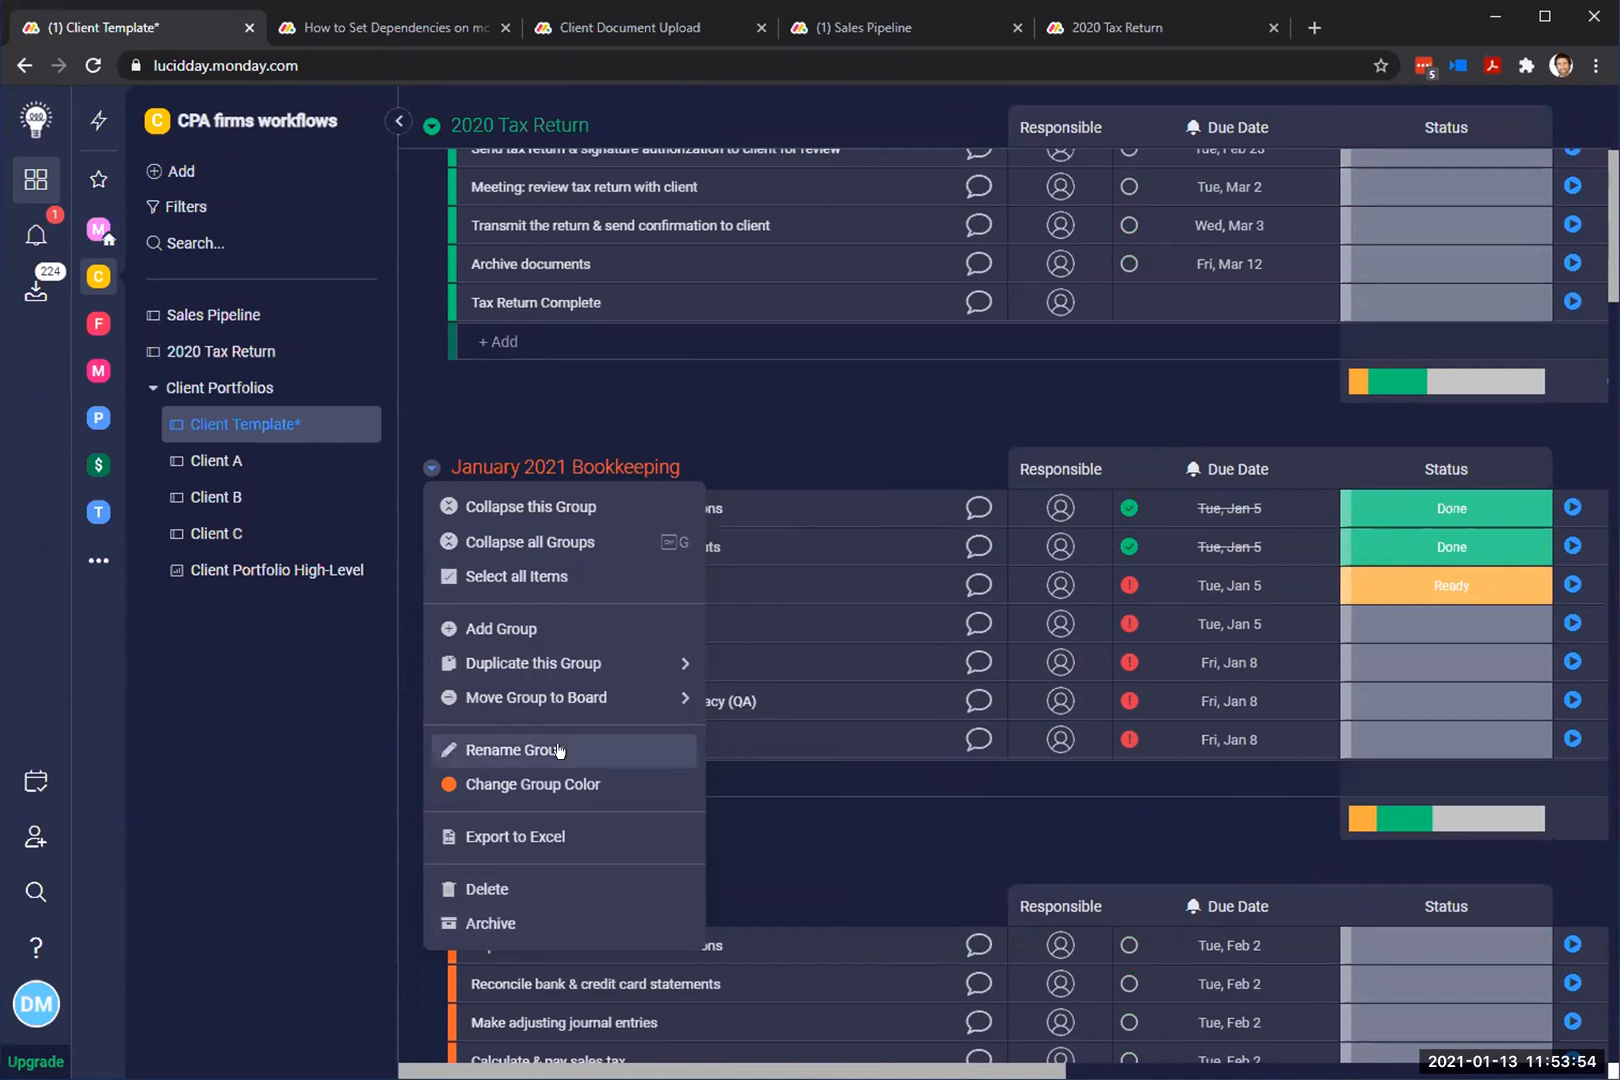
{"action": "mouse_move", "coordinate": [593, 700]}
{"action": "left_click", "coordinate": [866, 400]}
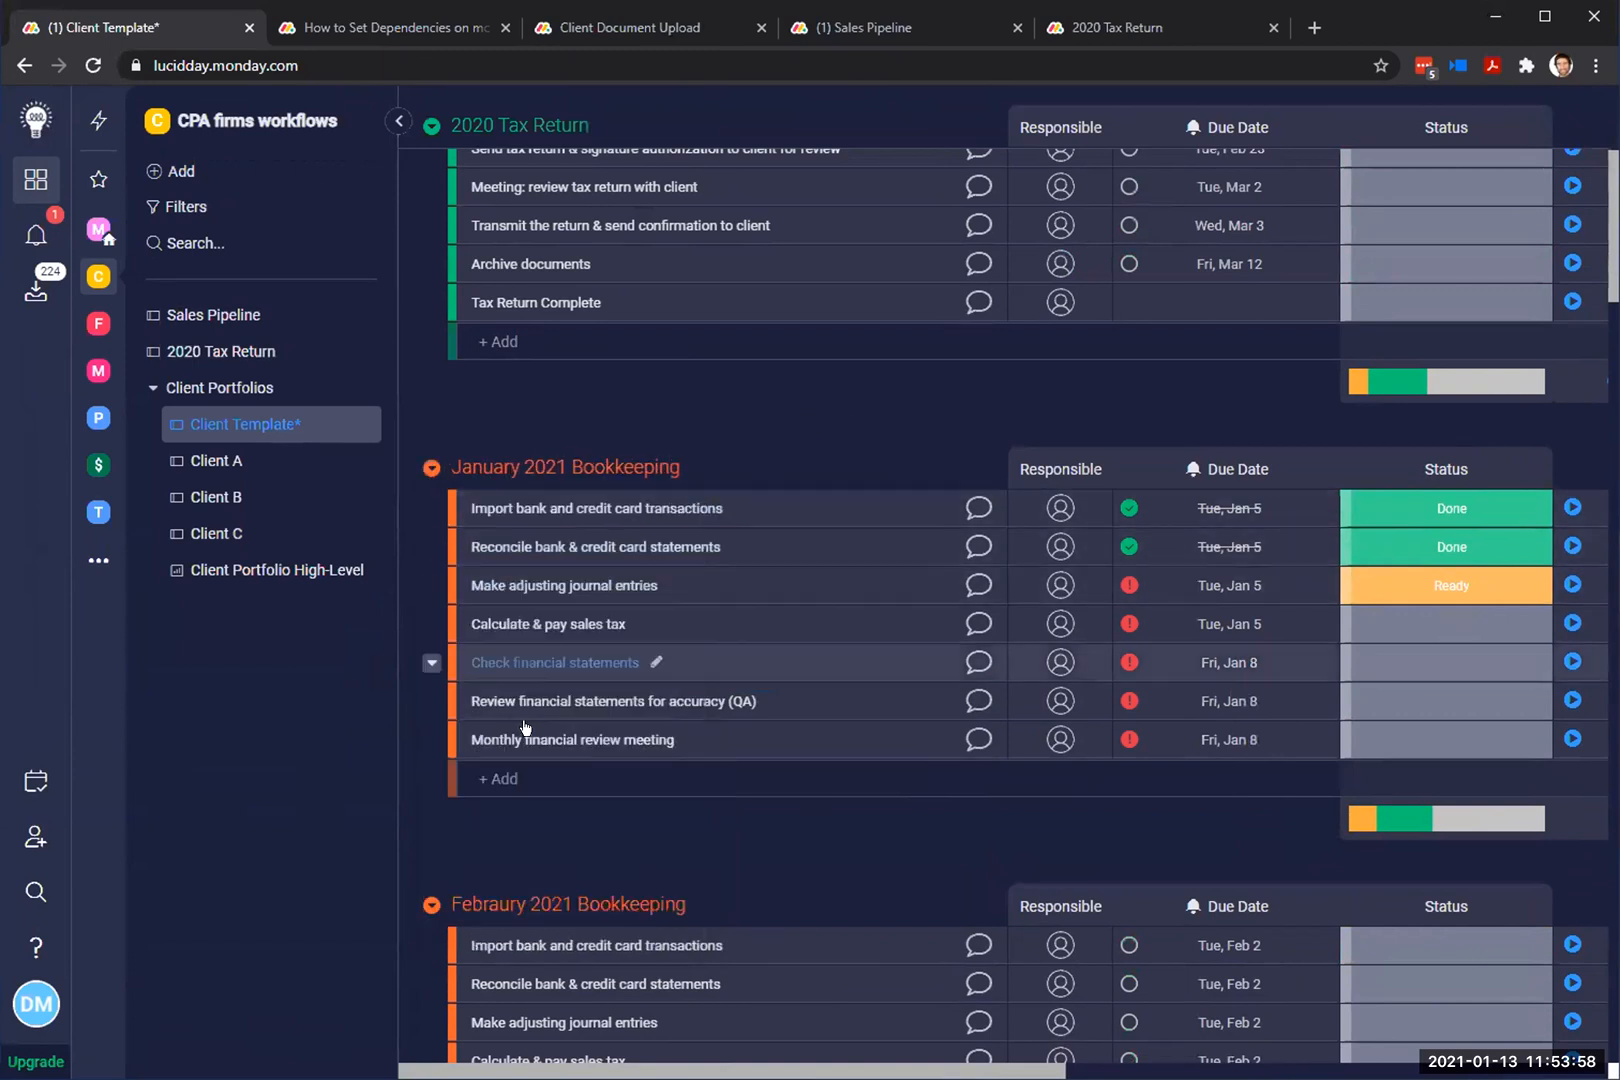
{"action": "left_click", "coordinate": [430, 467]}
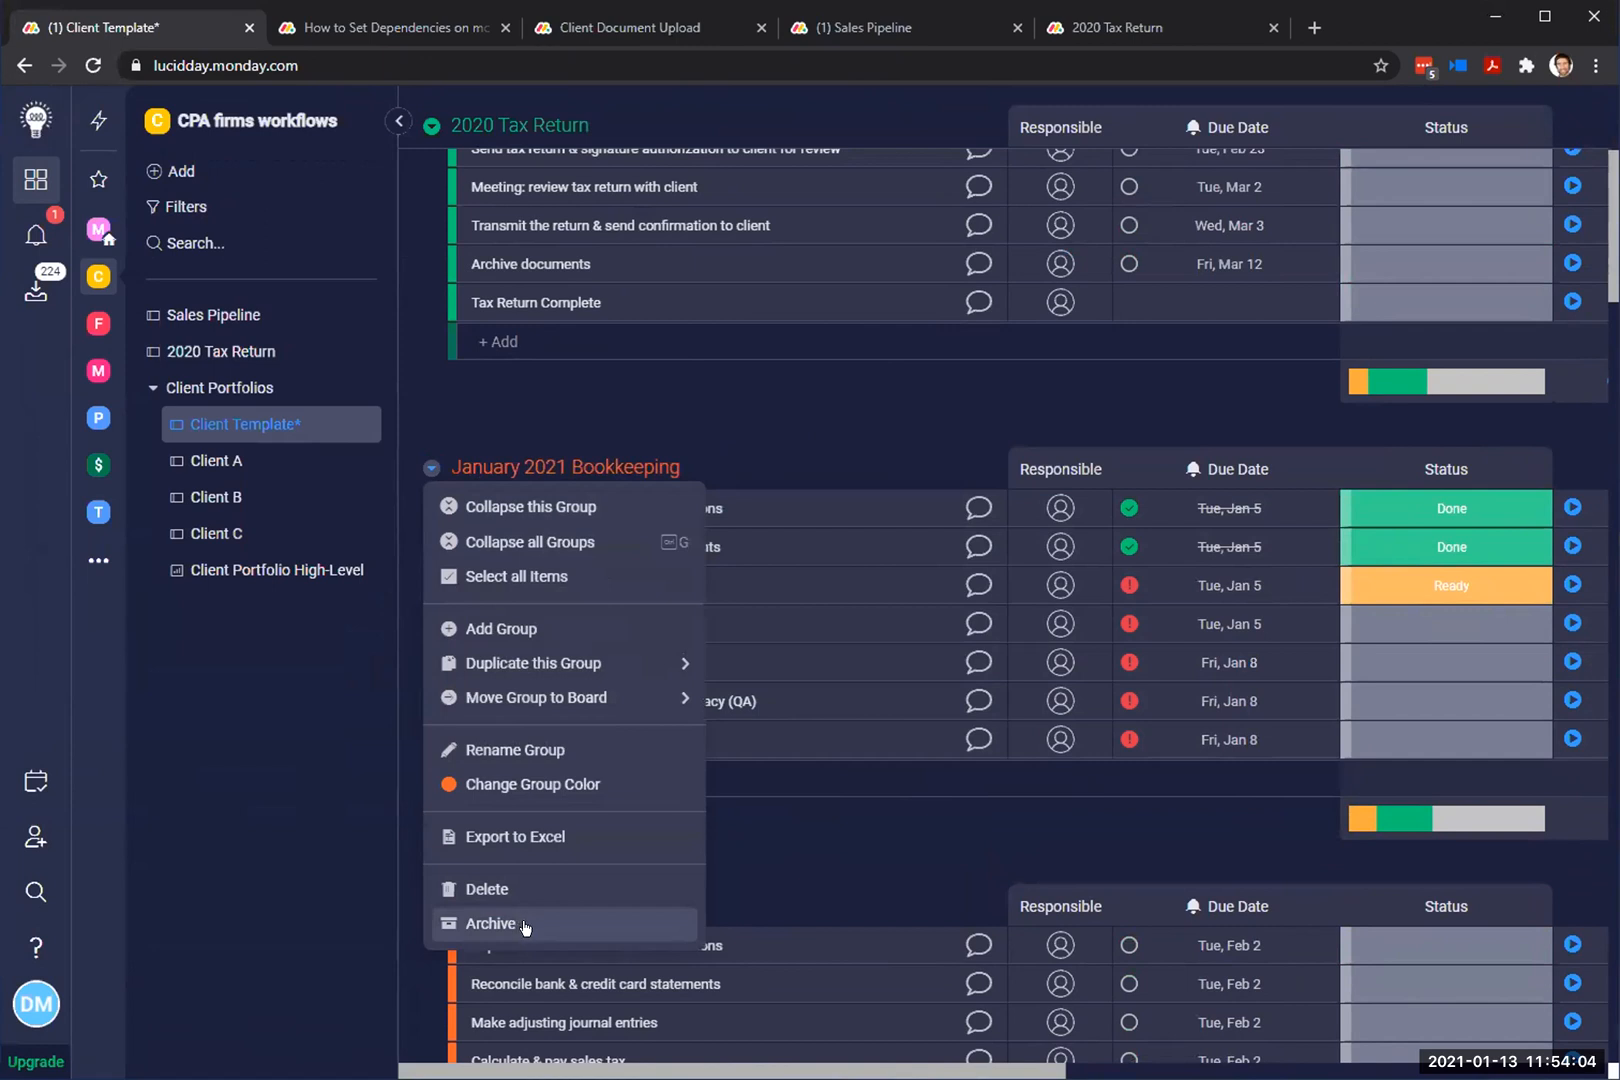
{"action": "left_click", "coordinate": [552, 393]}
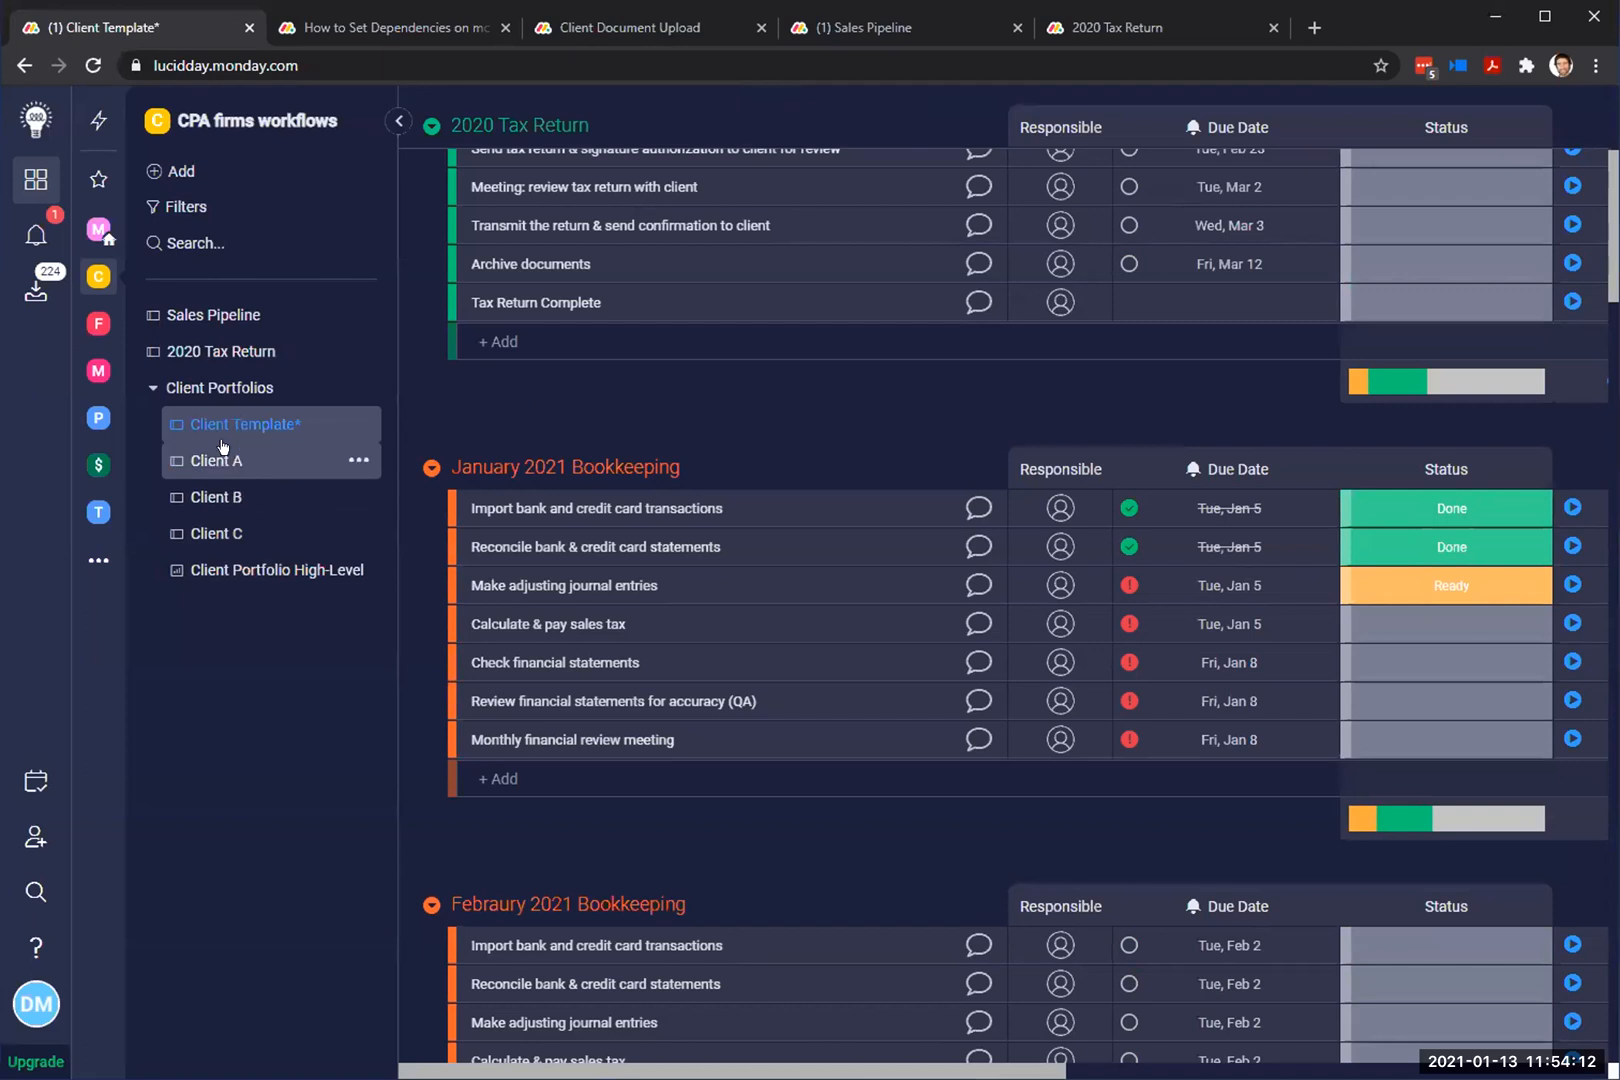
{"action": "left_click", "coordinate": [430, 467]}
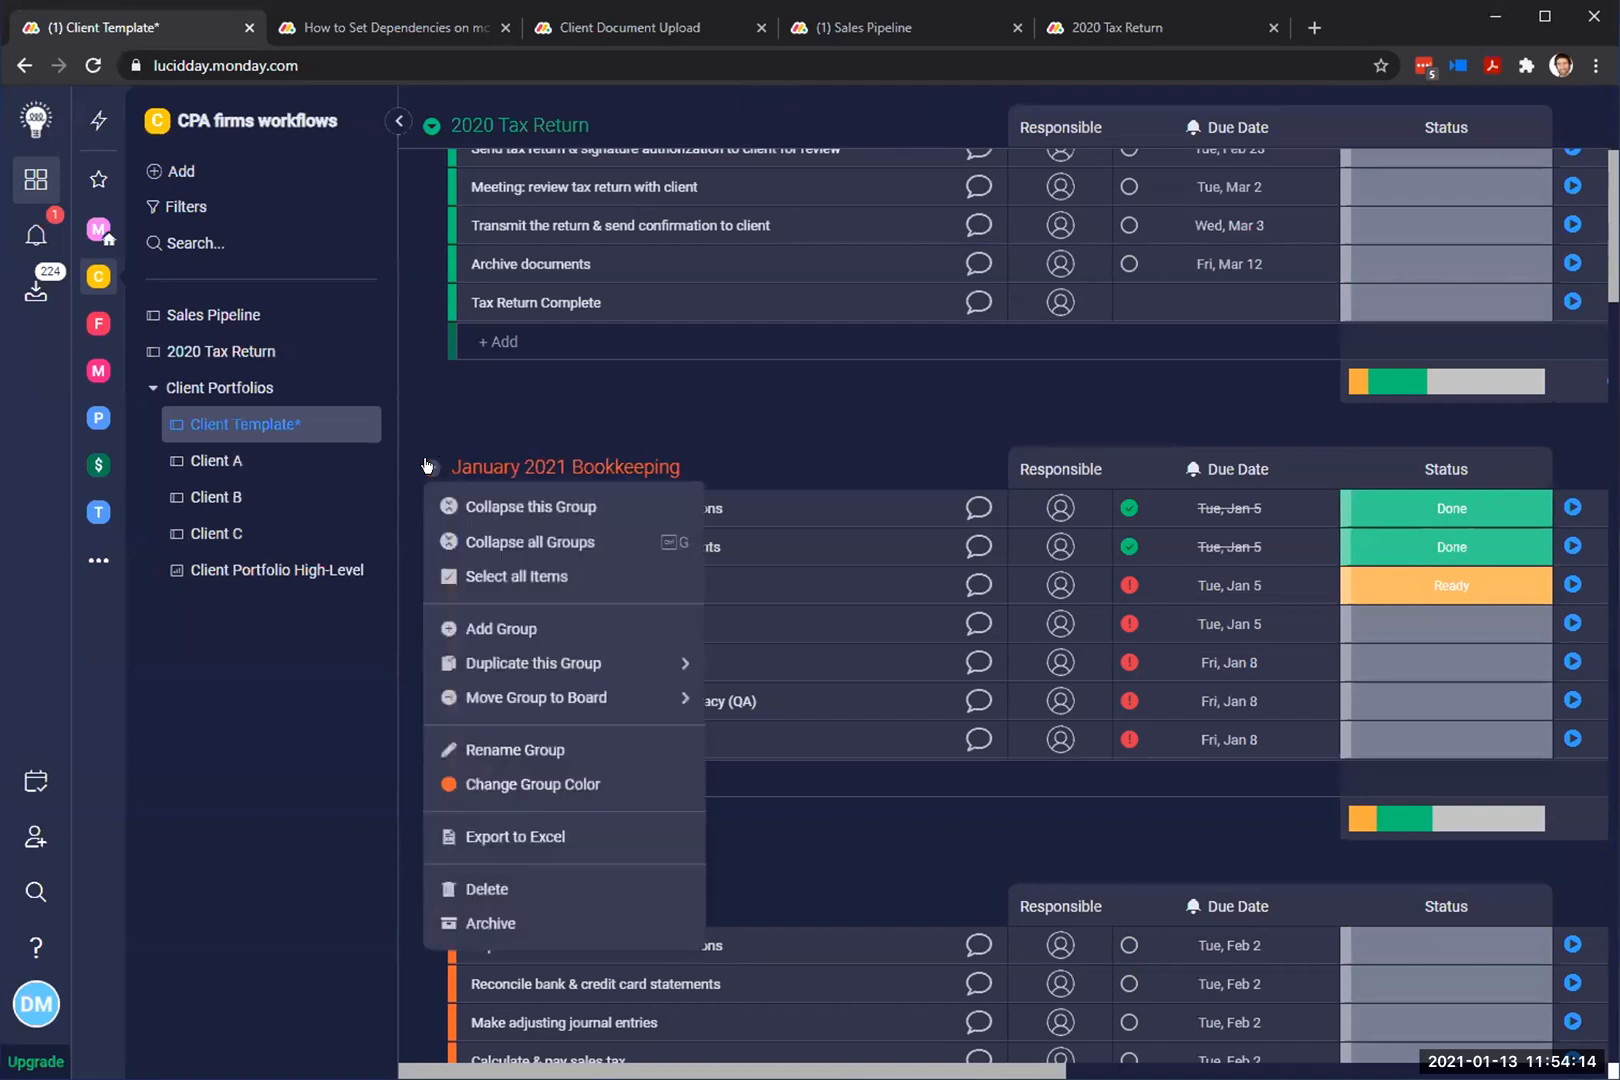
{"action": "mouse_move", "coordinate": [497, 692]}
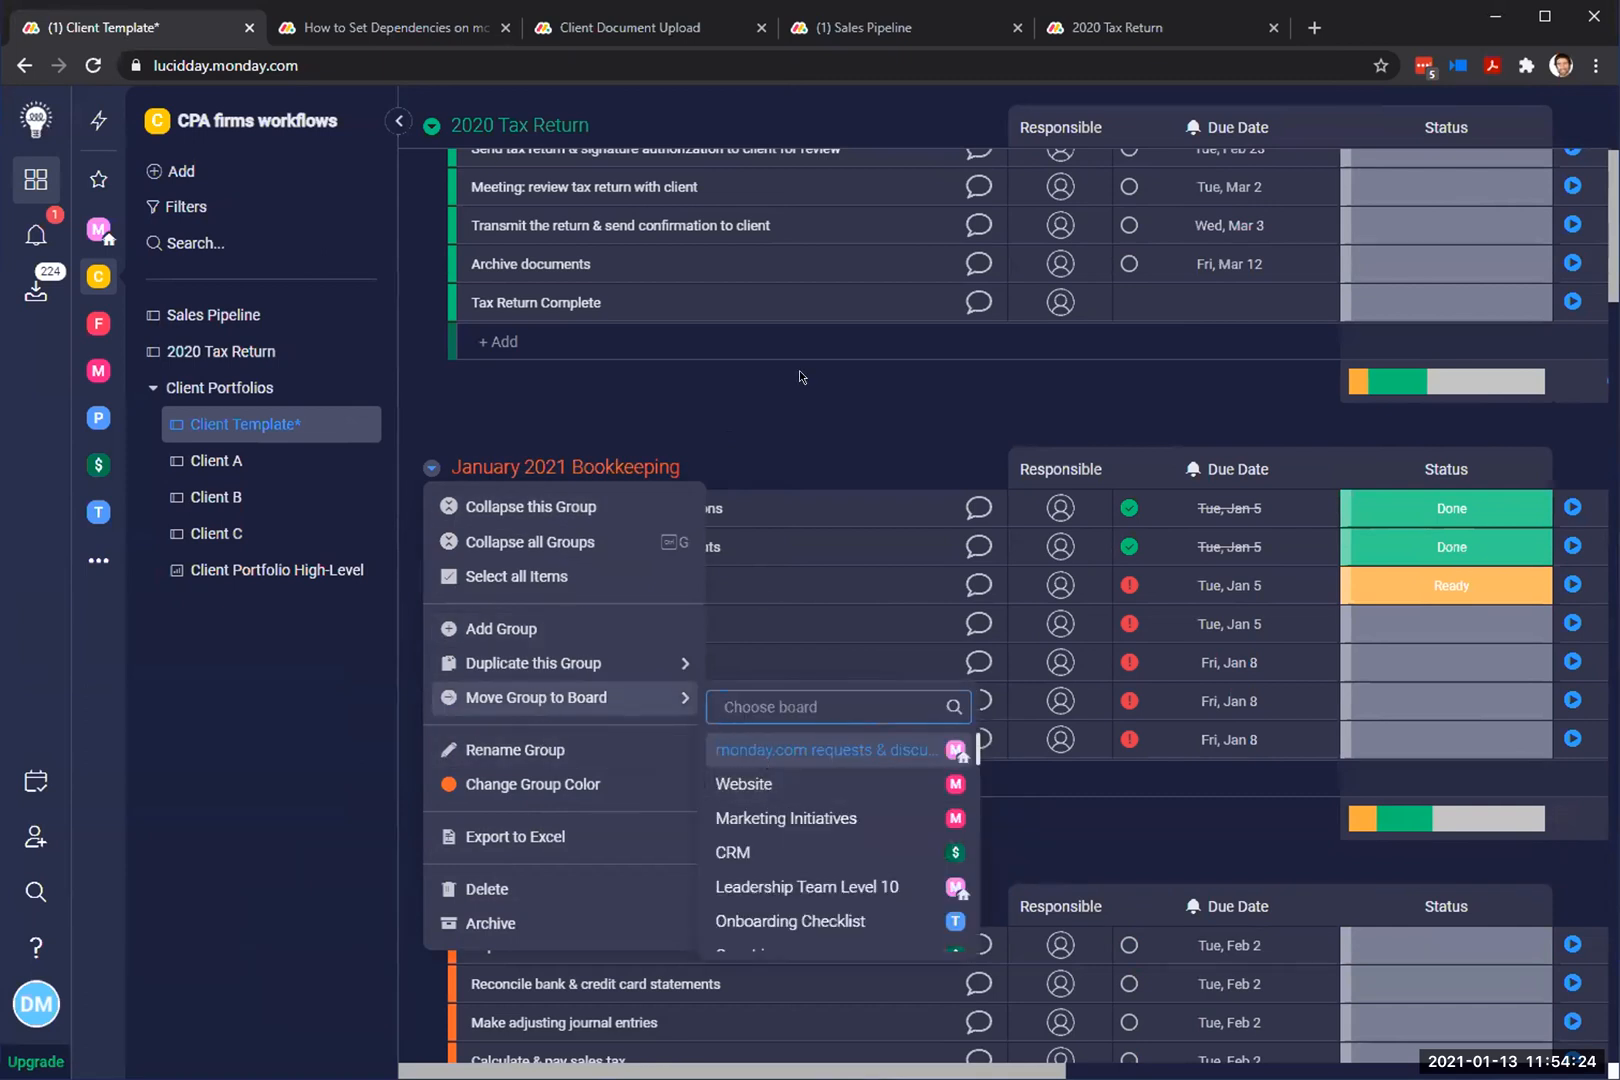
{"action": "left_click", "coordinate": [879, 421]}
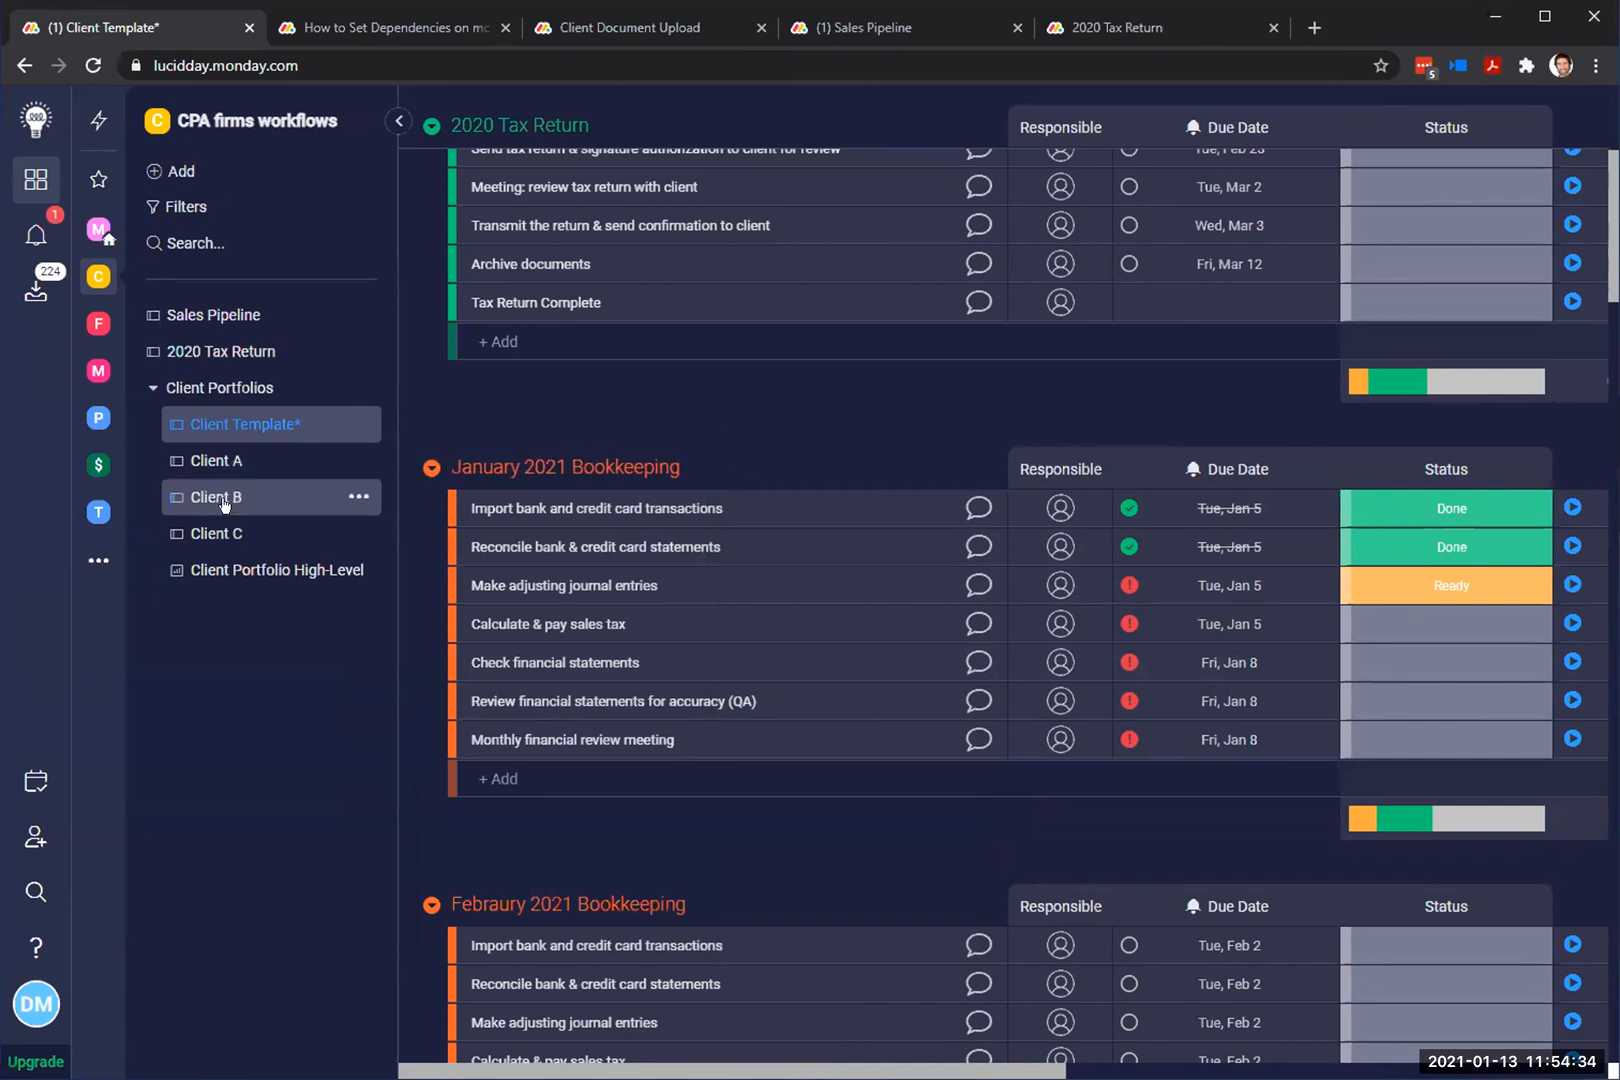
Step: Look over the Client Template board's task groups and collapse the January 2021 Bookkeeping group
{"action": "scroll", "coordinate": [712, 661], "scroll_direction": "up", "scroll_amount": 3}
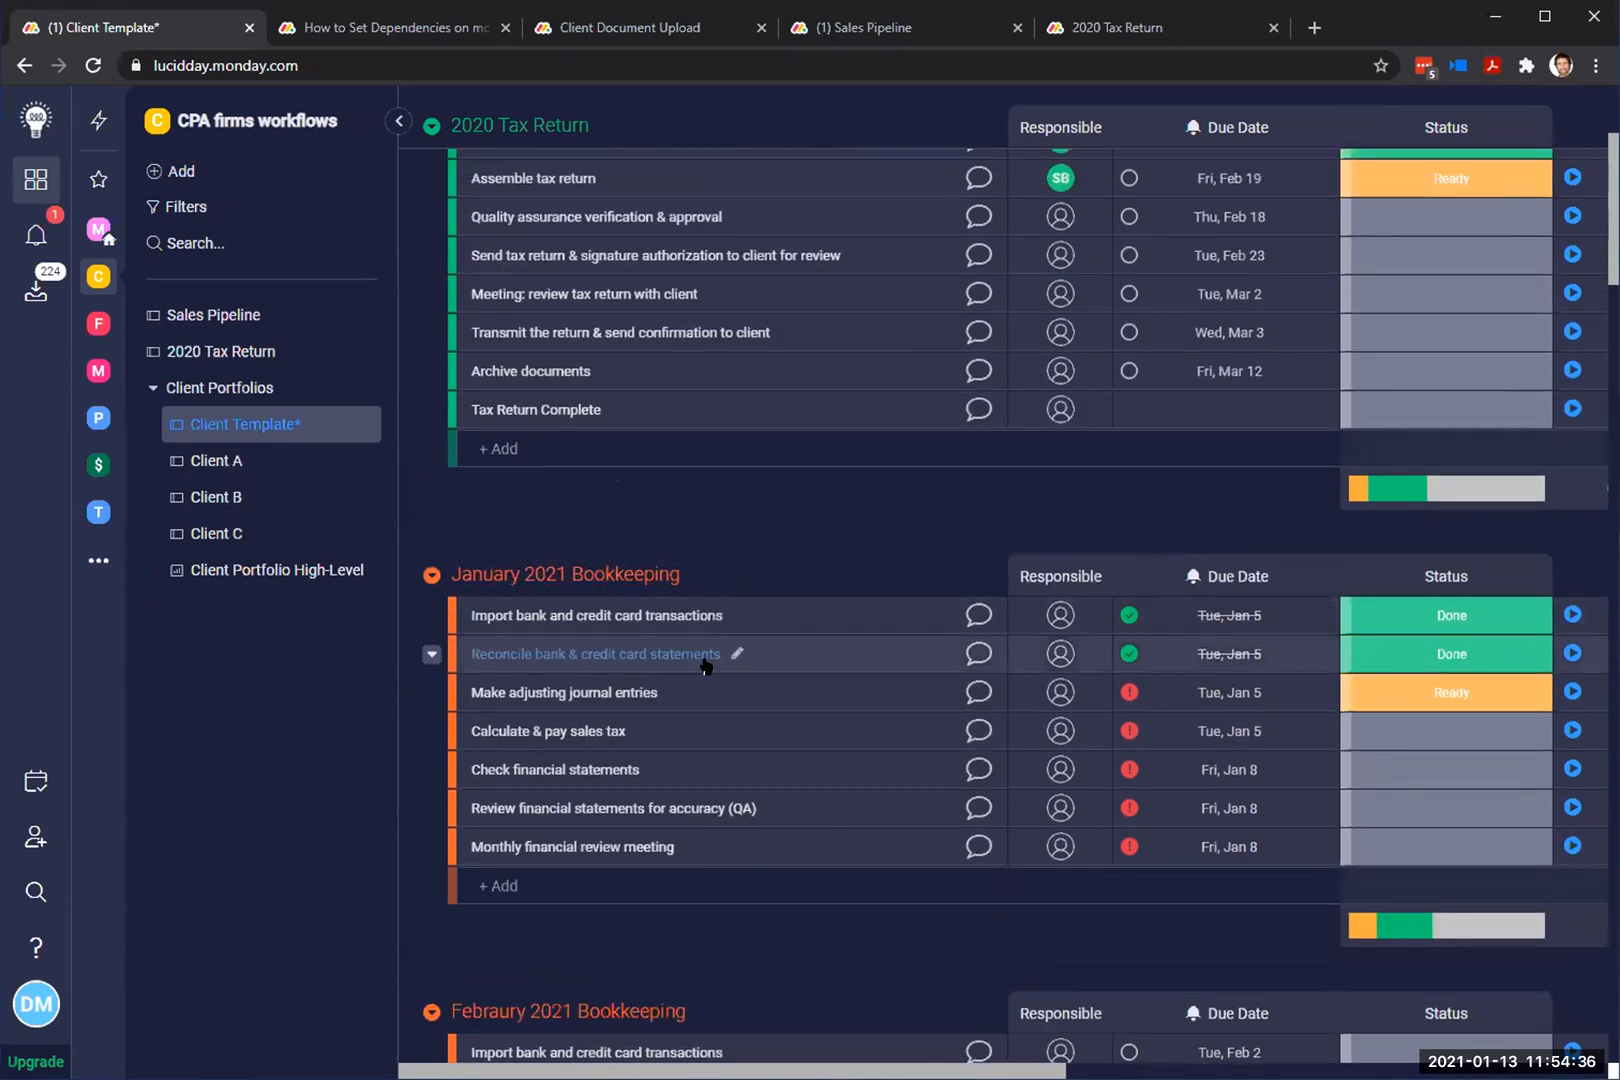
{"action": "scroll", "coordinate": [824, 741], "scroll_direction": "up", "scroll_amount": 3}
{"action": "scroll", "coordinate": [820, 746], "scroll_direction": "down", "scroll_amount": 3}
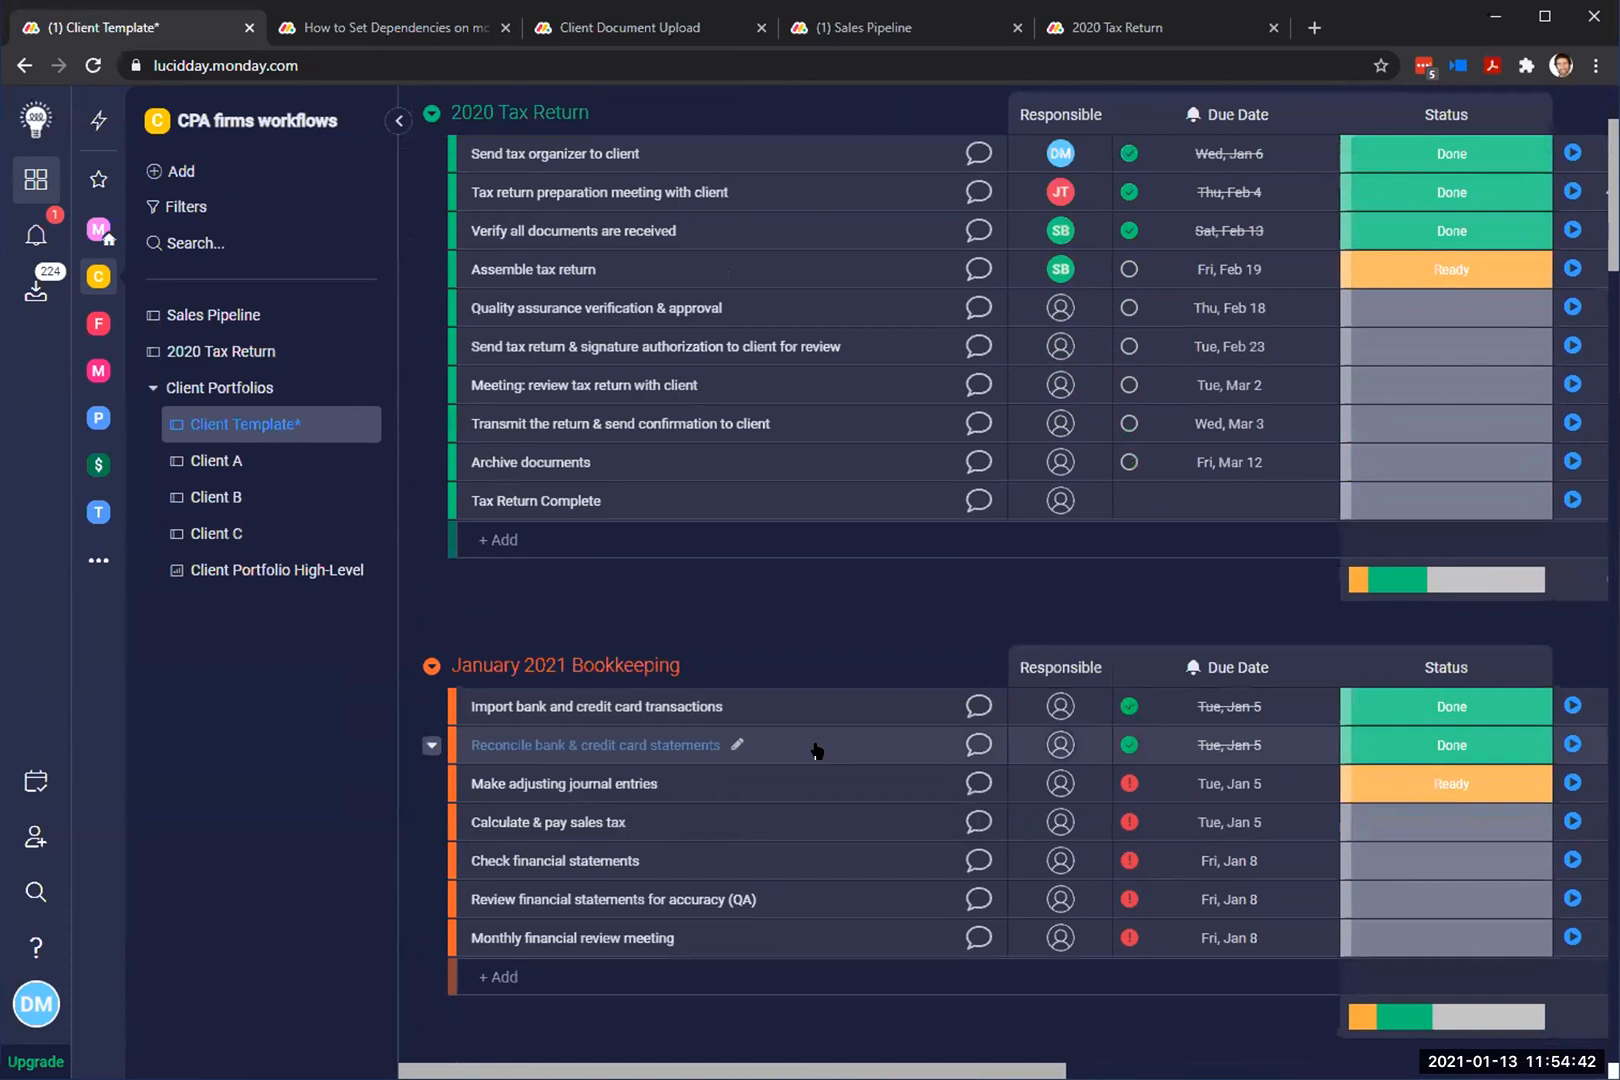
{"action": "scroll", "coordinate": [921, 725], "scroll_direction": "down", "scroll_amount": 7}
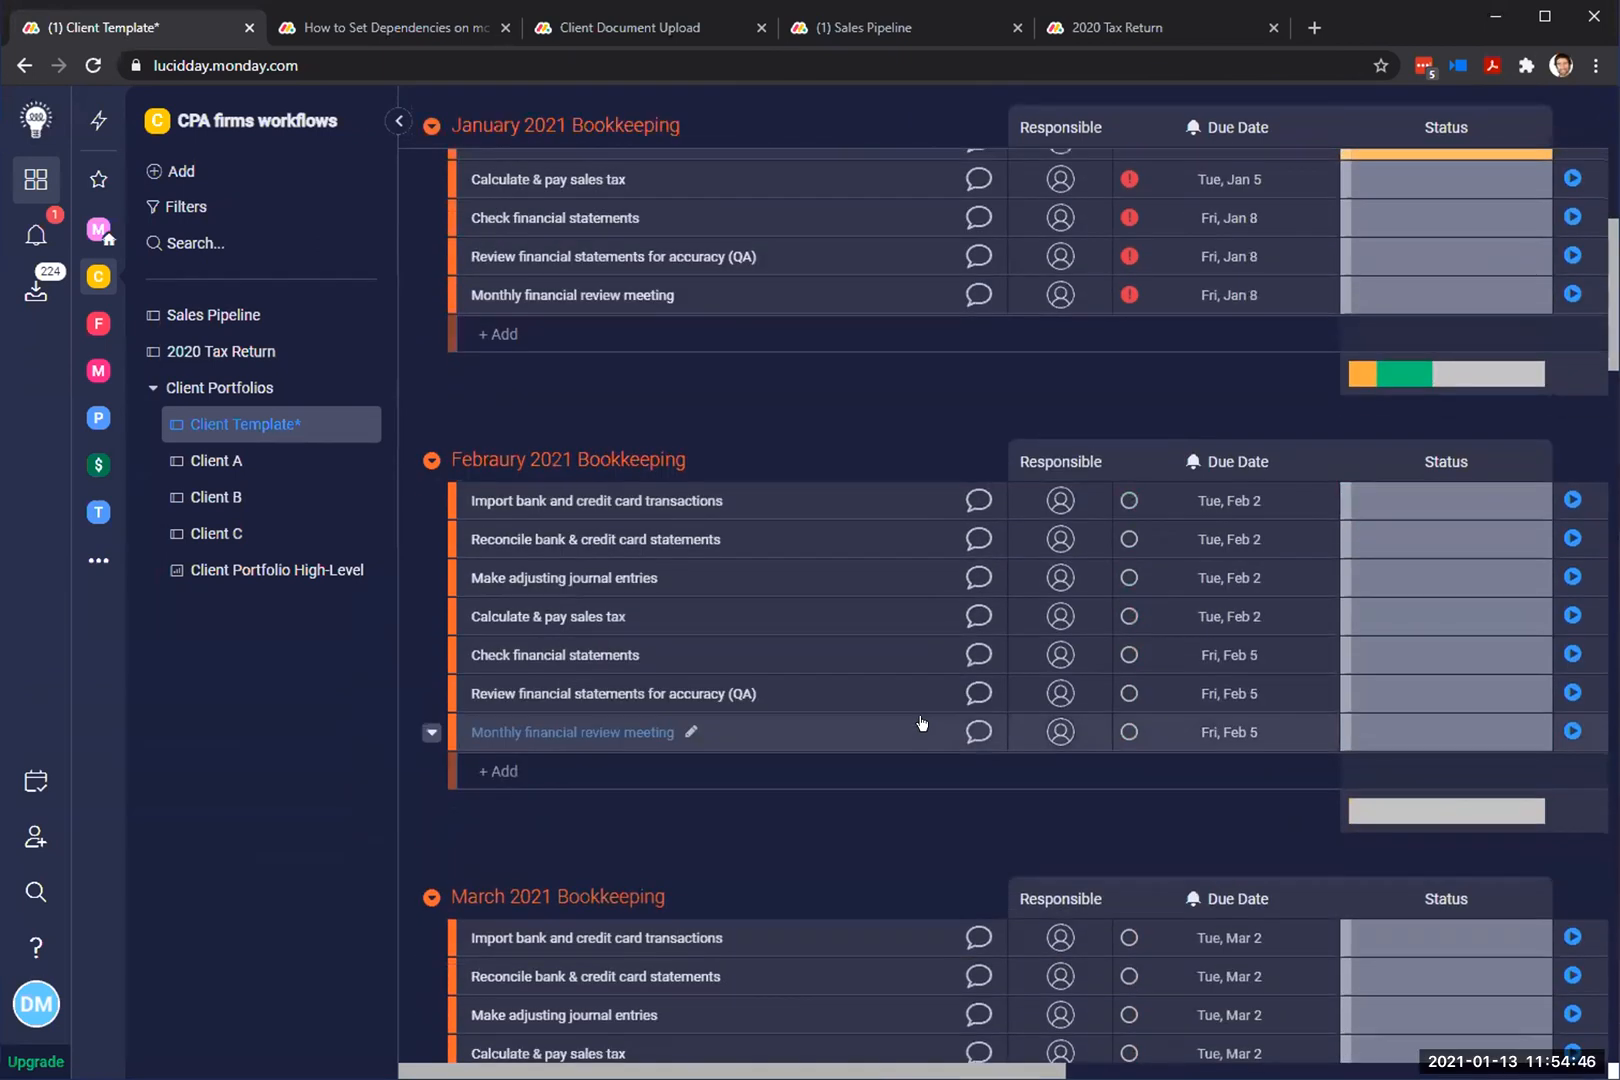
{"action": "scroll", "coordinate": [767, 610], "scroll_direction": "up", "scroll_amount": 10}
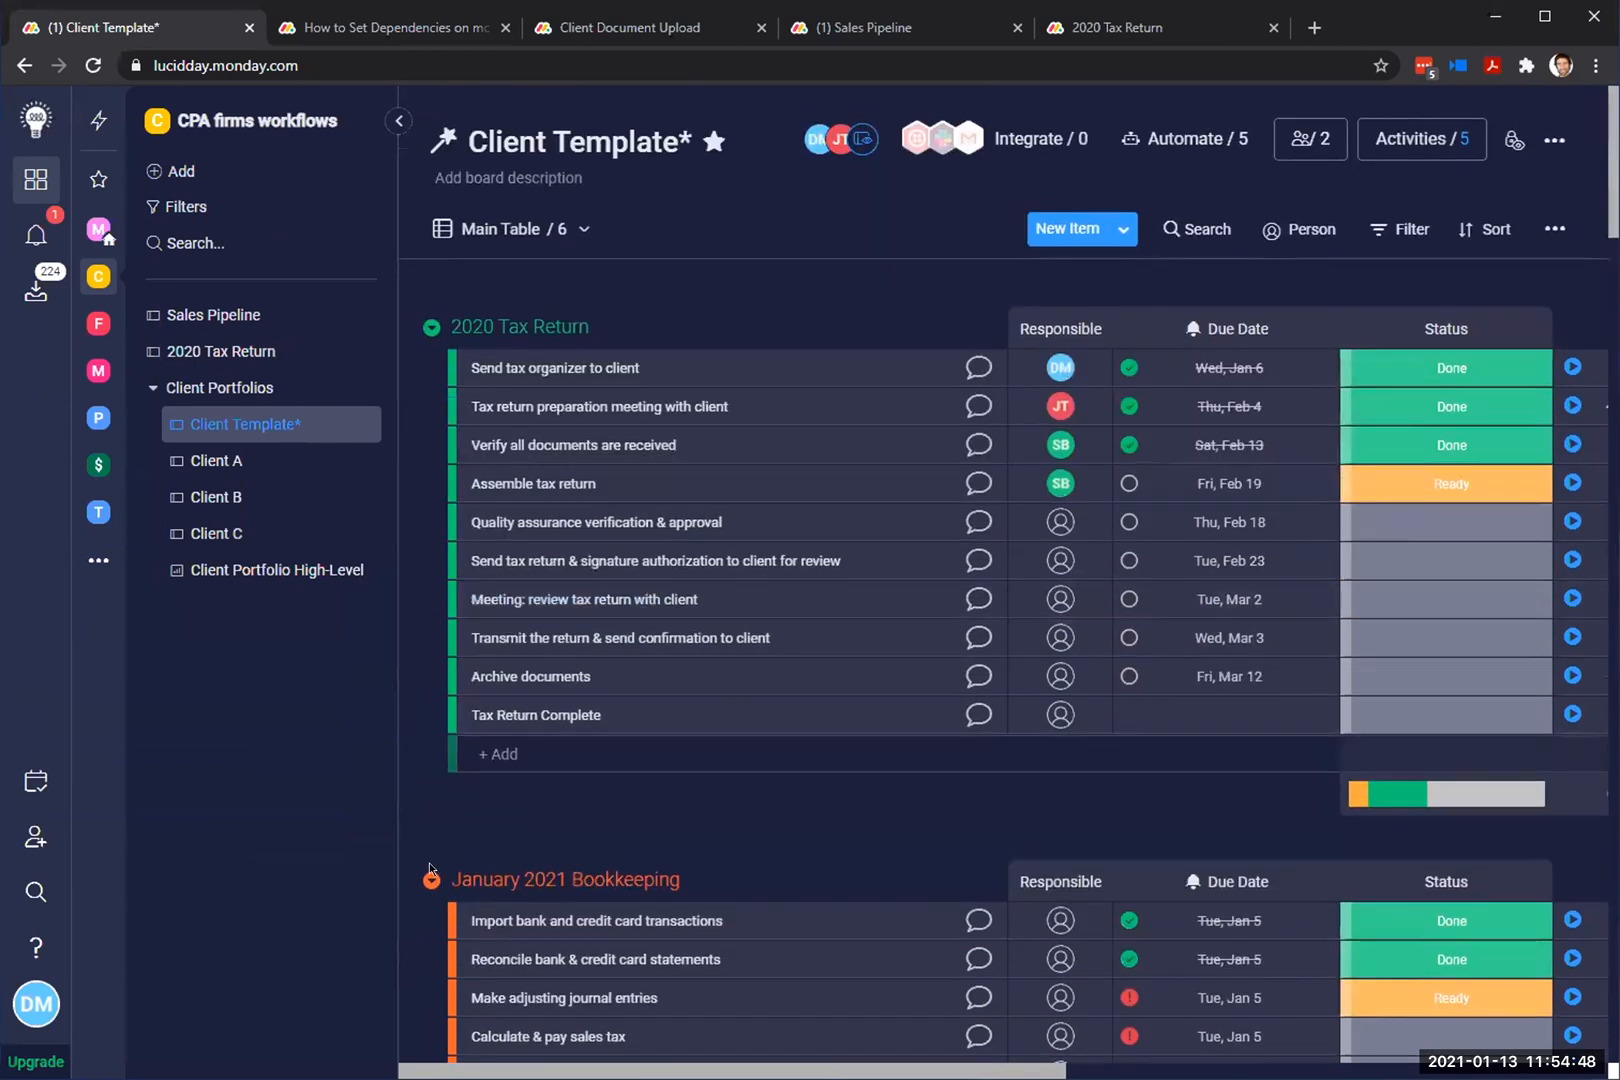
{"action": "scroll", "coordinate": [430, 868], "scroll_direction": "down", "scroll_amount": 4}
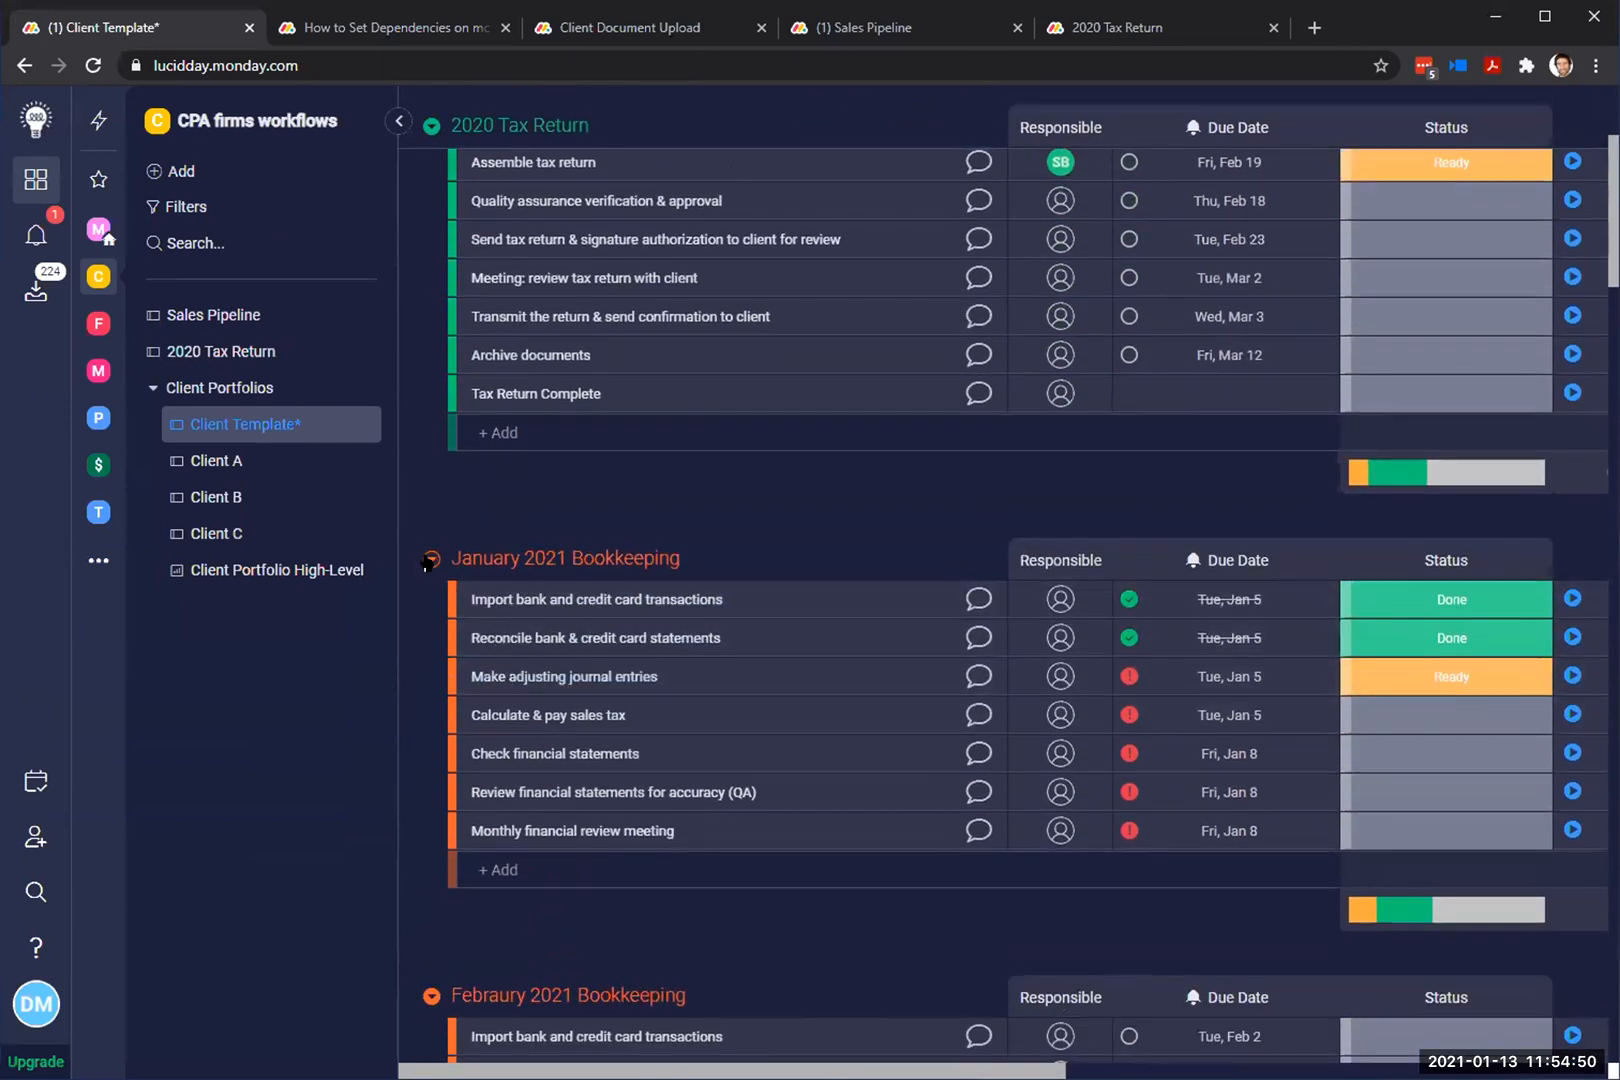
{"action": "left_click", "coordinate": [431, 558]}
{"action": "left_click", "coordinate": [552, 595]}
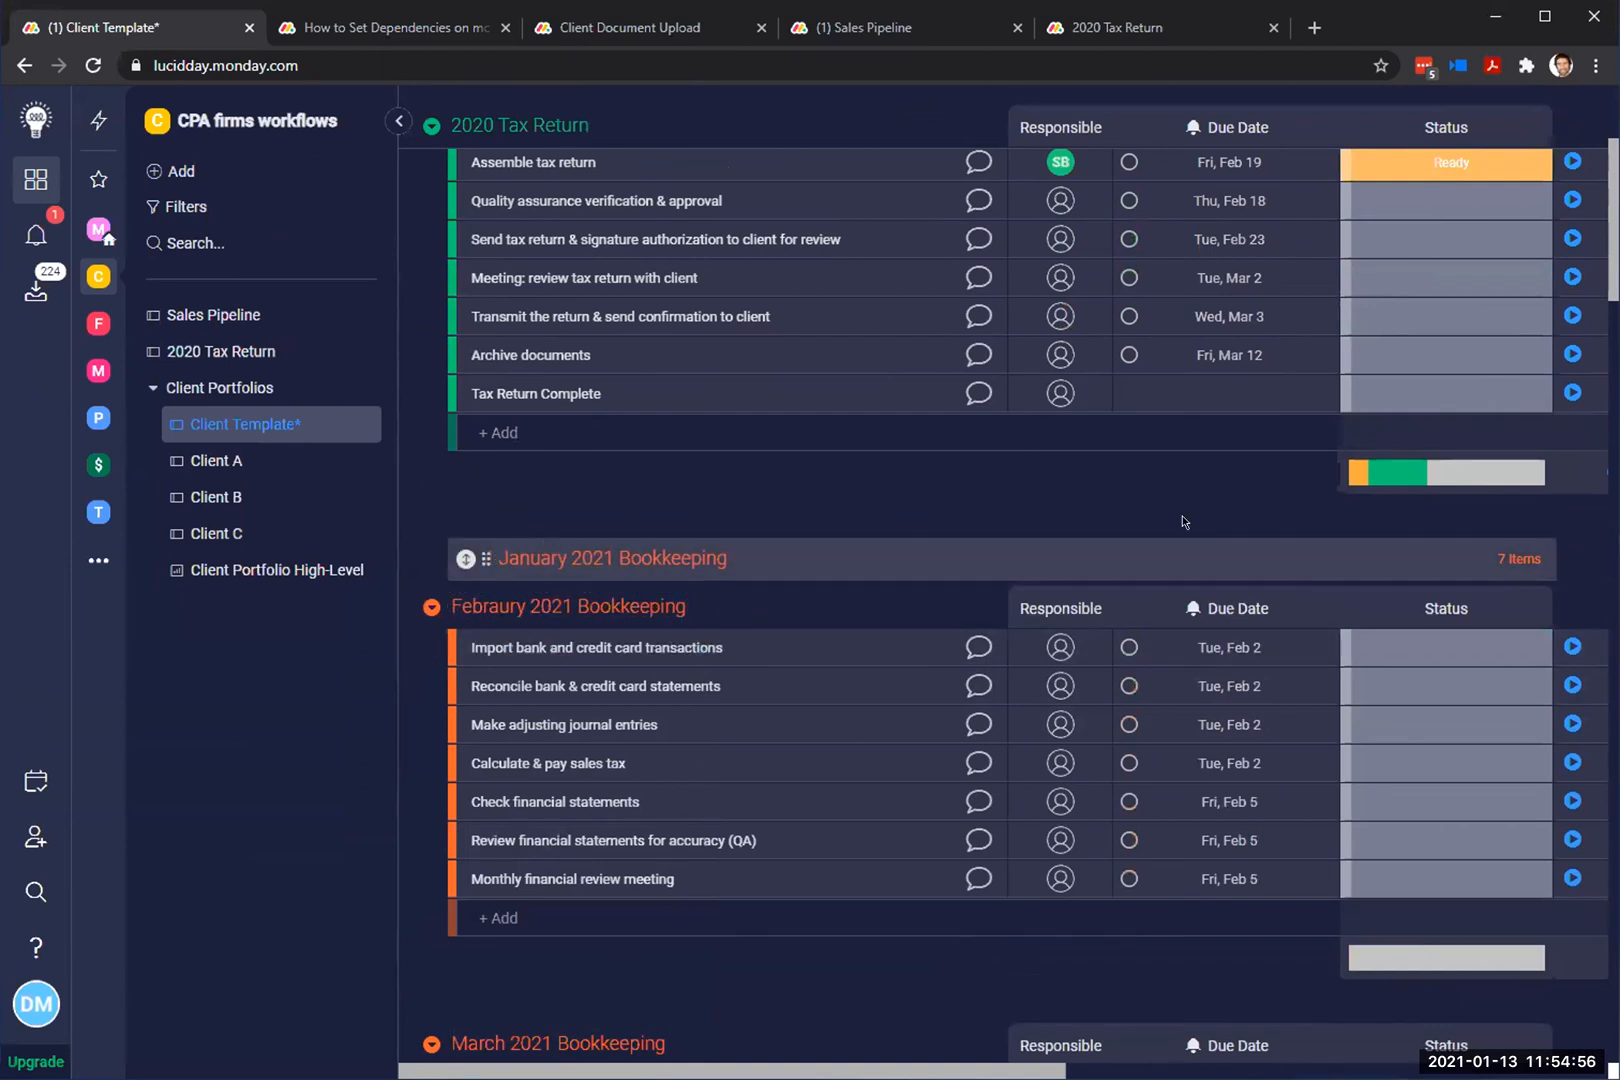
Step: Expand the January 2021 Bookkeeping group again
{"action": "left_click", "coordinate": [465, 558]}
{"action": "scroll", "coordinate": [924, 599], "scroll_direction": "up", "scroll_amount": 3}
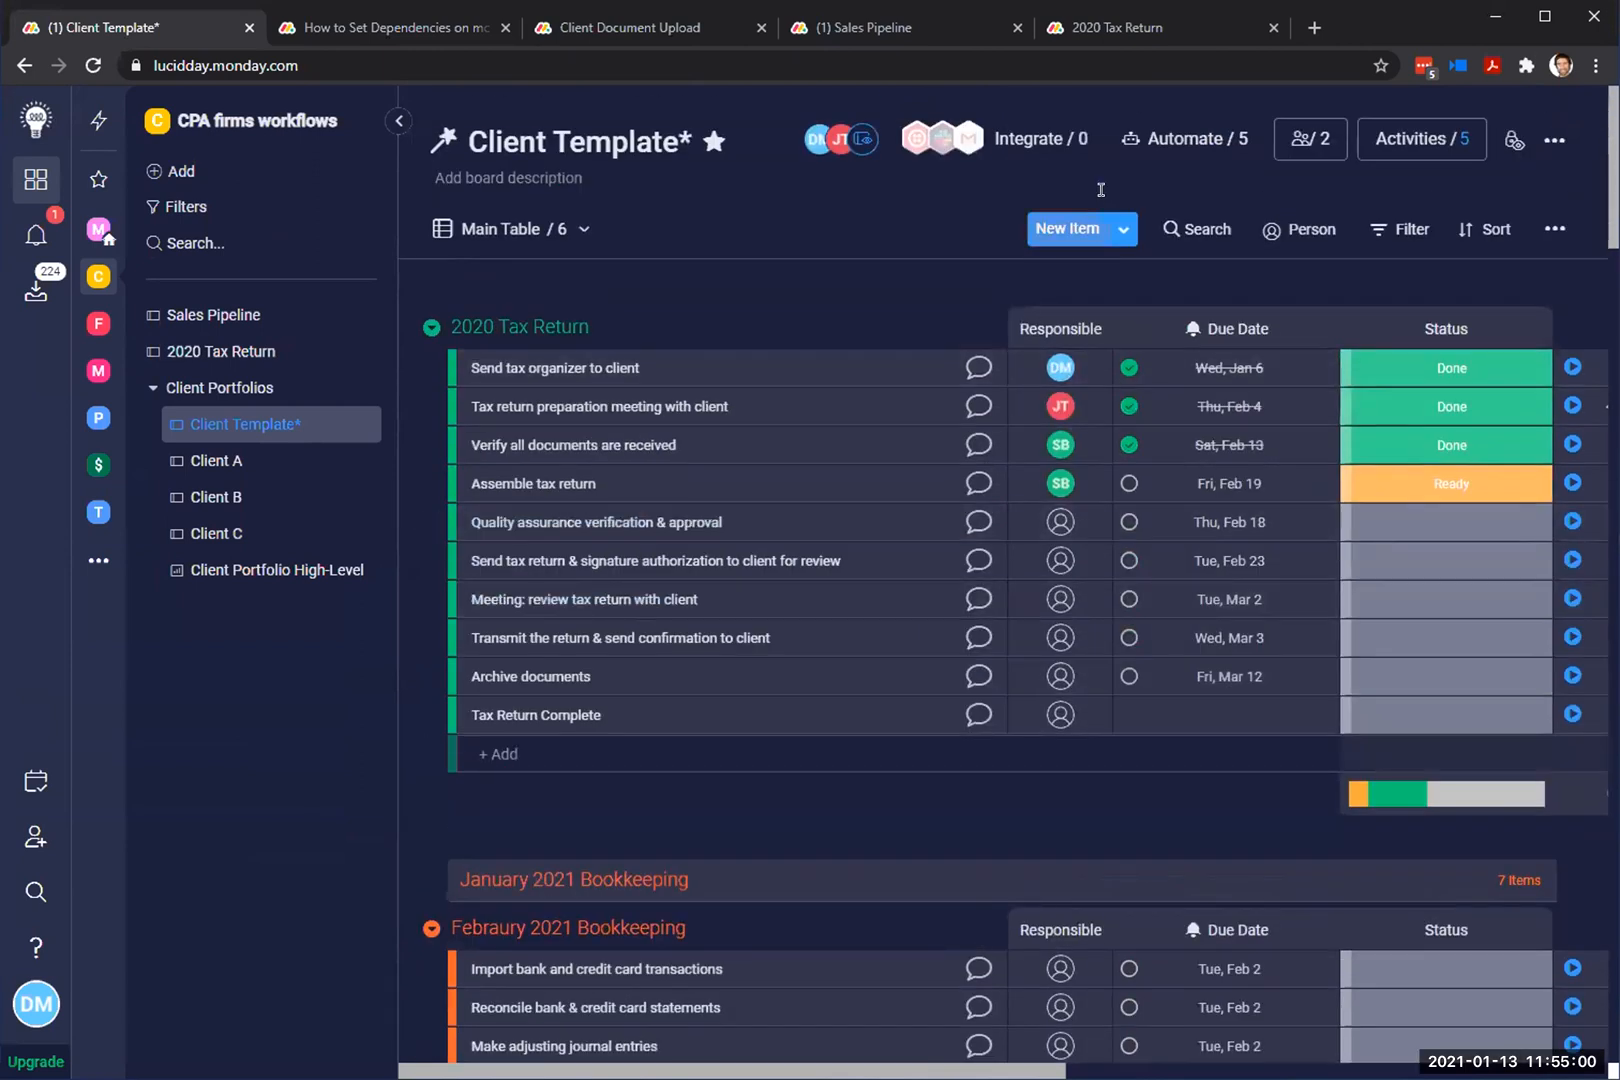
{"action": "scroll", "coordinate": [560, 600], "scroll_direction": "down", "scroll_amount": 3}
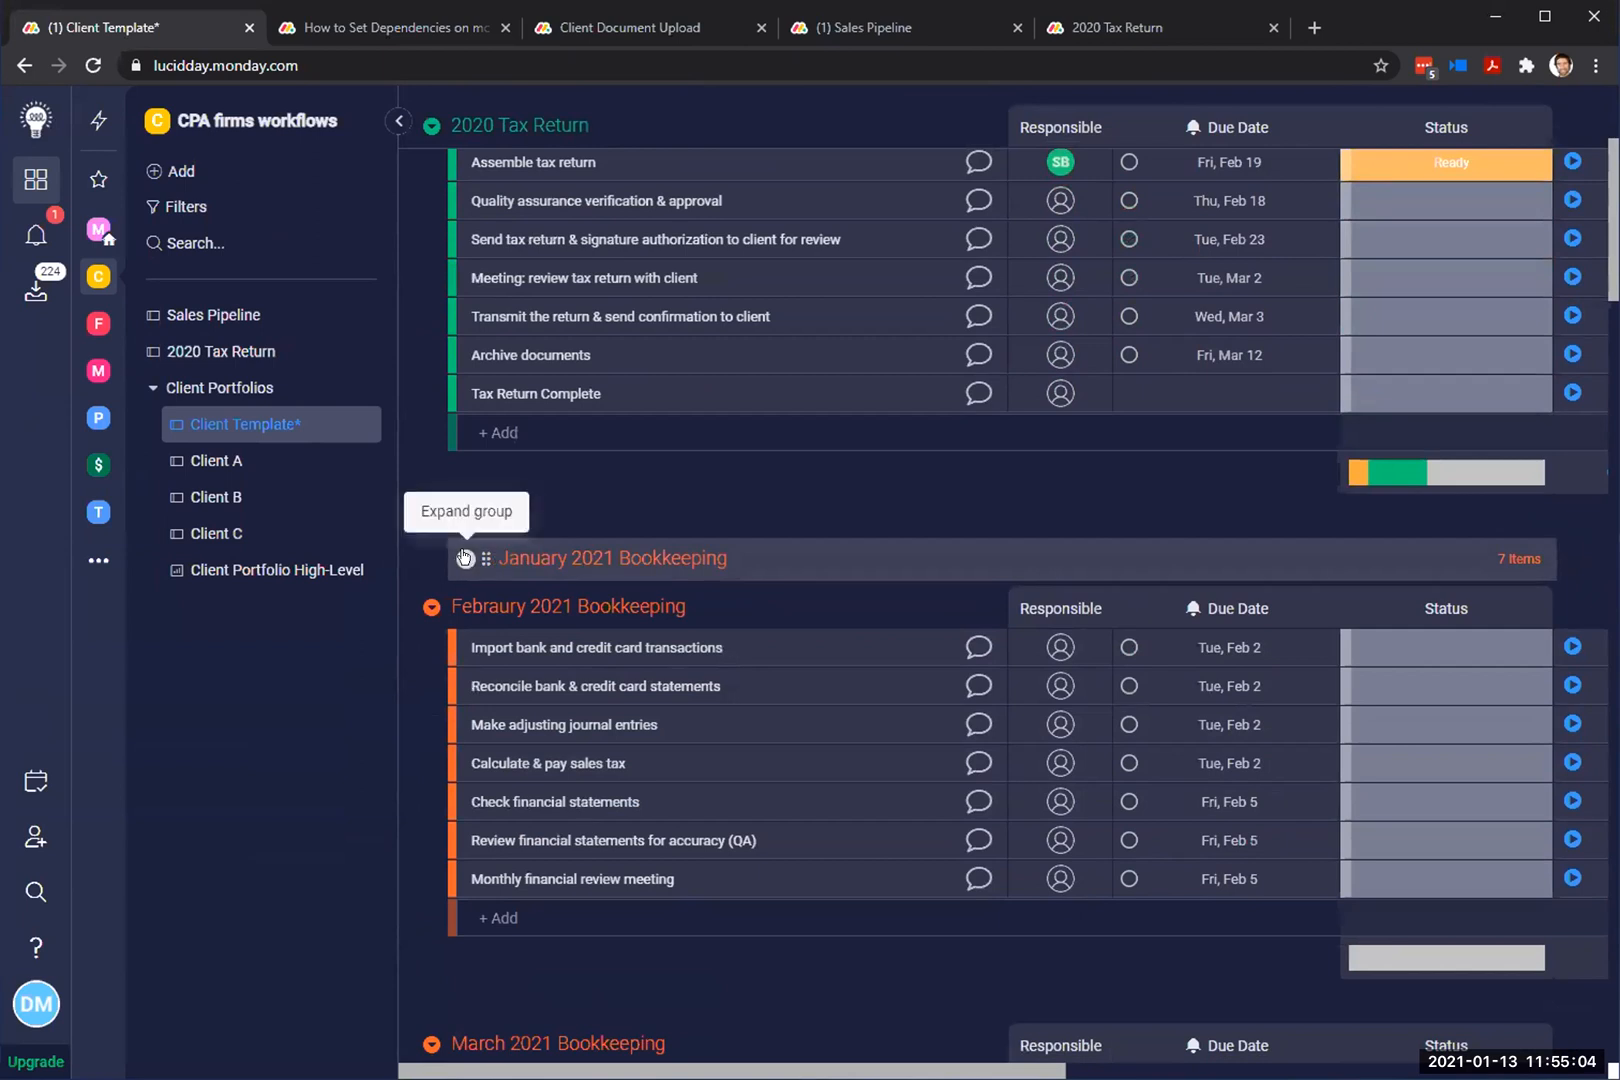
{"action": "left_click", "coordinate": [465, 558]}
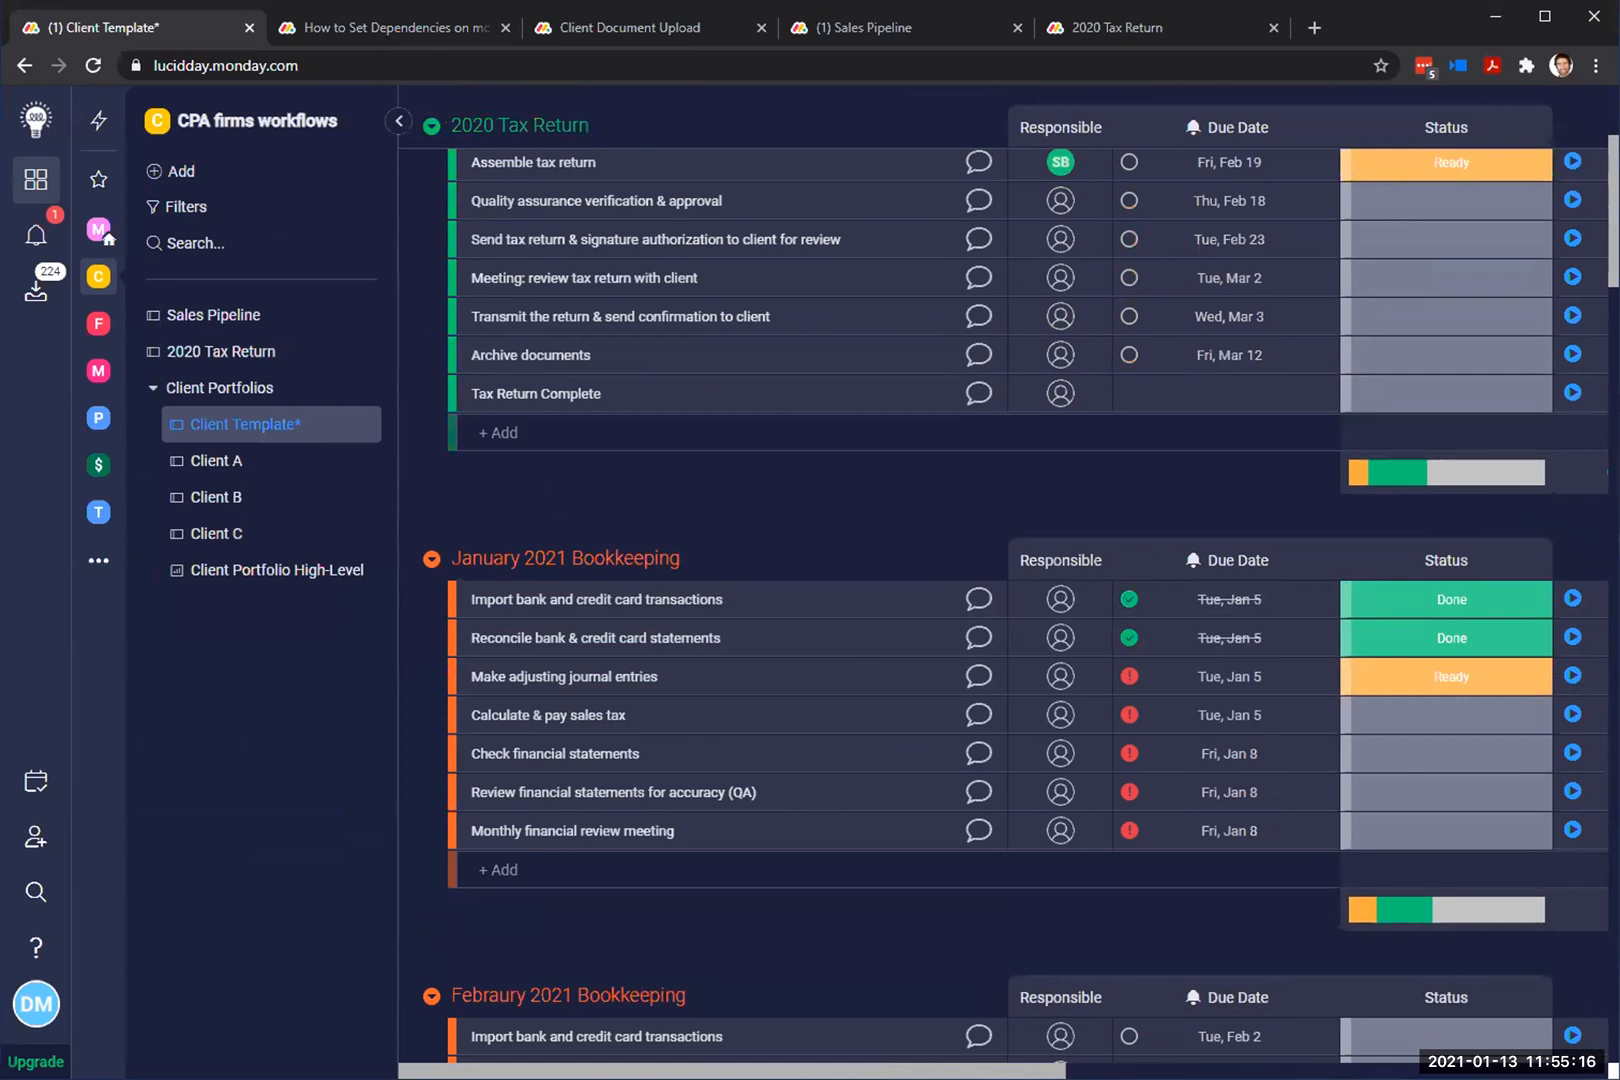
Step: Open the Client A board and show its Client Documents view with the uploaded files
{"action": "scroll", "coordinate": [840, 505], "scroll_direction": "up", "scroll_amount": 4}
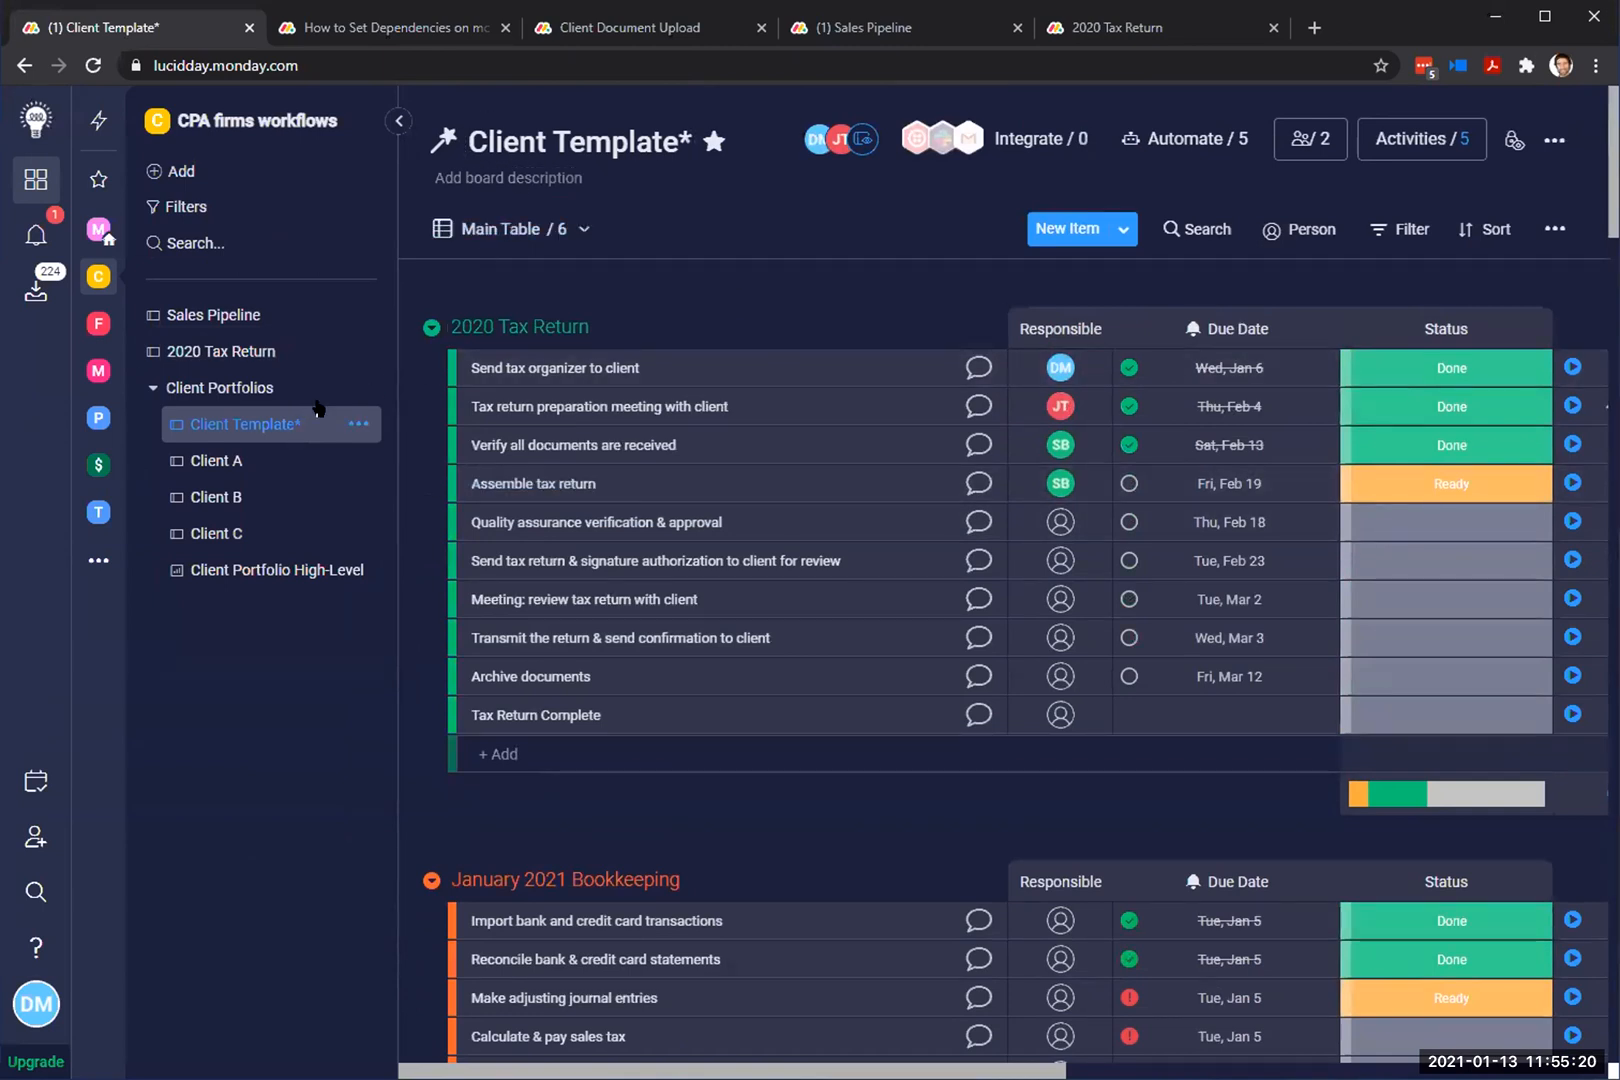
{"action": "left_click", "coordinate": [284, 461]}
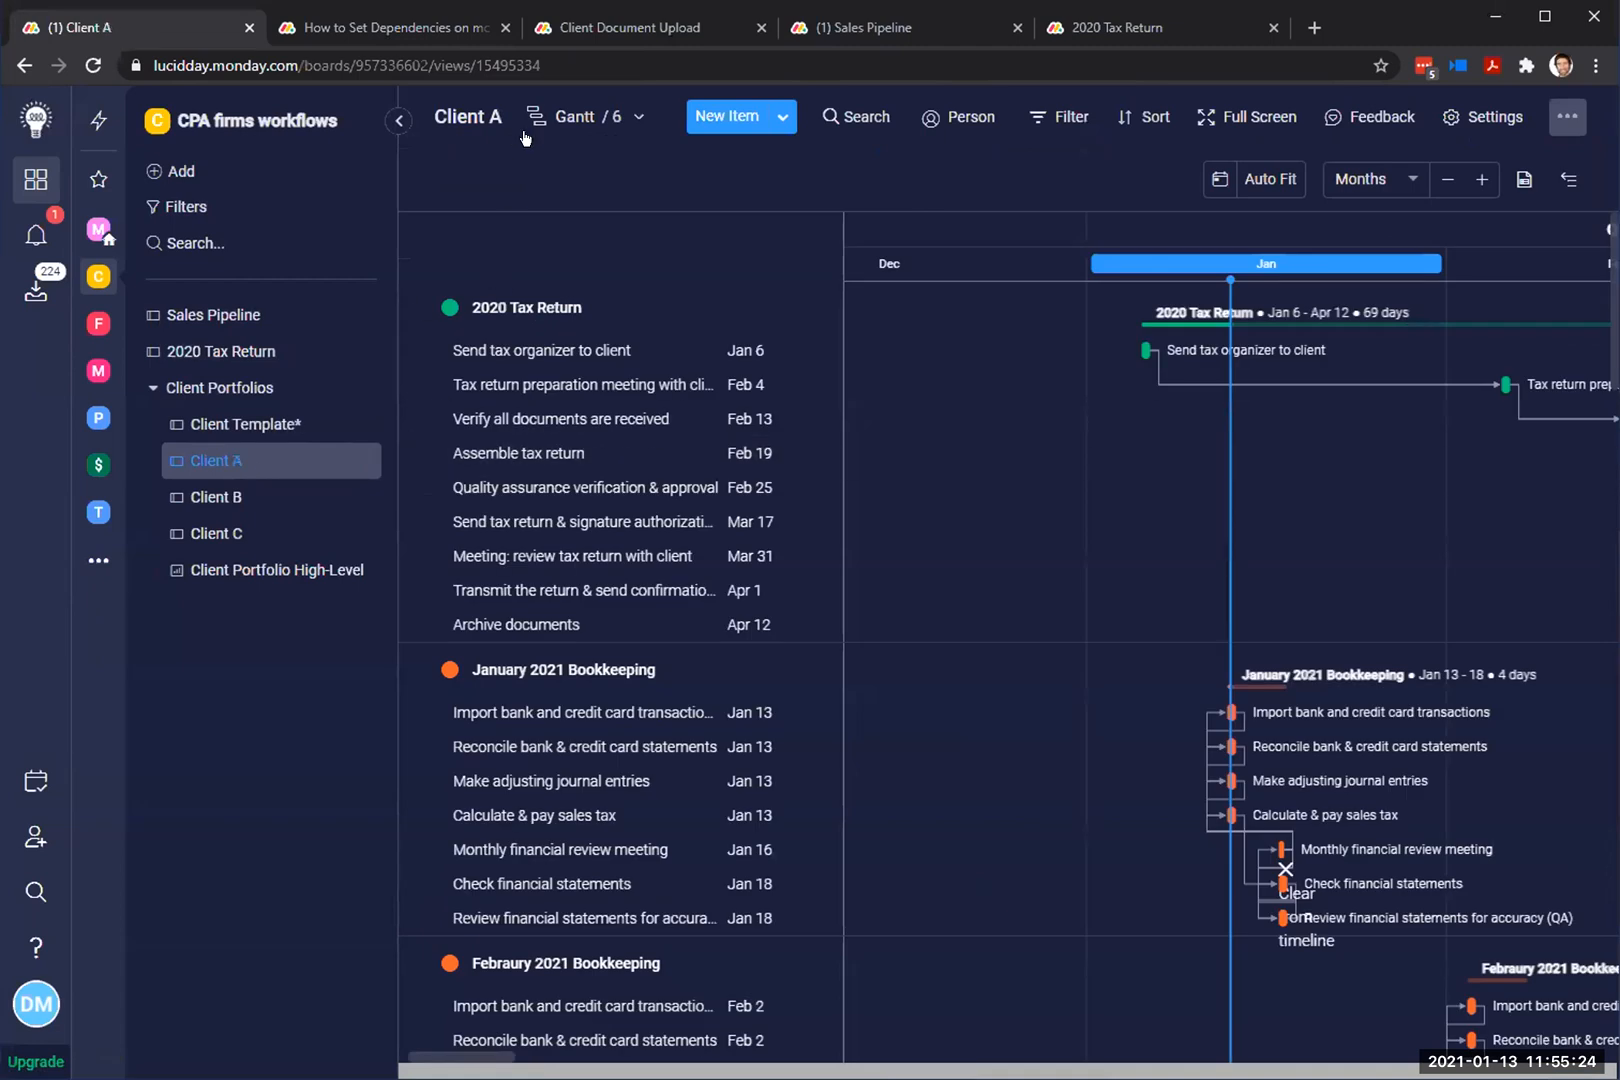
{"action": "left_click", "coordinate": [596, 116]}
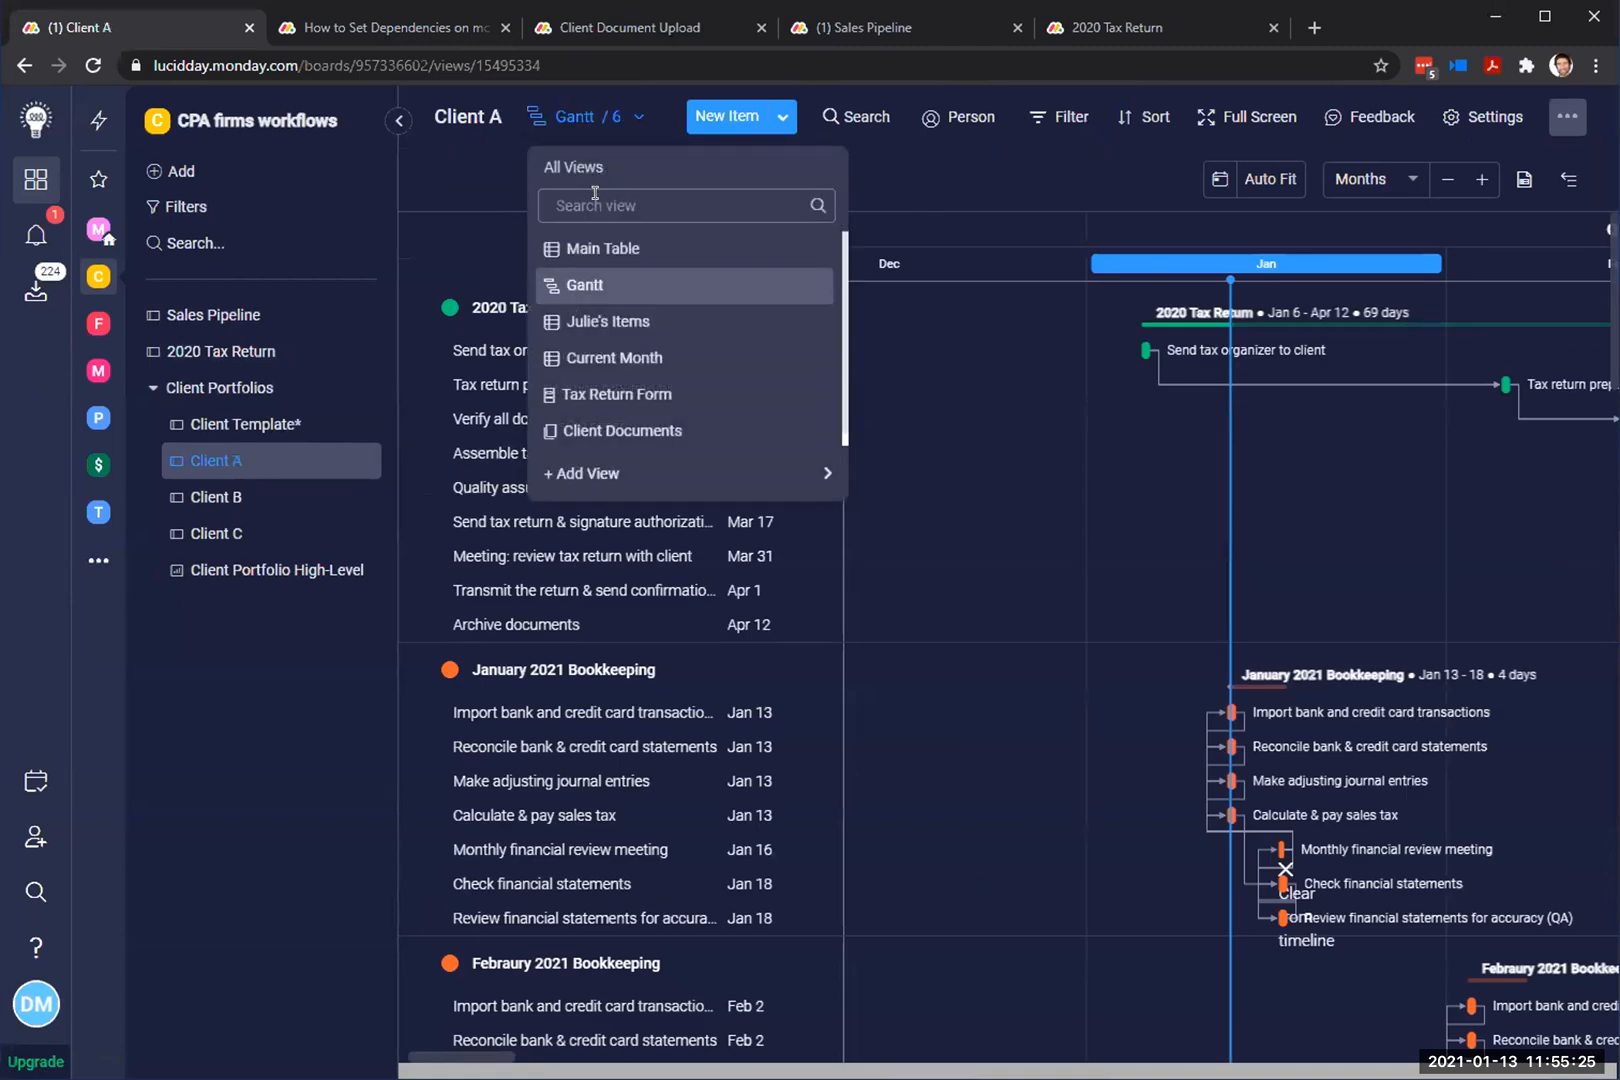
{"action": "left_click", "coordinate": [585, 430]}
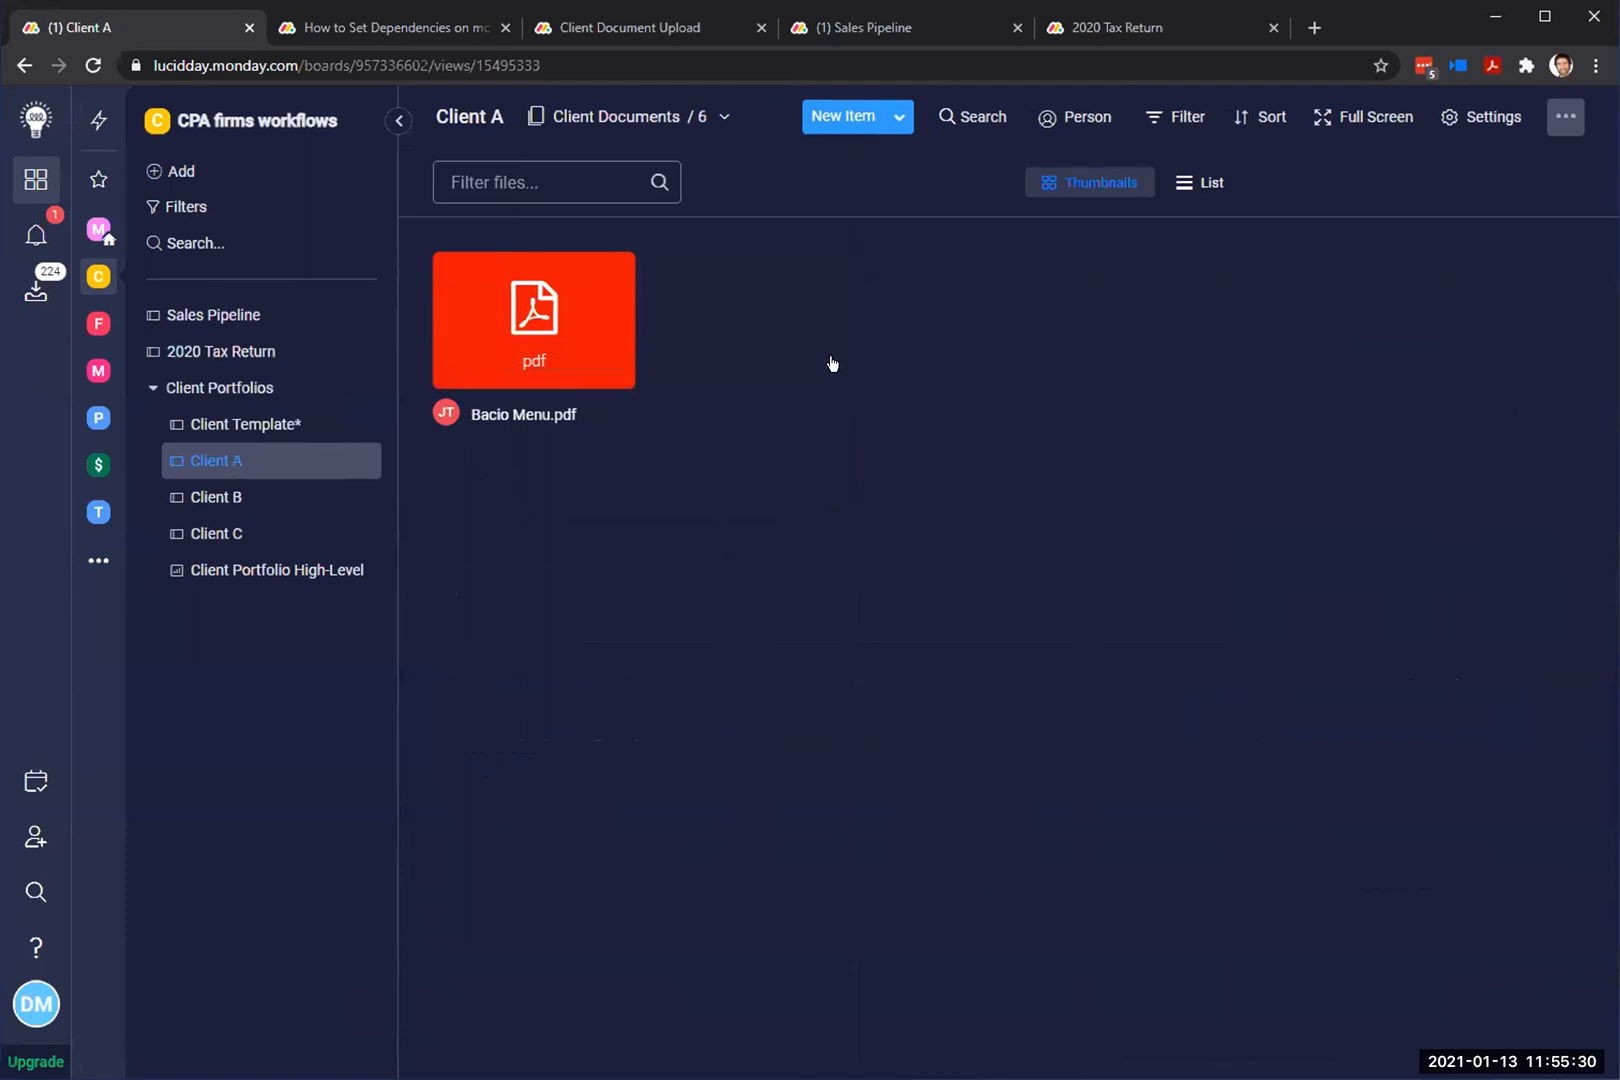
{"action": "mouse_move", "coordinate": [562, 348]}
Step: Switch Client A to the Tax Return Form view, preview the Client Document Upload form and select its web address
{"action": "left_click", "coordinate": [578, 118]}
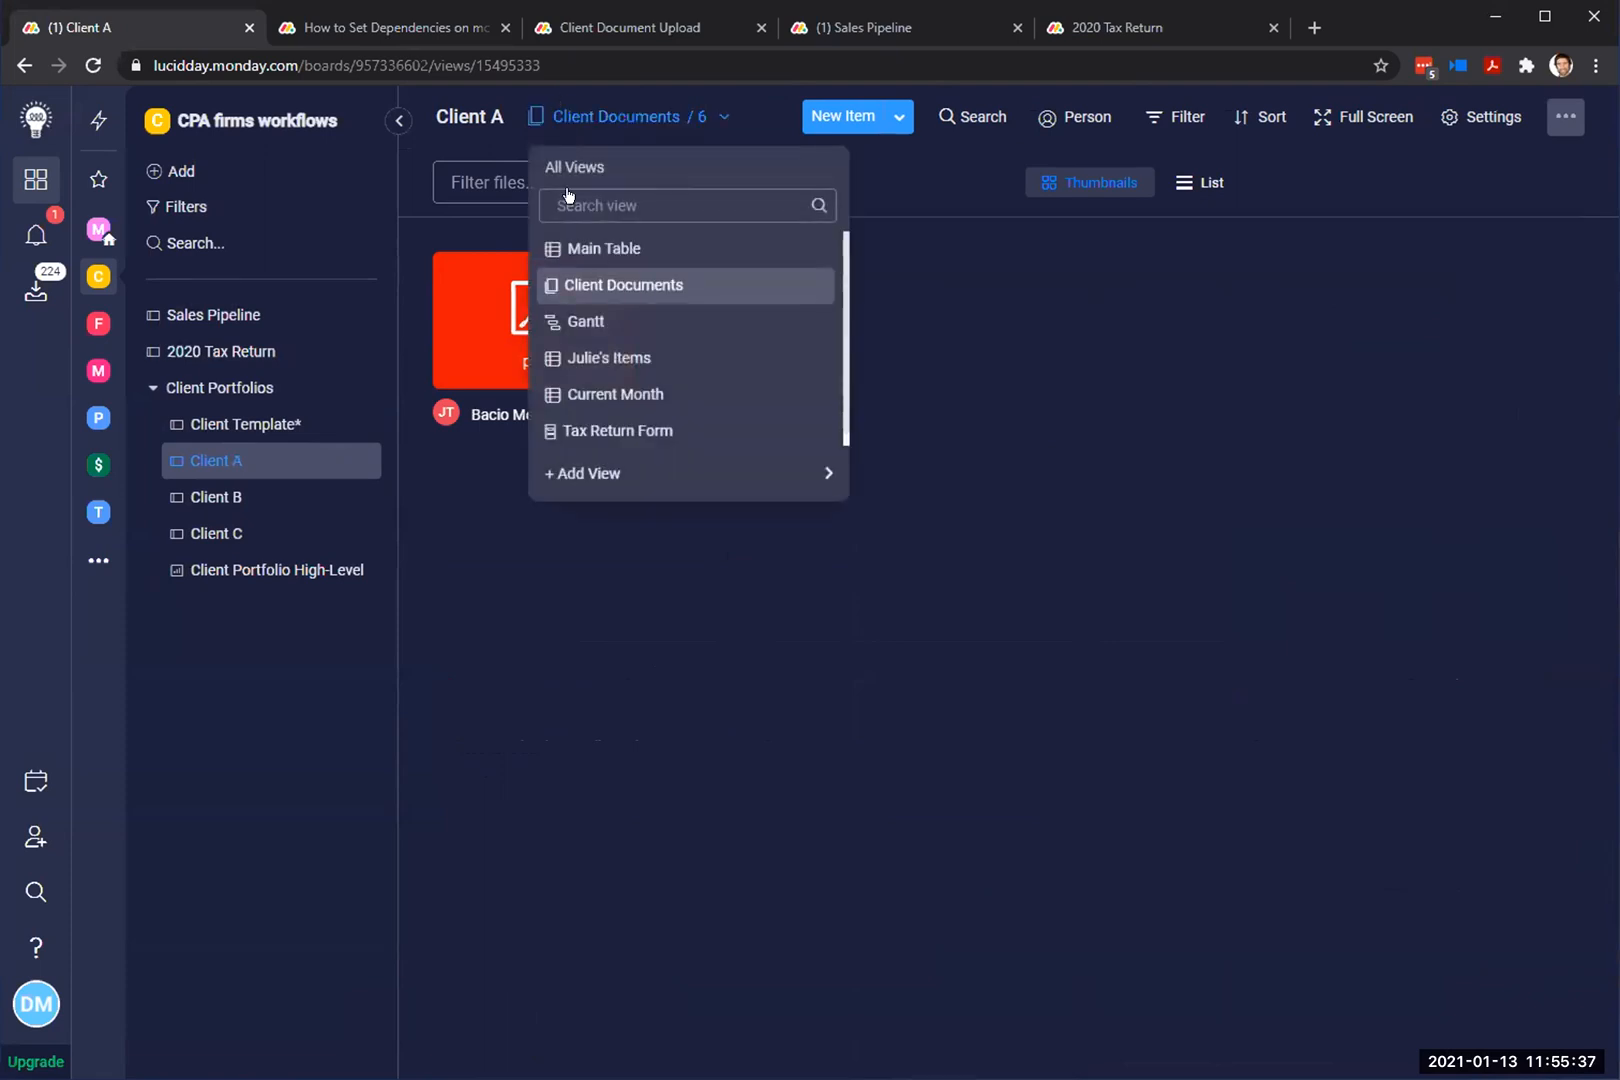
{"action": "left_click", "coordinate": [600, 432]}
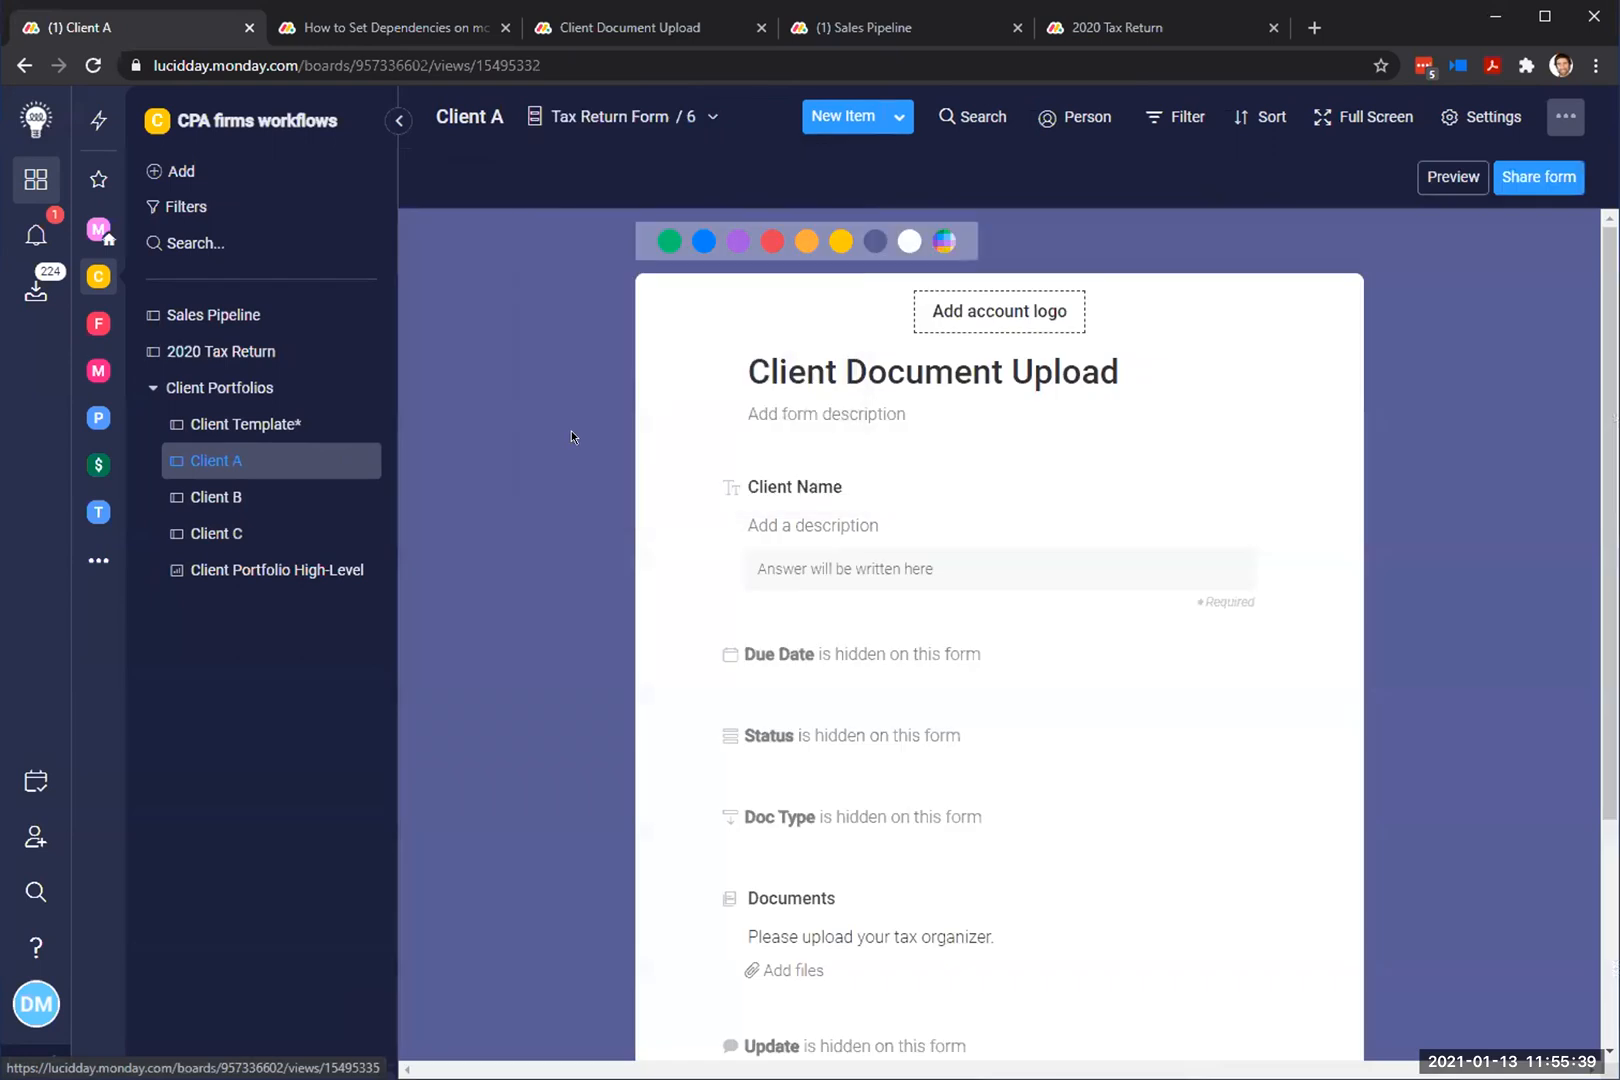
{"action": "left_click", "coordinate": [1453, 178]}
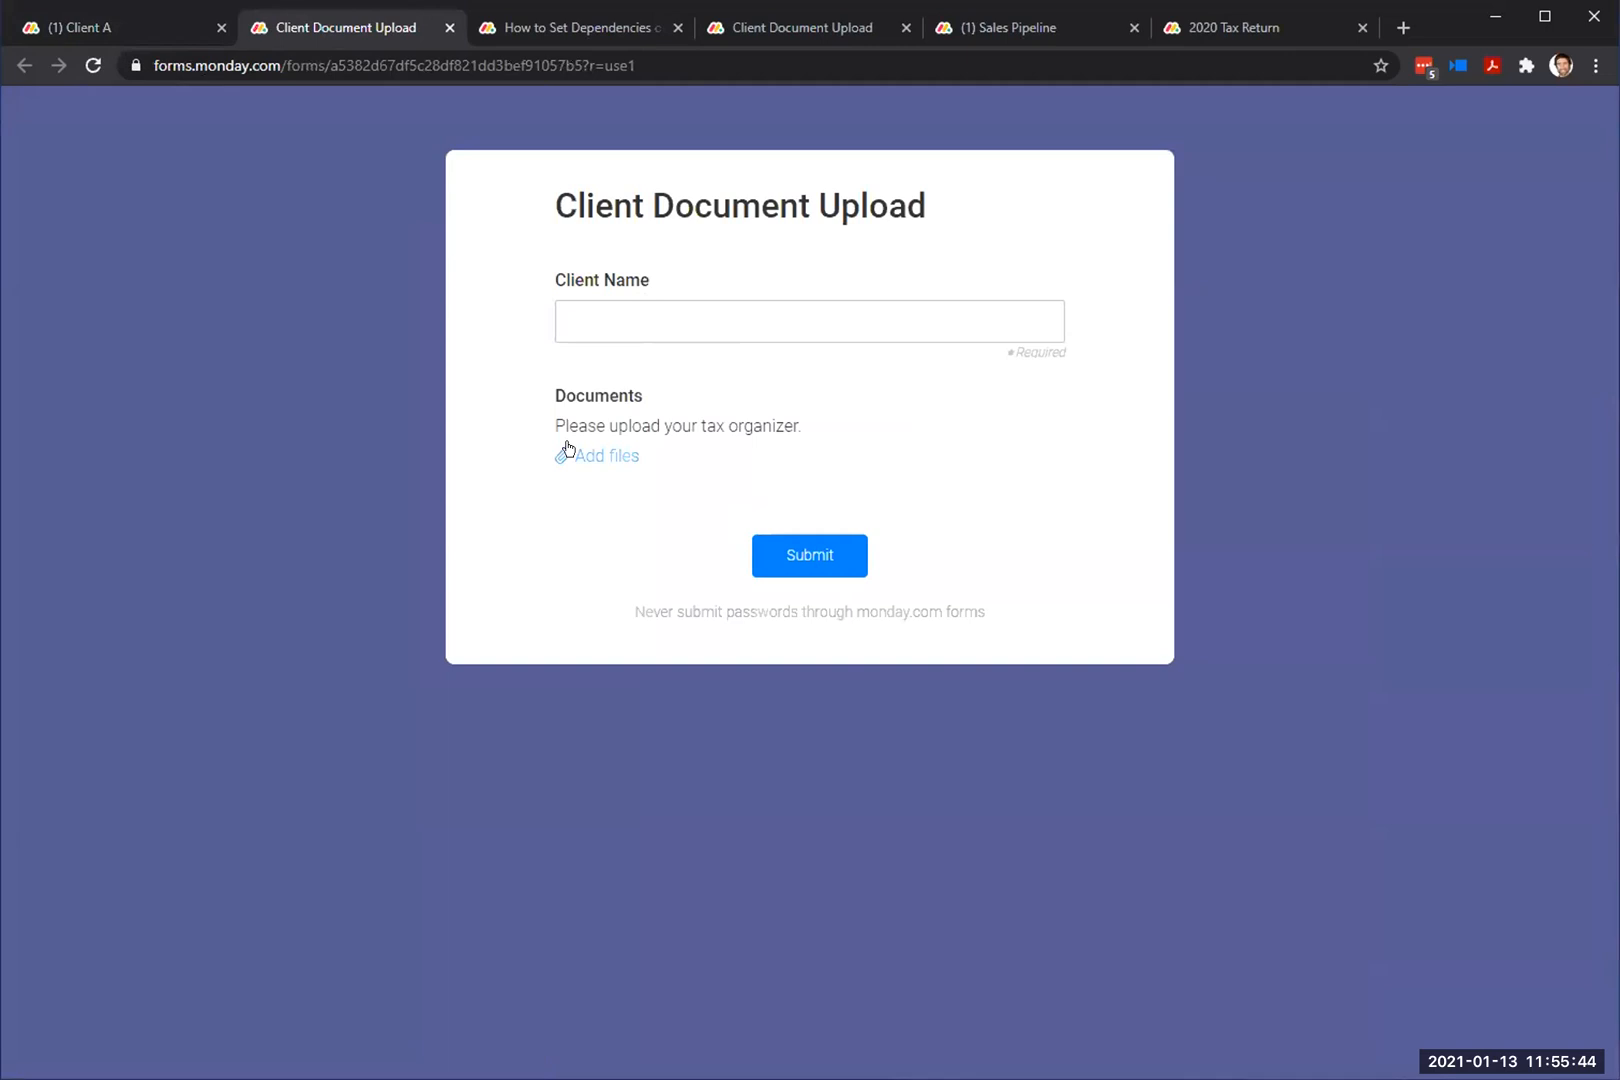
{"action": "left_click", "coordinate": [191, 68]}
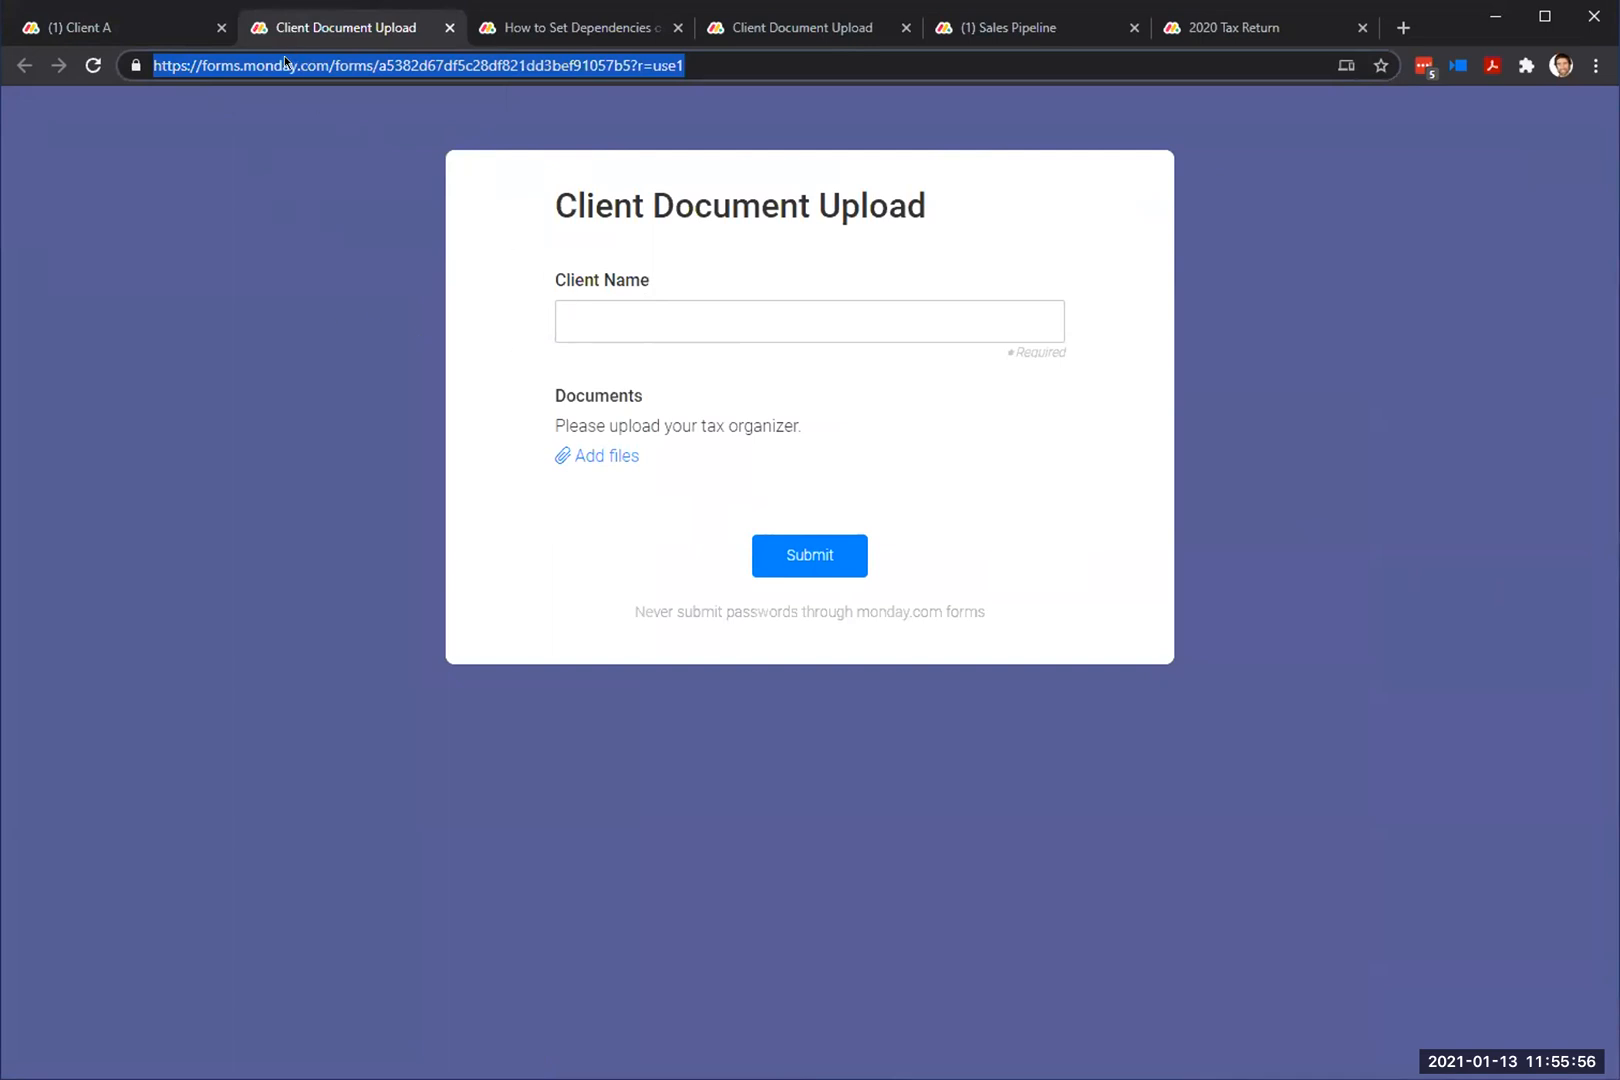
Step: Close the form preview and return the Client A board to its Main Table view
{"action": "left_click", "coordinate": [447, 30]}
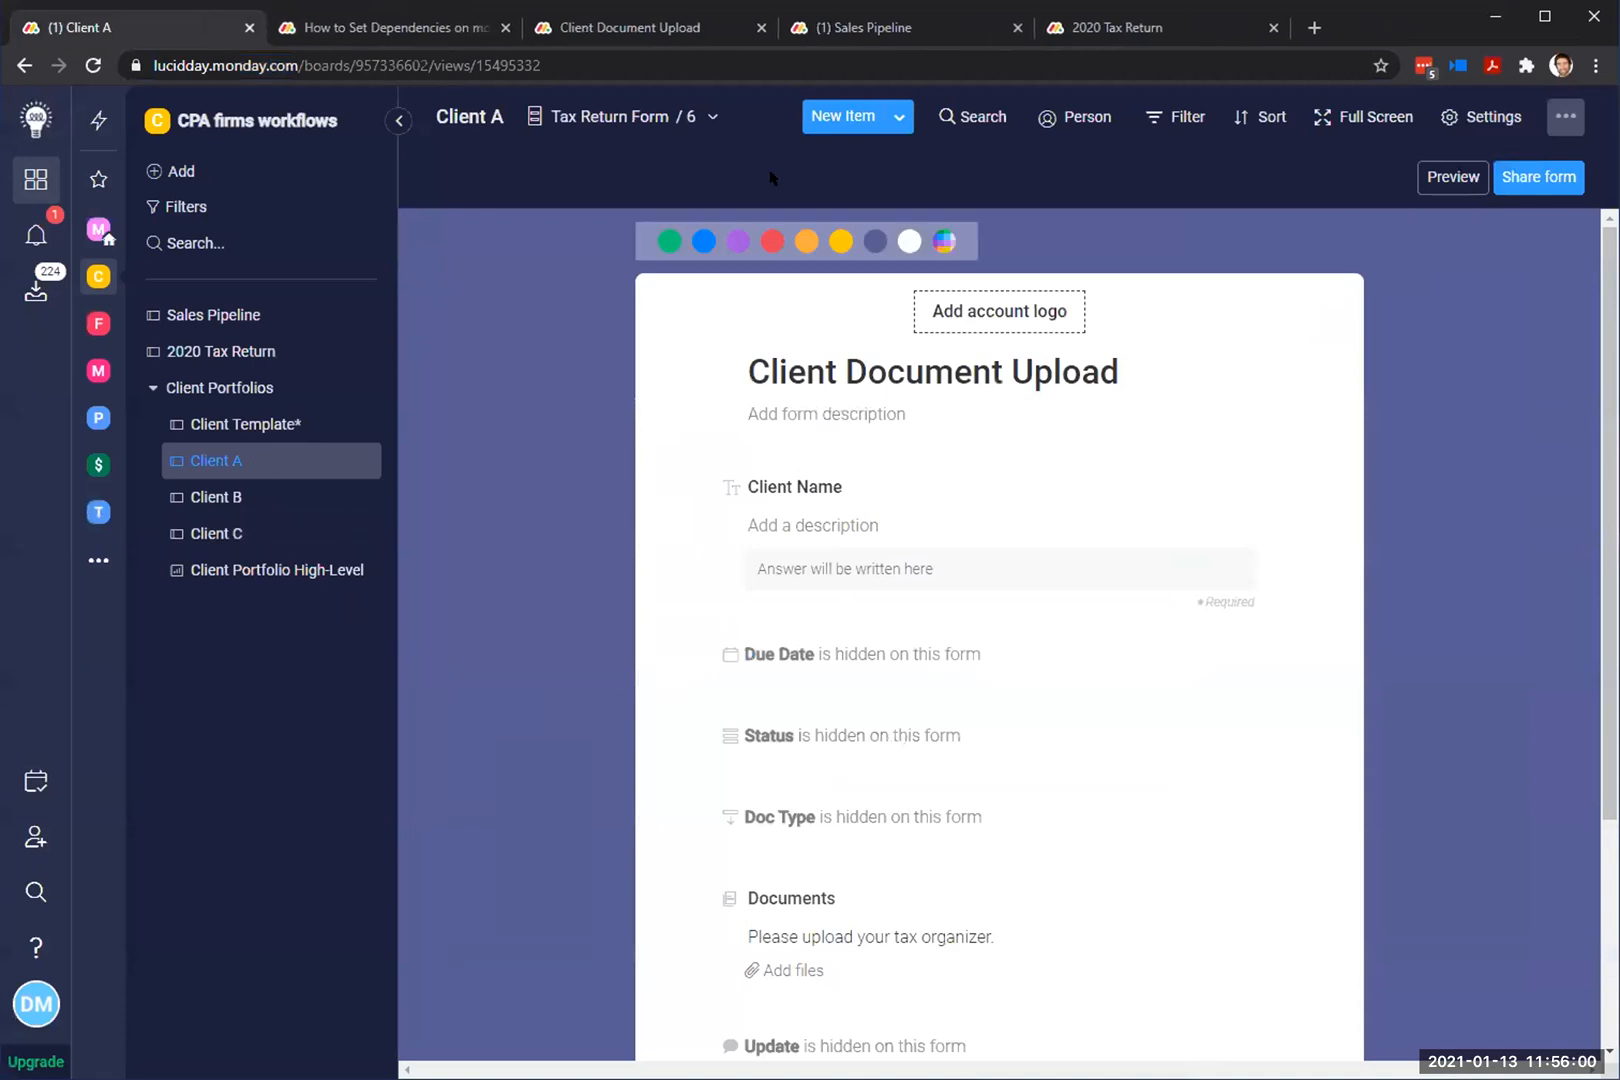
{"action": "left_click", "coordinate": [612, 116]}
{"action": "left_click", "coordinate": [600, 246]}
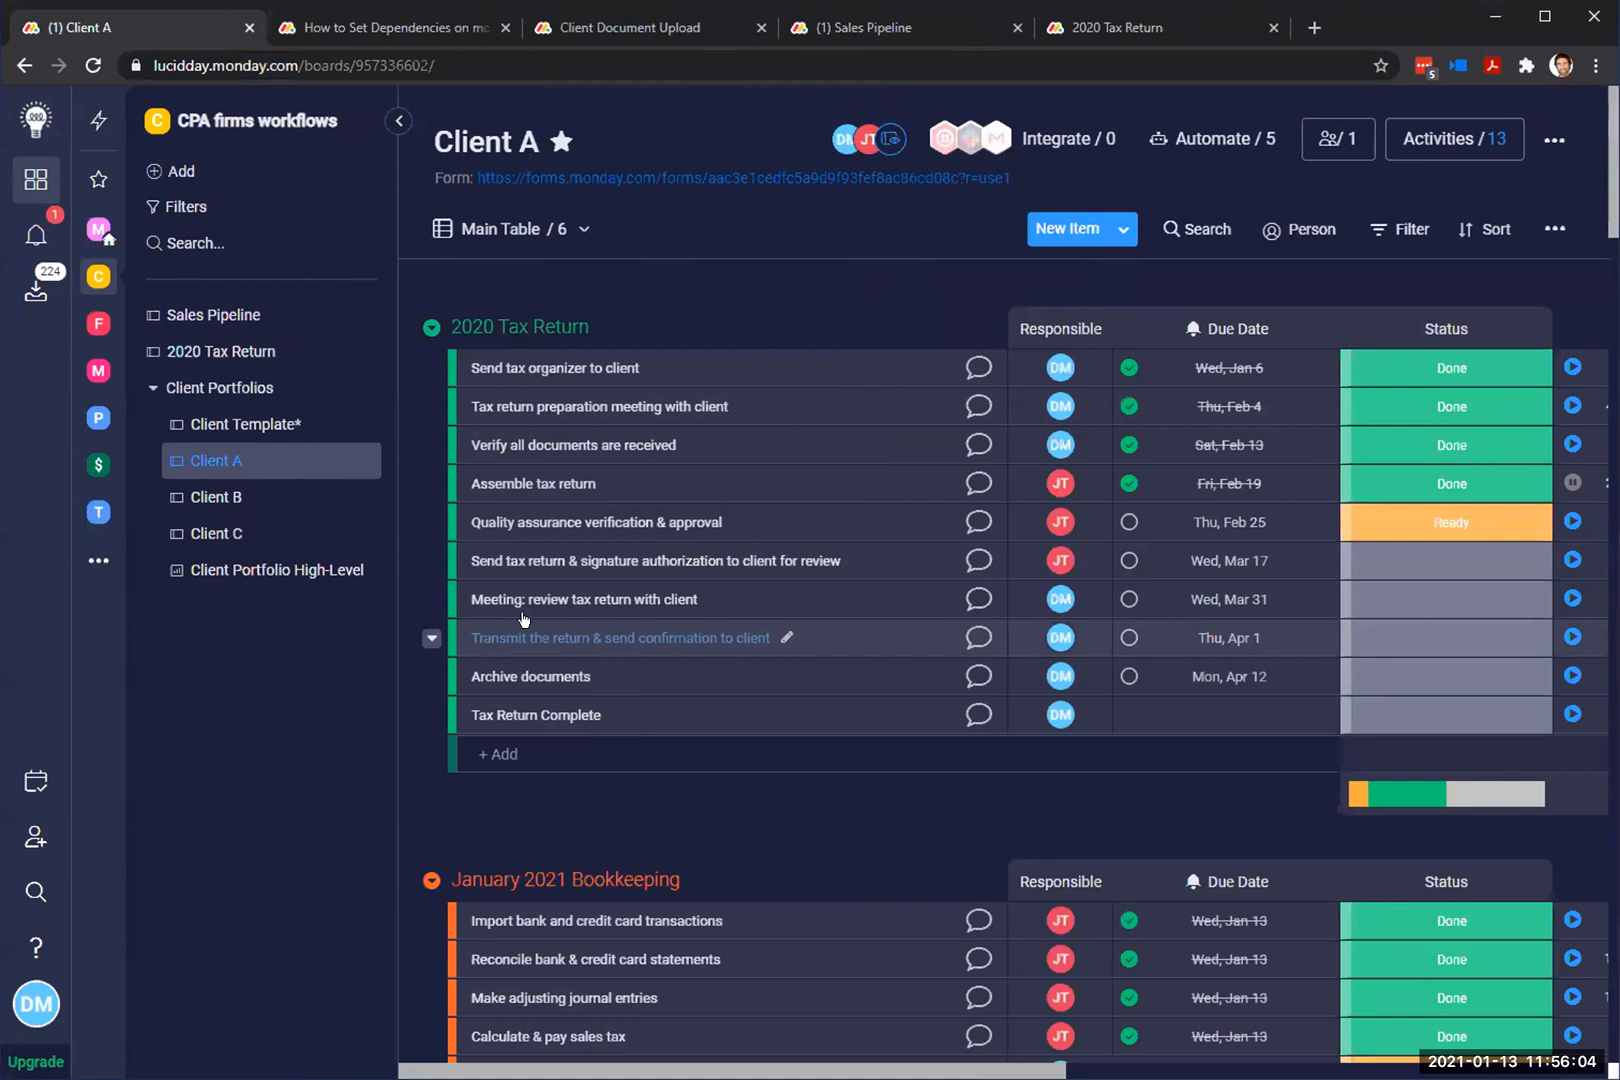
{"action": "scroll", "coordinate": [558, 622], "scroll_direction": "down", "scroll_amount": 2}
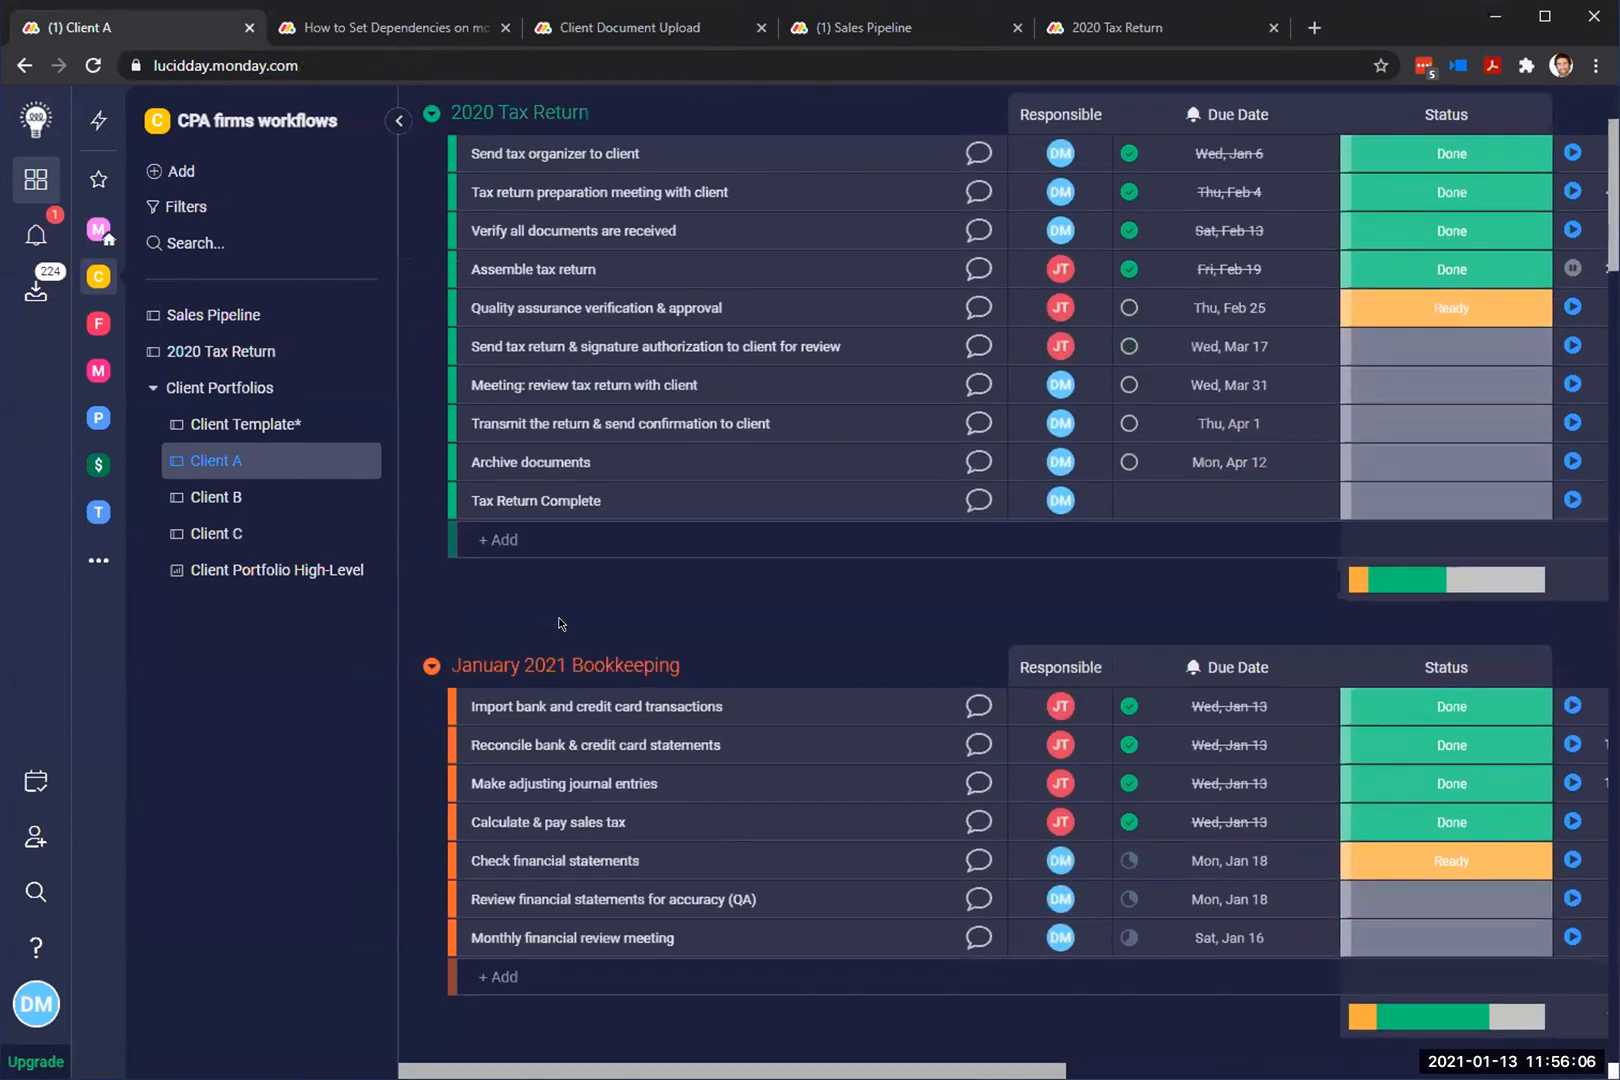
{"action": "scroll", "coordinate": [558, 622], "scroll_direction": "up", "scroll_amount": 1}
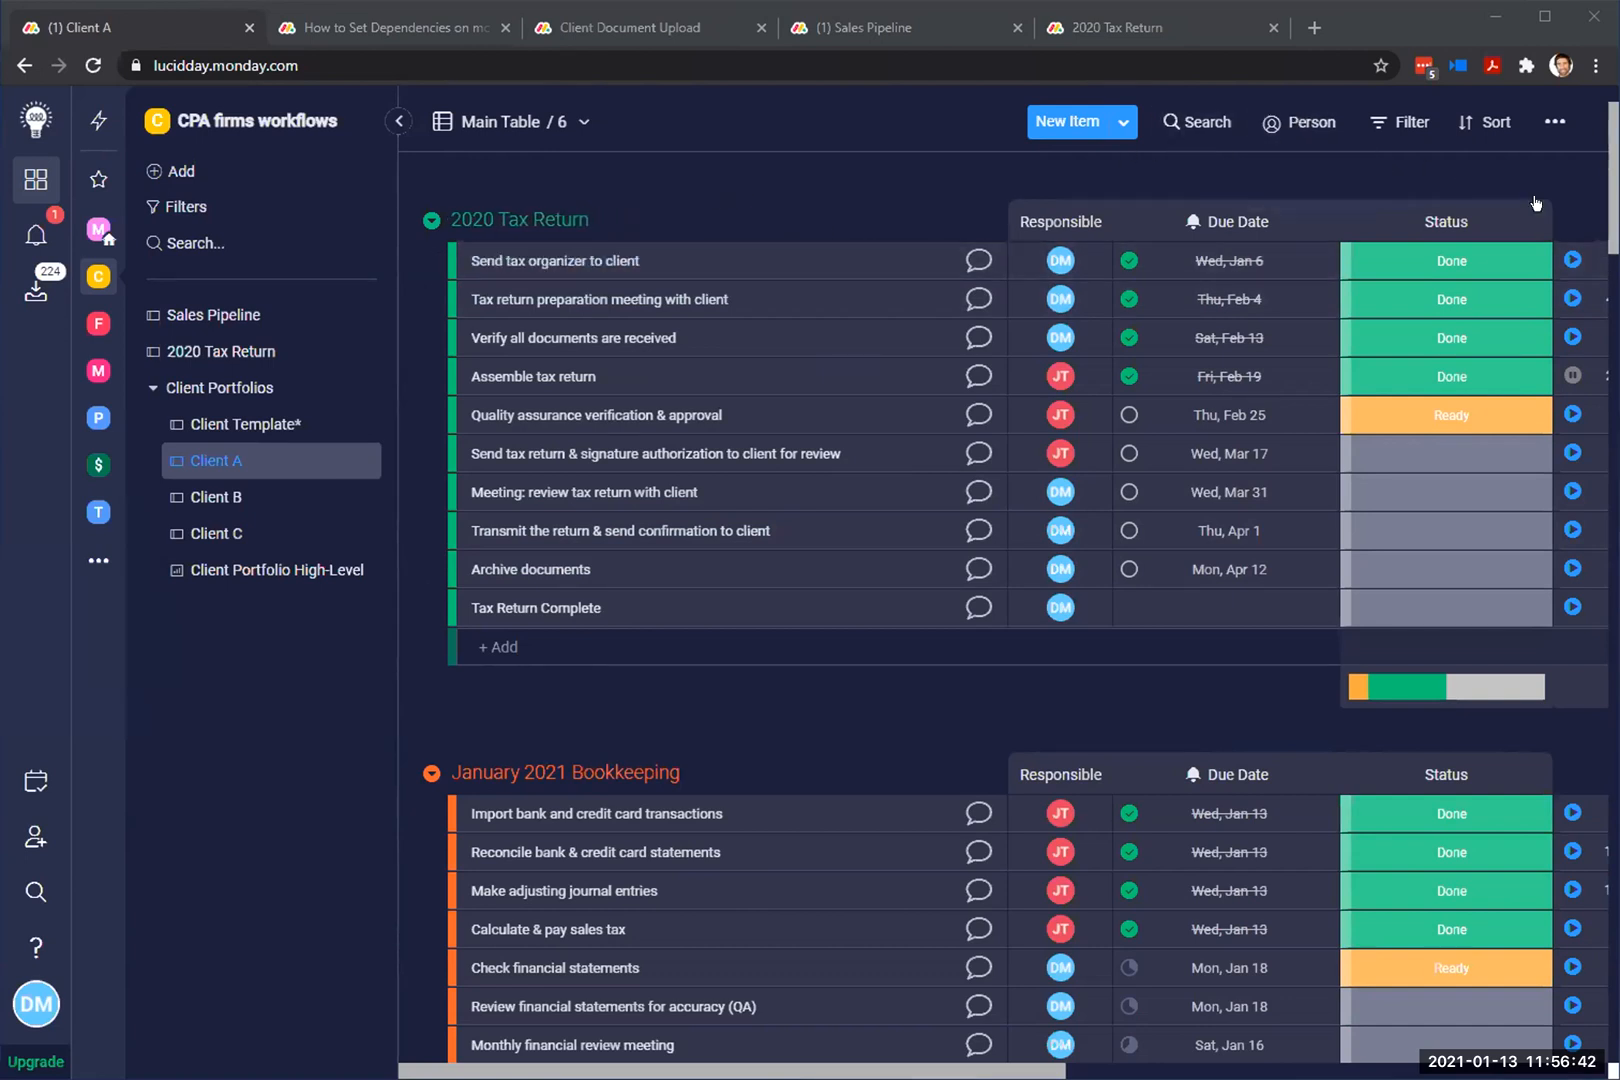
Step: Review the Client A board's settings and additional actions, then view its board members and close the member list
{"action": "scroll", "coordinate": [1320, 140], "scroll_direction": "up", "scroll_amount": 2}
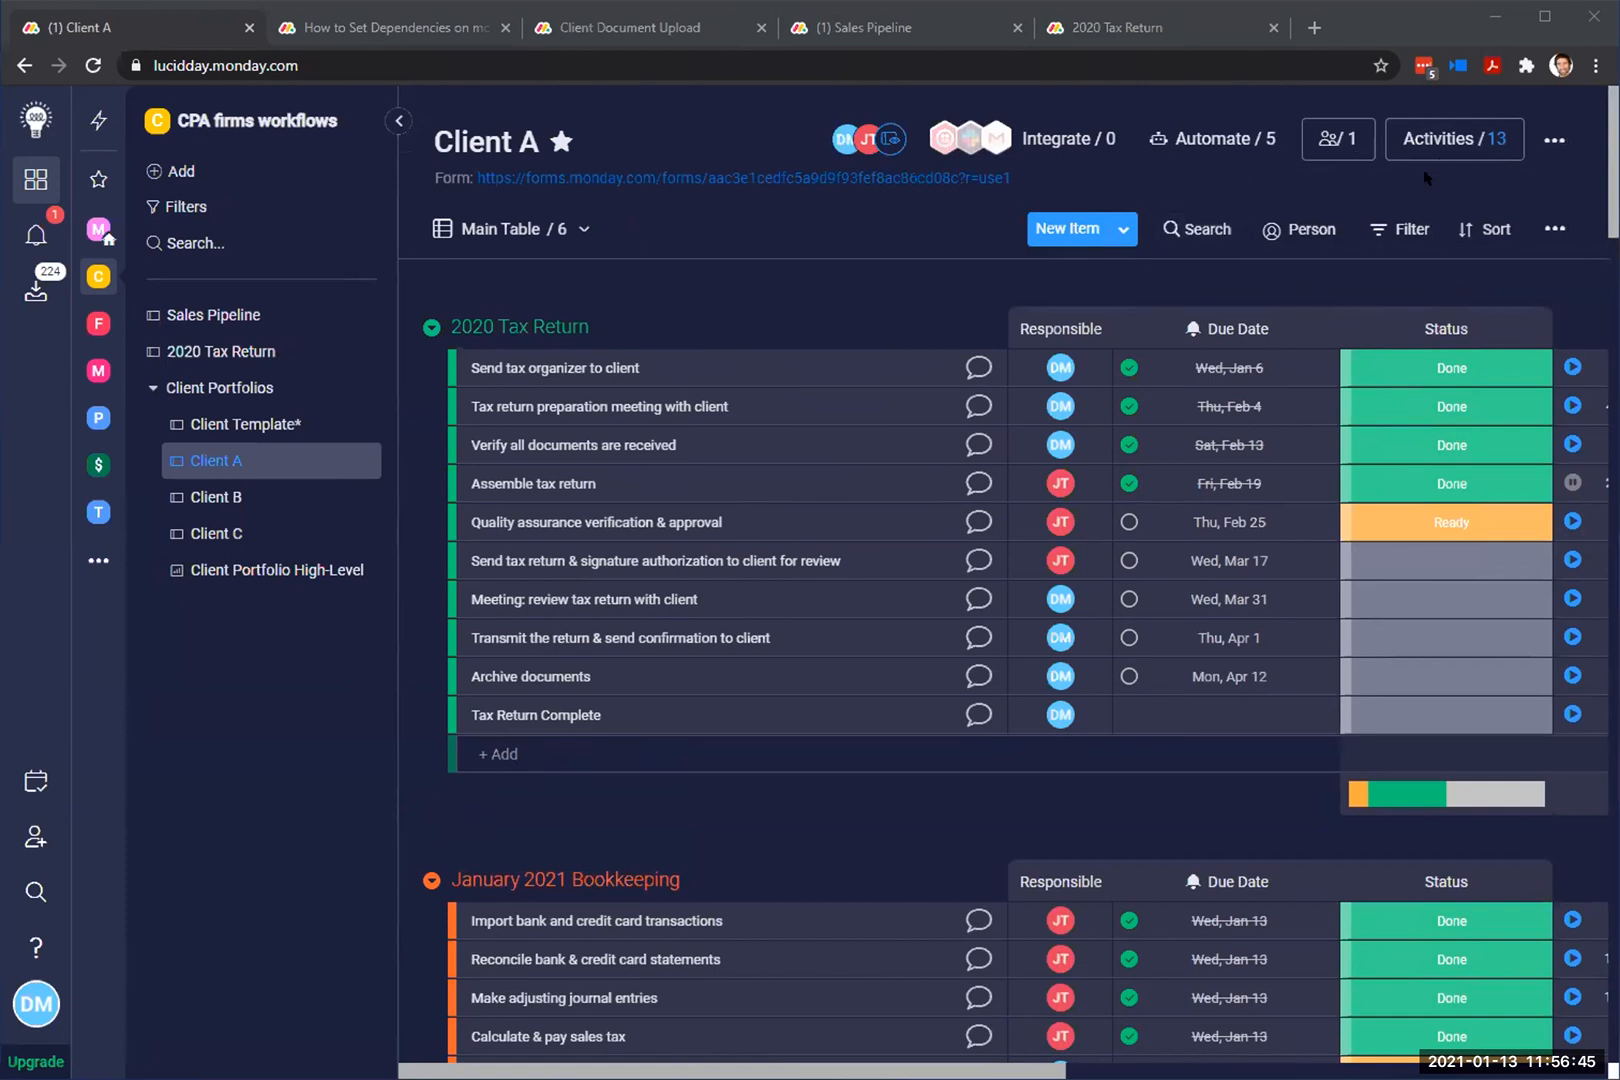
{"action": "left_click", "coordinate": [1537, 139]}
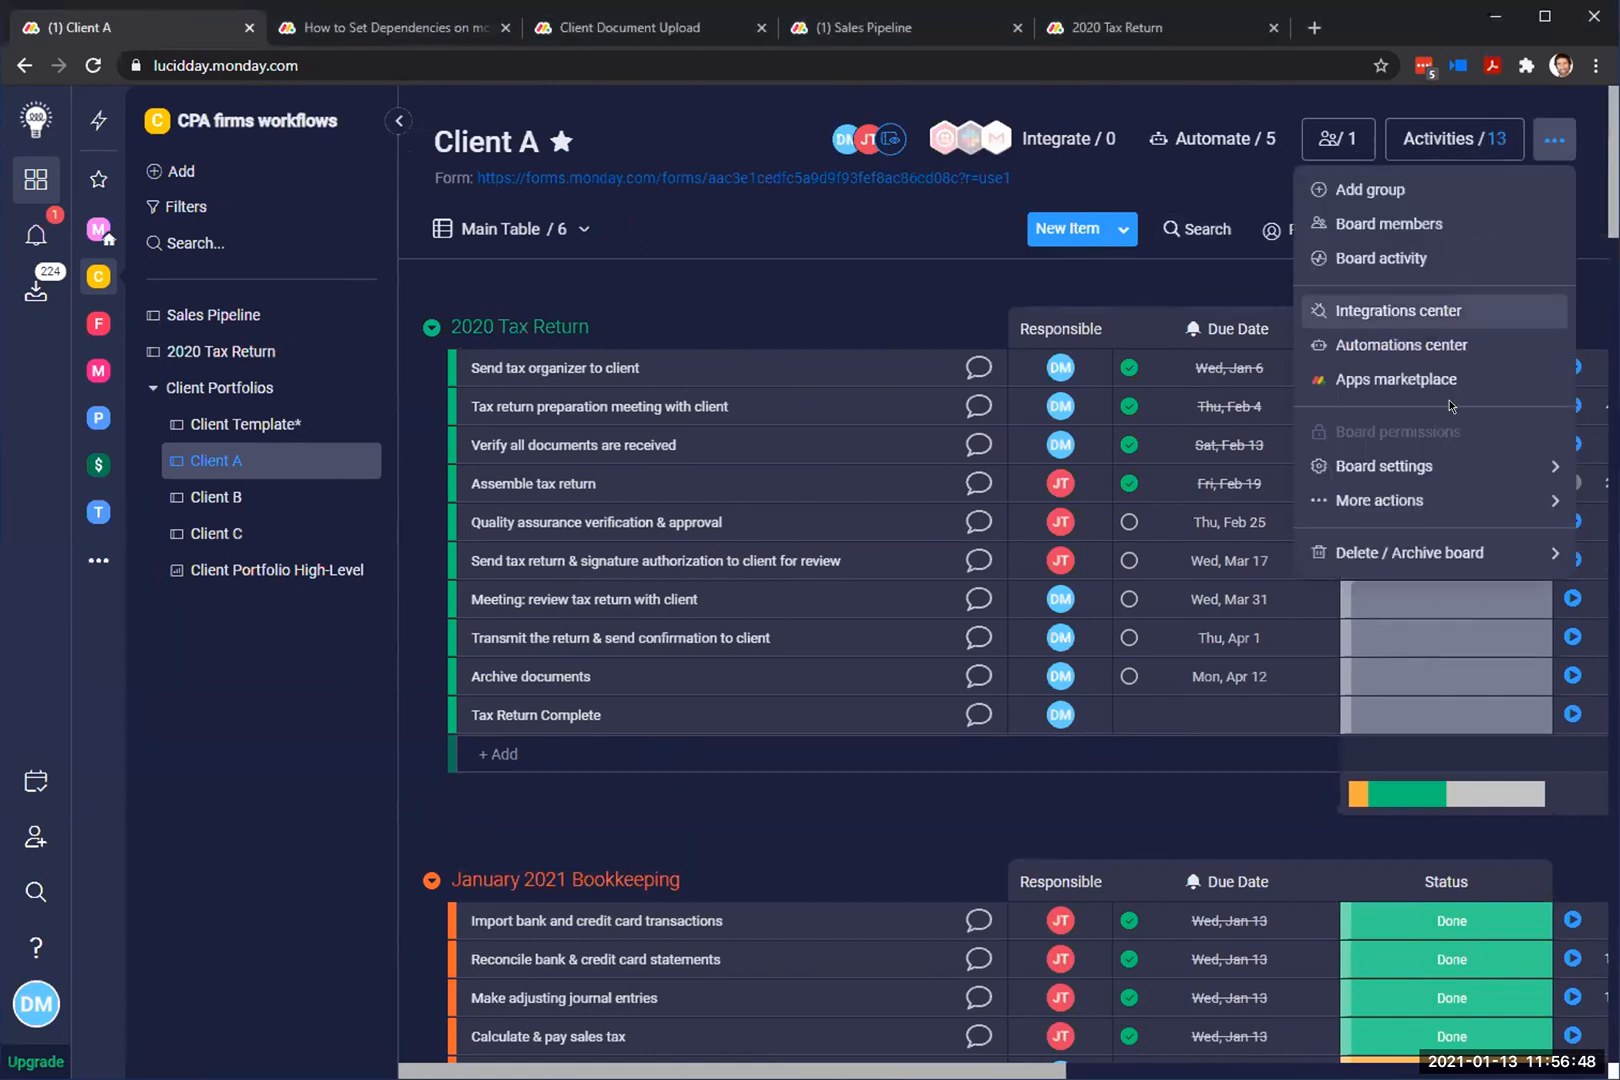
{"action": "mouse_move", "coordinate": [1436, 470]}
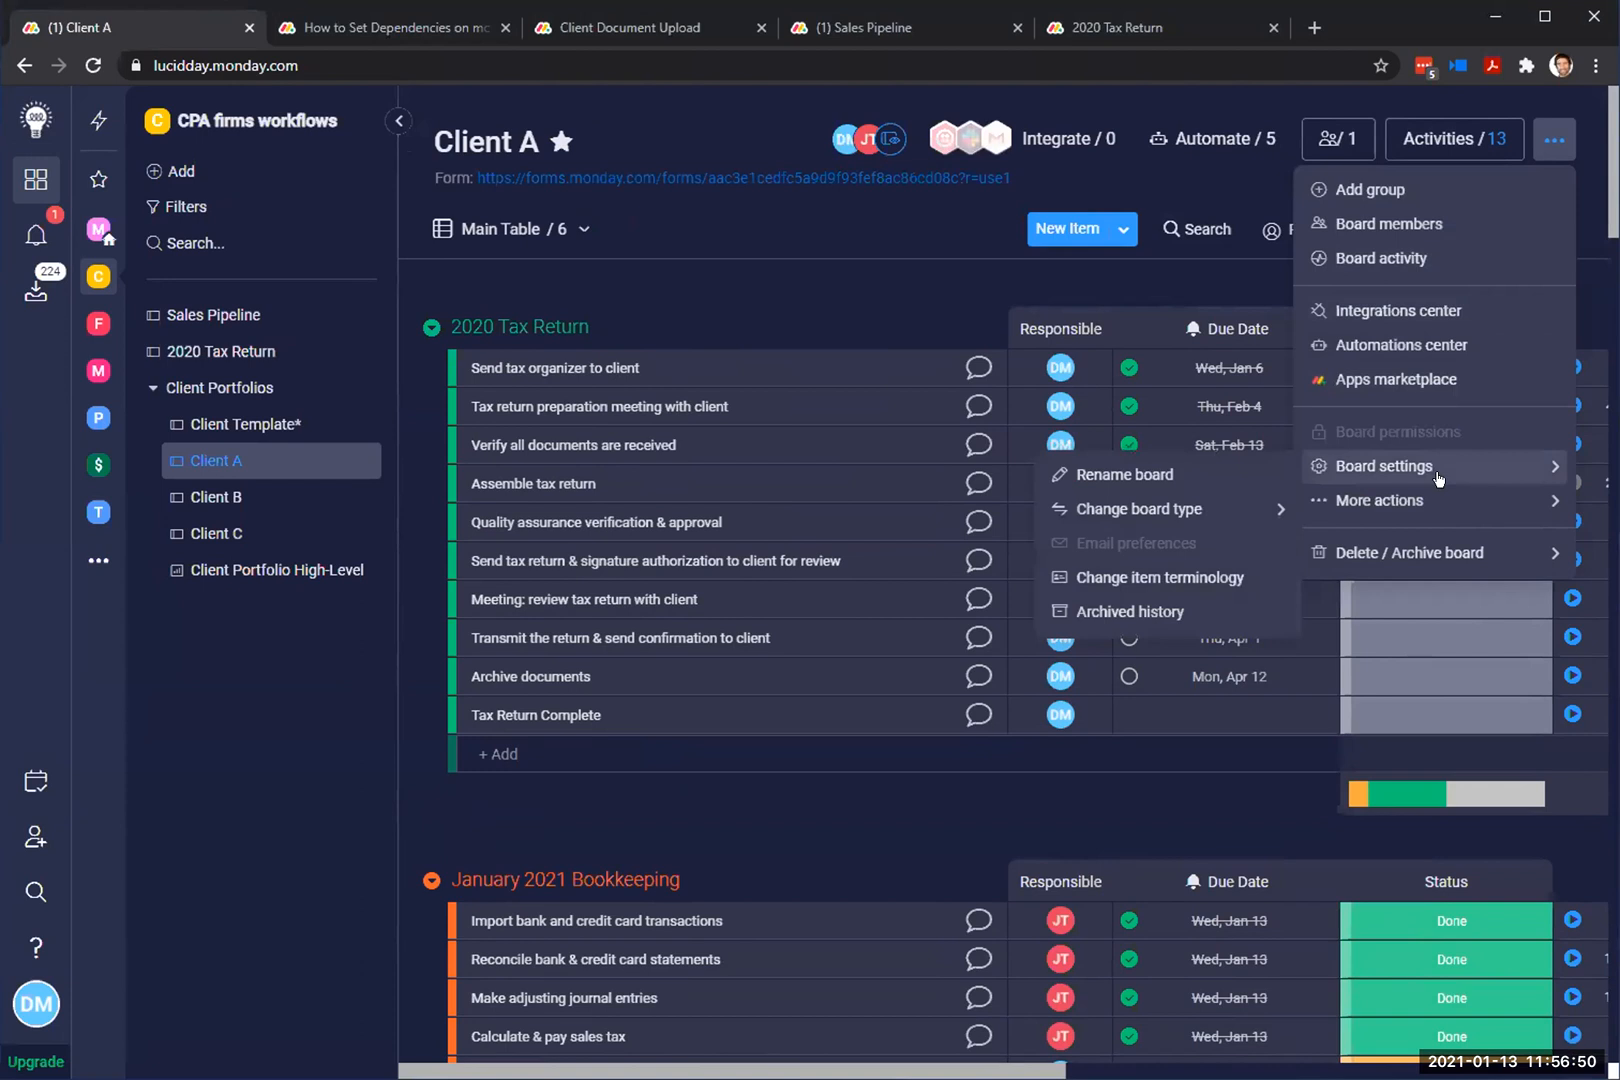
{"action": "mouse_move", "coordinate": [1434, 515]}
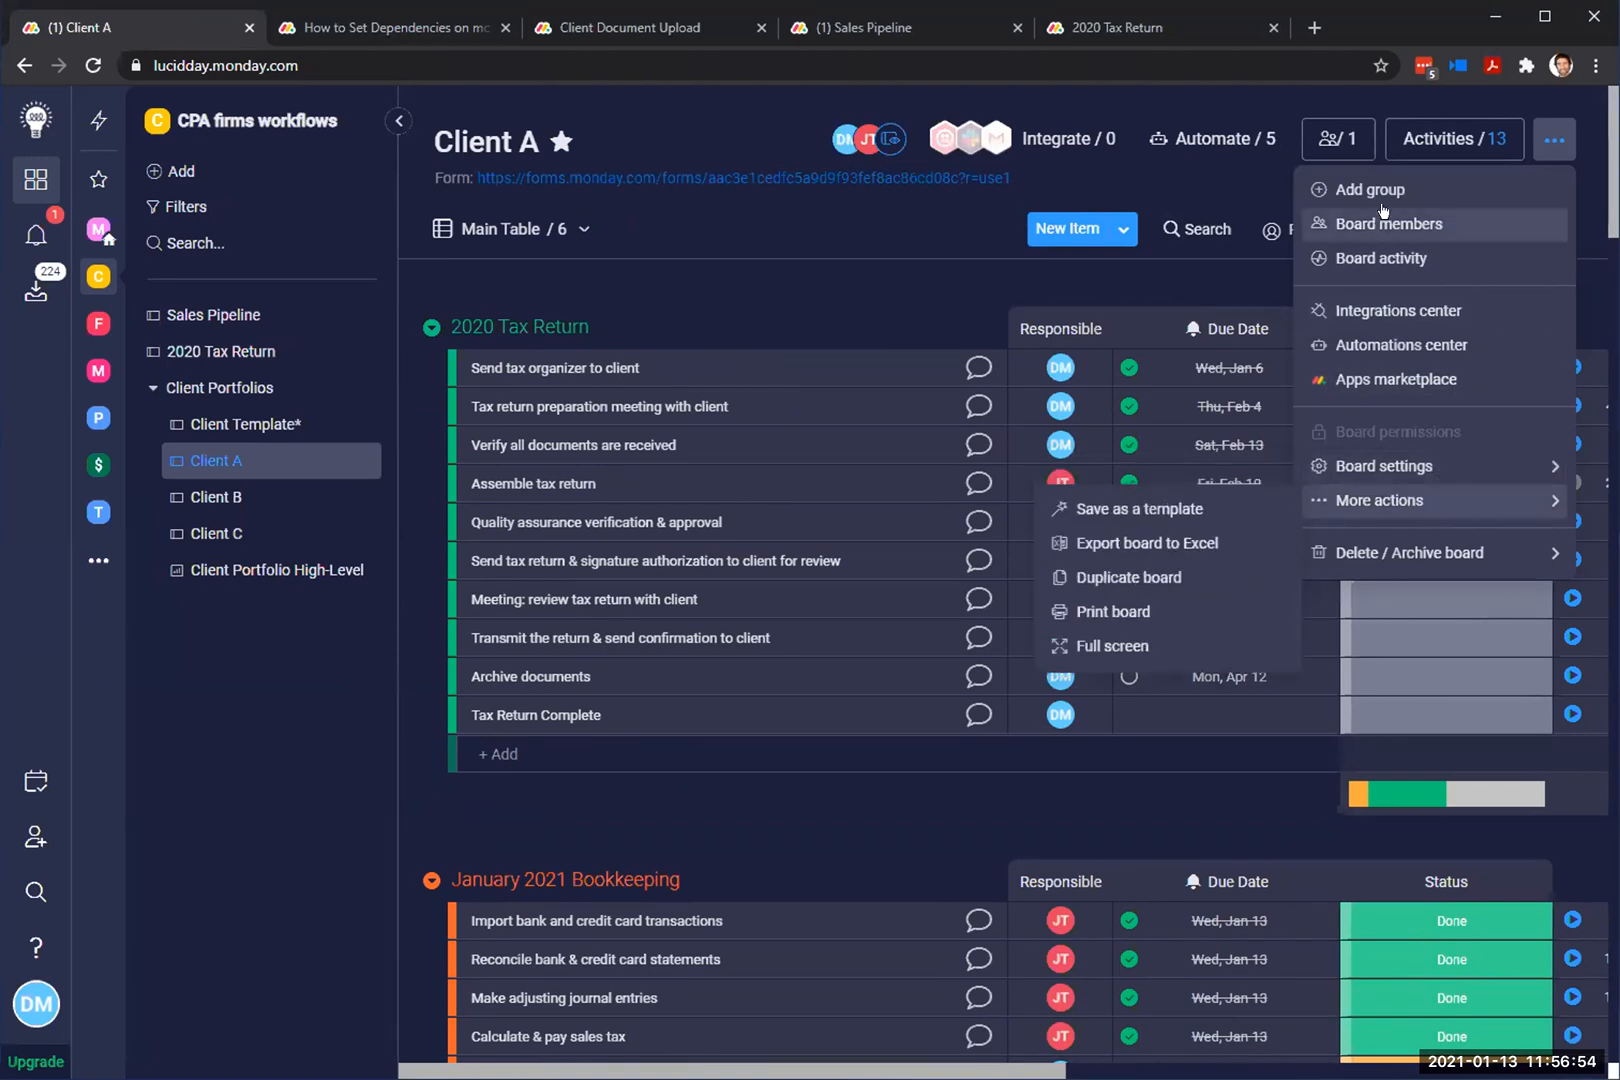
{"action": "left_click", "coordinate": [1416, 224]}
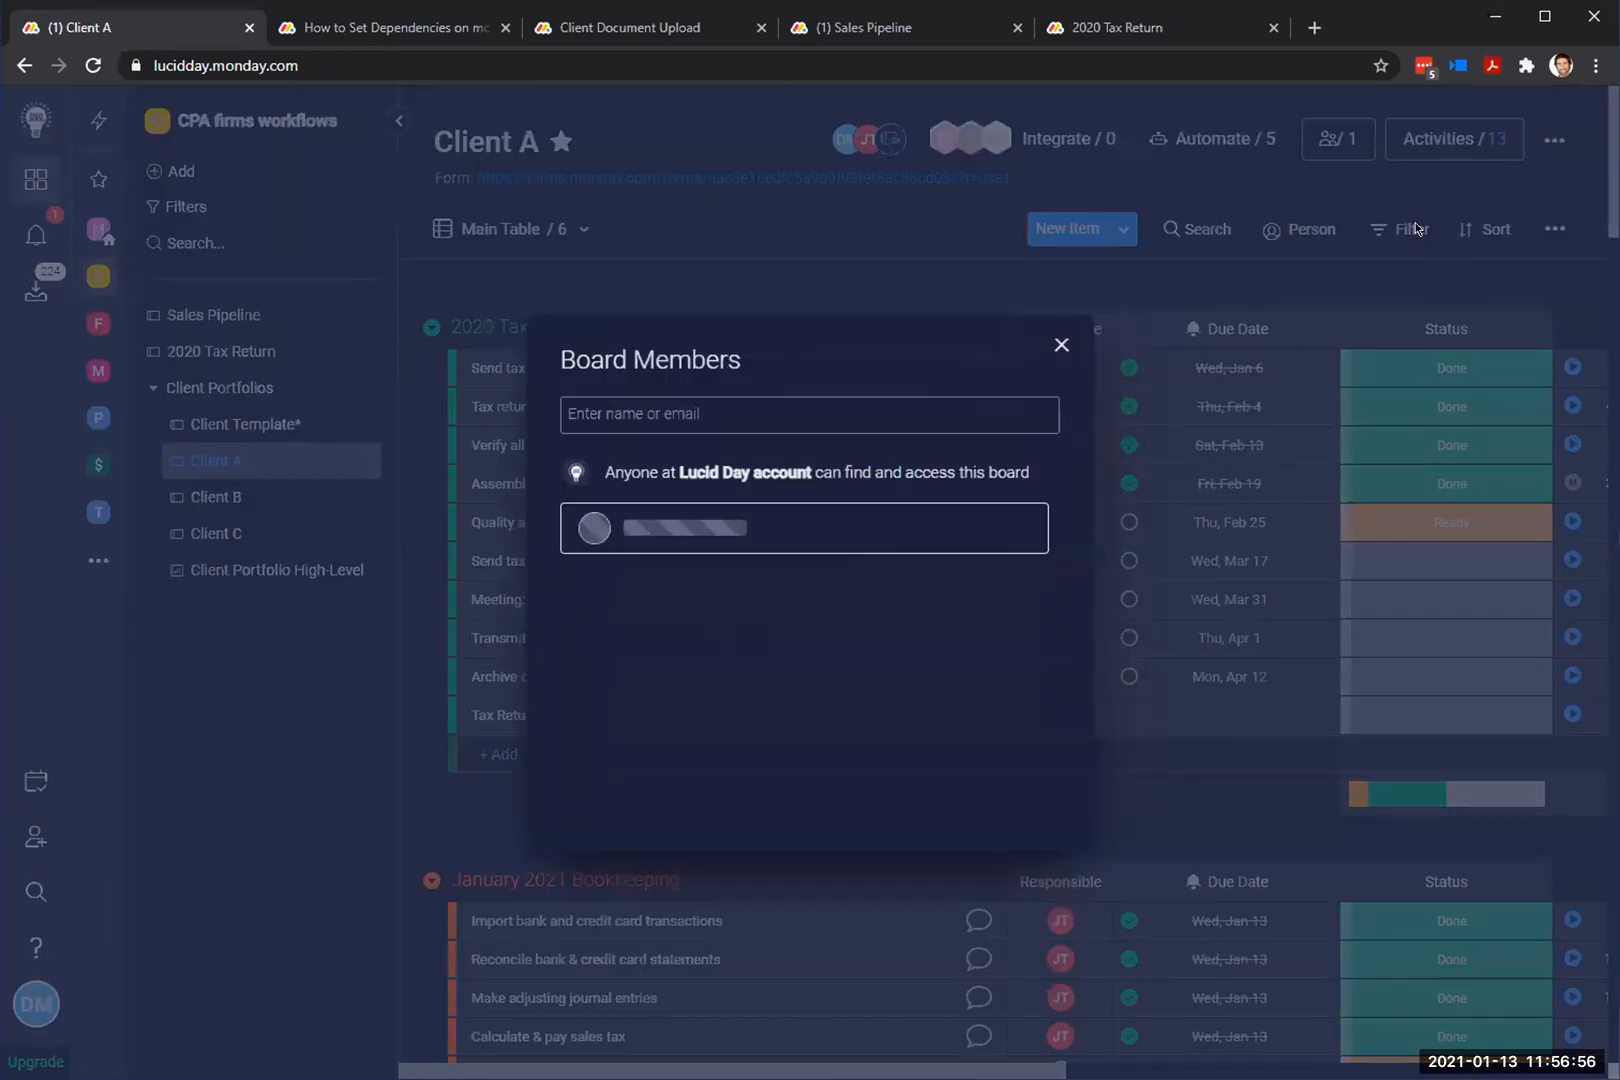
{"action": "left_click", "coordinate": [1062, 340]}
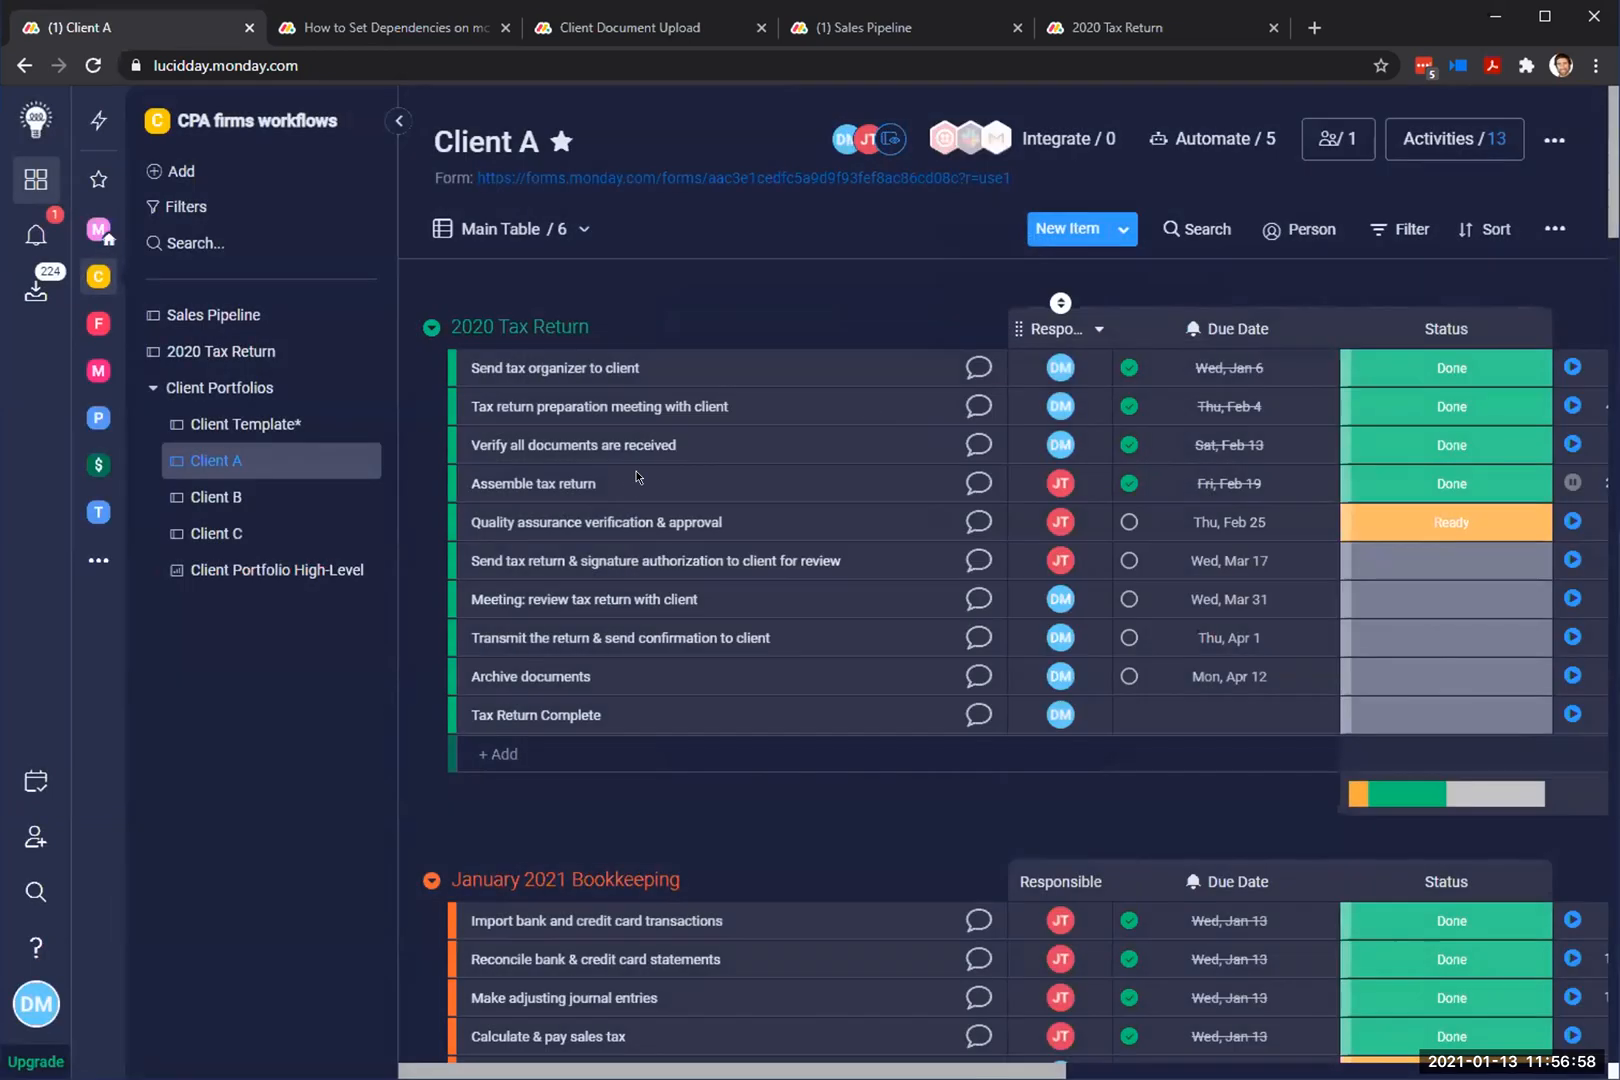
Step: Show the actions available for Client A in the workspace's board list and dismiss them without choosing any
{"action": "left_click", "coordinate": [354, 462]}
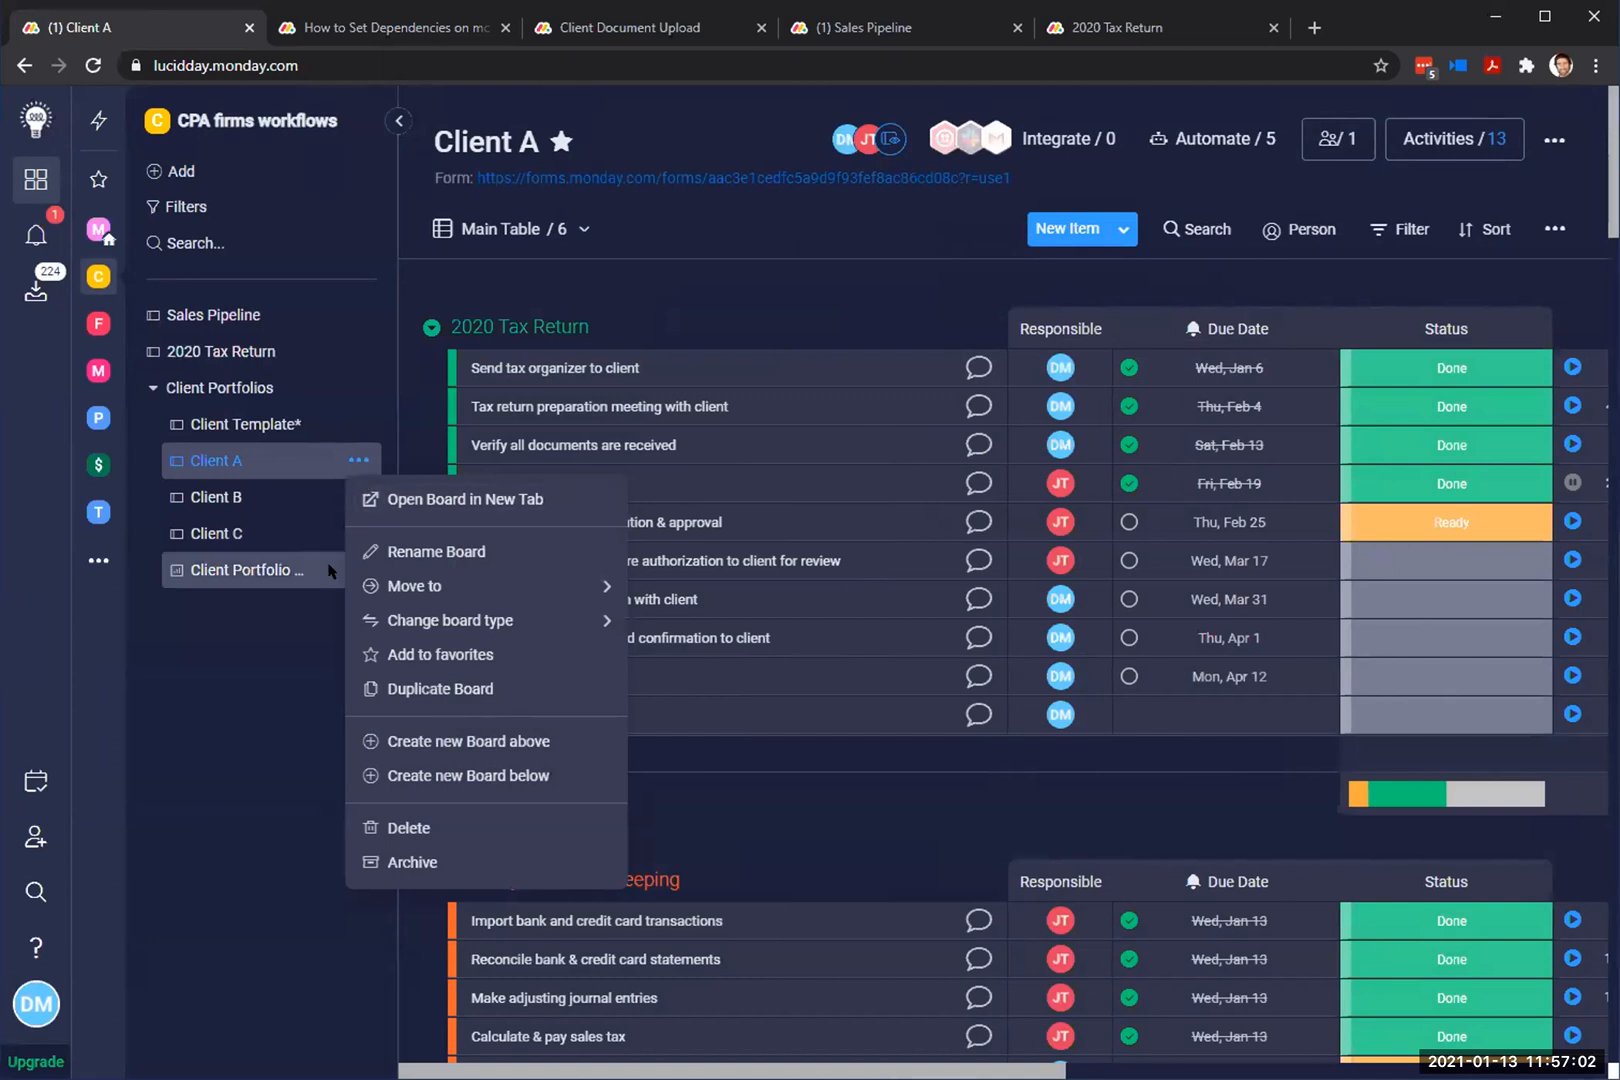
{"action": "left_click", "coordinate": [260, 689]}
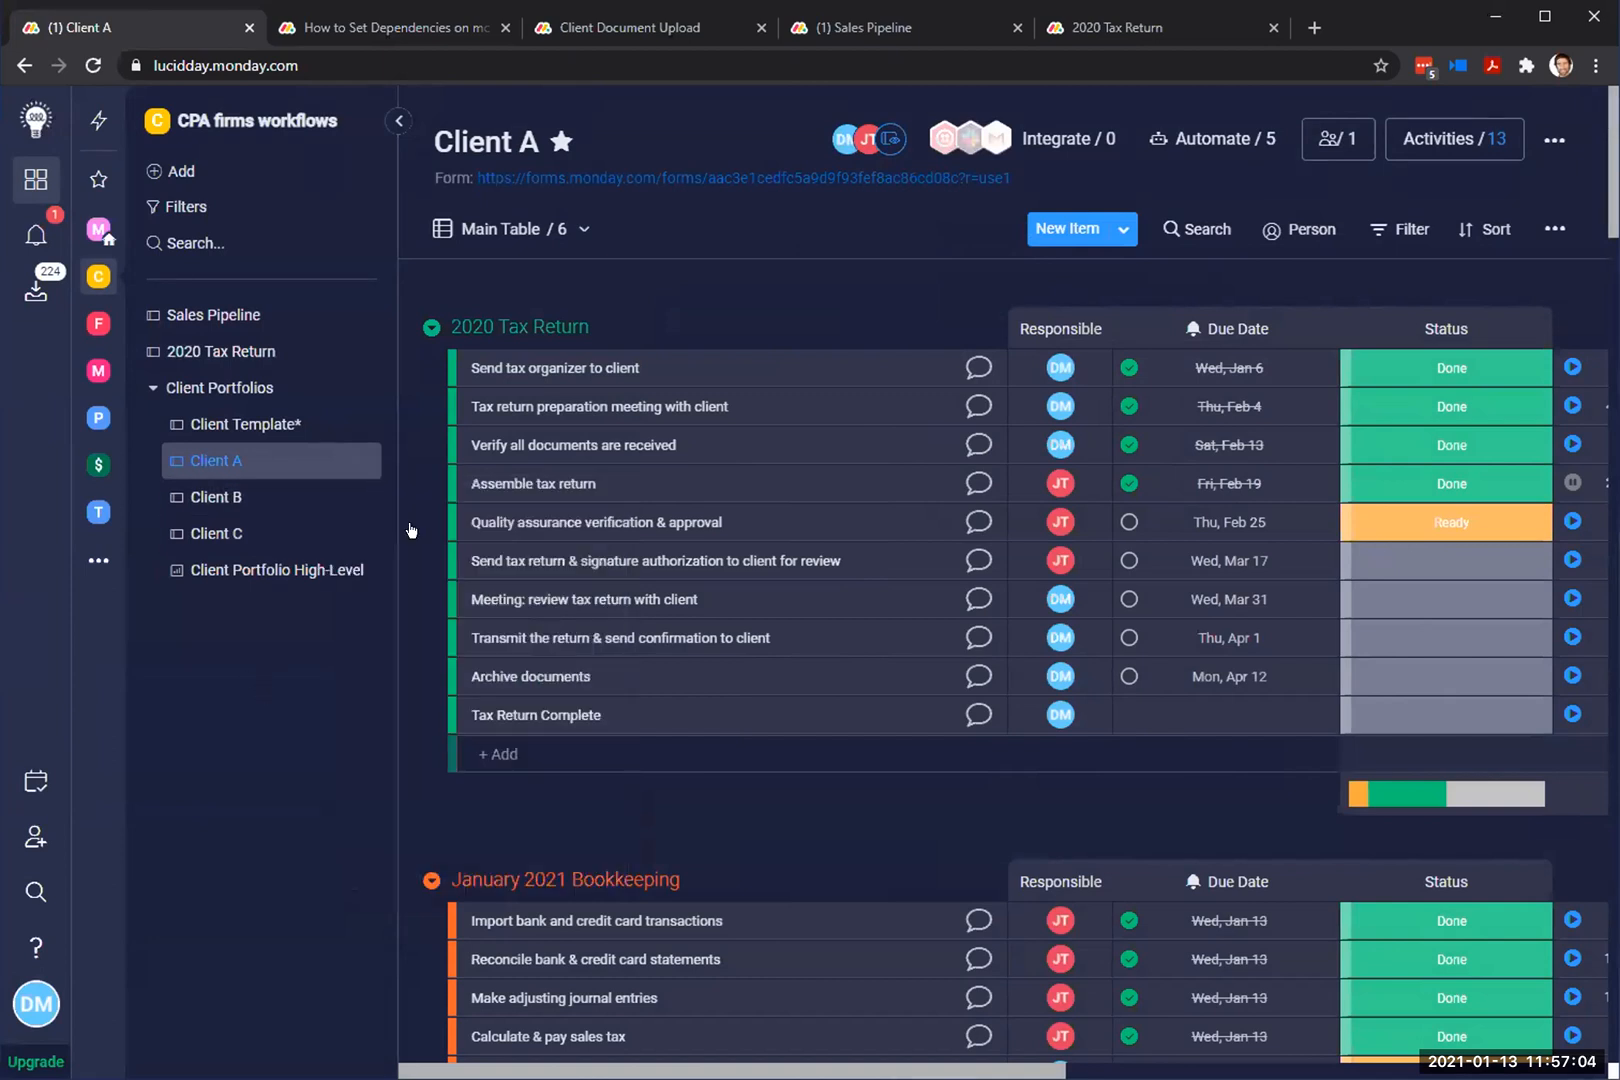
{"action": "mouse_move", "coordinate": [413, 563]}
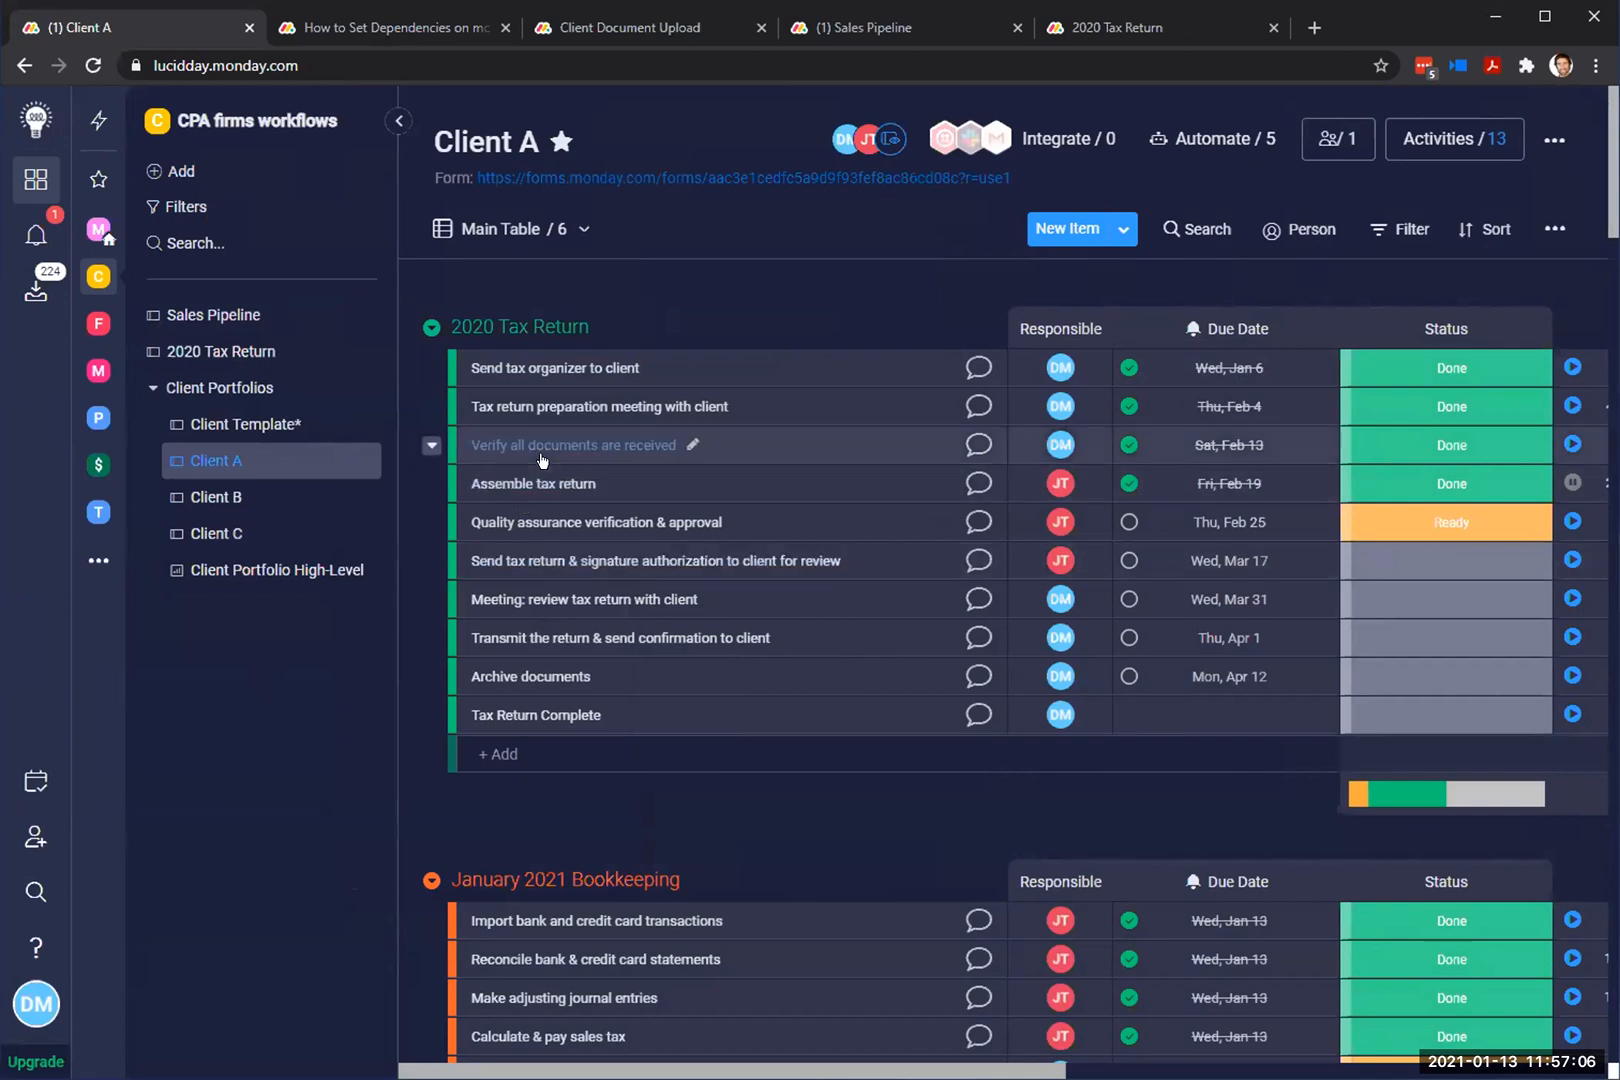